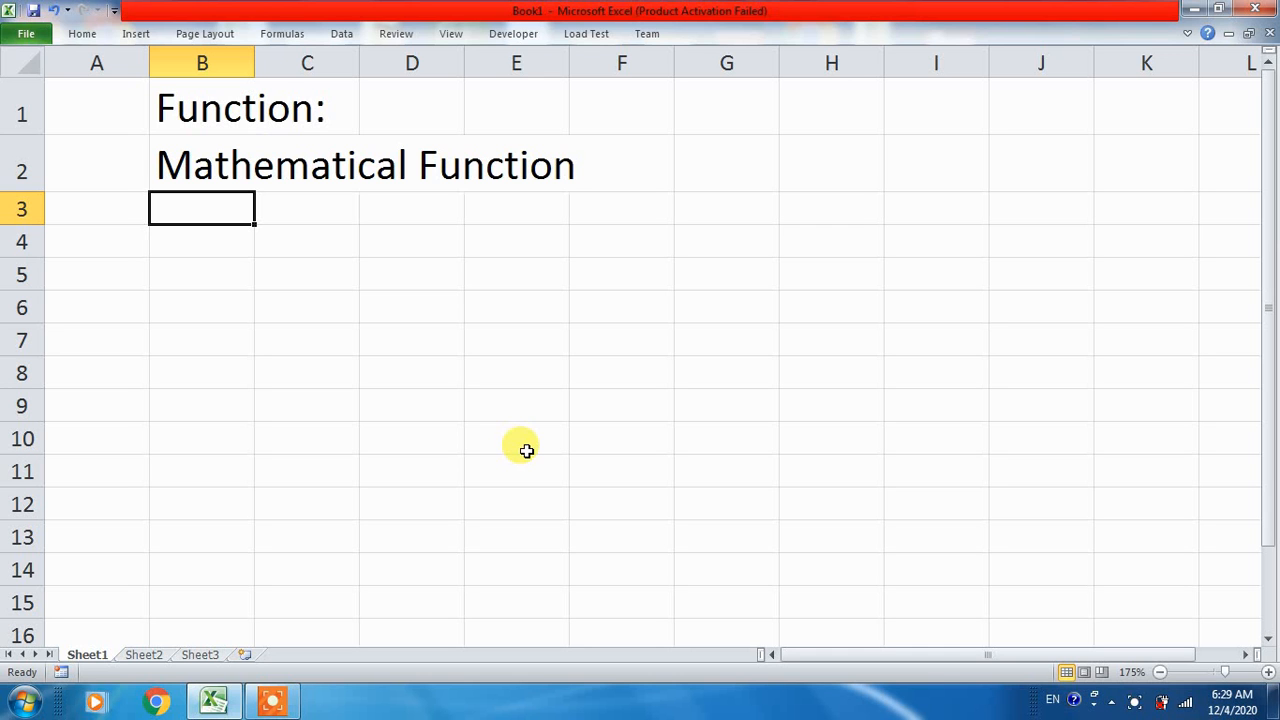
- Widen column B to fit its longest entry, the "Mathematical Function" heading
{"action": "left_click", "coordinate": [381, 311]}
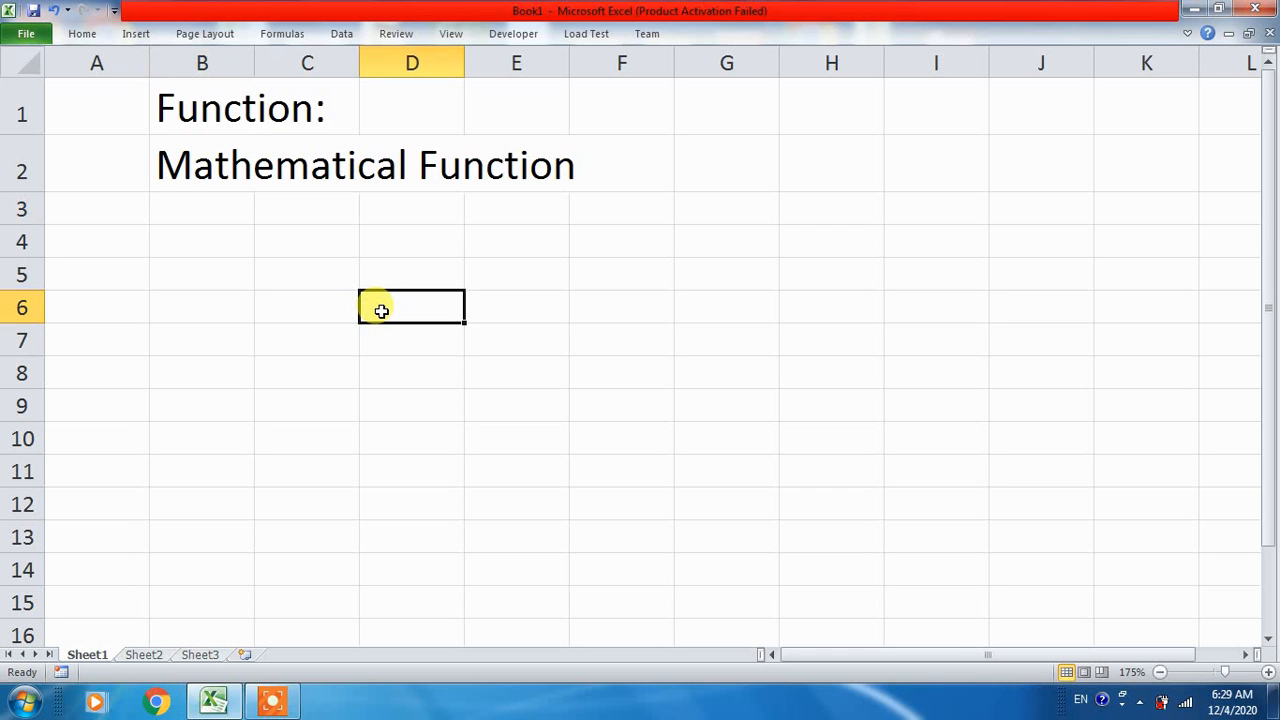
{"action": "left_click", "coordinate": [190, 107]}
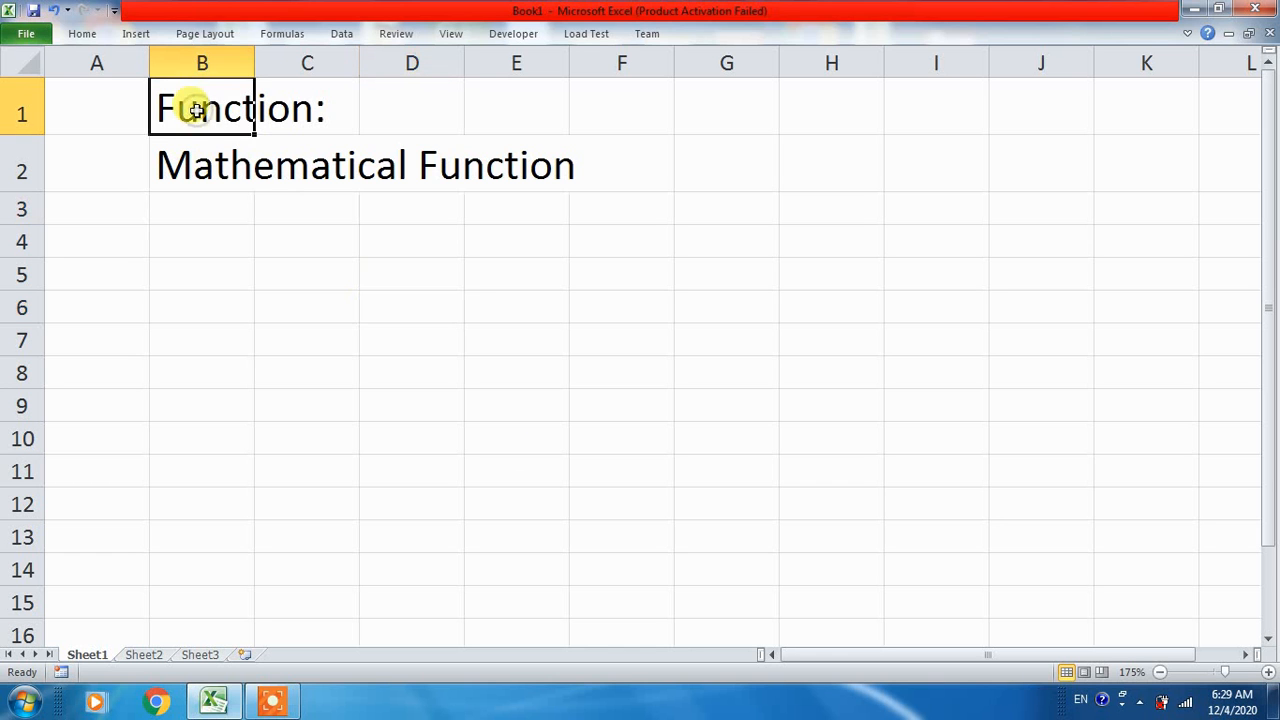
{"action": "double_click", "coordinate": [254, 60]}
{"action": "left_click", "coordinate": [368, 234]}
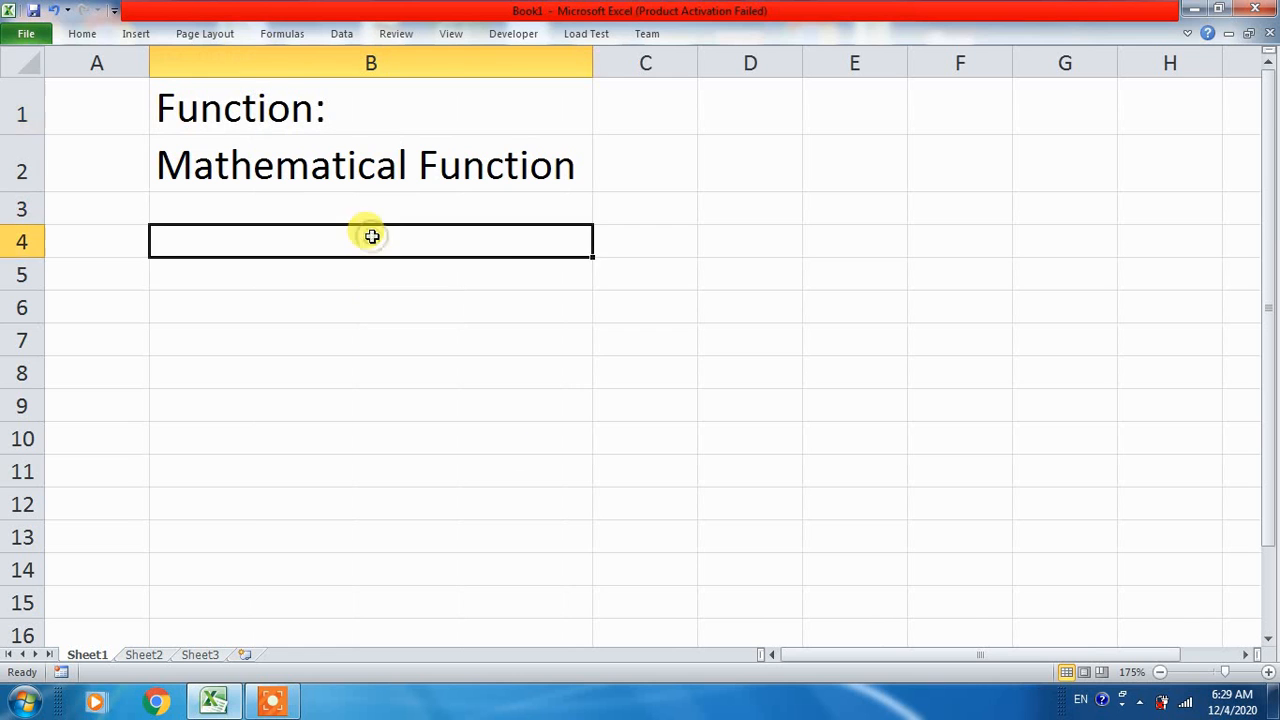
{"action": "left_click", "coordinate": [675, 63]}
{"action": "left_click", "coordinate": [18, 372]}
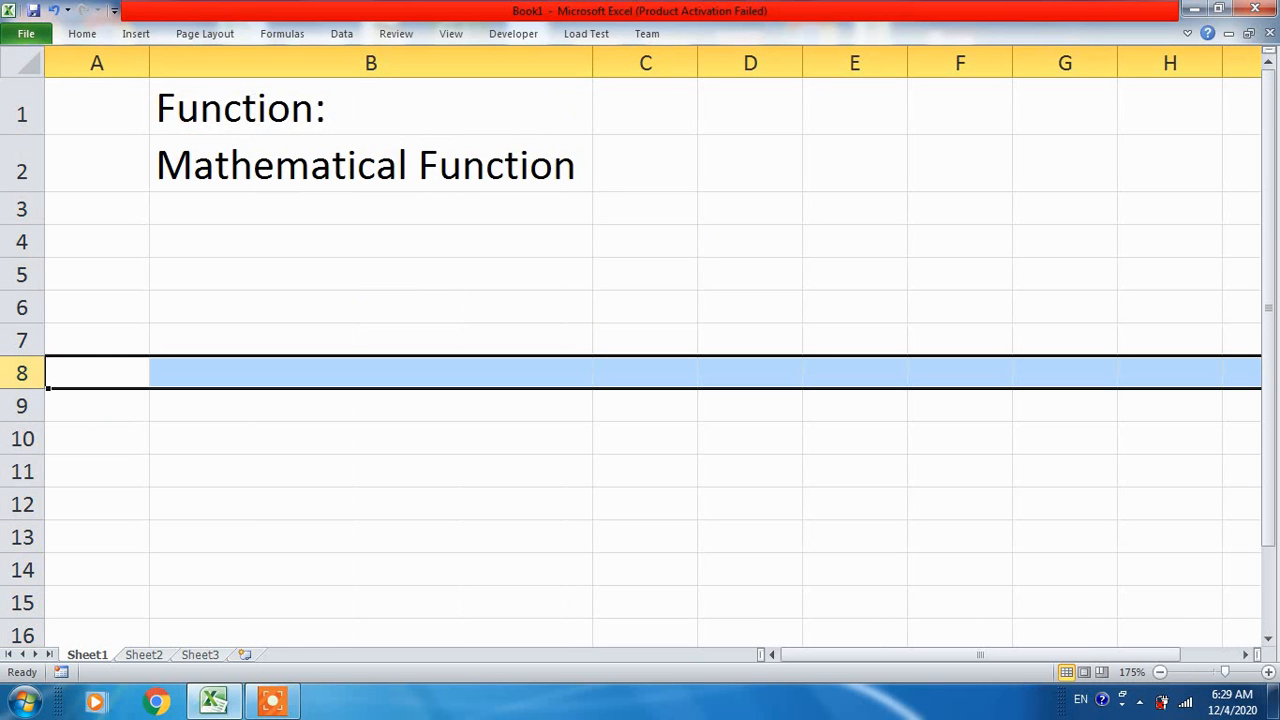
{"action": "left_click", "coordinate": [276, 110]}
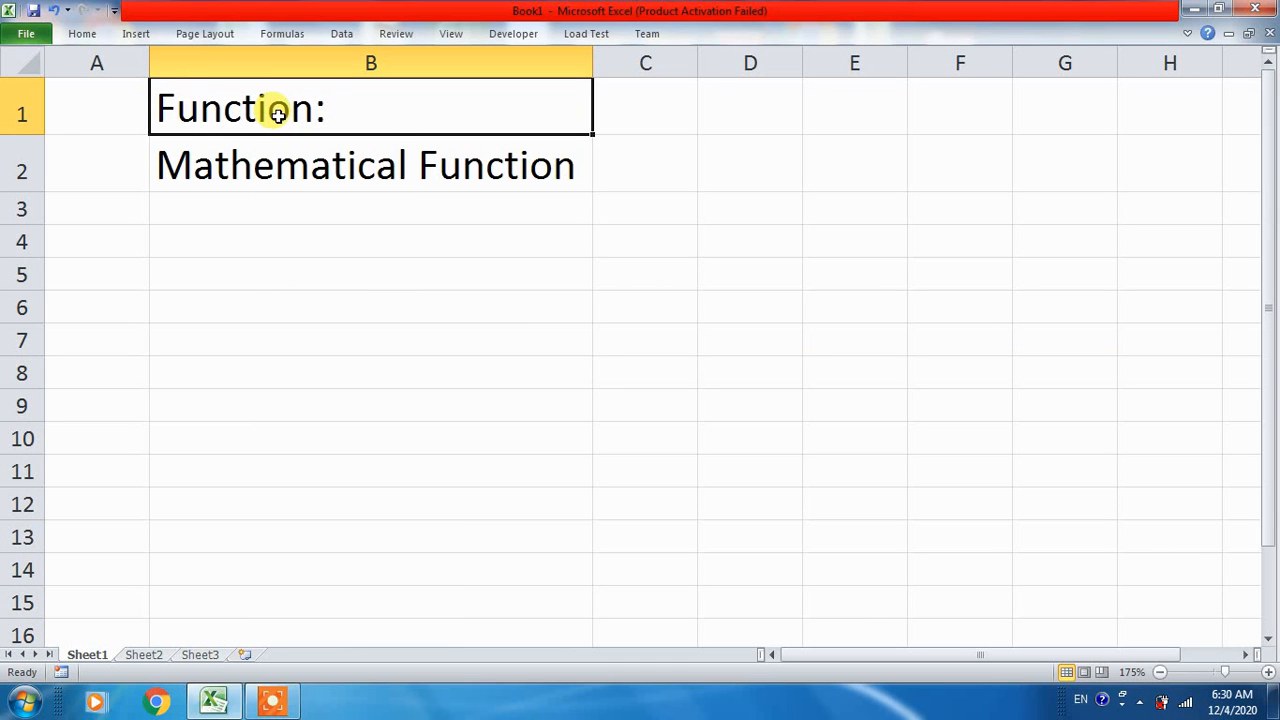
{"action": "left_click", "coordinate": [274, 700]}
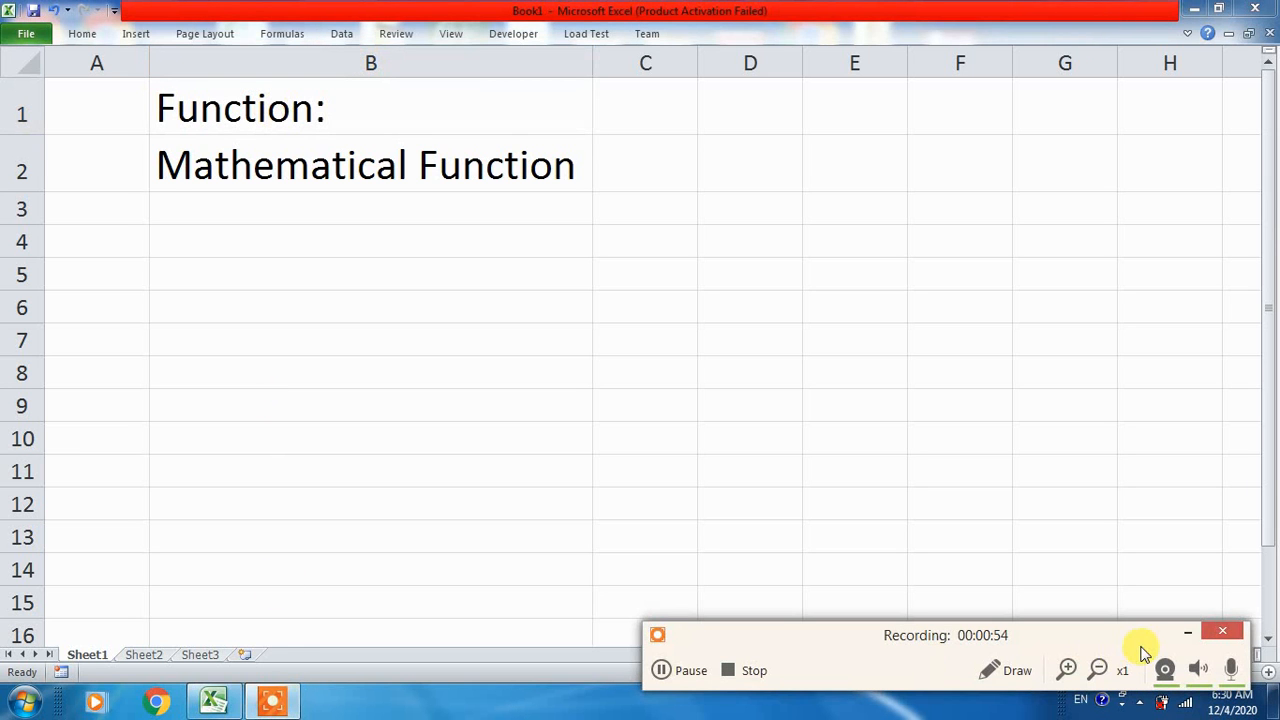
{"action": "left_click", "coordinate": [1187, 632]}
{"action": "left_click", "coordinate": [847, 391]}
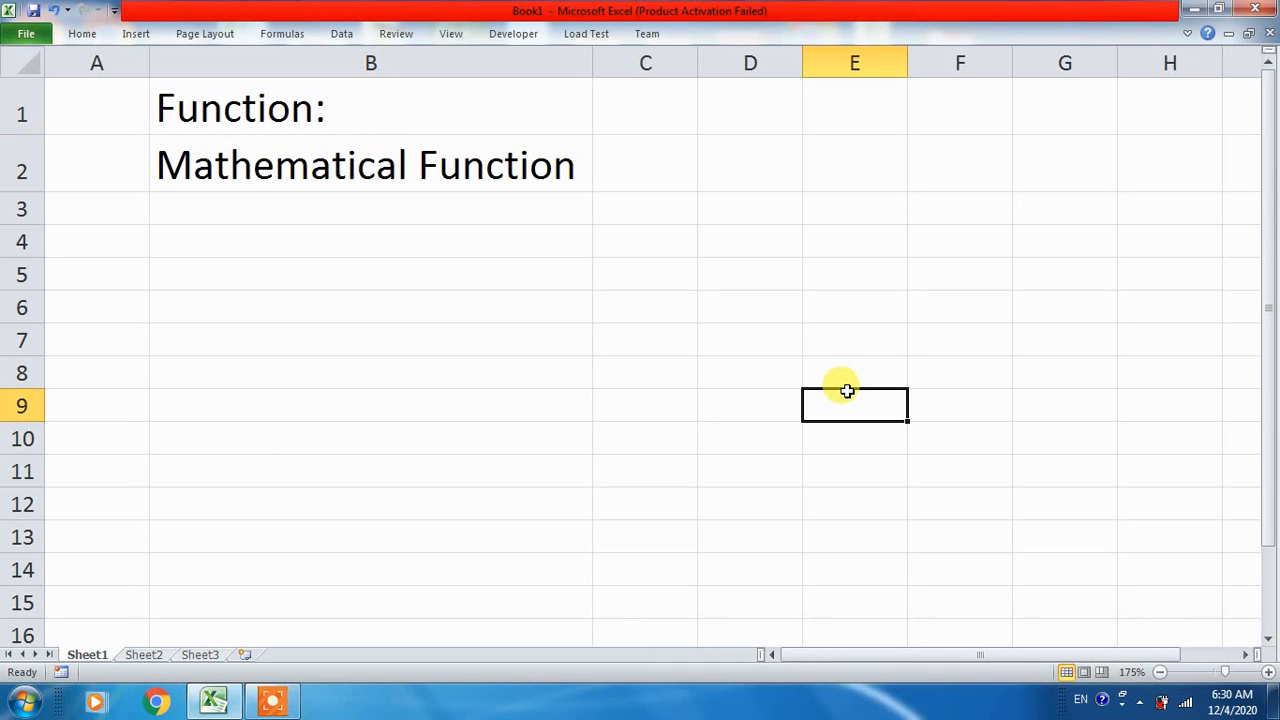
- Enter the number 12 in cell C6 and 13 in cell D6
{"action": "left_click", "coordinate": [654, 305]}
{"action": "type", "text": "12"}
{"action": "key", "text": "Tab"}
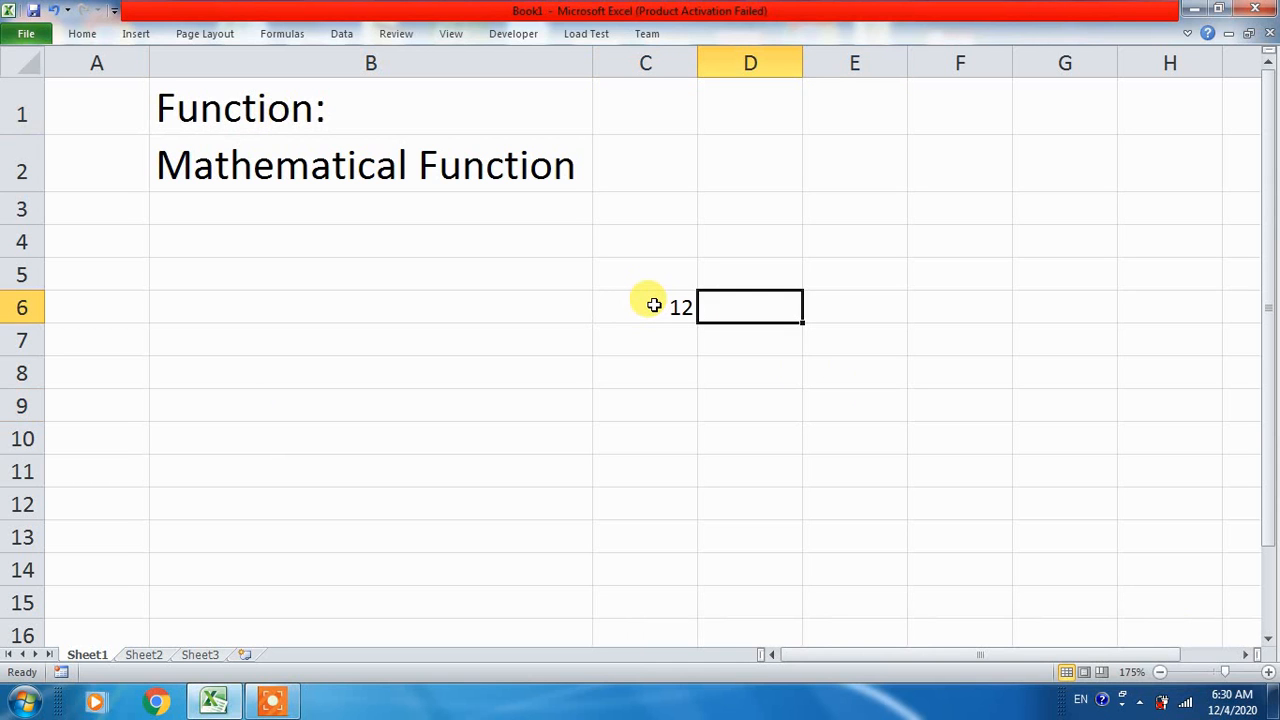
{"action": "type", "text": "134"}
{"action": "key", "text": "BackSpace"}
{"action": "key", "text": "Tab"}
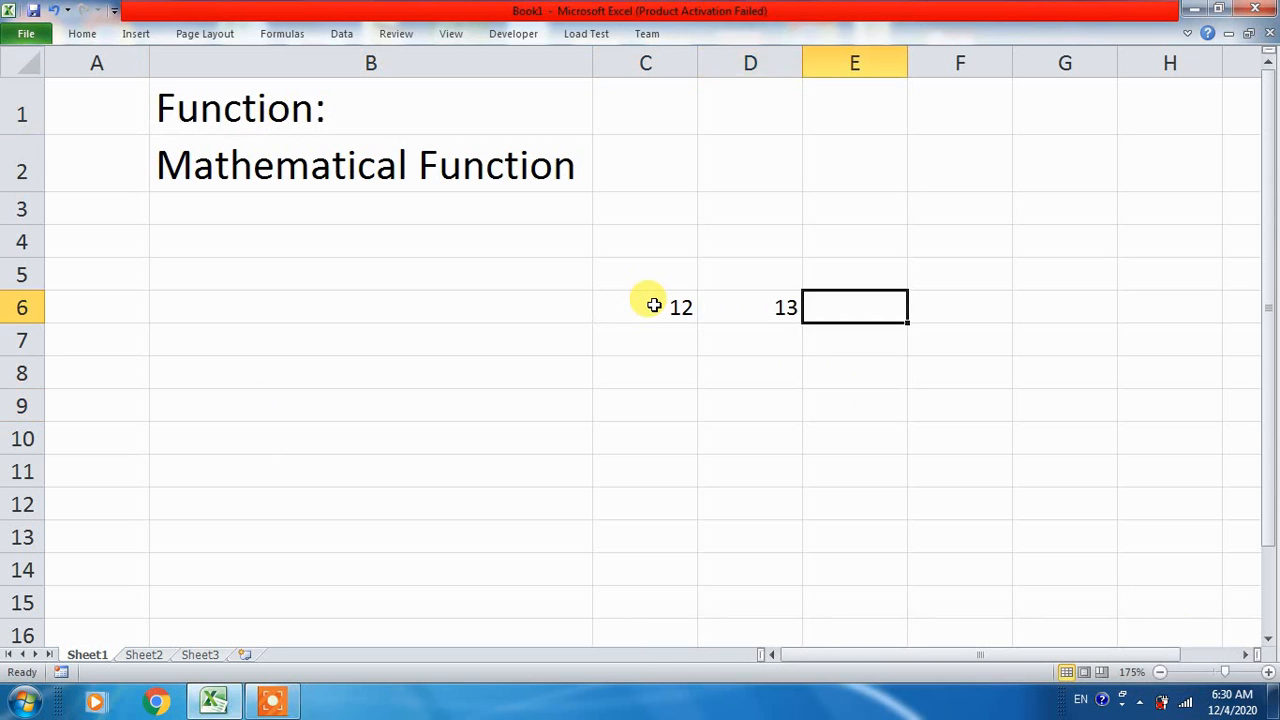
- Add the two numbers in cell E6 with the formula =C6+D6
{"action": "type", "text": "="}
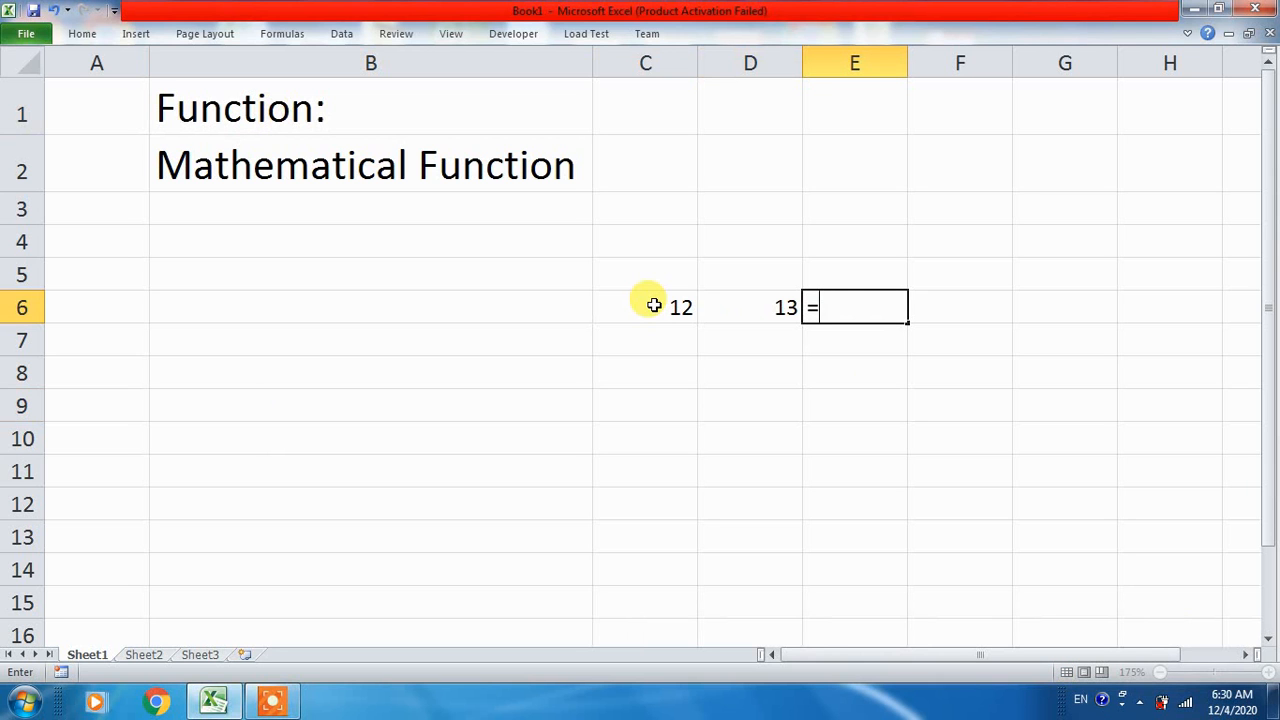
{"action": "left_click", "coordinate": [654, 305]}
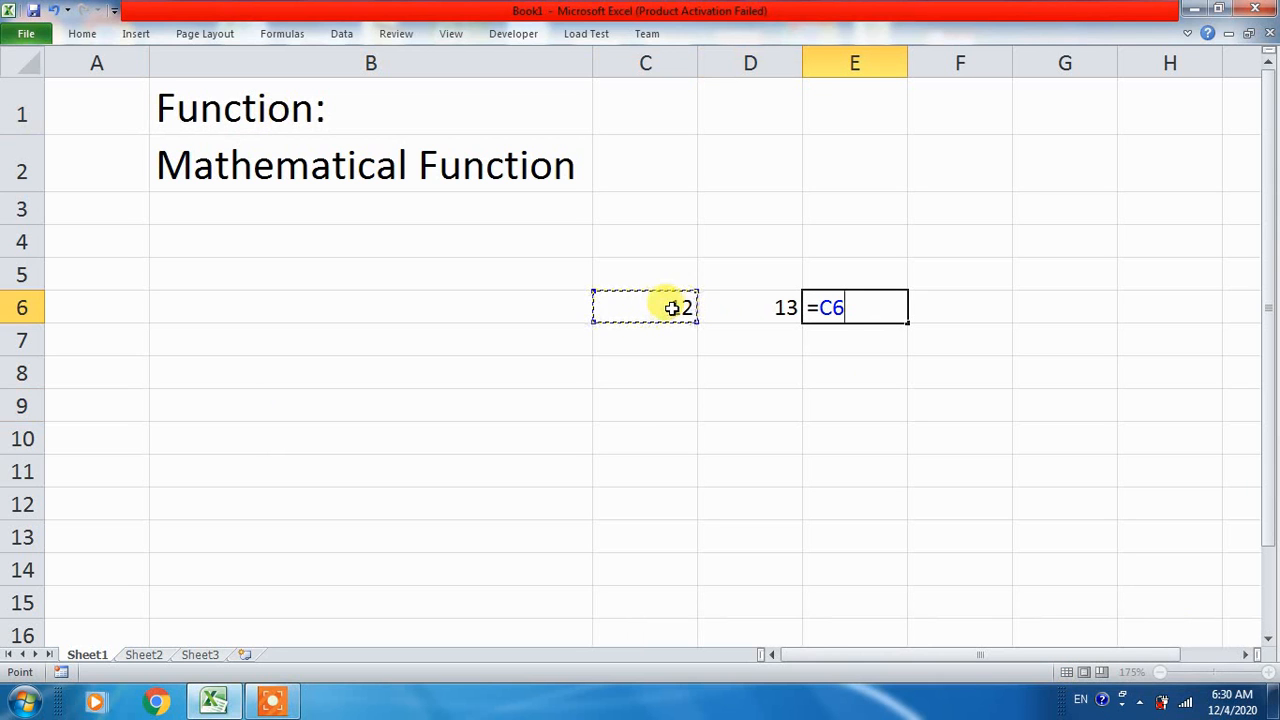
{"action": "type", "text": "+"}
{"action": "left_click", "coordinate": [780, 310]}
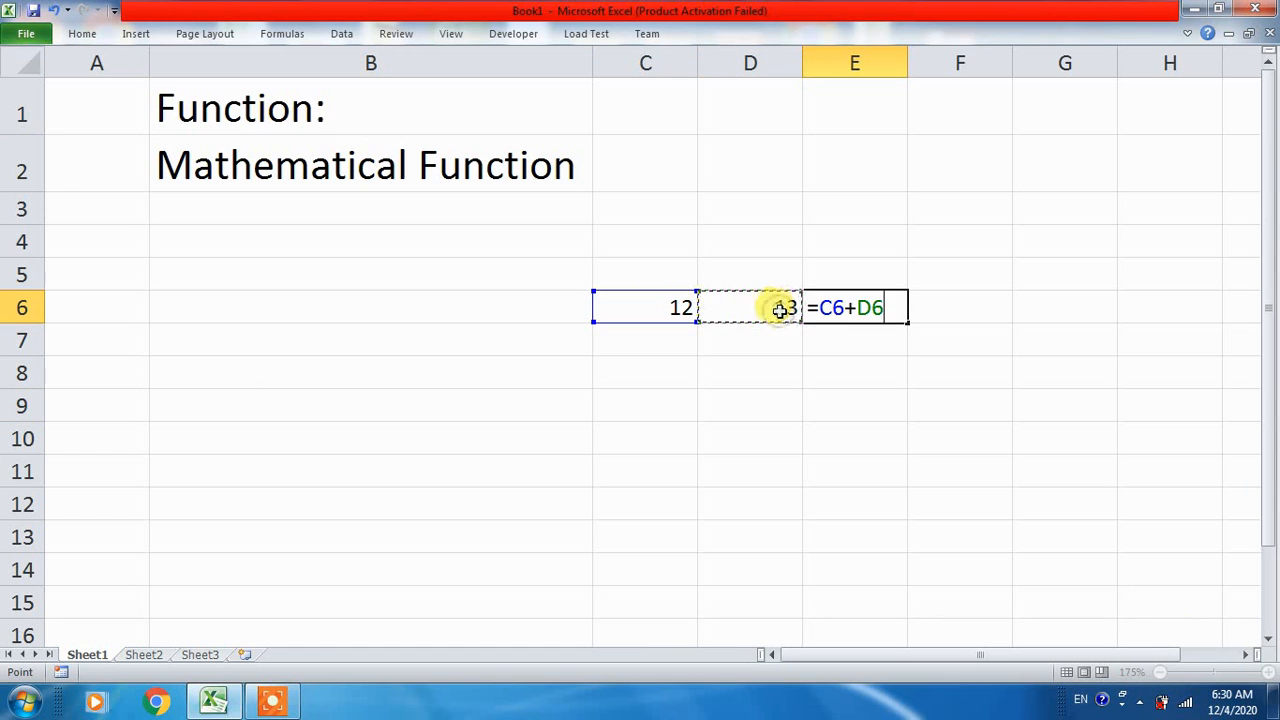
{"action": "key", "text": "Return"}
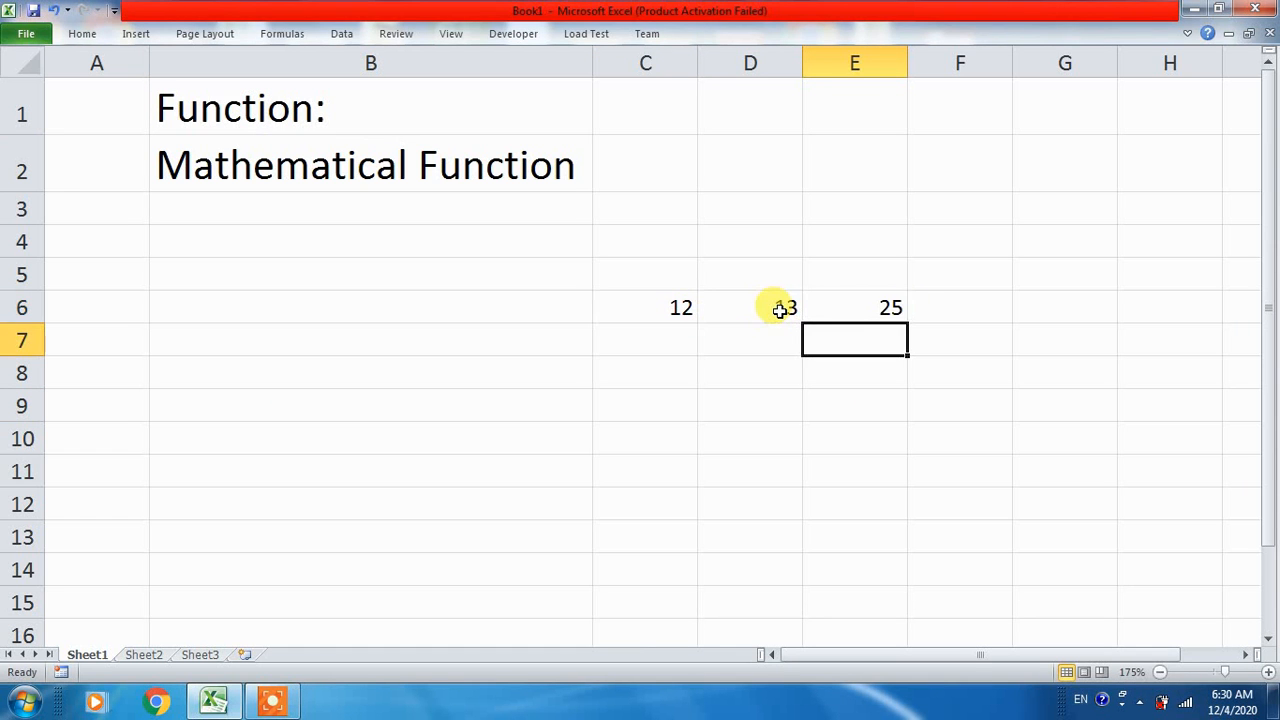
- Inspect the addition formula in cell E6 and leave it without editing
{"action": "double_click", "coordinate": [890, 307]}
{"action": "left_click_drag", "start_coordinate": [886, 307], "coordinate": [816, 307]}
{"action": "key", "text": "Escape"}
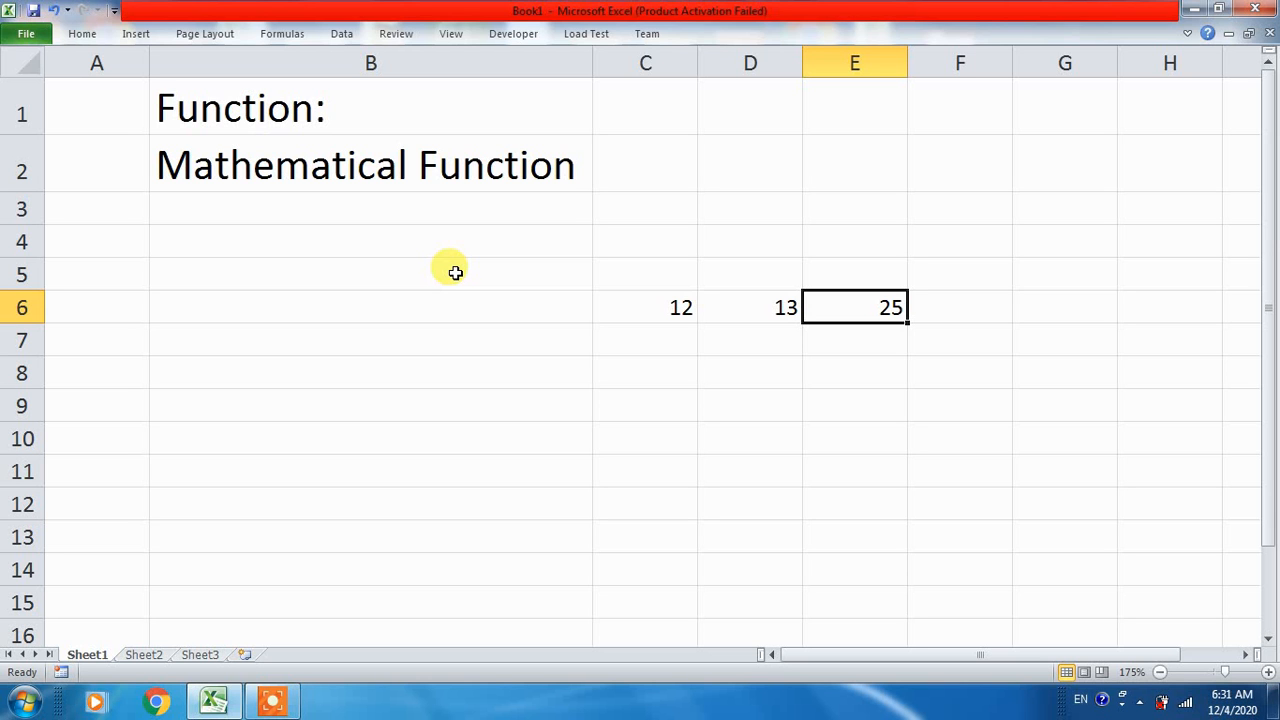
{"action": "left_click", "coordinate": [390, 307]}
{"action": "left_click", "coordinate": [384, 358]}
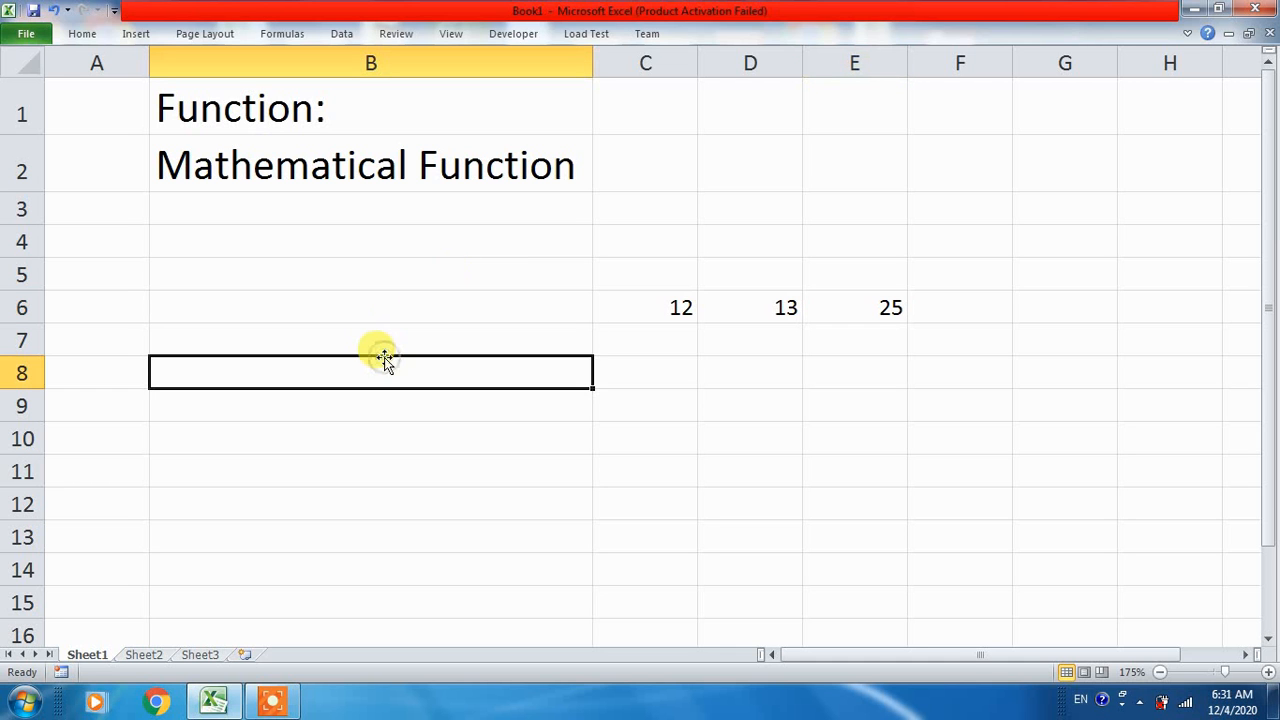
{"action": "type", "text": "2"}
{"action": "left_click", "coordinate": [400, 441]}
{"action": "left_click", "coordinate": [343, 369]}
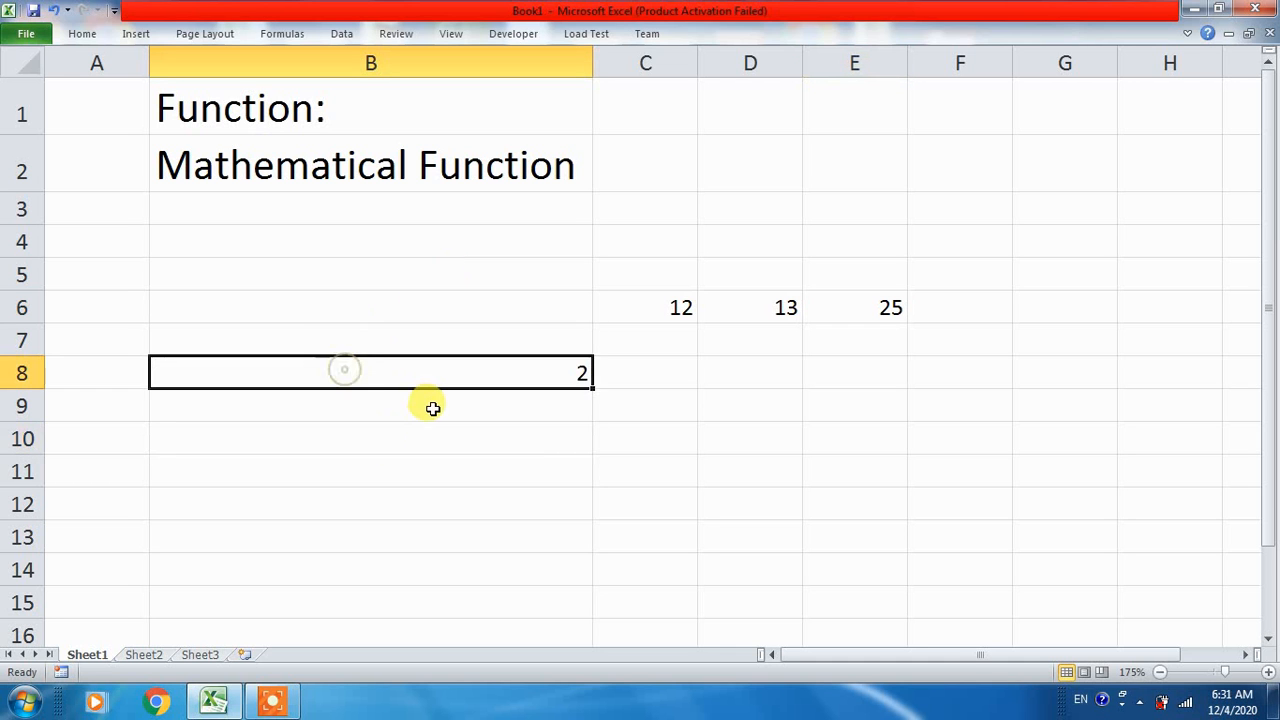
{"action": "left_click", "coordinate": [433, 407]}
- Enter the labels "Build in Function" in cell B8 and "User Defined Function" in cell B9
{"action": "left_click", "coordinate": [442, 375]}
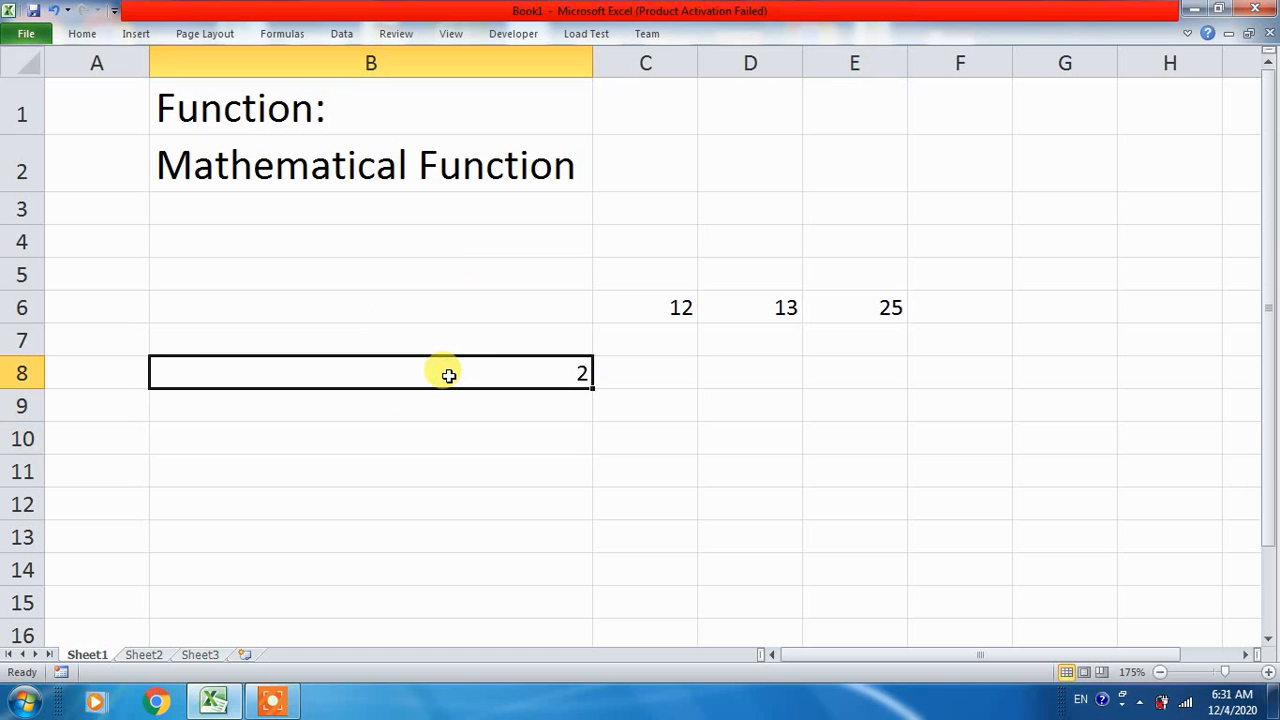
{"action": "type", "text": "Build"}
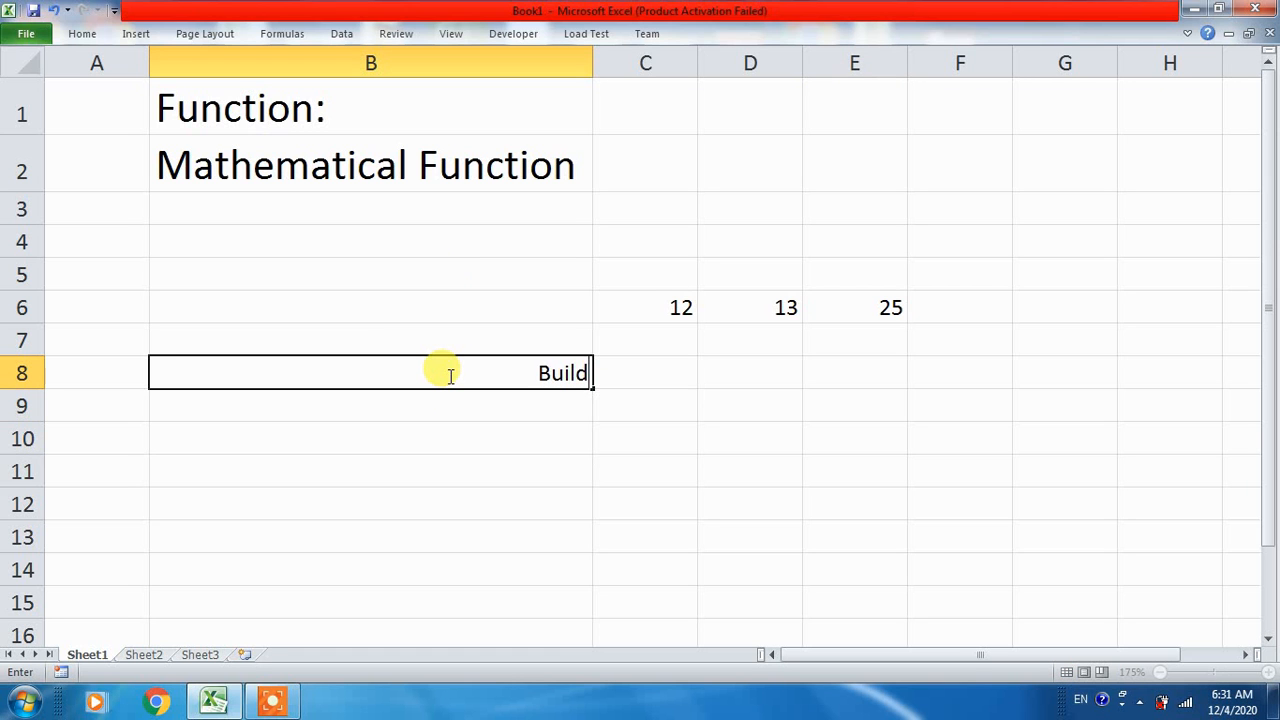
{"action": "type", "text": " in Function"}
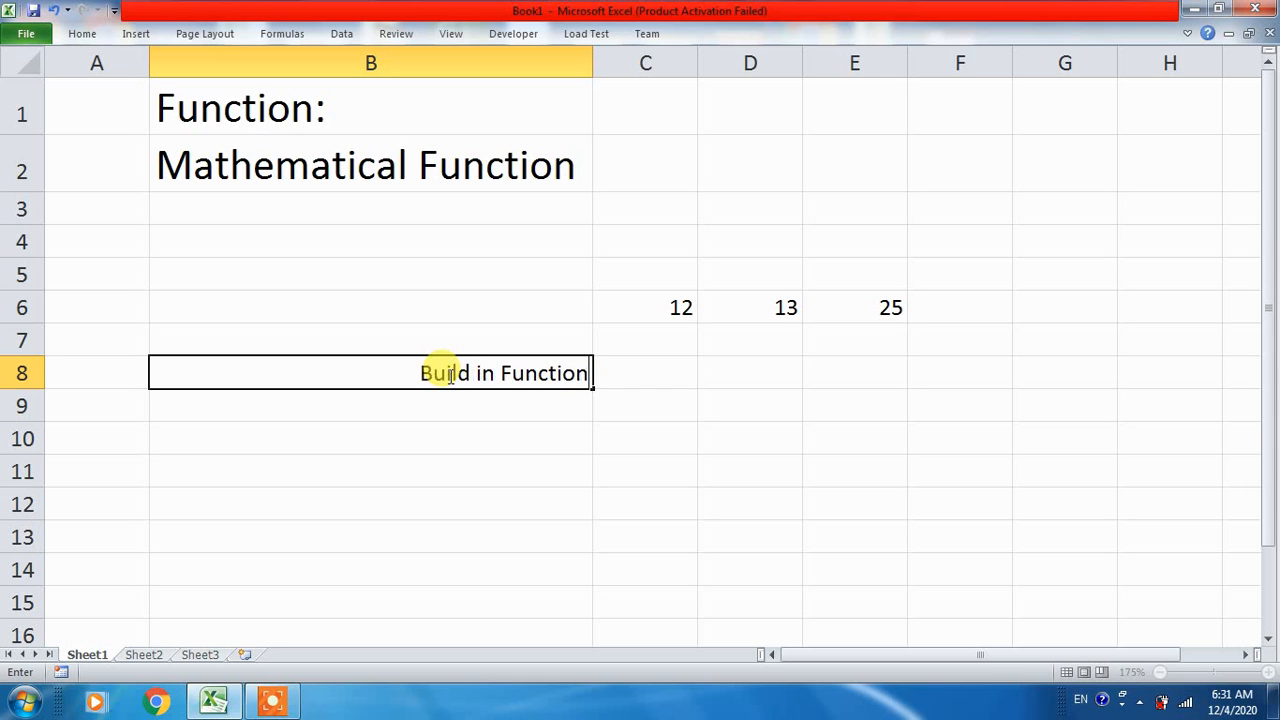
{"action": "key", "text": "Return"}
{"action": "key", "text": "Up"}
{"action": "key", "text": "Down"}
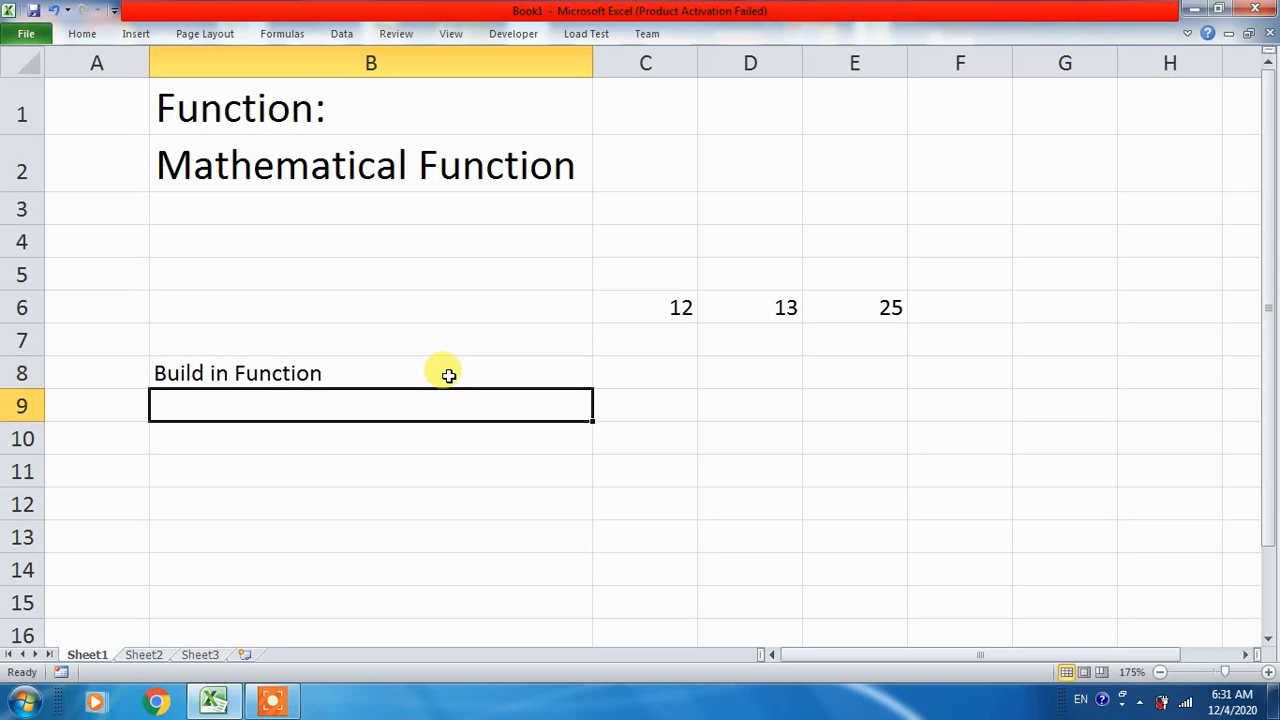
{"action": "type", "text": "User Def"}
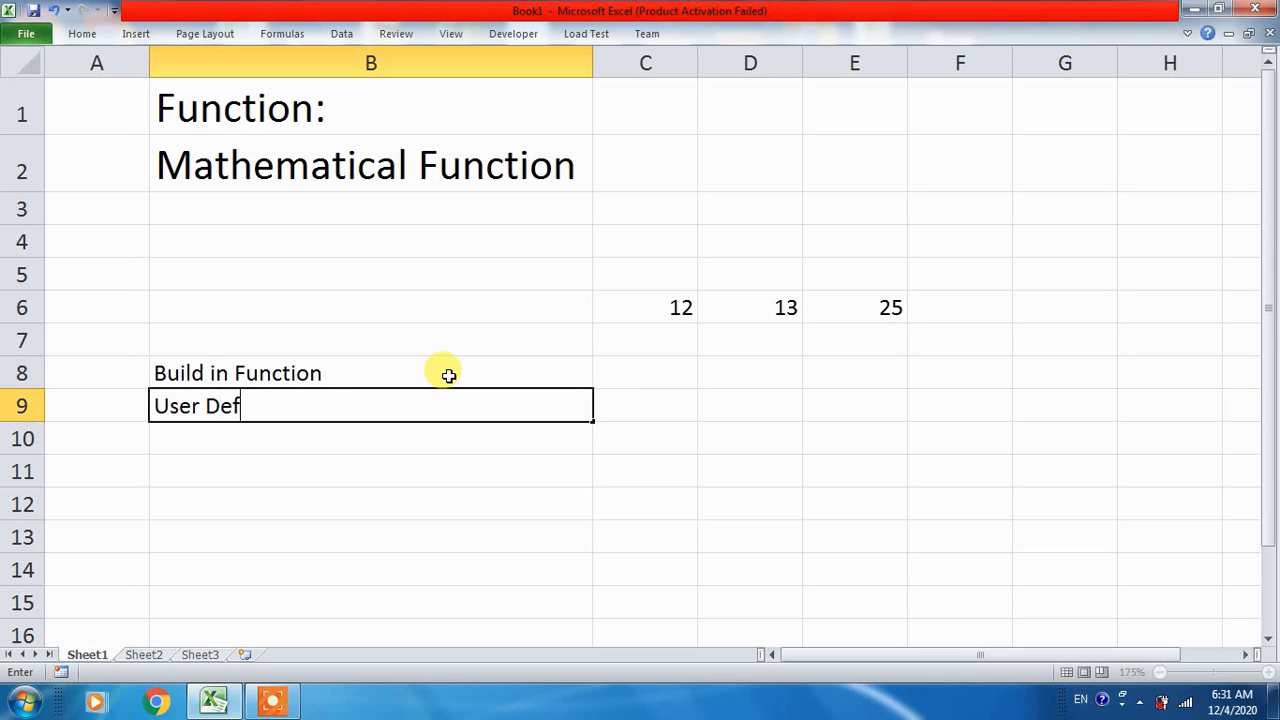
{"action": "type", "text": "ined Function"}
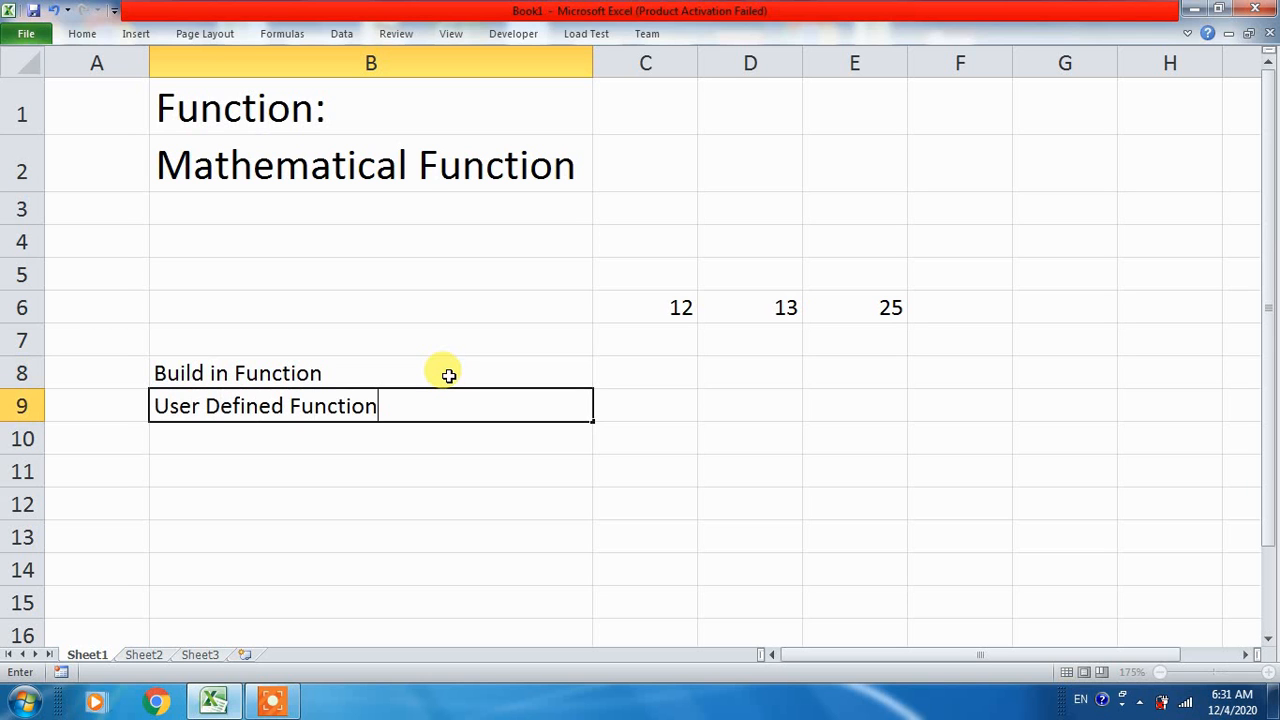
{"action": "key", "text": "Return"}
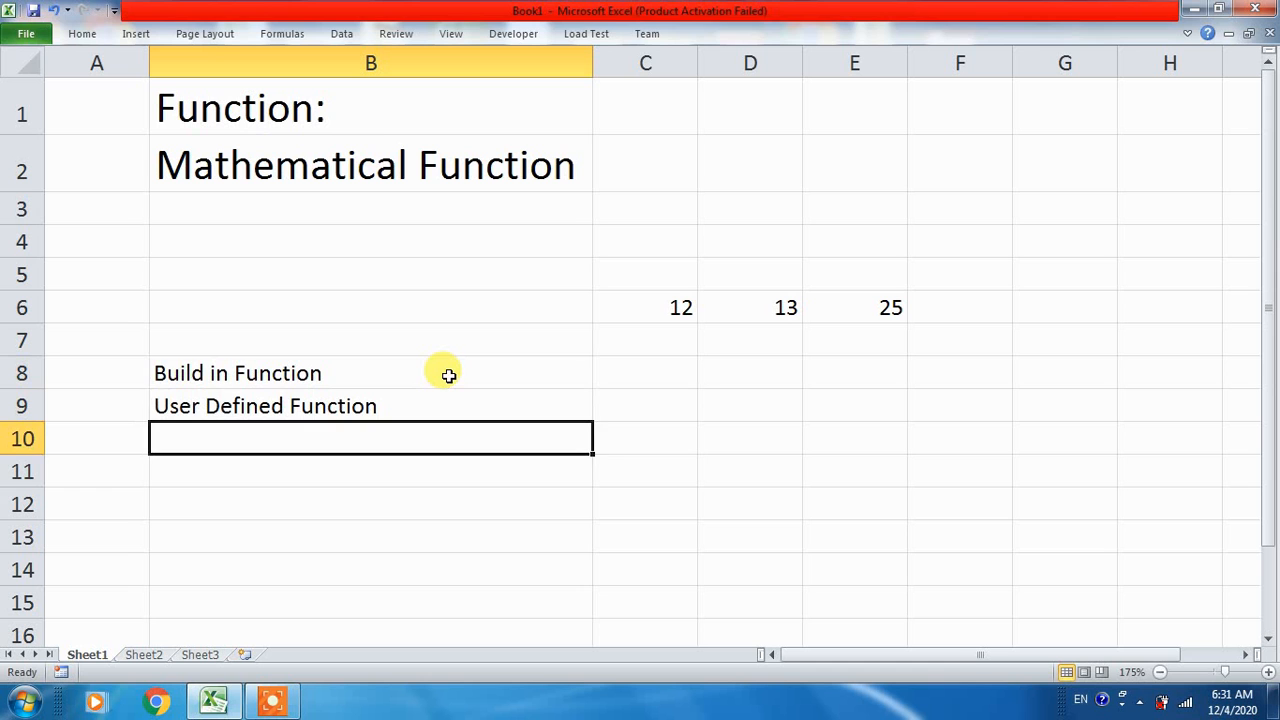
- Clear the two function-type labels from cells B8:B9
{"action": "key", "text": "Up"}
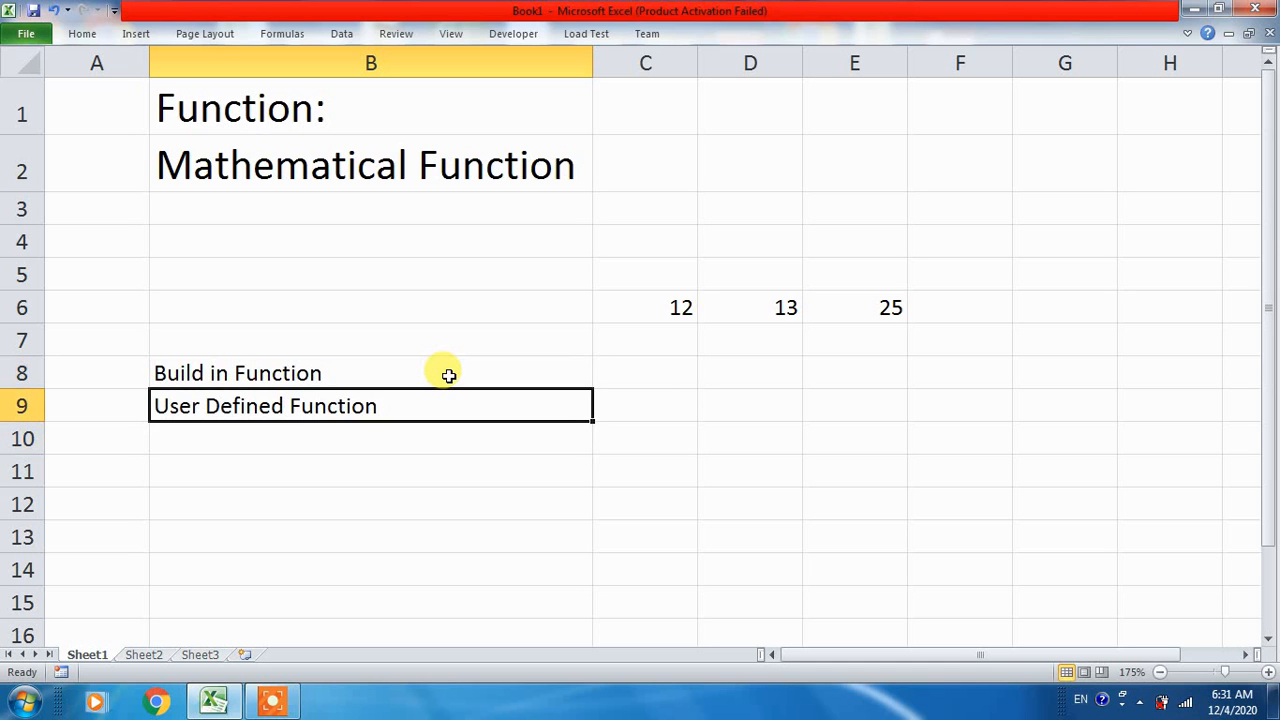
{"action": "key", "text": "Up"}
{"action": "key", "text": "shift+Down"}
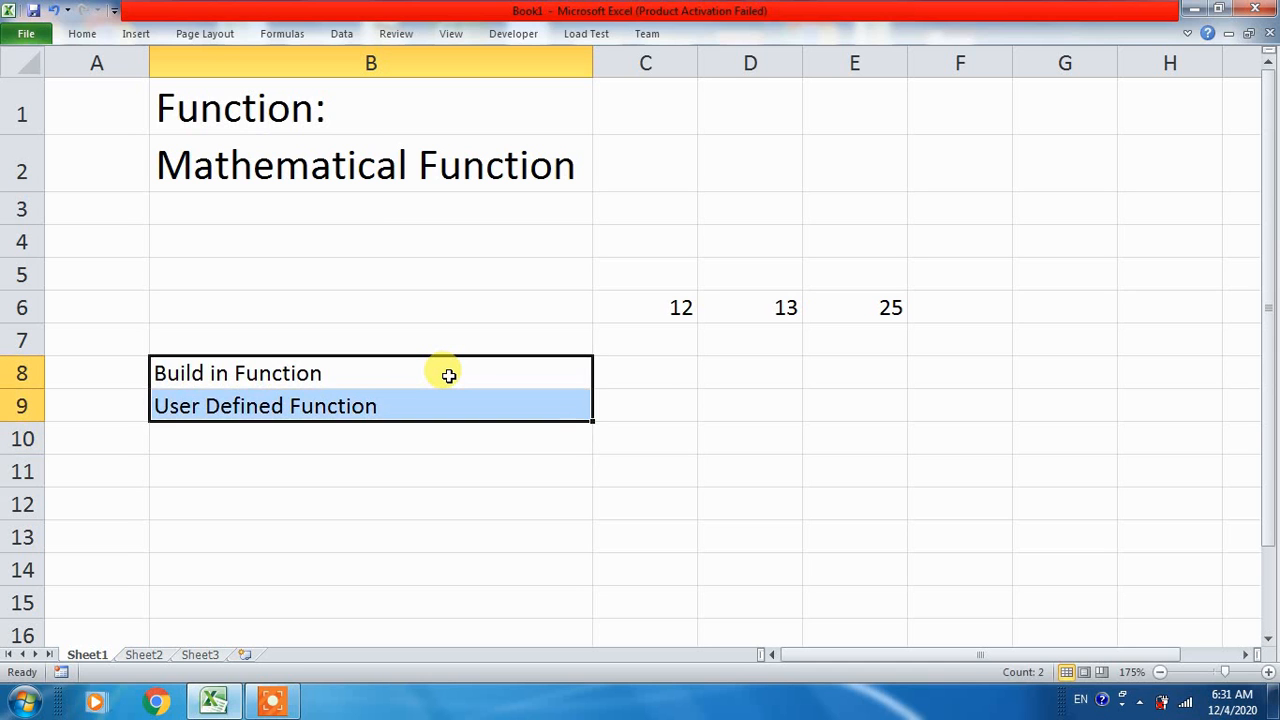
{"action": "key", "text": "Delete"}
{"action": "key", "text": "Down"}
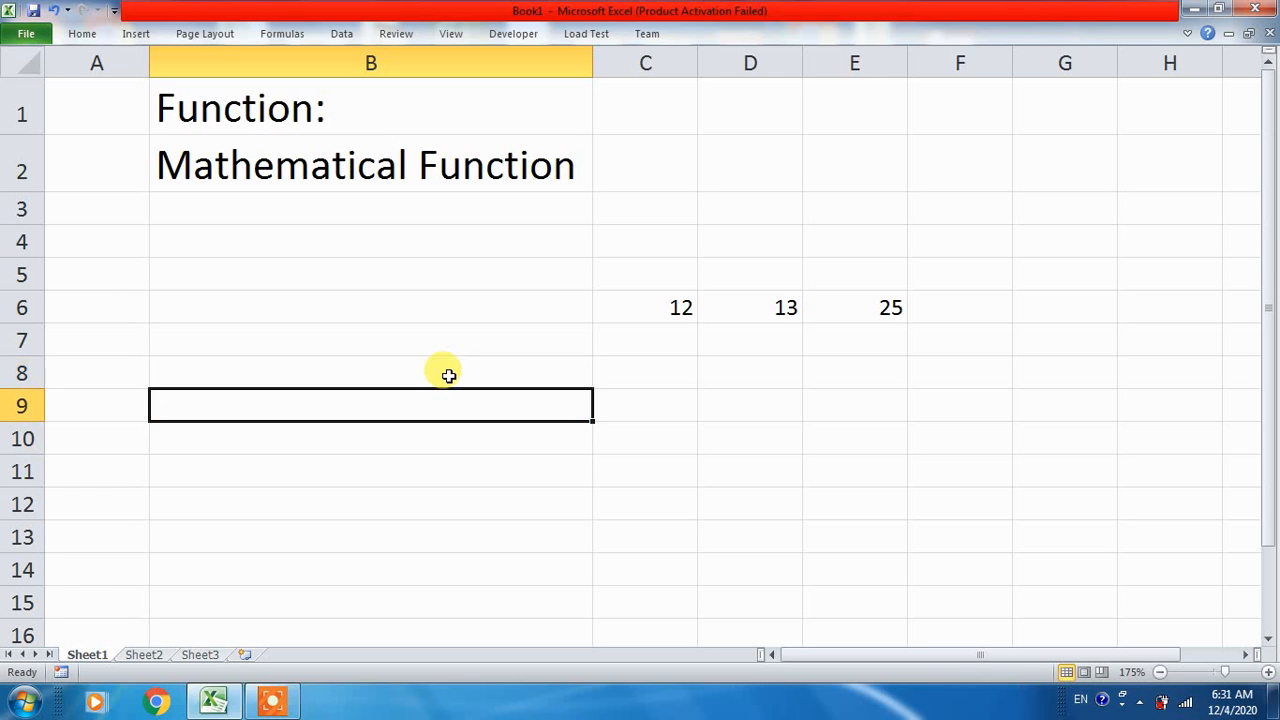
{"action": "key", "text": "Up"}
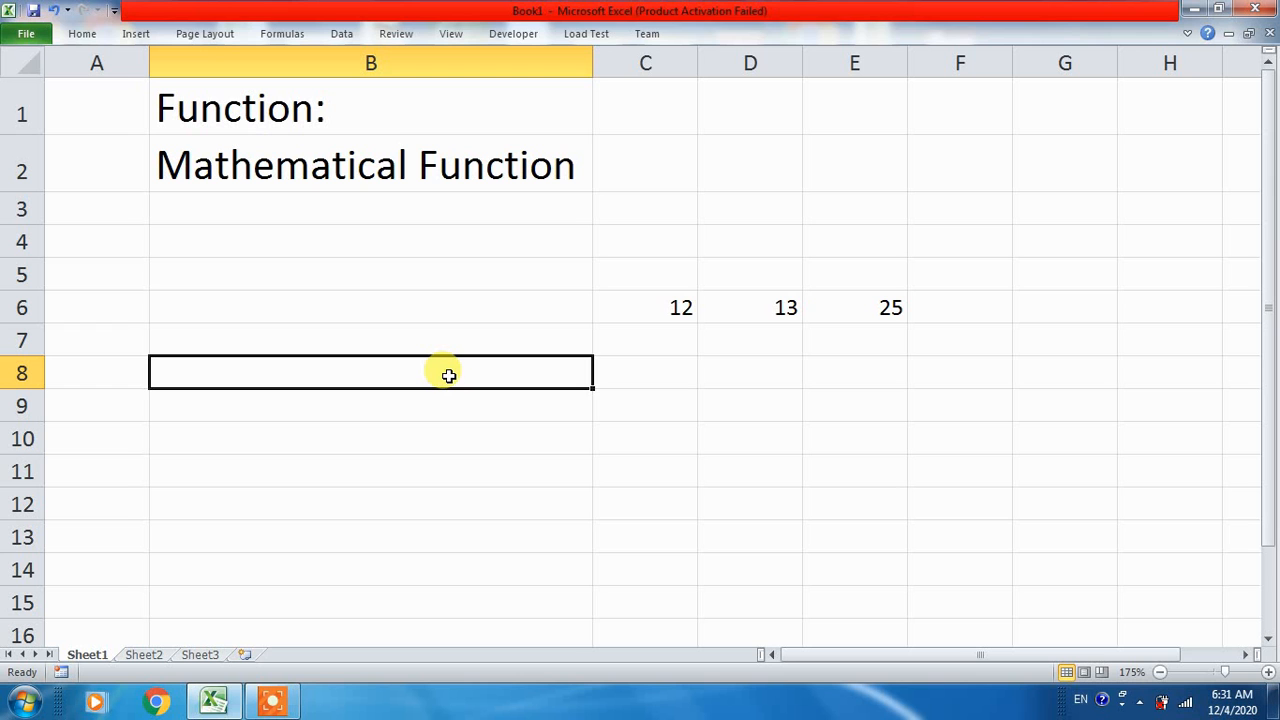
{"action": "left_click", "coordinate": [677, 305]}
{"action": "left_click", "coordinate": [740, 300]}
{"action": "left_click", "coordinate": [861, 302]}
{"action": "left_click_drag", "start_coordinate": [670, 307], "coordinate": [860, 308]}
- Total the three numbers in row 6 in cell D9 with the formula =SUM(C6:E6)
{"action": "left_click", "coordinate": [737, 403]}
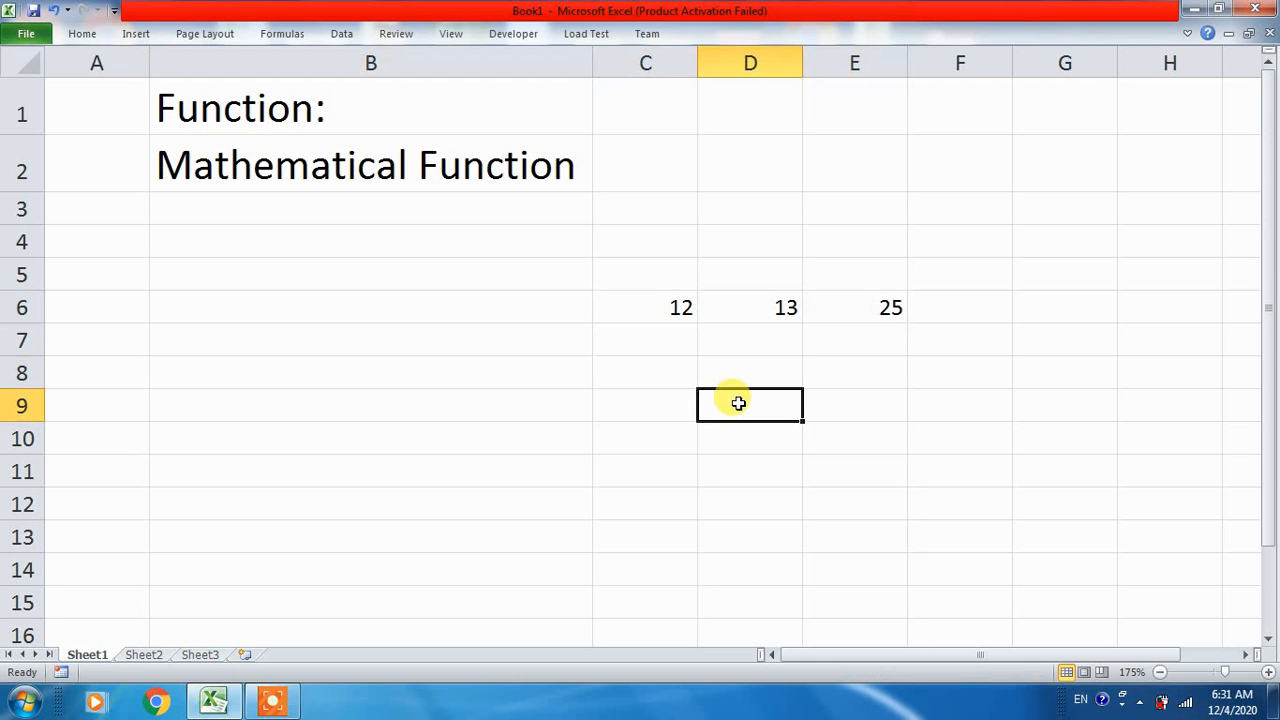
{"action": "type", "text": "=sum"}
{"action": "key", "text": "Tab"}
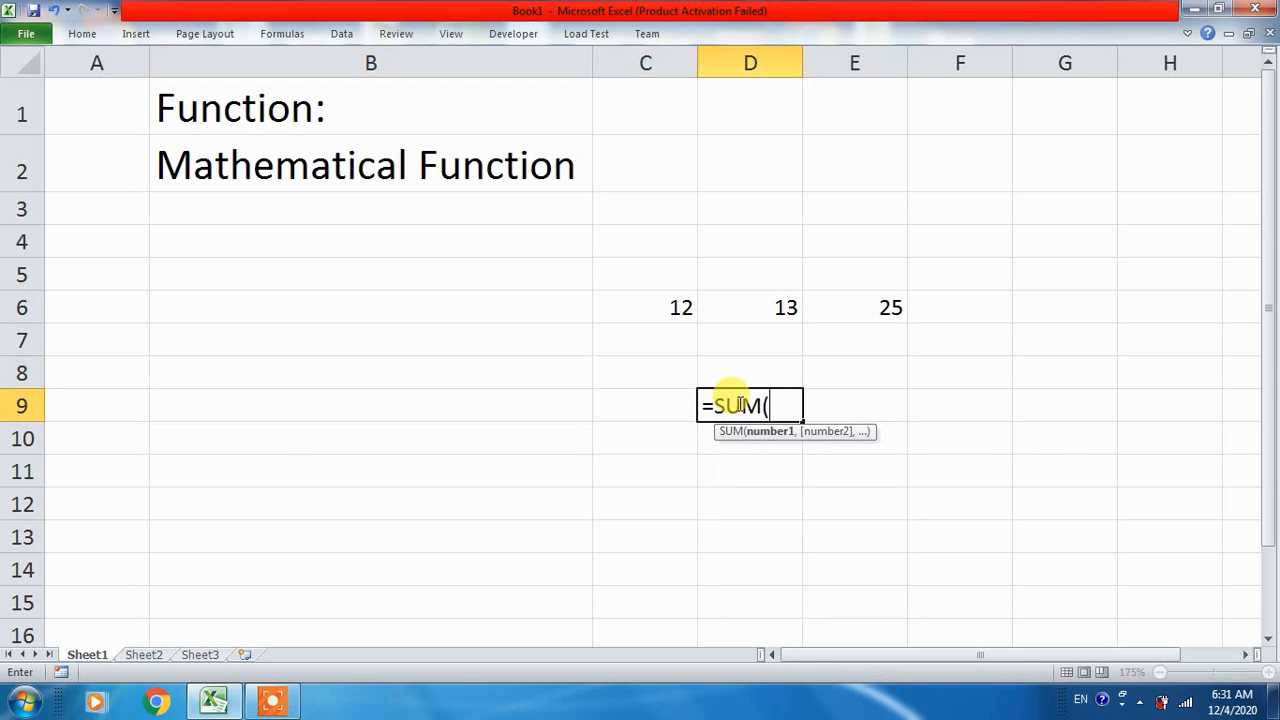
{"action": "left_click_drag", "start_coordinate": [663, 306], "coordinate": [843, 302]}
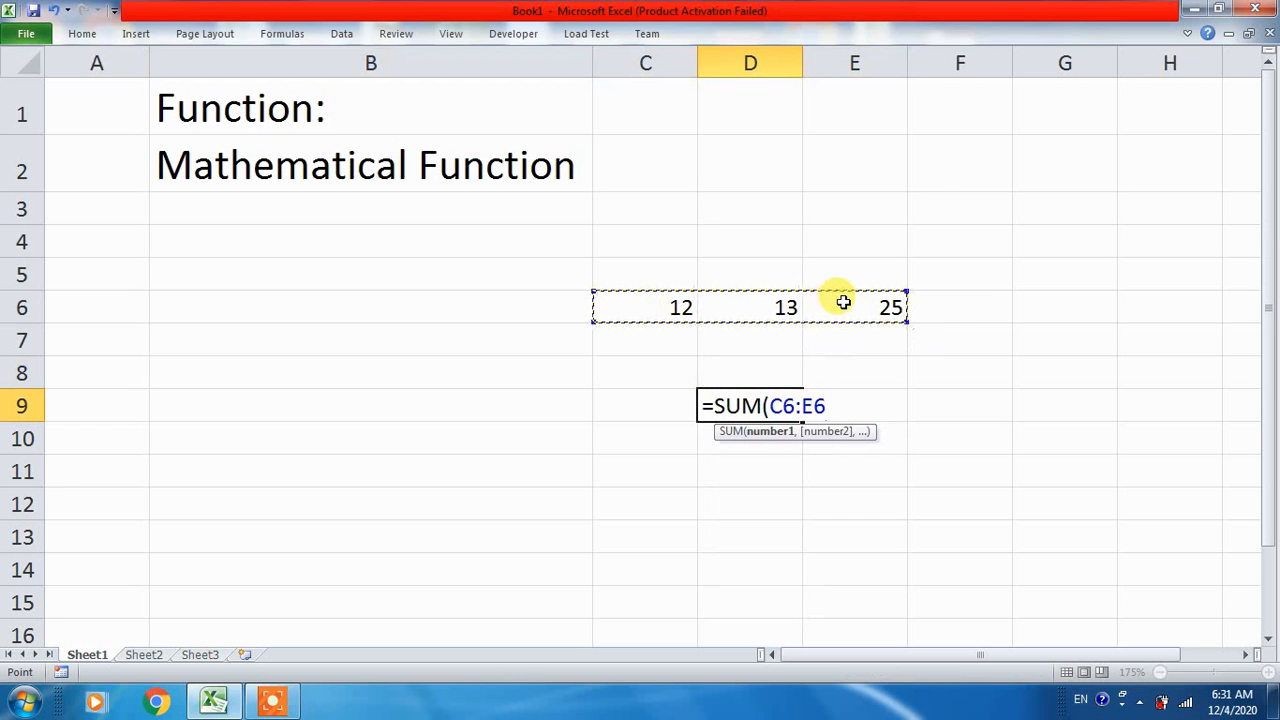
{"action": "type", "text": ")"}
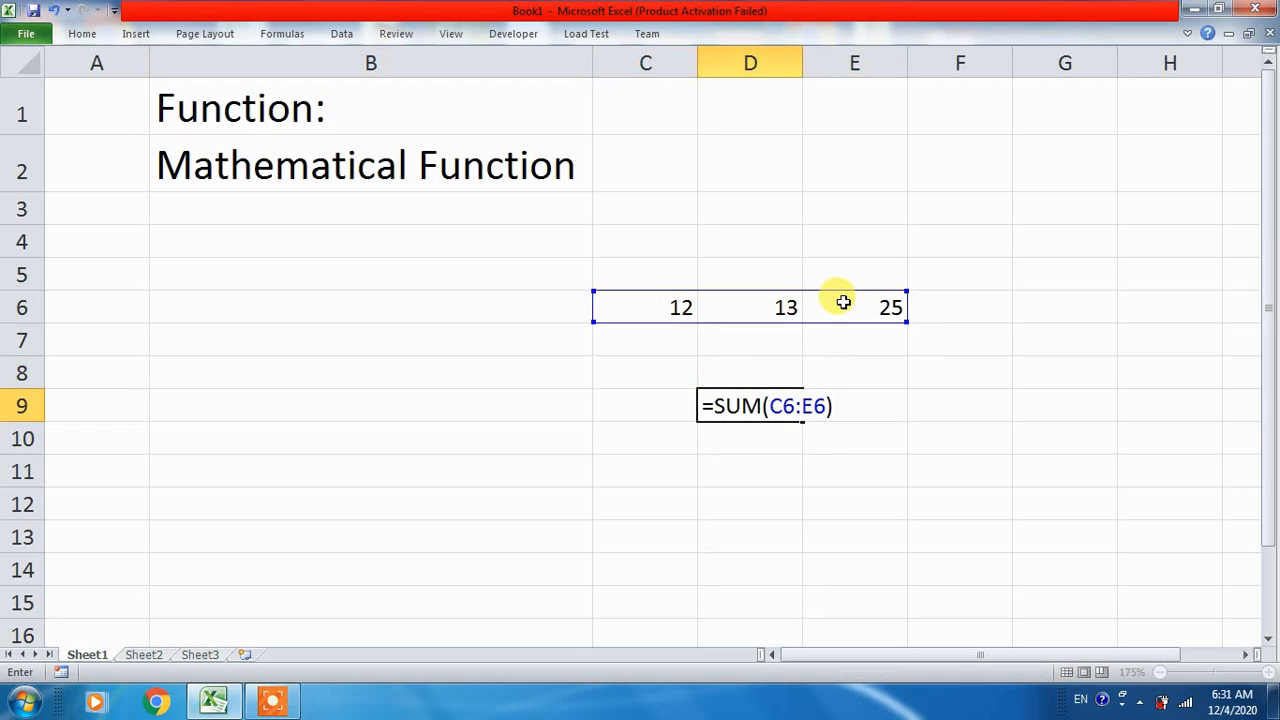
{"action": "key", "text": "Return"}
- Examine the SUM formula in cell D9 and its referenced range, leaving the formula as it is
{"action": "double_click", "coordinate": [728, 403]}
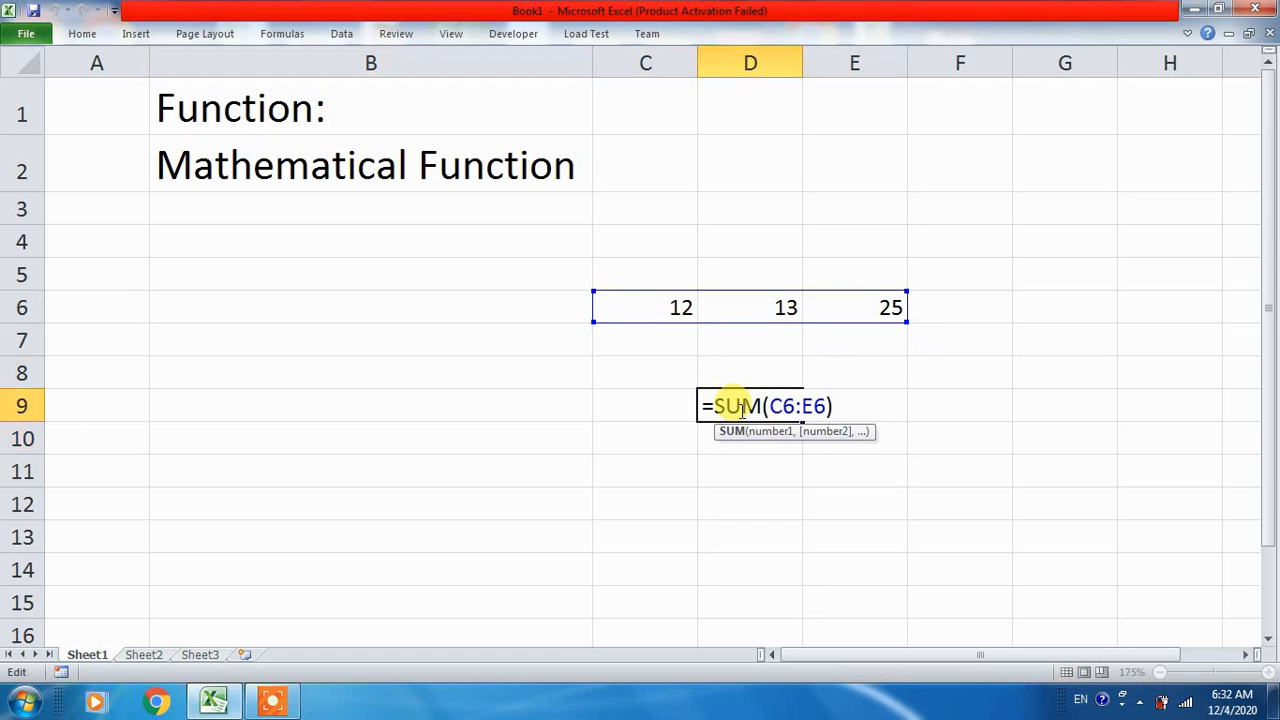
{"action": "key", "text": "Escape"}
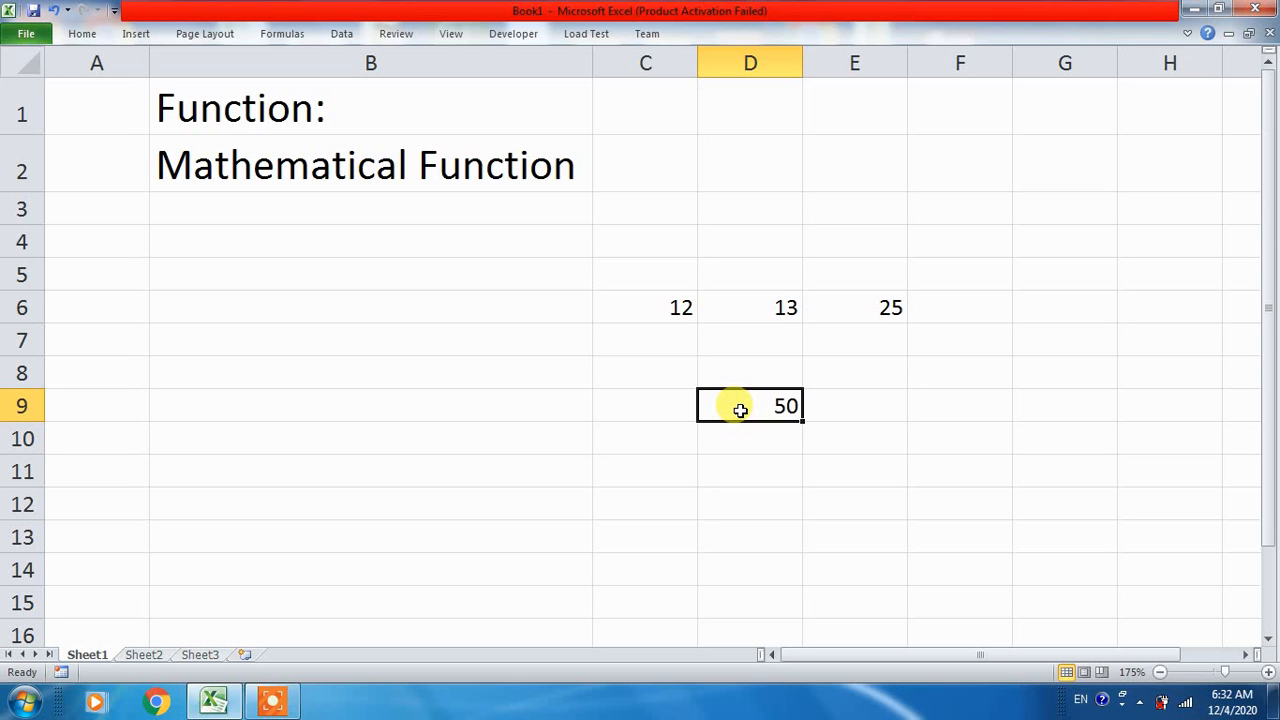
{"action": "double_click", "coordinate": [740, 410]}
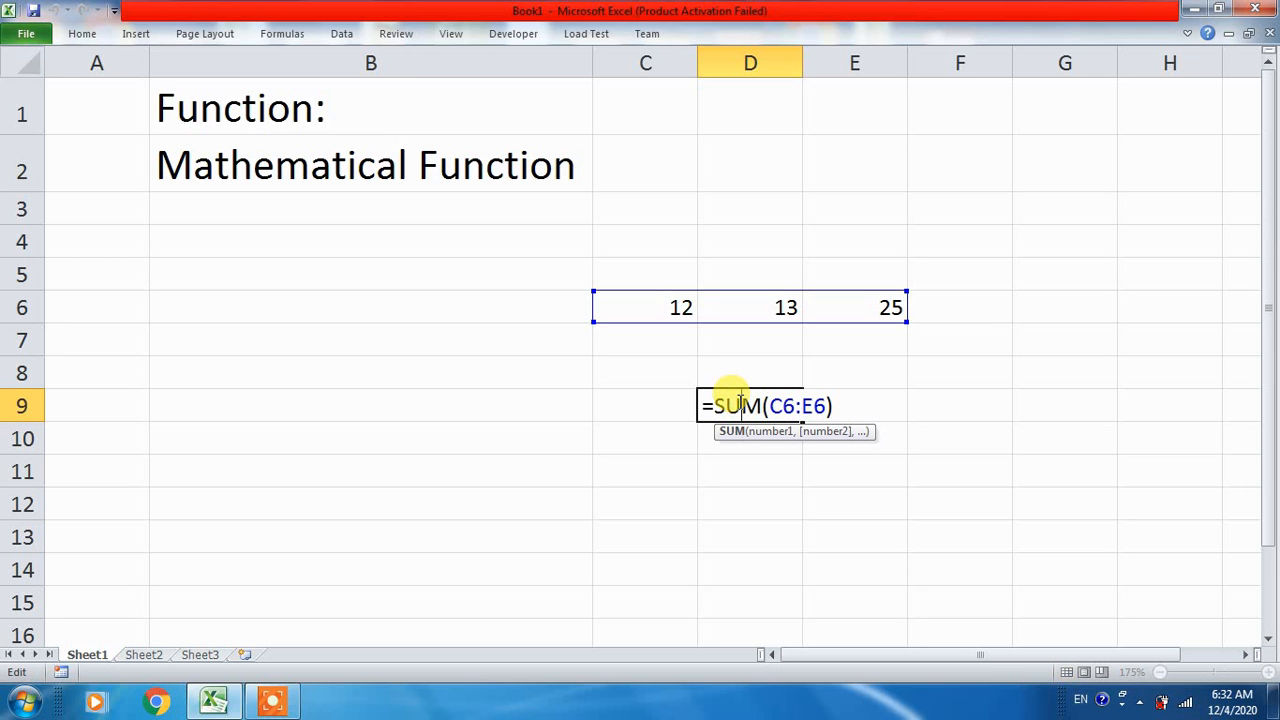
{"action": "key", "text": "Return"}
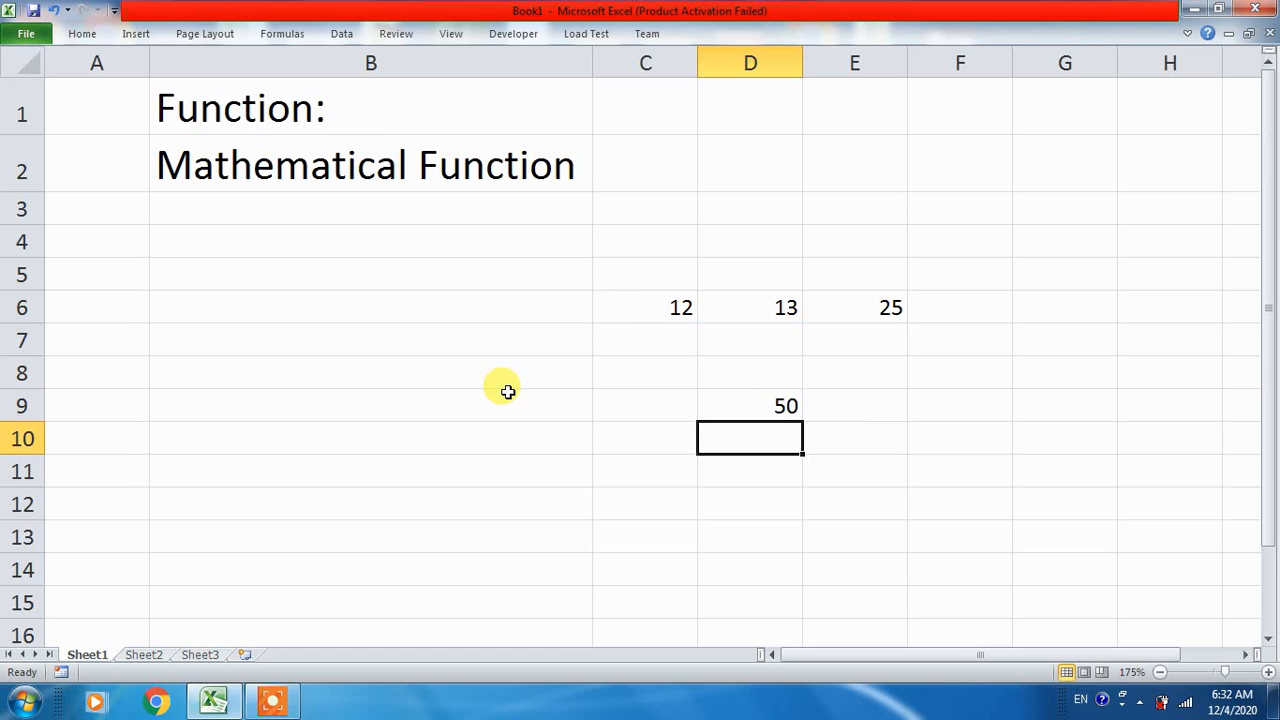
- Enter the label "User Defined function" in cell B10
{"action": "left_click", "coordinate": [320, 424]}
{"action": "type", "text": "U"}
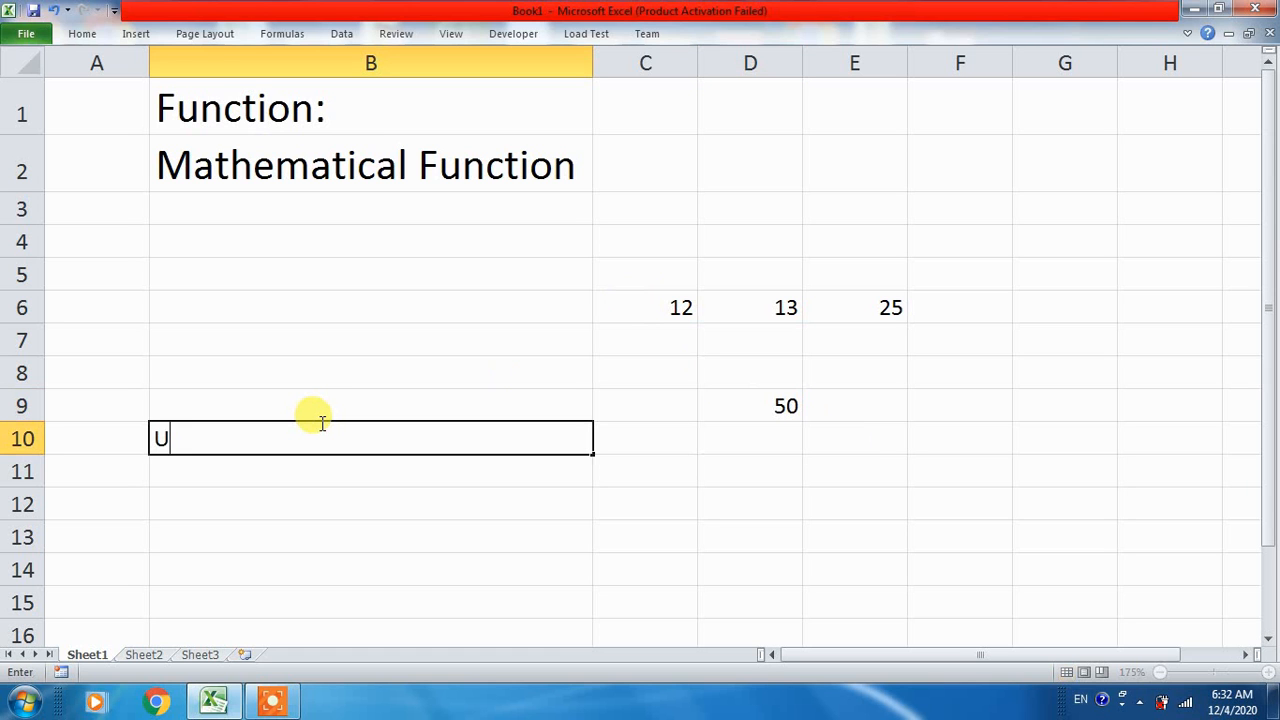
{"action": "type", "text": "ser Defined function"}
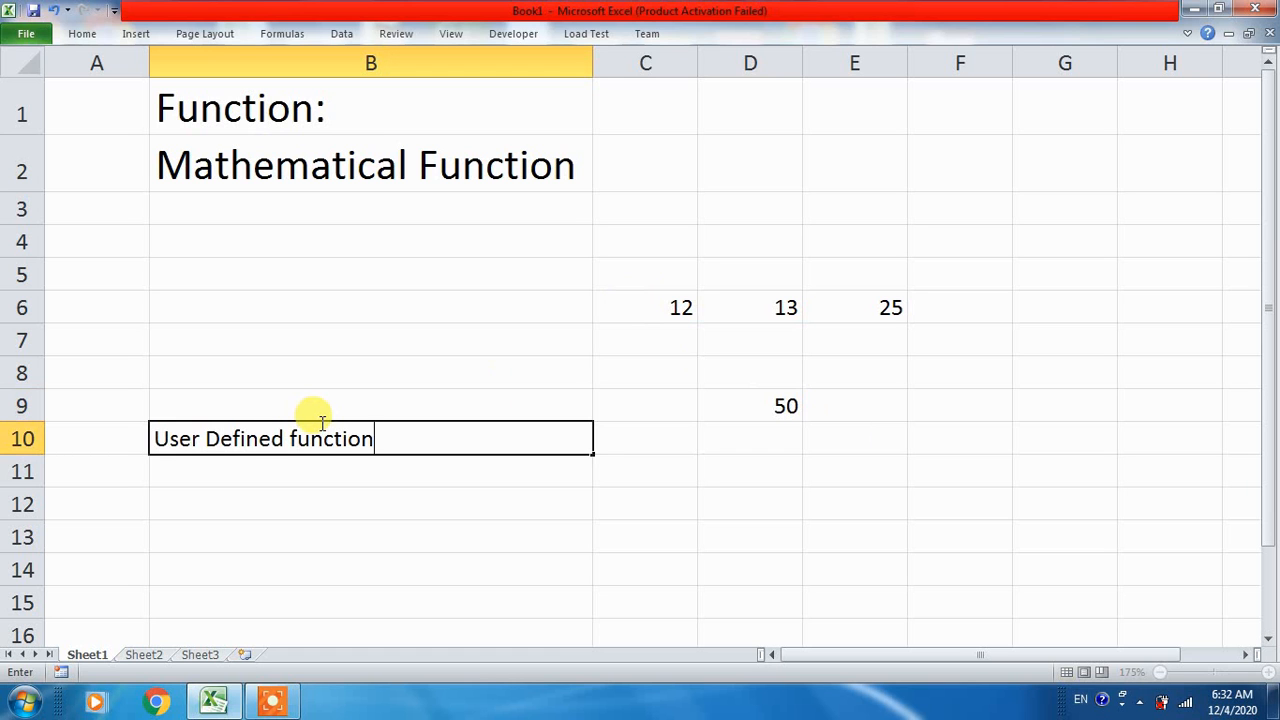
{"action": "key", "text": "Return"}
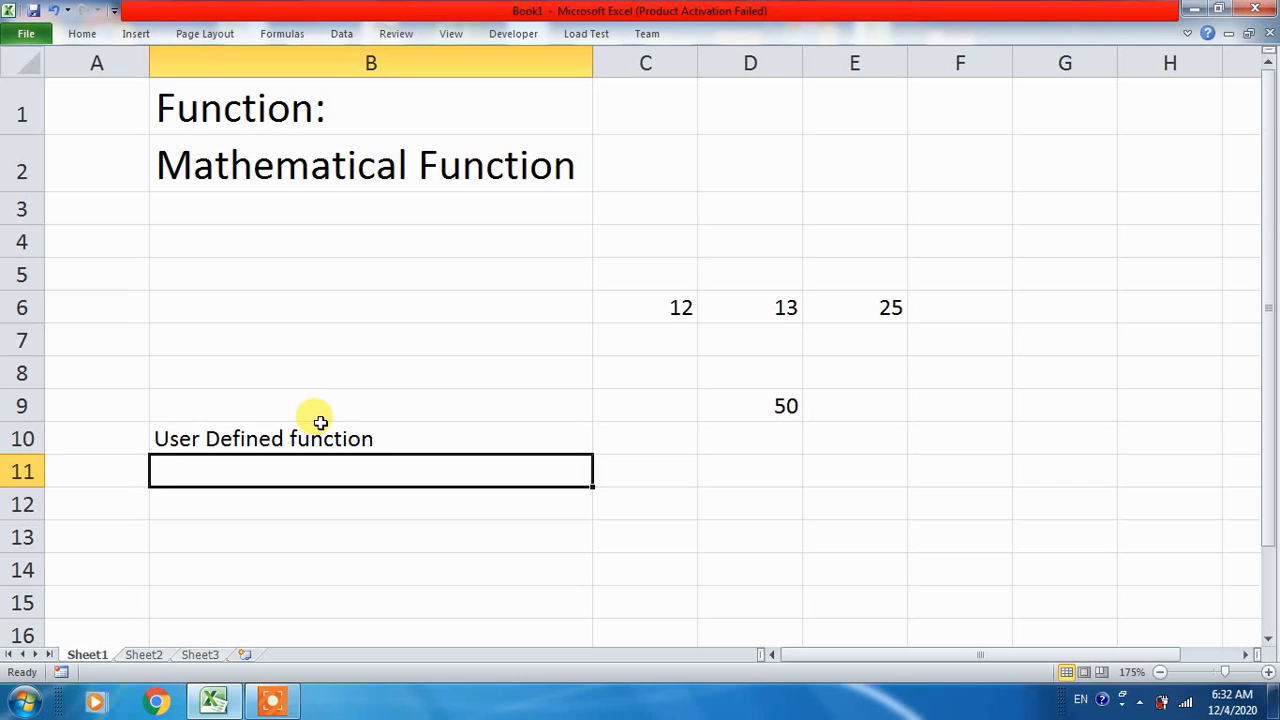
- Clear the label from cell B10 and the sample numbers and total from C6:E9
{"action": "left_click", "coordinate": [320, 422]}
{"action": "key", "text": "Delete"}
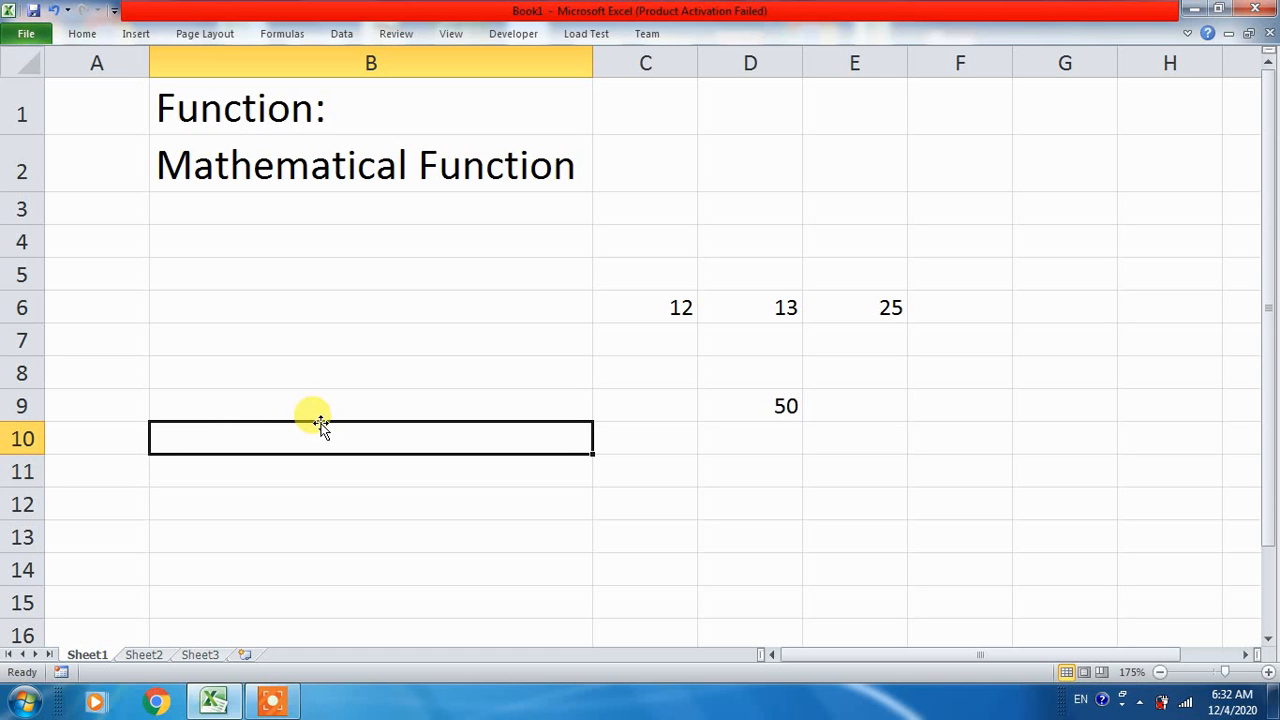
{"action": "left_click_drag", "start_coordinate": [645, 305], "coordinate": [871, 405]}
{"action": "key", "text": "Delete"}
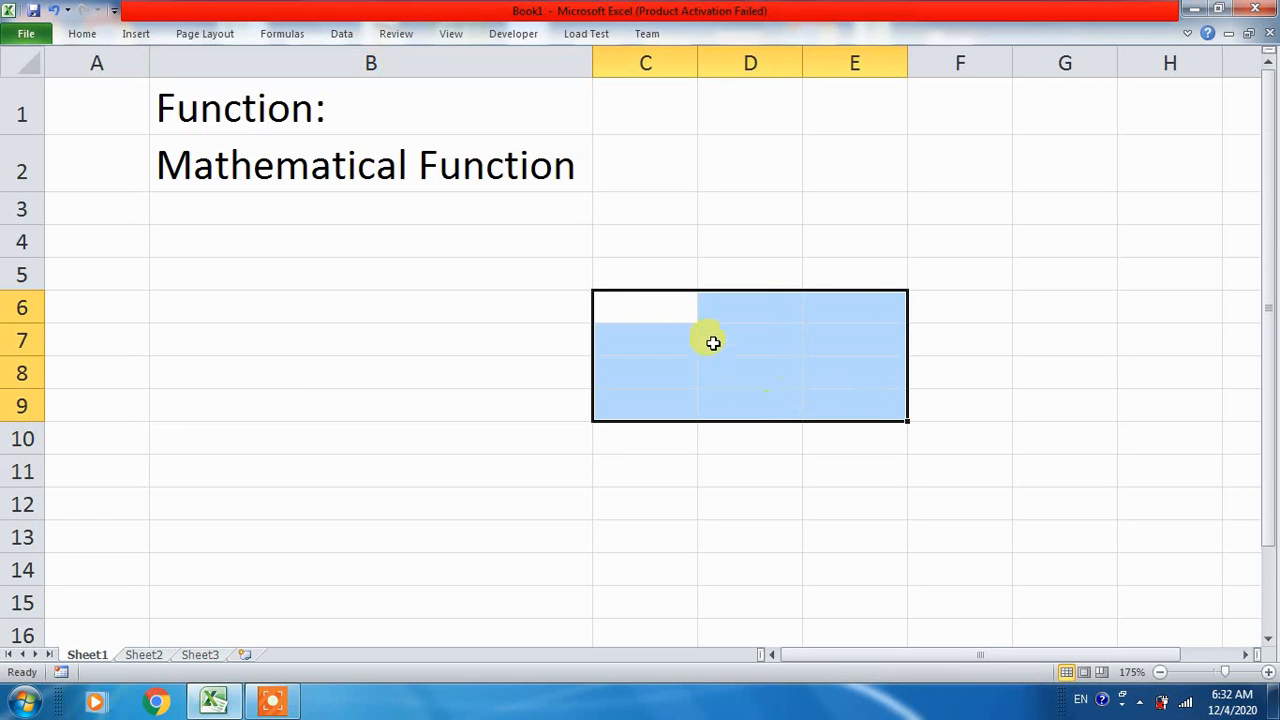
- Enter the sample numbers 12 in cell C5 and 14 in cell D5
{"action": "left_click", "coordinate": [640, 266]}
{"action": "type", "text": "12"}
{"action": "left_click", "coordinate": [706, 267]}
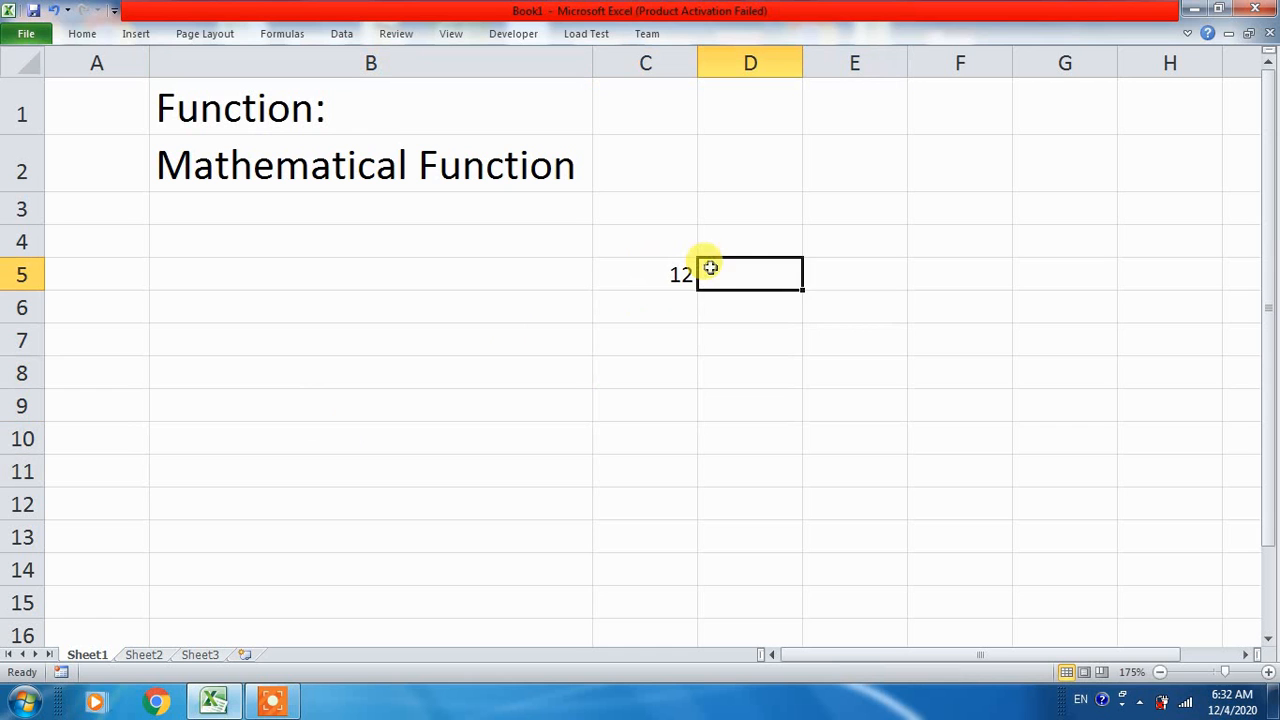
{"action": "type", "text": "14"}
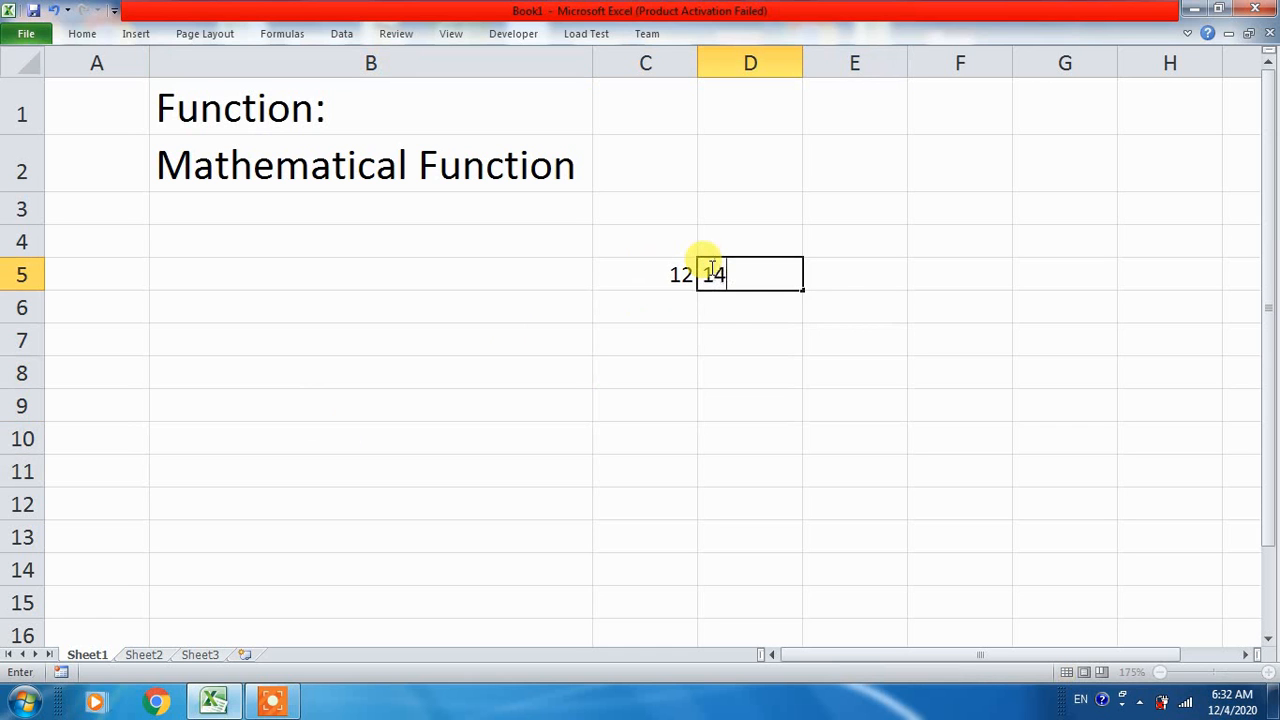
- Total the two numbers in row 5 in cell E5 with the formula =SUM(C5:D5)
{"action": "left_click", "coordinate": [835, 272]}
{"action": "type", "text": "=sum"}
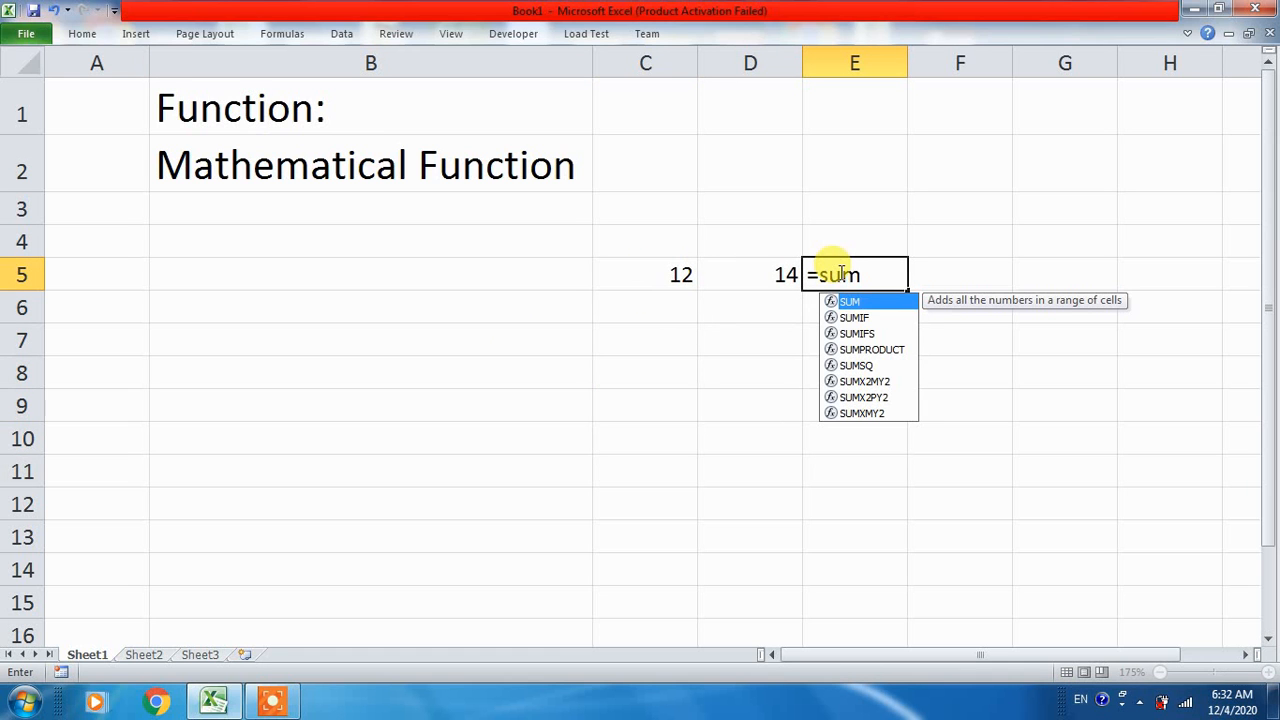
{"action": "double_click", "coordinate": [881, 300]}
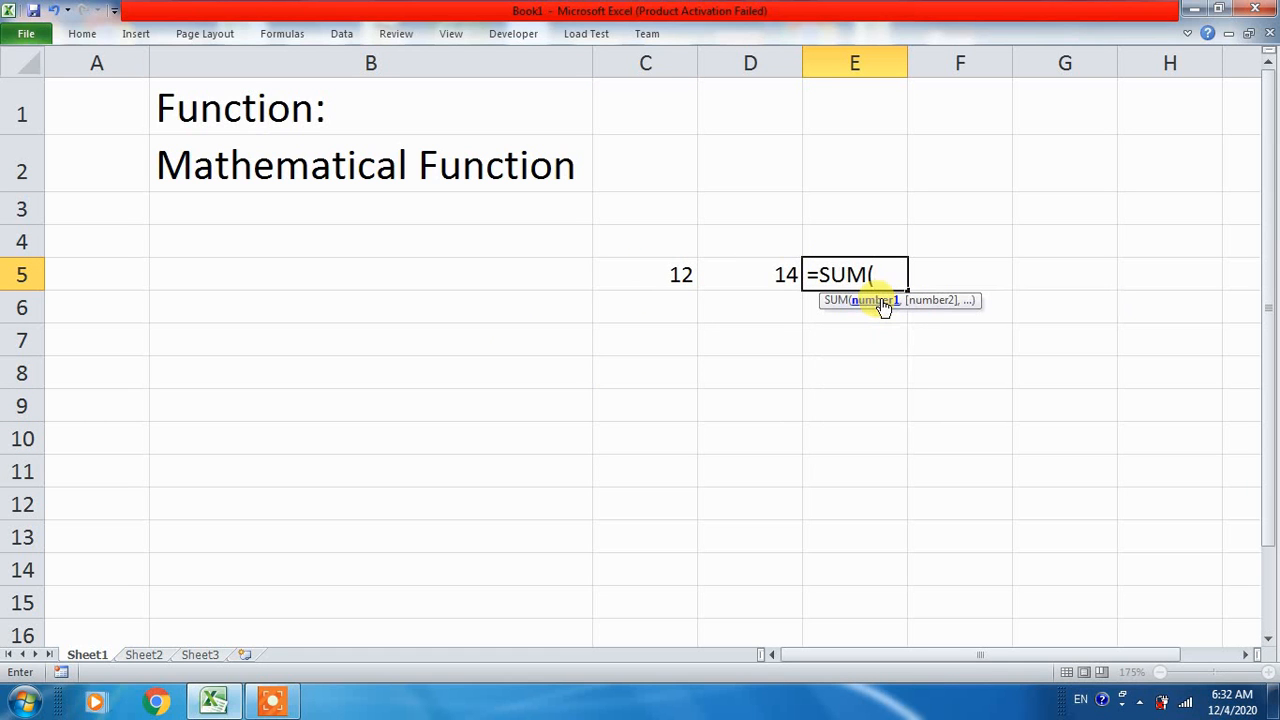
{"action": "left_click_drag", "start_coordinate": [703, 274], "coordinate": [744, 275]}
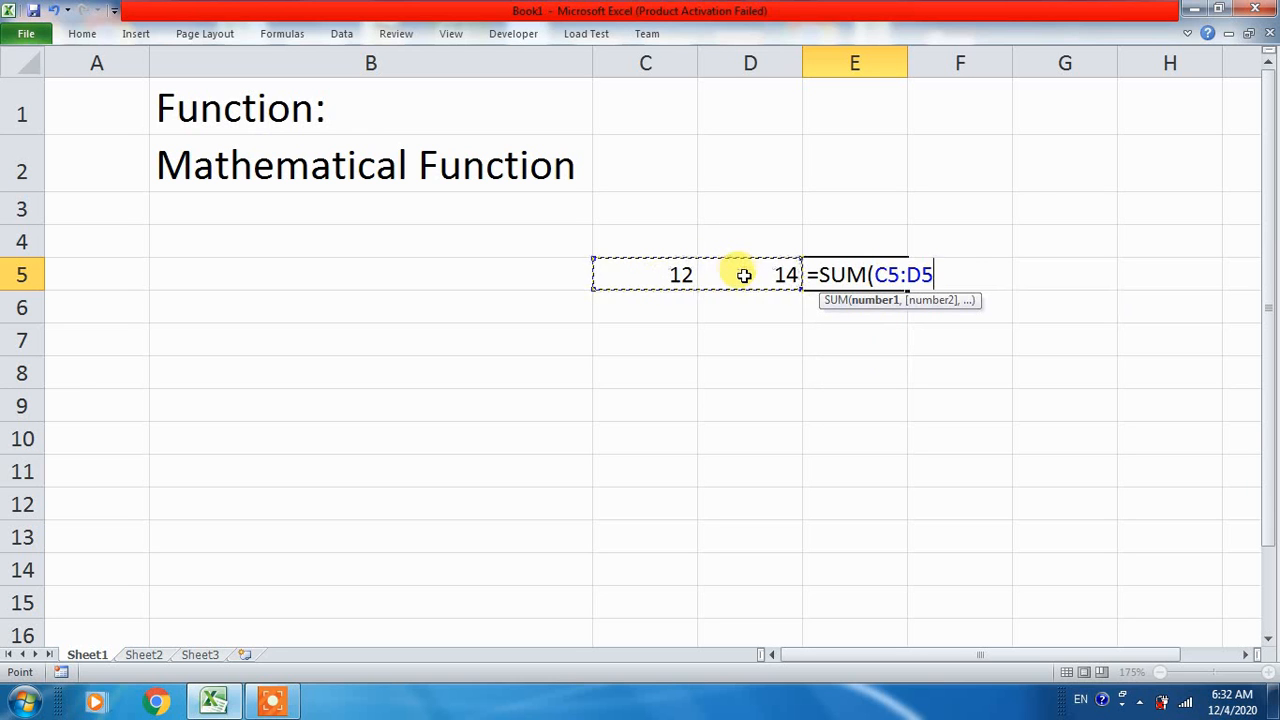
{"action": "type", "text": ")"}
{"action": "key", "text": "Return"}
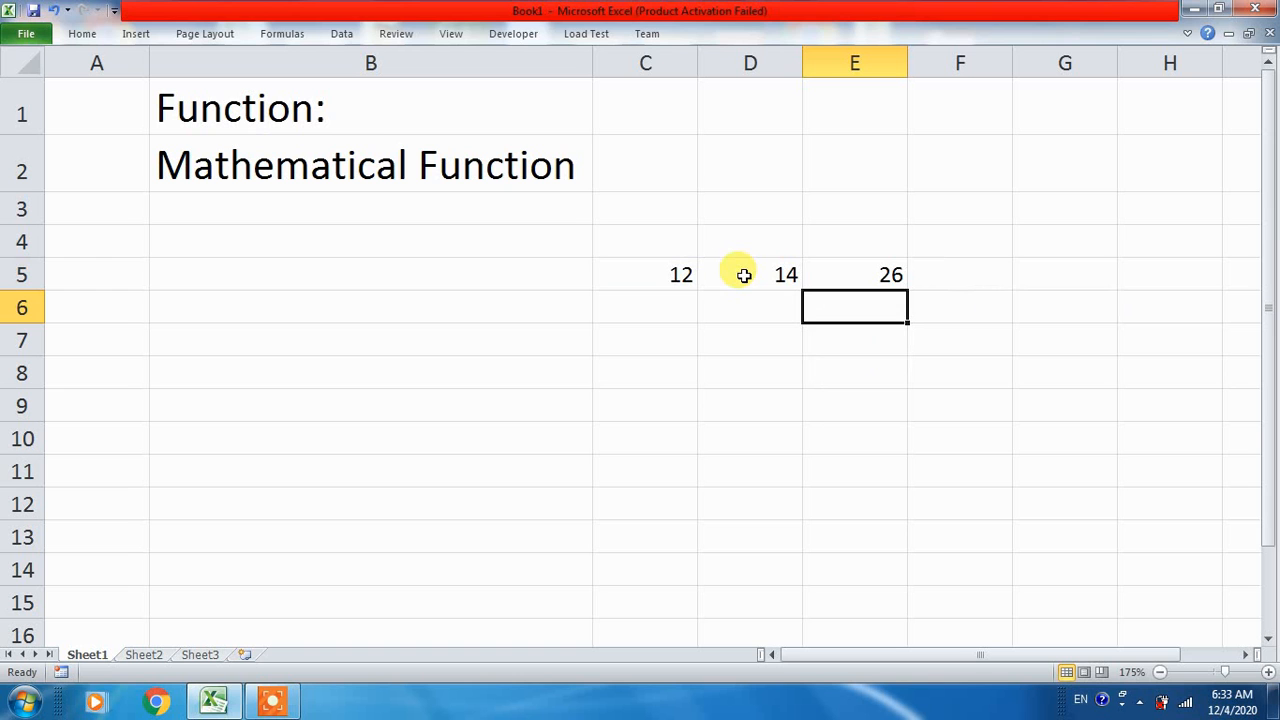
- Turn the SUM formula in cell E5 into plain text by prefixing it with an apostrophe
{"action": "double_click", "coordinate": [846, 262]}
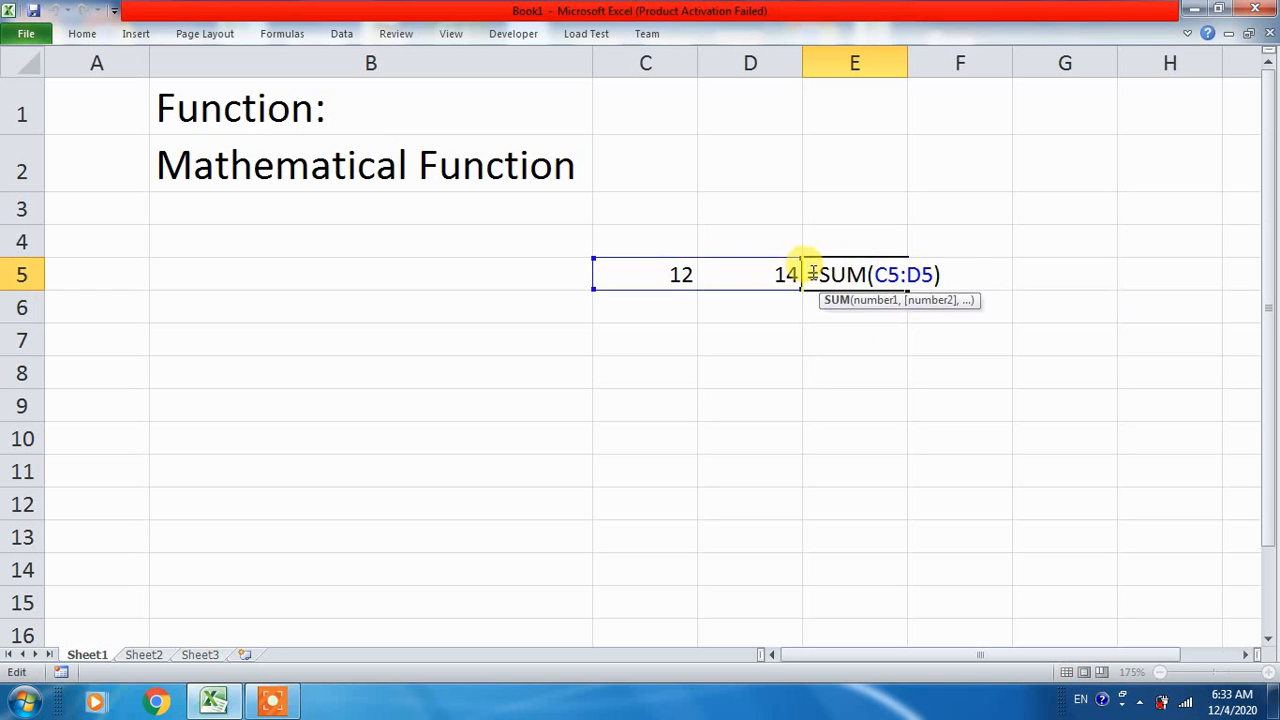
{"action": "type", "text": "'"}
{"action": "key", "text": "Return"}
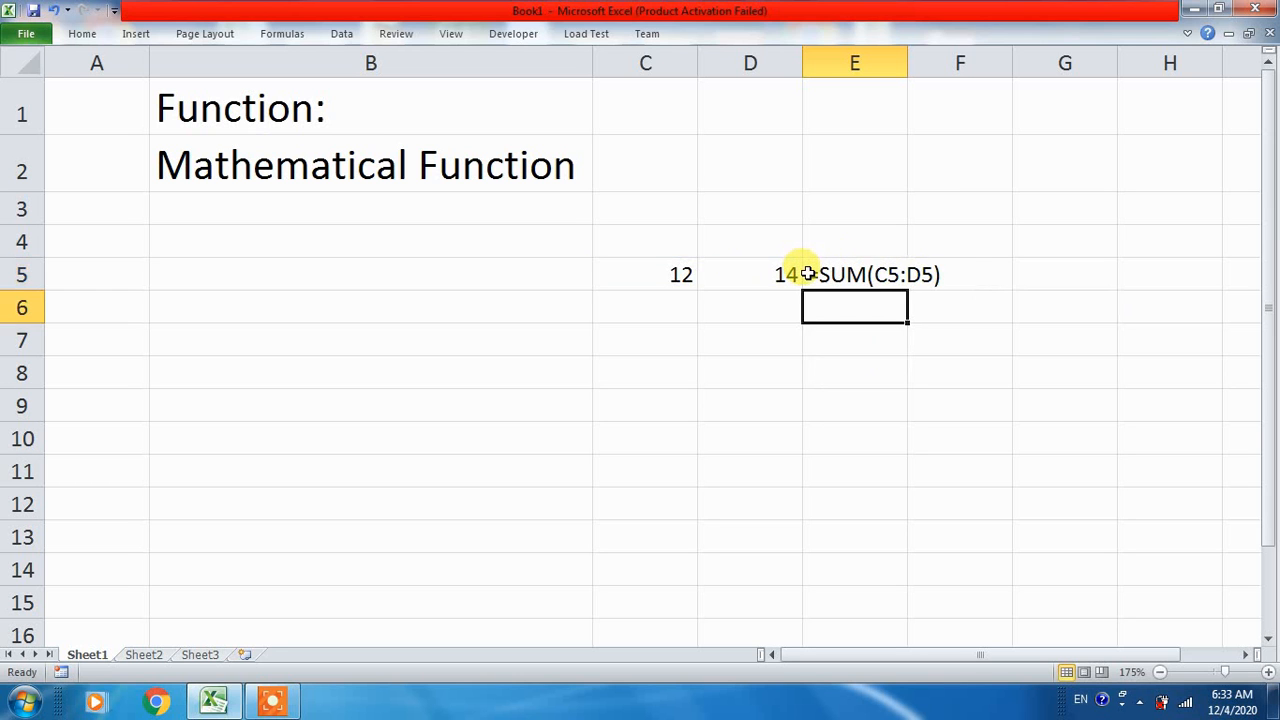
{"action": "left_click", "coordinate": [842, 275]}
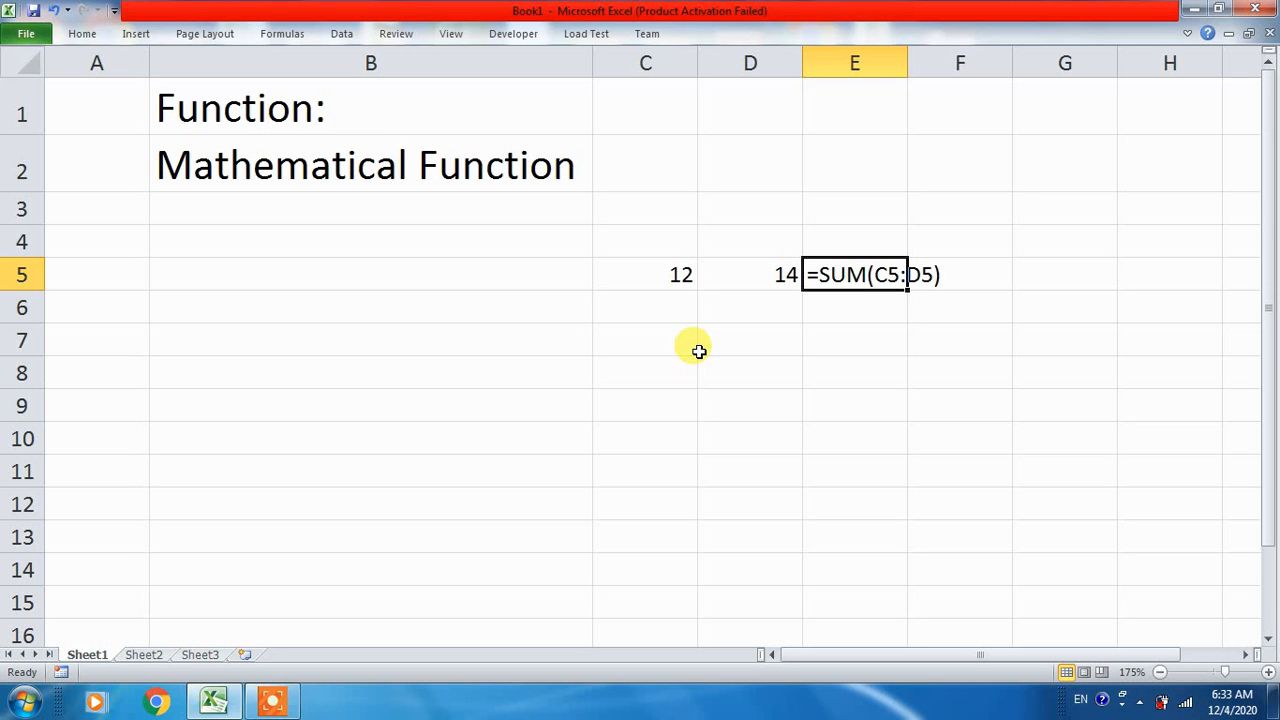
- Enter "vba" in cell D7 and clear the cell again
{"action": "key", "text": "Return"}
{"action": "key", "text": "Down"}
{"action": "key", "text": "Left"}
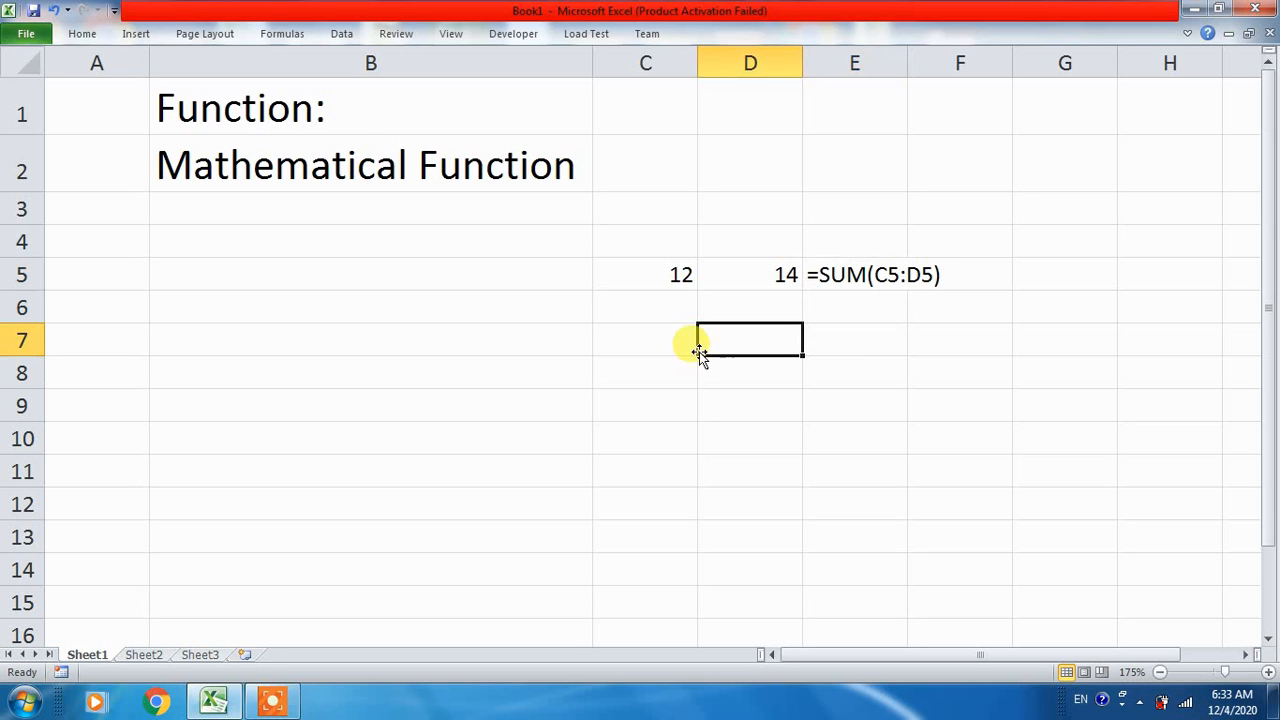
{"action": "type", "text": "vba"}
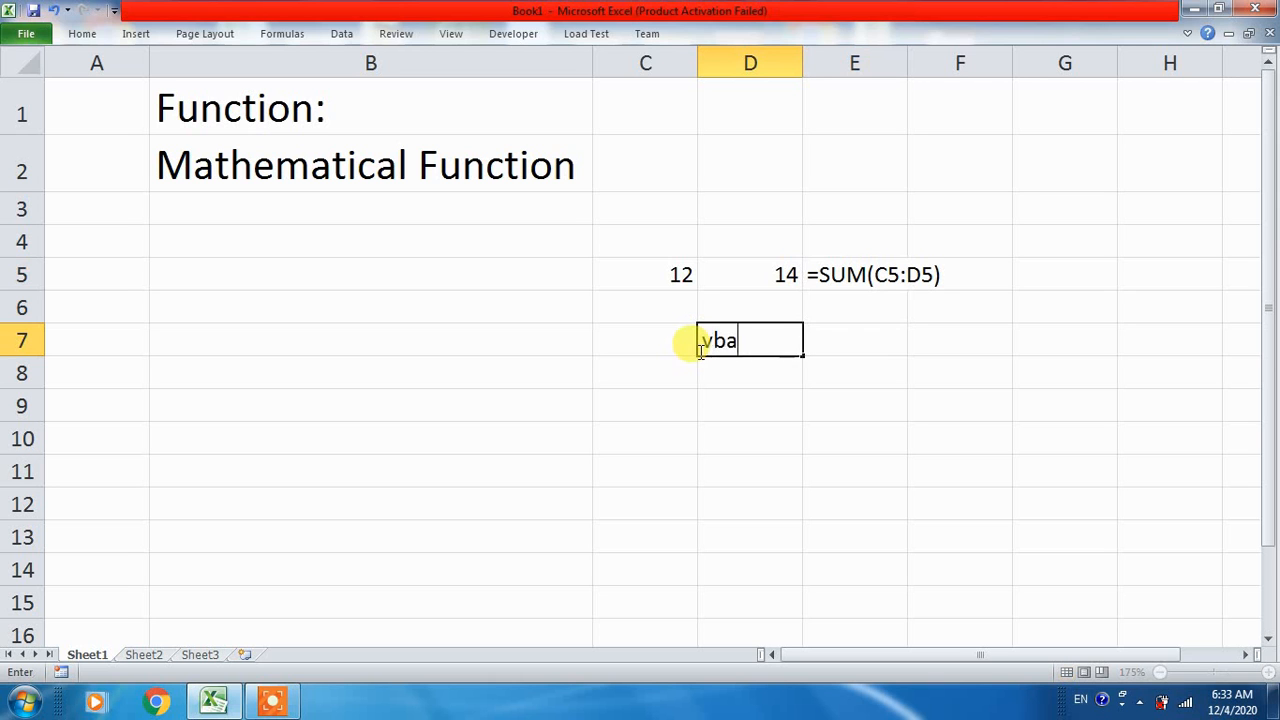
{"action": "key", "text": "Return"}
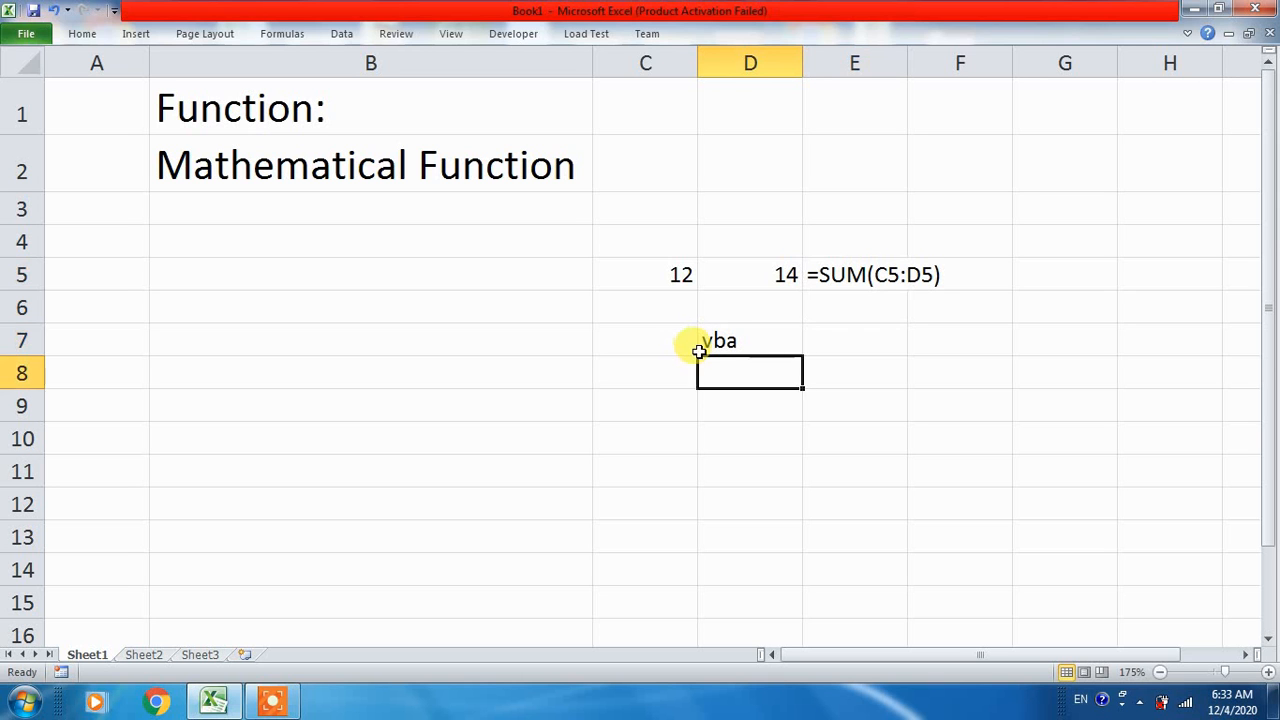
{"action": "key", "text": "Up"}
{"action": "key", "text": "Delete"}
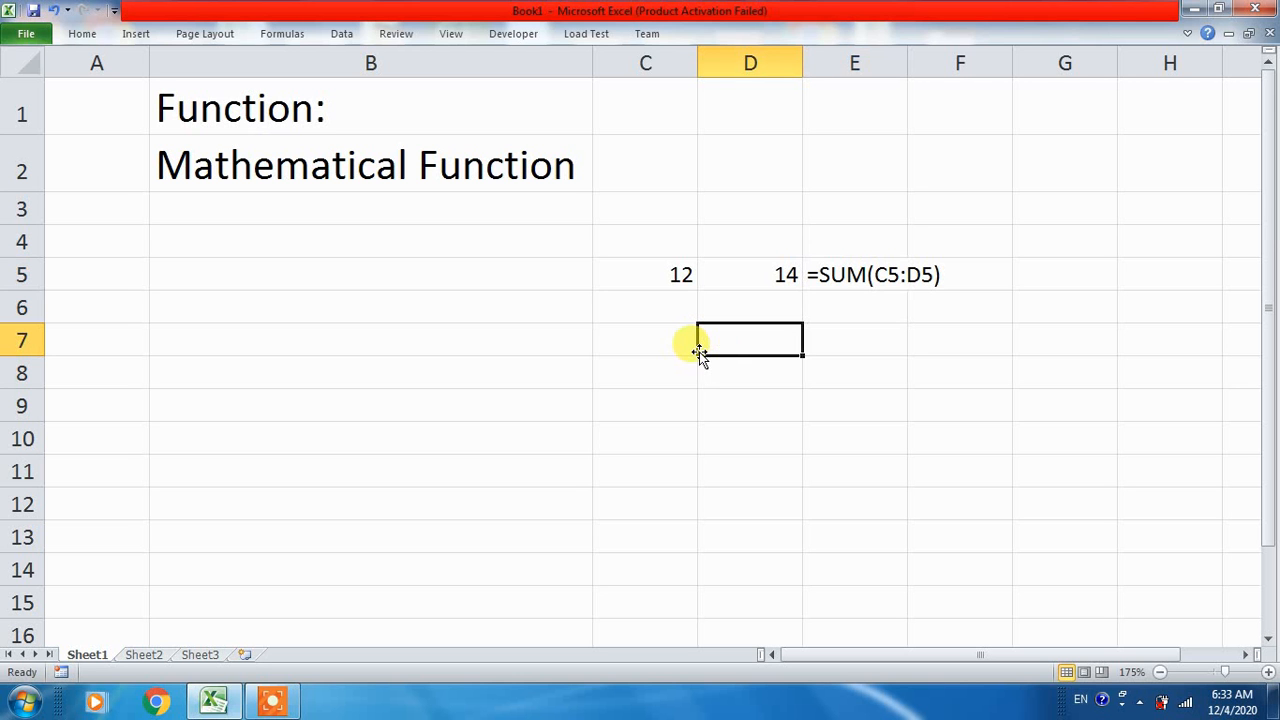
- Open the Visual Basic editor and insert a new module into the Book1 project
{"action": "key", "text": "Return"}
{"action": "key", "text": "Up"}
{"action": "key", "text": "alt+F11"}
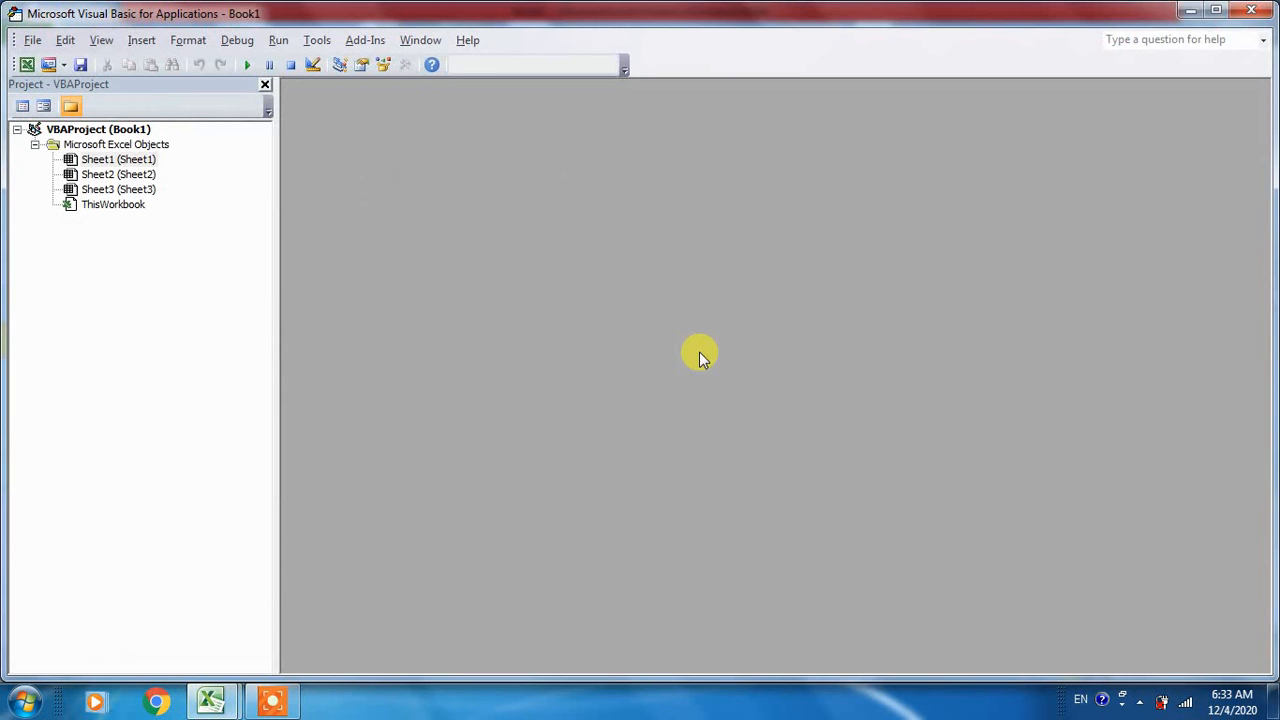
{"action": "left_click", "coordinate": [141, 42]}
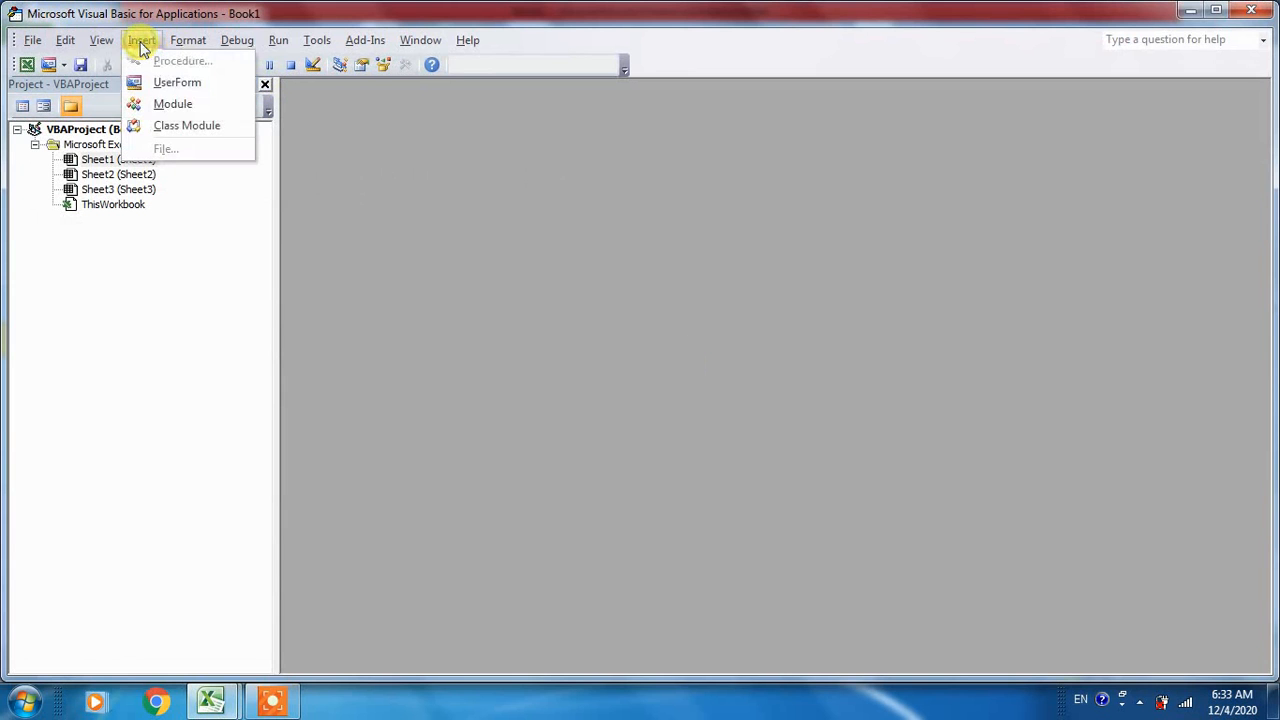
{"action": "left_click", "coordinate": [150, 106]}
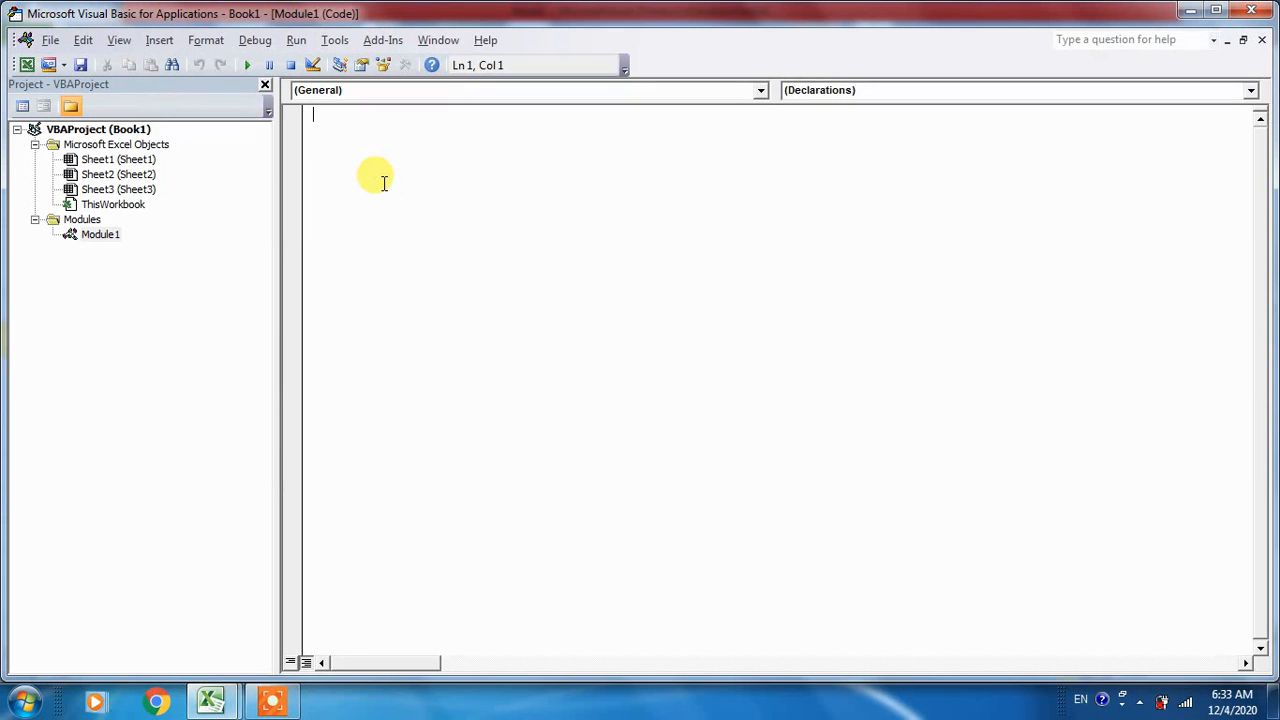
- Declare the variables a, b and c as Integer at the start of the module
{"action": "type", "text": "dim a"}
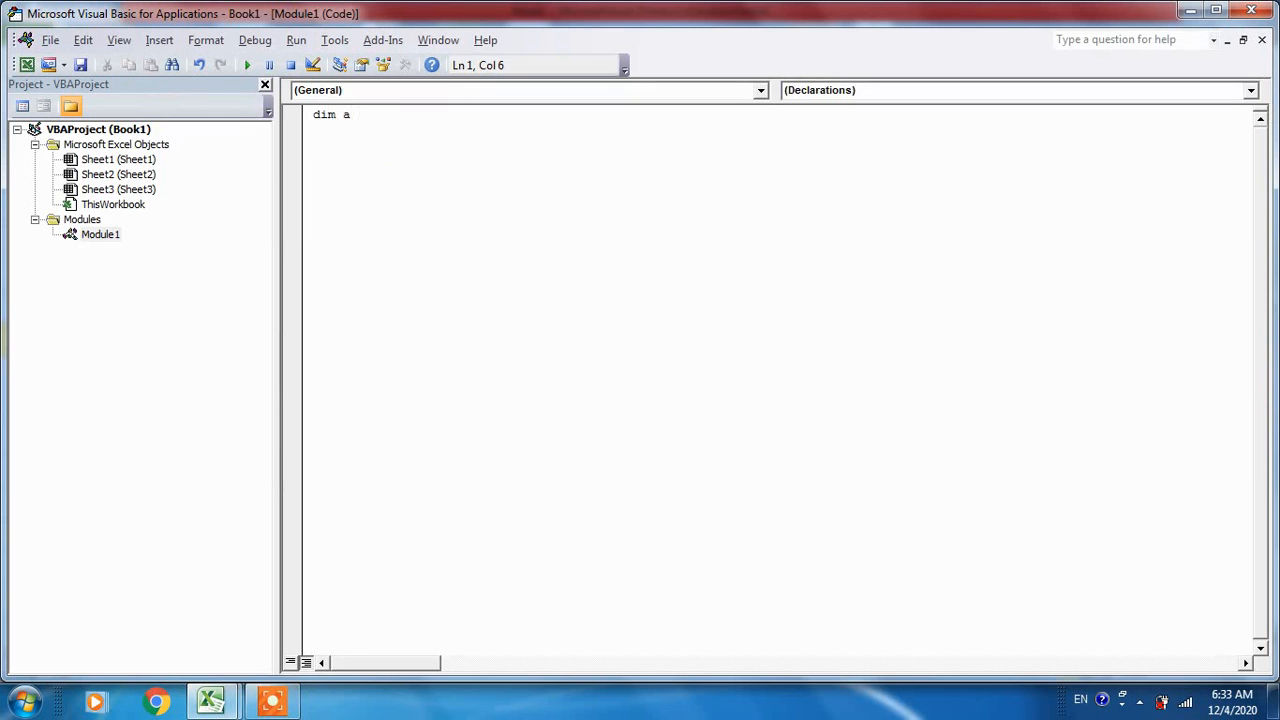
{"action": "type", "text": " as inb"}
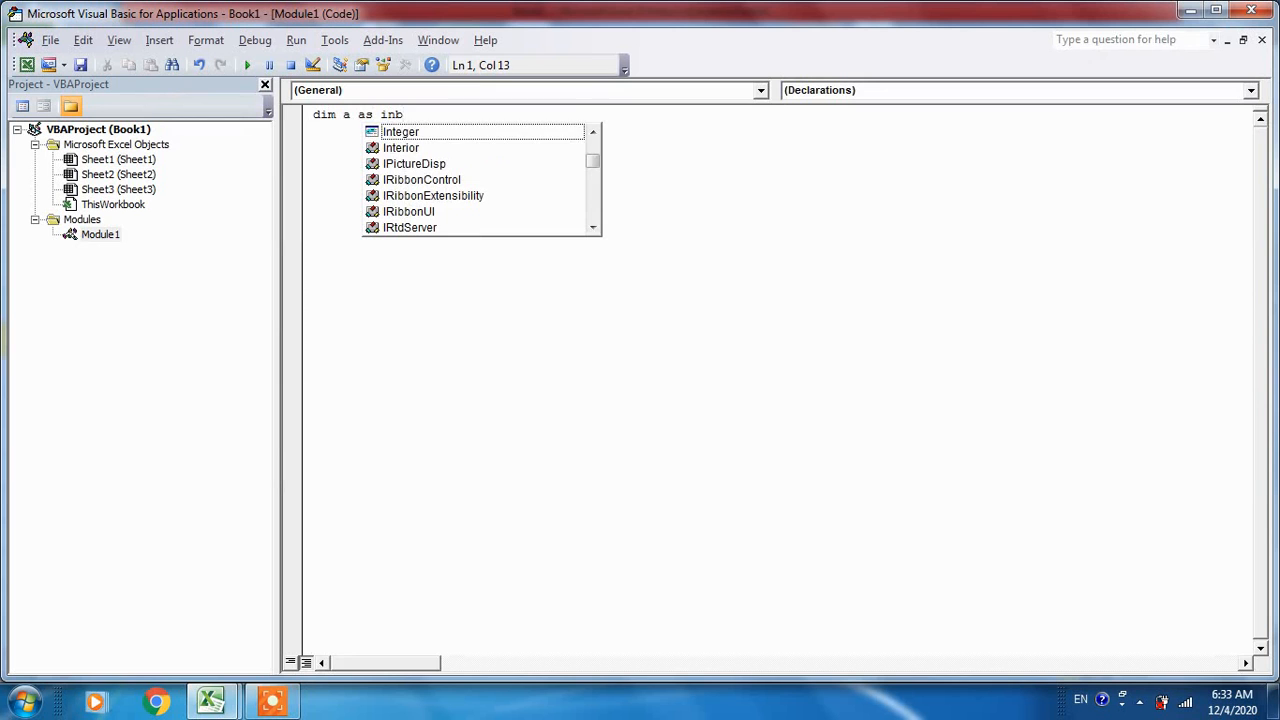
{"action": "key", "text": "Return"}
{"action": "type", "text": "dim b as"}
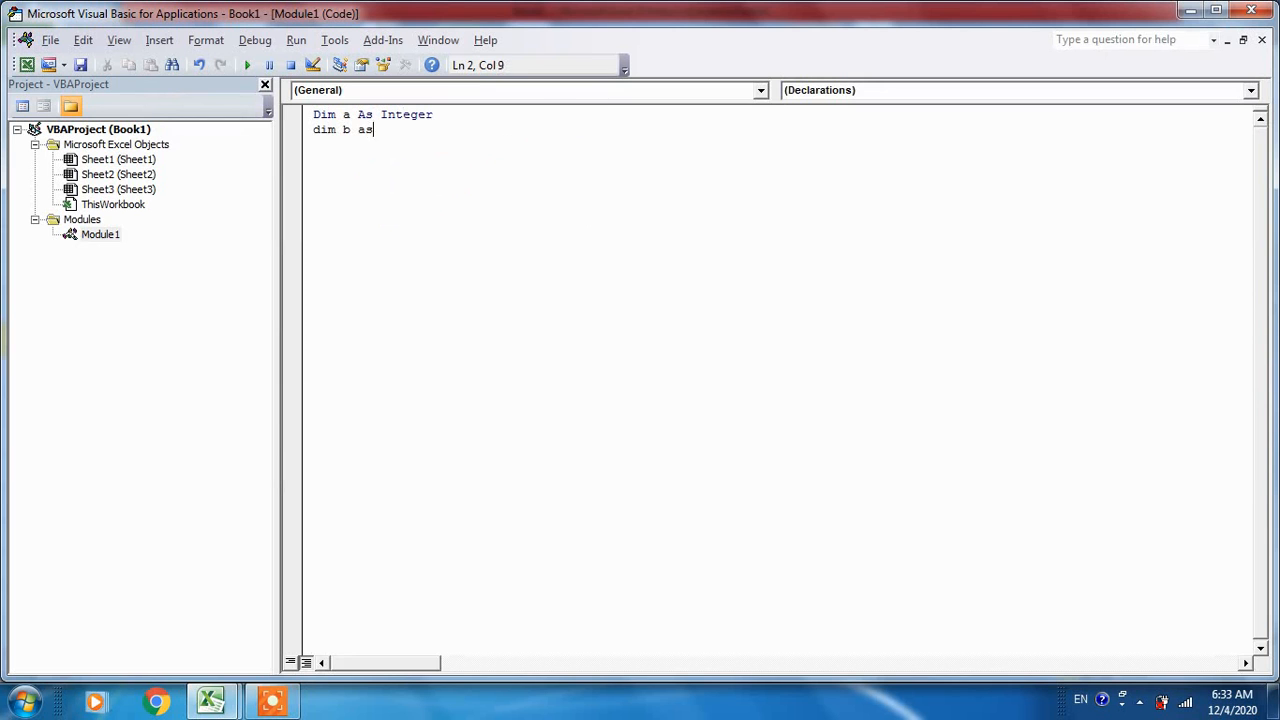
{"action": "type", "text": " in"}
{"action": "key", "text": "Return"}
{"action": "type", "text": "dim c as i"}
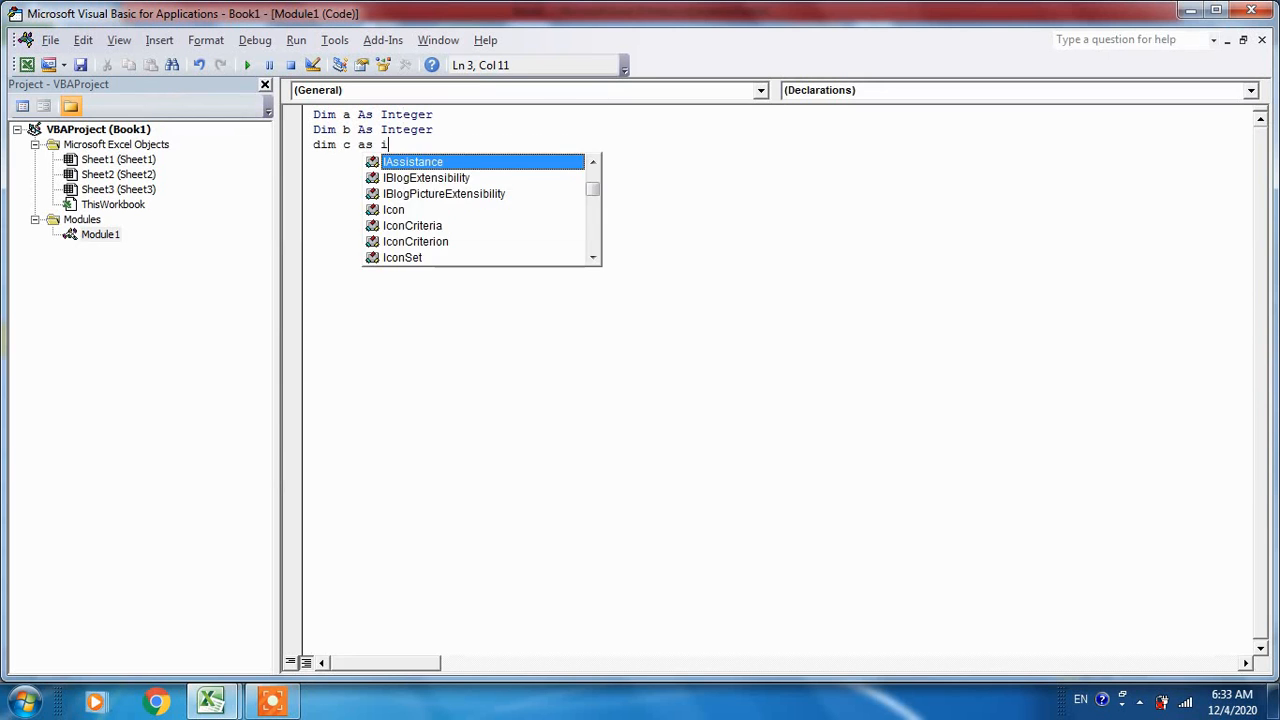
{"action": "type", "text": "n"}
{"action": "key", "text": "Return"}
{"action": "key", "text": "Return"}
- Write a function cpct(a, b) containing the statements c = a + b and cpct = c
{"action": "type", "text": "function"}
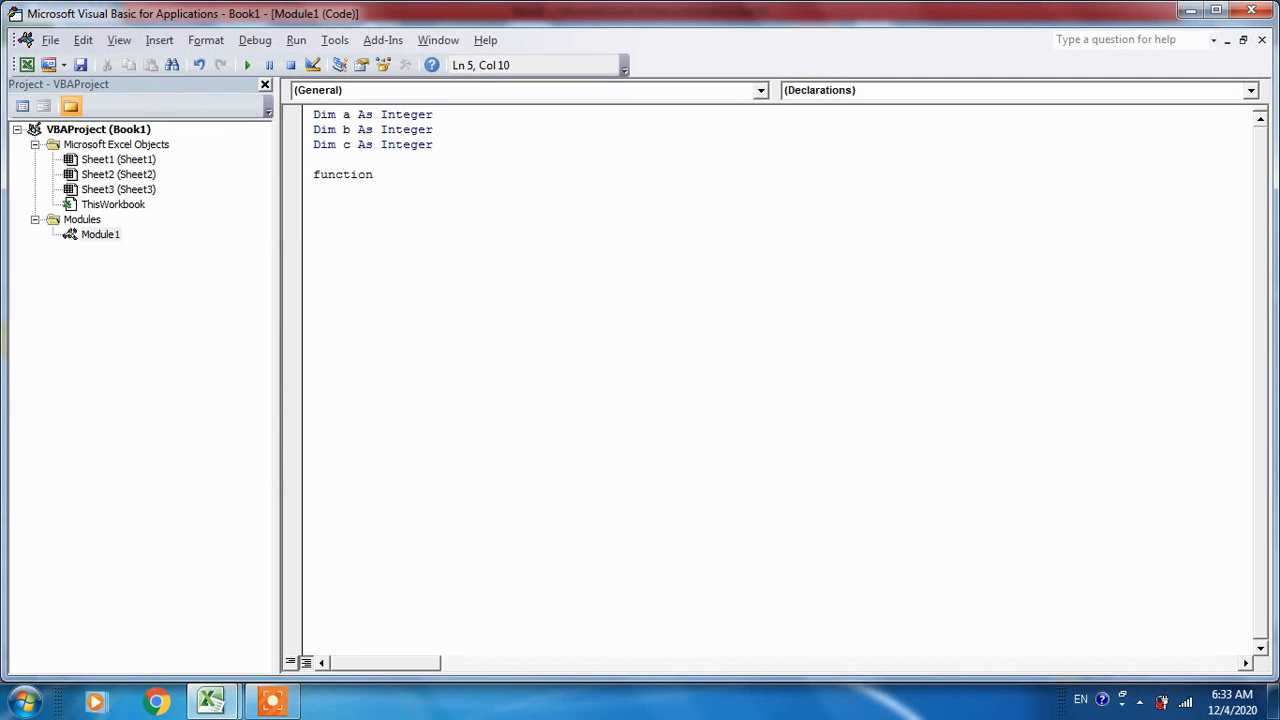
{"action": "type", "text": " cpct(a,b)"}
{"action": "key", "text": "Return"}
{"action": "key", "text": "Return"}
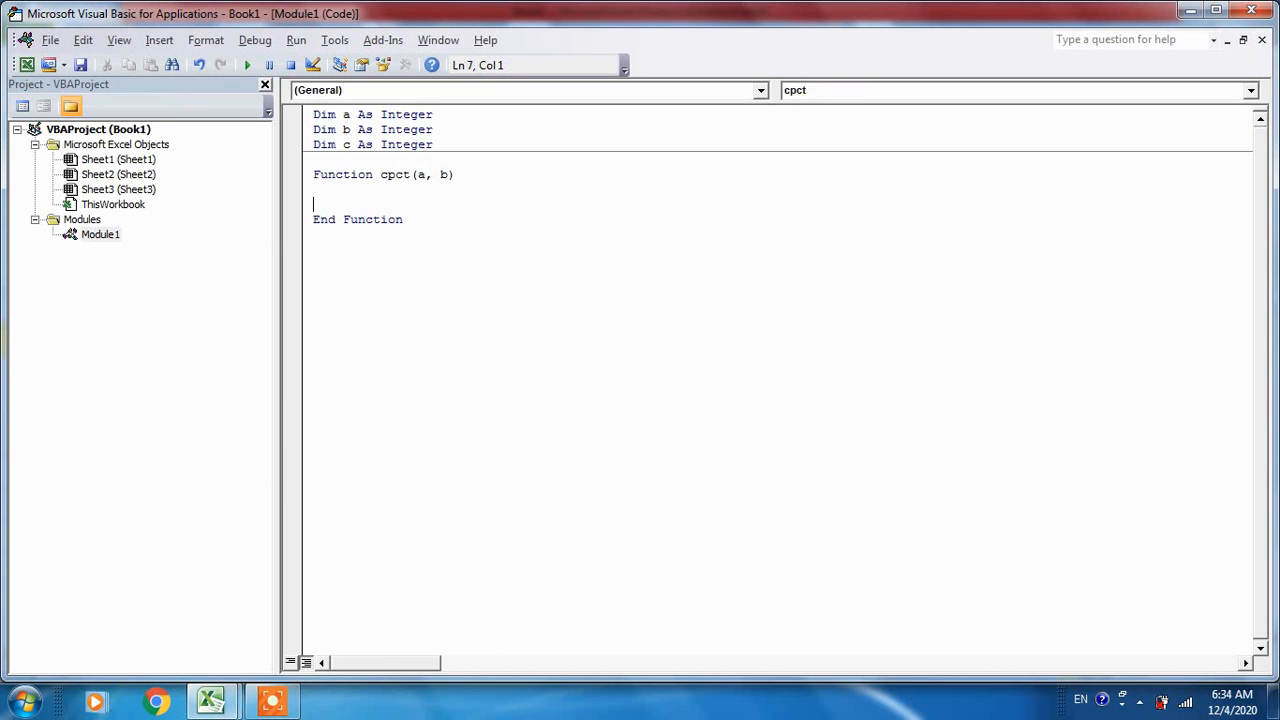
{"action": "type", "text": "c=a+b"}
{"action": "key", "text": "Return"}
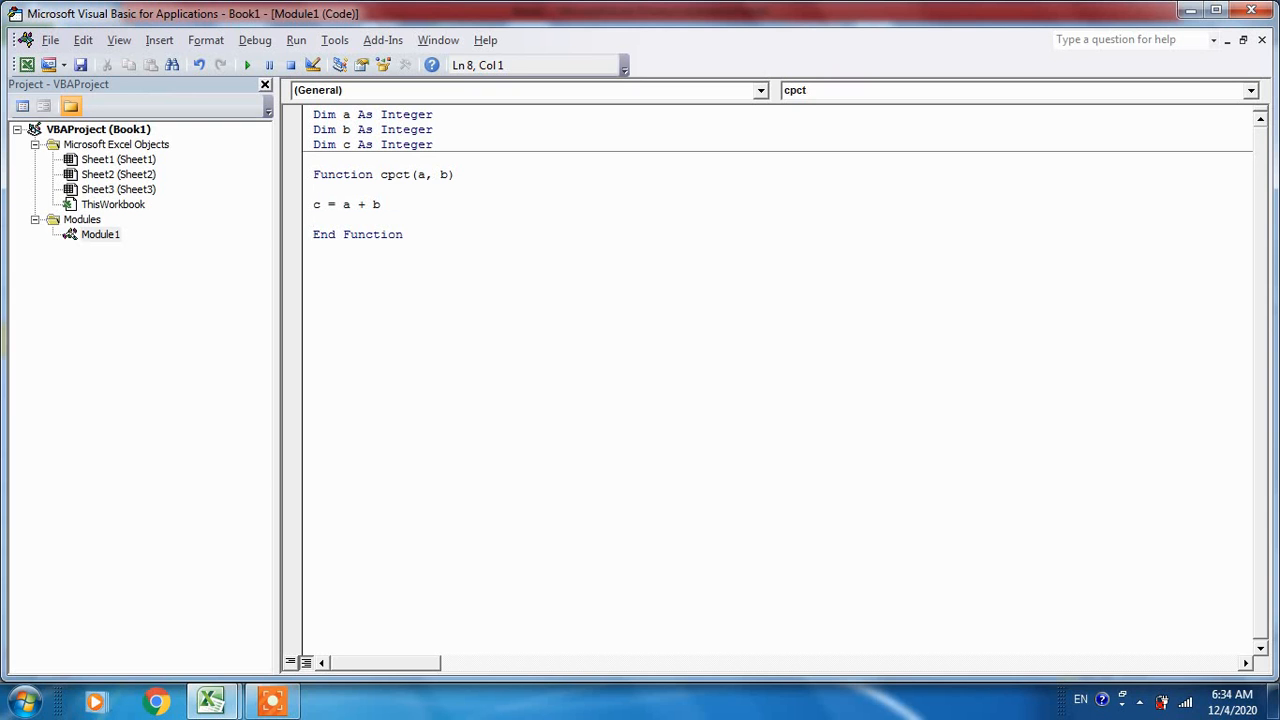
{"action": "type", "text": "cpct = c"}
{"action": "key", "text": "Return"}
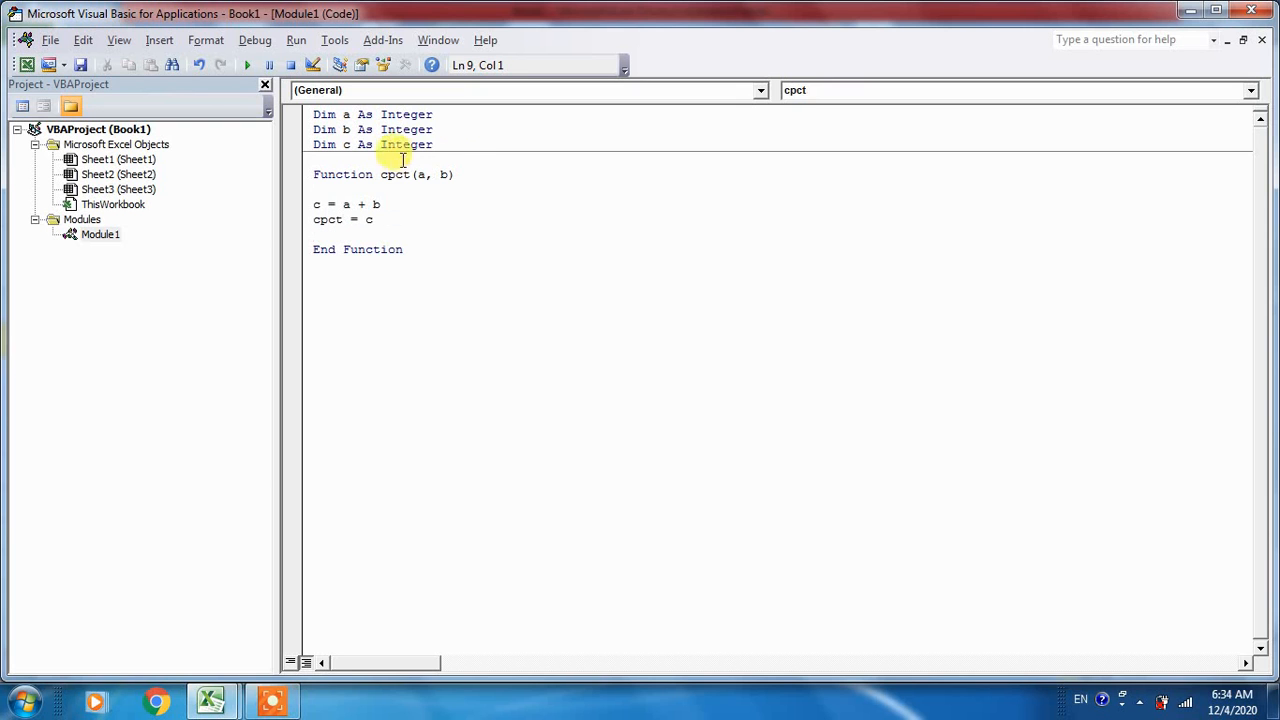
- Examine the cpct function's name, its arguments a and b, the addition statement and the returned value
{"action": "left_click_drag", "start_coordinate": [380, 174], "coordinate": [440, 175]}
{"action": "left_click", "coordinate": [452, 174]}
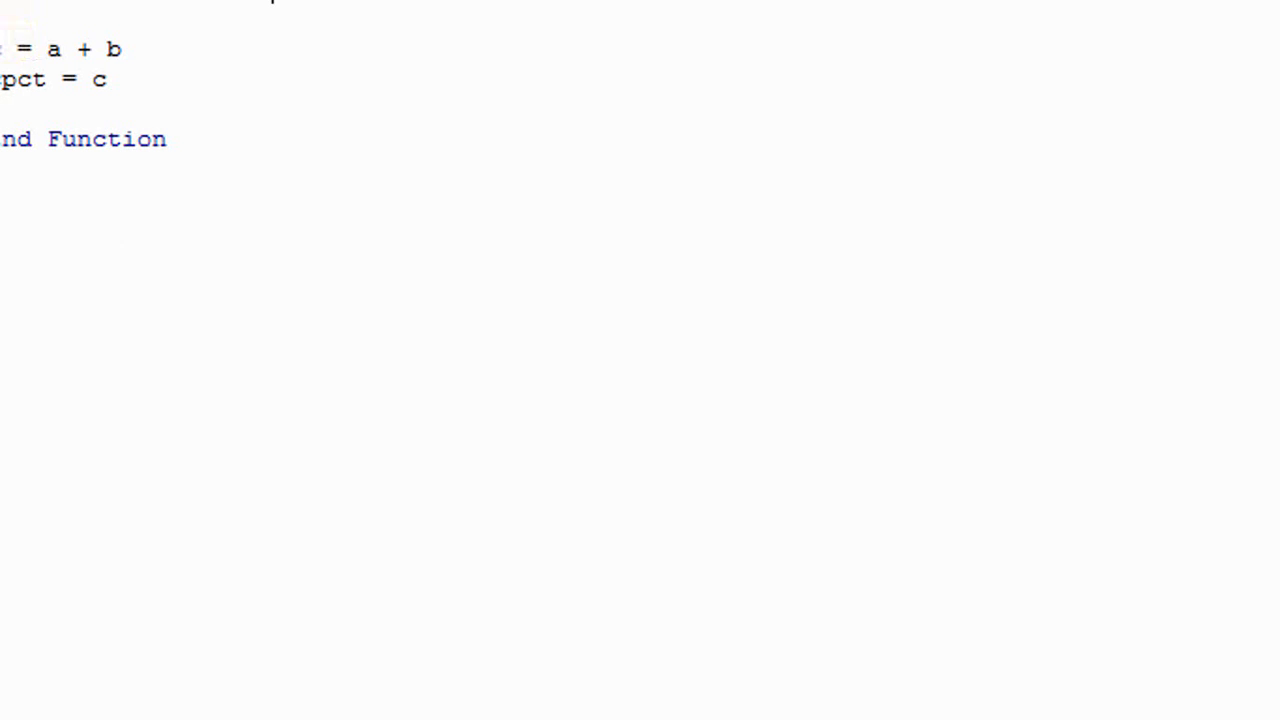
{"action": "left_click", "coordinate": [410, 303]}
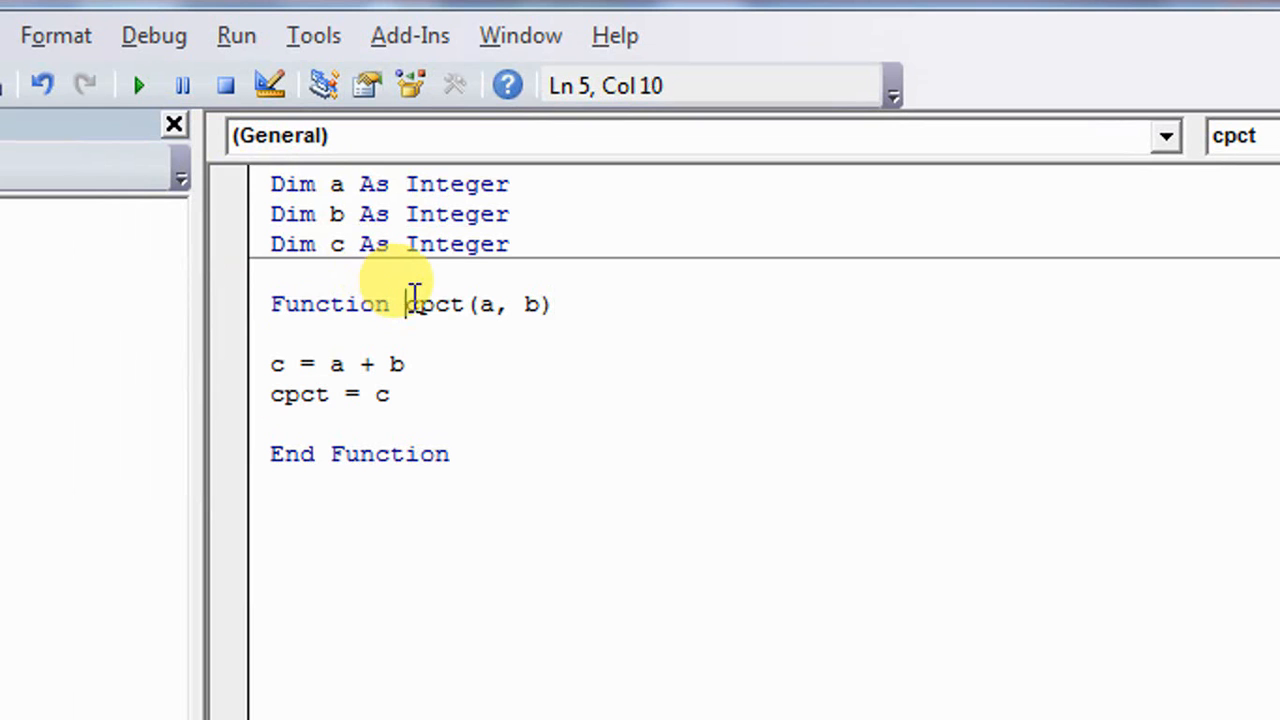
{"action": "left_click_drag", "start_coordinate": [413, 298], "coordinate": [449, 296]}
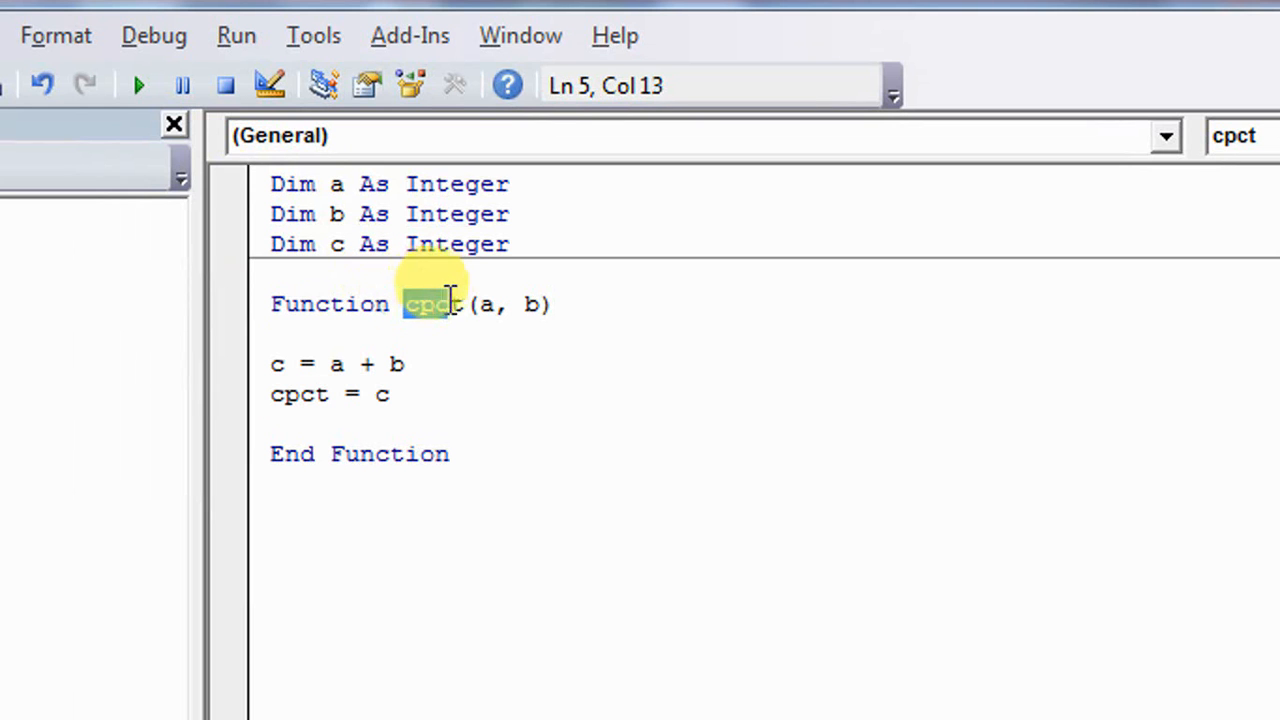
{"action": "left_click", "coordinate": [463, 303]}
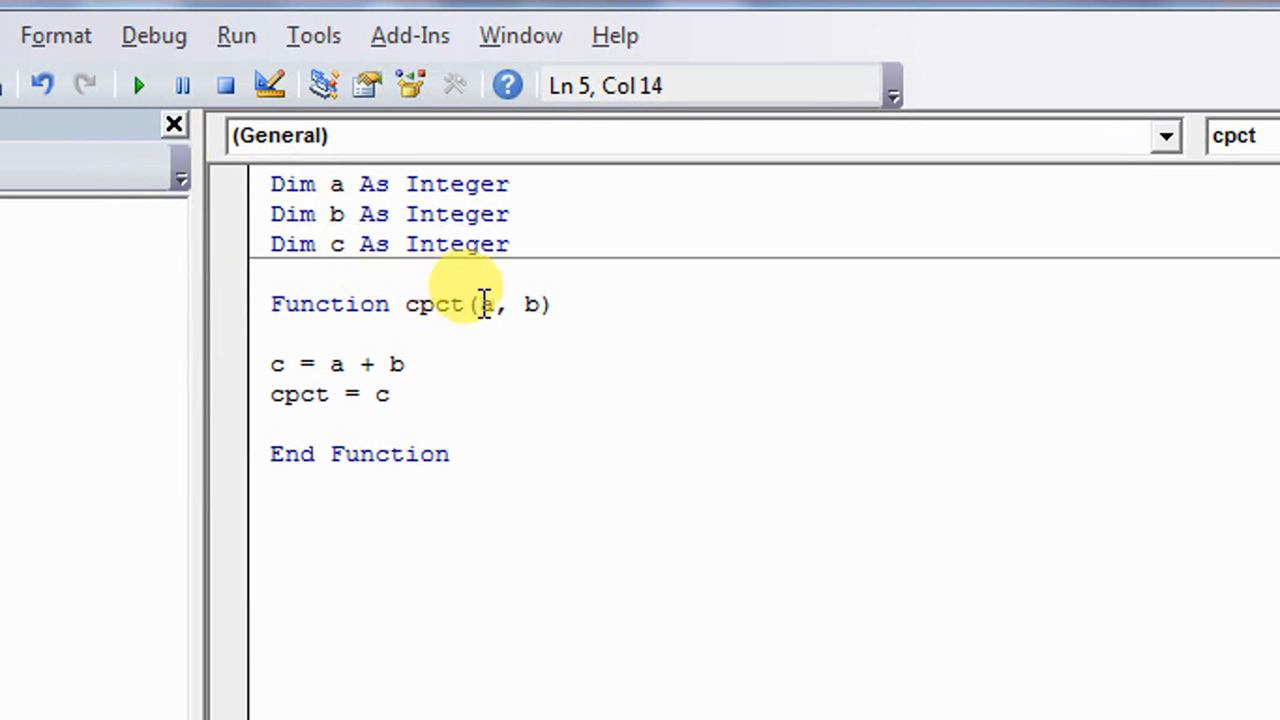
{"action": "left_click", "coordinate": [496, 303]}
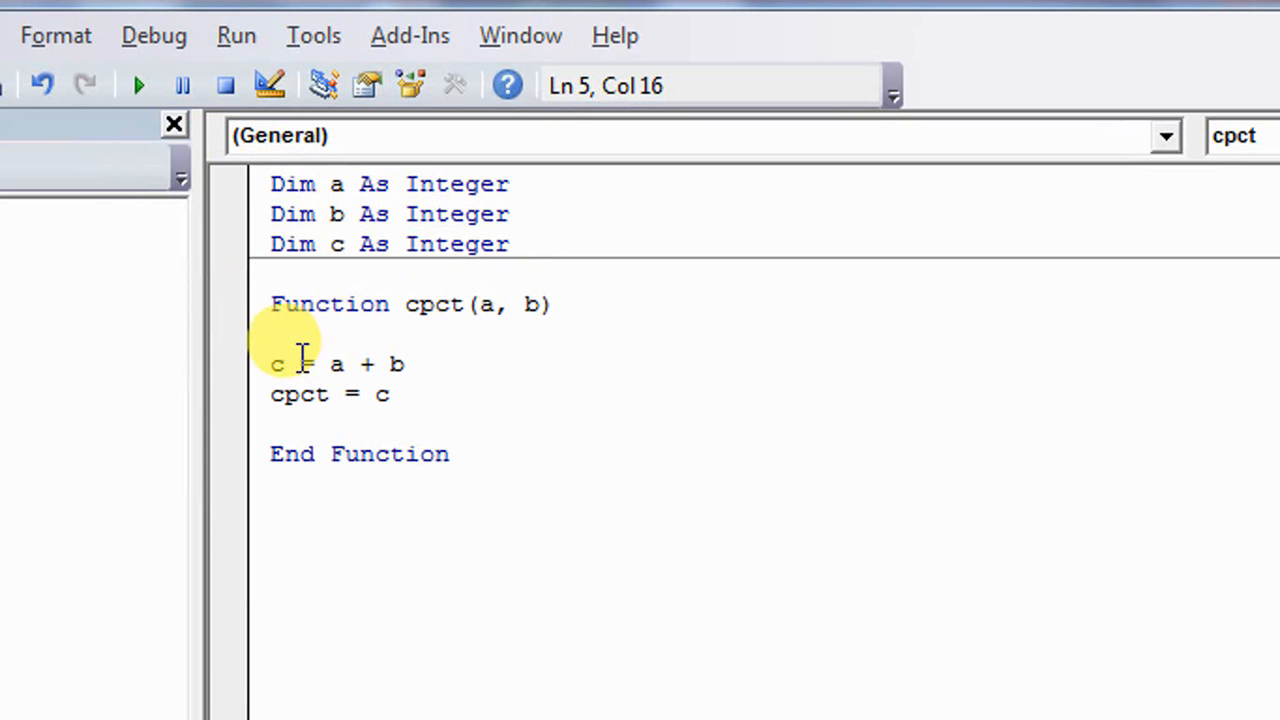
{"action": "left_click", "coordinate": [303, 360]}
{"action": "left_click", "coordinate": [396, 392]}
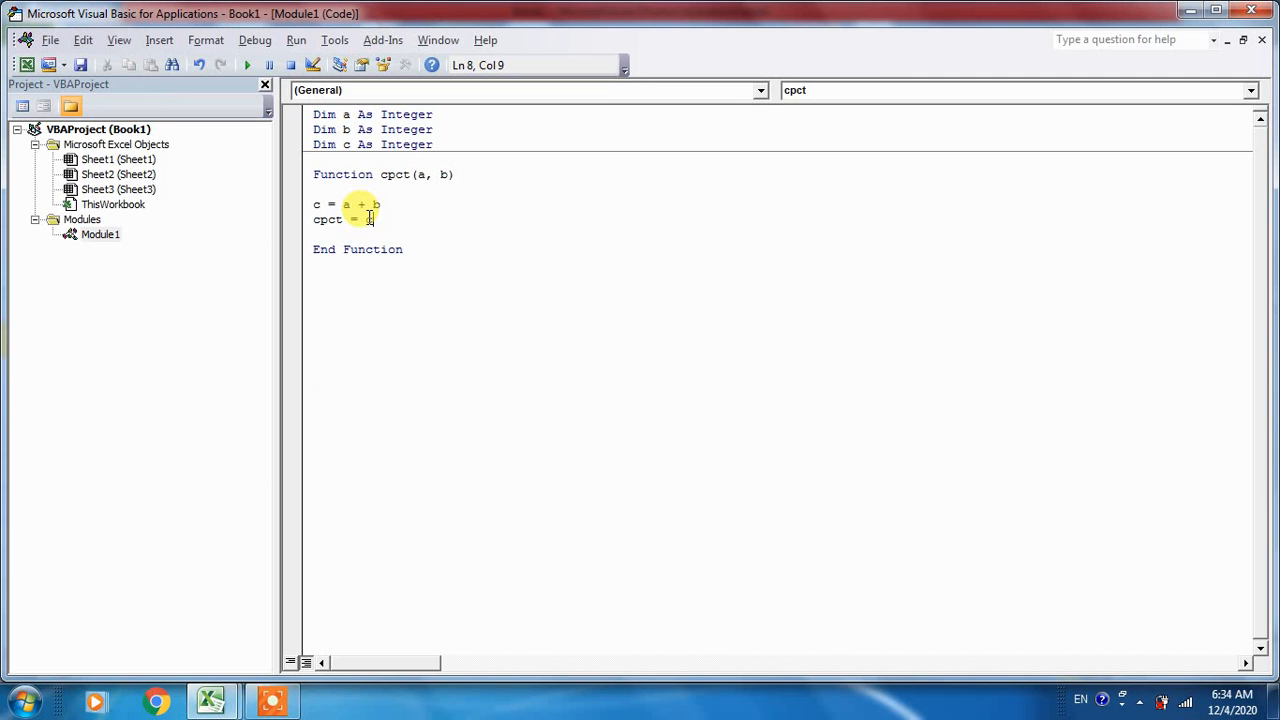
{"action": "key", "text": "alt+F11"}
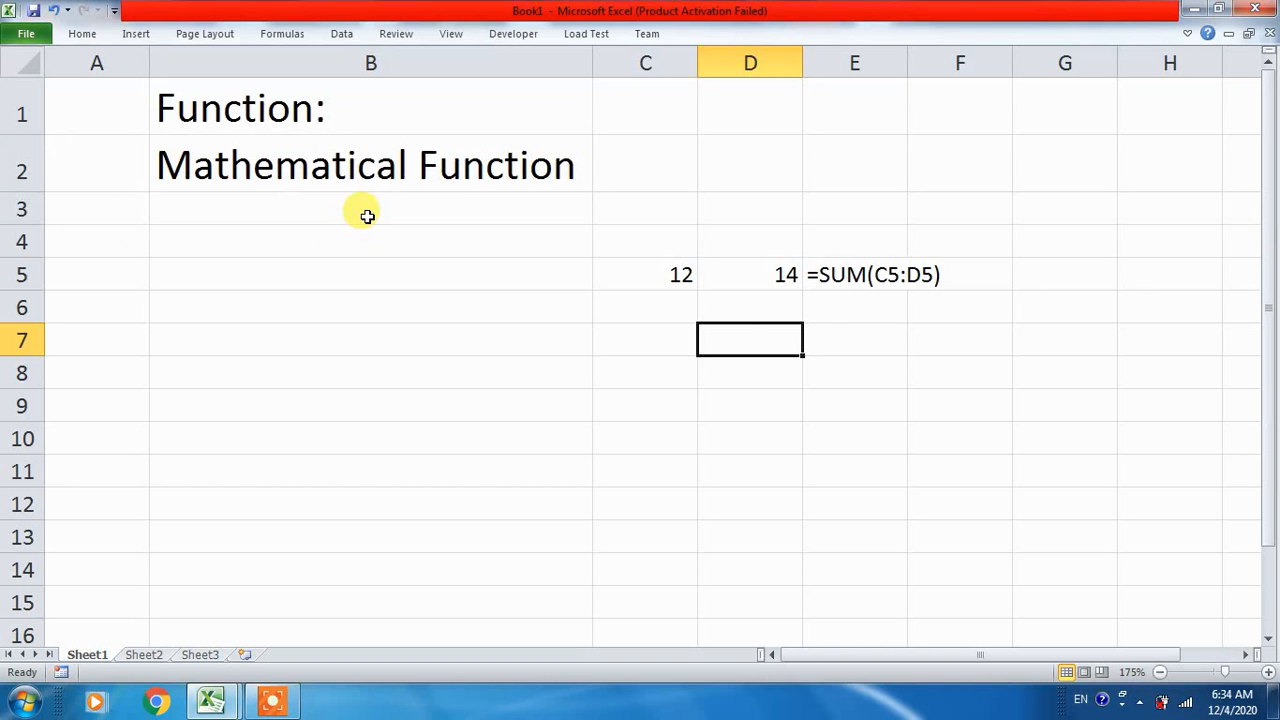
{"action": "left_click", "coordinate": [836, 328]}
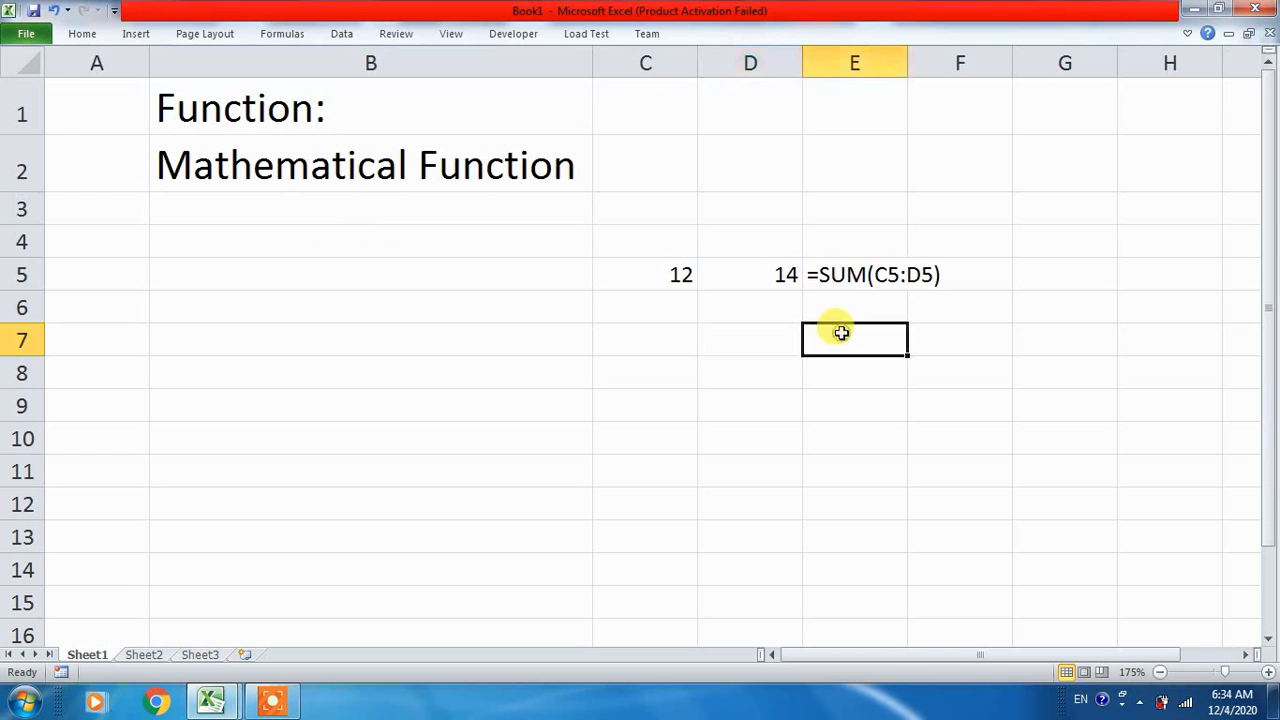
{"action": "left_click", "coordinate": [848, 274]}
{"action": "left_click", "coordinate": [848, 350]}
{"action": "type", "text": "=cpct"}
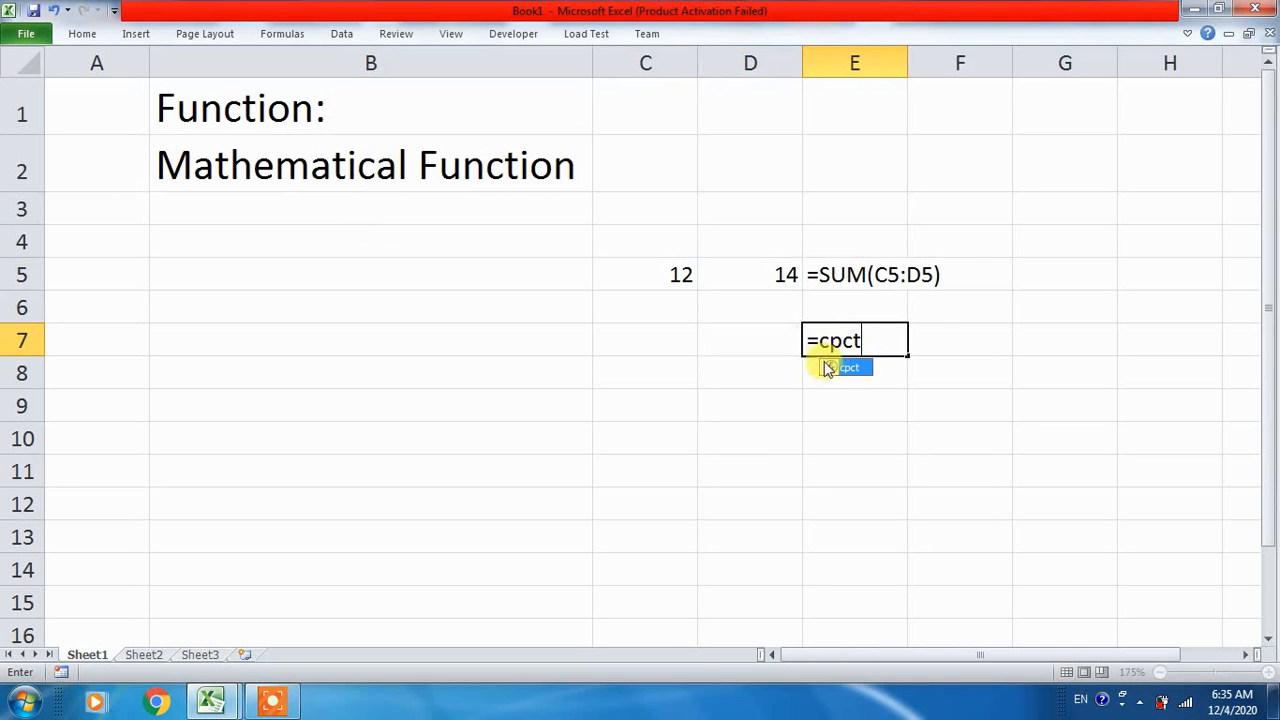
{"action": "double_click", "coordinate": [830, 369]}
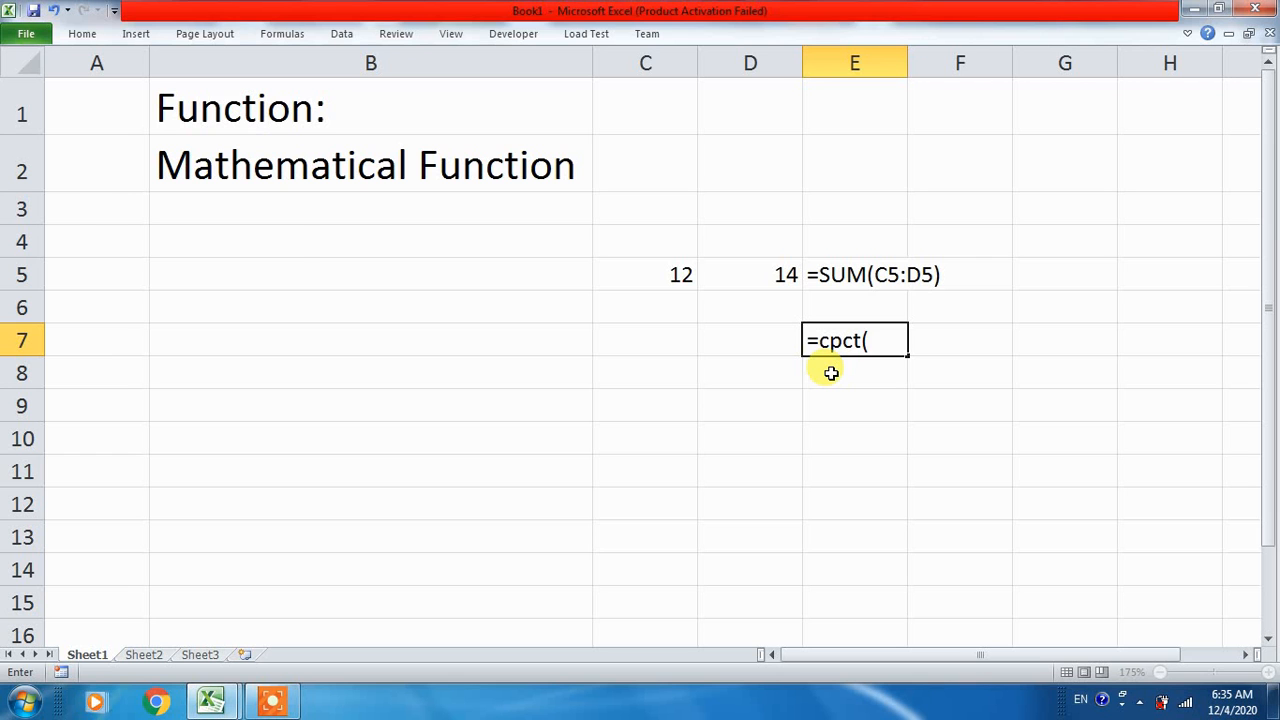
{"action": "key", "text": "Escape"}
- Try adding c as a third argument of the cpct function in Module1, and remove it again
{"action": "key", "text": "alt+F11"}
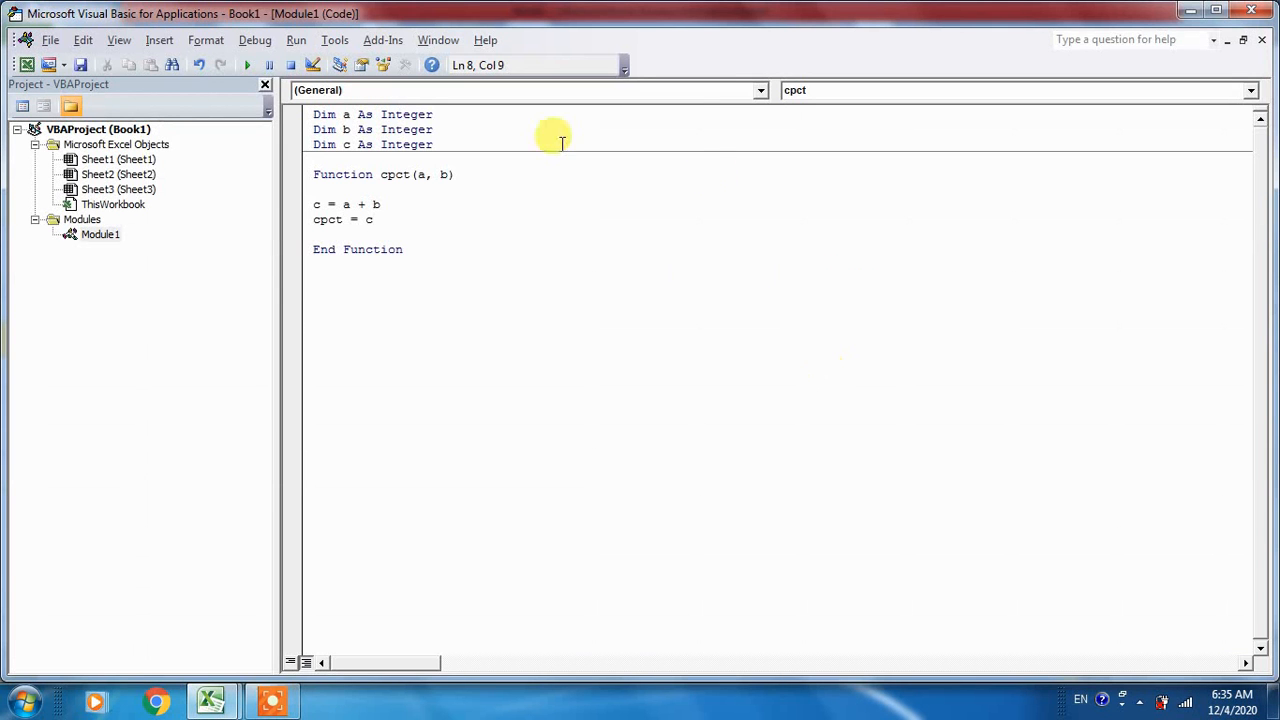
{"action": "left_click", "coordinate": [446, 174]}
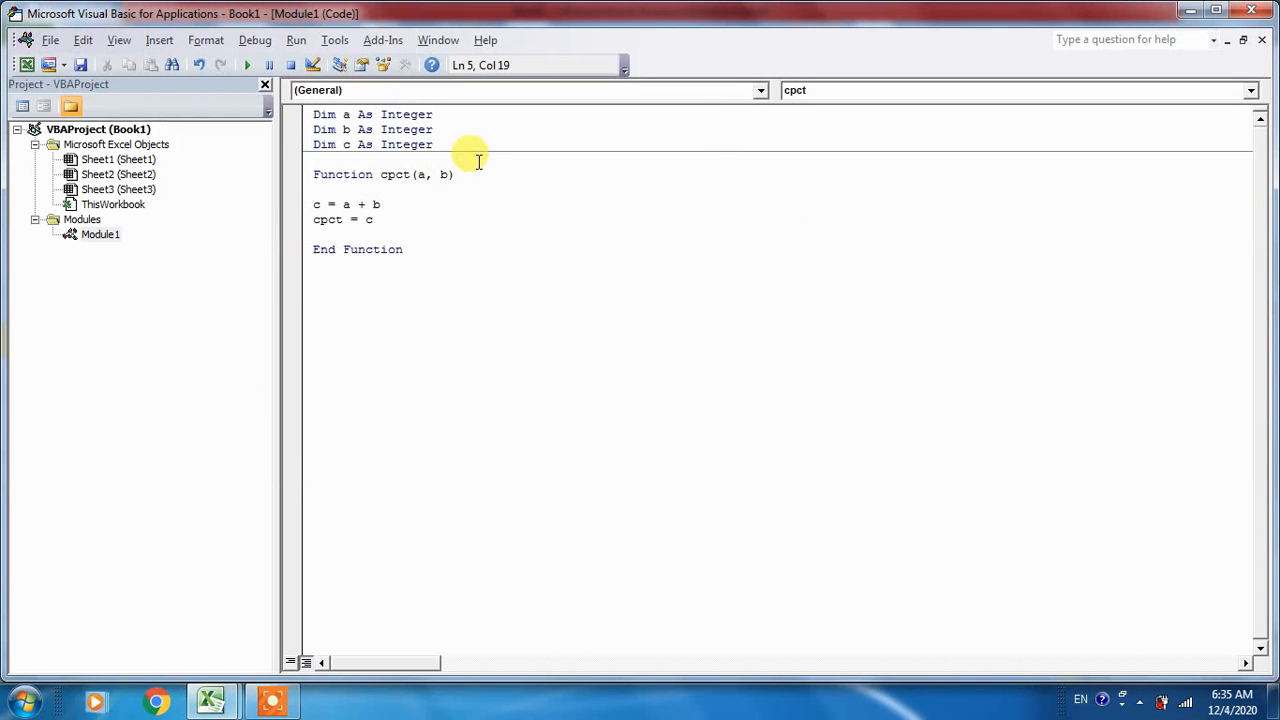
{"action": "type", "text": ",c"}
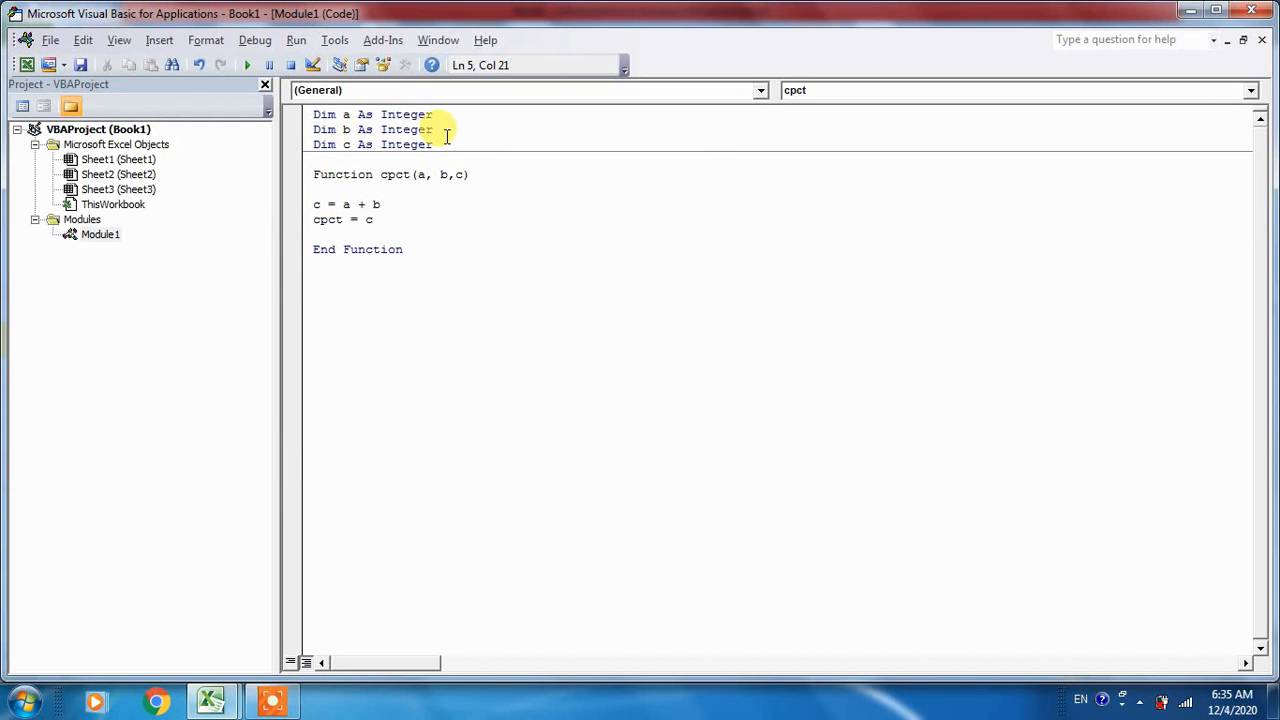
{"action": "key", "text": "BackSpace"}
{"action": "key", "text": "BackSpace"}
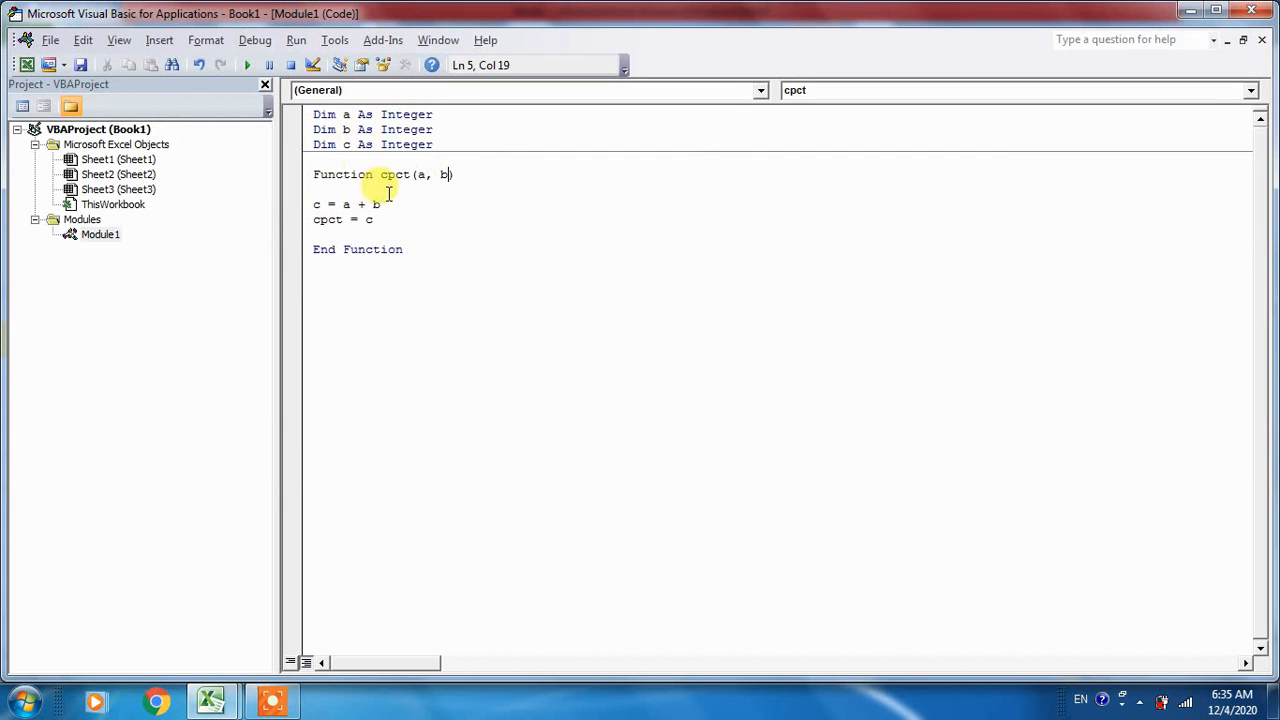
{"action": "left_click_drag", "start_coordinate": [452, 174], "coordinate": [422, 172]}
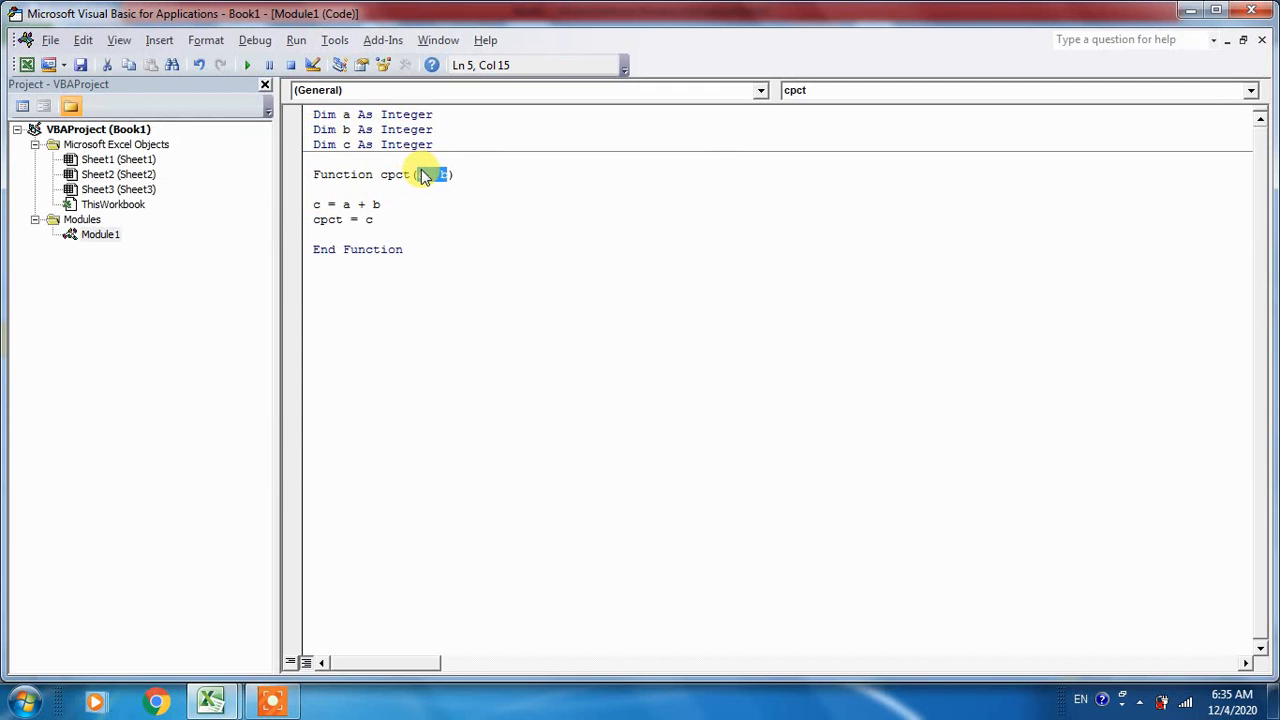
{"action": "left_click", "coordinate": [455, 174]}
- Return to the worksheet and enter the formula =cpct(C5,D5) in cell E7
{"action": "key", "text": "alt+F11"}
{"action": "type", "text": "=cpct"}
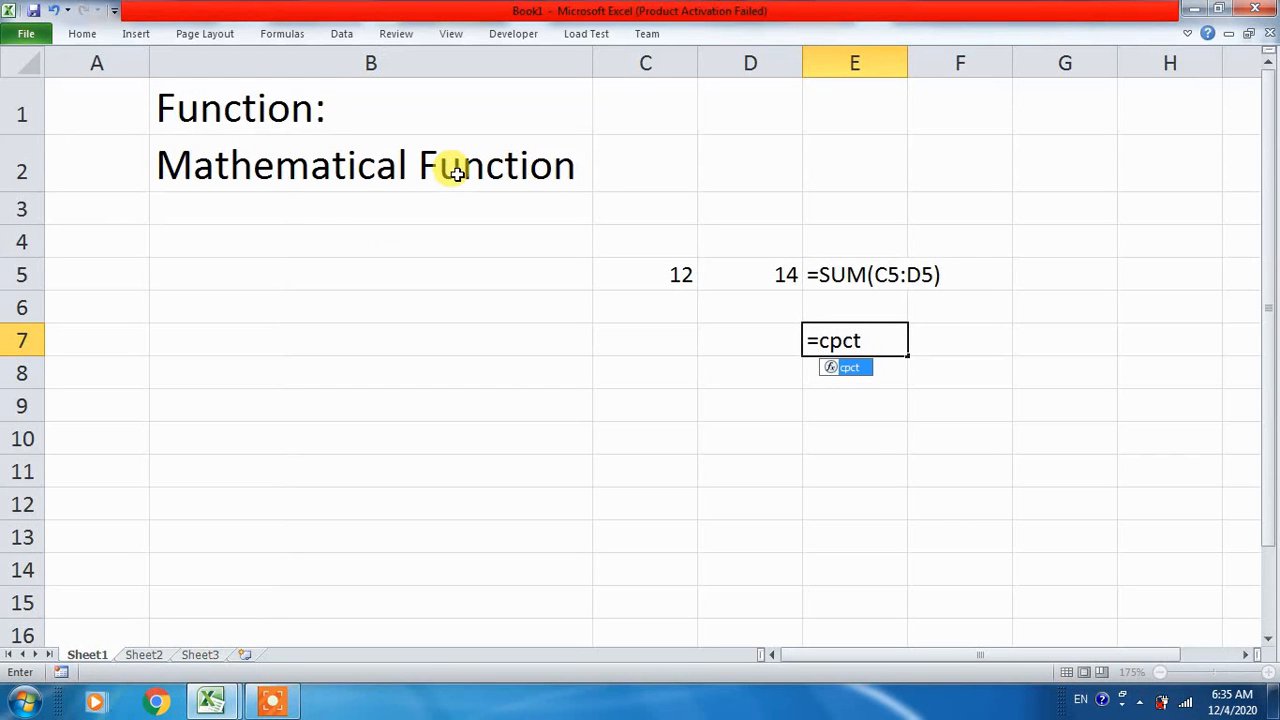
{"action": "type", "text": "("}
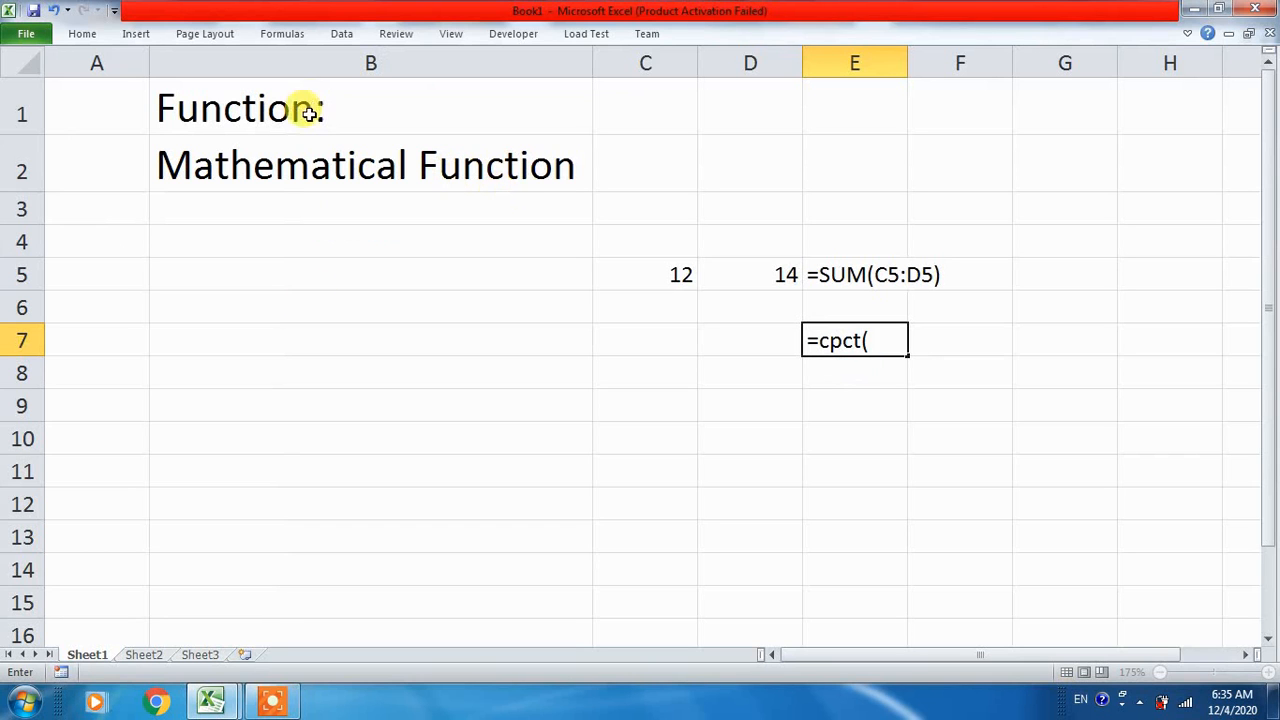
{"action": "left_click", "coordinate": [640, 272]}
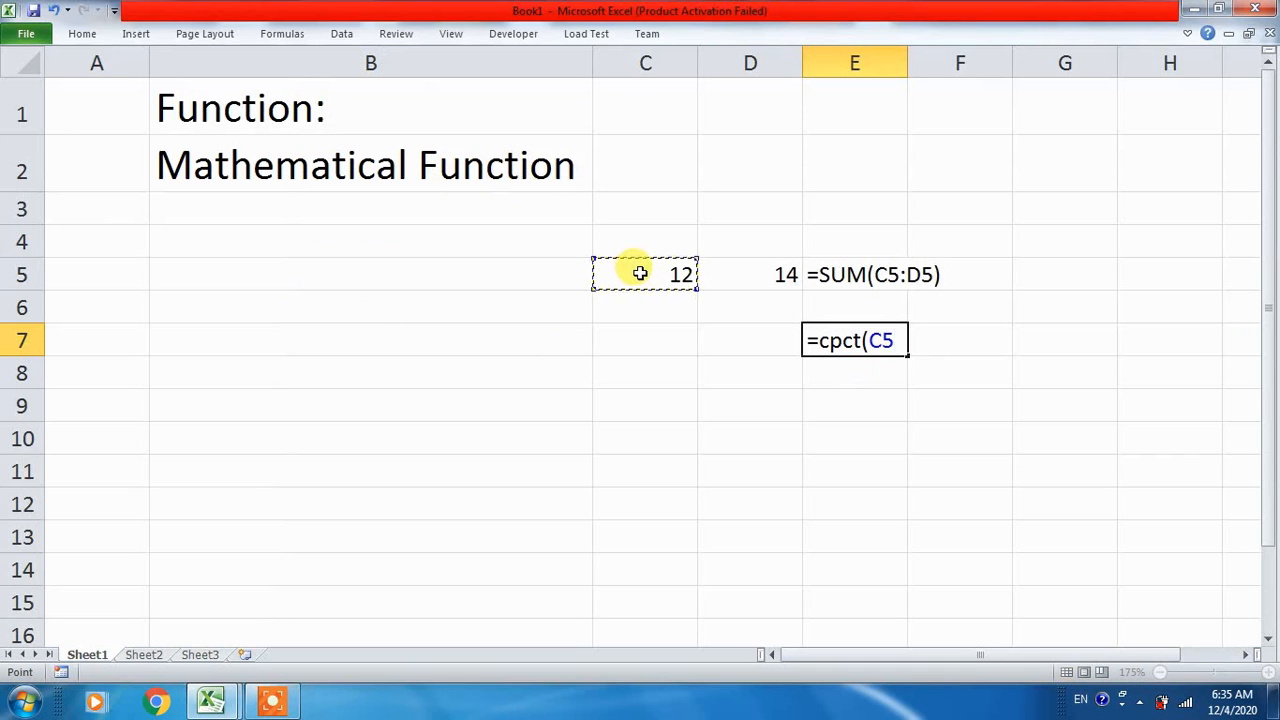
{"action": "type", "text": ","}
{"action": "left_click", "coordinate": [737, 277]}
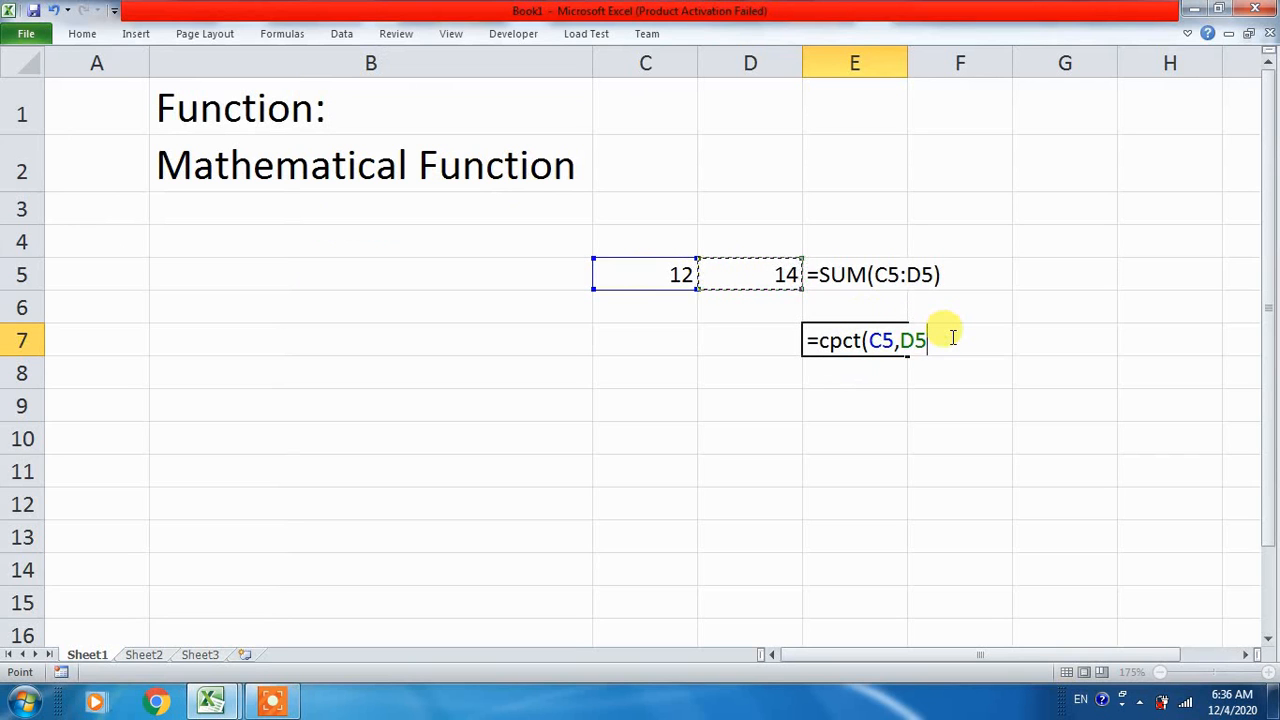
{"action": "type", "text": ")"}
{"action": "key", "text": "Return"}
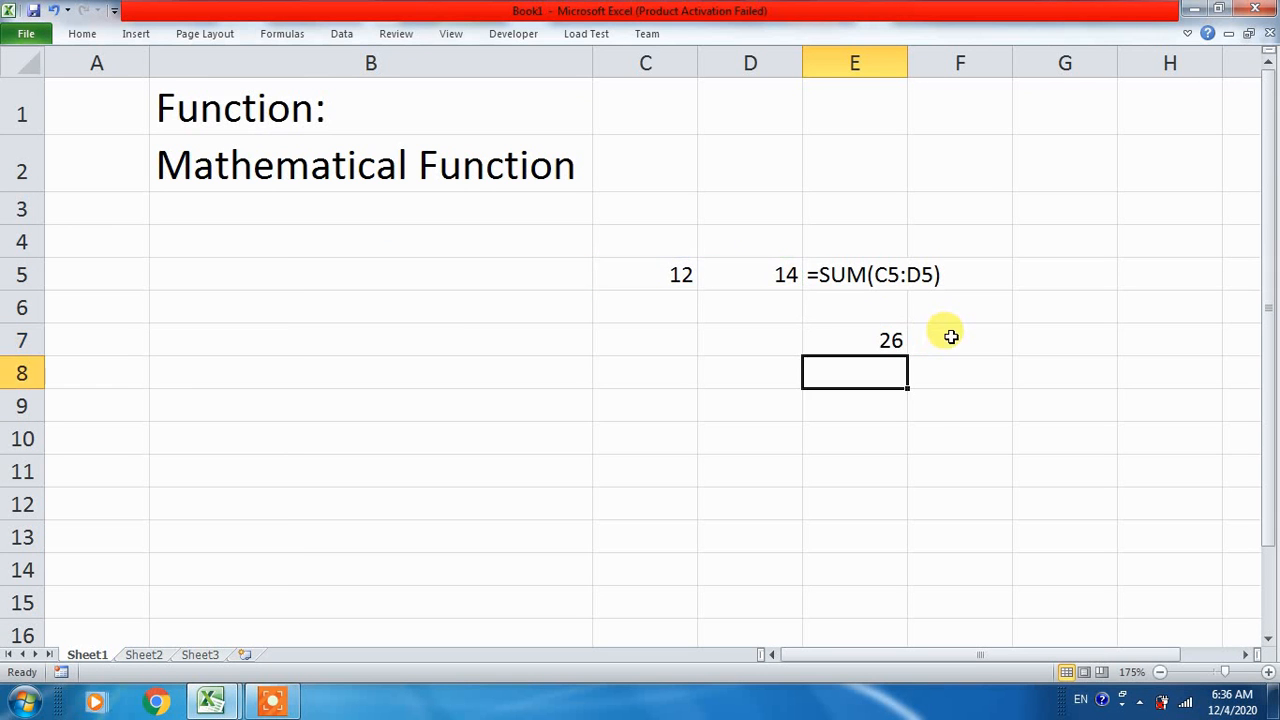
- Turn the formula in cell E7 into displayed text by prefixing it with an apostrophe
{"action": "left_click", "coordinate": [850, 340]}
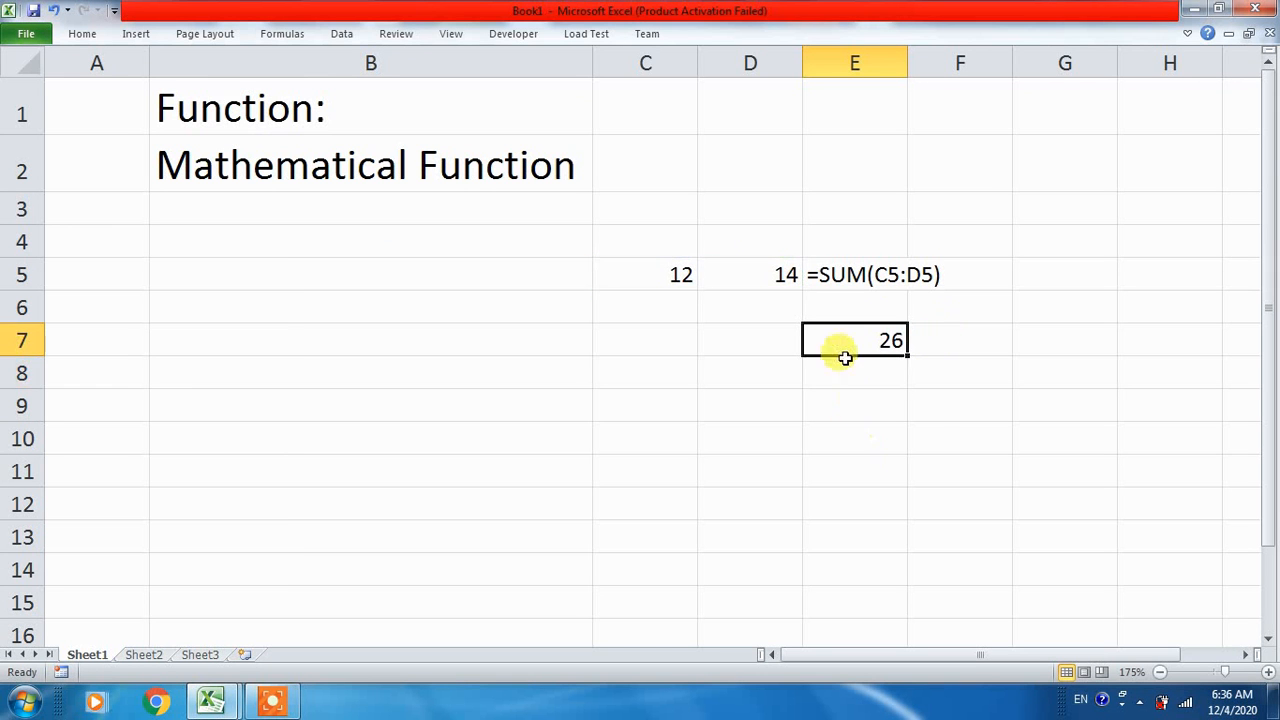
{"action": "double_click", "coordinate": [818, 336]}
{"action": "left_click", "coordinate": [812, 338]}
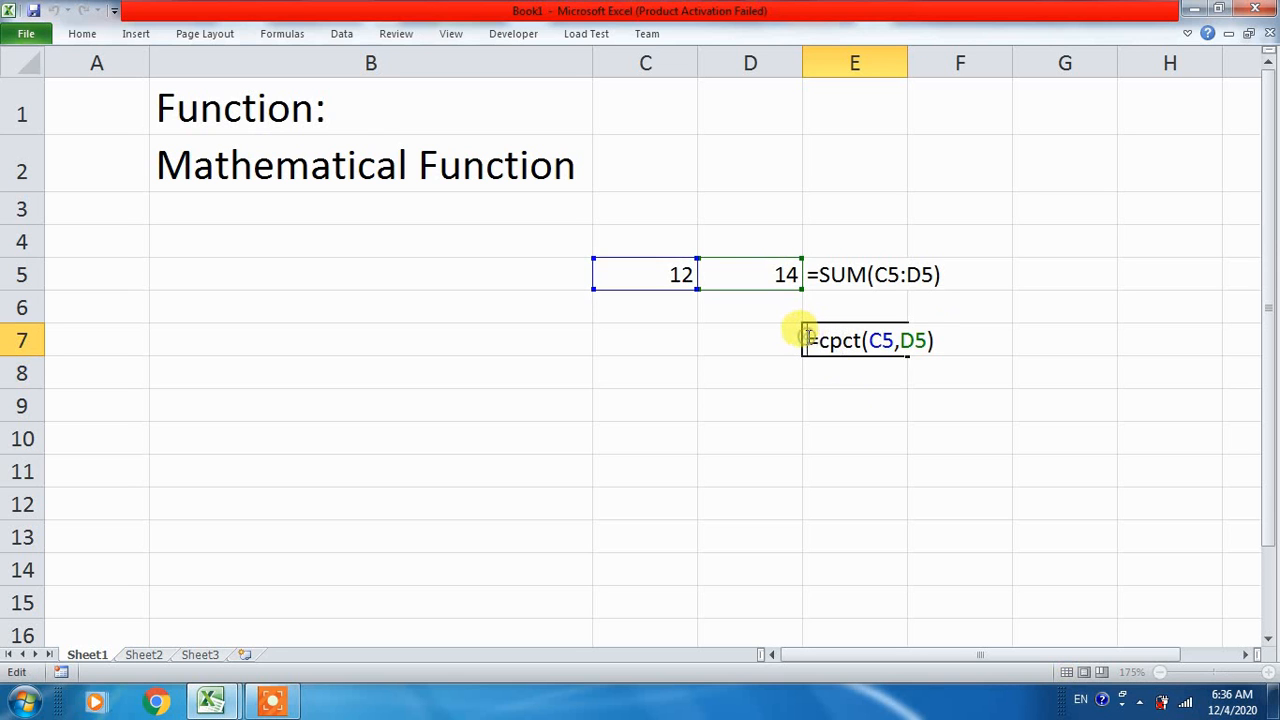
{"action": "type", "text": "'"}
{"action": "key", "text": "Return"}
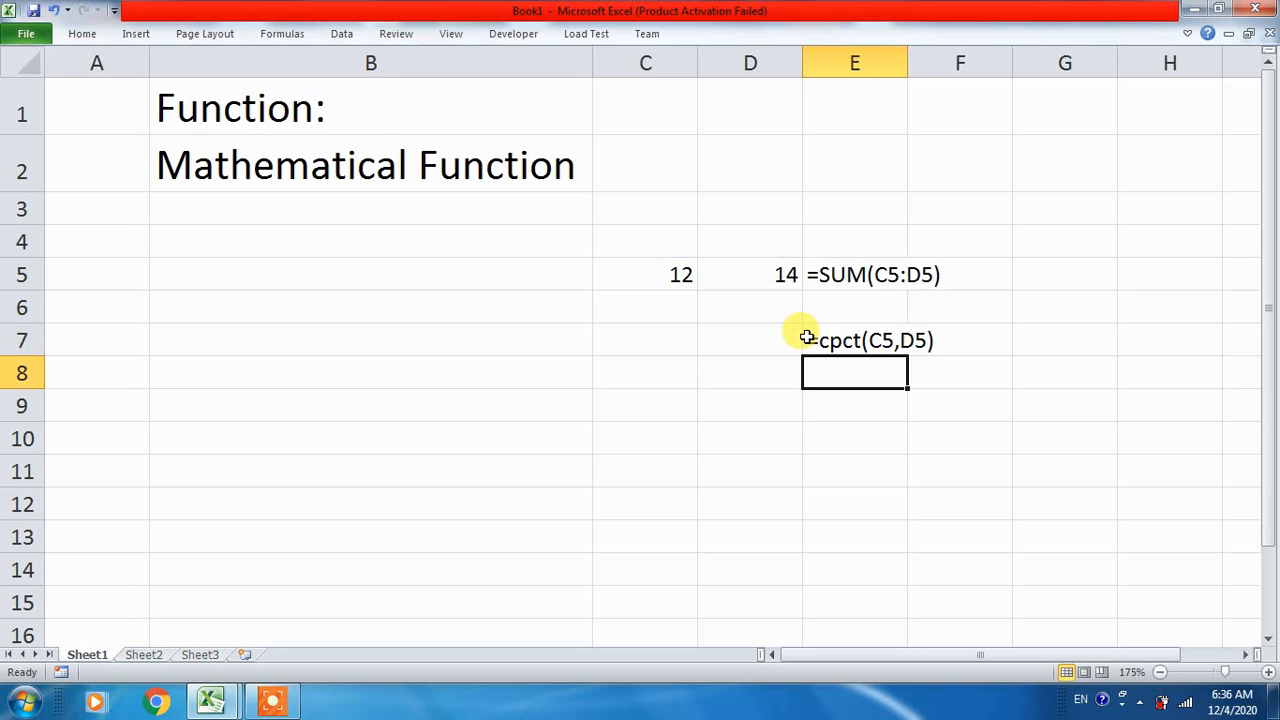
- Enter the label "User Defined fun." in cell G7, beside the cpct formula
{"action": "left_click", "coordinate": [1070, 340]}
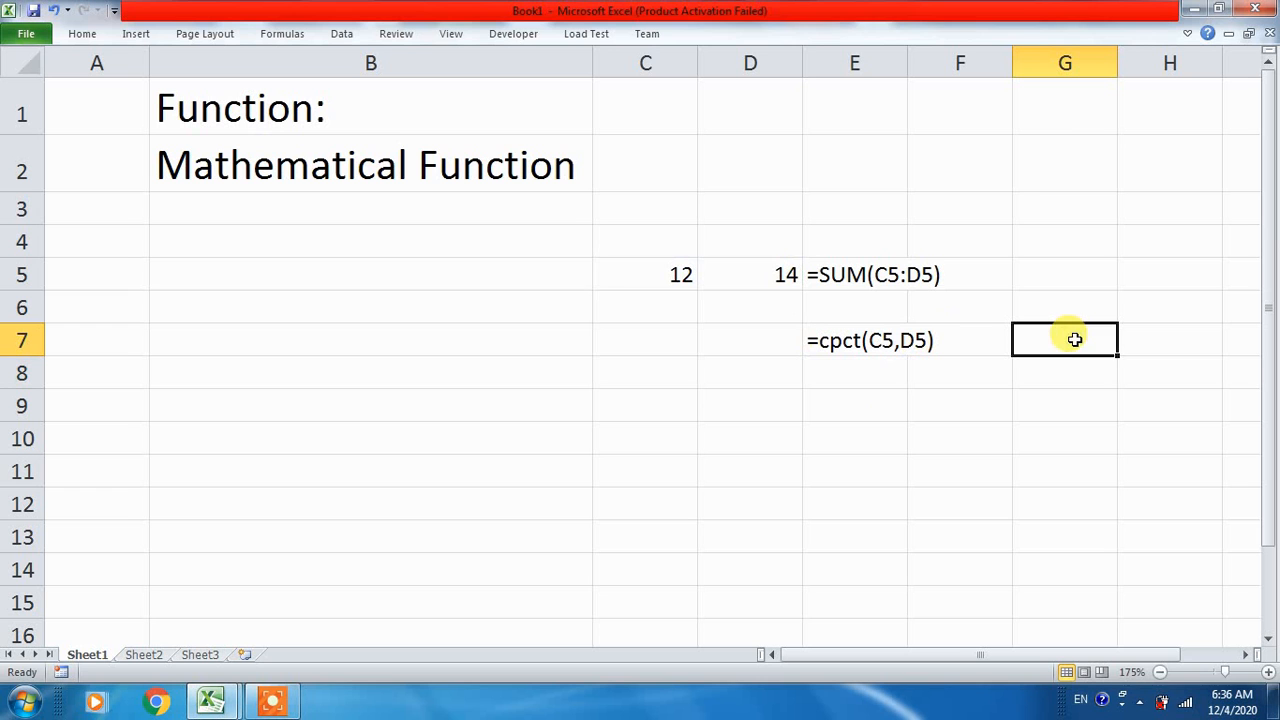
{"action": "type", "text": "User Defi"}
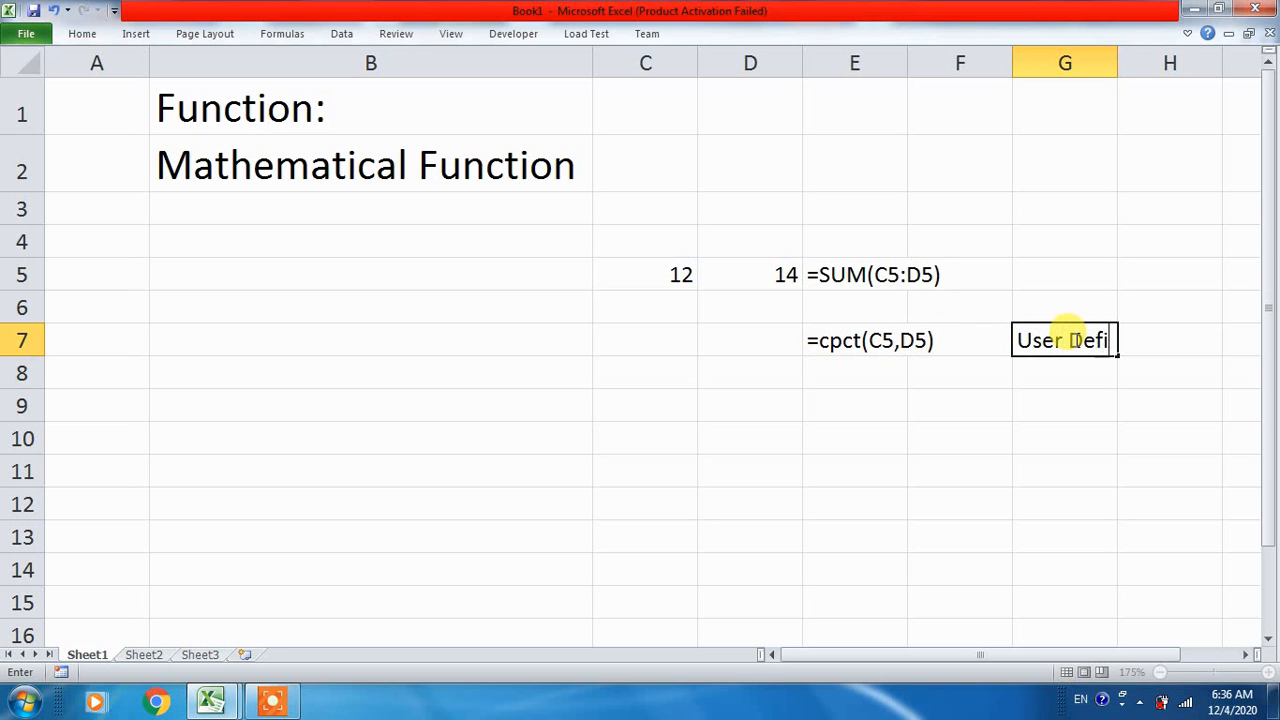
{"action": "type", "text": "ned fun."}
{"action": "key", "text": "Return"}
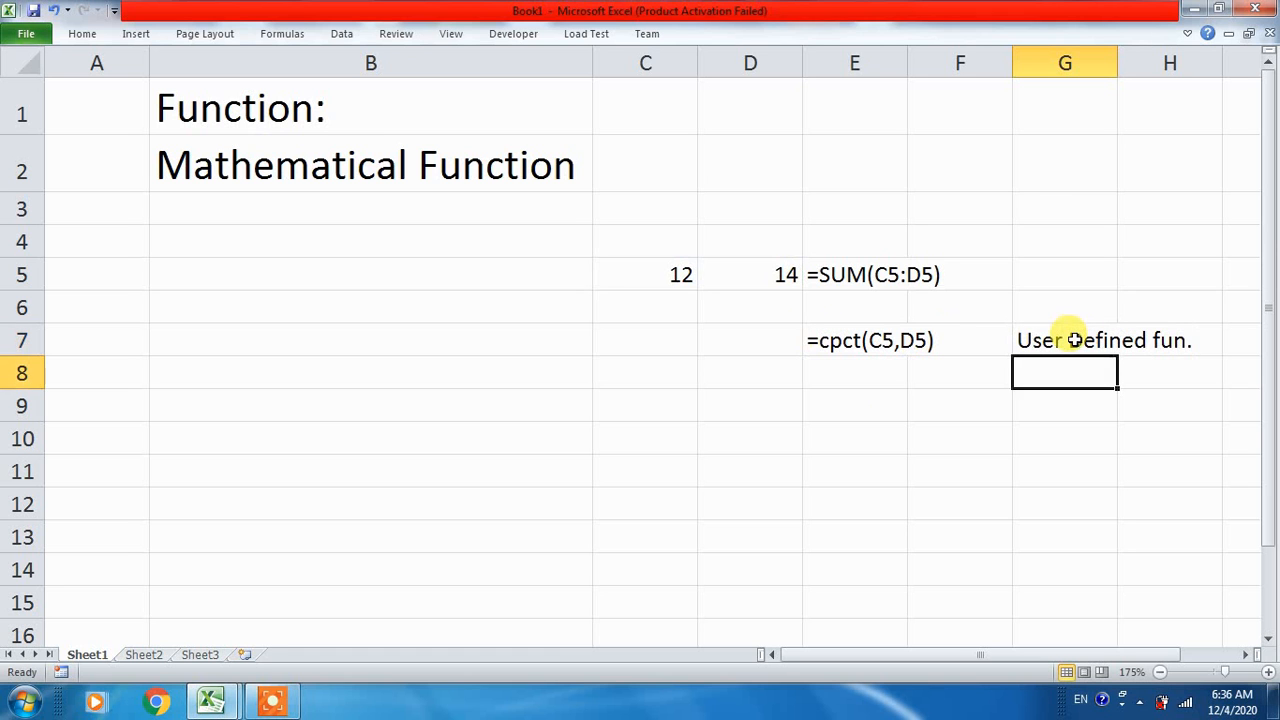
- Clear the contents of the range C4:H8
{"action": "left_click", "coordinate": [864, 275]}
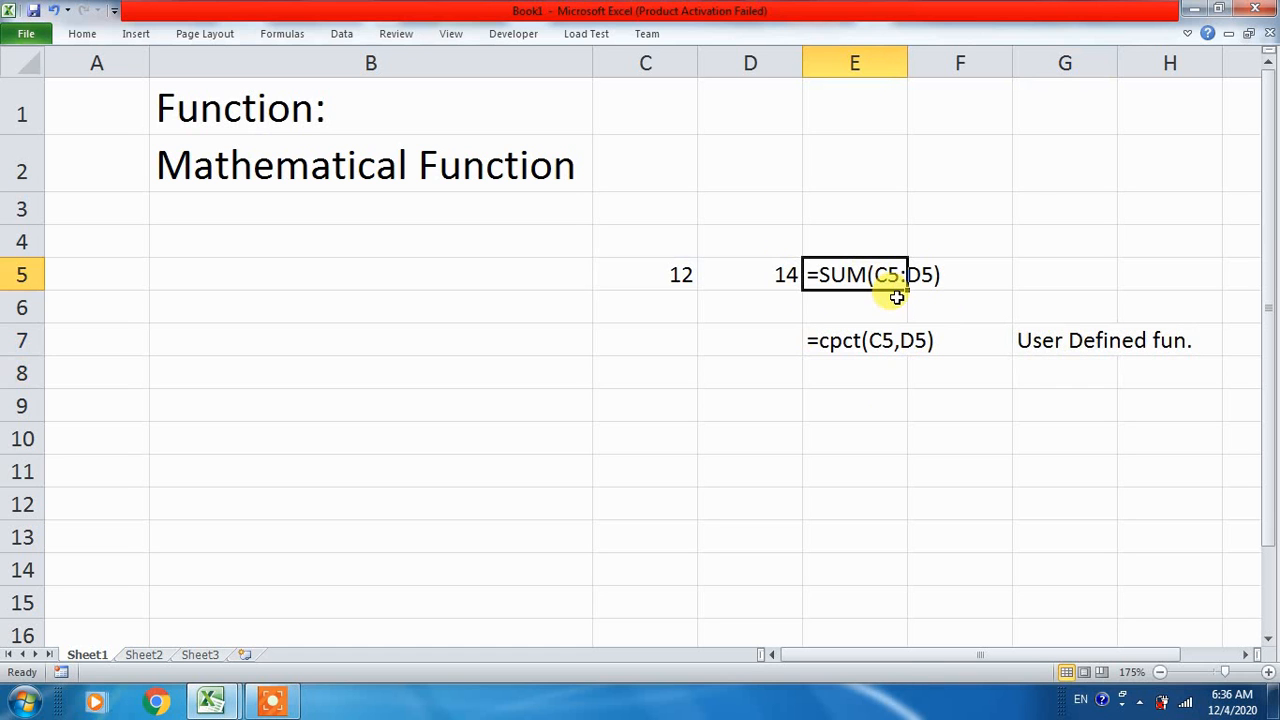
{"action": "left_click_drag", "start_coordinate": [628, 237], "coordinate": [1165, 382]}
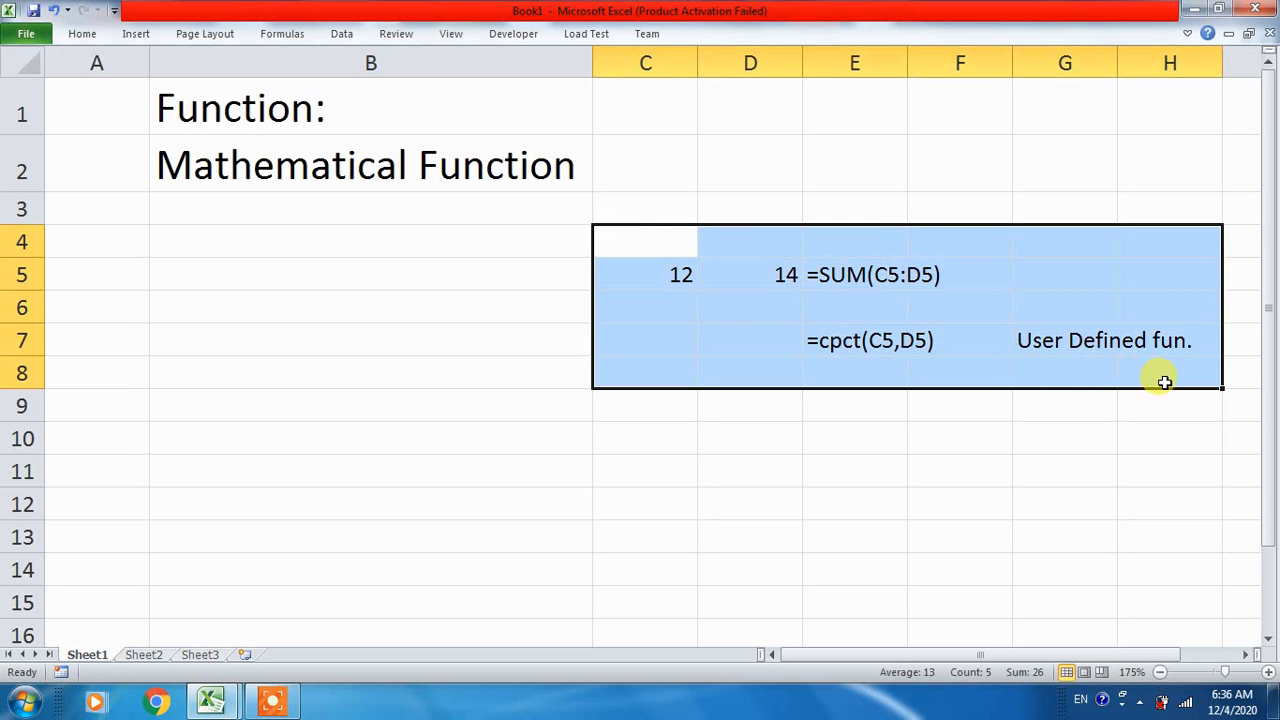
{"action": "key", "text": "Delete"}
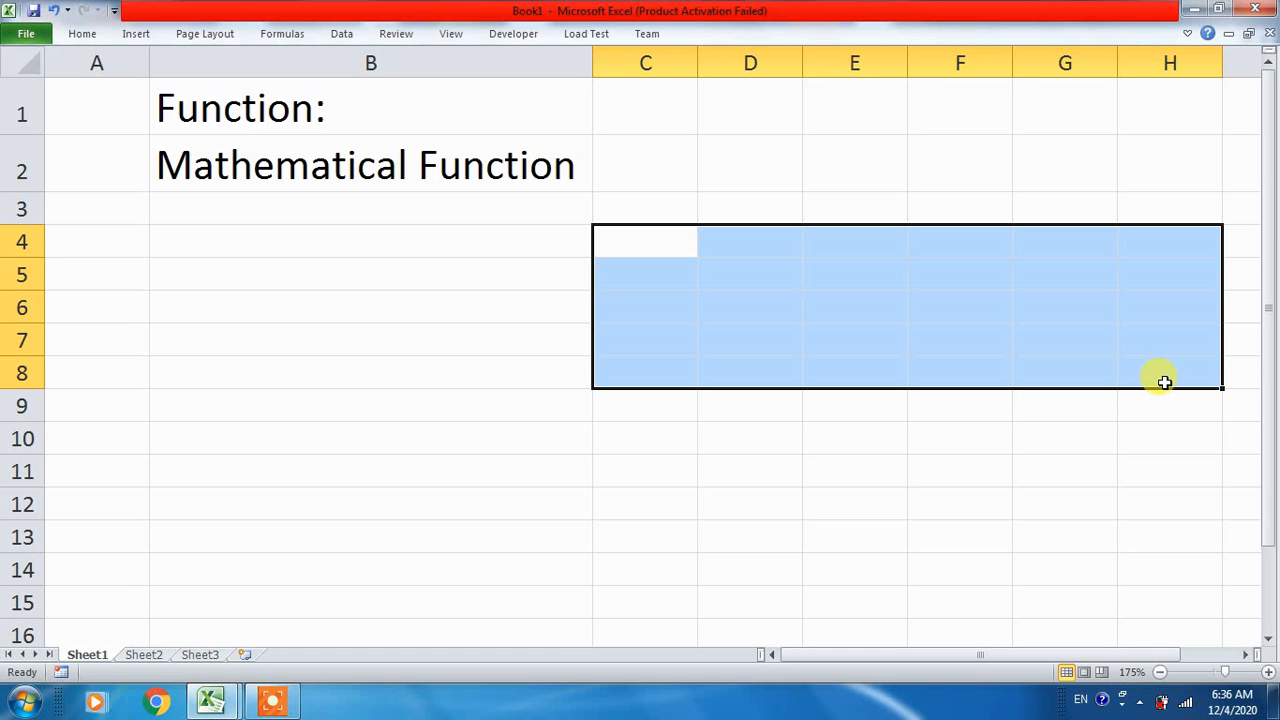
- Number the Mathematical Function heading by entering 1 in cell A2
{"action": "left_click", "coordinate": [76, 164]}
{"action": "type", "text": "1"}
{"action": "left_click", "coordinate": [298, 262]}
{"action": "left_click", "coordinate": [292, 180]}
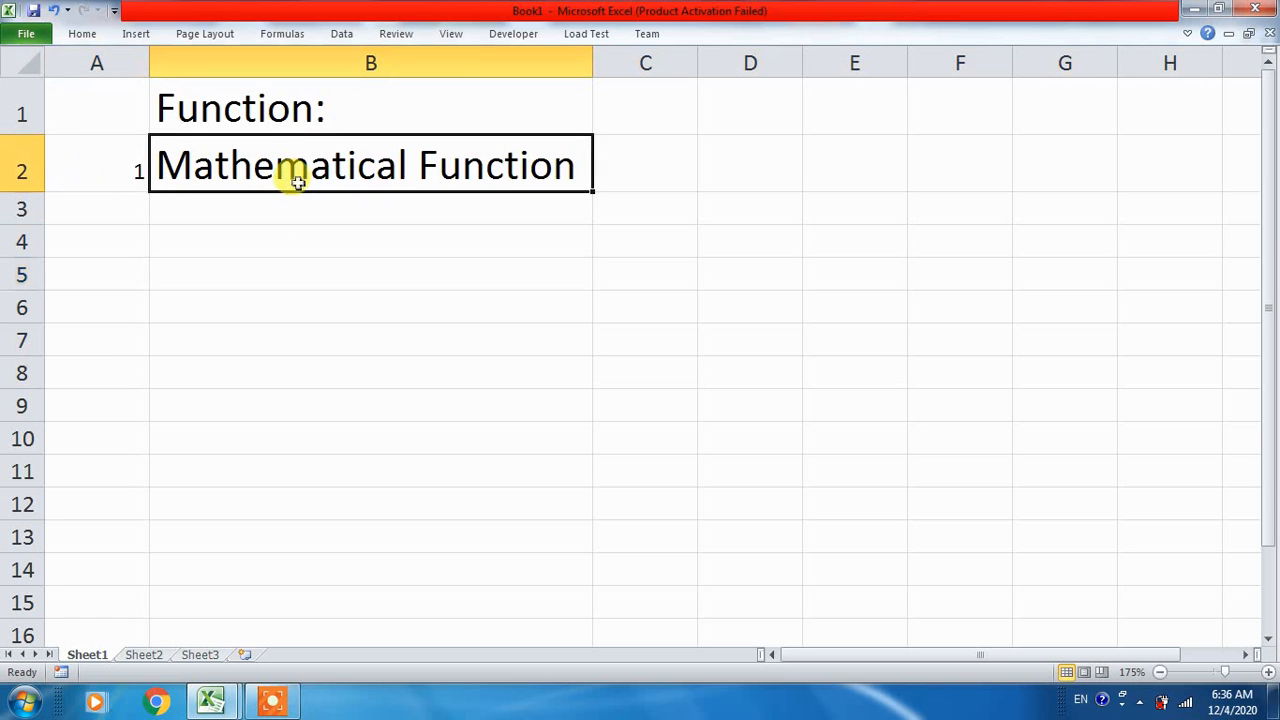
{"action": "left_click", "coordinate": [272, 700]}
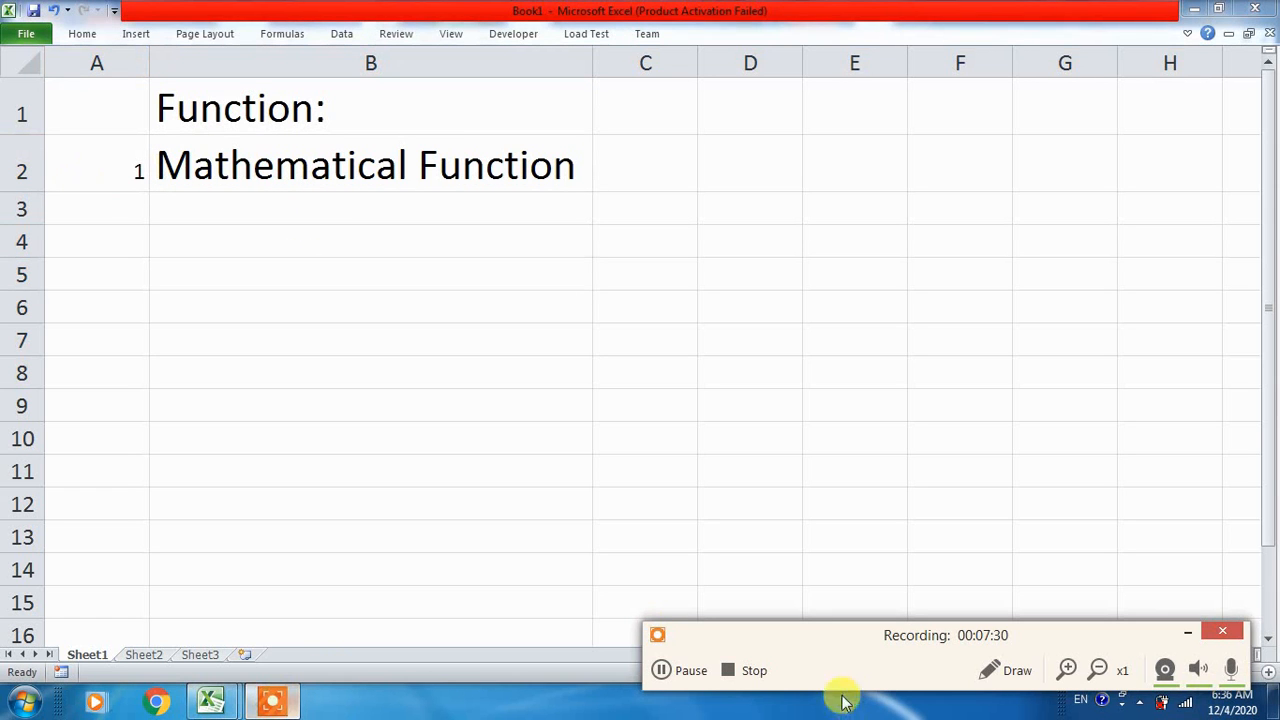
{"action": "left_click", "coordinate": [1195, 634]}
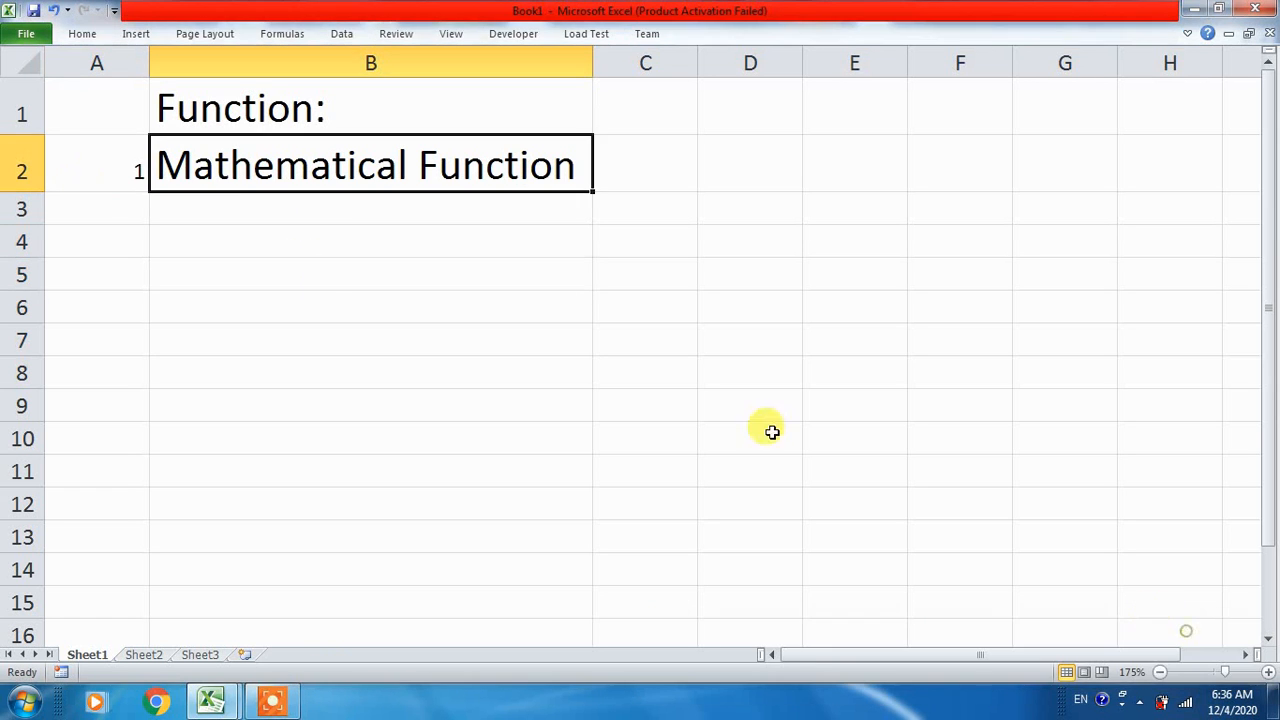
{"action": "left_click", "coordinate": [229, 222]}
{"action": "left_click", "coordinate": [238, 228]}
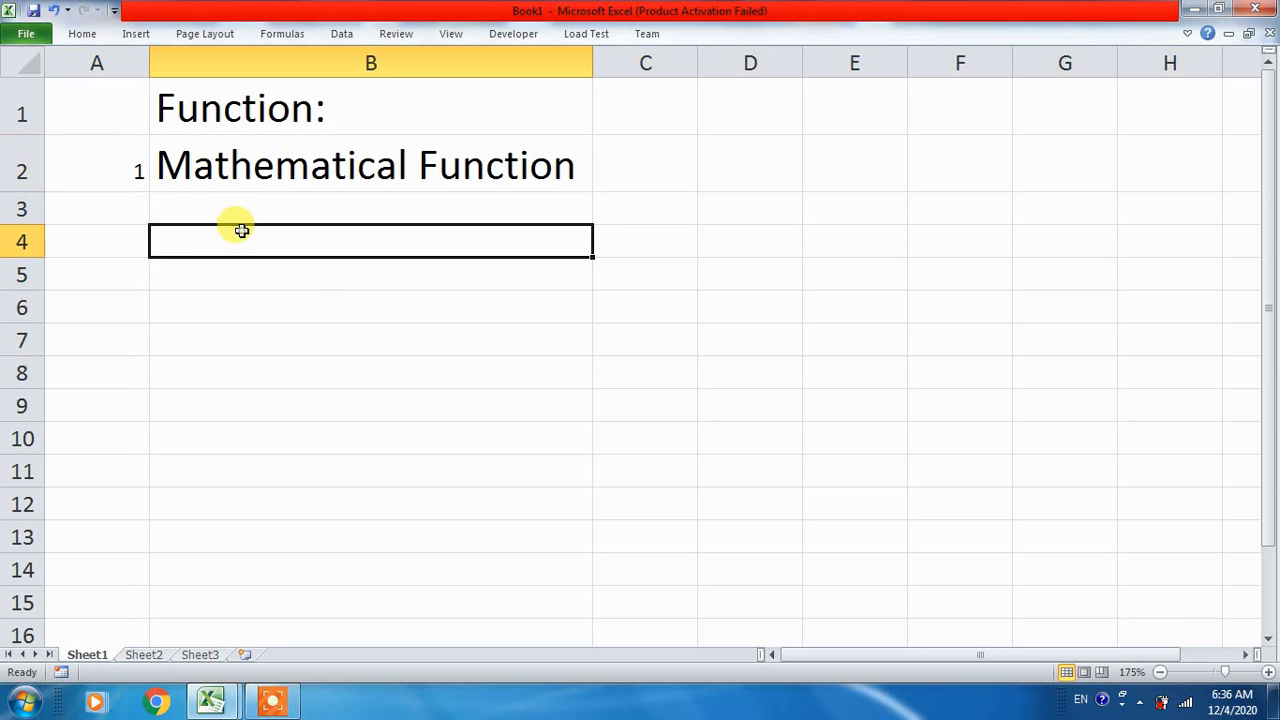
{"action": "left_click", "coordinate": [246, 219]}
{"action": "left_click", "coordinate": [255, 235]}
- Enter the function name ABS() as text in cell B3, below the Mathematical Function heading
{"action": "left_click", "coordinate": [255, 210]}
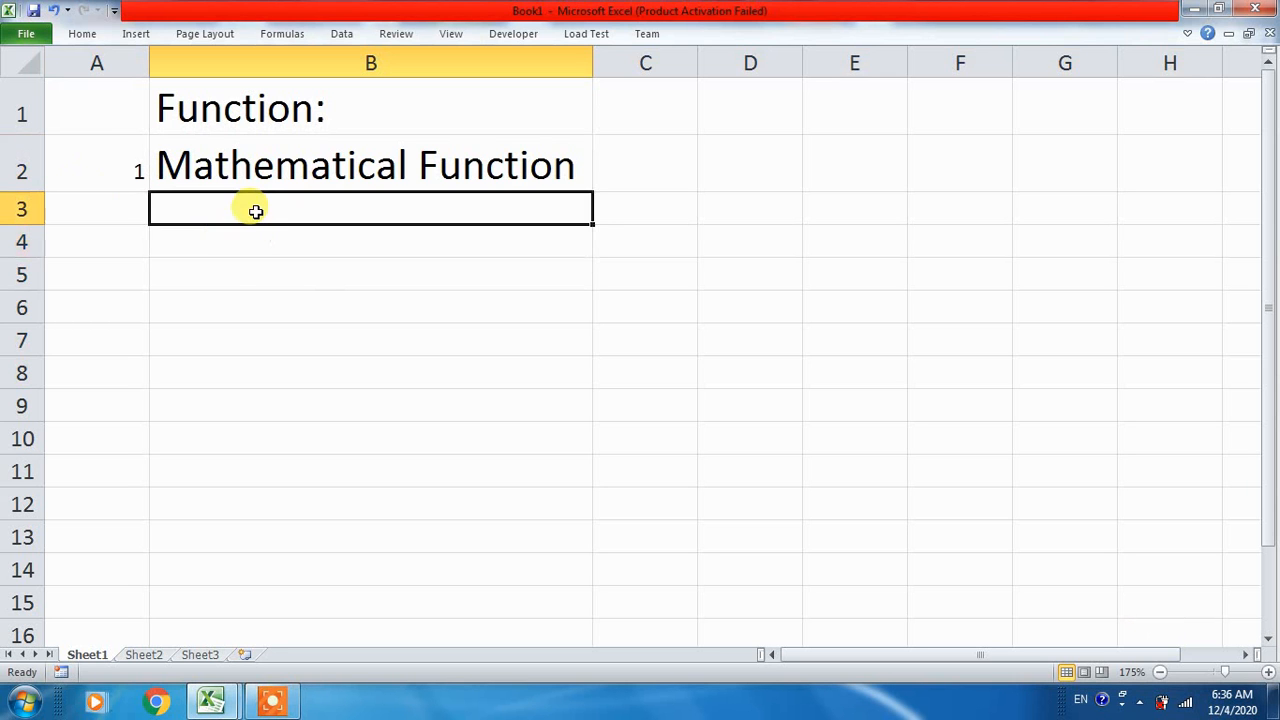
{"action": "type", "text": "ABS"}
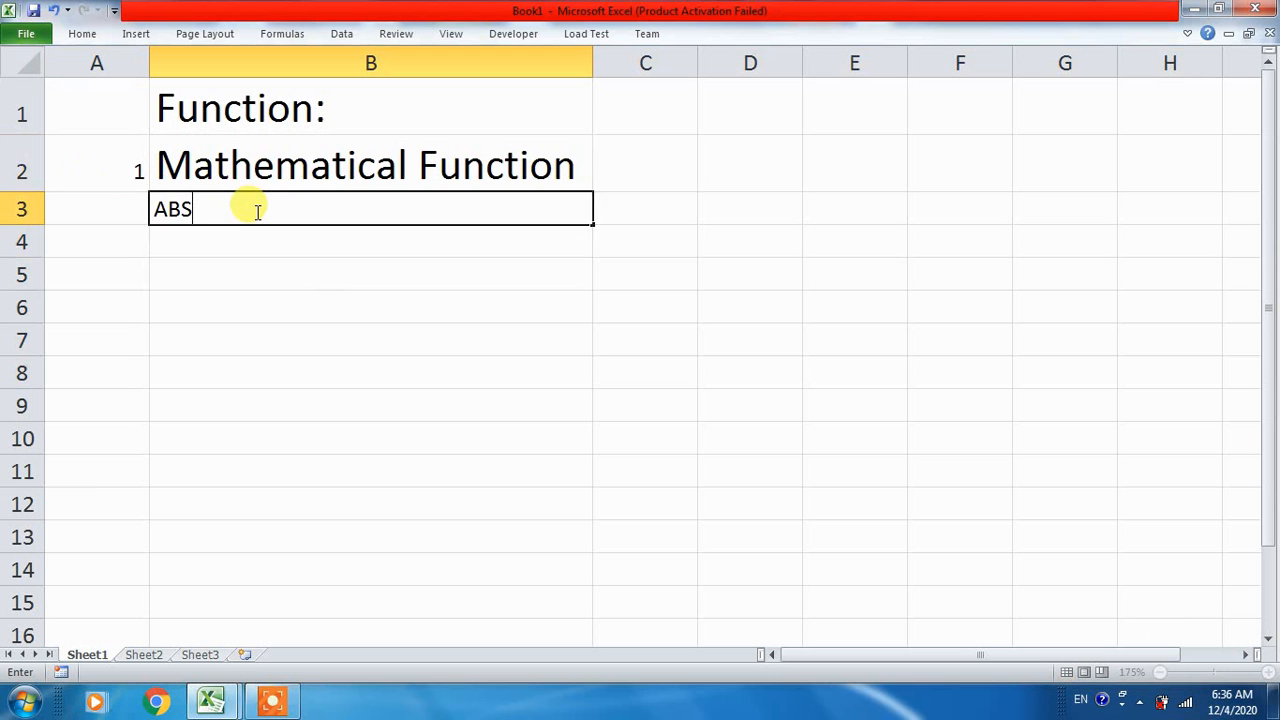
{"action": "key", "text": "Return"}
{"action": "left_click", "coordinate": [256, 211]}
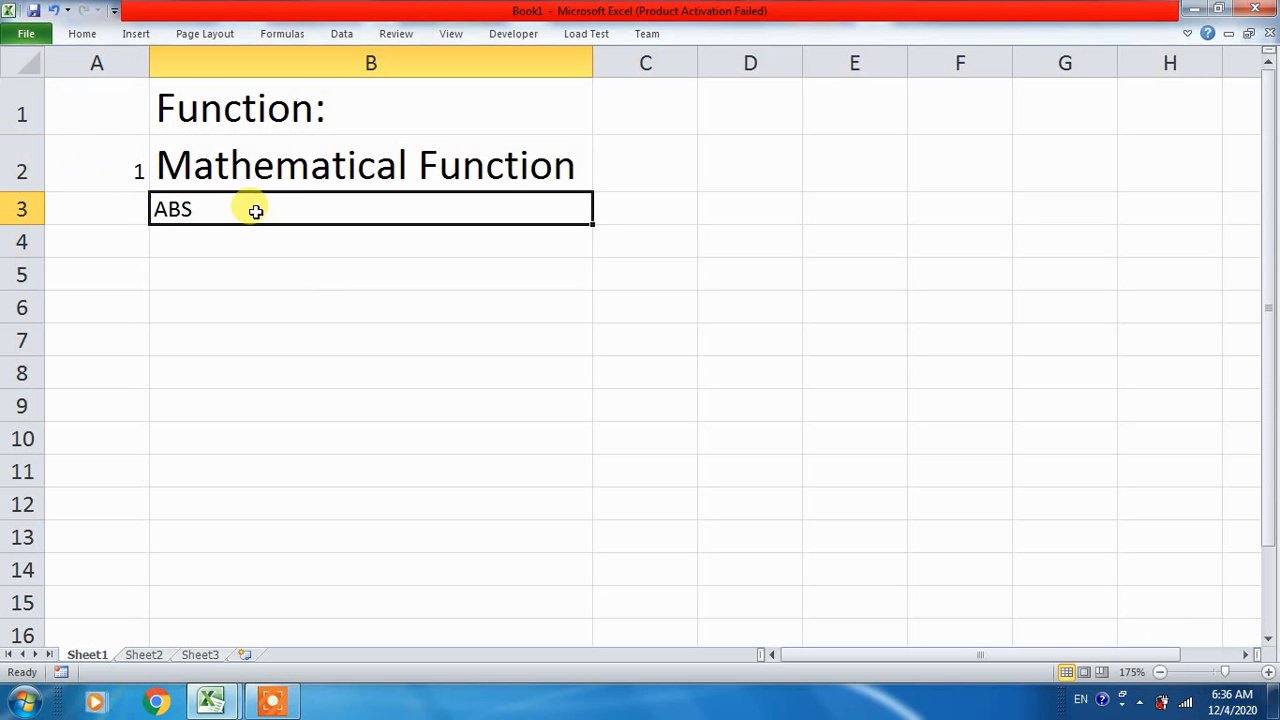
{"action": "double_click", "coordinate": [256, 211]}
{"action": "type", "text": "()"}
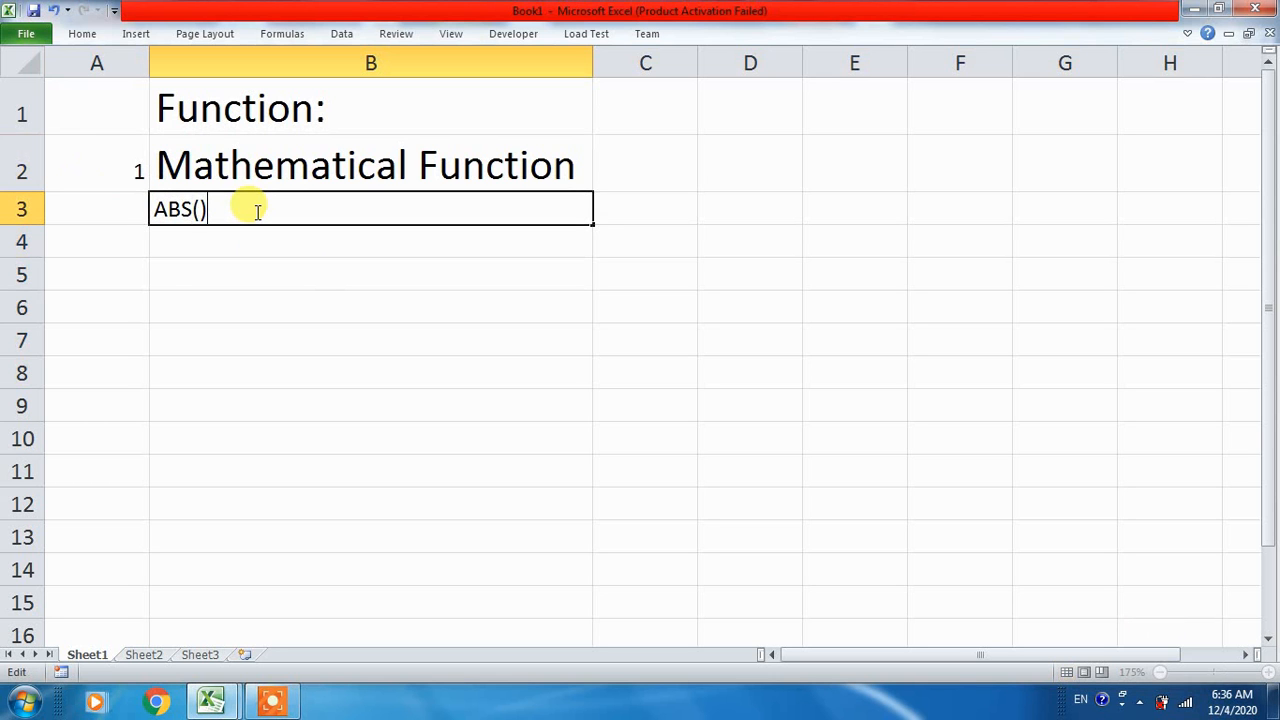
{"action": "key", "text": "Return"}
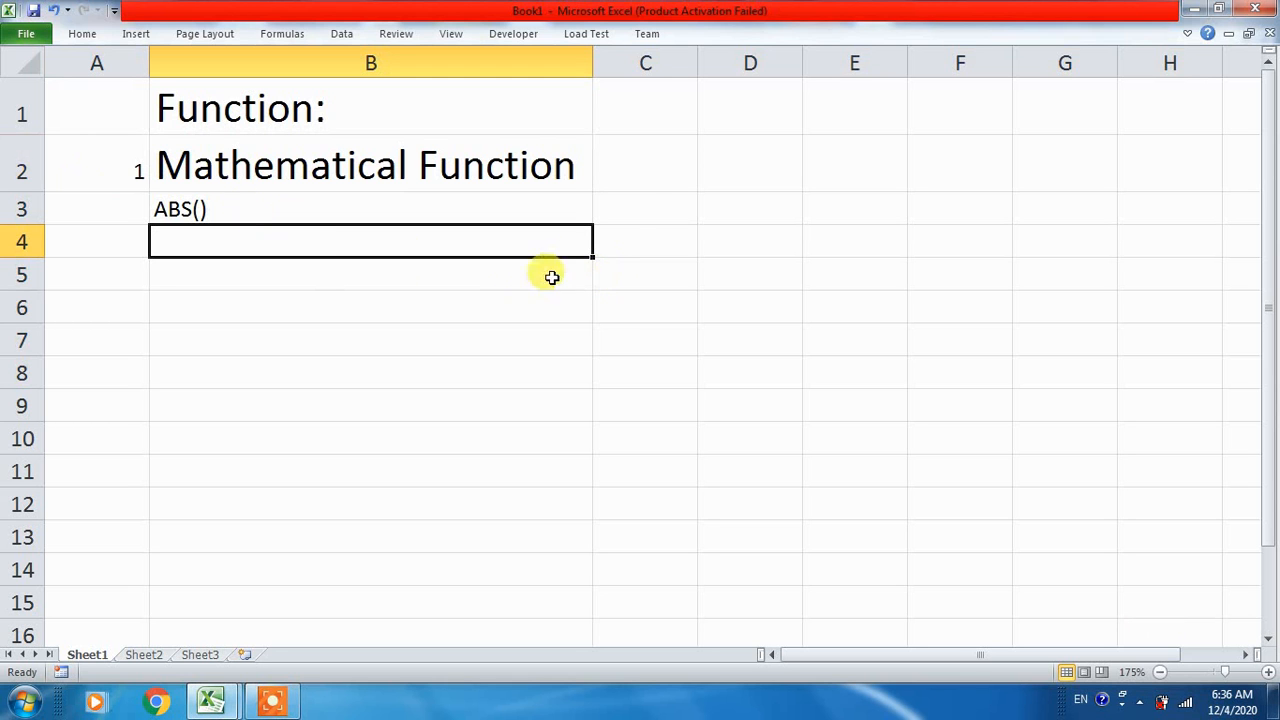
- Enter the sample value -13.5 in cell C3, next to the ABS() label
{"action": "left_click", "coordinate": [648, 211]}
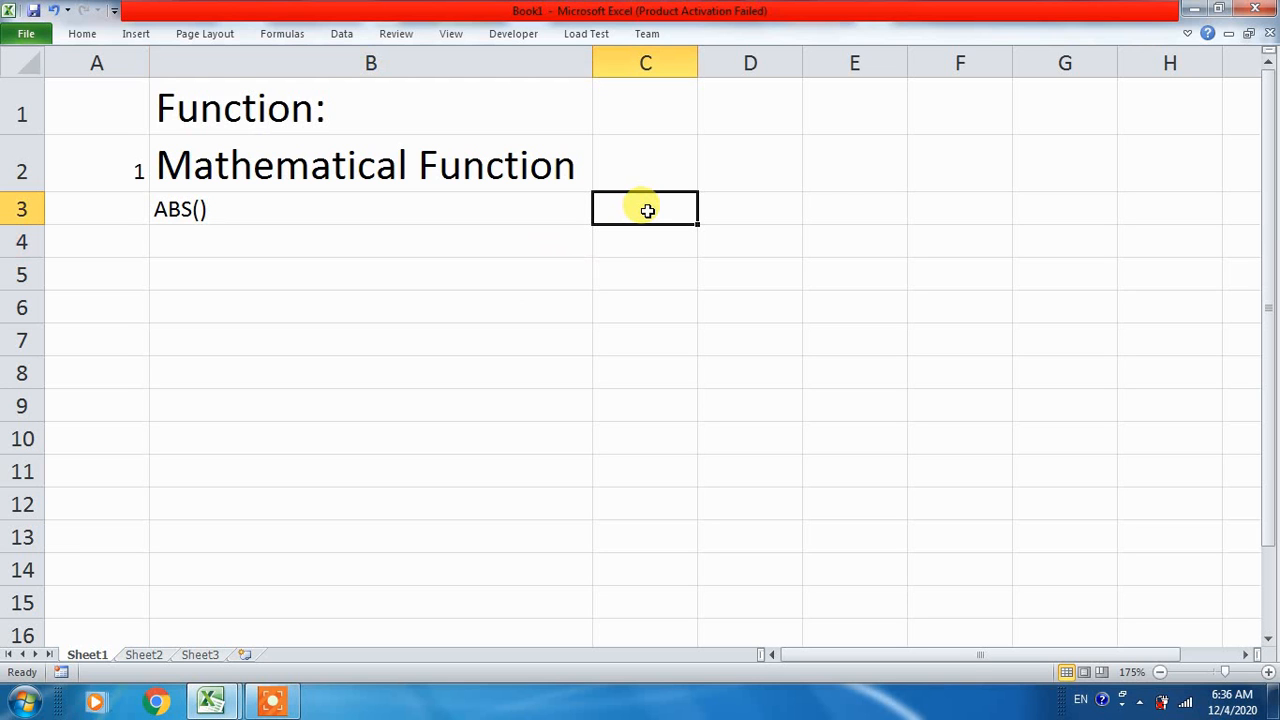
{"action": "type", "text": "-"}
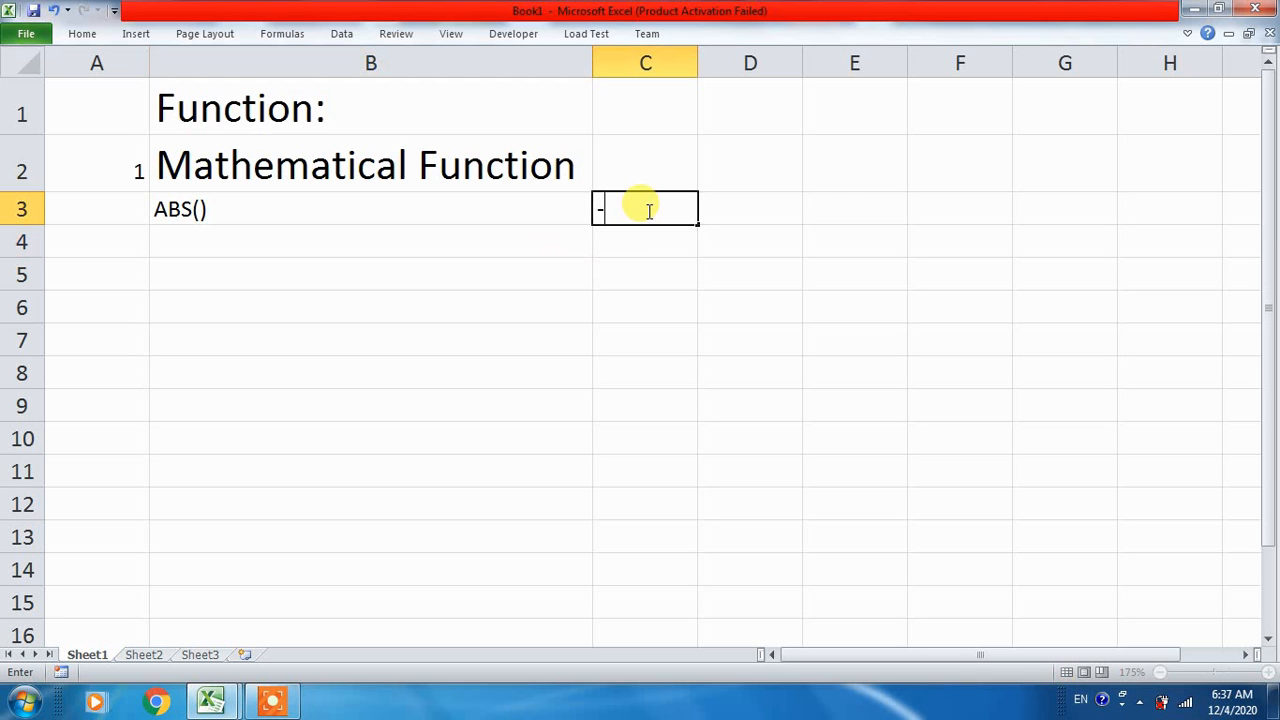
{"action": "type", "text": "13.5"}
{"action": "key", "text": "Return"}
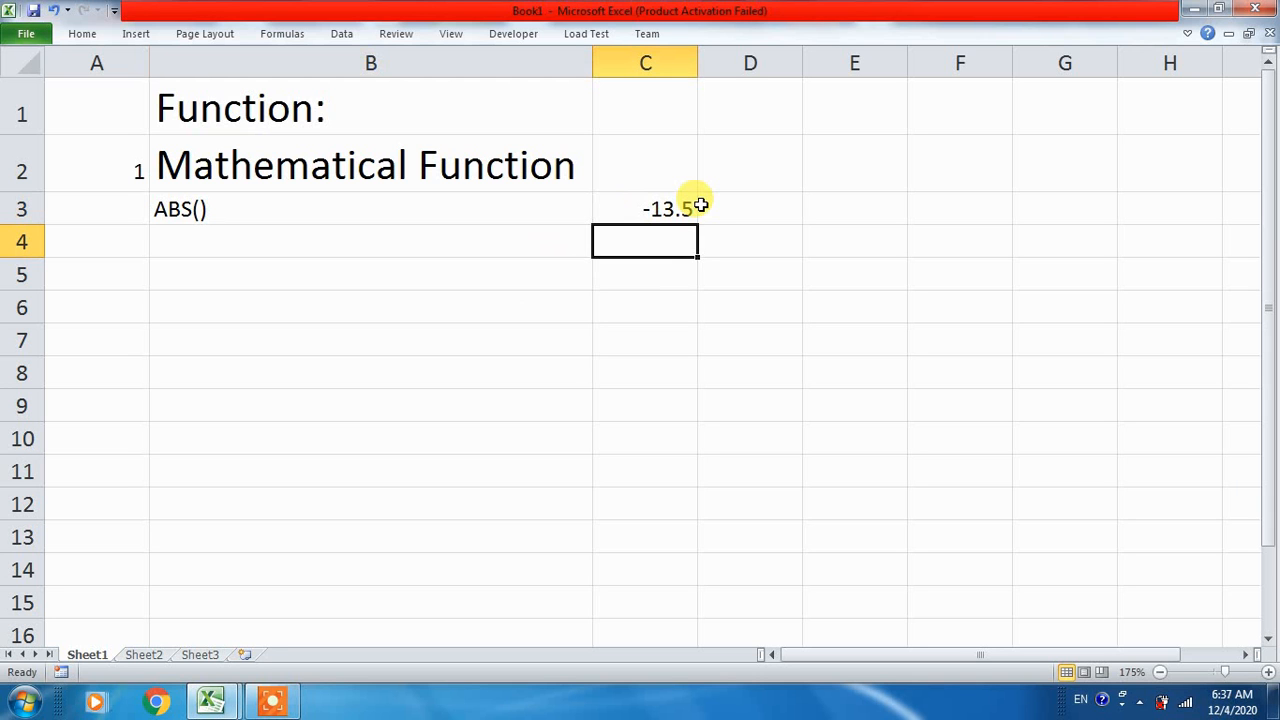
- Enter the formula =ABS(C3) in cell D3 to return the absolute value of the sample number
{"action": "left_click", "coordinate": [762, 209]}
{"action": "type", "text": "="}
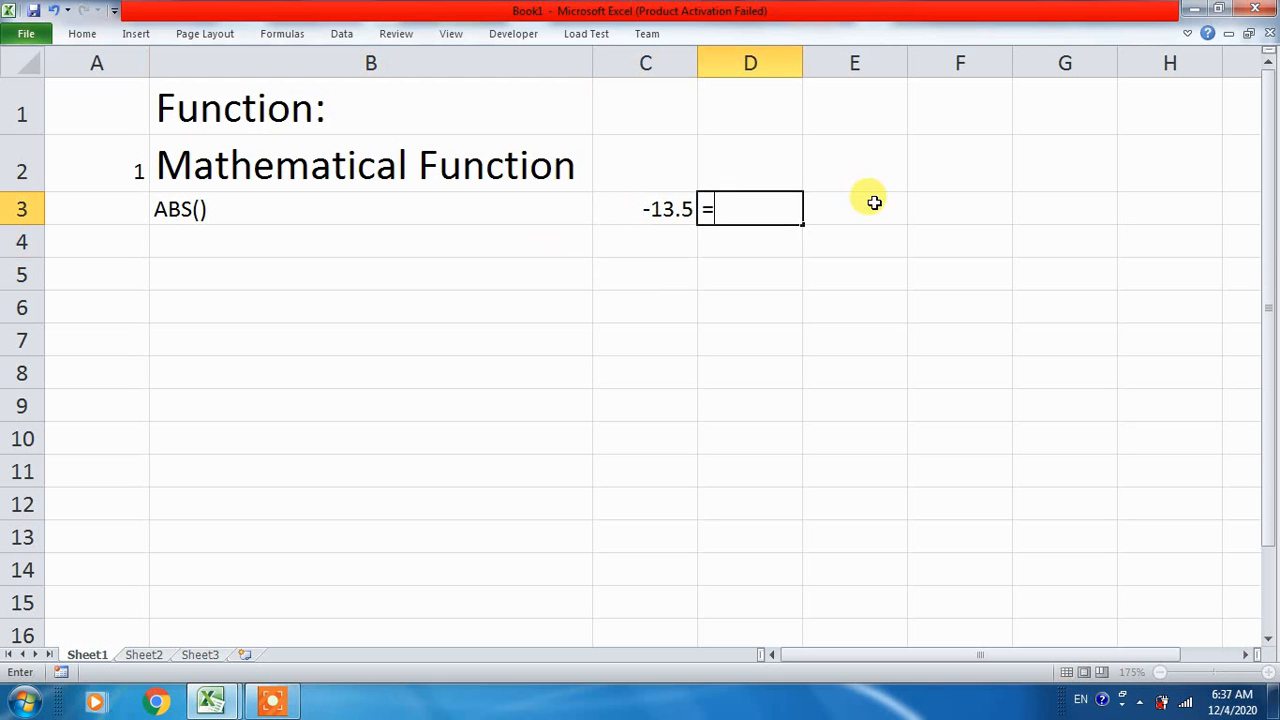
{"action": "type", "text": "abs"}
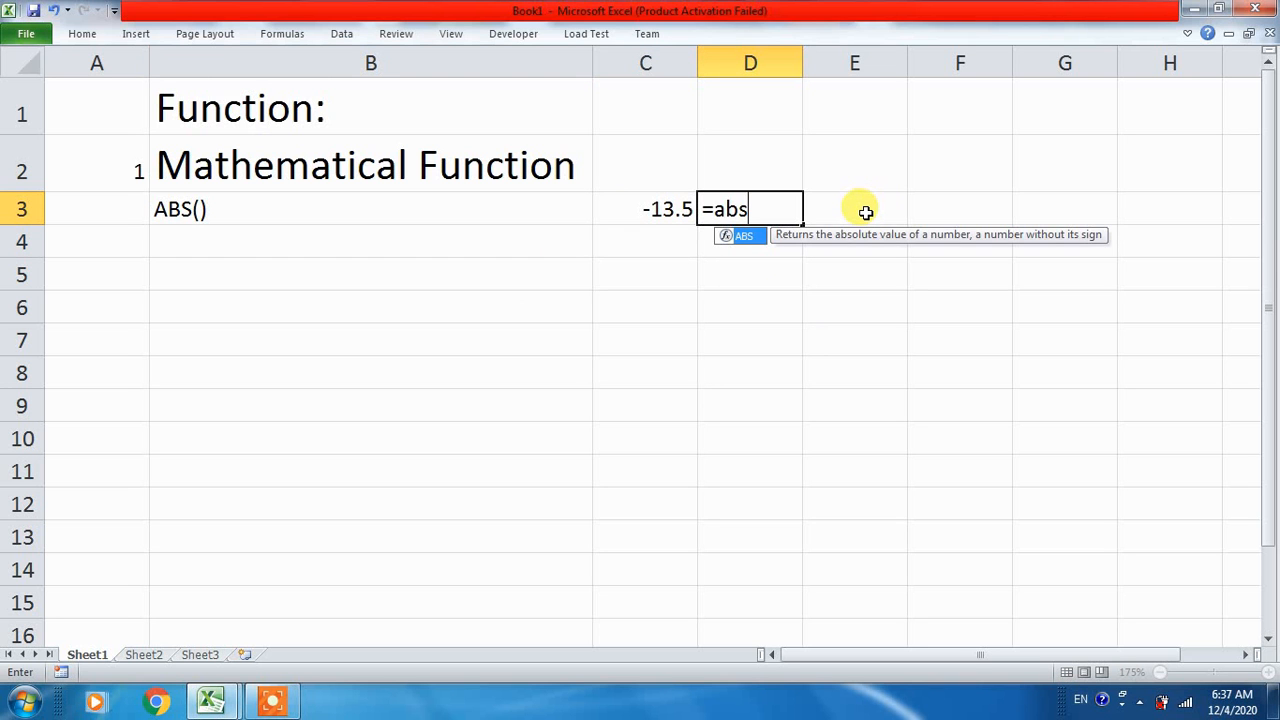
{"action": "key", "text": "Tab"}
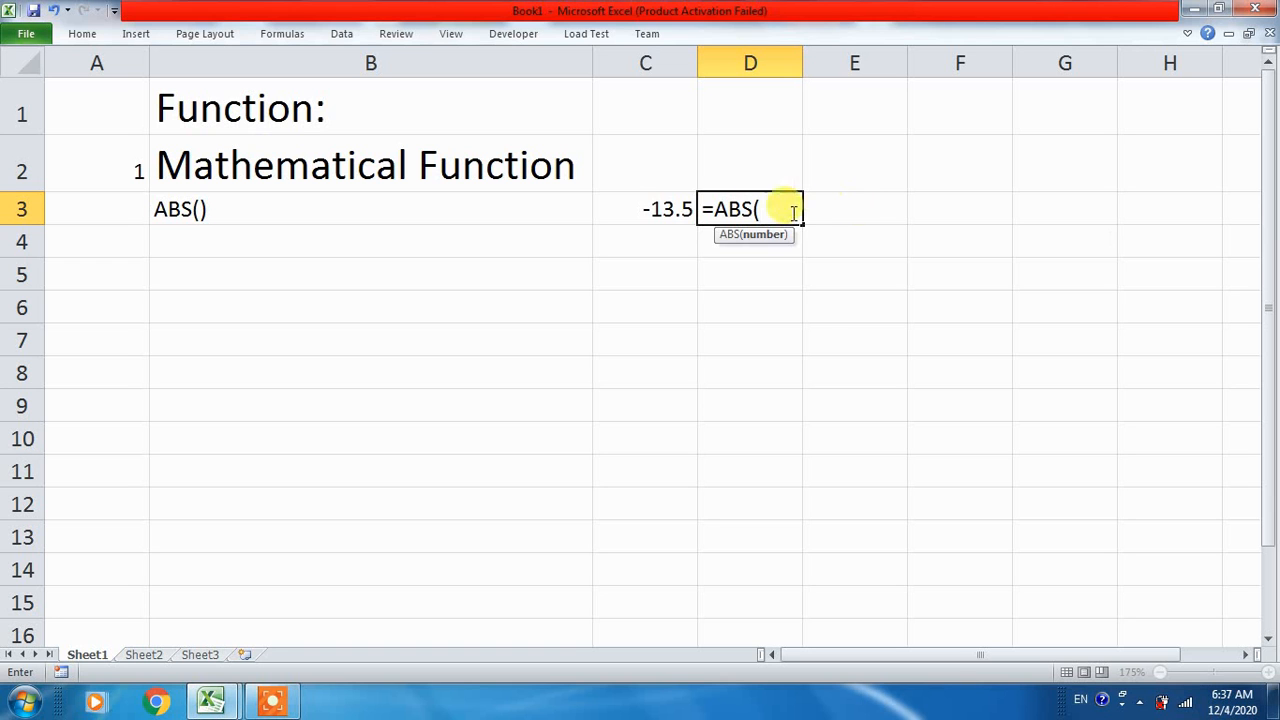
{"action": "left_click", "coordinate": [634, 212]}
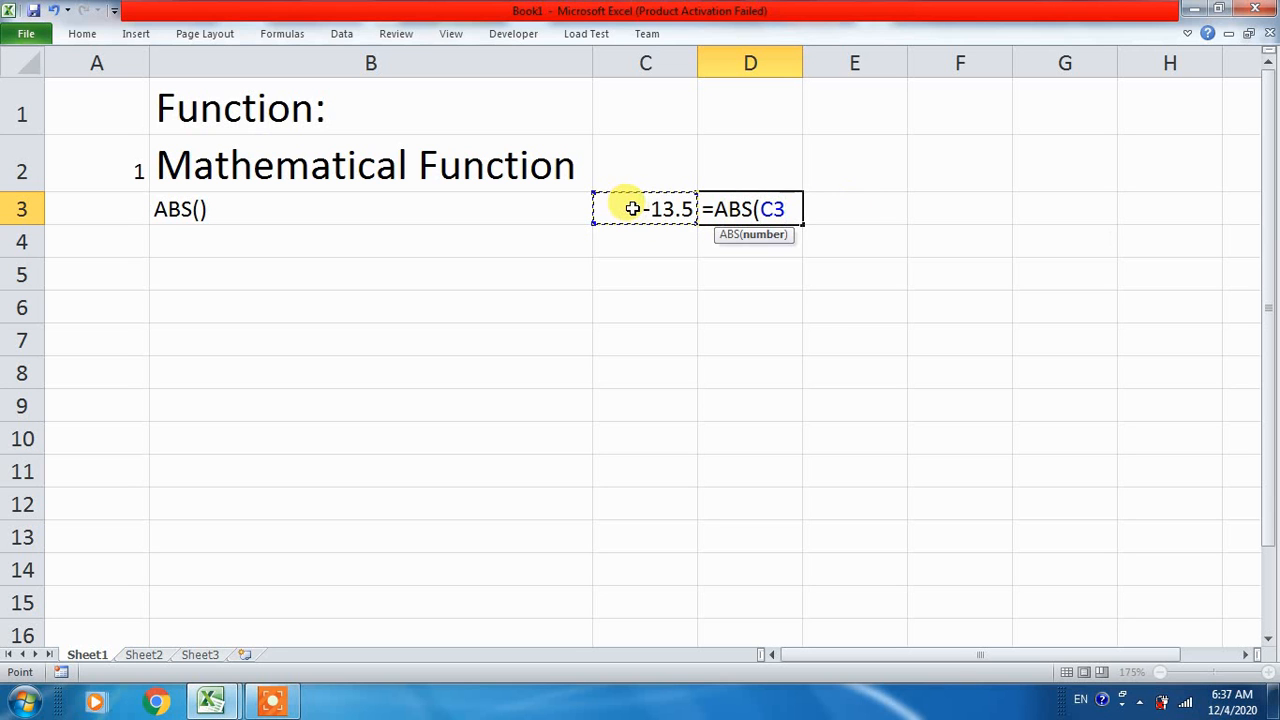
{"action": "type", "text": ")"}
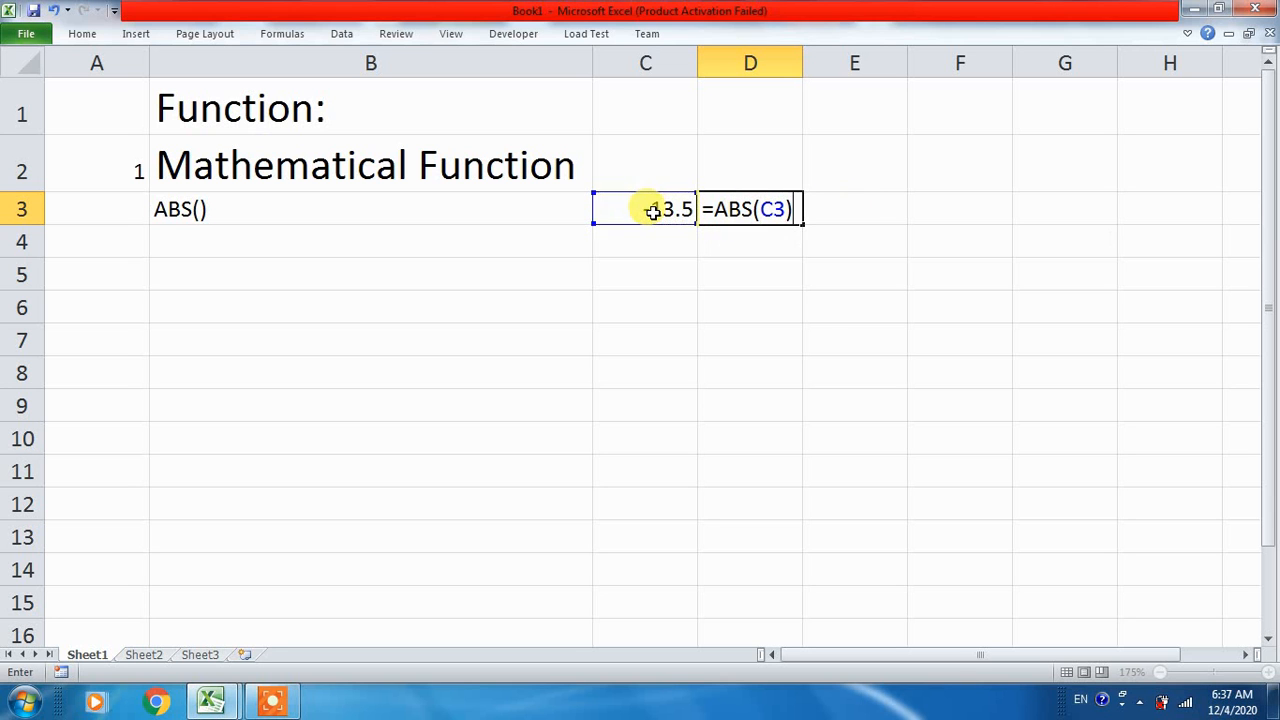
{"action": "key", "text": "Return"}
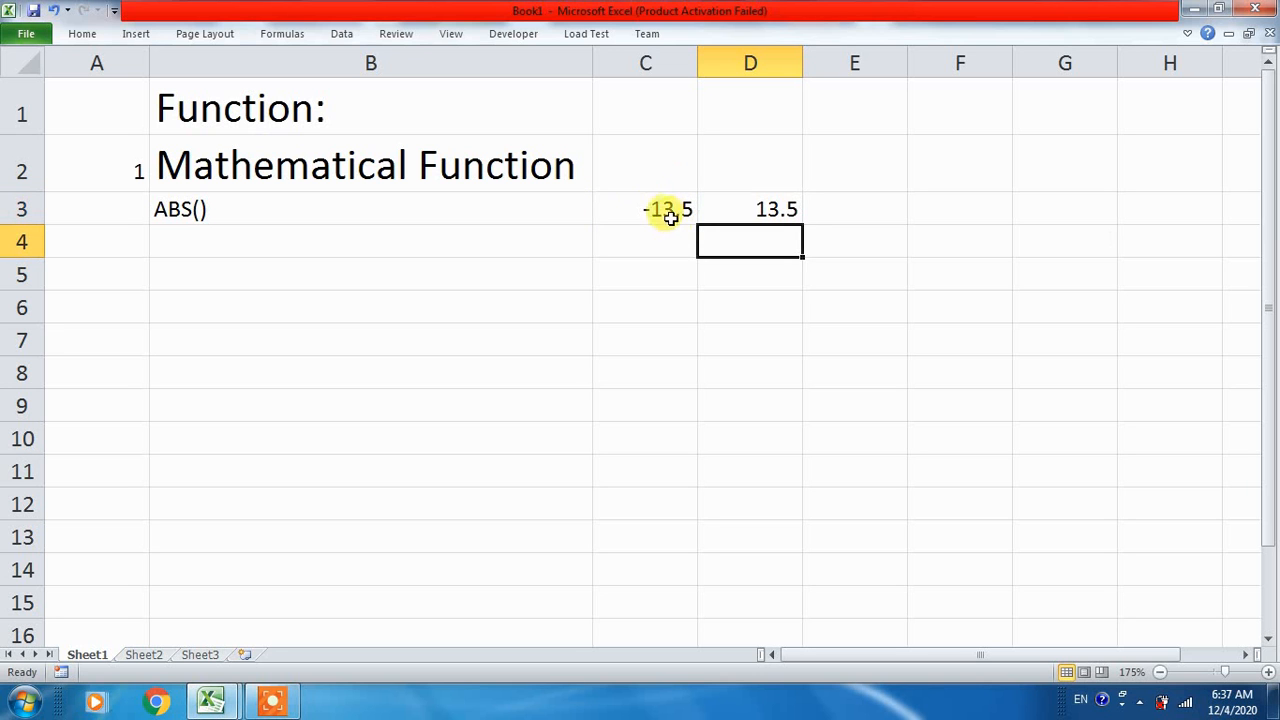
{"action": "left_click", "coordinate": [656, 211]}
{"action": "left_click", "coordinate": [750, 211]}
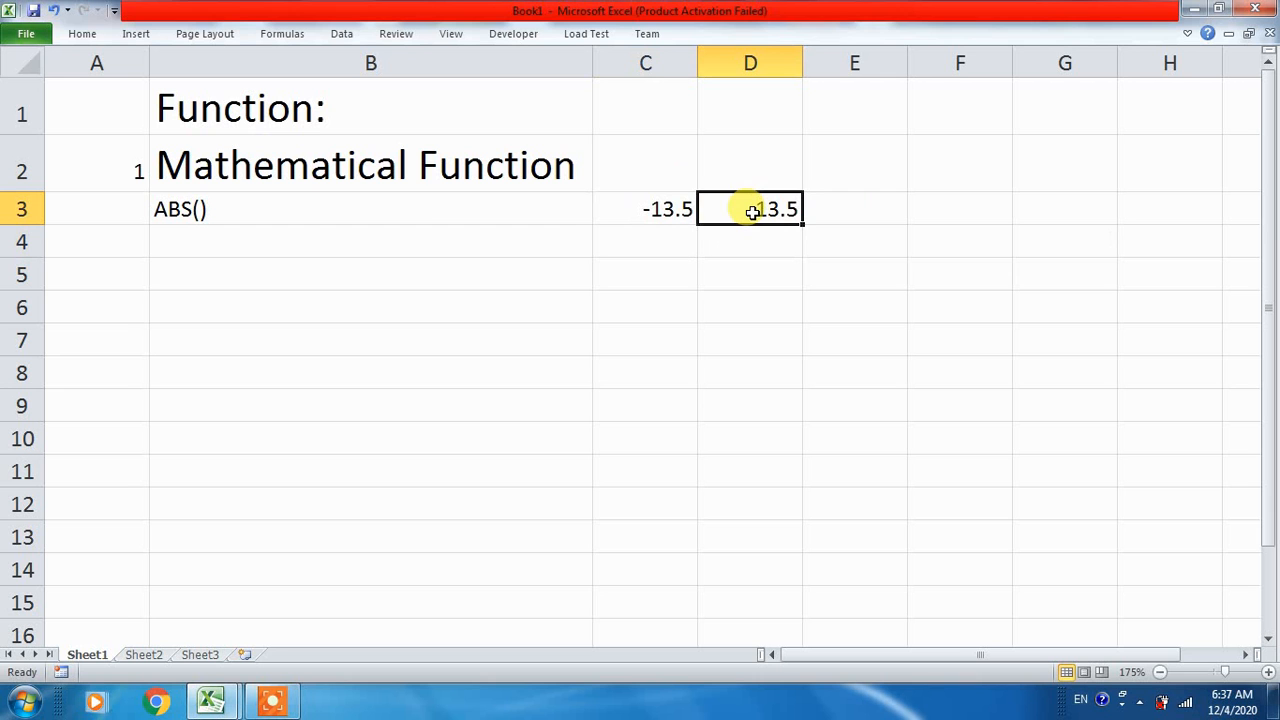
- Label the ABS() row A in cell A3 and the row below it B in cell A4
{"action": "left_click", "coordinate": [114, 217]}
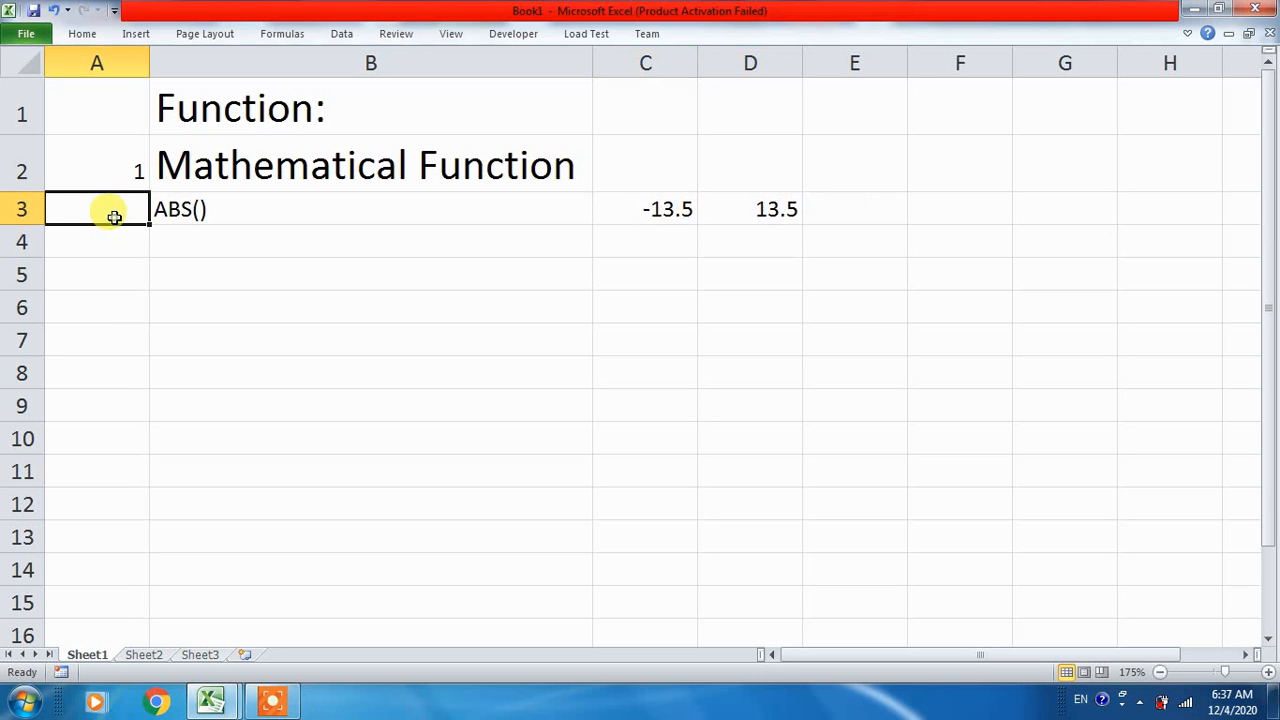
{"action": "type", "text": "A"}
{"action": "left_click", "coordinate": [206, 211]}
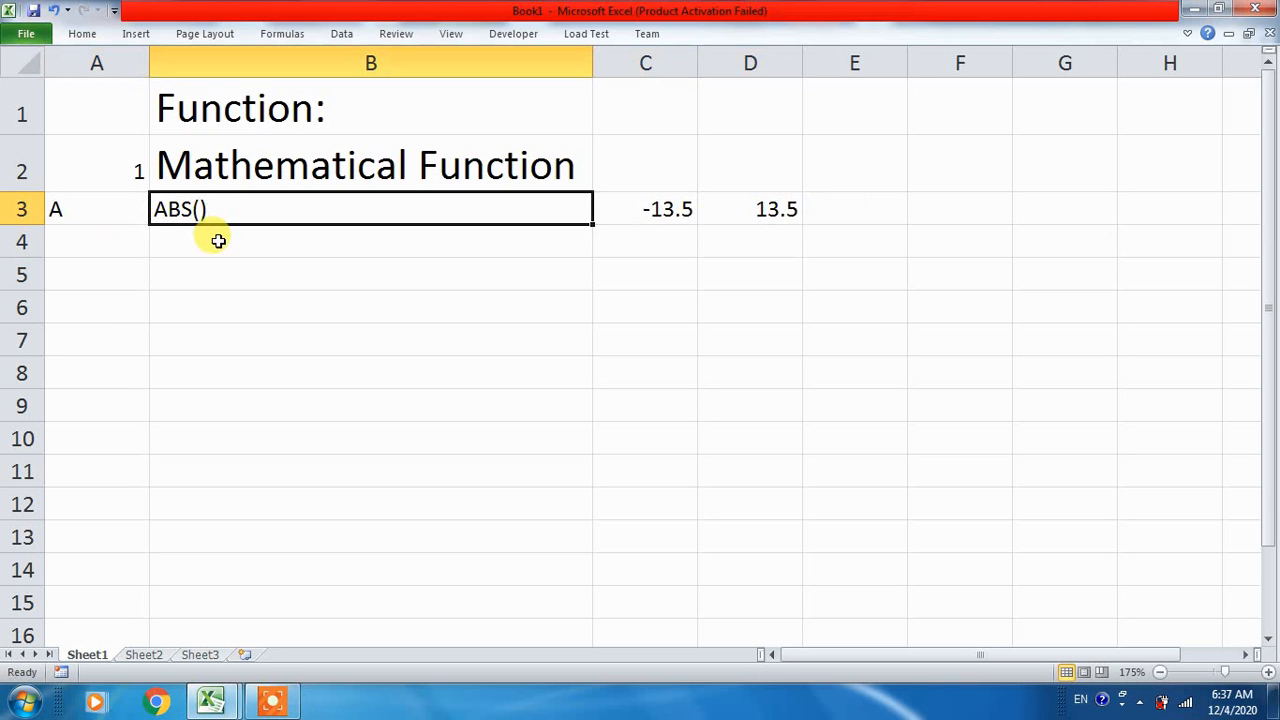
{"action": "left_click", "coordinate": [129, 240]}
{"action": "type", "text": "B"}
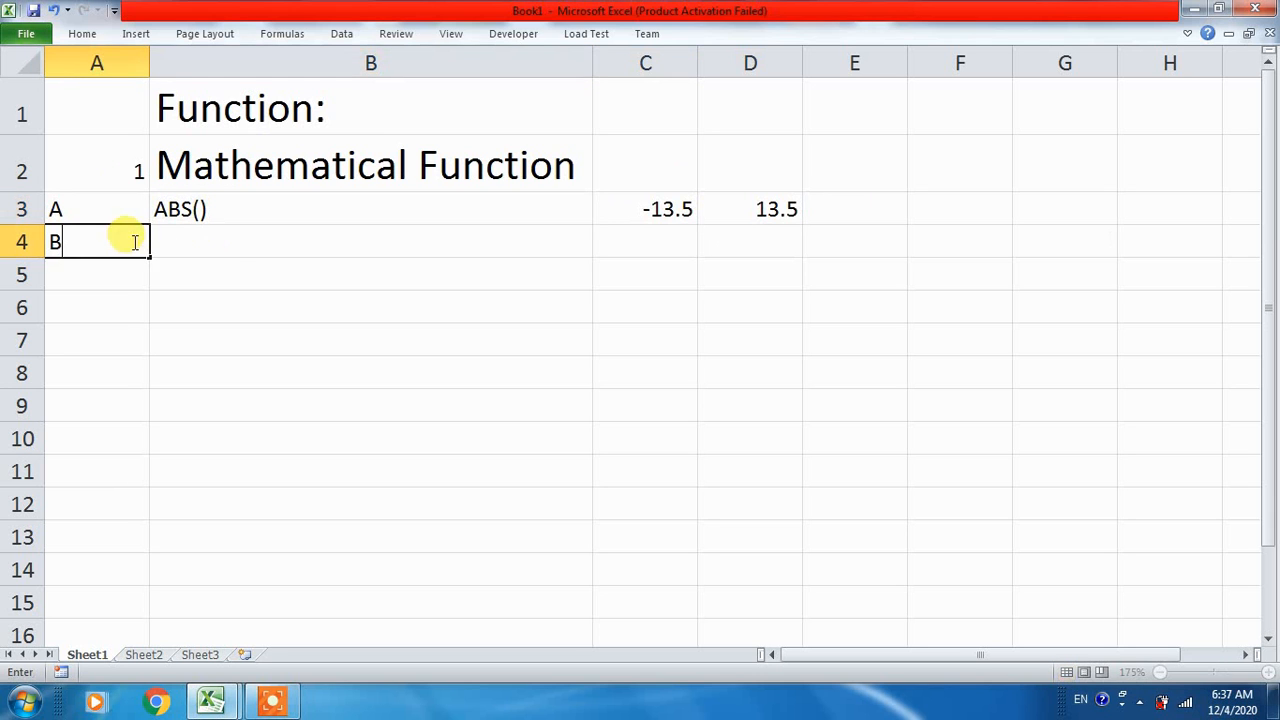
- Enter the function name INT() as text in cell B4, beside the B label
{"action": "left_click", "coordinate": [236, 251]}
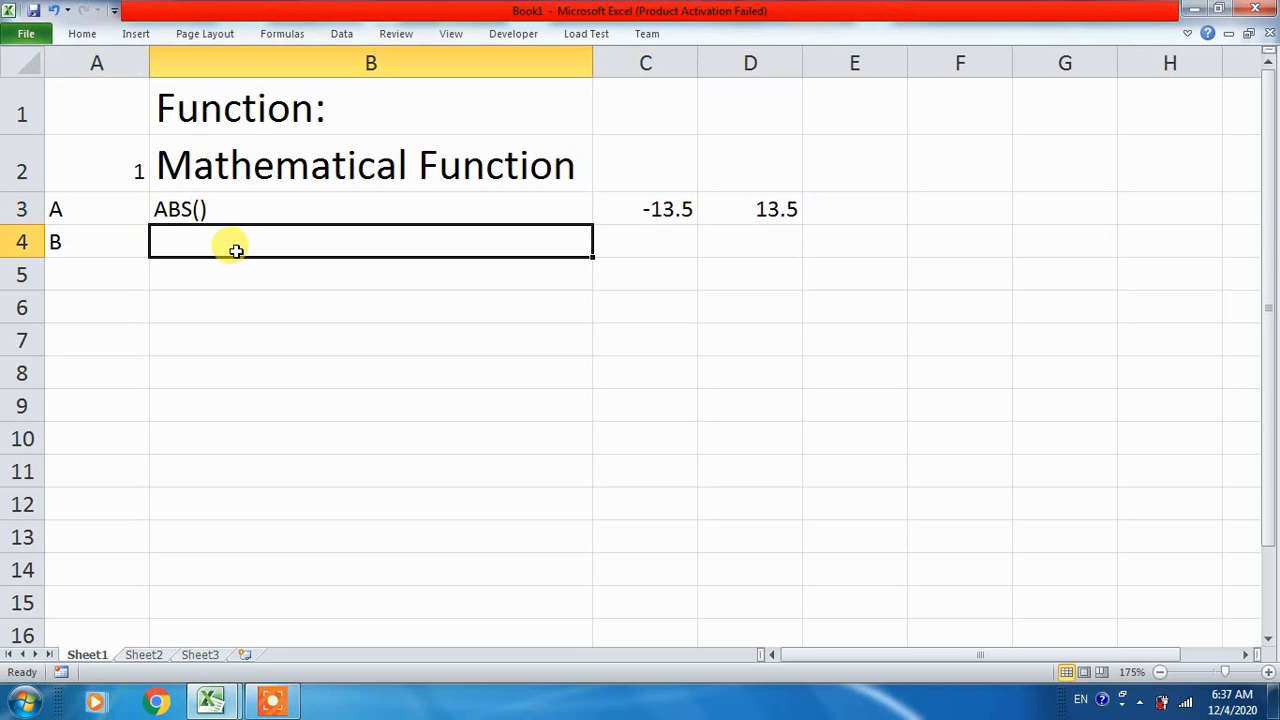
{"action": "type", "text": "INT()"}
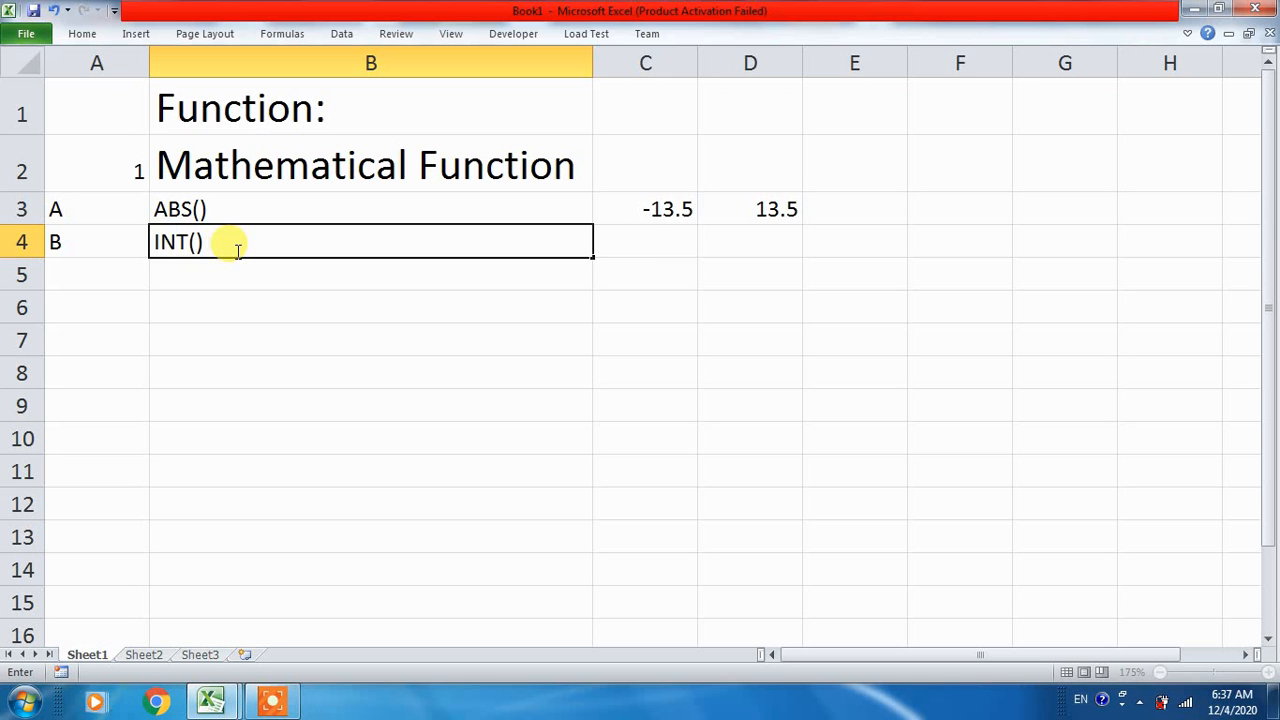
{"action": "key", "text": "Return"}
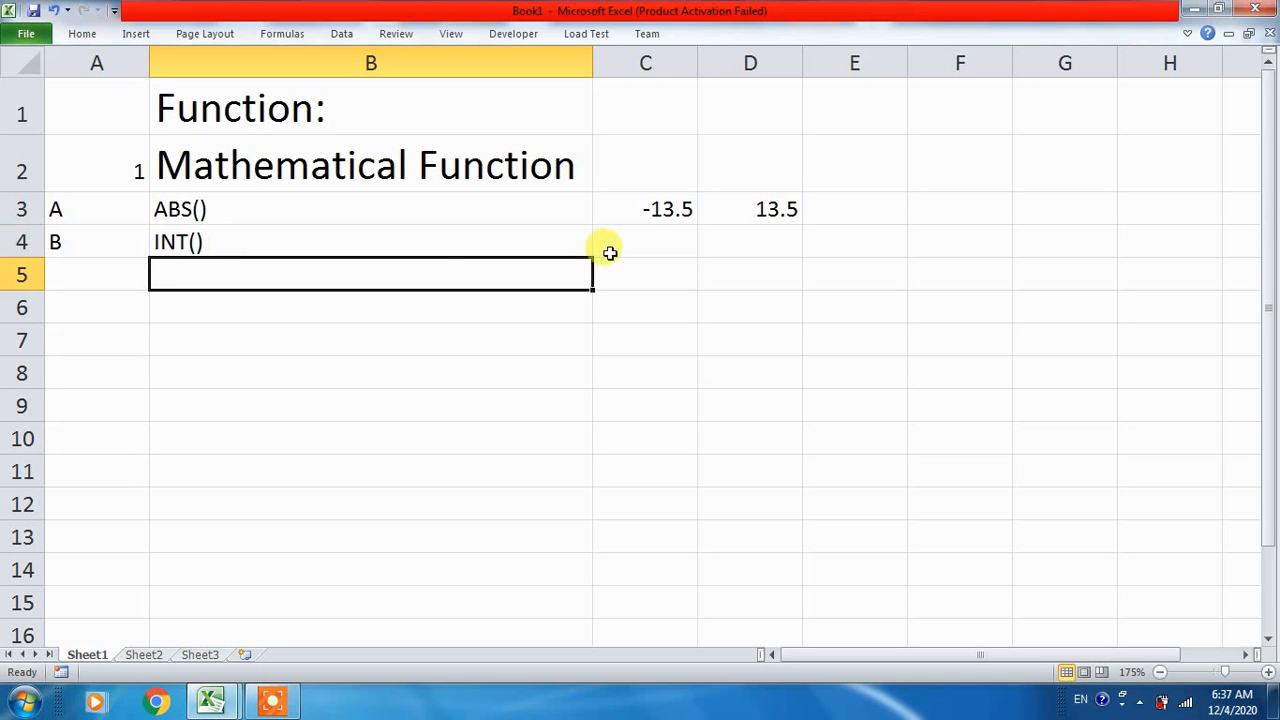
- Enter the sample value 13.5 in cell C4, next to the INT() label
{"action": "left_click", "coordinate": [647, 241]}
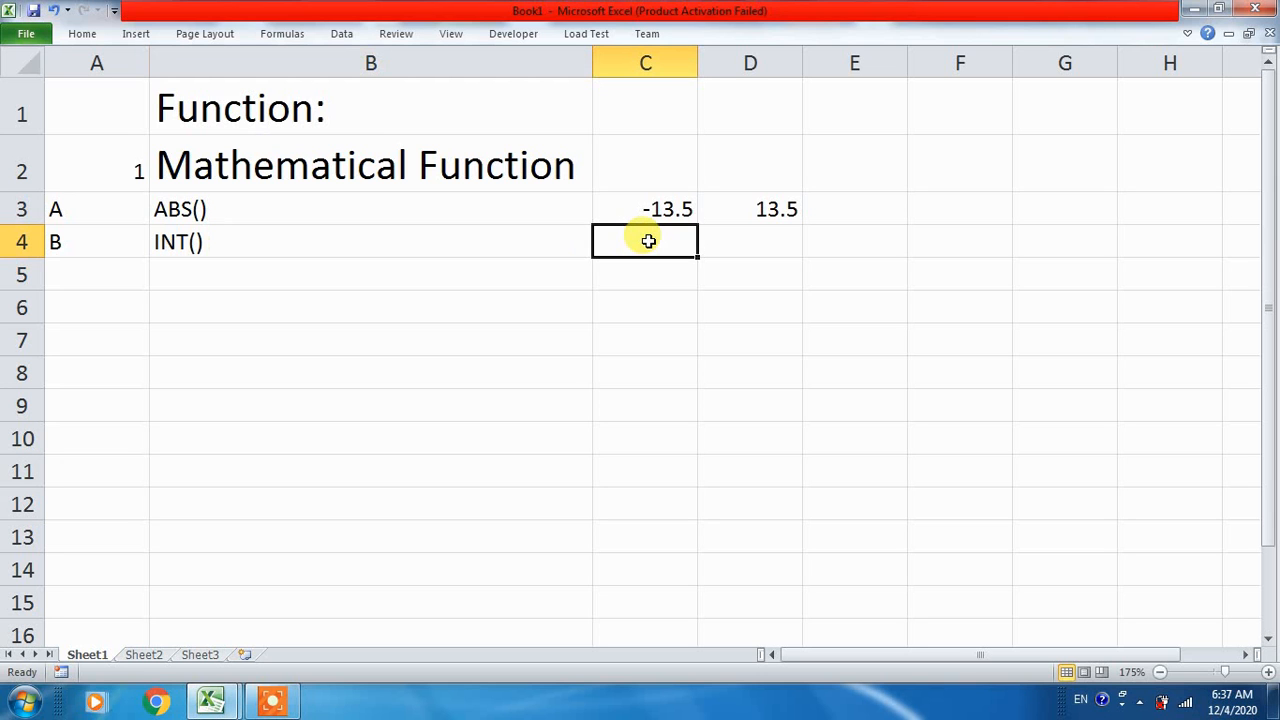
{"action": "type", "text": "13"}
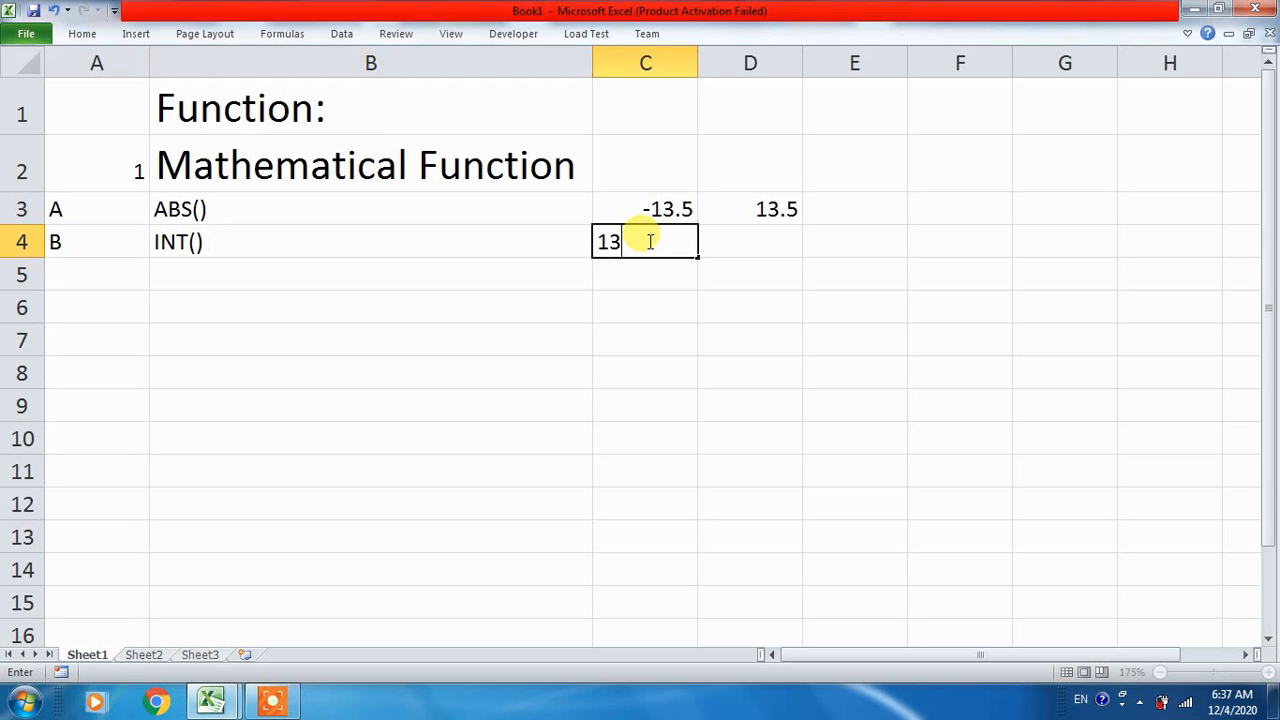
{"action": "type", "text": ".5"}
{"action": "key", "text": "Return"}
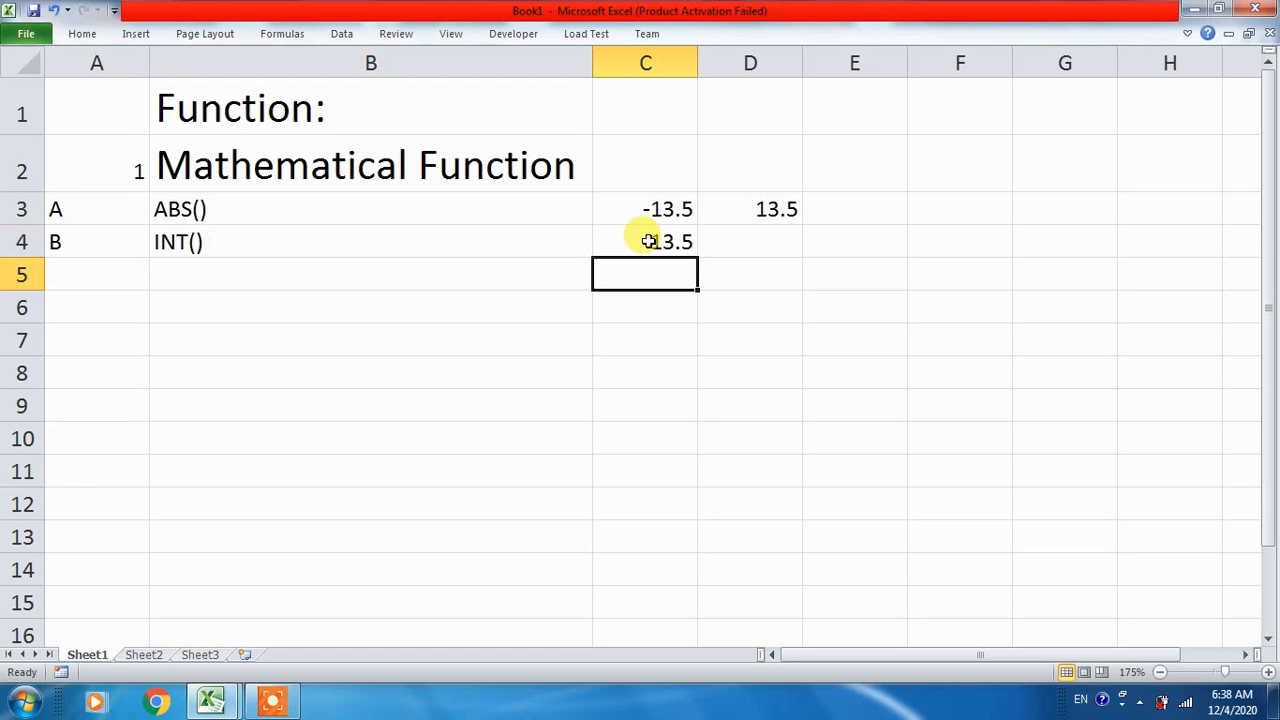
{"action": "left_click", "coordinate": [648, 241]}
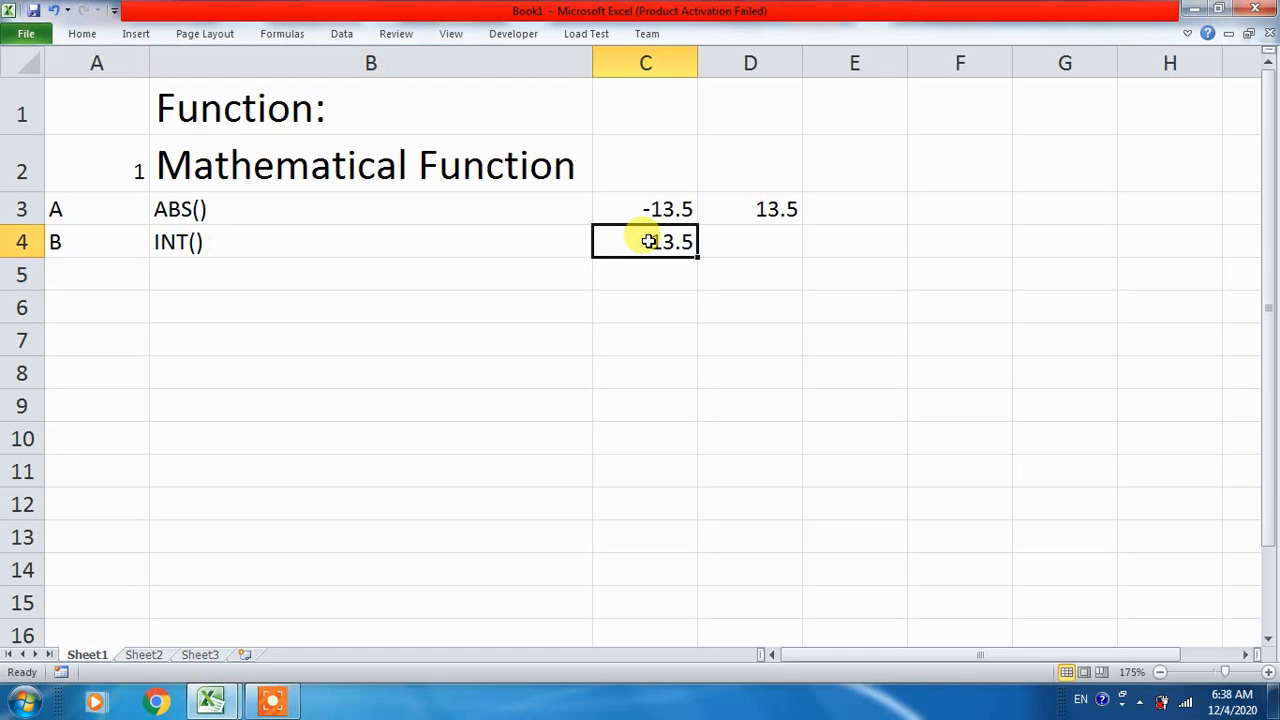
- Enter the formula =INT(C4) in cell D4 to return the integer part of the sample value
{"action": "left_click", "coordinate": [757, 241]}
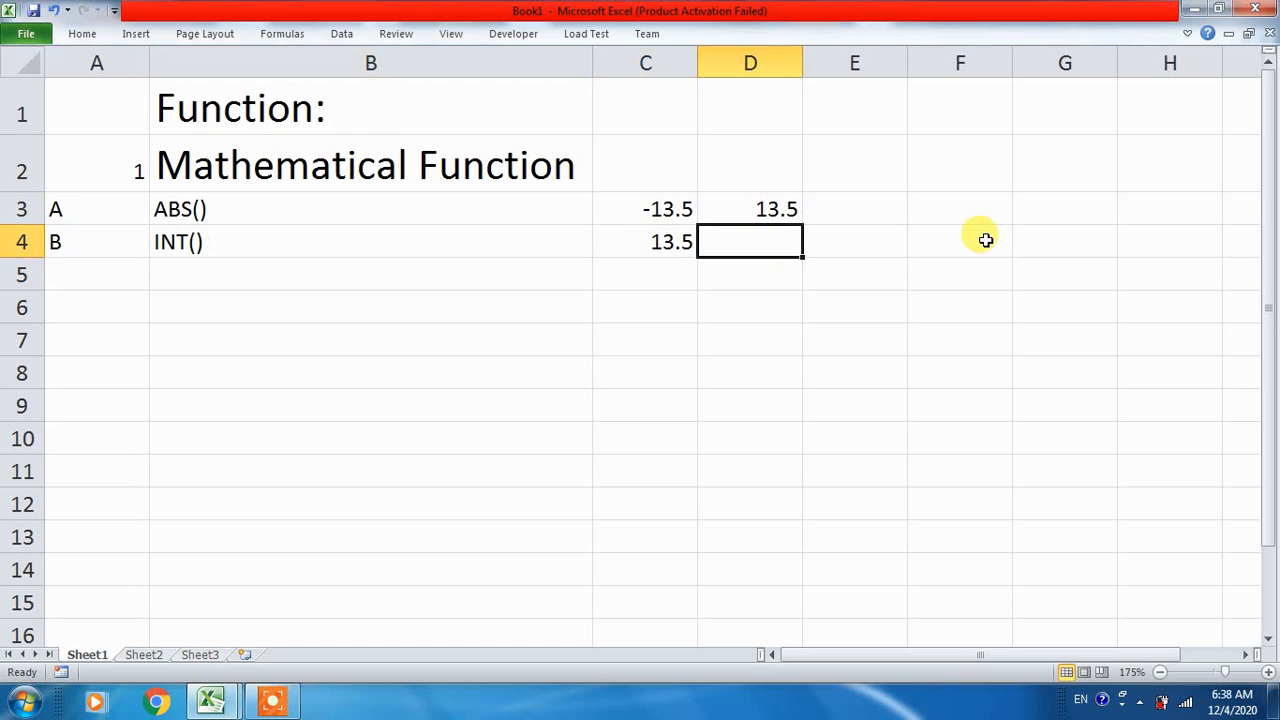
{"action": "type", "text": "=INT("}
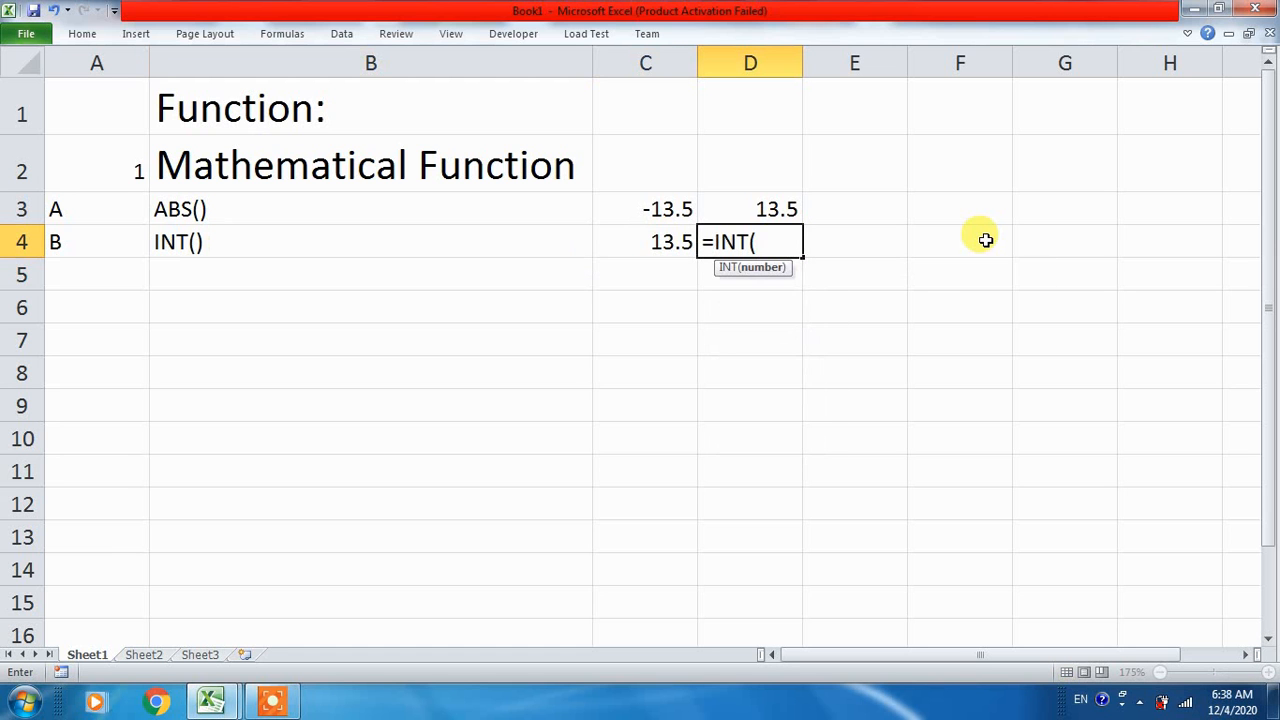
{"action": "left_click", "coordinate": [638, 242]}
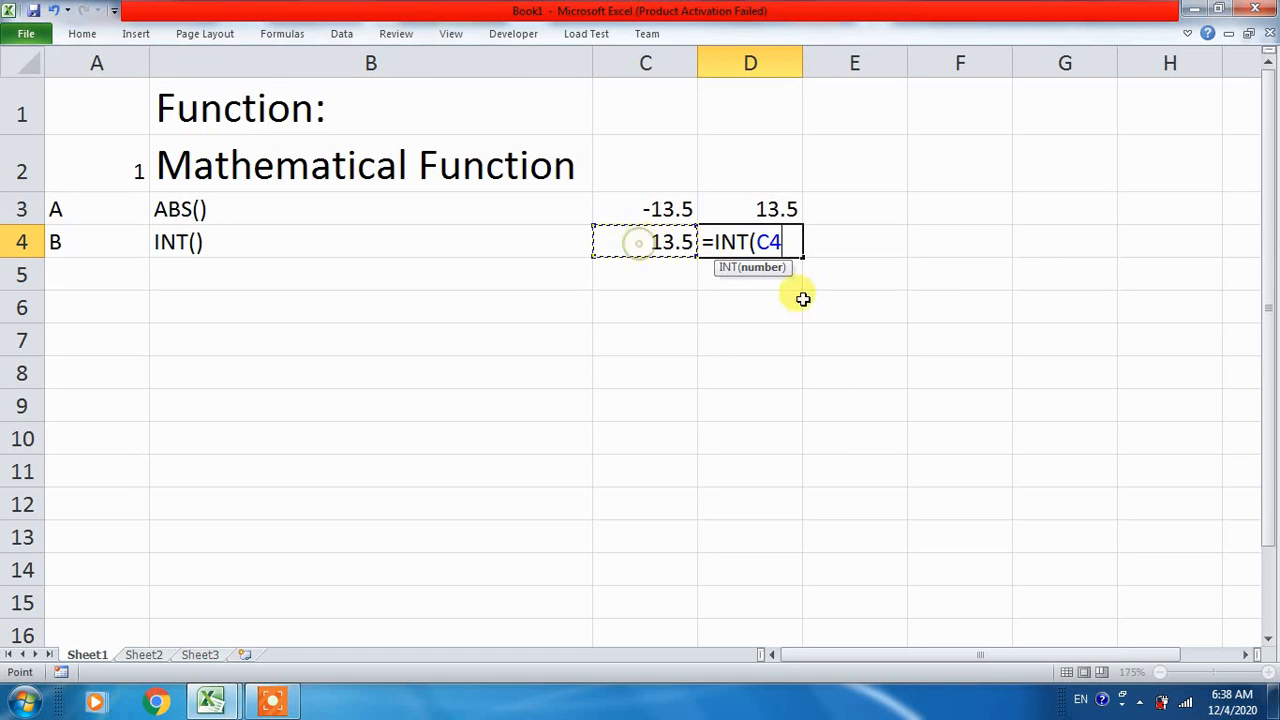
{"action": "type", "text": ")"}
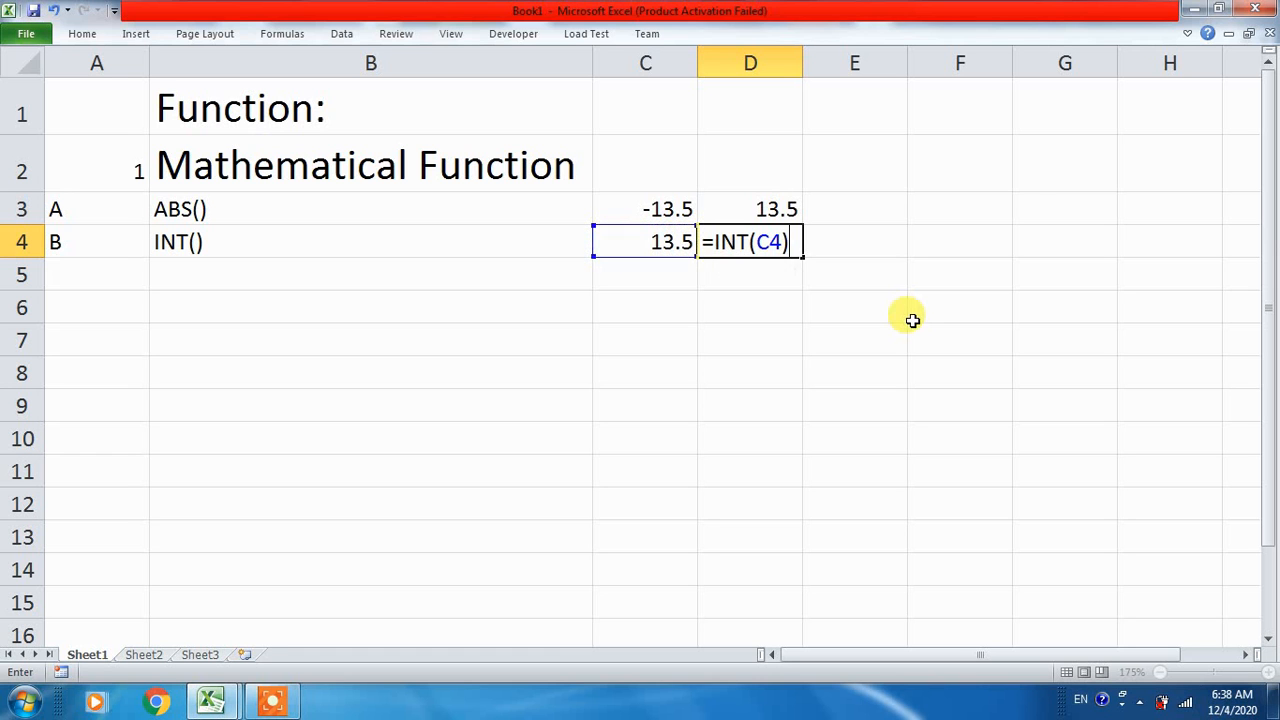
{"action": "key", "text": "Return"}
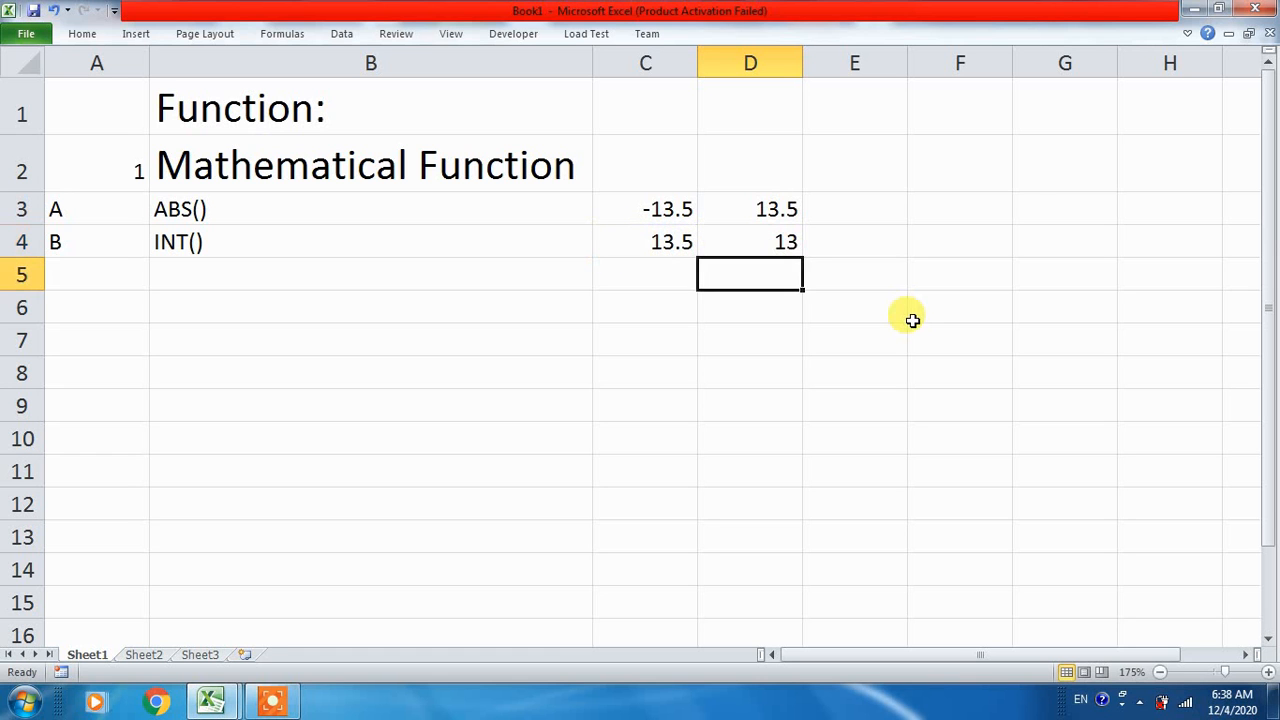
{"action": "left_click", "coordinate": [752, 244]}
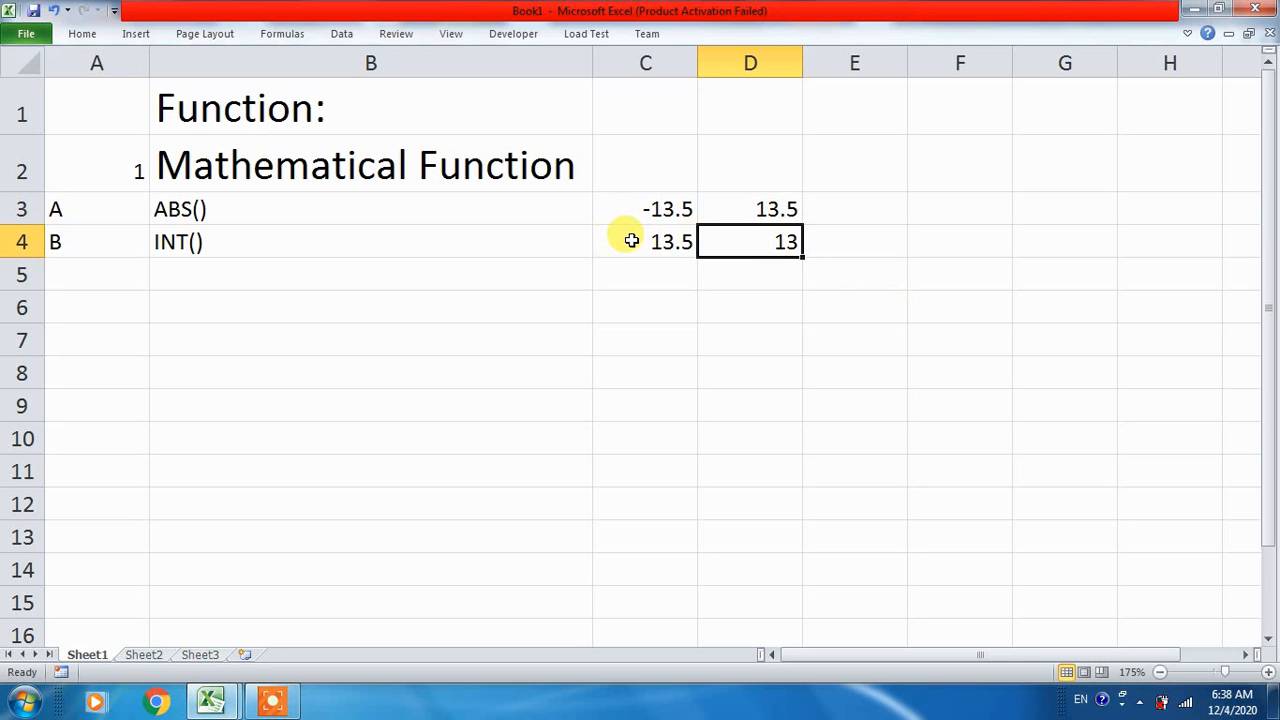
- Add the next list entry in row 5, with the label C in A5 and the function name Mod() in B5
{"action": "left_click", "coordinate": [101, 271]}
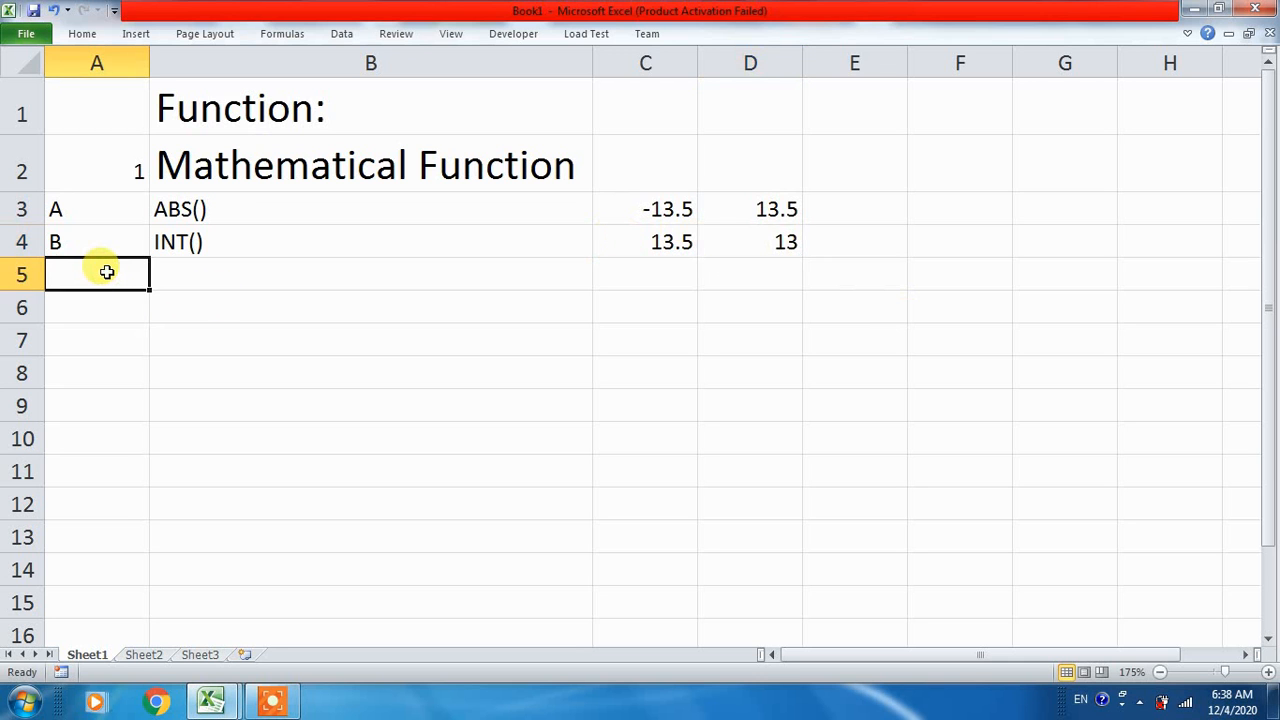
{"action": "type", "text": "C"}
{"action": "left_click", "coordinate": [195, 271]}
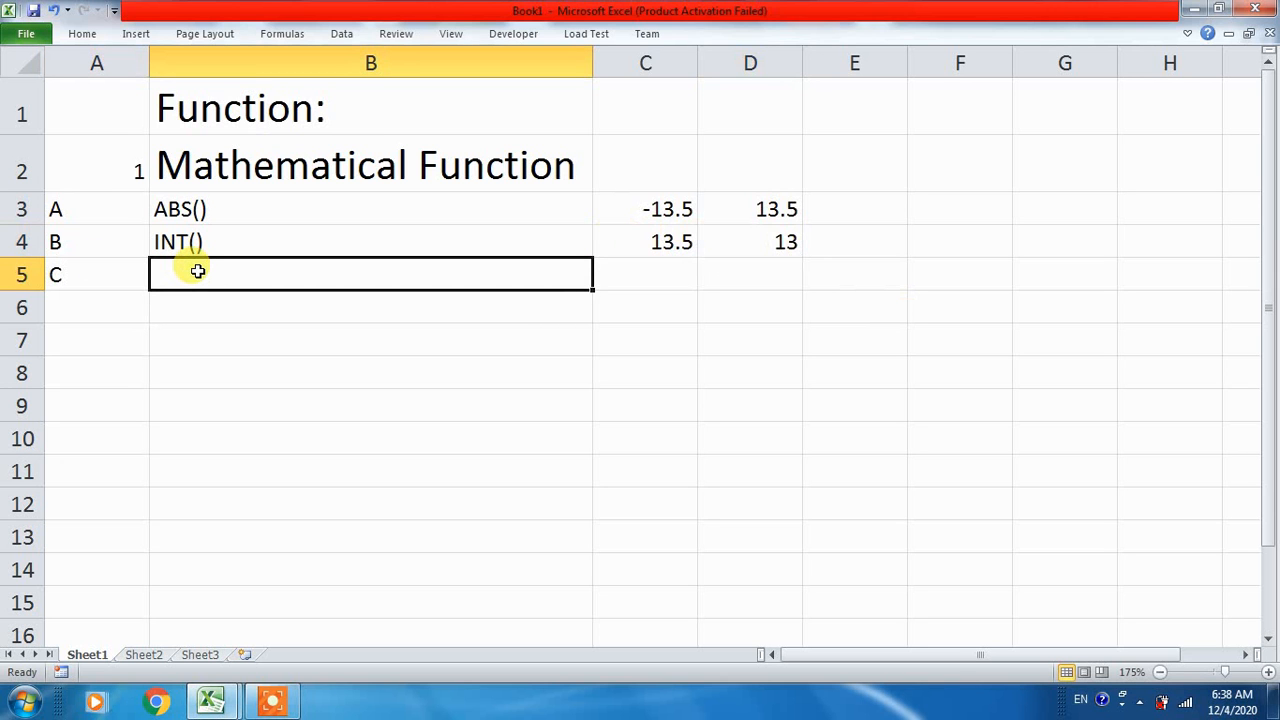
{"action": "type", "text": "Mode"}
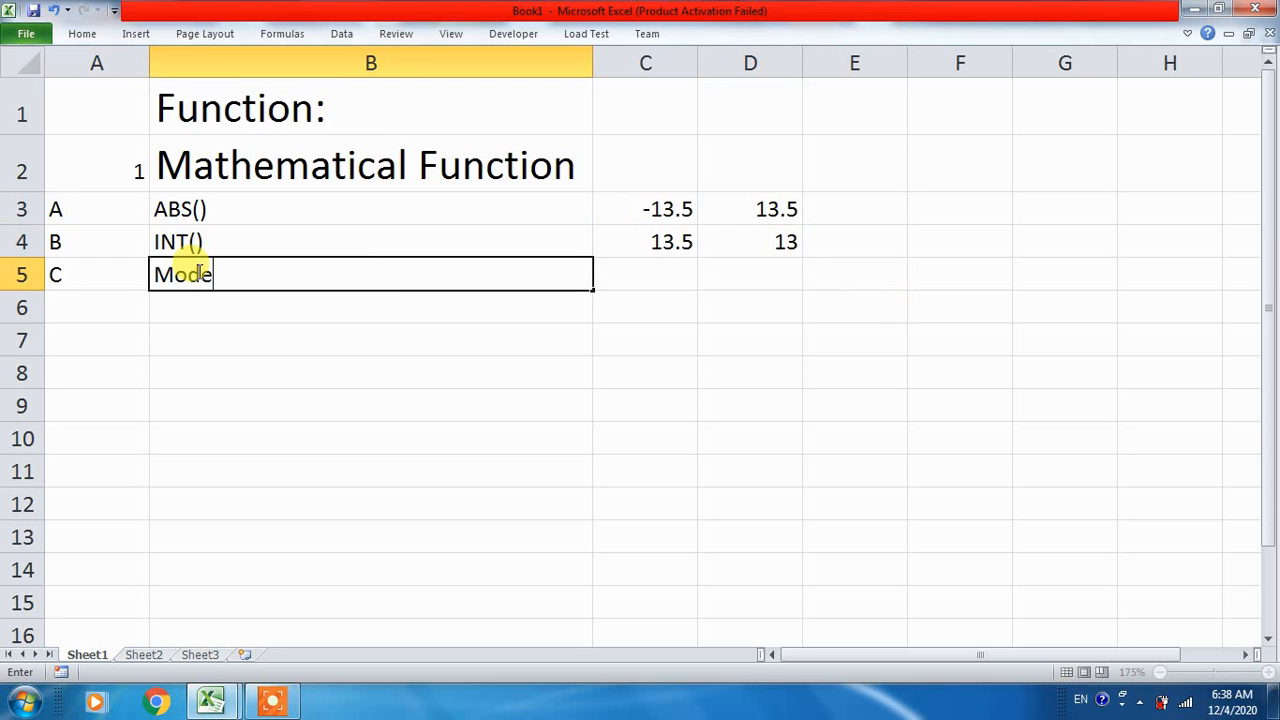
{"action": "key", "text": "BackSpace"}
{"action": "type", "text": "()"}
{"action": "key", "text": "Return"}
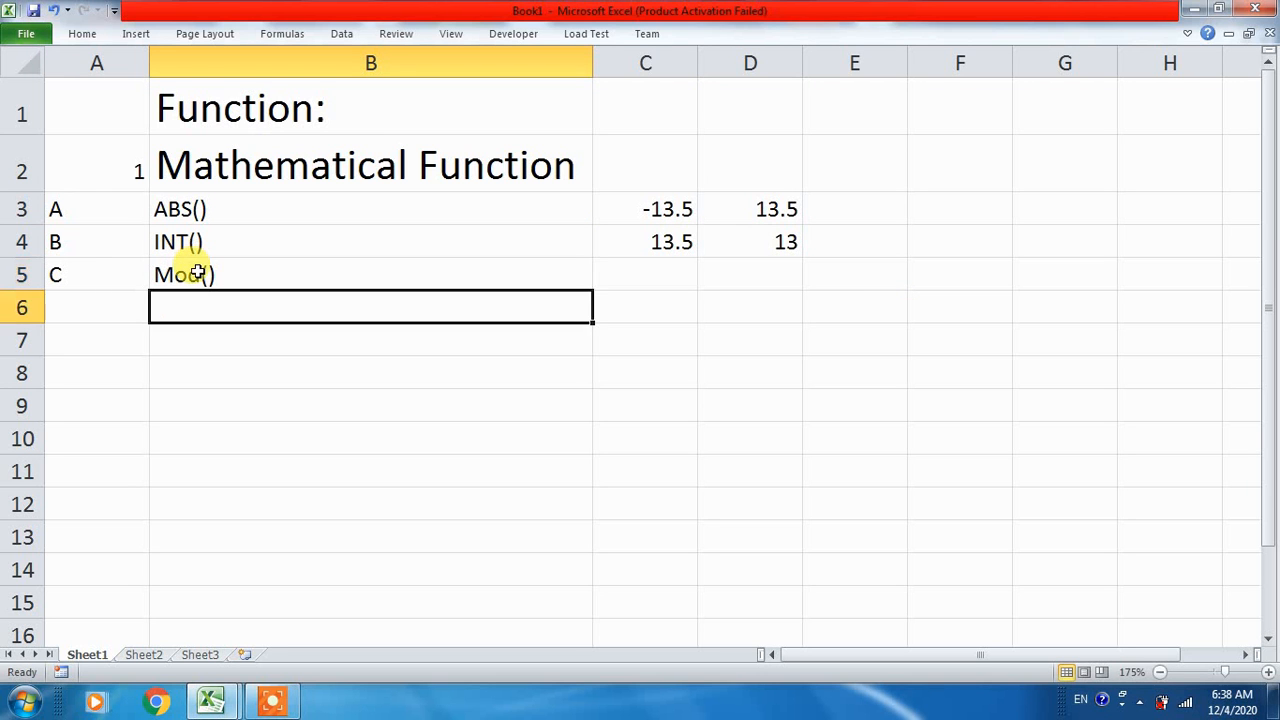
- Enter the formula =MOD(15,5) in cell C5, beside the Mod() label
{"action": "left_click", "coordinate": [611, 303]}
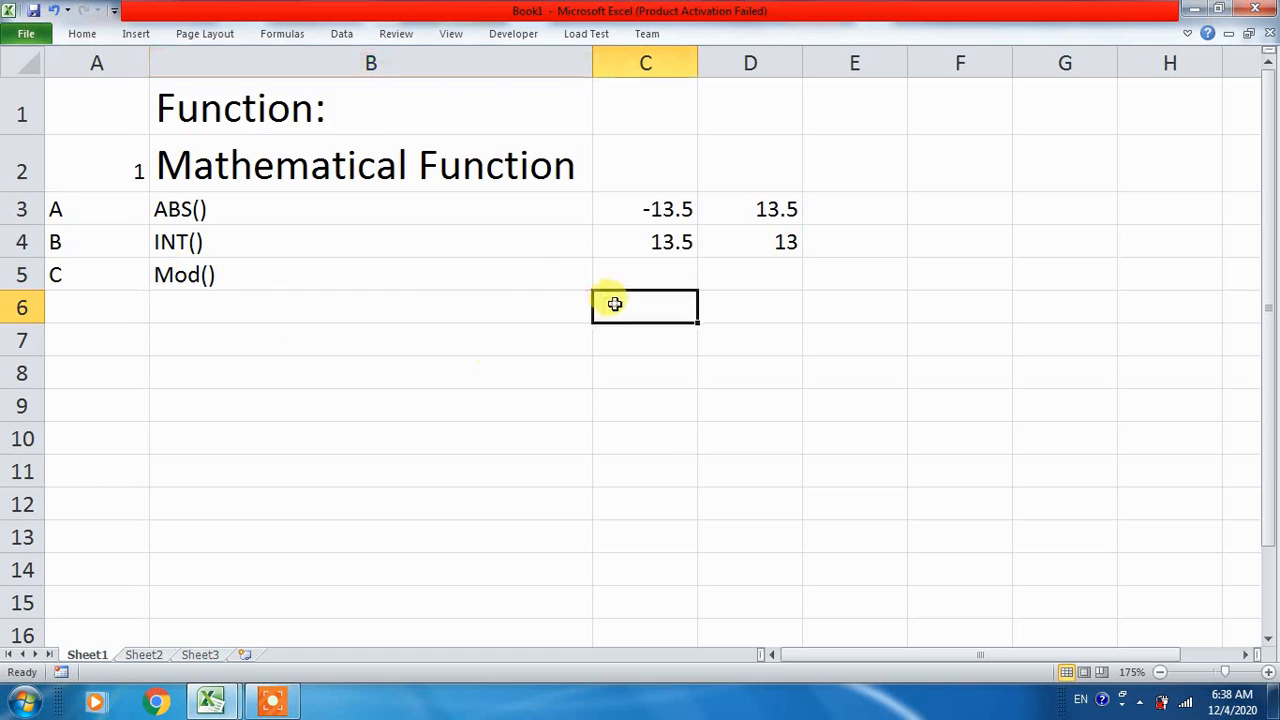
{"action": "left_click", "coordinate": [620, 281]}
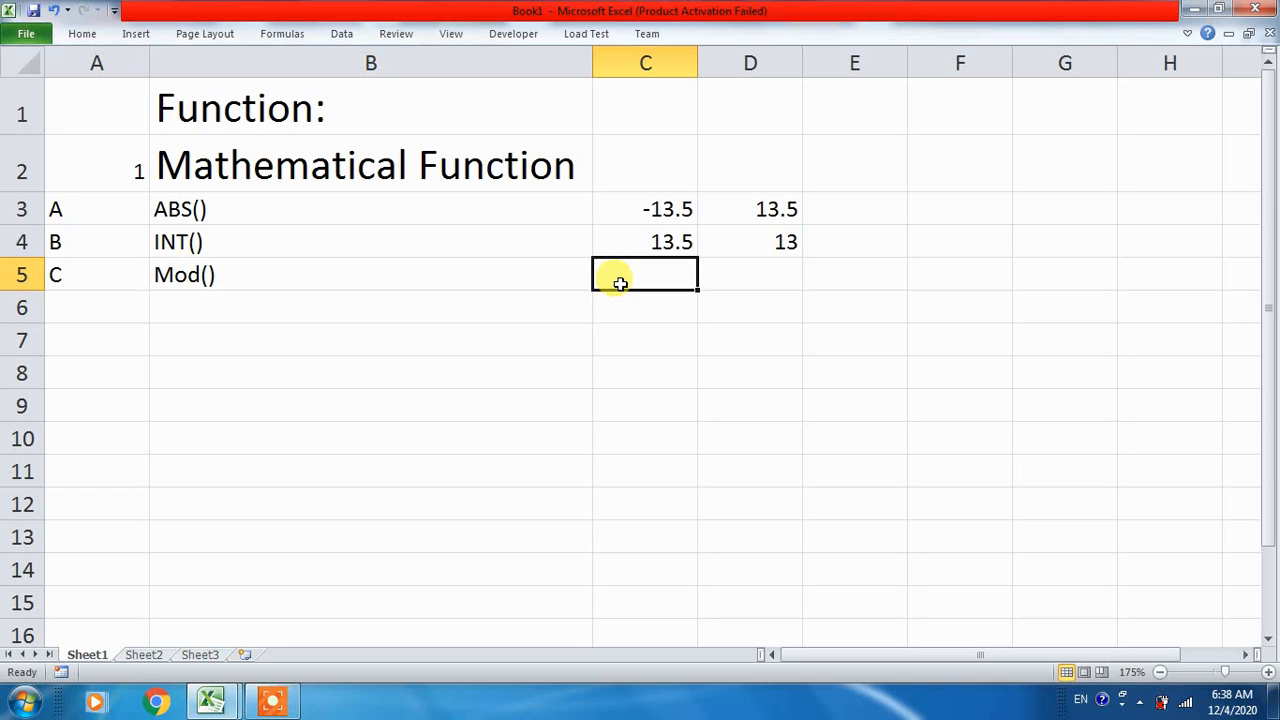
{"action": "left_click", "coordinate": [345, 273]}
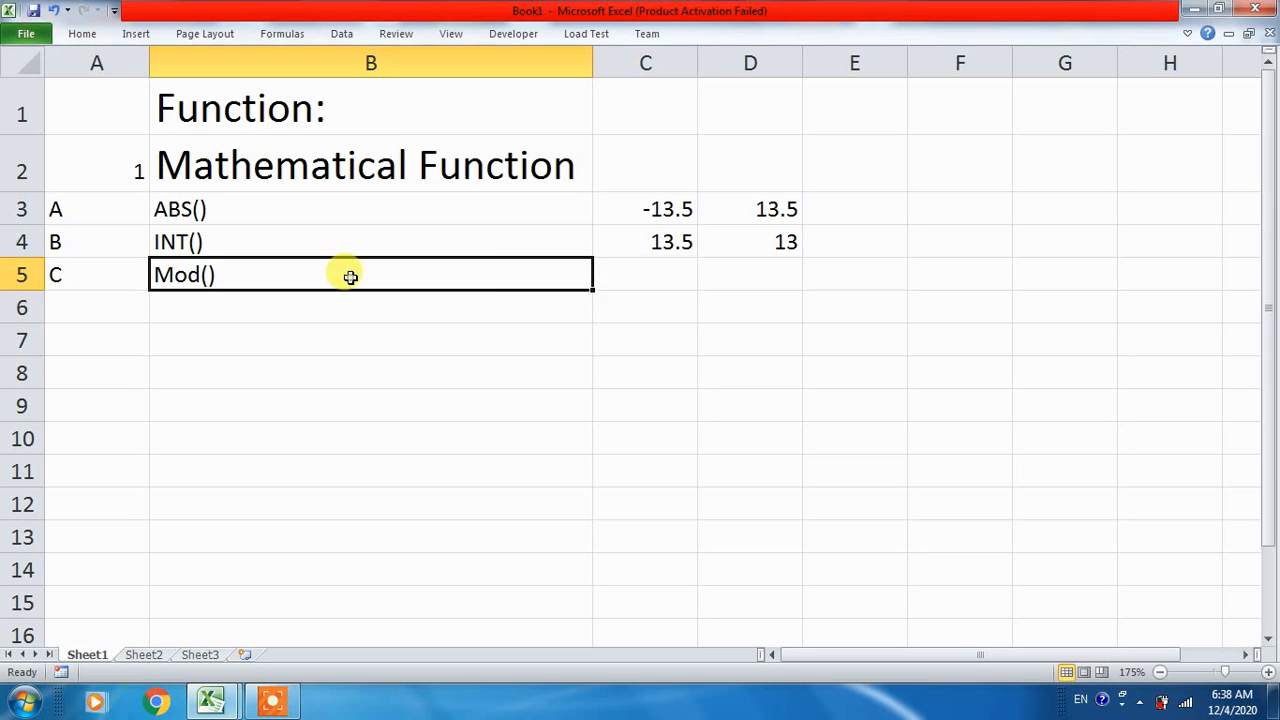
{"action": "left_click", "coordinate": [645, 282]}
{"action": "type", "text": "="}
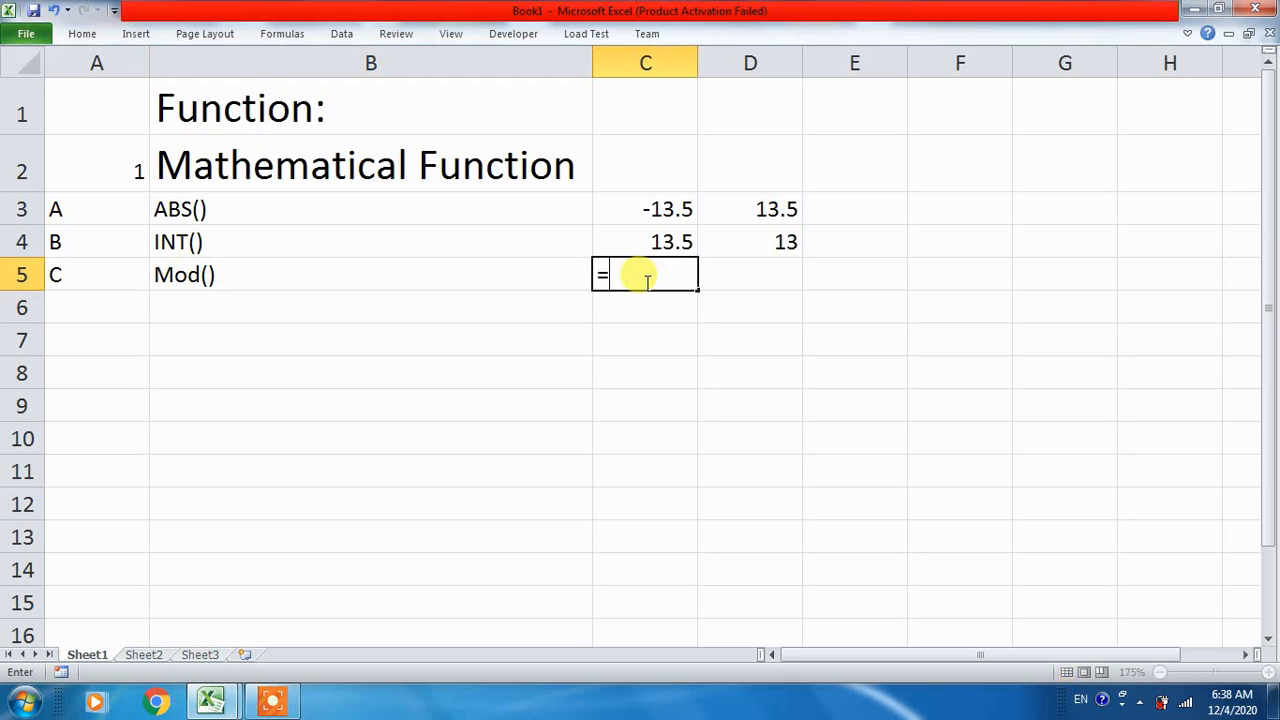
{"action": "type", "text": "mod"}
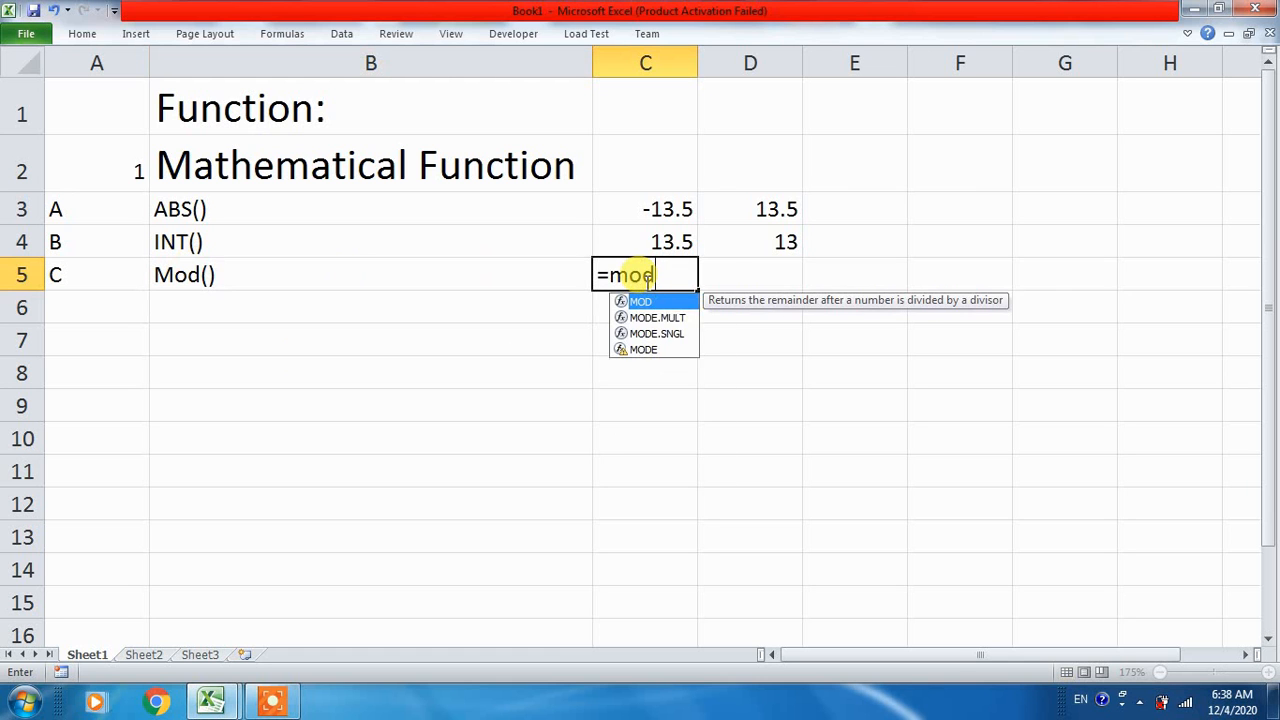
{"action": "key", "text": "Tab"}
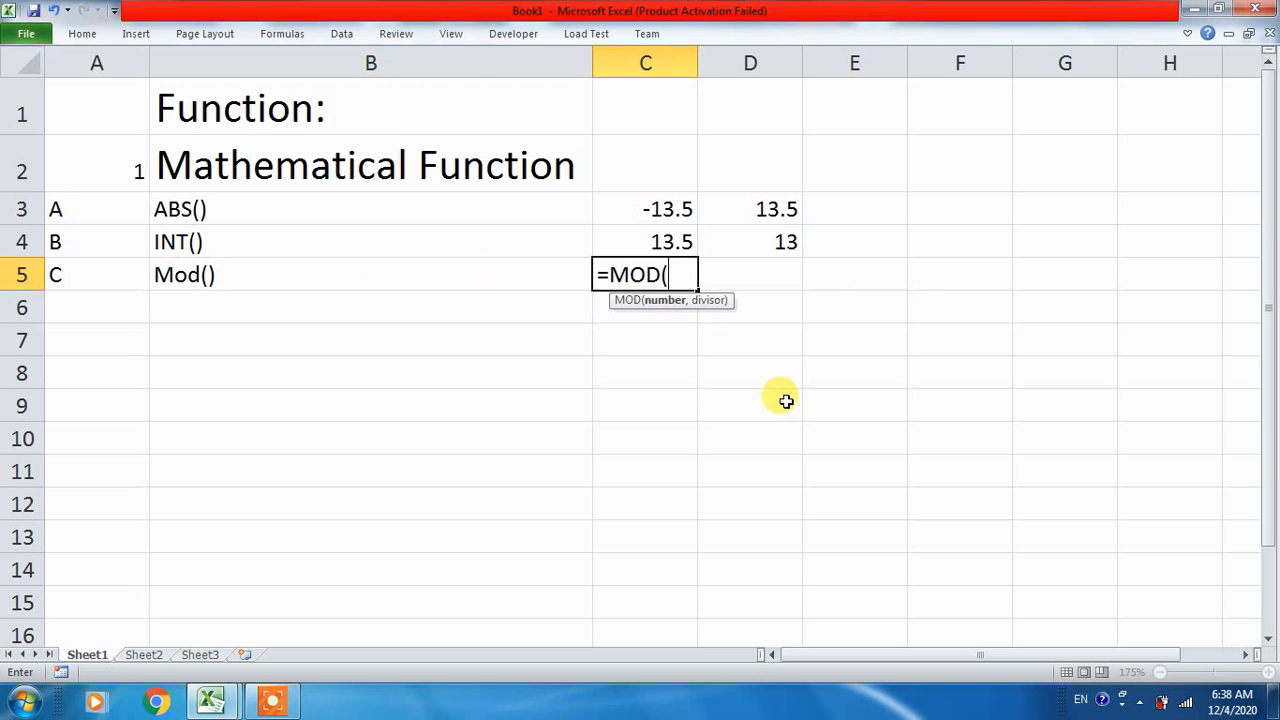
{"action": "type", "text": "15,"}
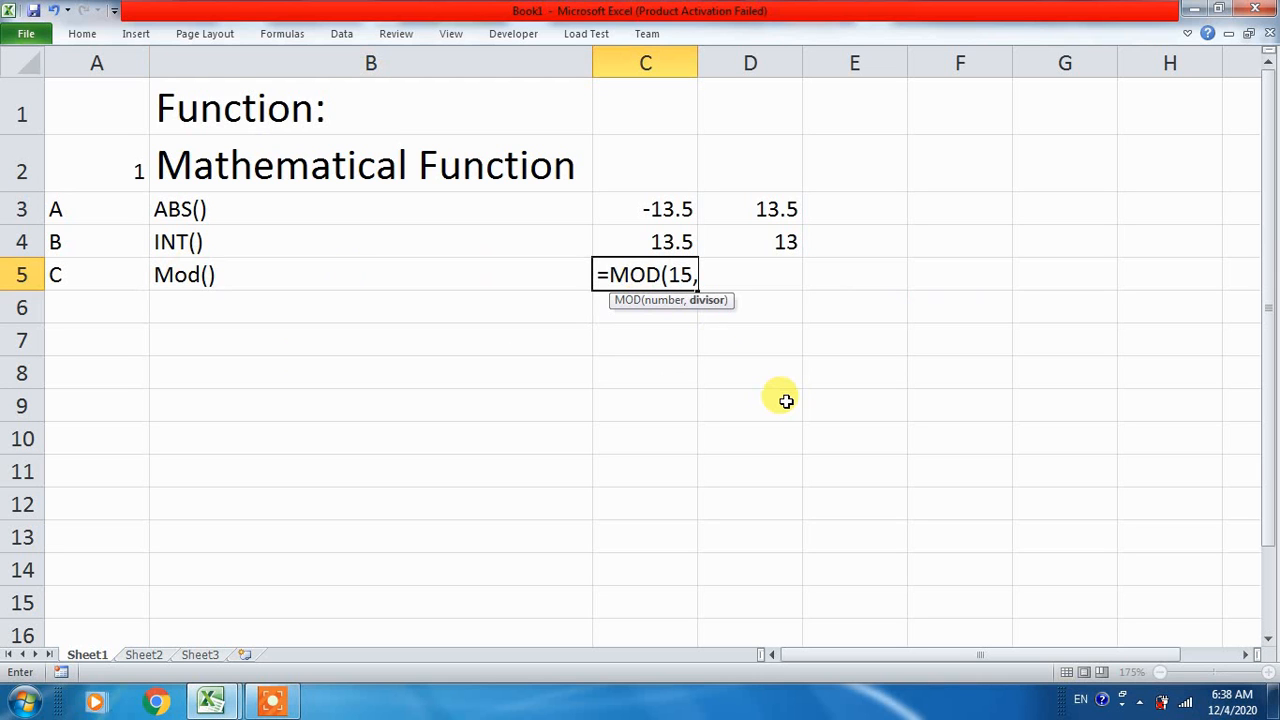
{"action": "type", "text": "5)"}
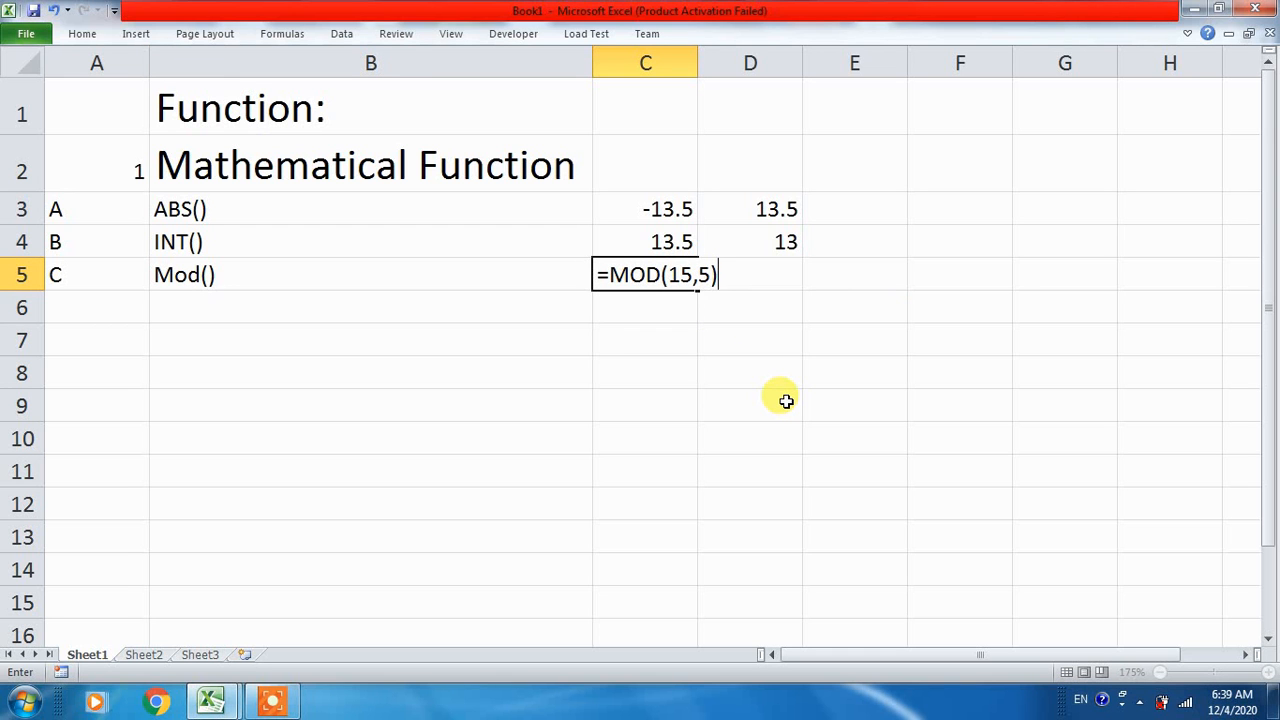
{"action": "key", "text": "Return"}
- Edit the MOD formula in cell C5 to use 13 as the number and 2 as the divisor
{"action": "key", "text": "Up"}
{"action": "key", "text": "F2"}
{"action": "key", "text": "Left"}
{"action": "key", "text": "Left"}
{"action": "key", "text": "Left"}
{"action": "key", "text": "BackSpace"}
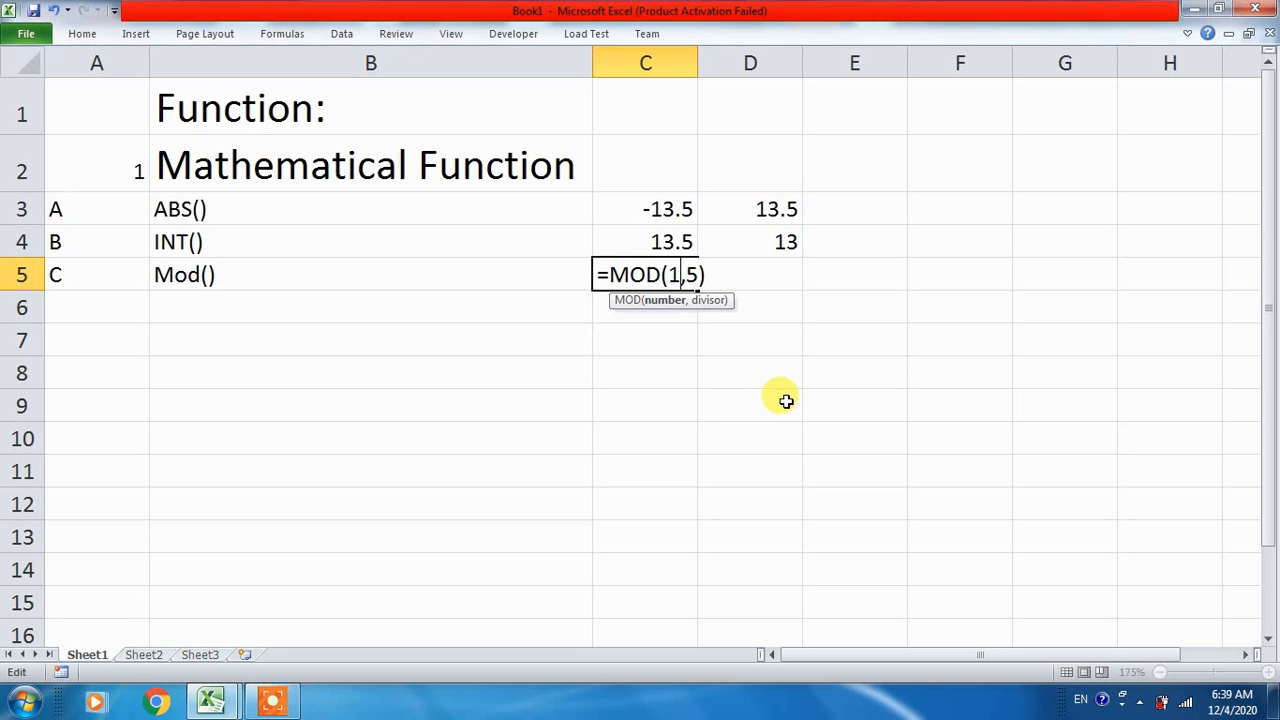
{"action": "type", "text": "3"}
{"action": "key", "text": "Right"}
{"action": "key", "text": "Right"}
{"action": "key", "text": "BackSpace"}
{"action": "type", "text": "2"}
{"action": "key", "text": "Return"}
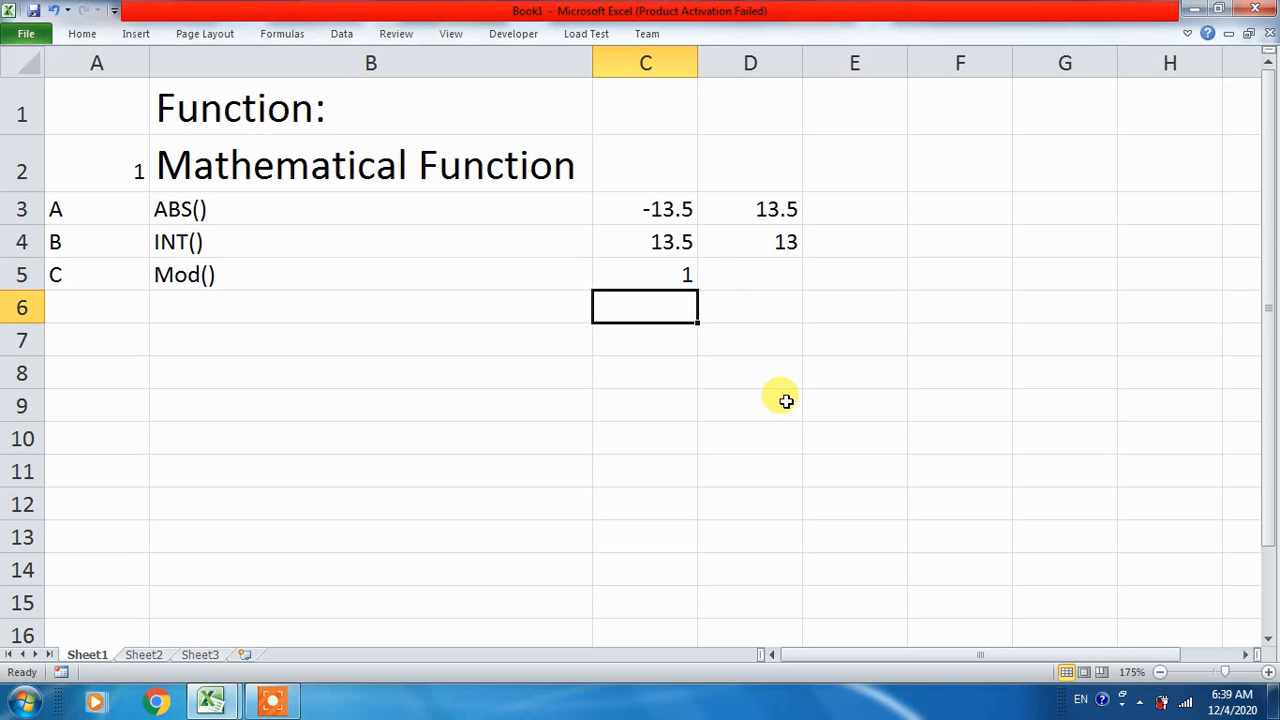
- Turn the formula in cell C5 into literal text by prefixing it with an apostrophe, so it displays as =MOD(13,2)
{"action": "key", "text": "Up"}
{"action": "key", "text": "F2"}
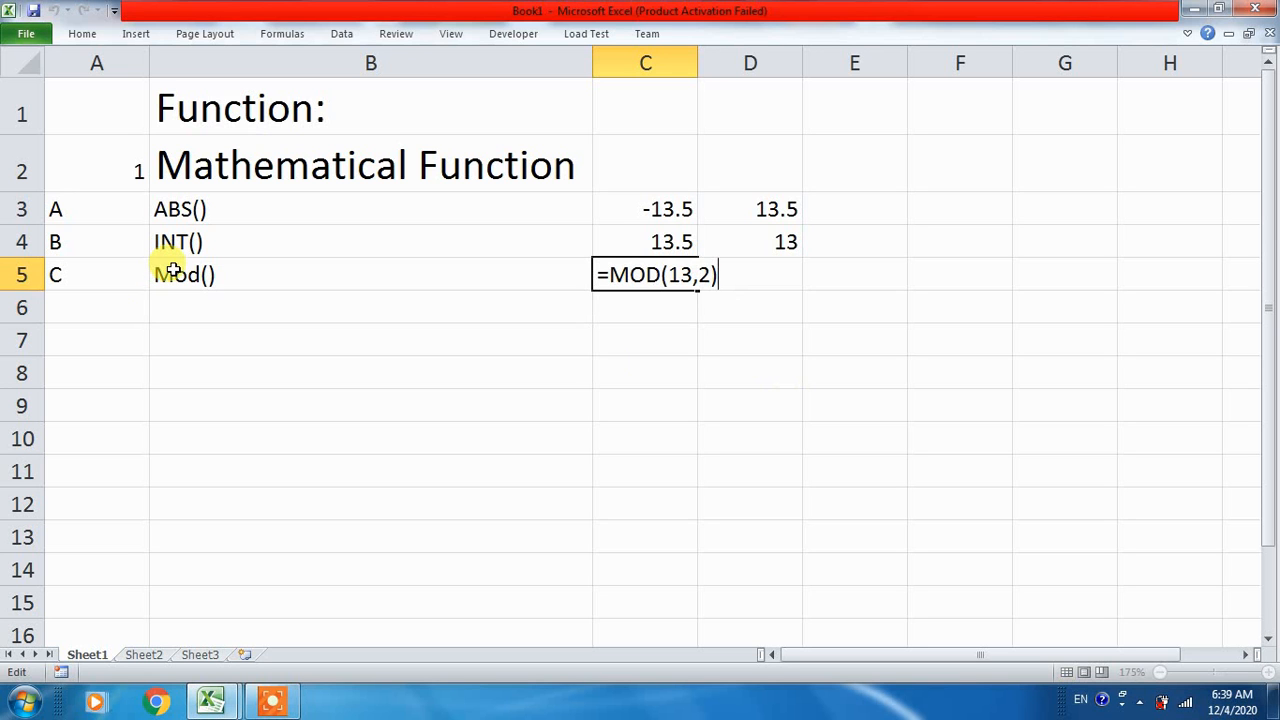
{"action": "key", "text": "Return"}
{"action": "key", "text": "Up"}
{"action": "key", "text": "F2"}
{"action": "key", "text": "Home"}
{"action": "type", "text": "'"}
{"action": "key", "text": "Return"}
- Add the next list entry in row 6, with the label D in A6 and the function name Sum() in B6
{"action": "key", "text": "Up"}
{"action": "key", "text": "Right"}
{"action": "key", "text": "Right"}
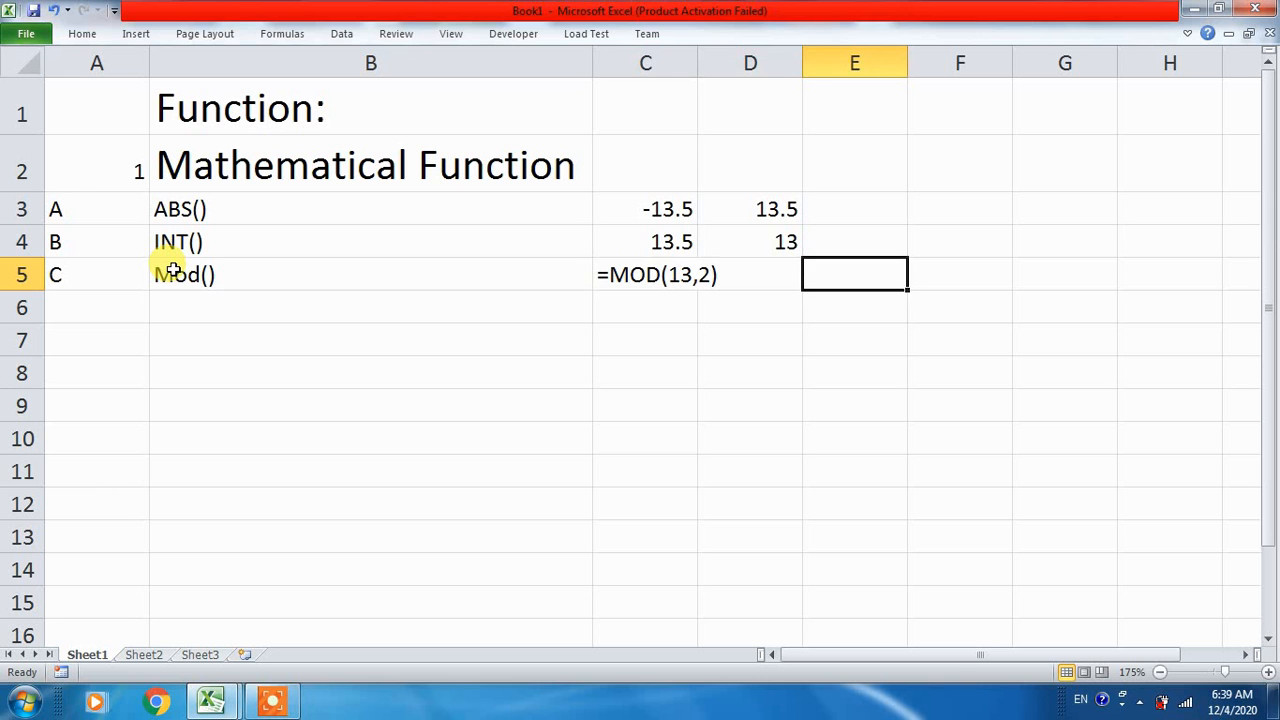
{"action": "key", "text": "Left"}
{"action": "key", "text": "Left"}
{"action": "key", "text": "Left"}
{"action": "key", "text": "Left"}
{"action": "key", "text": "Down"}
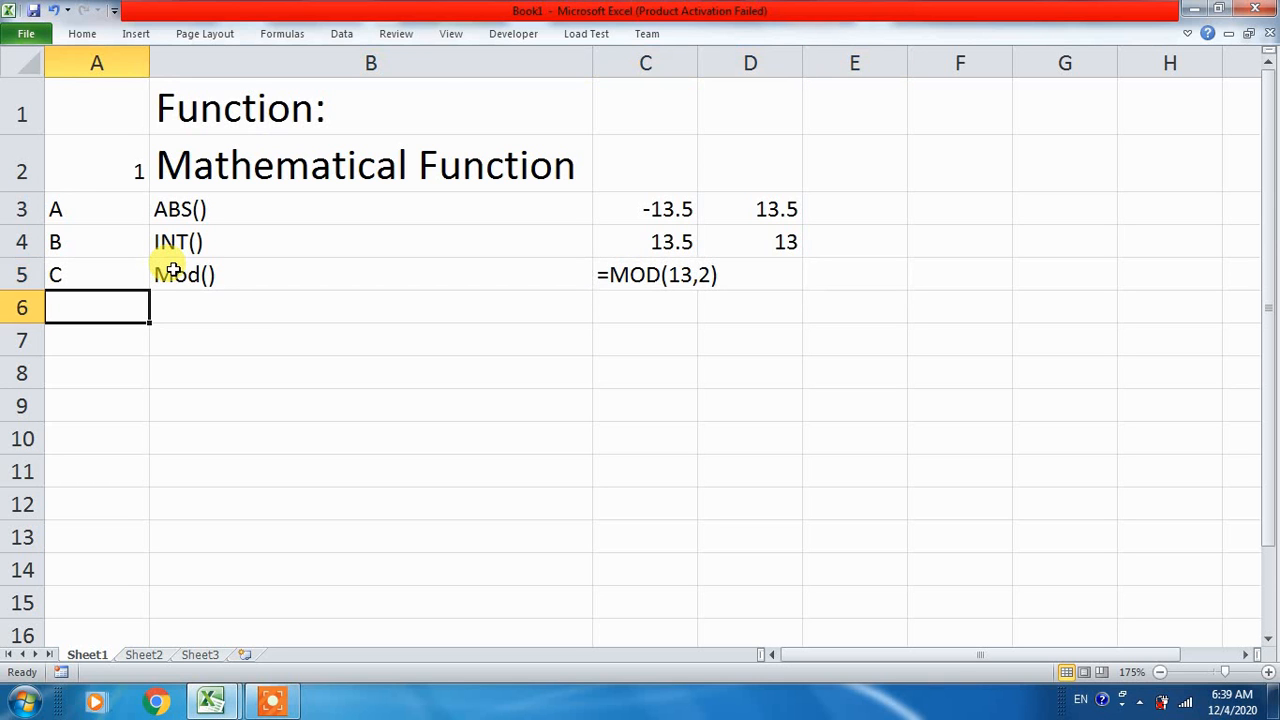
{"action": "type", "text": "D"}
{"action": "key", "text": "Tab"}
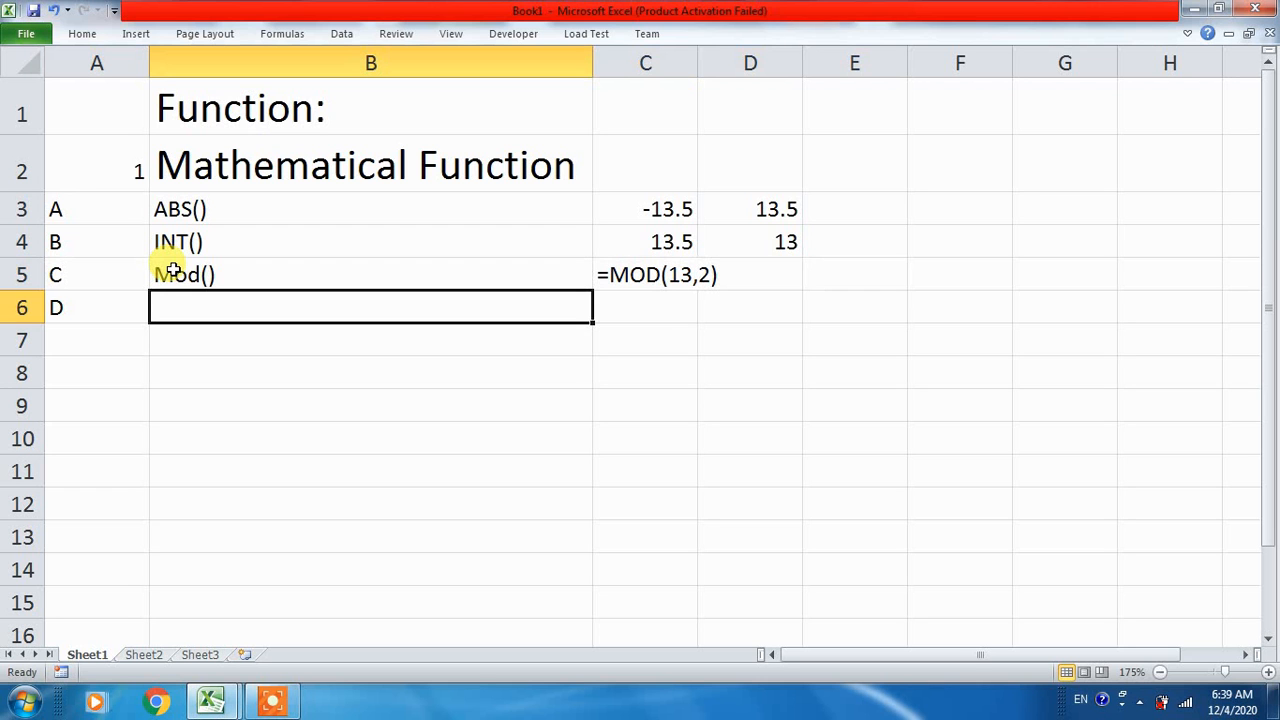
{"action": "type", "text": "Sum()"}
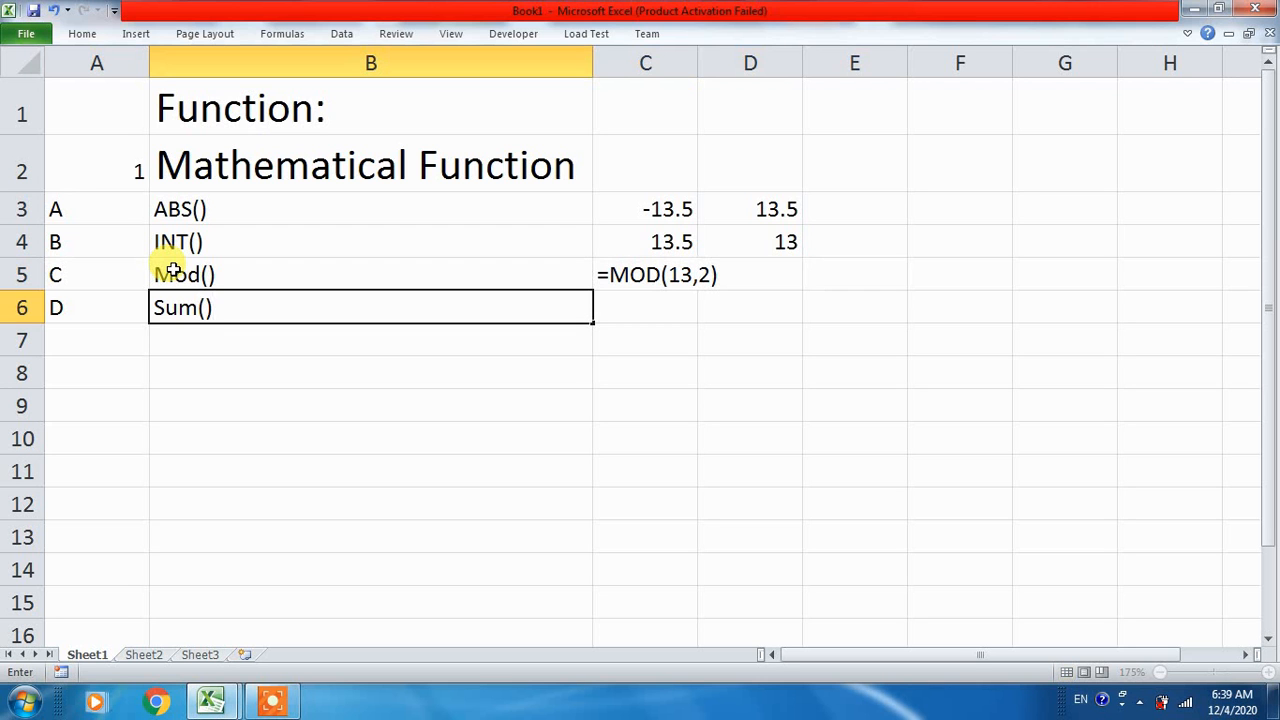
{"action": "key", "text": "Return"}
- Enter the formula =SUM(12,12,12) in cell C6, beside the Sum() label
{"action": "key", "text": "Up"}
{"action": "key", "text": "Right"}
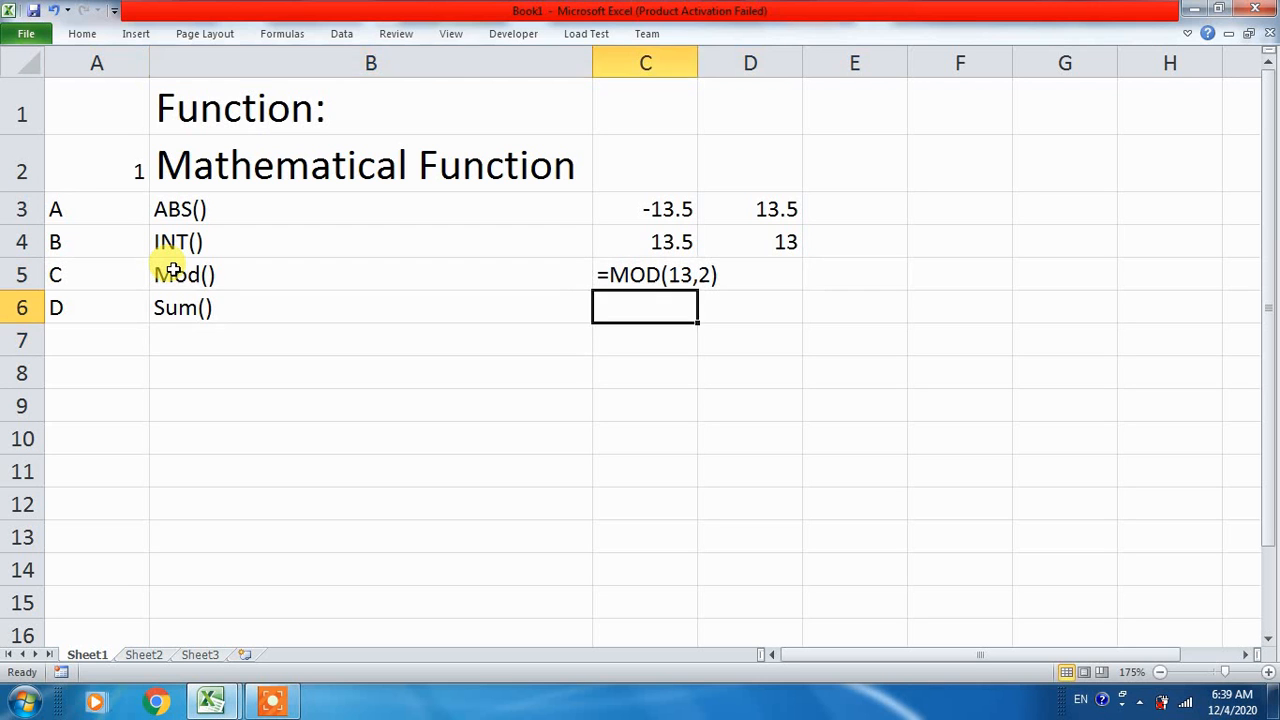
{"action": "type", "text": "=sum"}
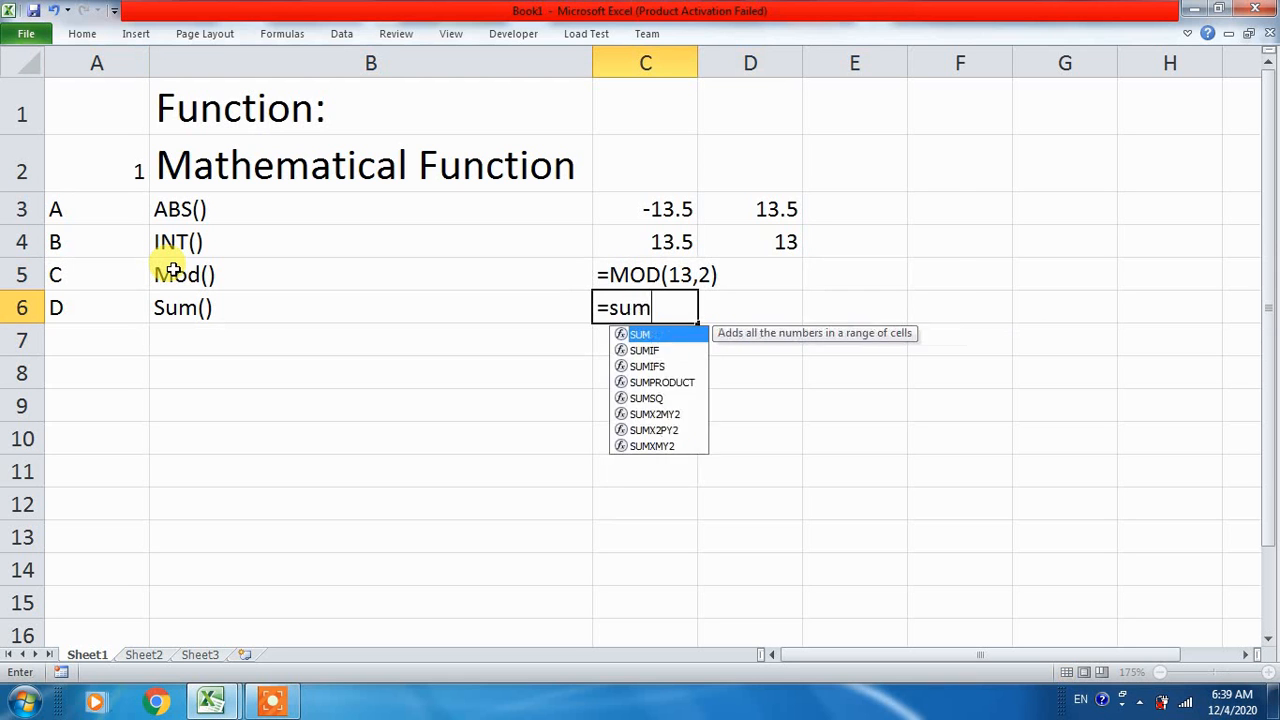
{"action": "key", "text": "Tab"}
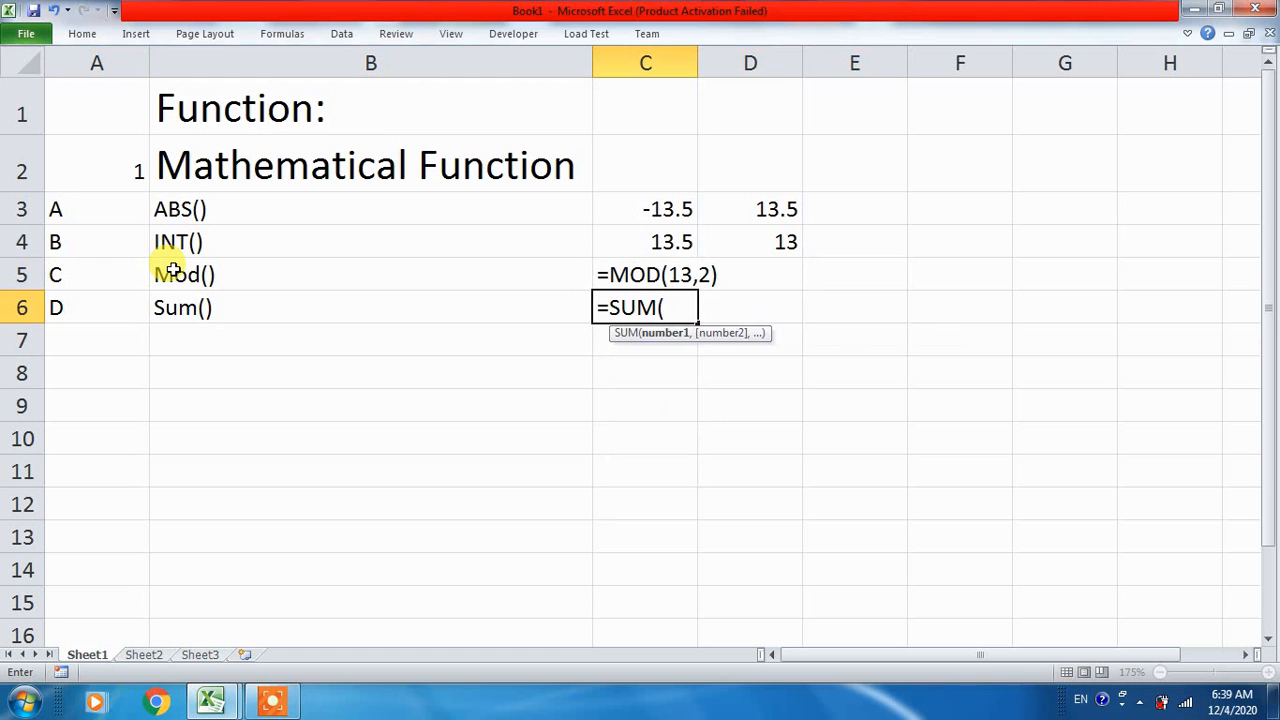
{"action": "type", "text": "12,12,12"}
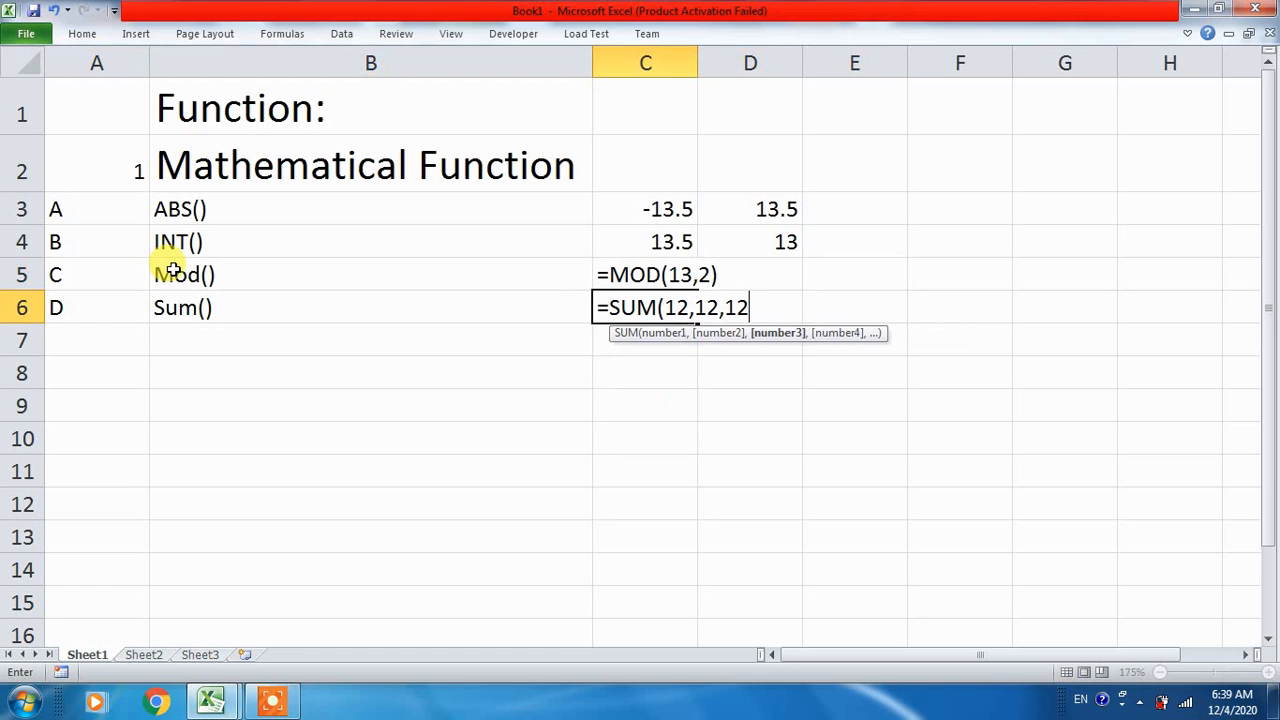
{"action": "type", "text": ")"}
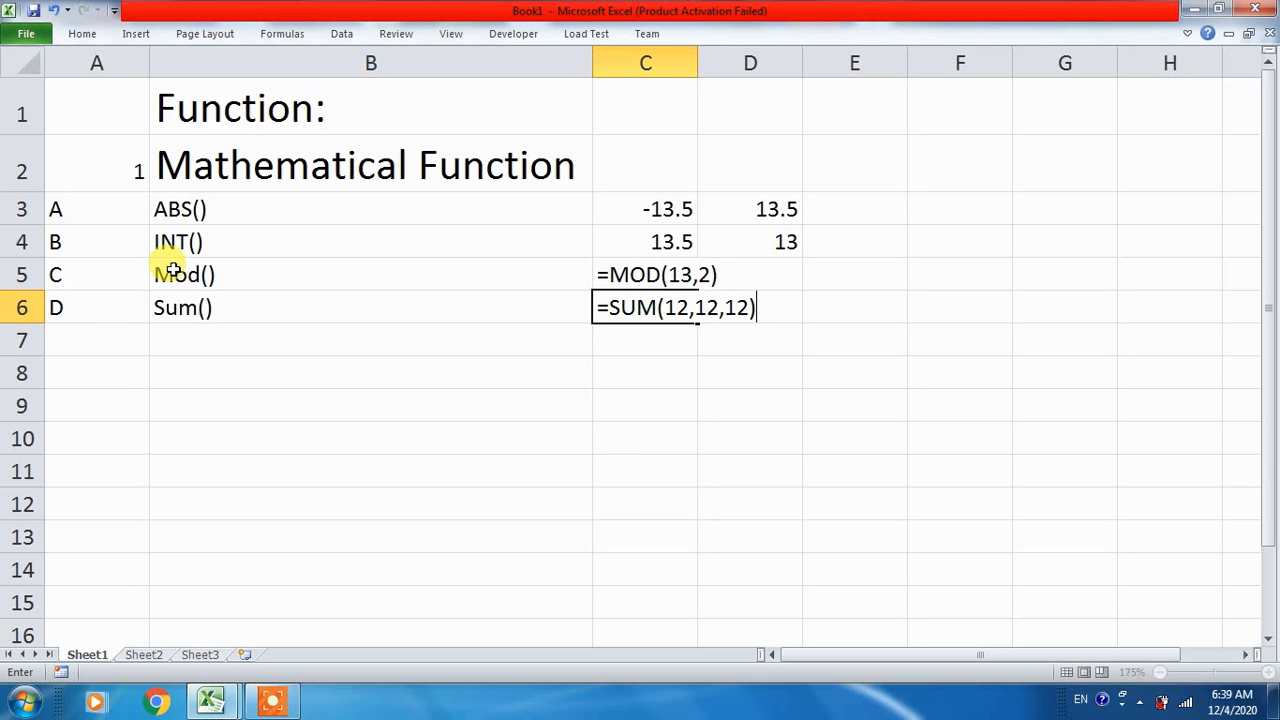
{"action": "key", "text": "Return"}
- Prefix the SUM formula in cell C6 with an apostrophe so it displays as the text =SUM(12,12,12)
{"action": "key", "text": "Up"}
{"action": "key", "text": "F2"}
{"action": "key", "text": "Home"}
{"action": "type", "text": "'"}
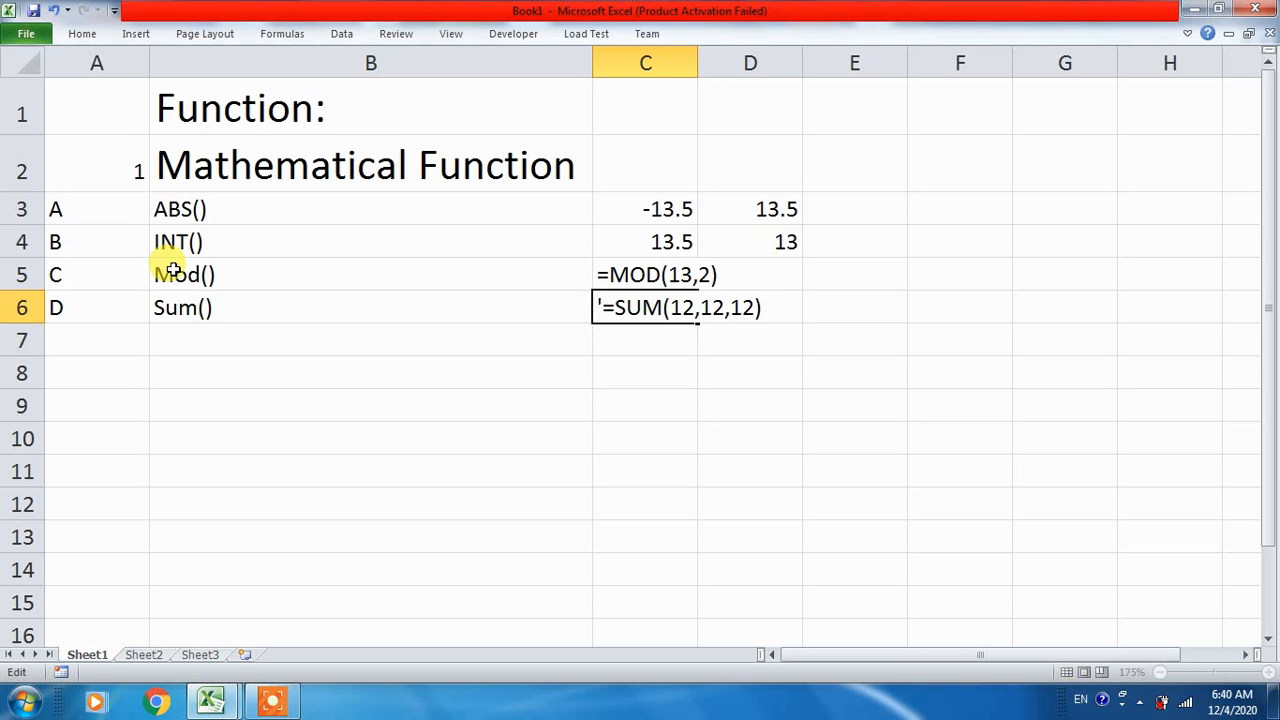
{"action": "key", "text": "Return"}
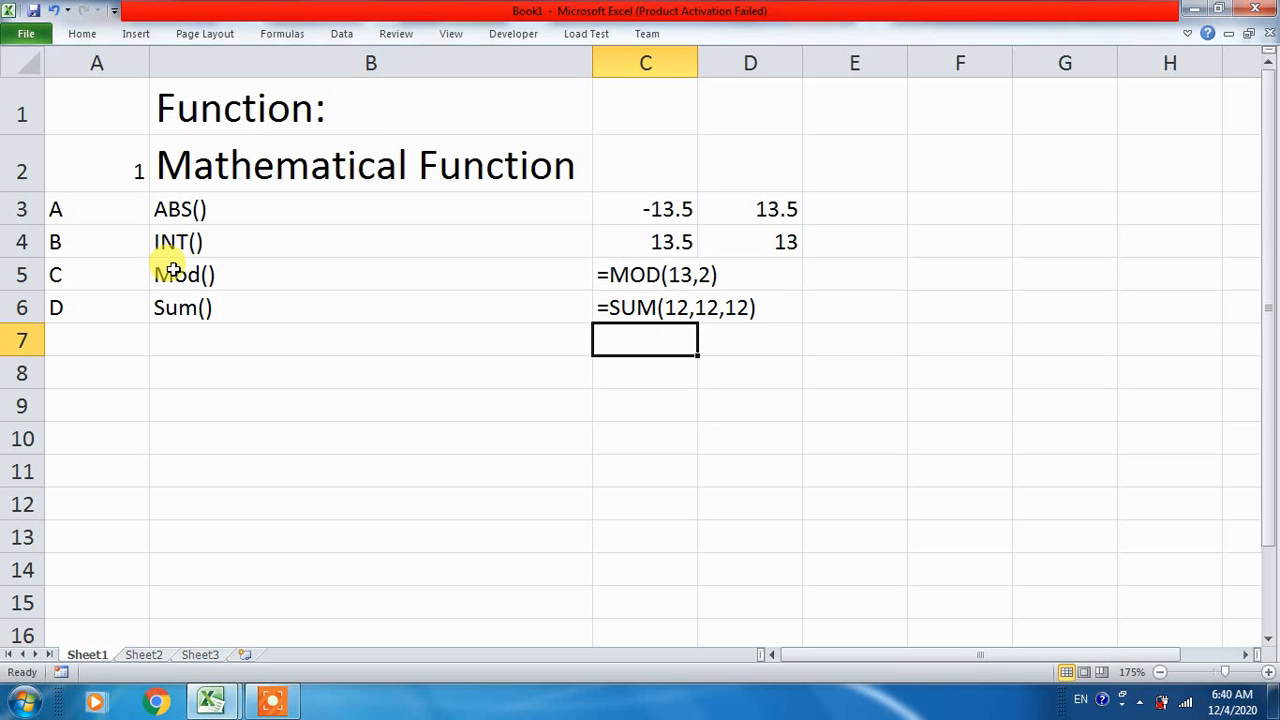
- Add the next list entry in row 7, with the label E in A7 and the function name SQRT() in B7
{"action": "key", "text": "Up"}
{"action": "key", "text": "Left"}
{"action": "key", "text": "Left"}
{"action": "key", "text": "Down"}
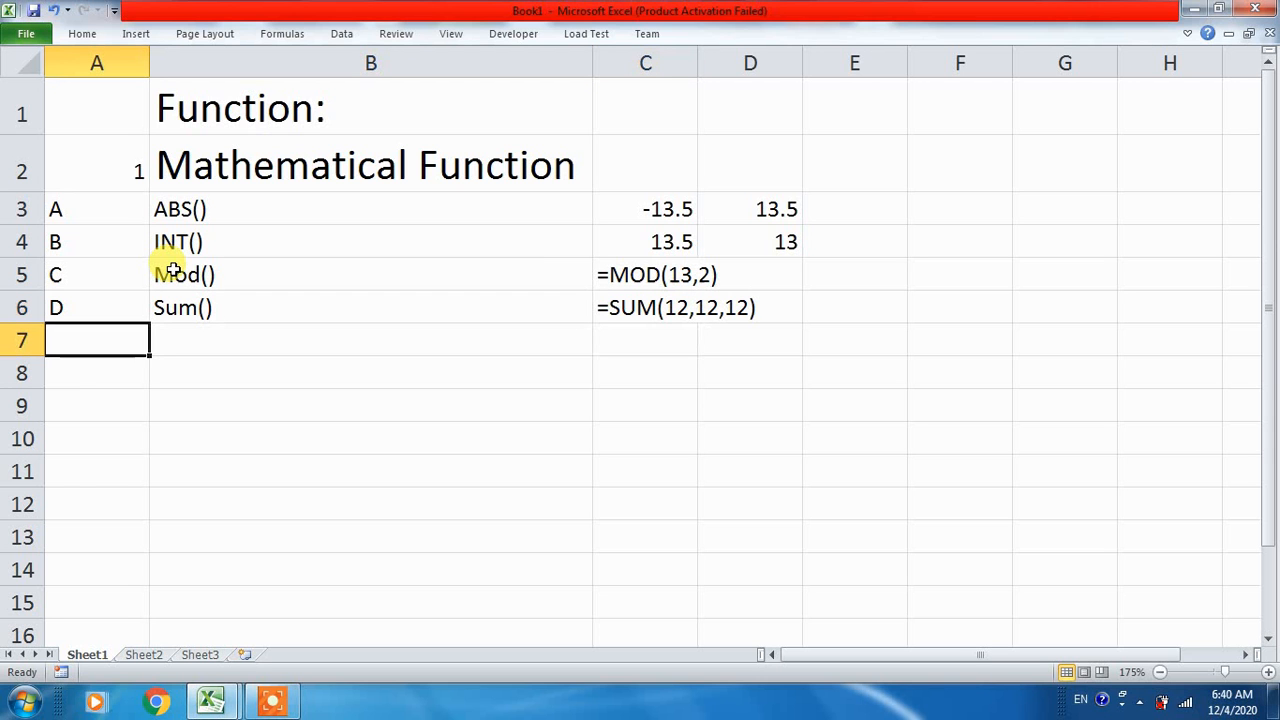
{"action": "type", "text": "E"}
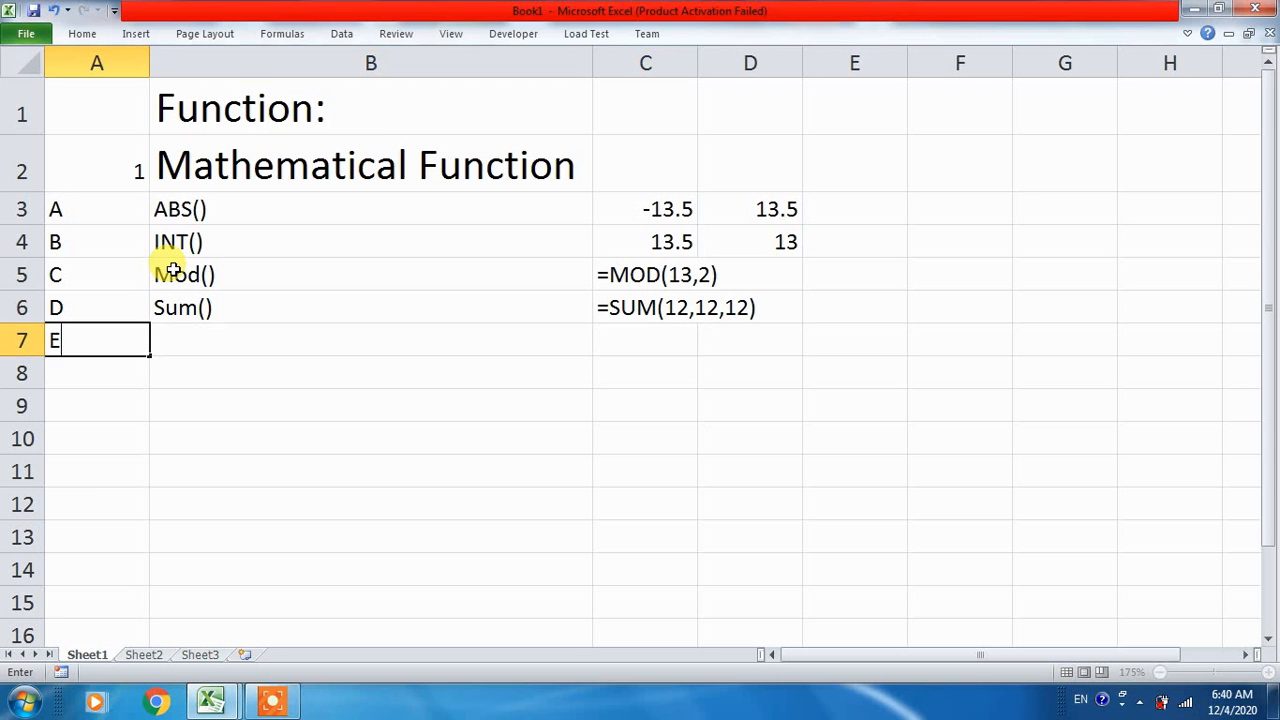
{"action": "key", "text": "Tab"}
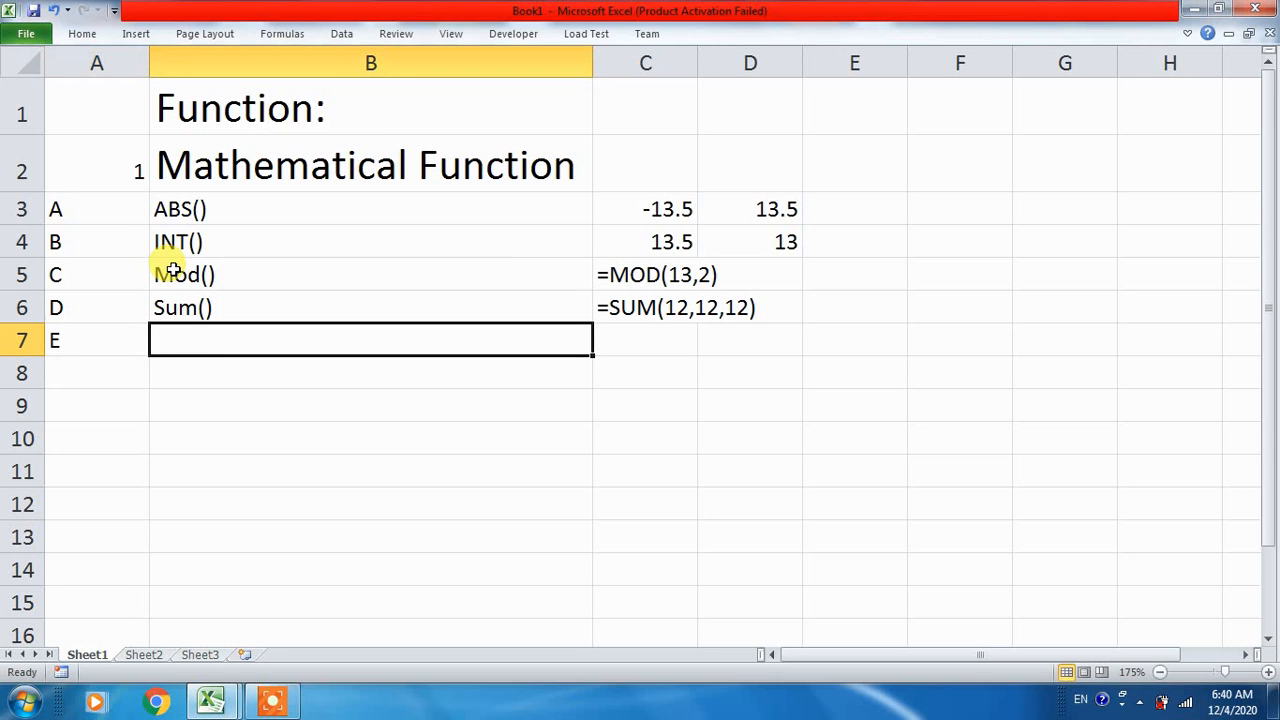
{"action": "type", "text": "SQRT"}
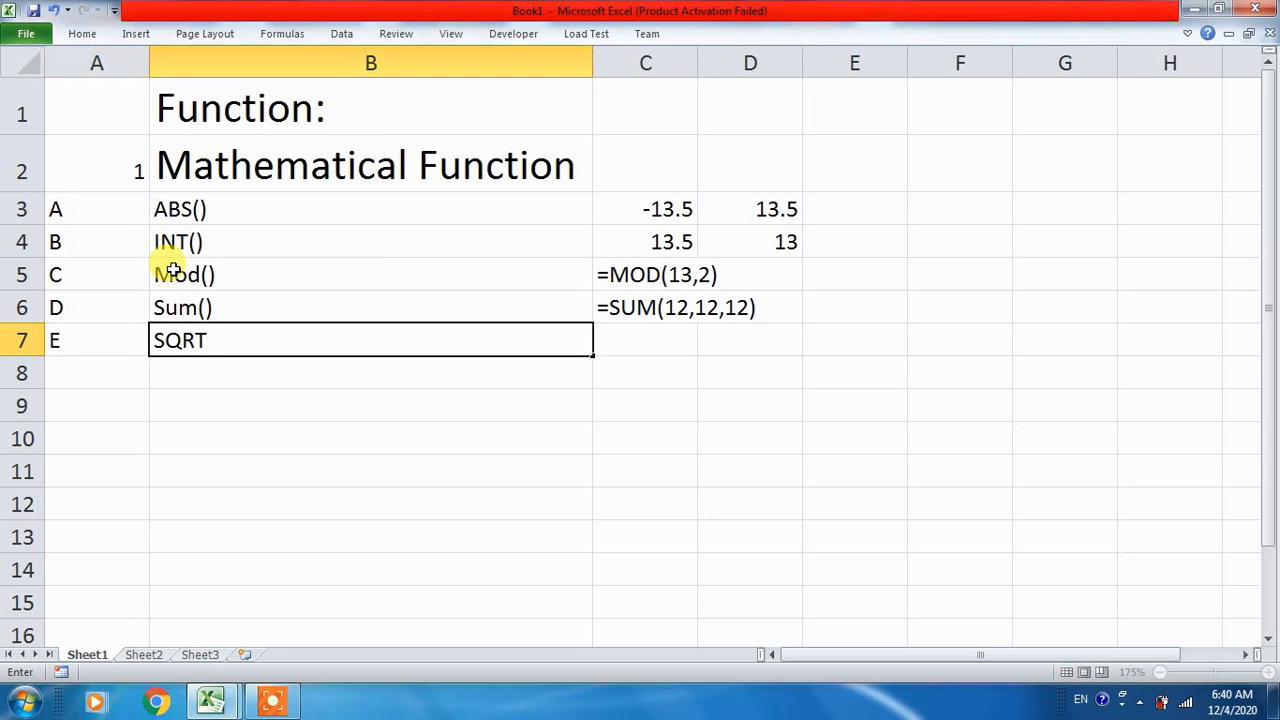
{"action": "type", "text": "()"}
{"action": "key", "text": "Return"}
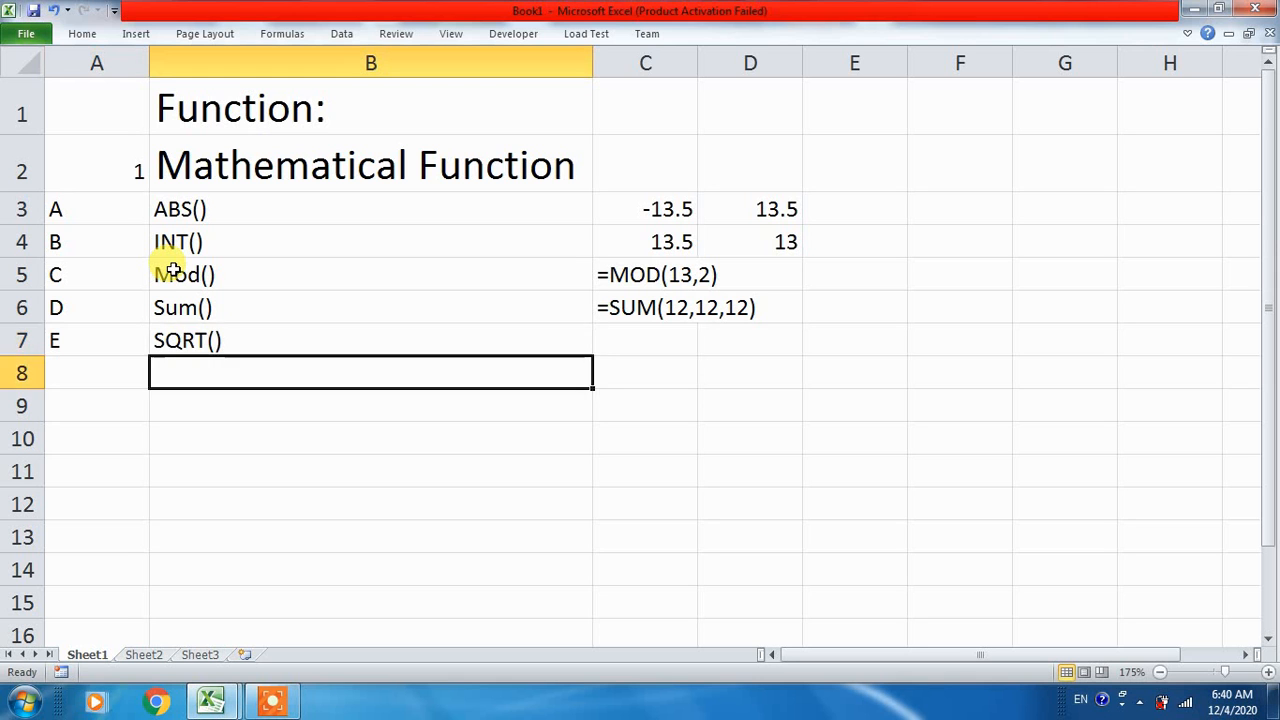
- Enter the sample value 49 in cell C7, beside the SQRT() label
{"action": "key", "text": "Up"}
{"action": "key", "text": "Right"}
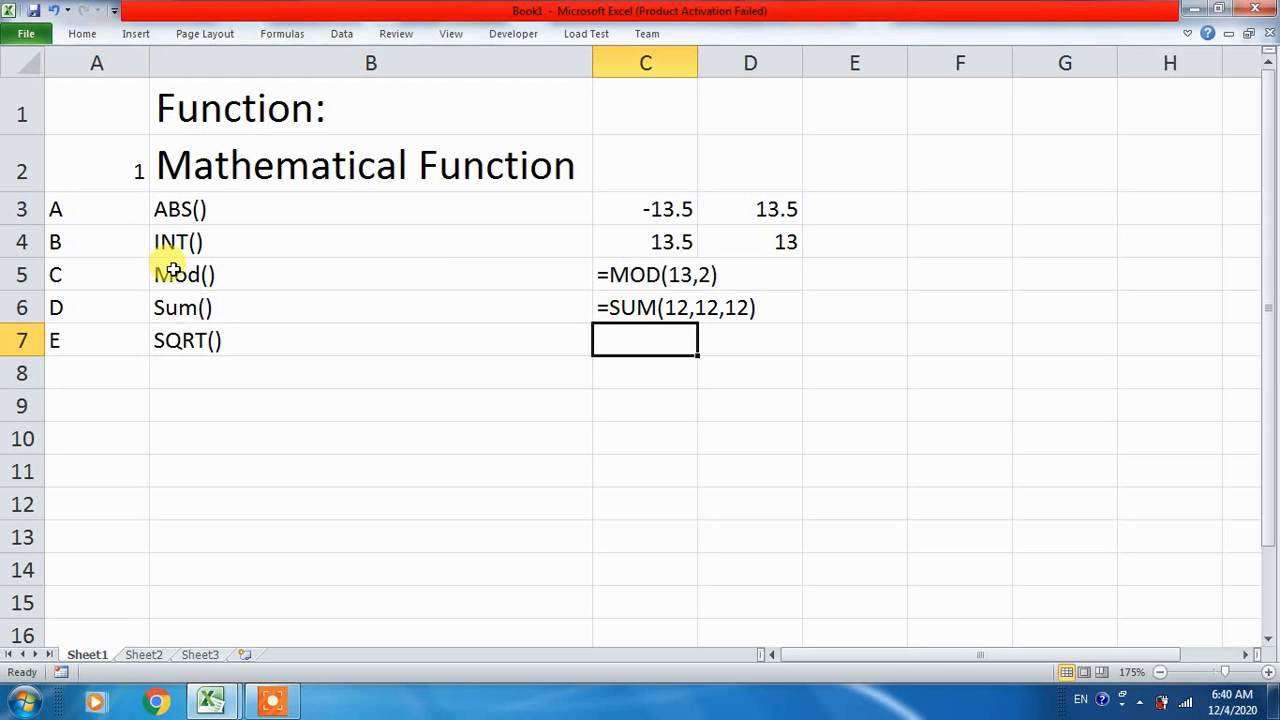
{"action": "type", "text": "49"}
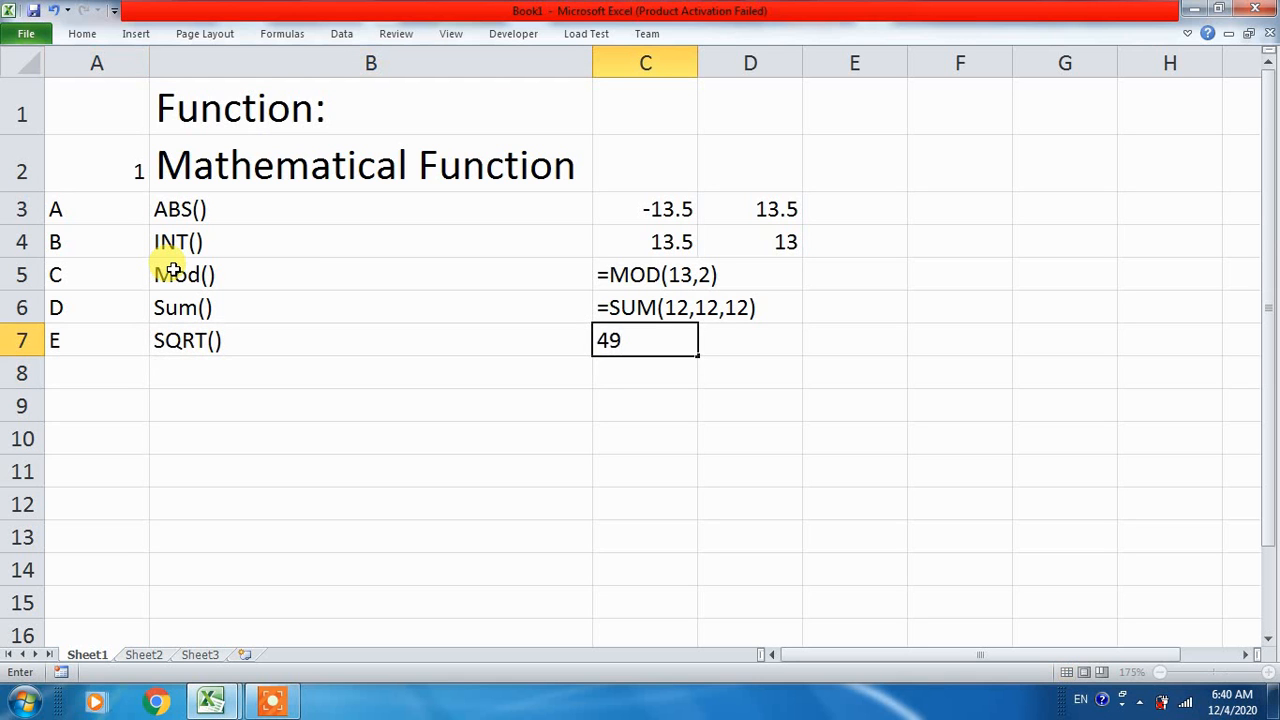
{"action": "key", "text": "Return"}
- Replace the contents of cell C7 with the formula =SQRT(49) to return the square root
{"action": "key", "text": "Up"}
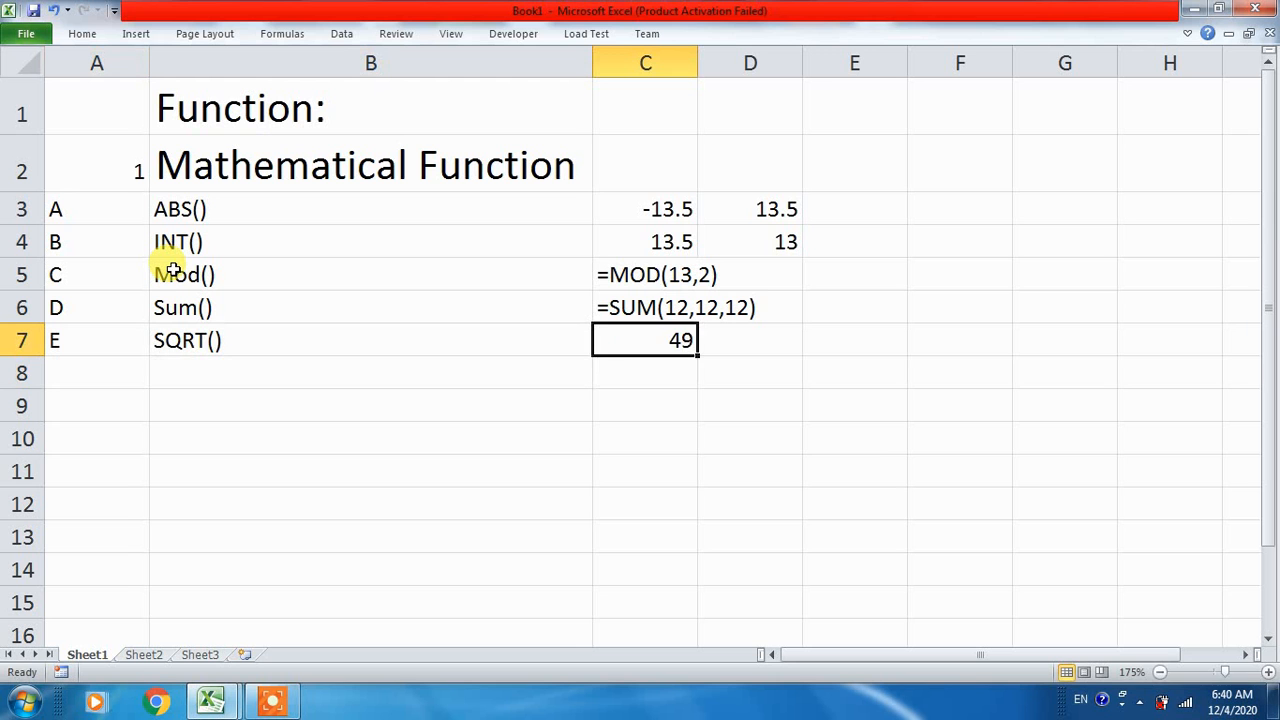
{"action": "type", "text": "=sqrt"}
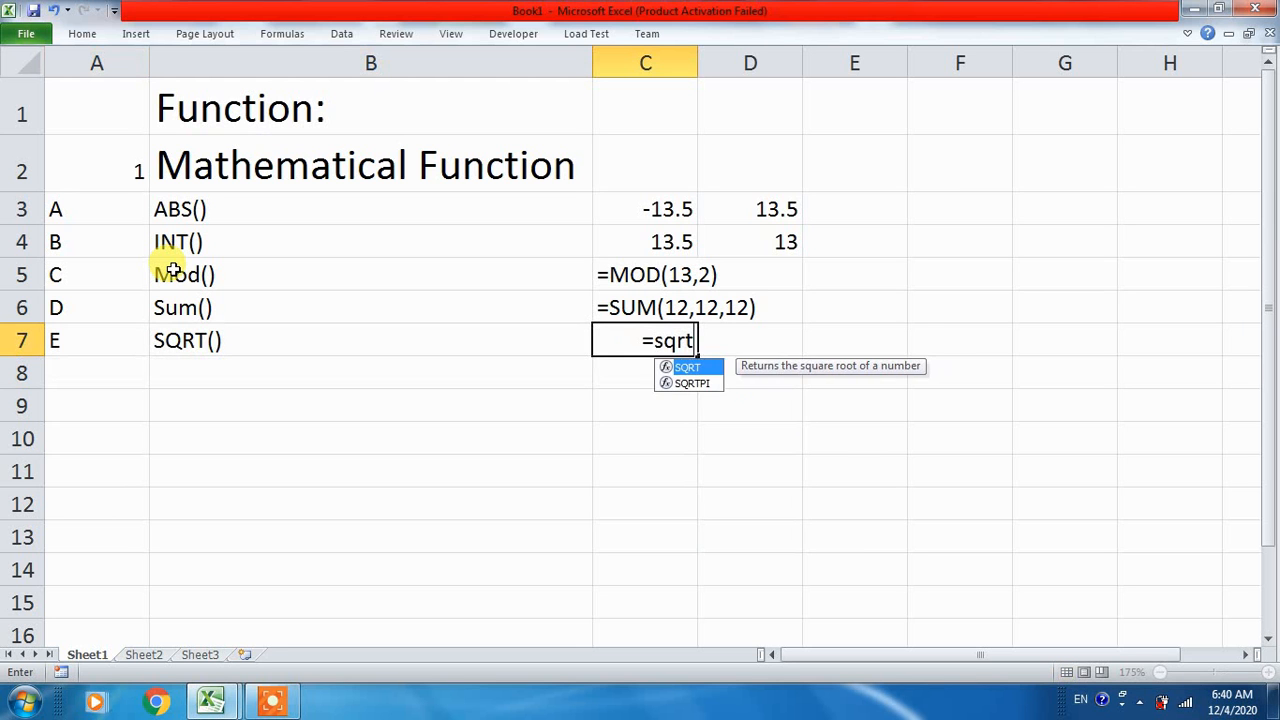
{"action": "key", "text": "Tab"}
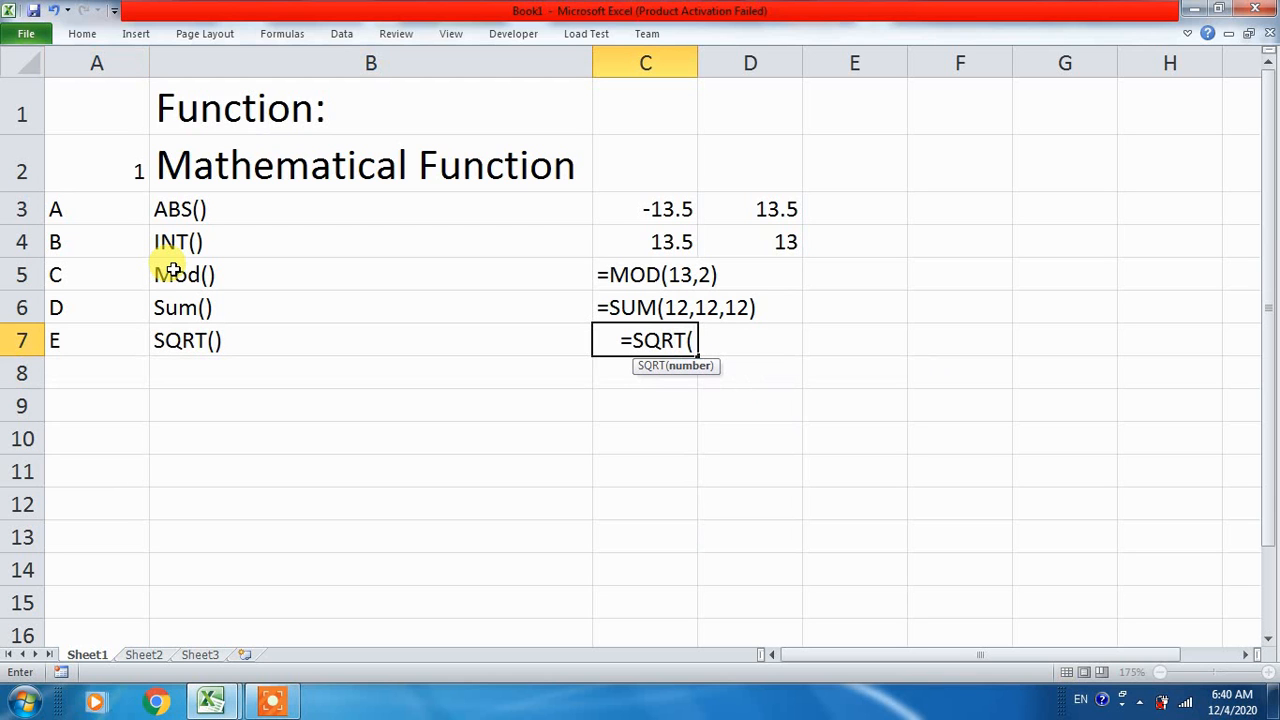
{"action": "type", "text": "4"}
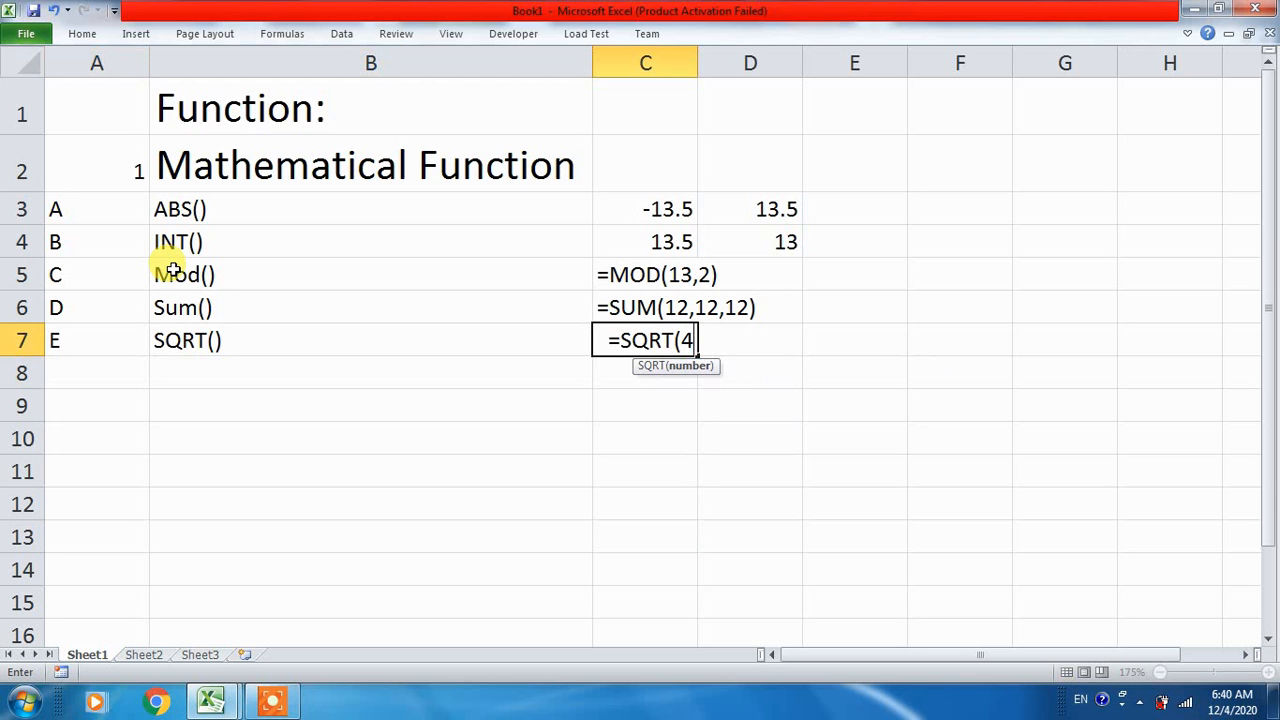
{"action": "type", "text": "9)"}
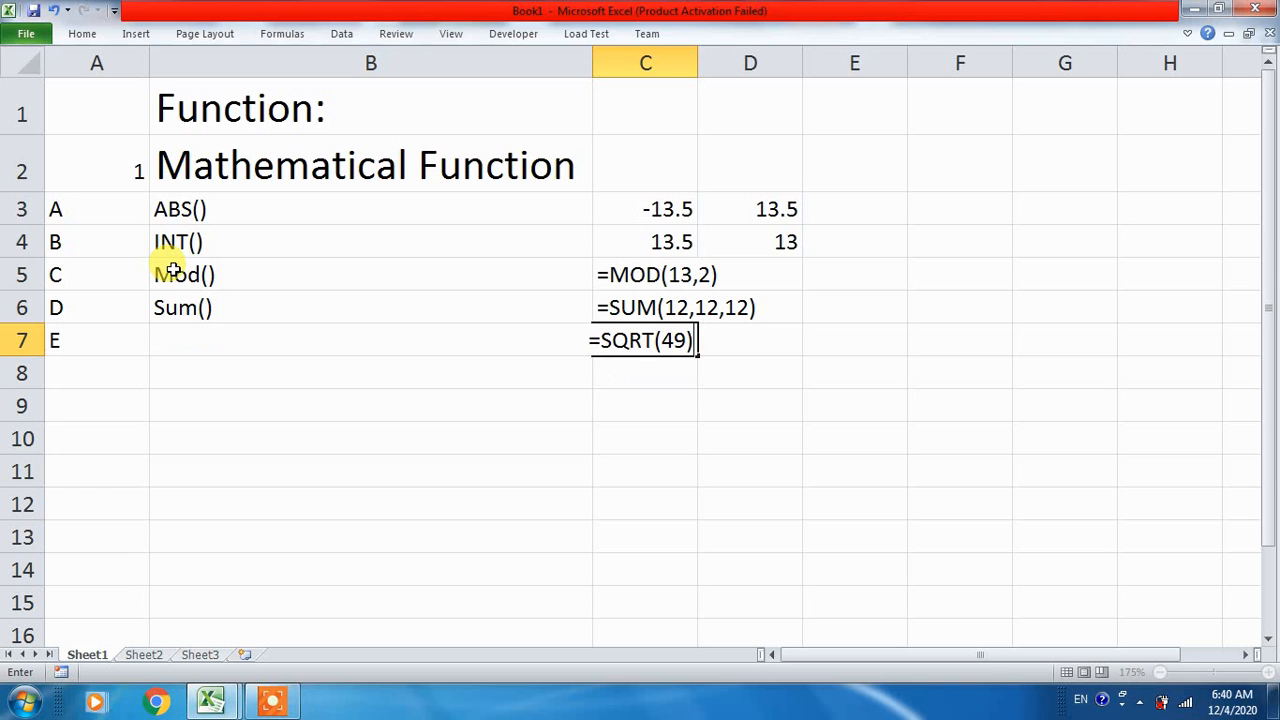
{"action": "key", "text": "Return"}
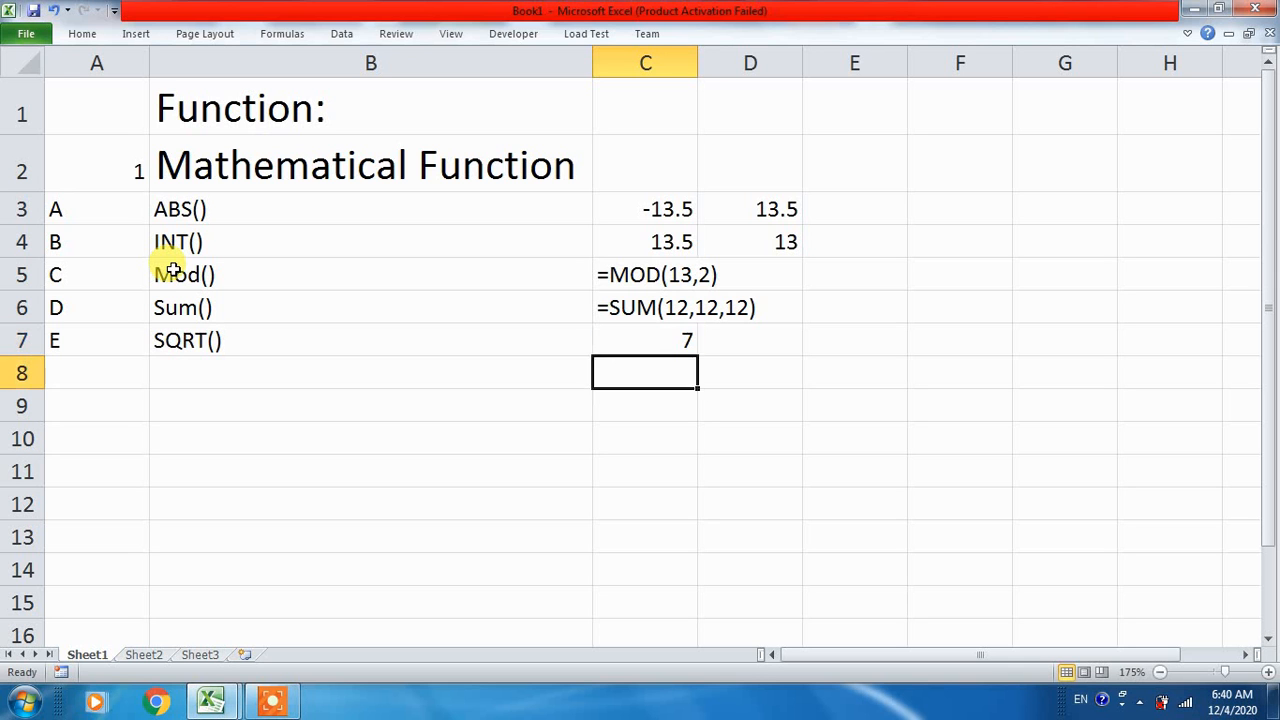
- Change the formula in cell C7 to =SQRT(625)
{"action": "key", "text": "Up"}
{"action": "key", "text": "F2"}
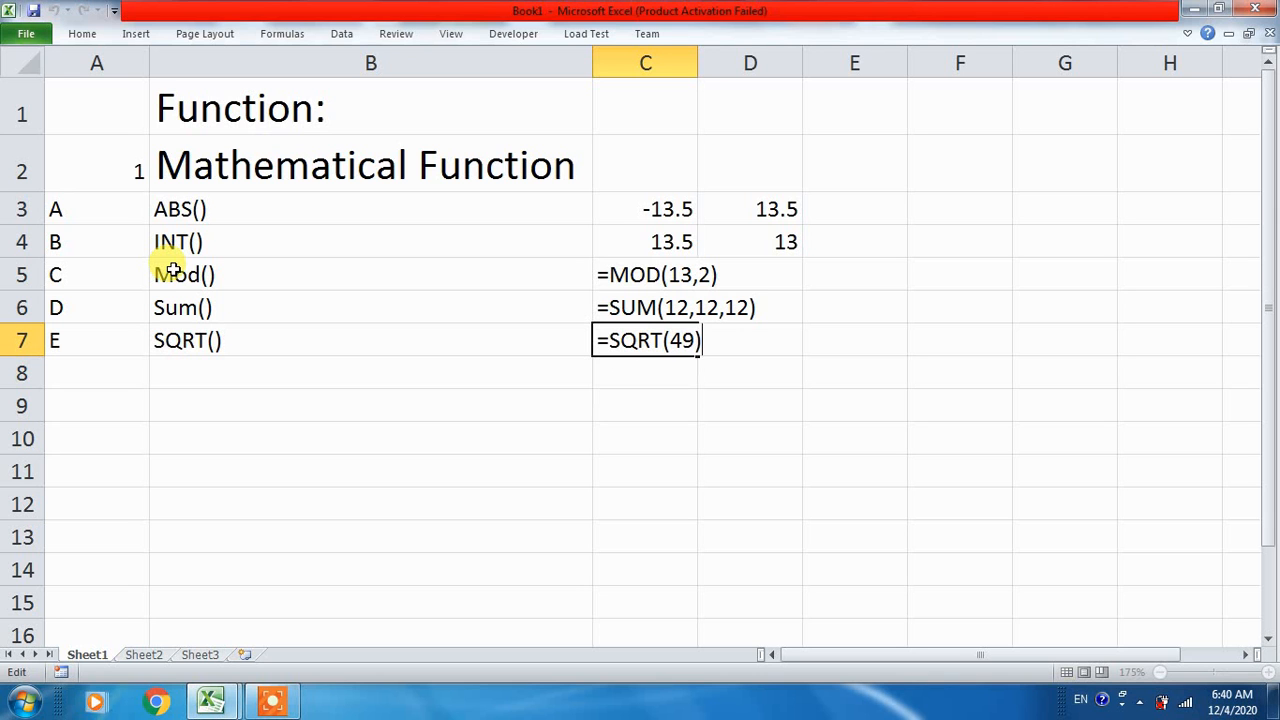
{"action": "key", "text": "ctrl+Return"}
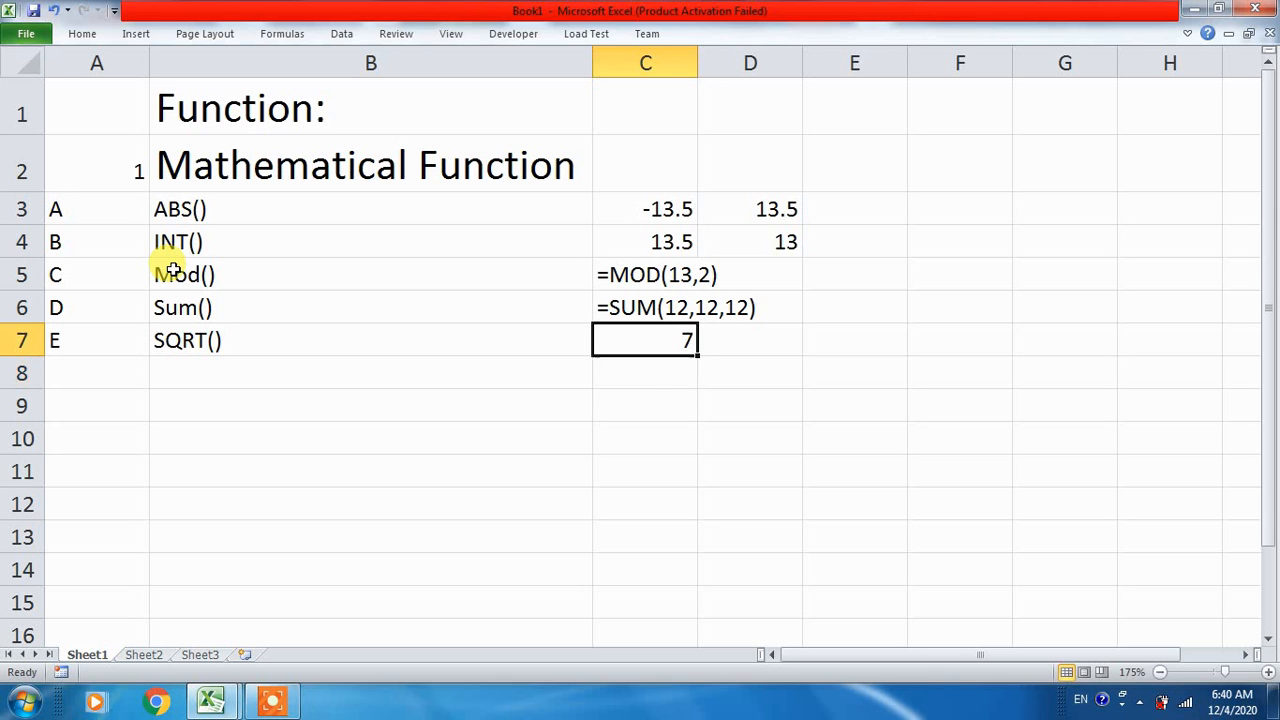
{"action": "key", "text": "F2"}
{"action": "key", "text": "Left"}
{"action": "key", "text": "BackSpace"}
{"action": "key", "text": "BackSpace"}
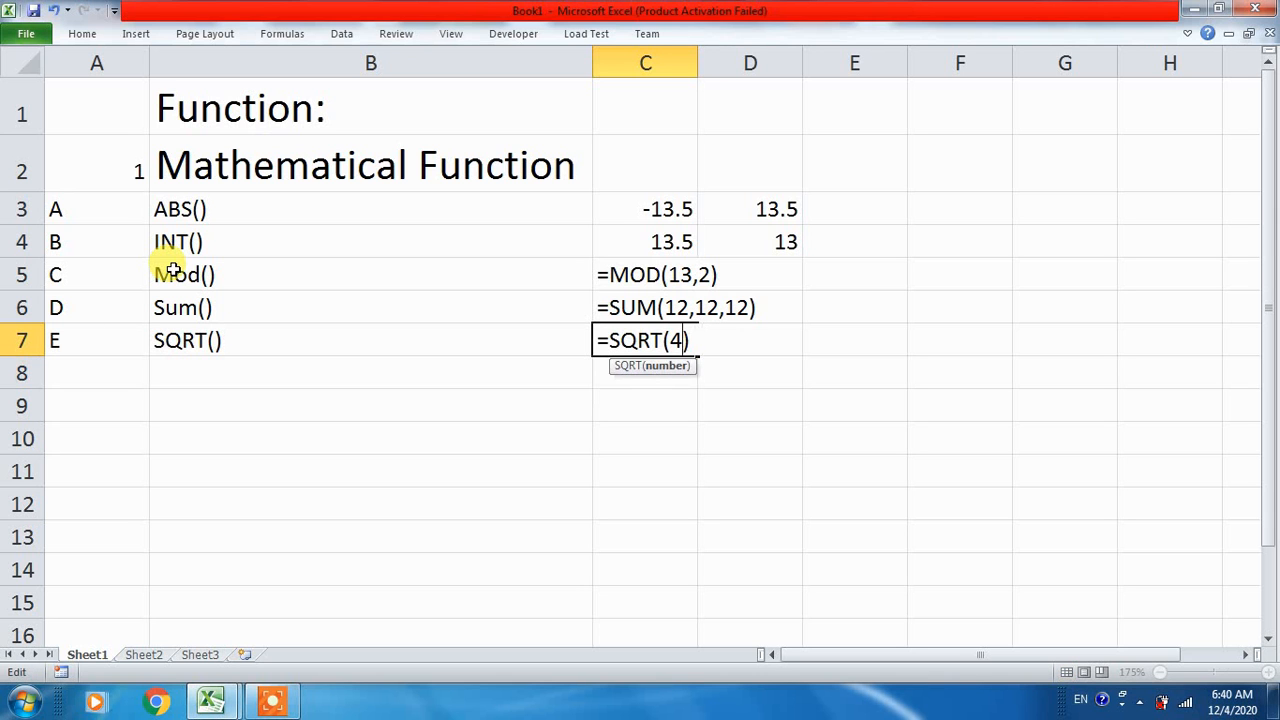
{"action": "type", "text": "625"}
{"action": "key", "text": "Right"}
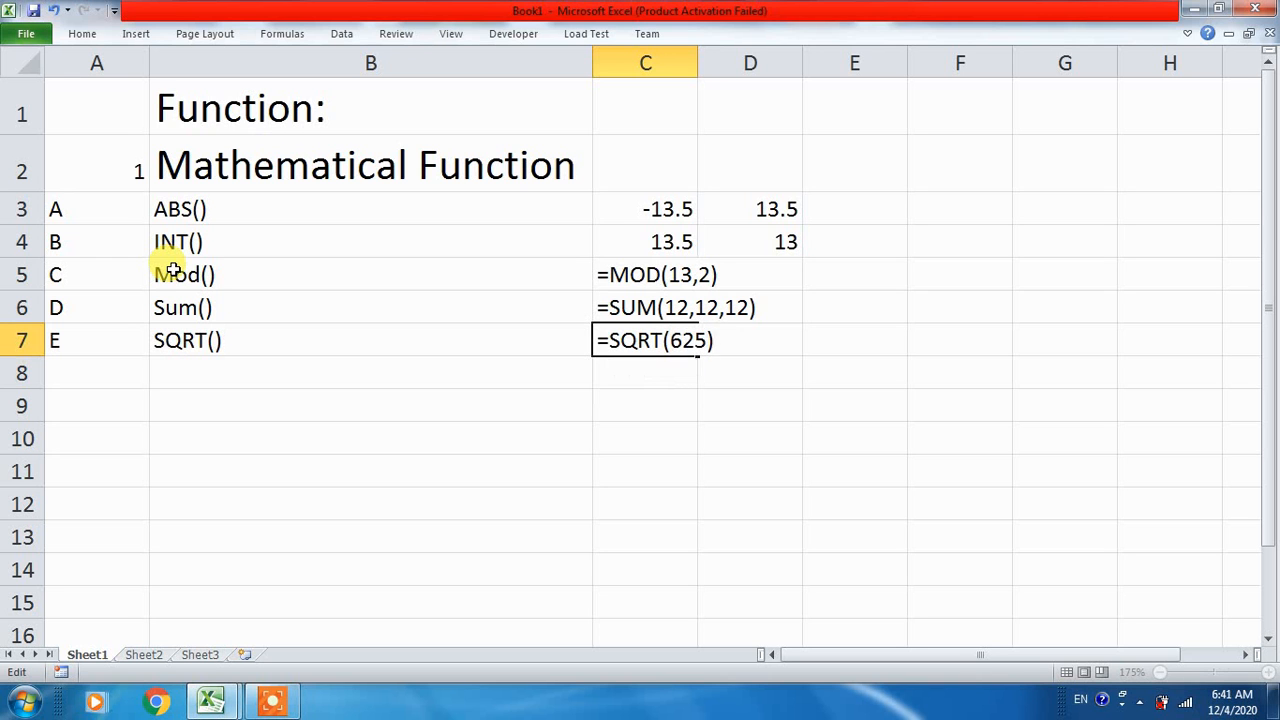
{"action": "key", "text": "Return"}
- Prefix the square root formula in cell C7 with an apostrophe so it displays as the text =SQRT(625)
{"action": "key", "text": "Up"}
{"action": "key", "text": "F2"}
{"action": "key", "text": "Home"}
{"action": "type", "text": "'"}
{"action": "key", "text": "Return"}
- Add the next list entry in row 8, with the label F in A8 and the function name Power() in B8
{"action": "key", "text": "Up"}
{"action": "key", "text": "Left"}
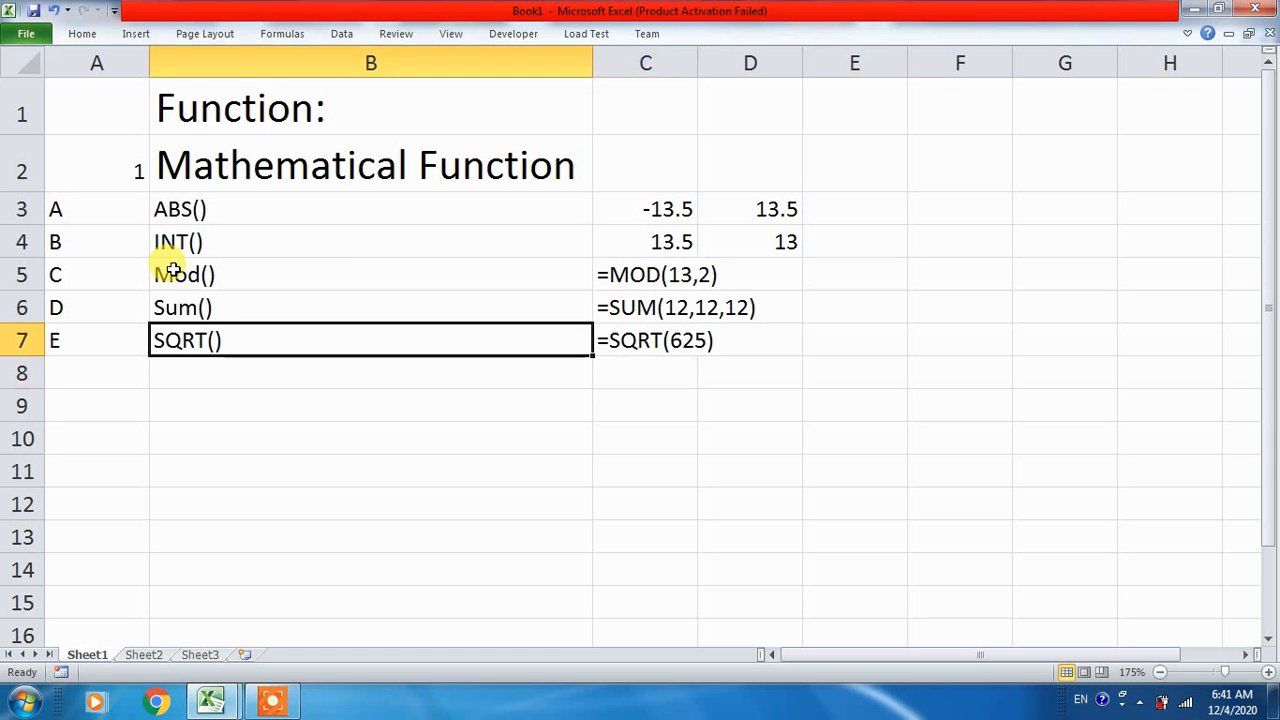
{"action": "key", "text": "Left"}
{"action": "key", "text": "Down"}
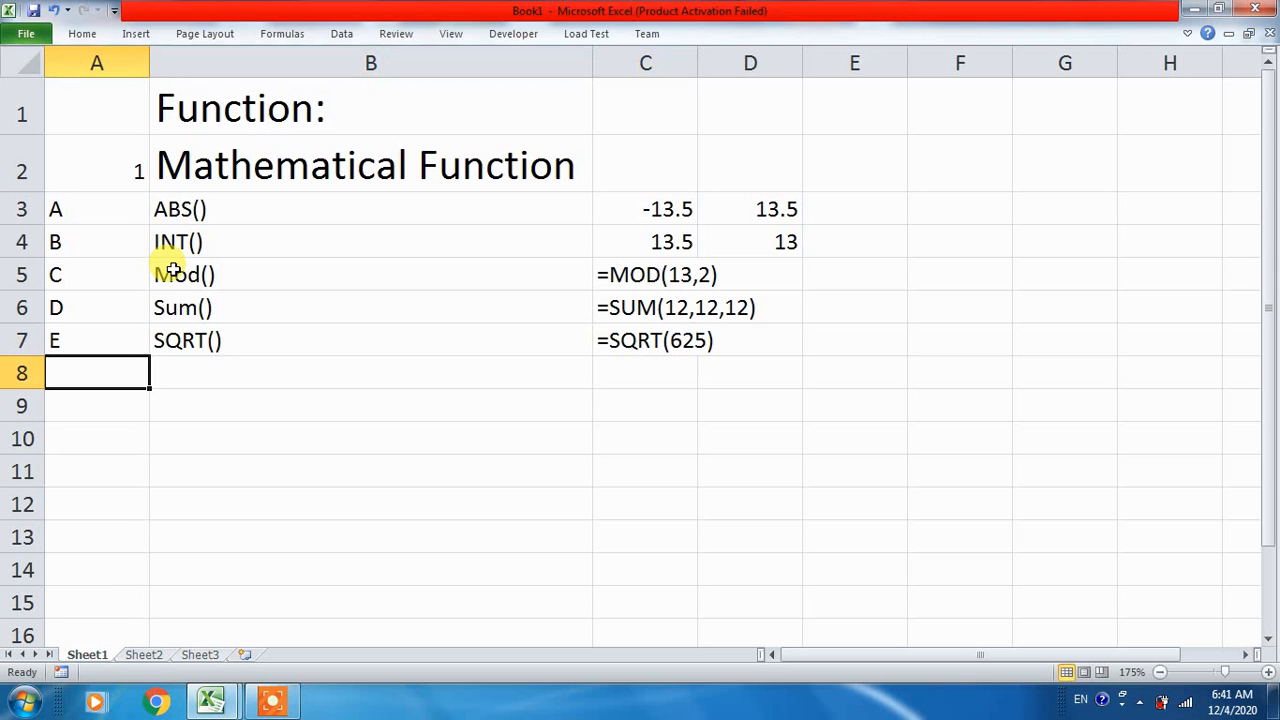
{"action": "type", "text": "F"}
{"action": "key", "text": "Return"}
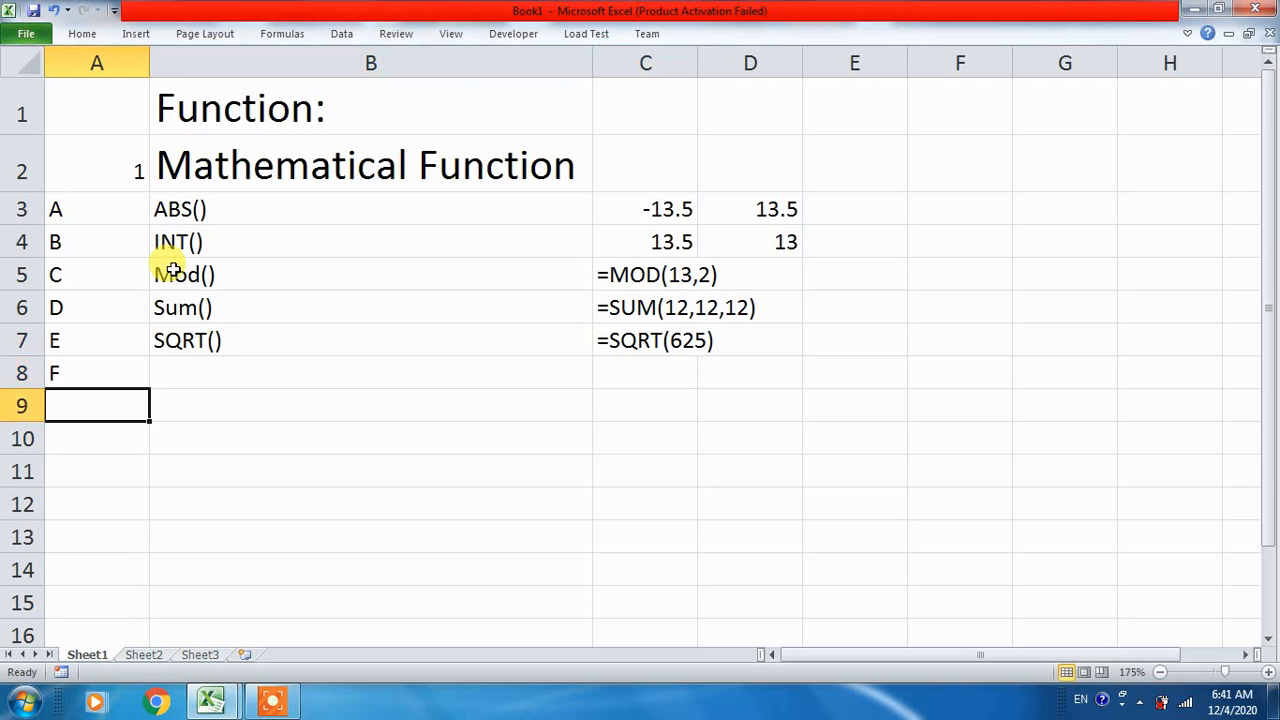
{"action": "key", "text": "Up"}
{"action": "key", "text": "Right"}
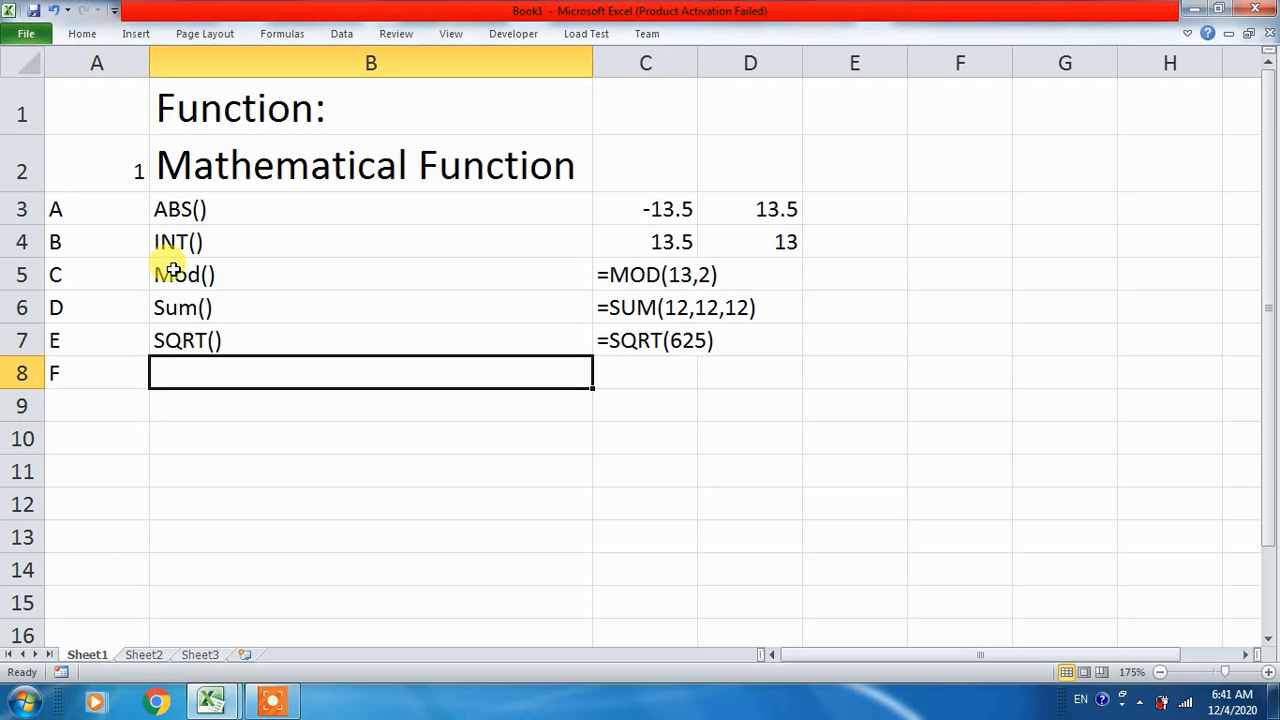
{"action": "type", "text": "Power"}
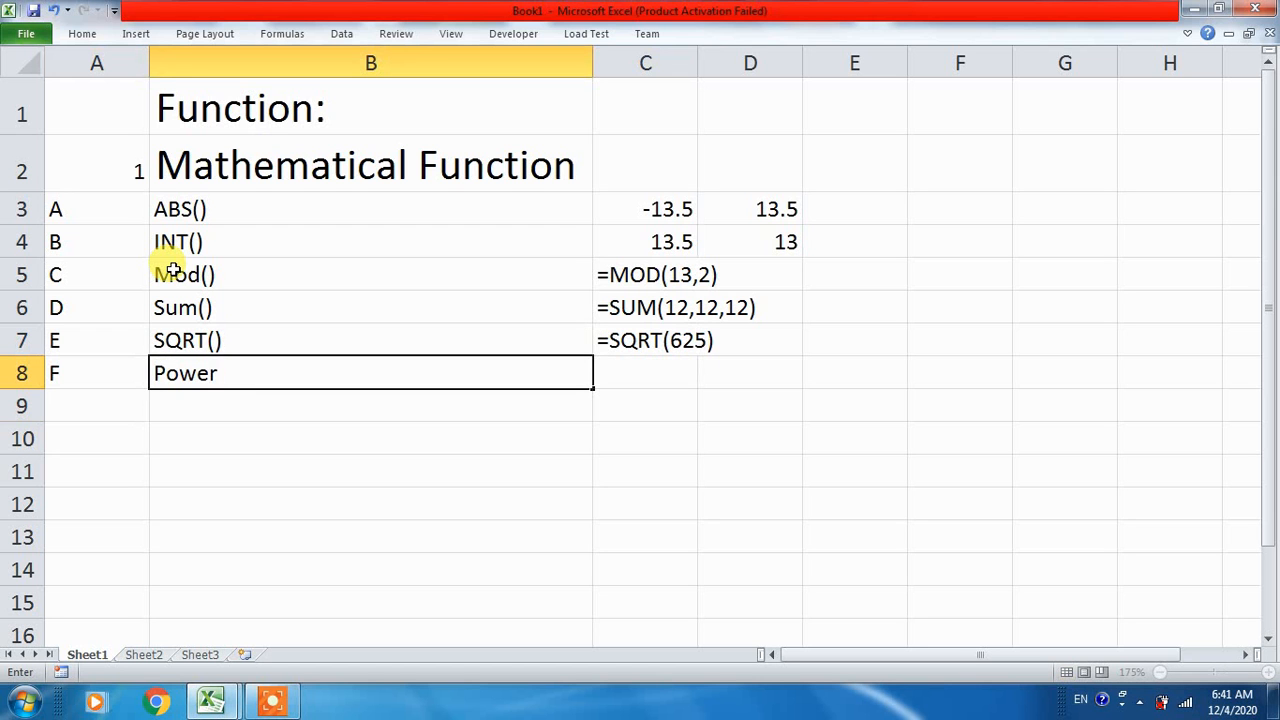
{"action": "type", "text": "()"}
{"action": "key", "text": "Return"}
- Enter the formula =POWER(2,3) in cell C8, beside the Power() label
{"action": "key", "text": "Up"}
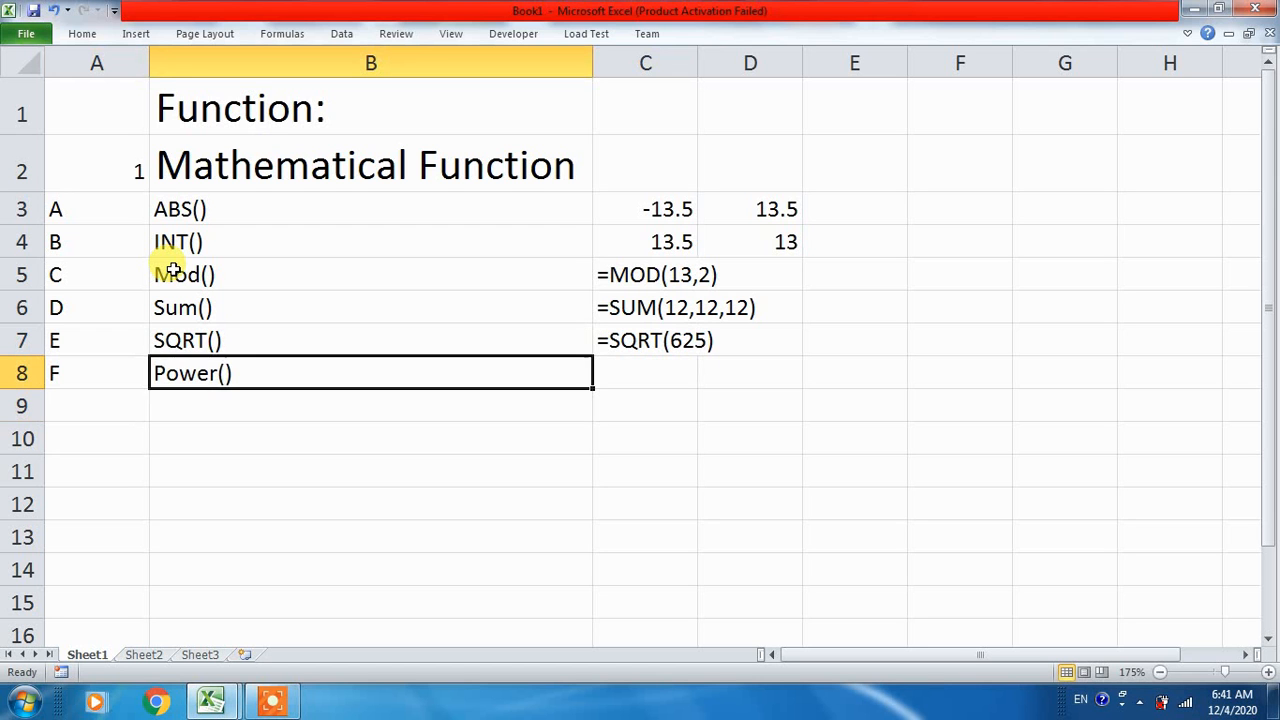
{"action": "key", "text": "Right"}
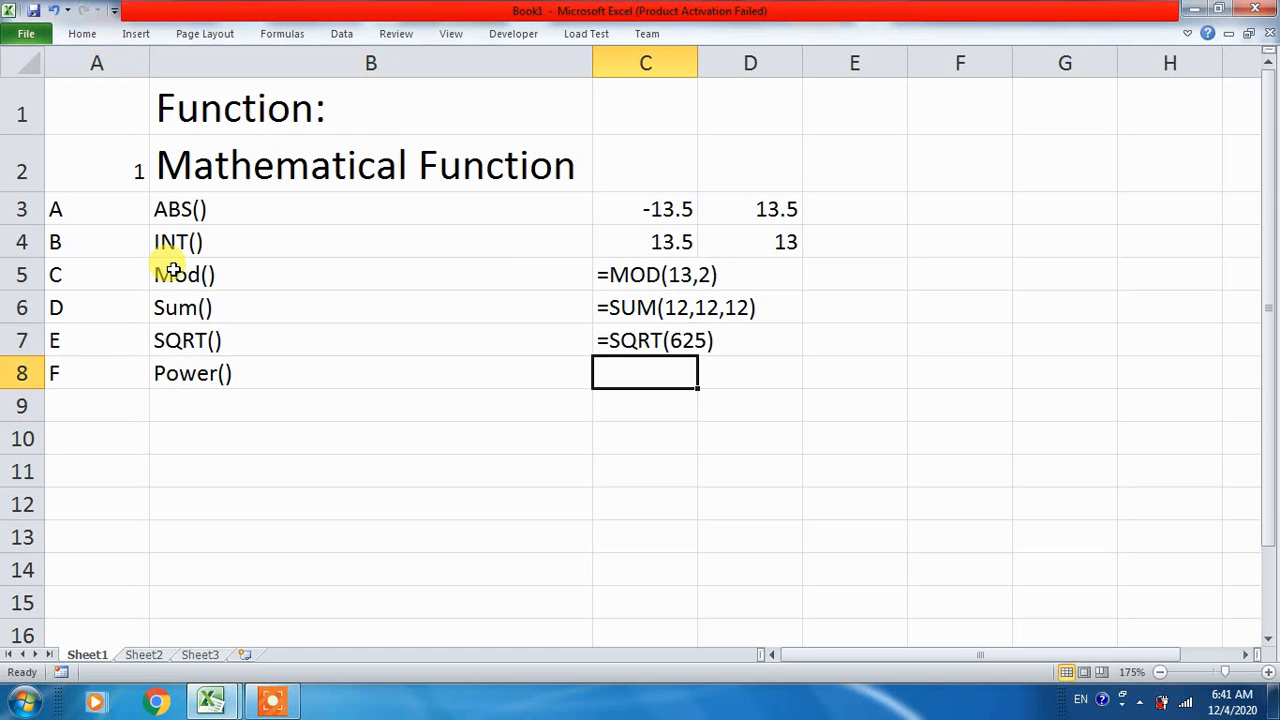
{"action": "type", "text": "=power"}
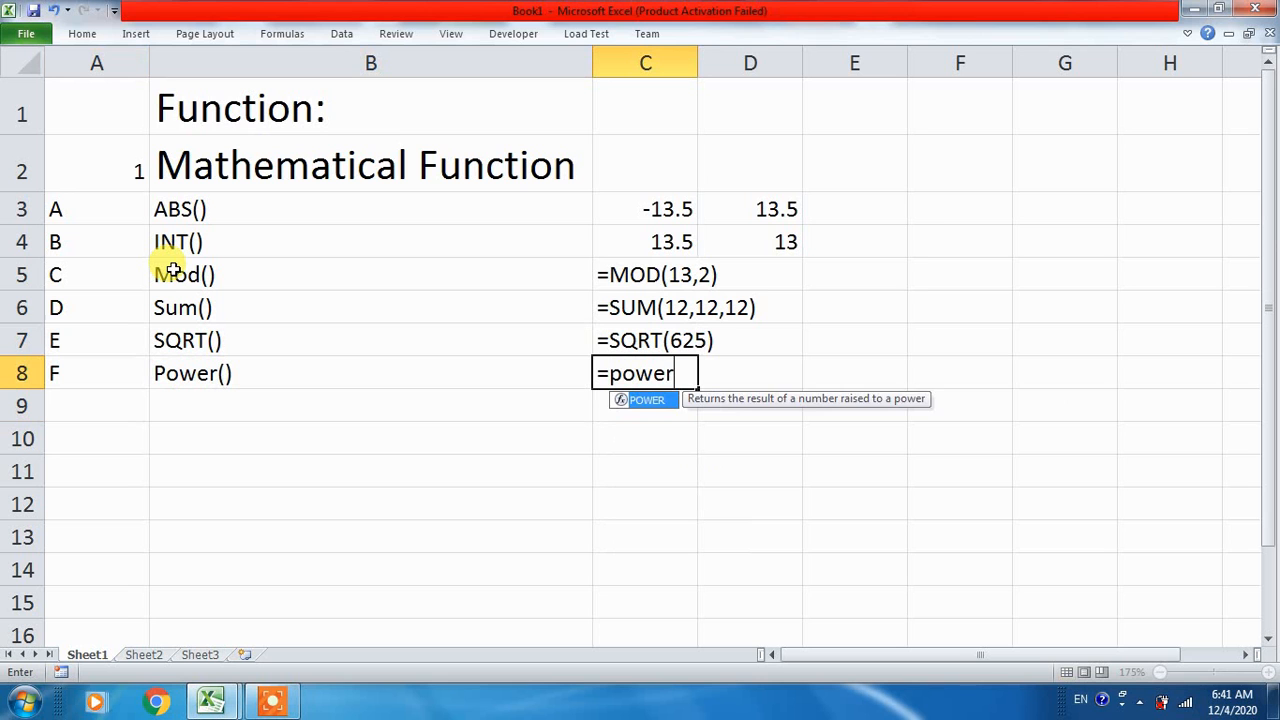
{"action": "key", "text": "Tab"}
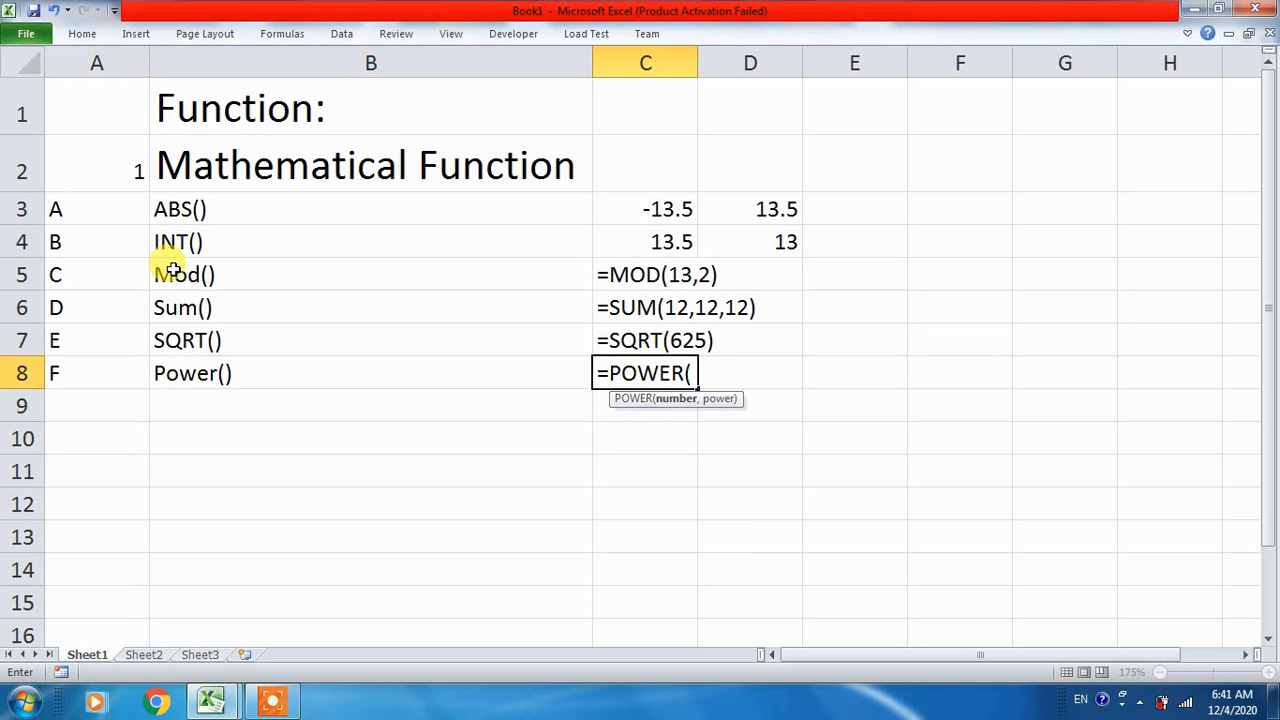
{"action": "type", "text": "2,3"}
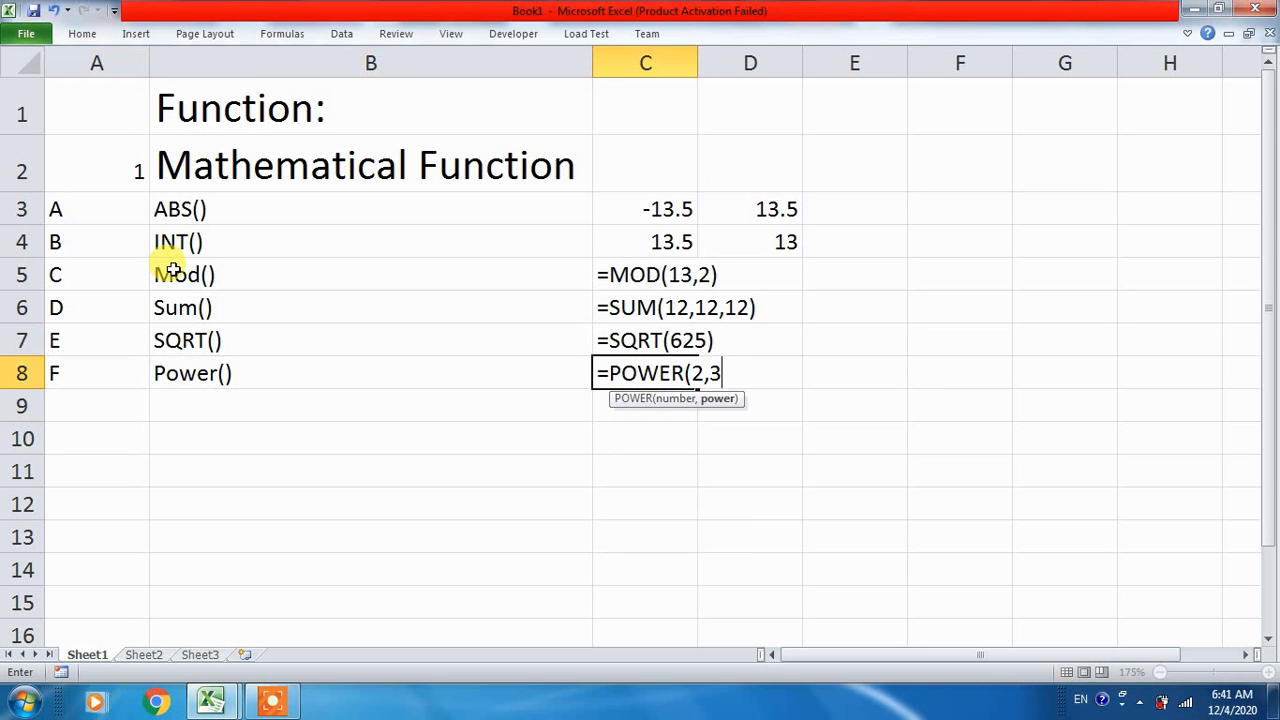
{"action": "type", "text": ")"}
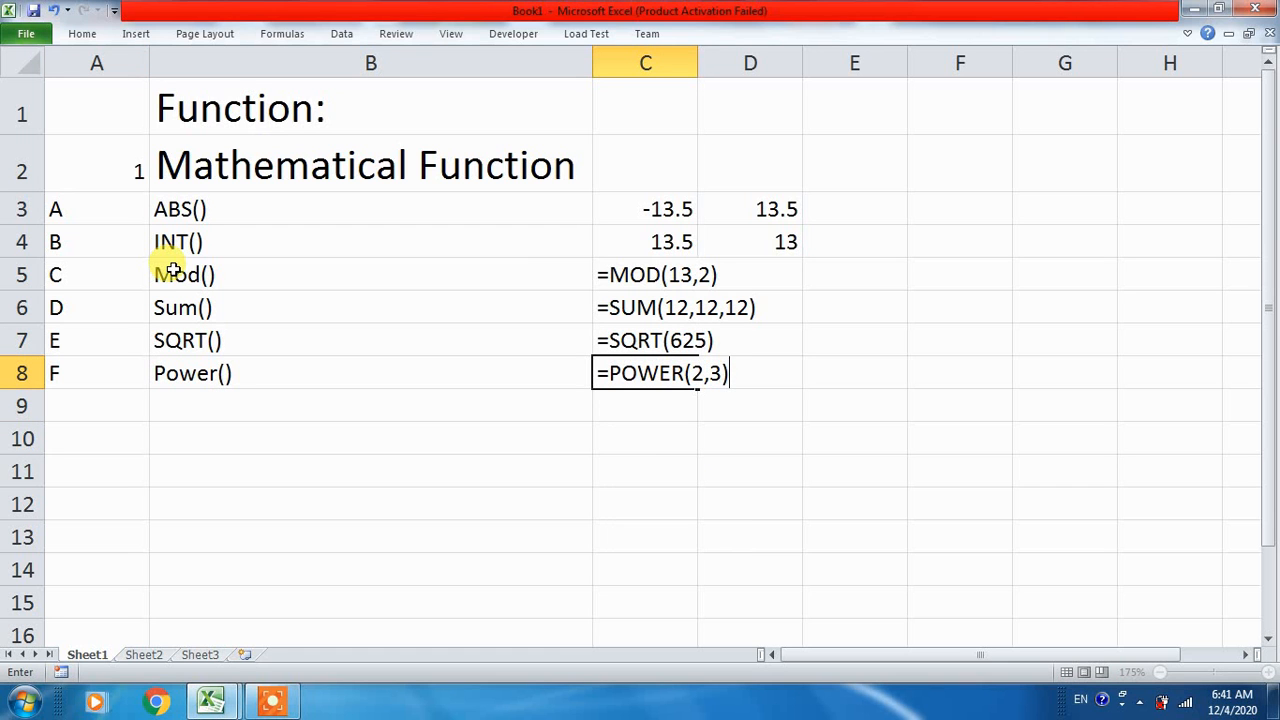
{"action": "key", "text": "Return"}
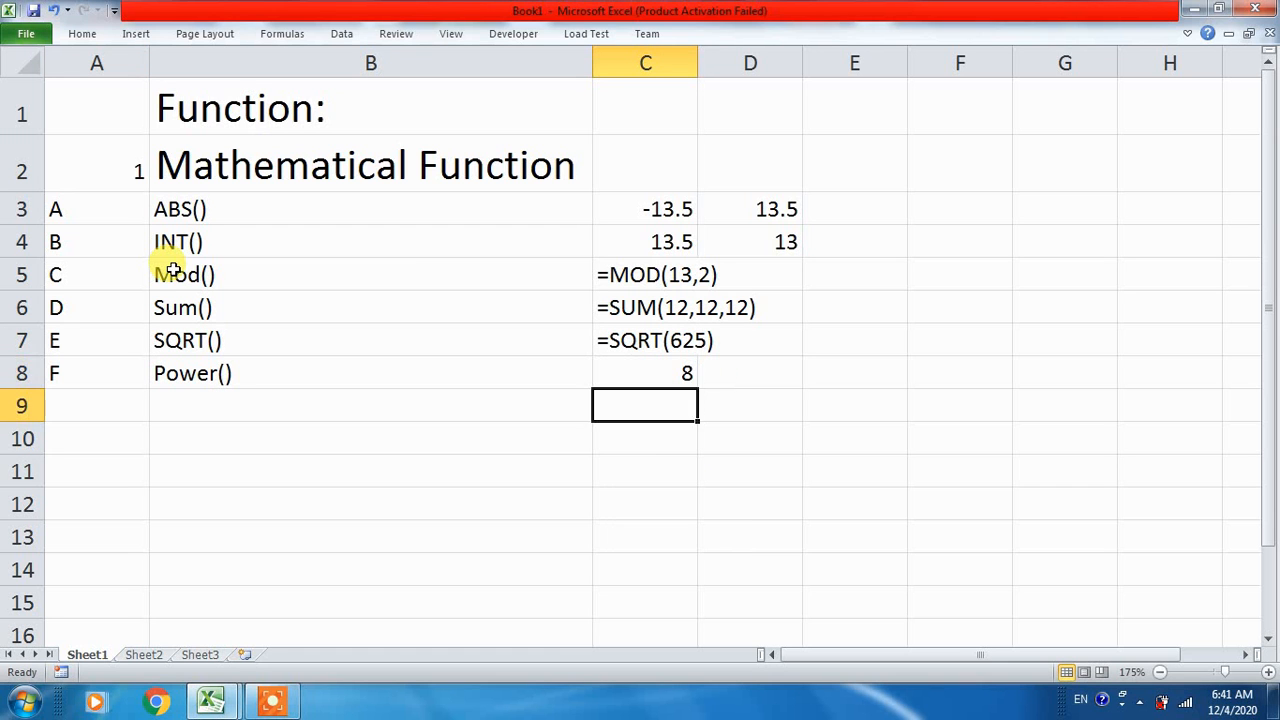
- Prefix the power formula in cell C8 with an apostrophe so it displays as the text =POWER(2,3)
{"action": "key", "text": "Up"}
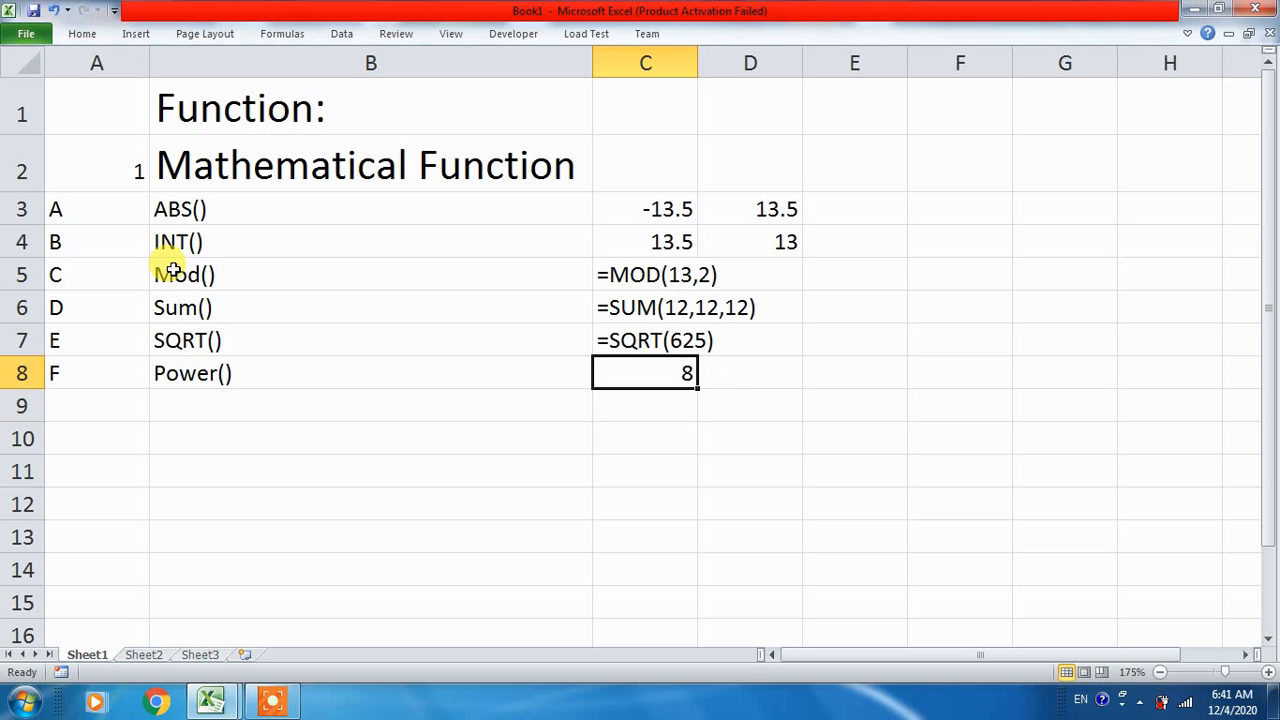
{"action": "key", "text": "F2"}
{"action": "key", "text": "Home"}
{"action": "type", "text": "'"}
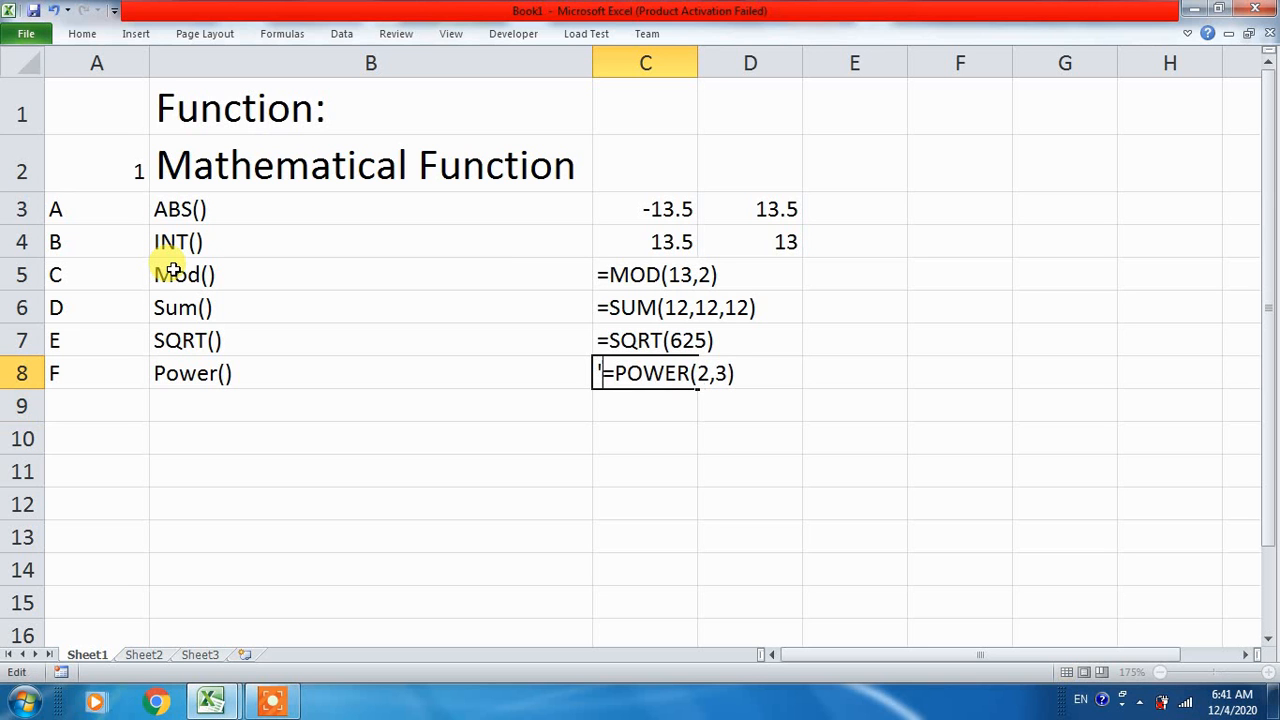
{"action": "key", "text": "Return"}
- Add the next list entry in row 9, with the label G in A9 and the function name Round() in B9
{"action": "key", "text": "Home"}
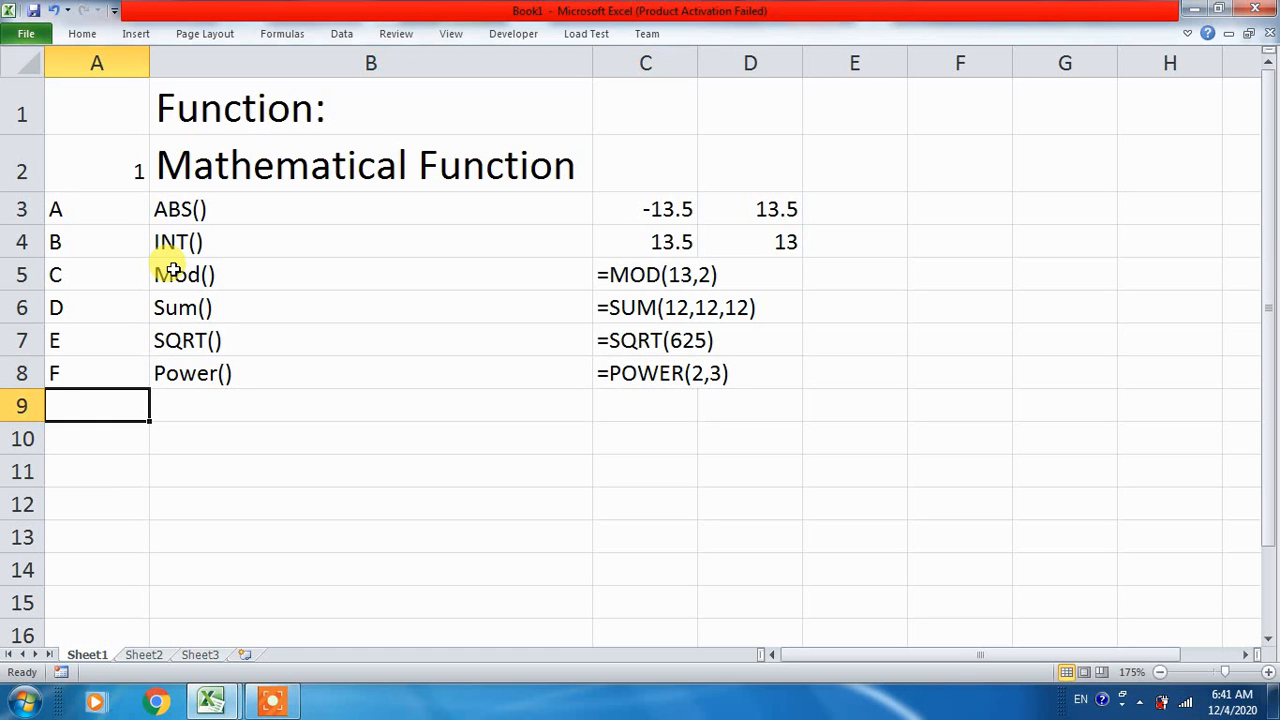
{"action": "type", "text": "R"}
{"action": "key", "text": "BackSpace"}
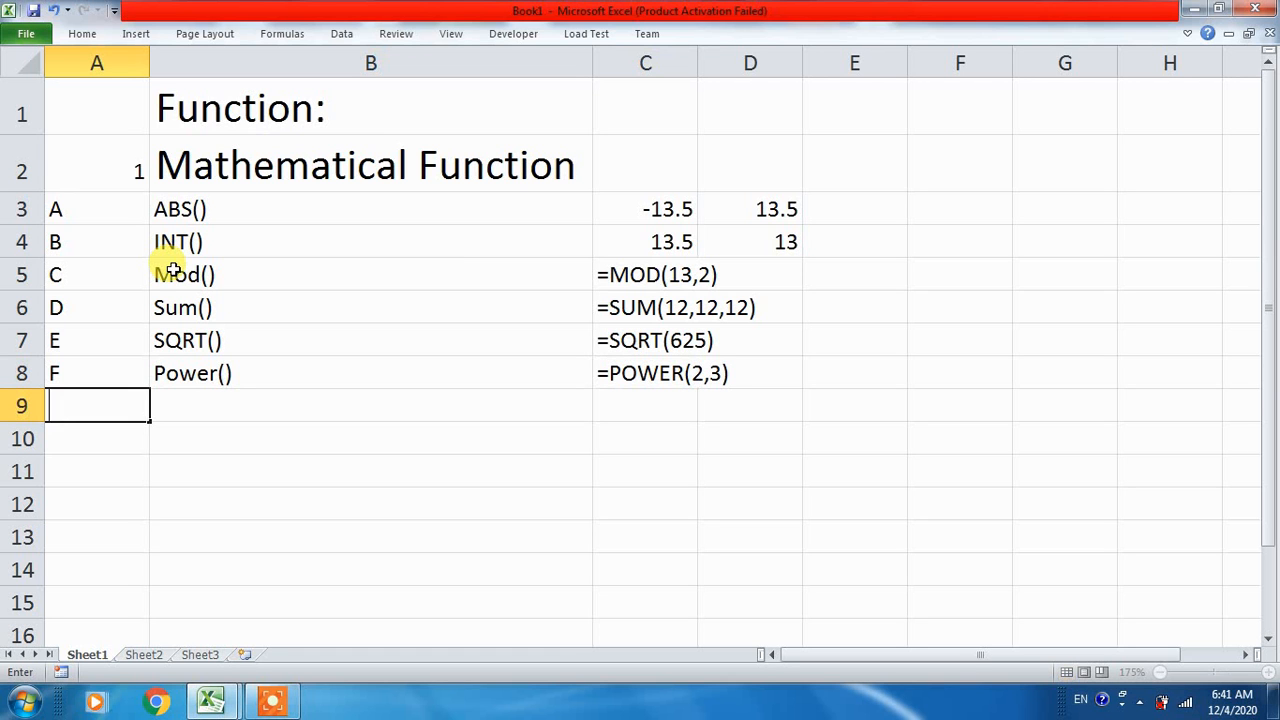
{"action": "type", "text": "G"}
{"action": "key", "text": "Return"}
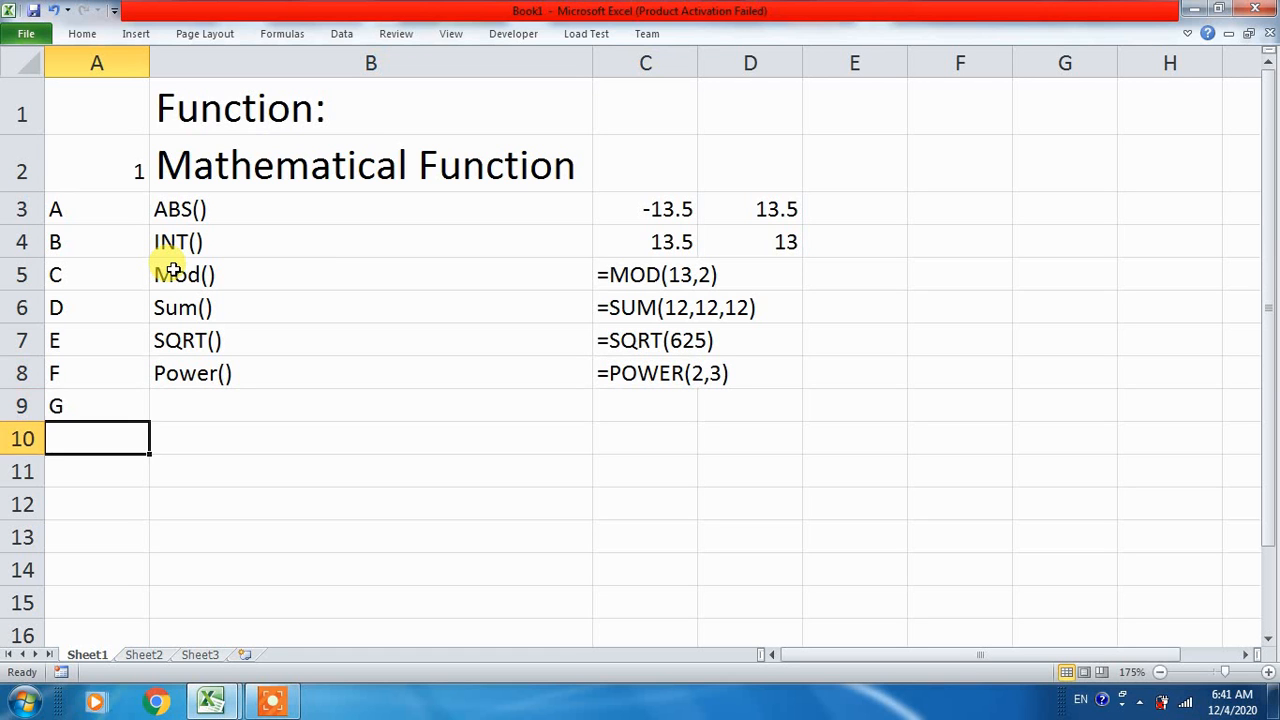
{"action": "key", "text": "Up"}
{"action": "key", "text": "Right"}
{"action": "type", "text": "Round"}
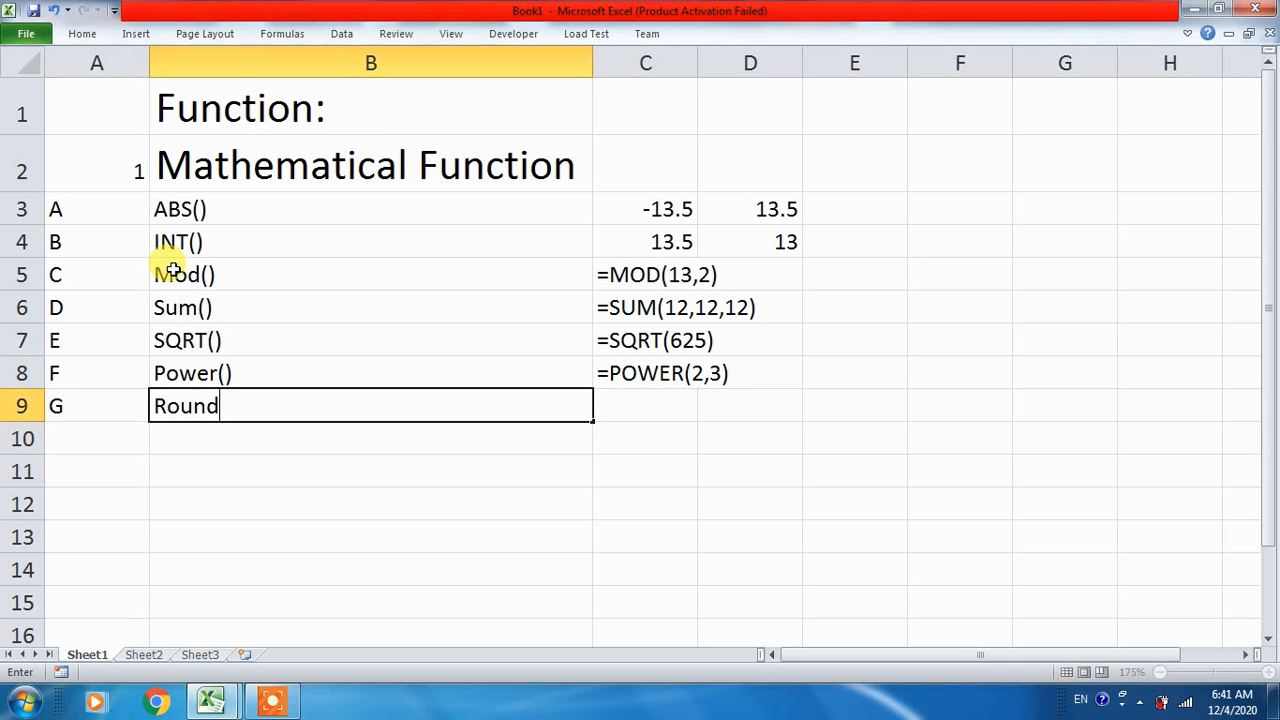
{"action": "type", "text": "()"}
{"action": "key", "text": "Return"}
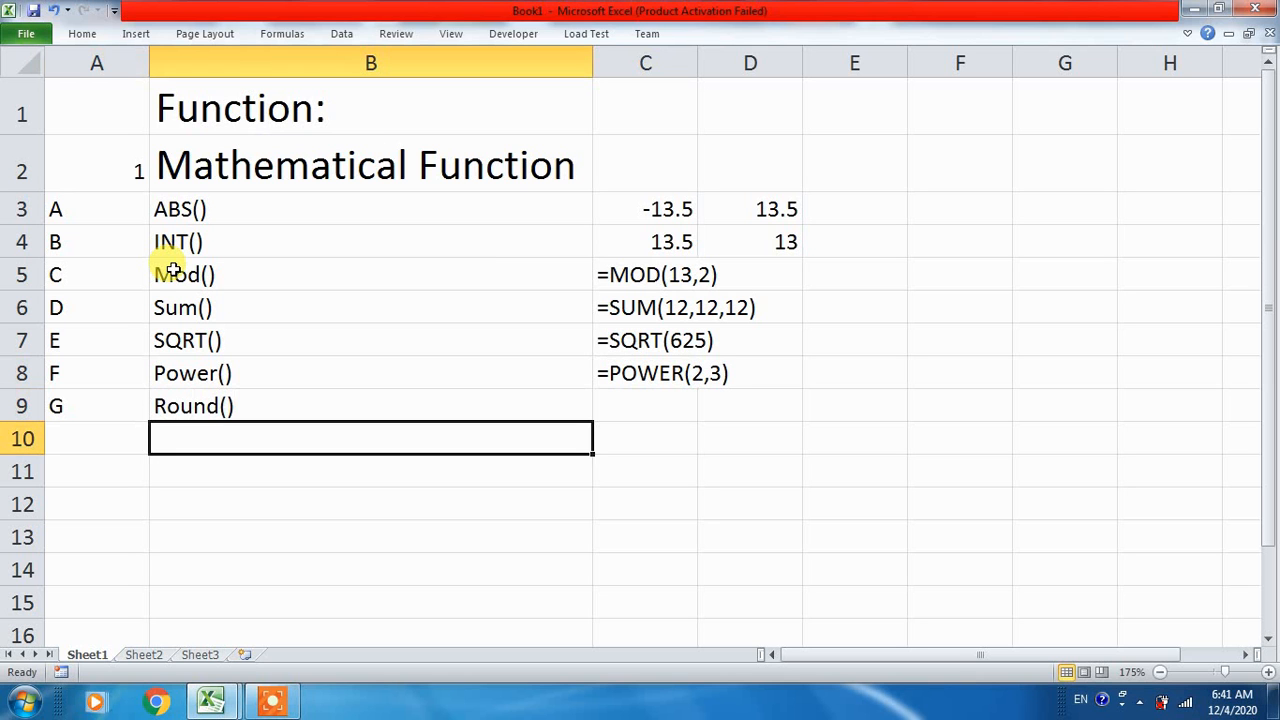
- Enter the formula =ROUND(8.23,1) in cell C9 to round the number to one decimal place
{"action": "key", "text": "Up"}
{"action": "key", "text": "Right"}
{"action": "type", "text": "="}
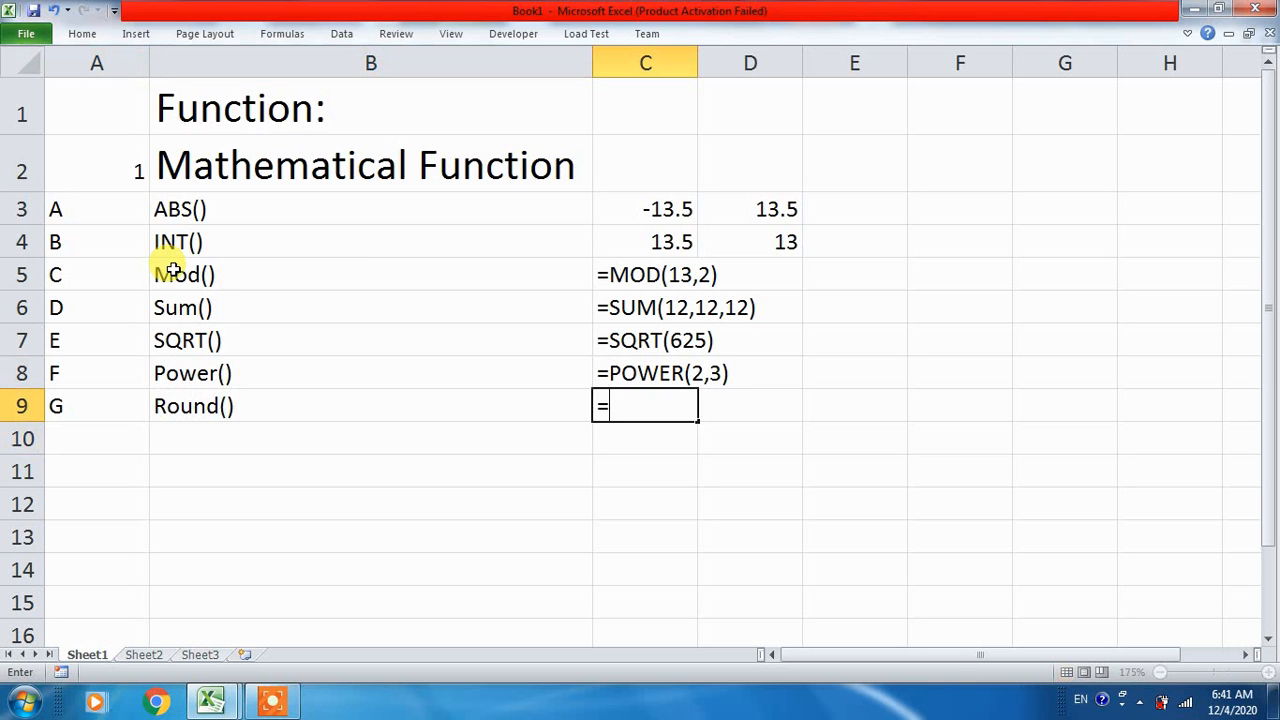
{"action": "type", "text": "round"}
{"action": "key", "text": "Tab"}
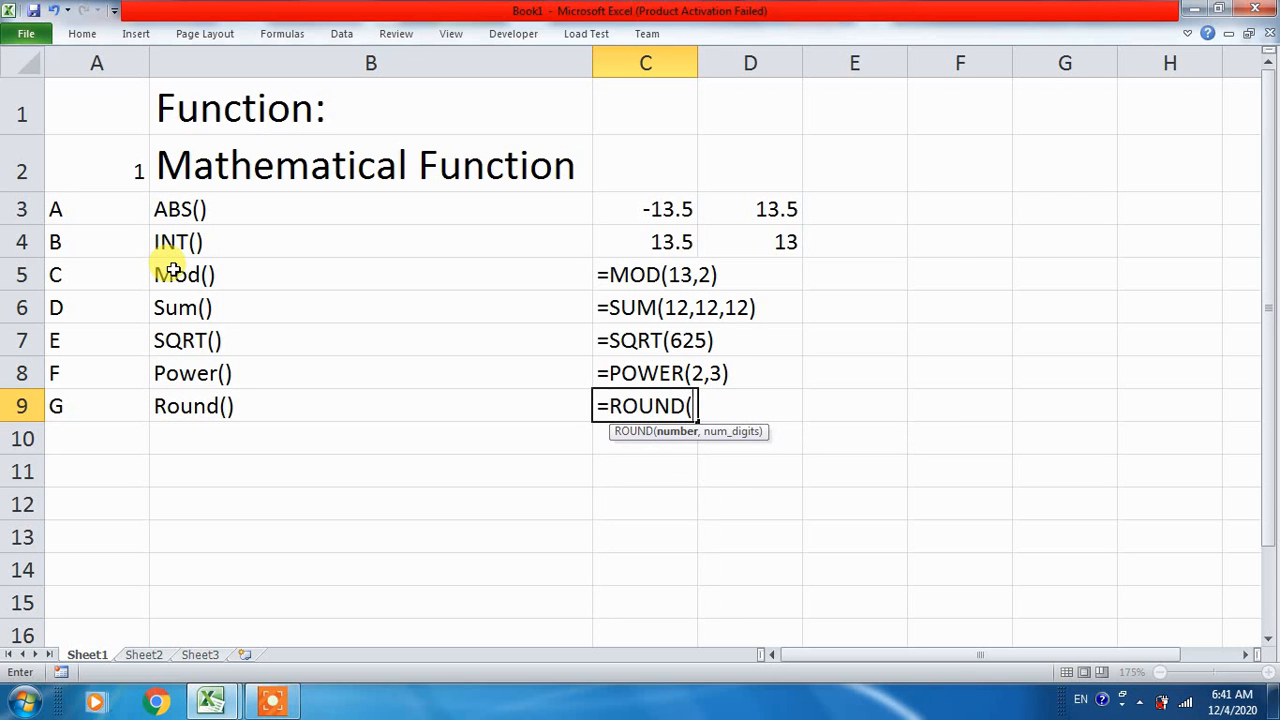
{"action": "type", "text": "8.23"}
{"action": "type", "text": ",1"}
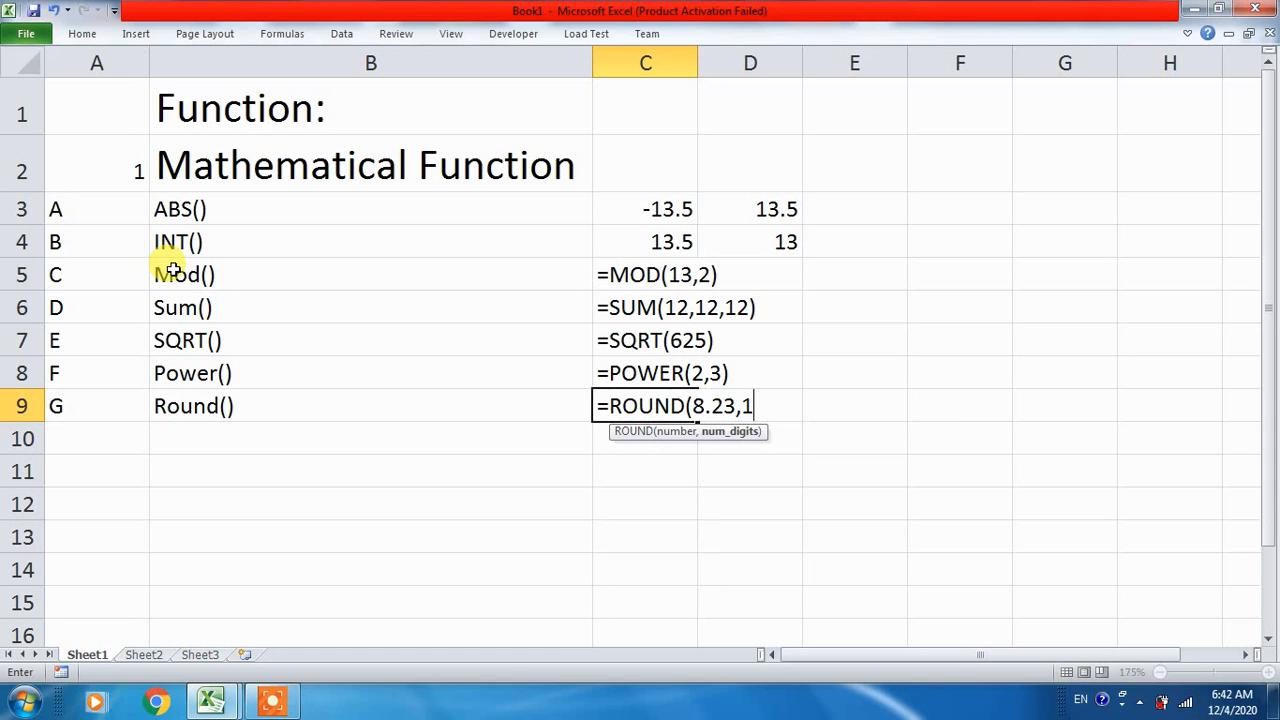
{"action": "type", "text": ")"}
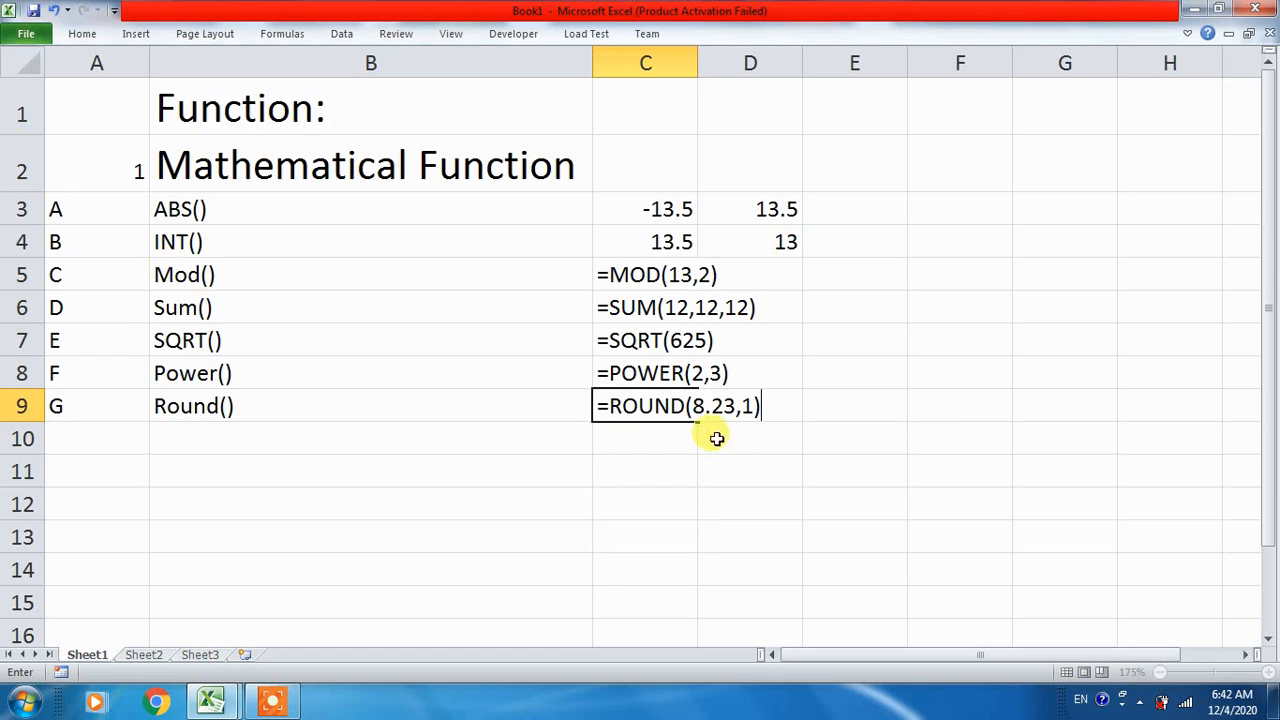
{"action": "left_click_drag", "start_coordinate": [698, 403], "coordinate": [752, 403]}
{"action": "double_click", "coordinate": [748, 404]}
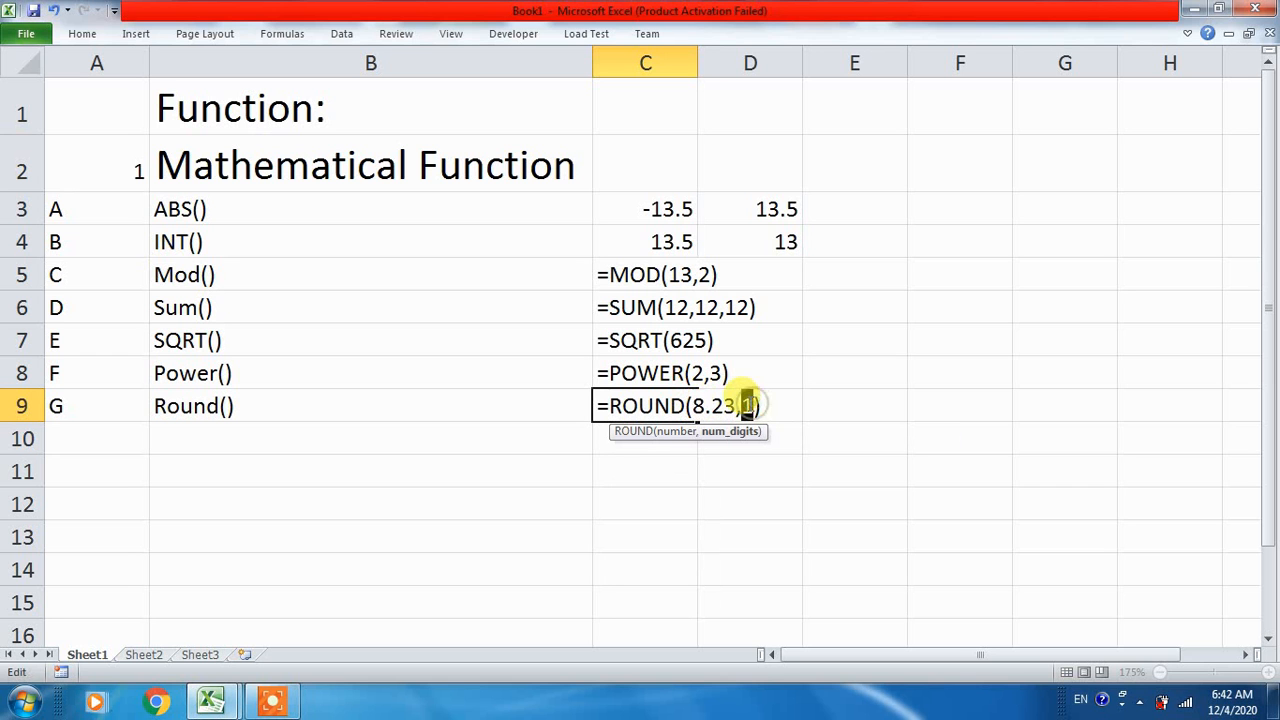
{"action": "key", "text": "Return"}
- Change the number of digits in the C9 rounding formula to 2, giving =ROUND(8.23,2)
{"action": "double_click", "coordinate": [652, 406]}
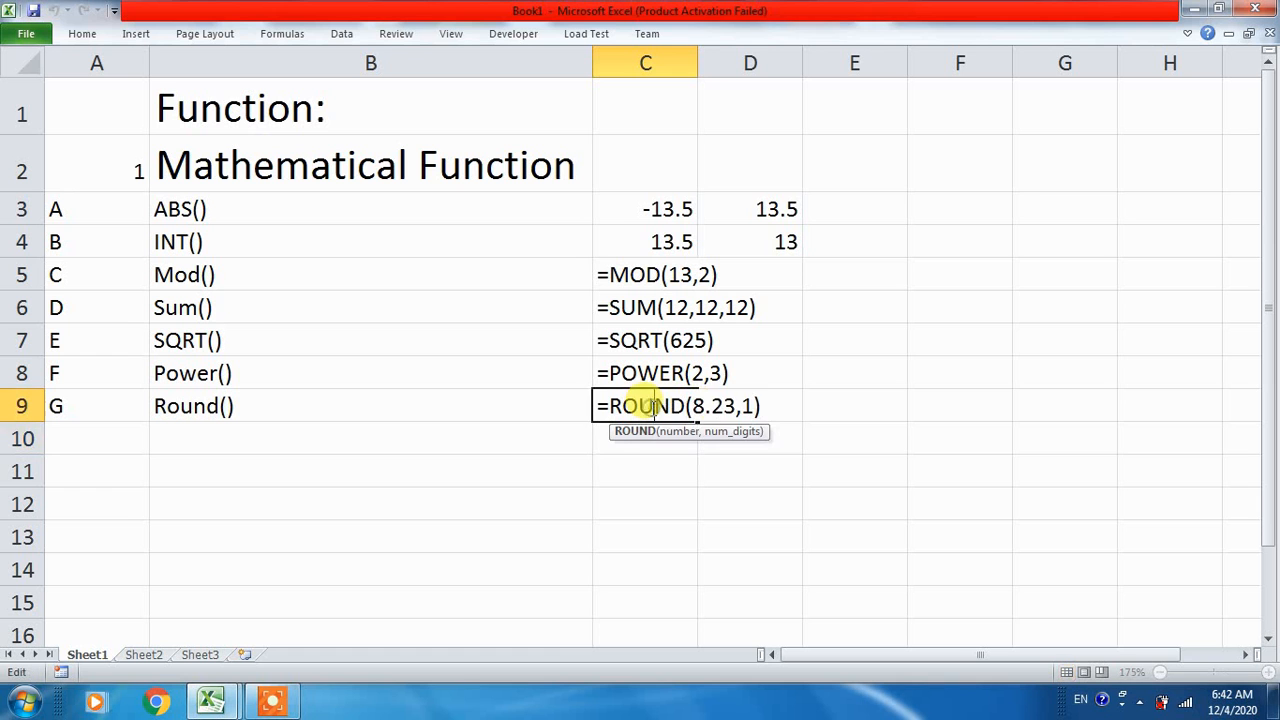
{"action": "double_click", "coordinate": [748, 406]}
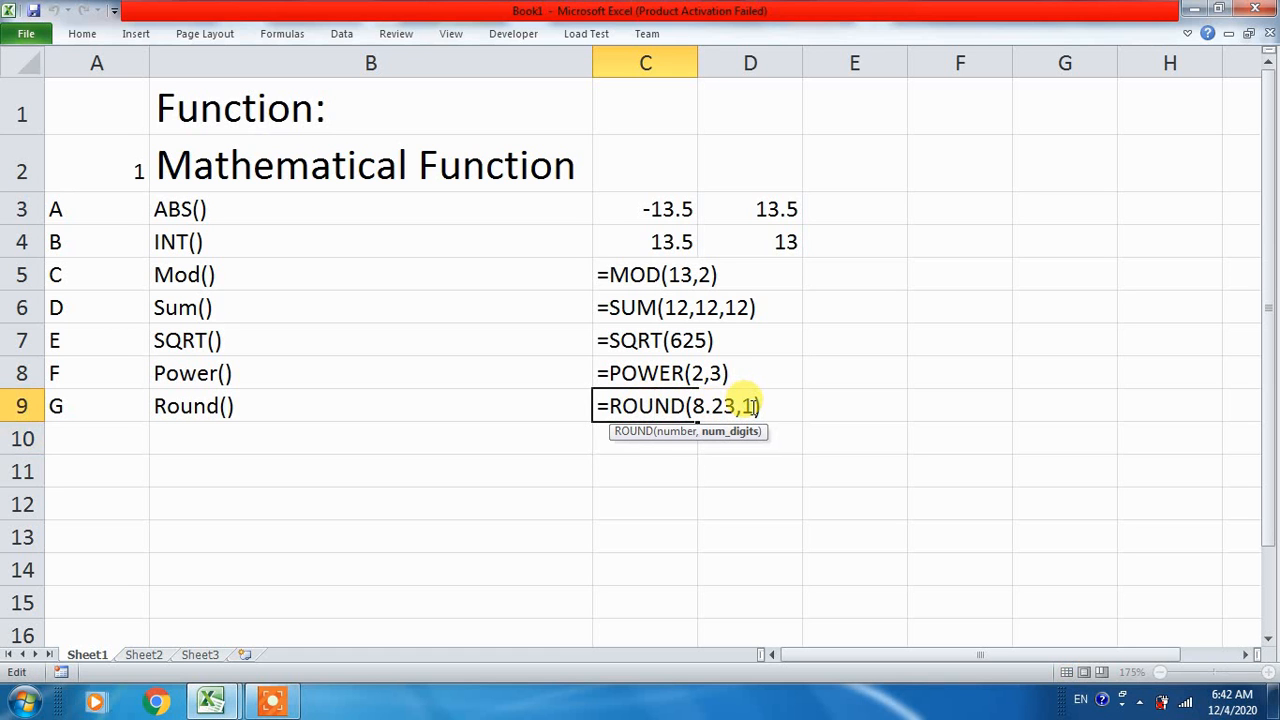
{"action": "type", "text": "2"}
{"action": "key", "text": "Return"}
- Set the number of digits in the C9 rounding formula to 0, giving =ROUND(8.23,0)
{"action": "left_click", "coordinate": [663, 403]}
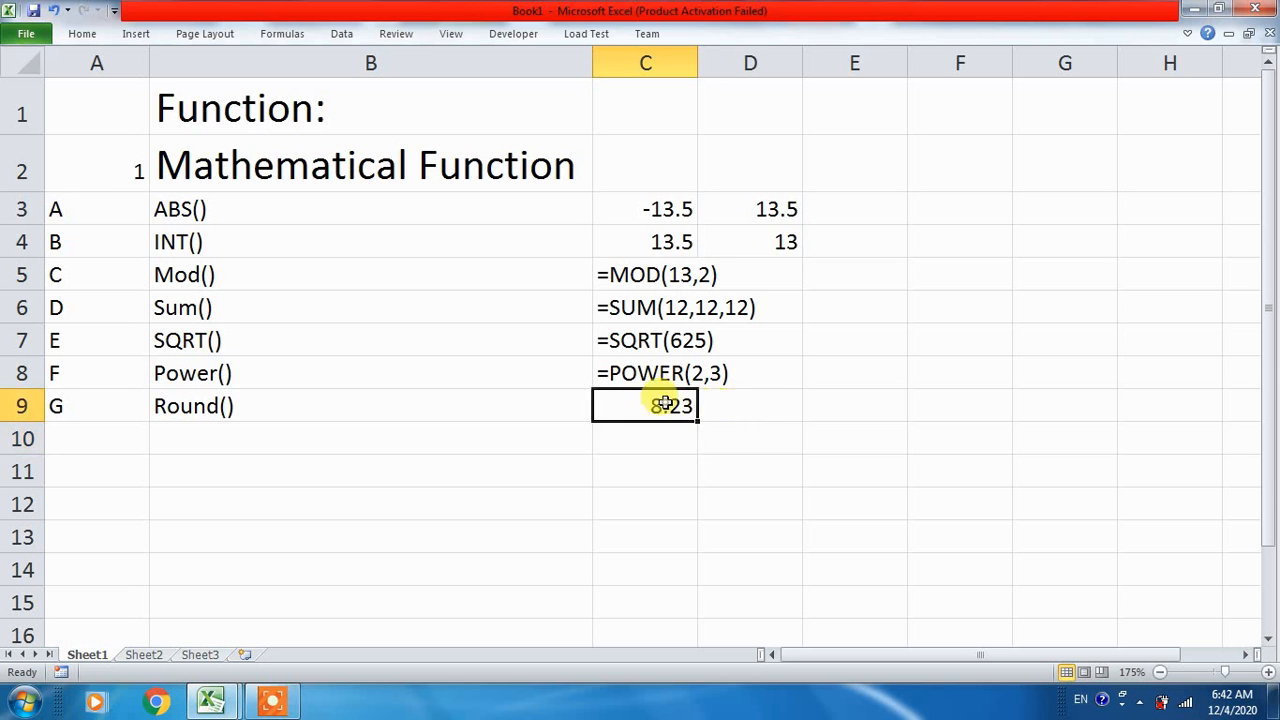
{"action": "double_click", "coordinate": [668, 404]}
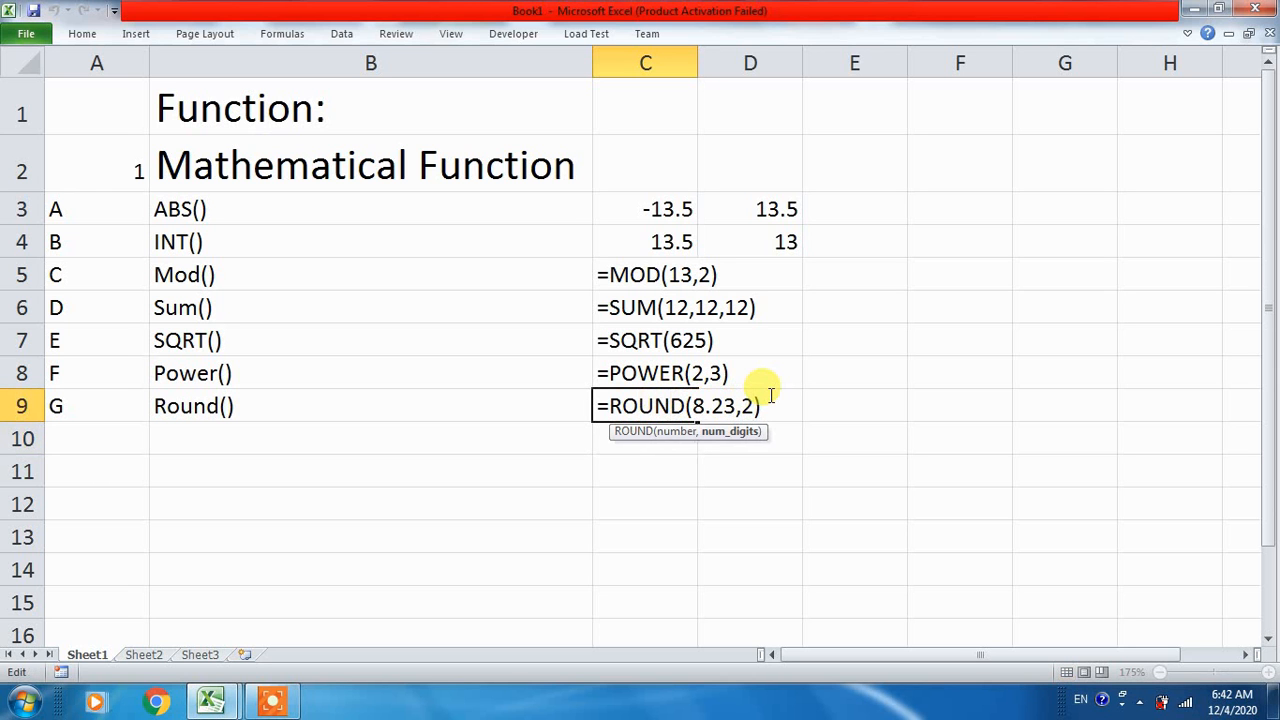
{"action": "key", "text": "BackSpace"}
{"action": "key", "text": "Return"}
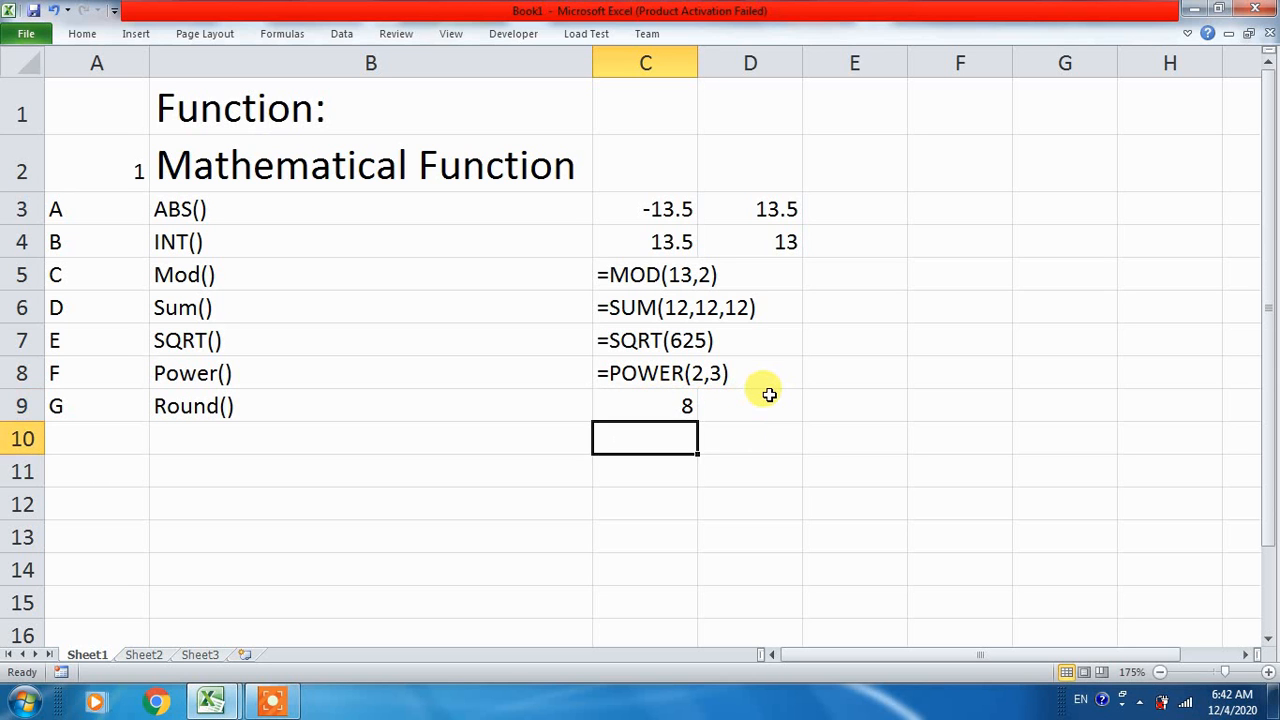
{"action": "double_click", "coordinate": [655, 405]}
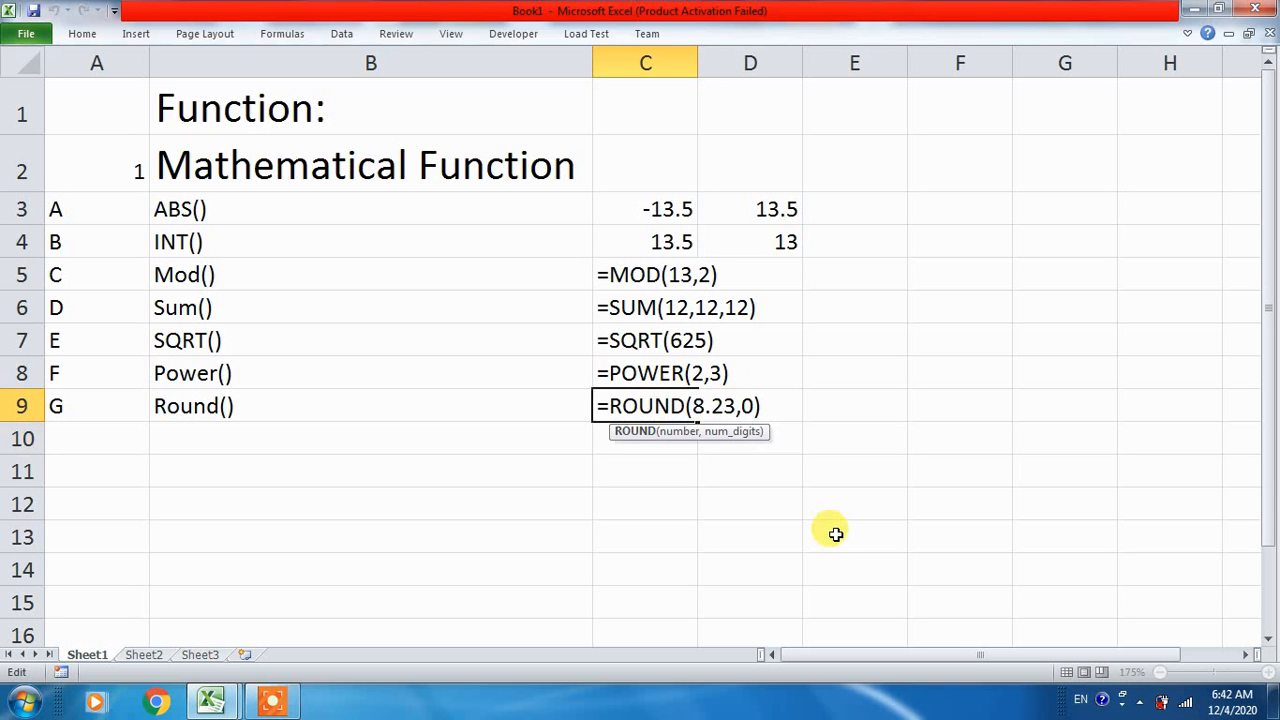
{"action": "key", "text": "Return"}
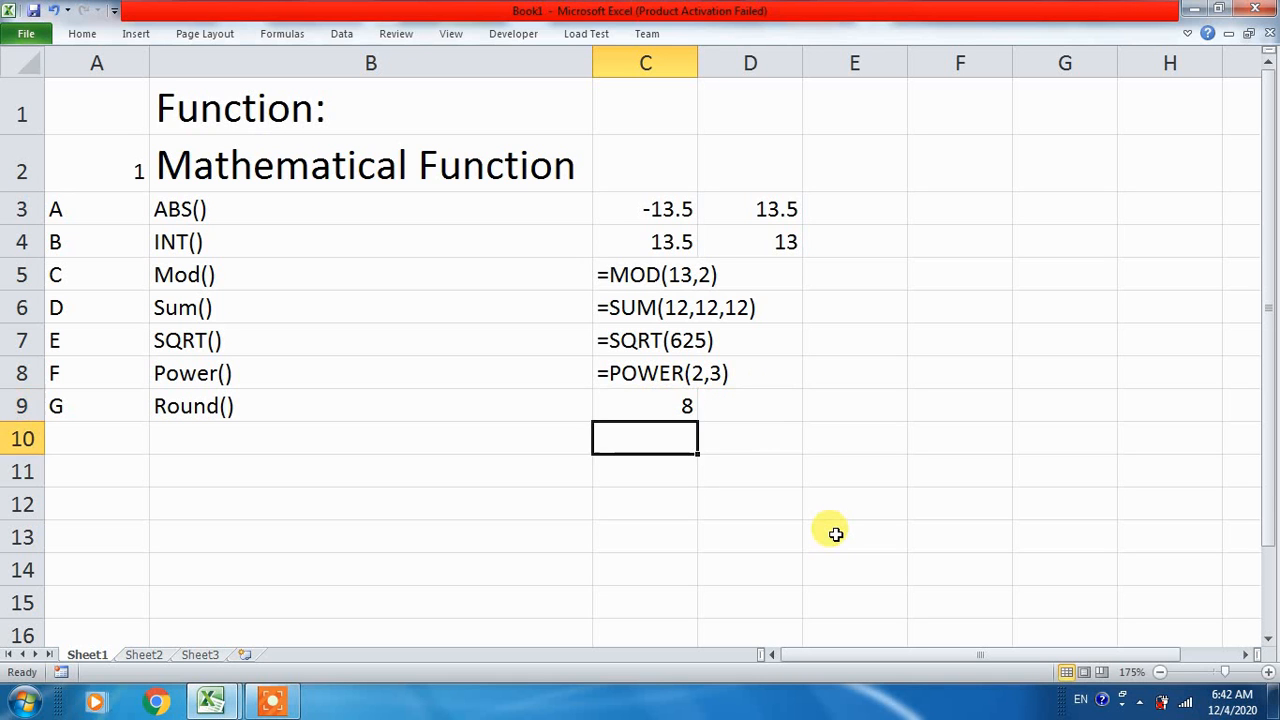
- Turn the rounding formula in cell C9 into visible text by prefixing it with an apostrophe
{"action": "key", "text": "Up"}
{"action": "key", "text": "F2"}
{"action": "key", "text": "Home"}
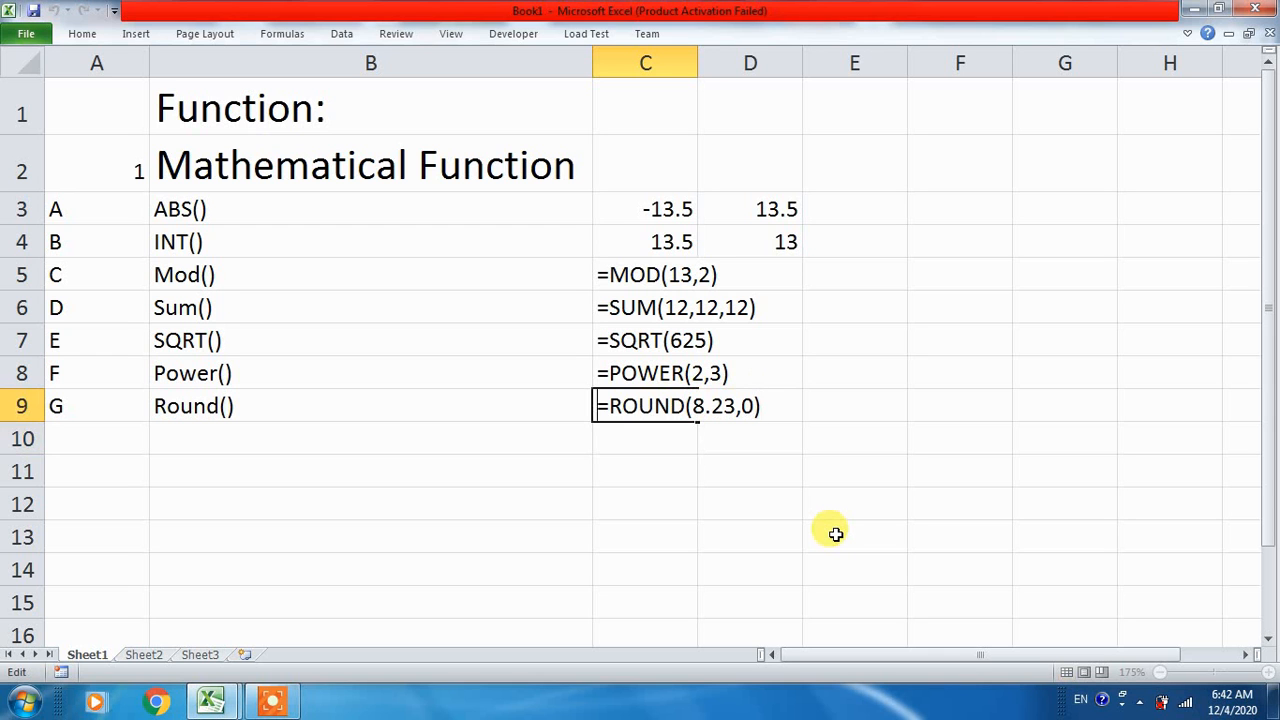
{"action": "type", "text": "'"}
{"action": "key", "text": "Return"}
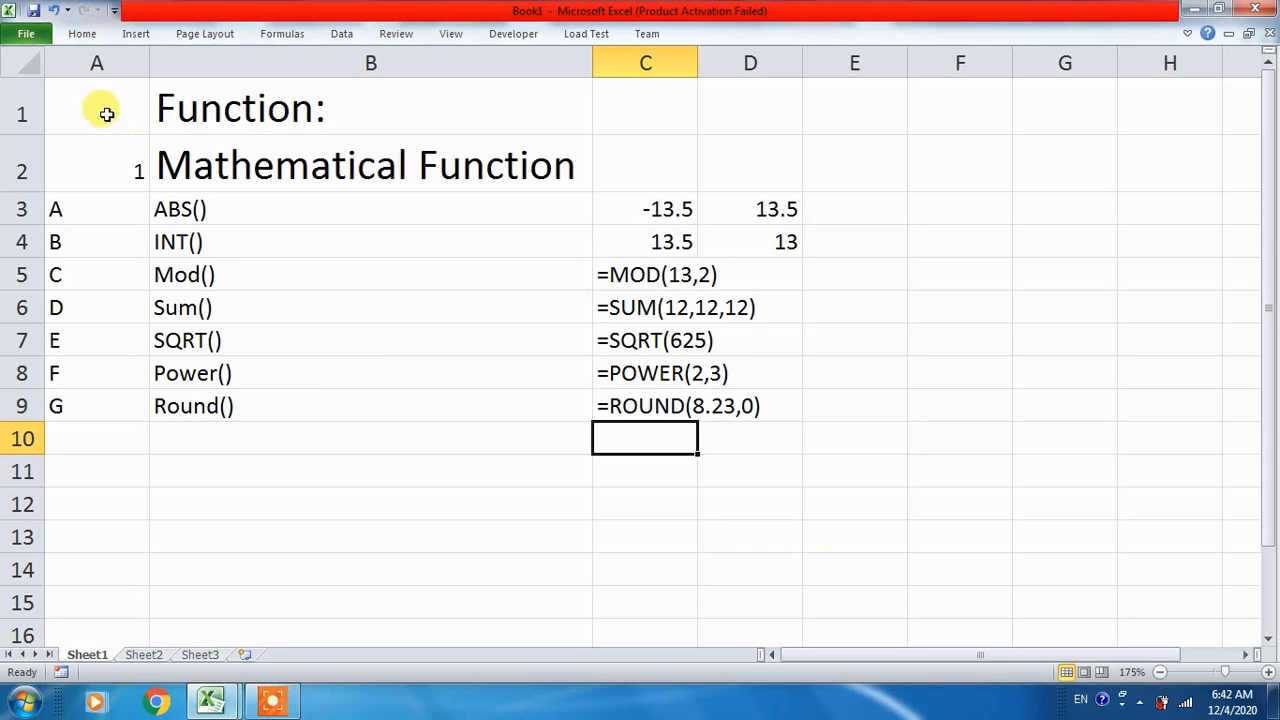
{"action": "left_click_drag", "start_coordinate": [100, 108], "coordinate": [638, 408]}
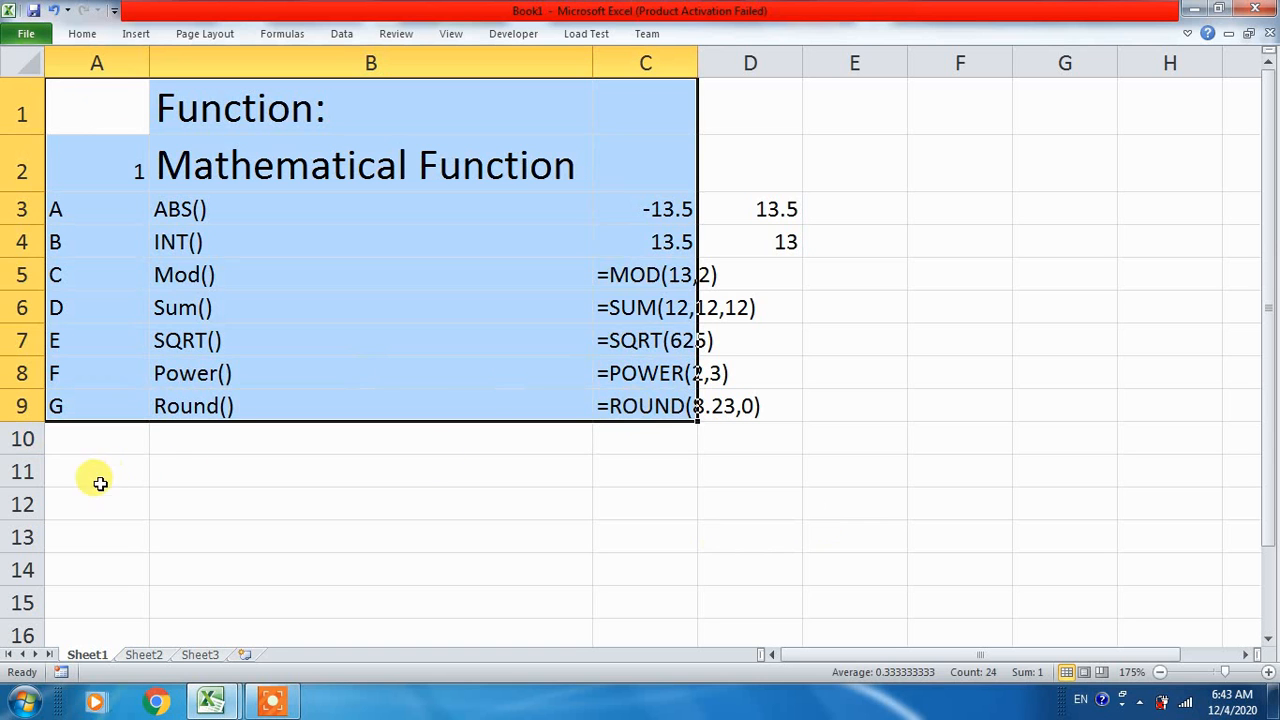
- Enter the section heading "Statistical Function:" in cell B11
{"action": "left_click", "coordinate": [163, 470]}
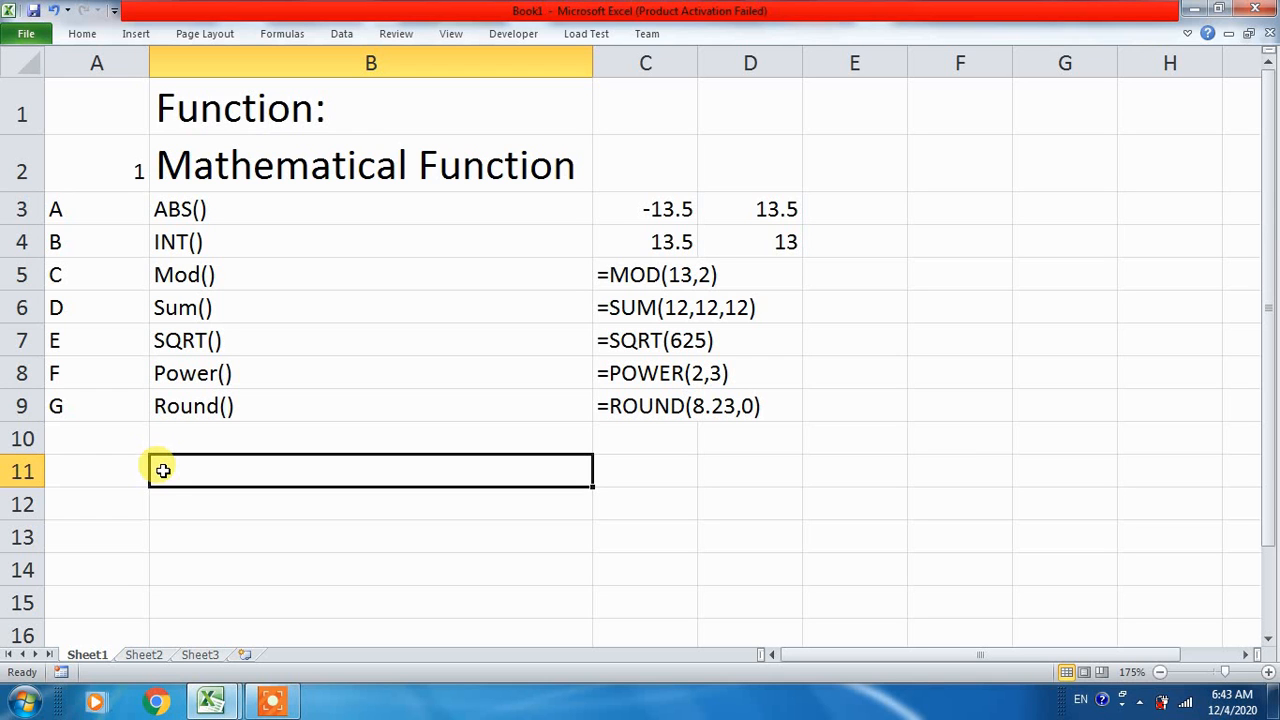
{"action": "type", "text": "Stat"}
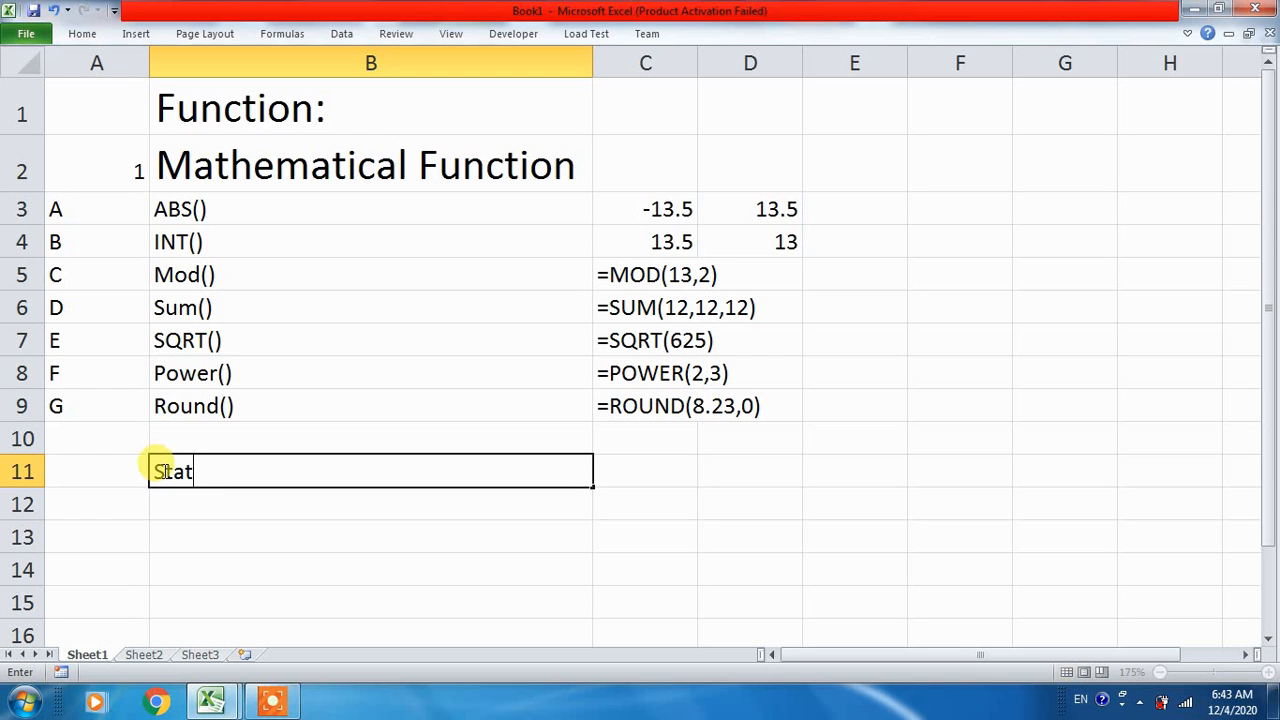
{"action": "type", "text": "istical Function"}
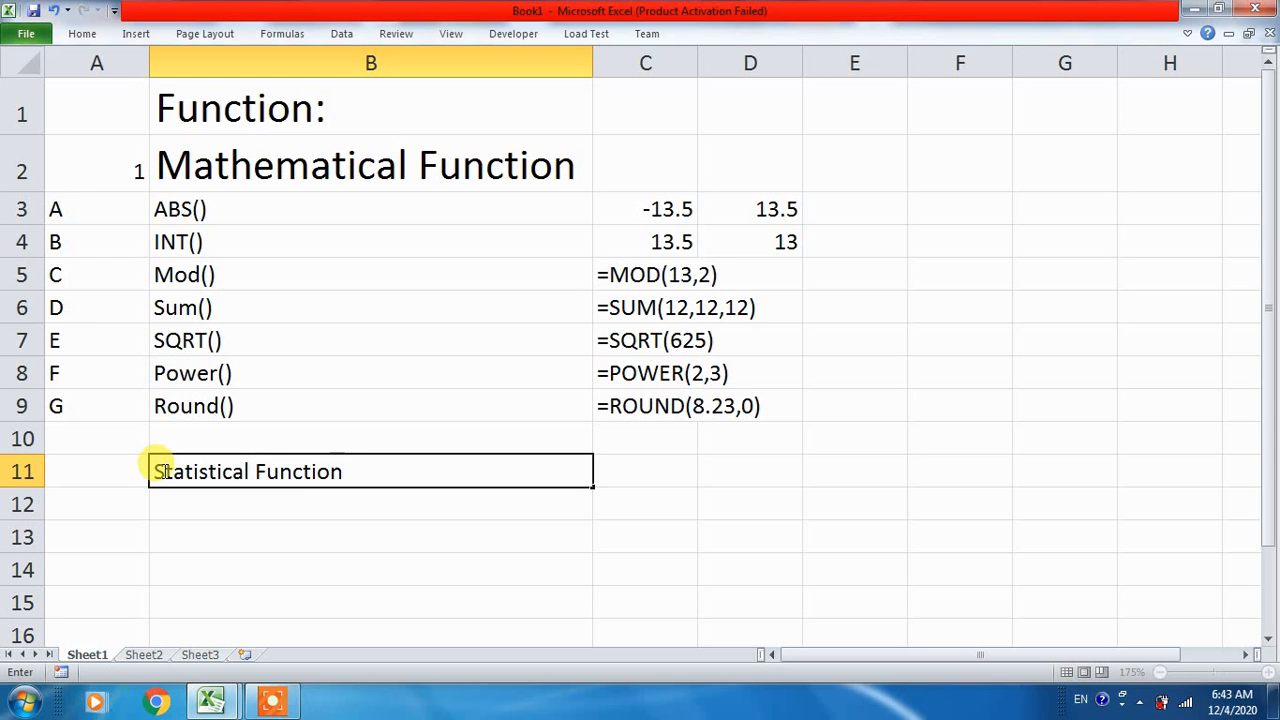
{"action": "type", "text": ":"}
{"action": "key", "text": "Return"}
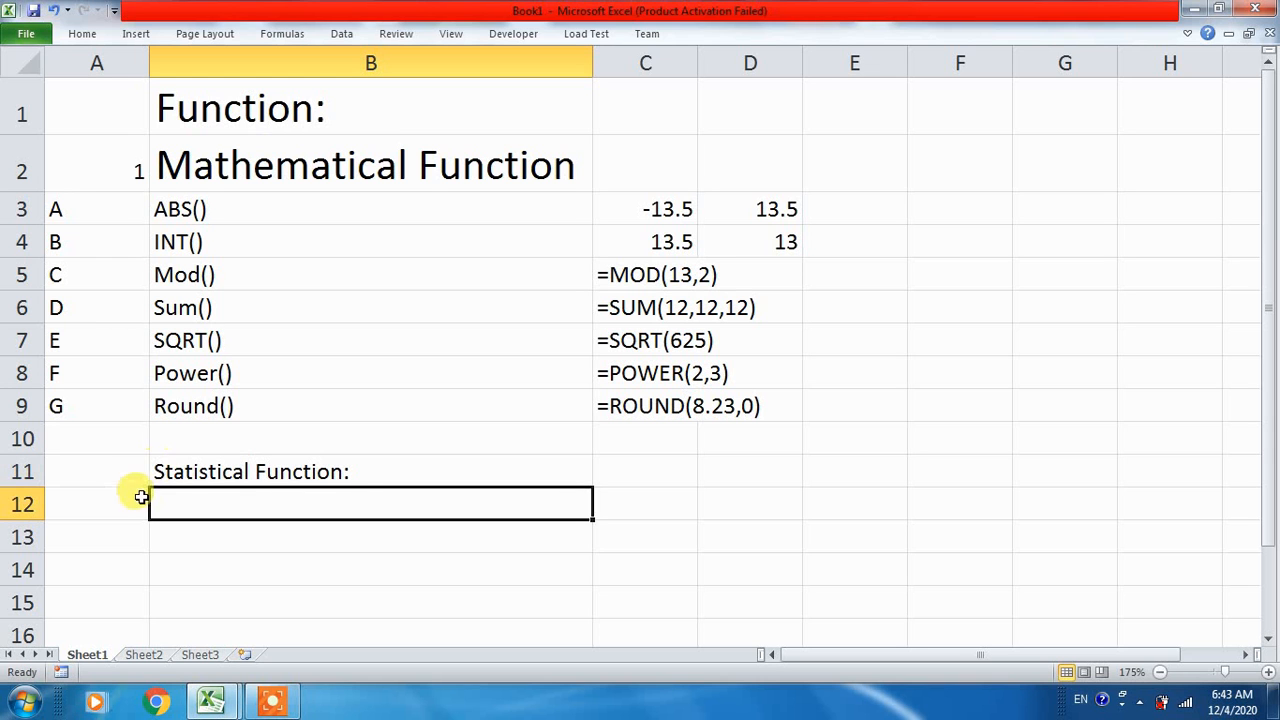
- Add the first statistical list entry in row 13, with the number 1 in A13 and the function name Max() in B13
{"action": "left_click", "coordinate": [106, 531]}
{"action": "type", "text": "1"}
{"action": "left_click", "coordinate": [173, 544]}
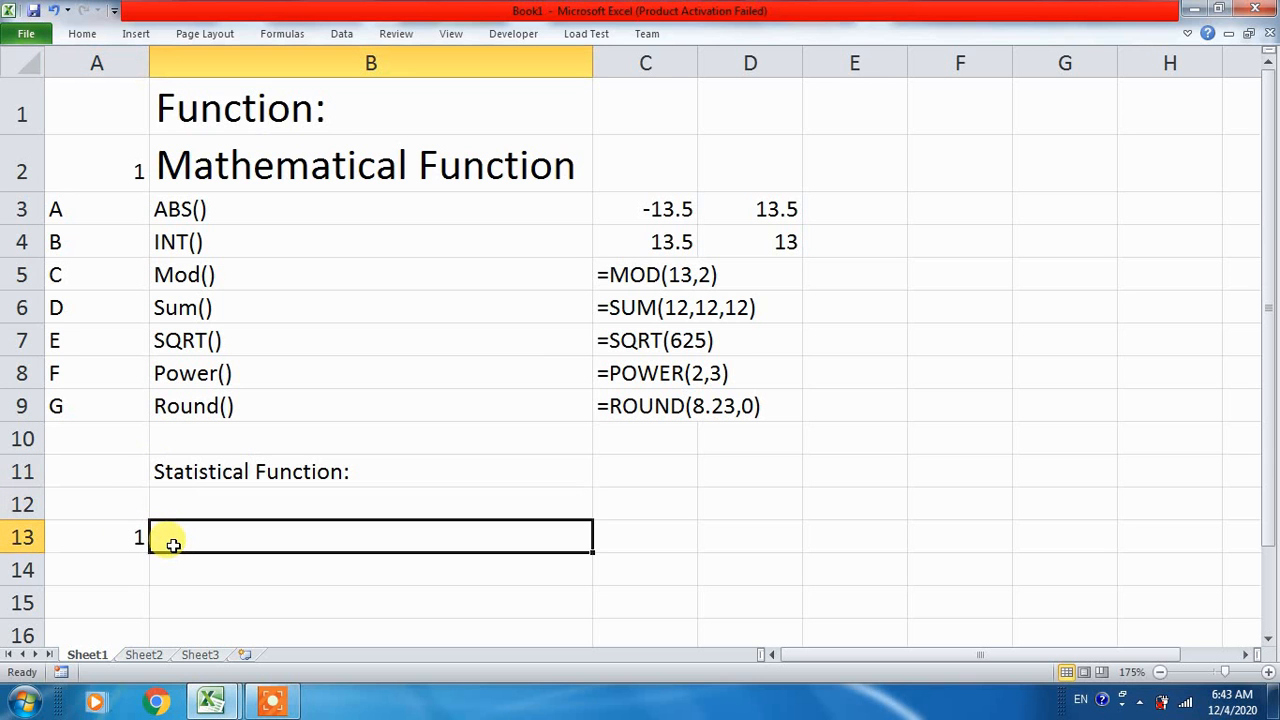
{"action": "type", "text": "Max"}
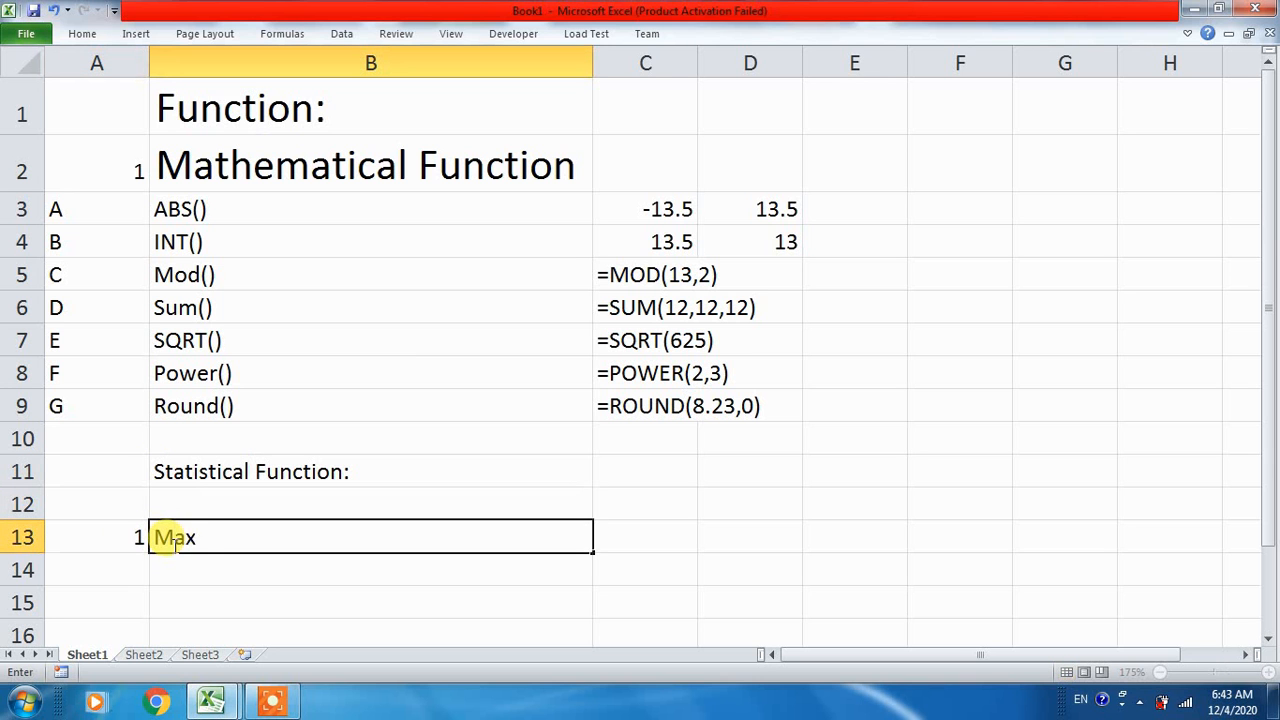
{"action": "type", "text": "()"}
{"action": "key", "text": "Return"}
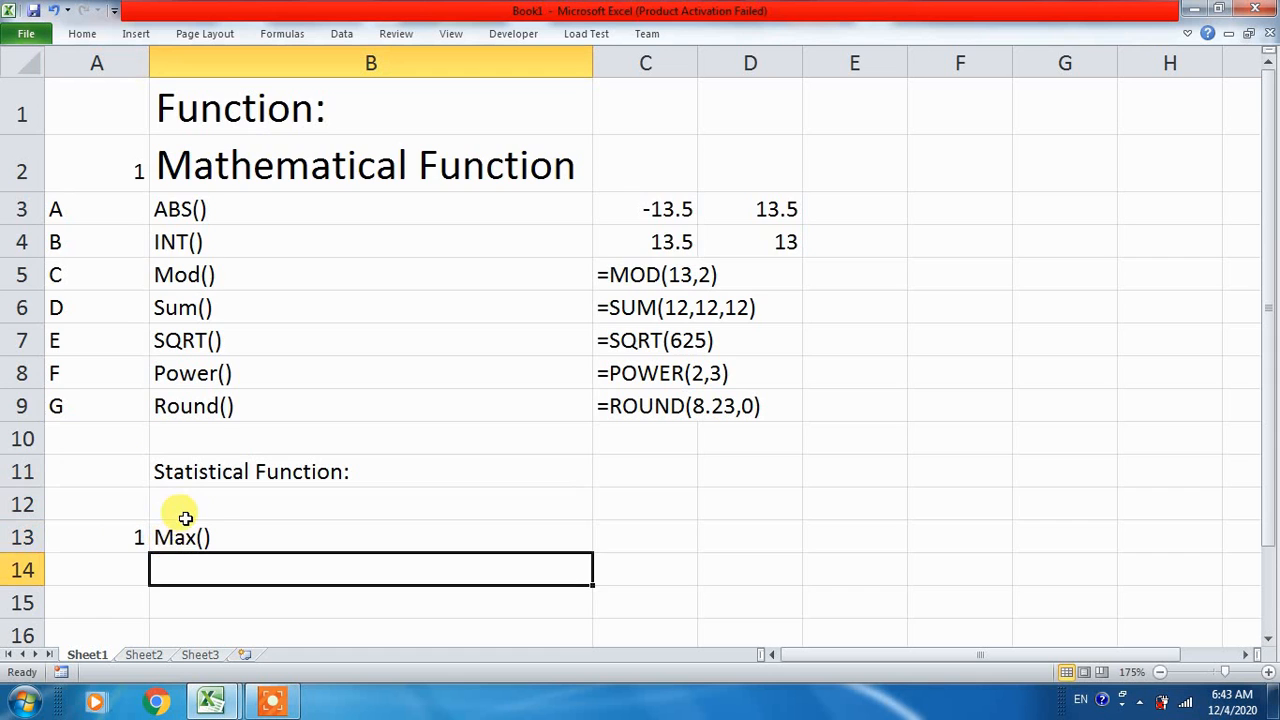
- Enter the sample values 2, 6, 4 and 9 across cells C13 to F13 for the Max() example
{"action": "scroll", "coordinate": [233, 503], "scroll_direction": "down", "scroll_amount": 1}
{"action": "scroll", "coordinate": [233, 503], "scroll_direction": "down", "scroll_amount": 1}
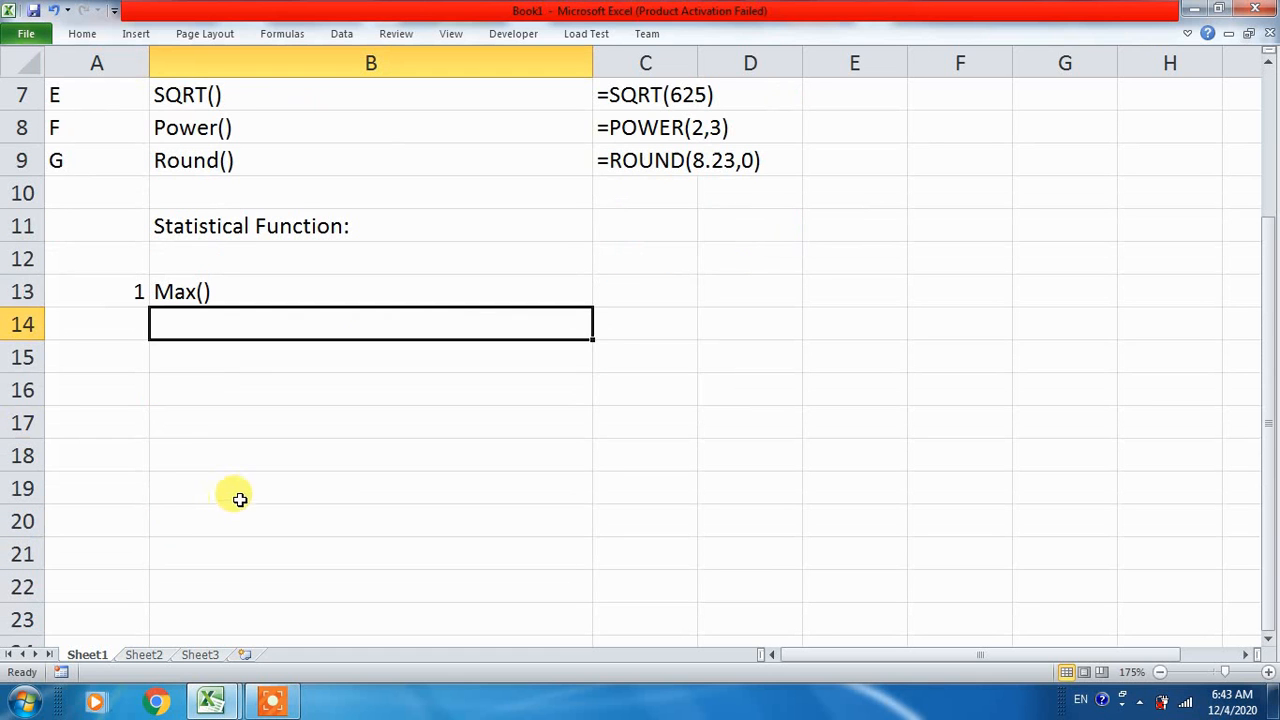
{"action": "left_click", "coordinate": [667, 289]}
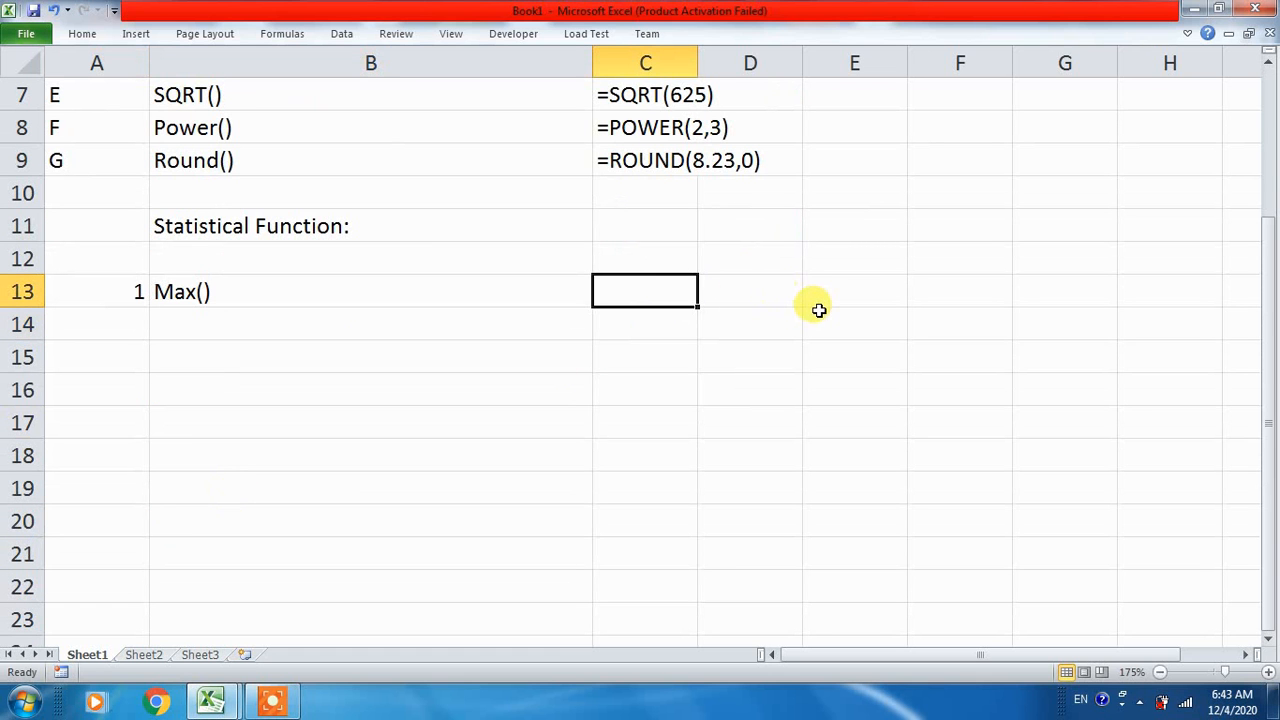
{"action": "type", "text": "2"}
{"action": "key", "text": "Tab"}
{"action": "type", "text": "6"}
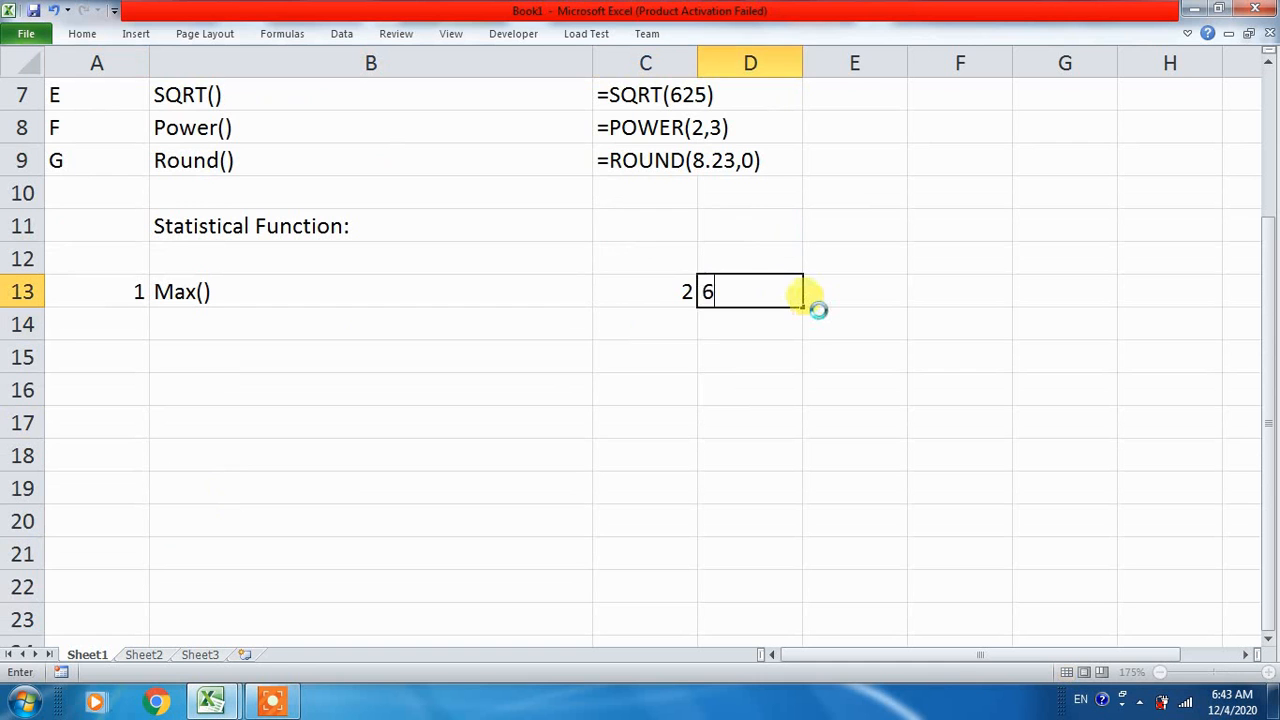
{"action": "key", "text": "Tab"}
{"action": "type", "text": "4"}
{"action": "key", "text": "Tab"}
{"action": "type", "text": "9"}
{"action": "key", "text": "Tab"}
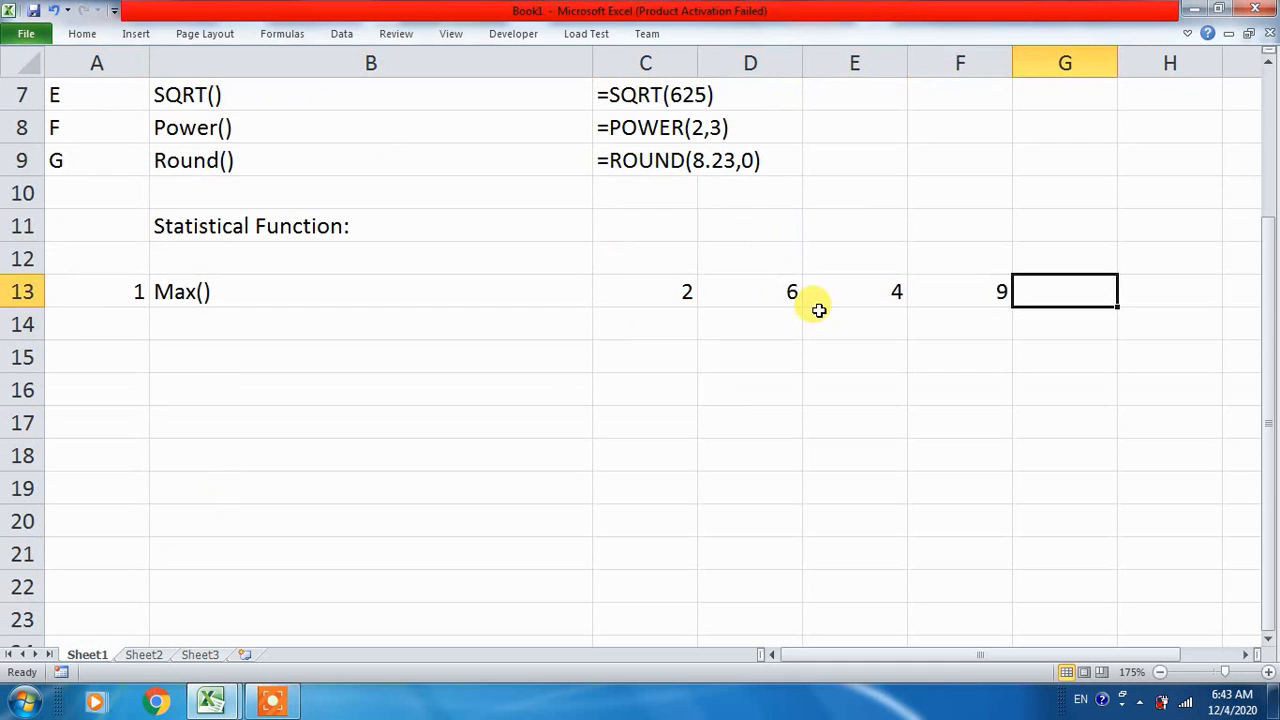
- Change the sample value in cell E13 to 45
{"action": "key", "text": "Left"}
{"action": "key", "text": "Left"}
{"action": "type", "text": "45"}
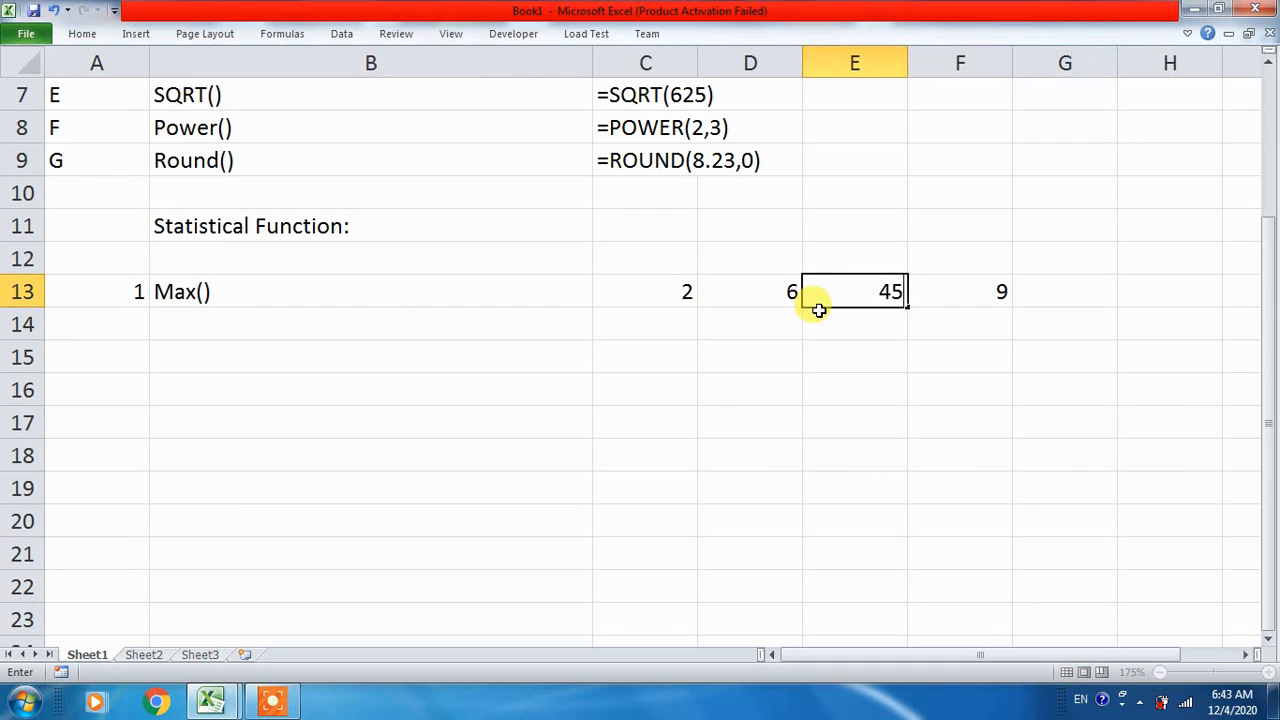
{"action": "key", "text": "Return"}
- Put an outline border around the sample values in cells C13 to F13
{"action": "key", "text": "Up"}
{"action": "key", "text": "Down"}
{"action": "key", "text": "Left"}
{"action": "key", "text": "Up"}
{"action": "key", "text": "Left"}
{"action": "key", "text": "shift+Right"}
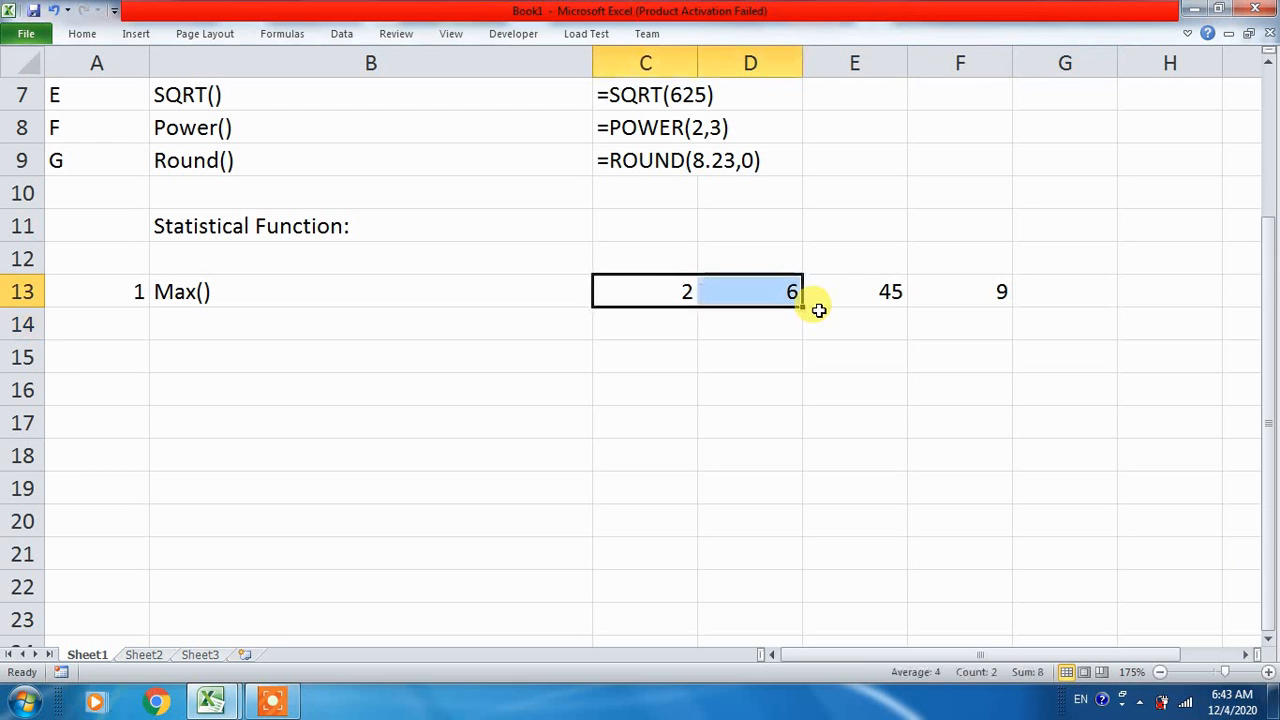
{"action": "key", "text": "shift+Right"}
{"action": "key", "text": "shift+Right"}
{"action": "key", "text": "Tab"}
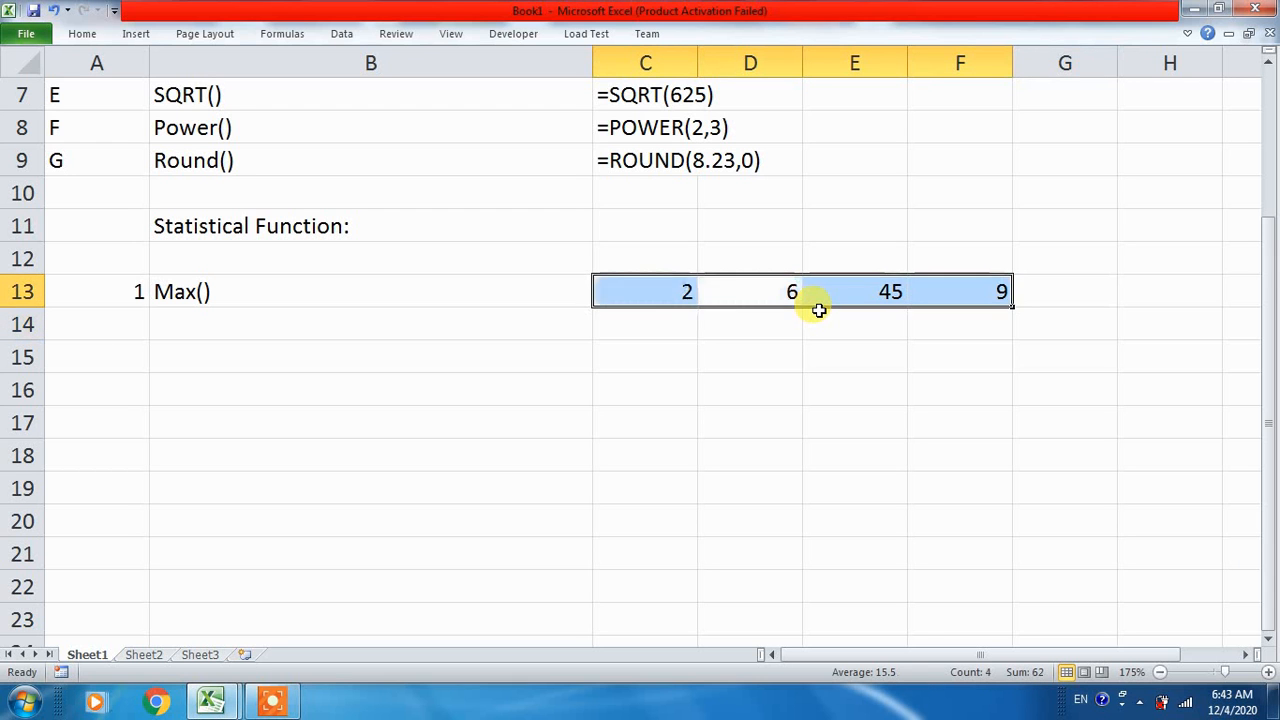
- Enter the formula =MAX(C13:F13) in cell H13 to find the largest sample value
{"action": "key", "text": "Down"}
{"action": "key", "text": "Down"}
{"action": "key", "text": "Left"}
{"action": "key", "text": "Up"}
{"action": "key", "text": "Up"}
{"action": "key", "text": "Right"}
{"action": "key", "text": "Right"}
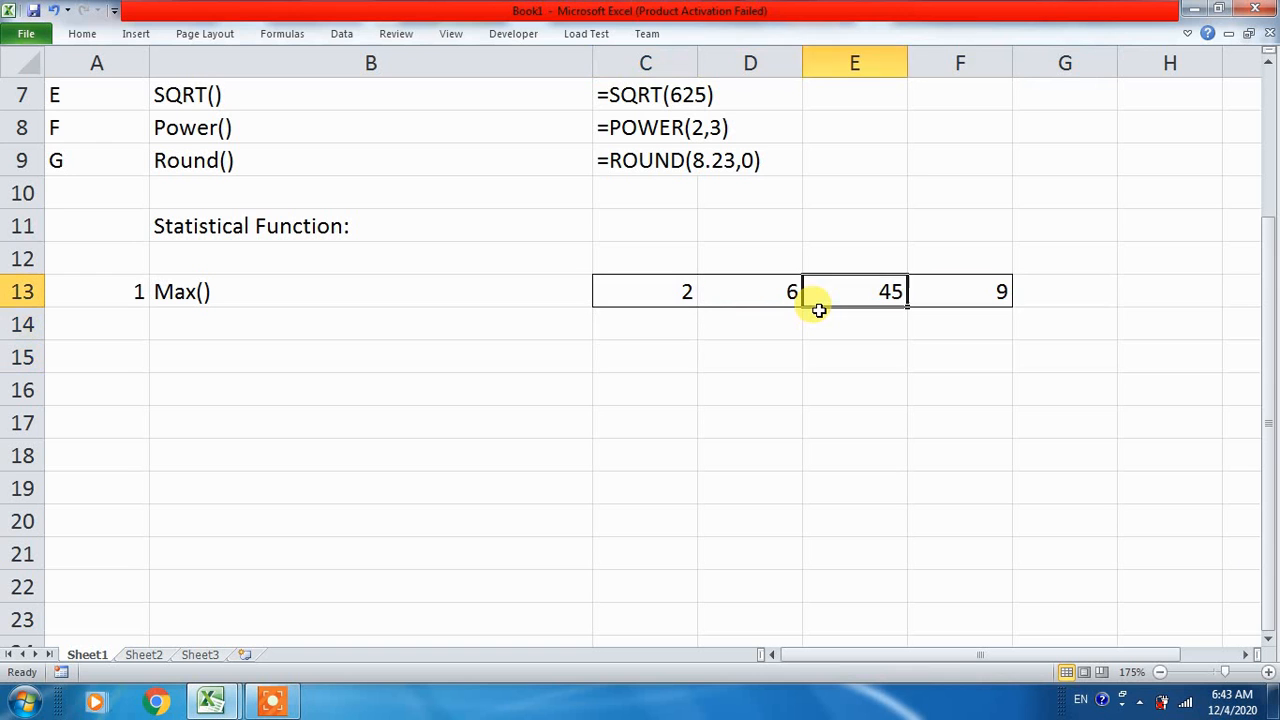
{"action": "key", "text": "Right"}
{"action": "key", "text": "Right"}
{"action": "key", "text": "Right"}
{"action": "type", "text": "="}
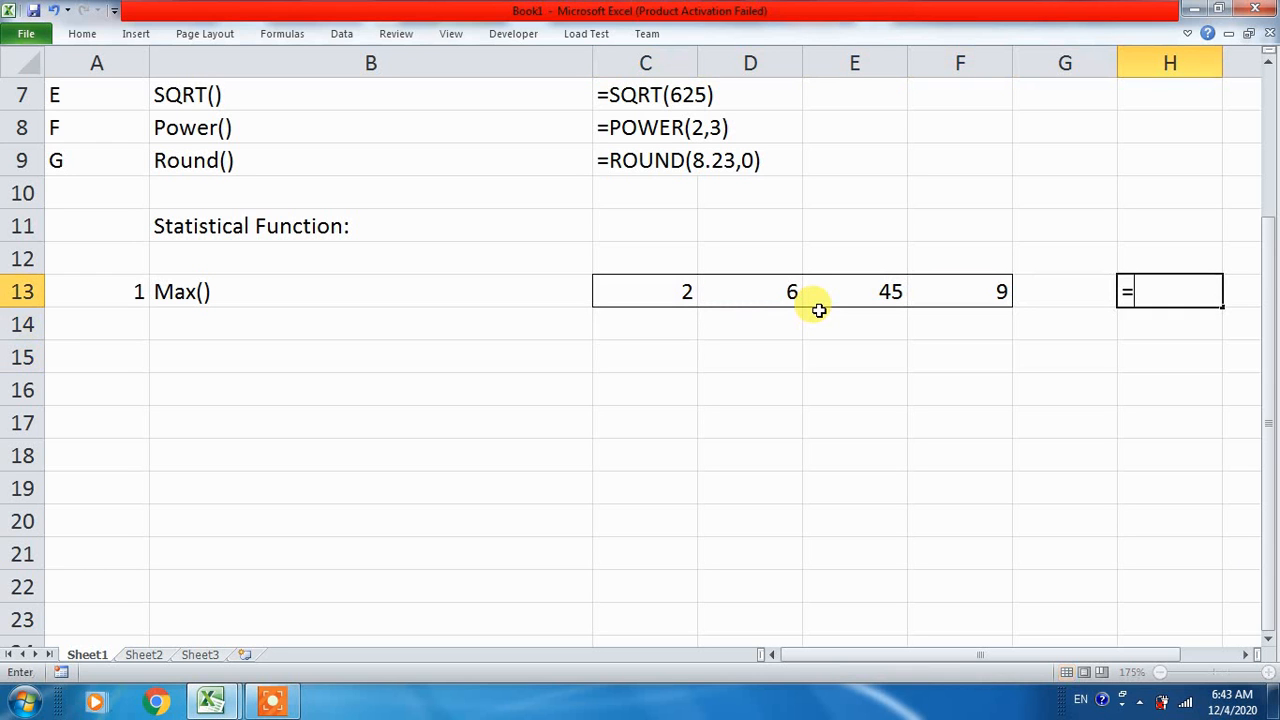
{"action": "type", "text": "max"}
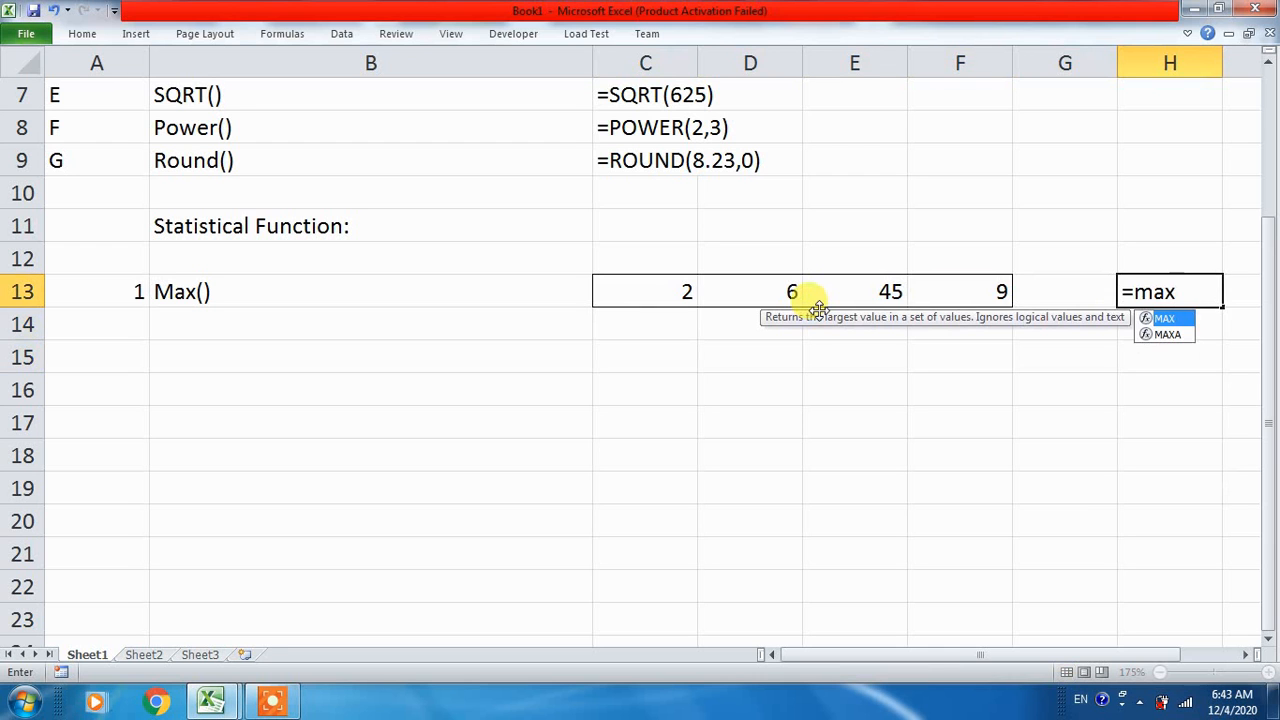
{"action": "key", "text": "Tab"}
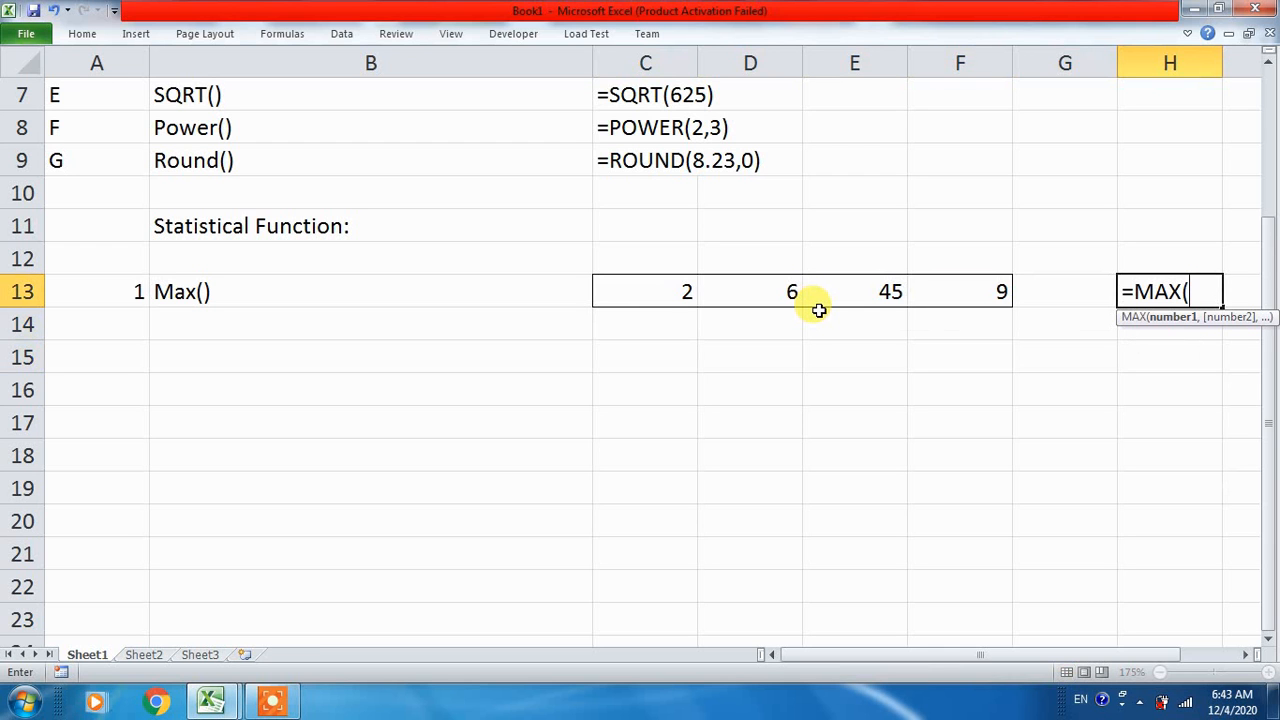
{"action": "left_click_drag", "start_coordinate": [641, 291], "coordinate": [951, 288]}
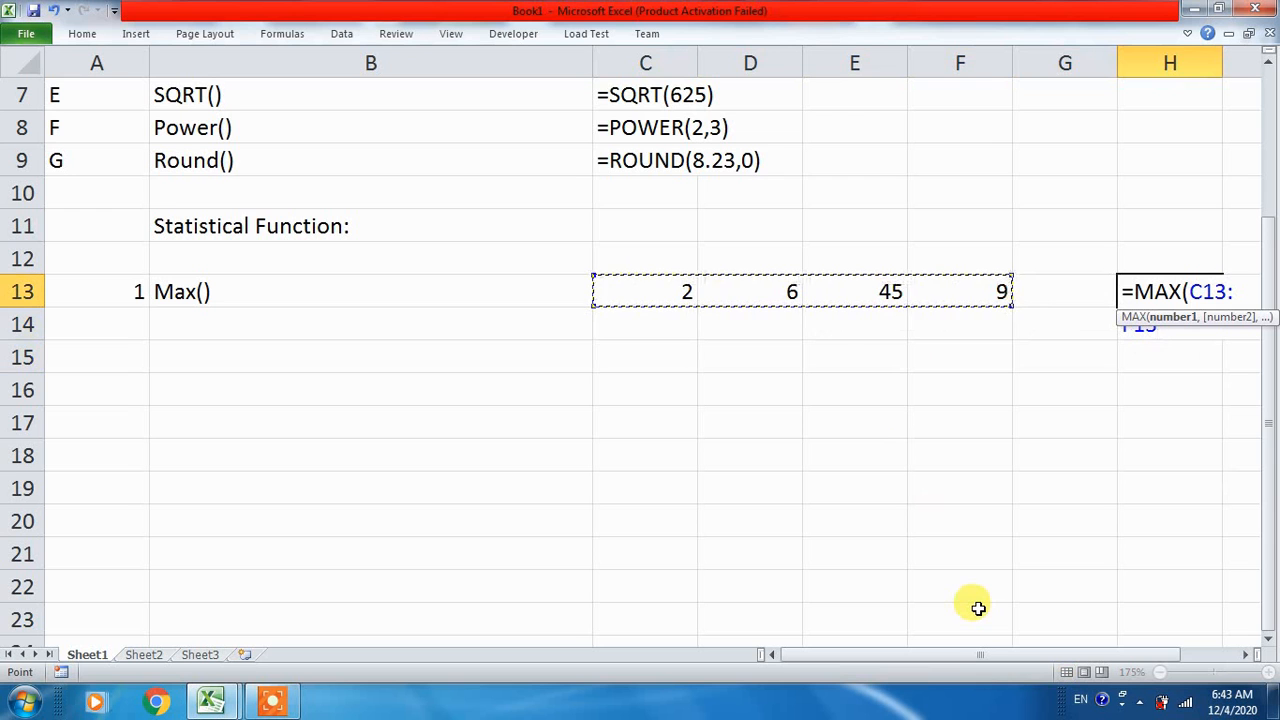
{"action": "type", "text": ")"}
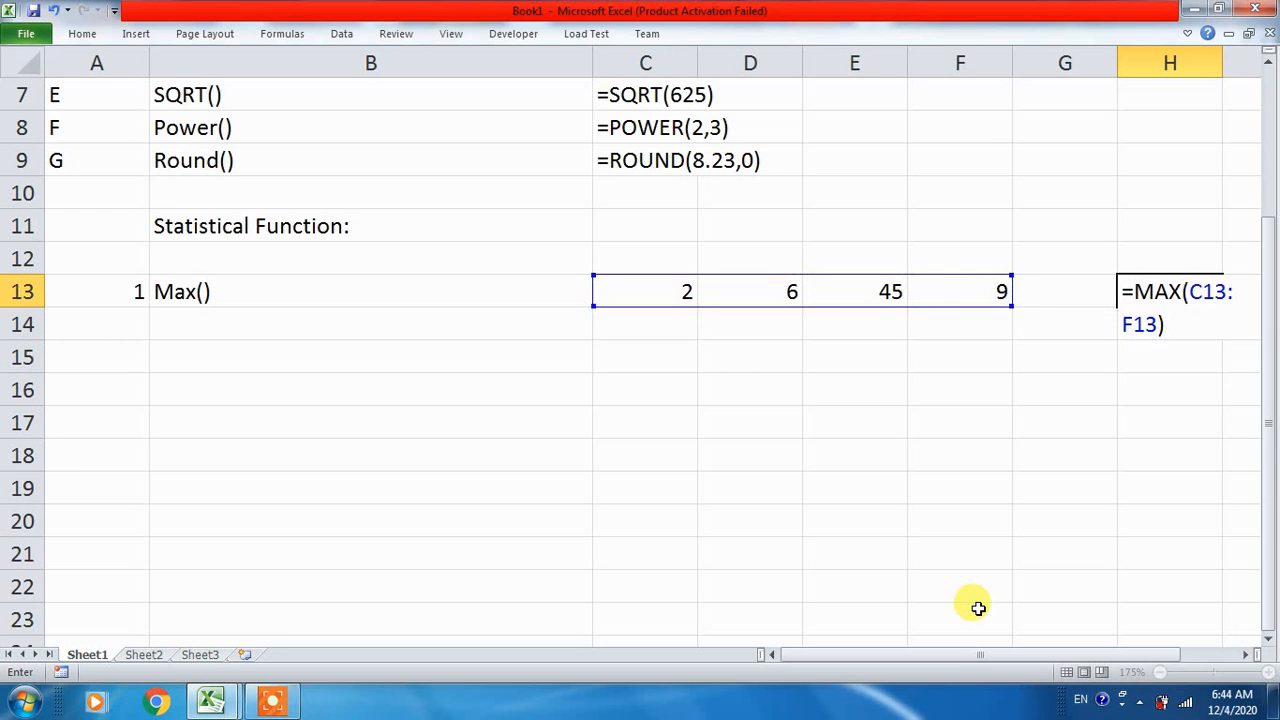
{"action": "key", "text": "Return"}
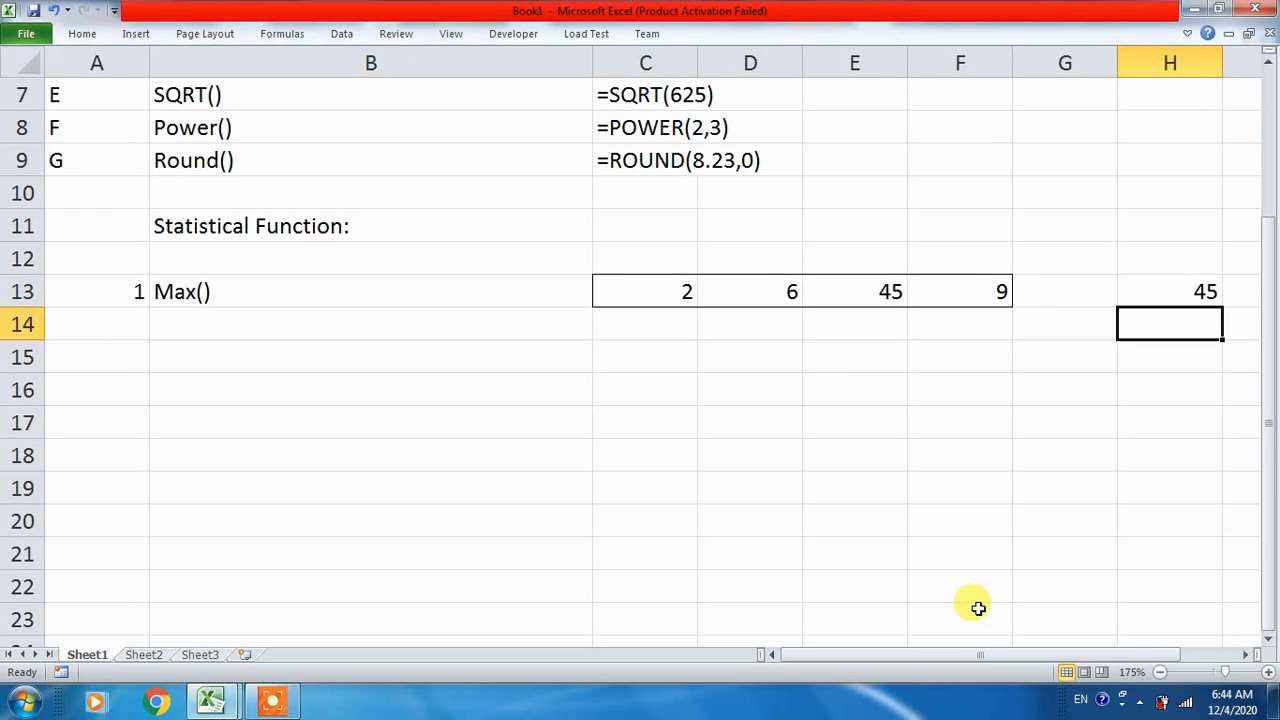
{"action": "left_click", "coordinate": [1194, 292]}
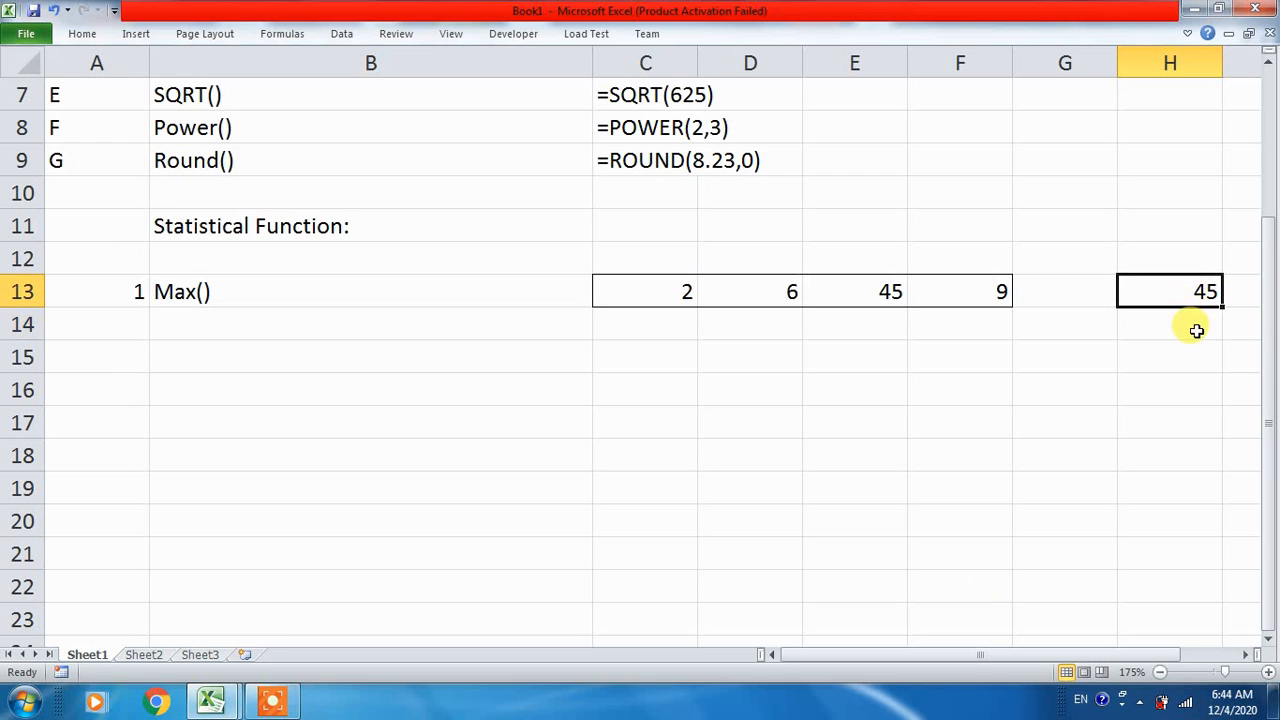
- Add the next list entry in row 14, with the number 2 in A14 and the function name Min() in B14
{"action": "left_click", "coordinate": [106, 322]}
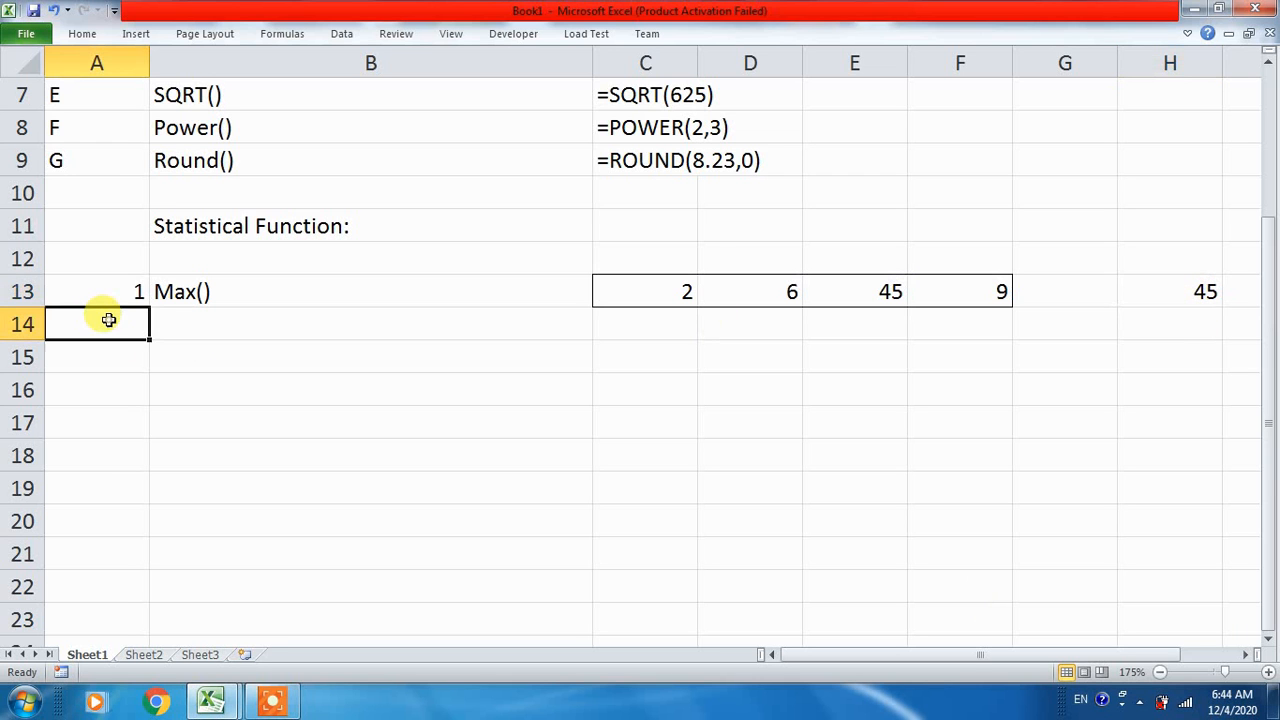
{"action": "type", "text": "2"}
{"action": "key", "text": "Tab"}
{"action": "type", "text": "M"}
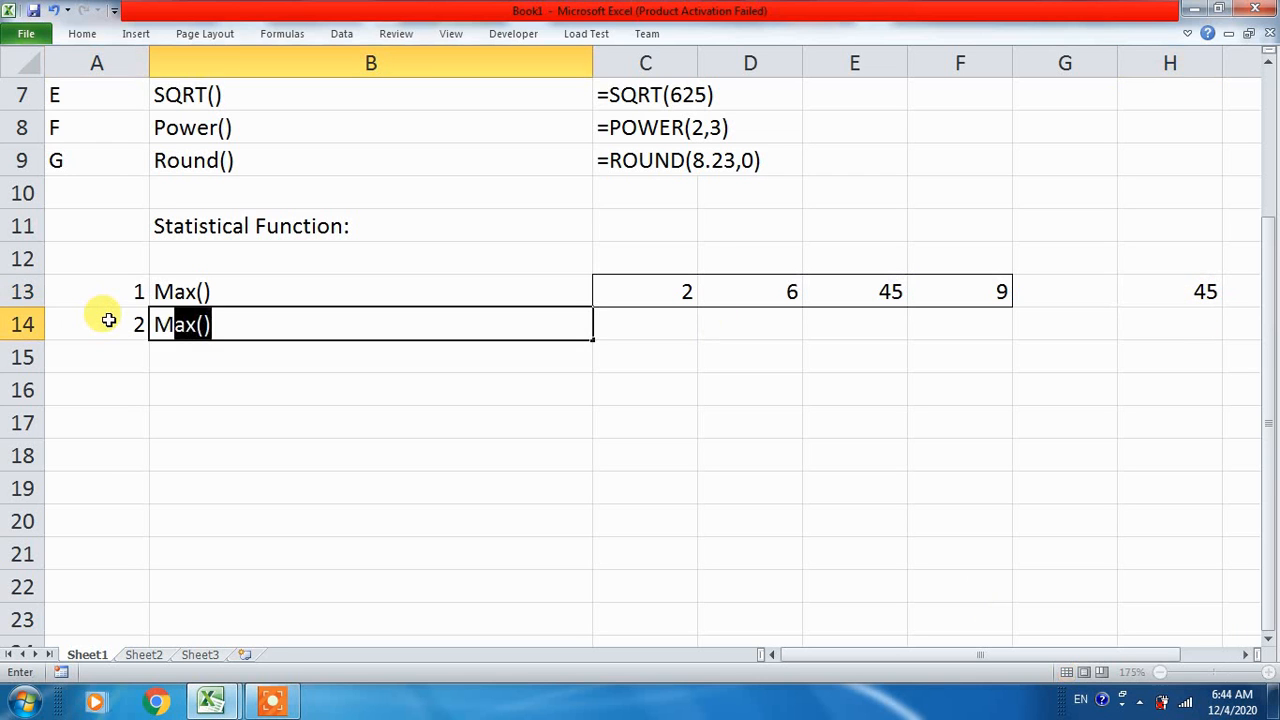
{"action": "type", "text": "in()"}
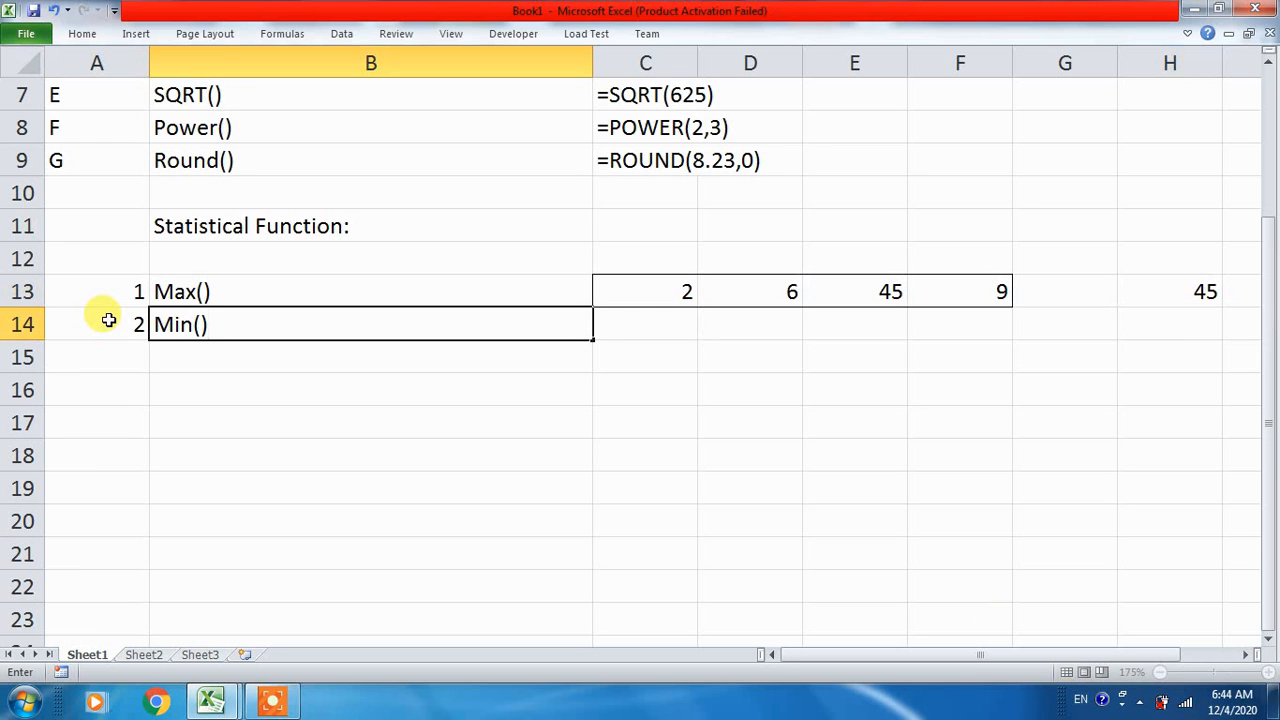
{"action": "key", "text": "Return"}
- Enter 5 in cell C14 as the first sample value for the Min() example
{"action": "key", "text": "Up"}
{"action": "key", "text": "Right"}
{"action": "type", "text": "5"}
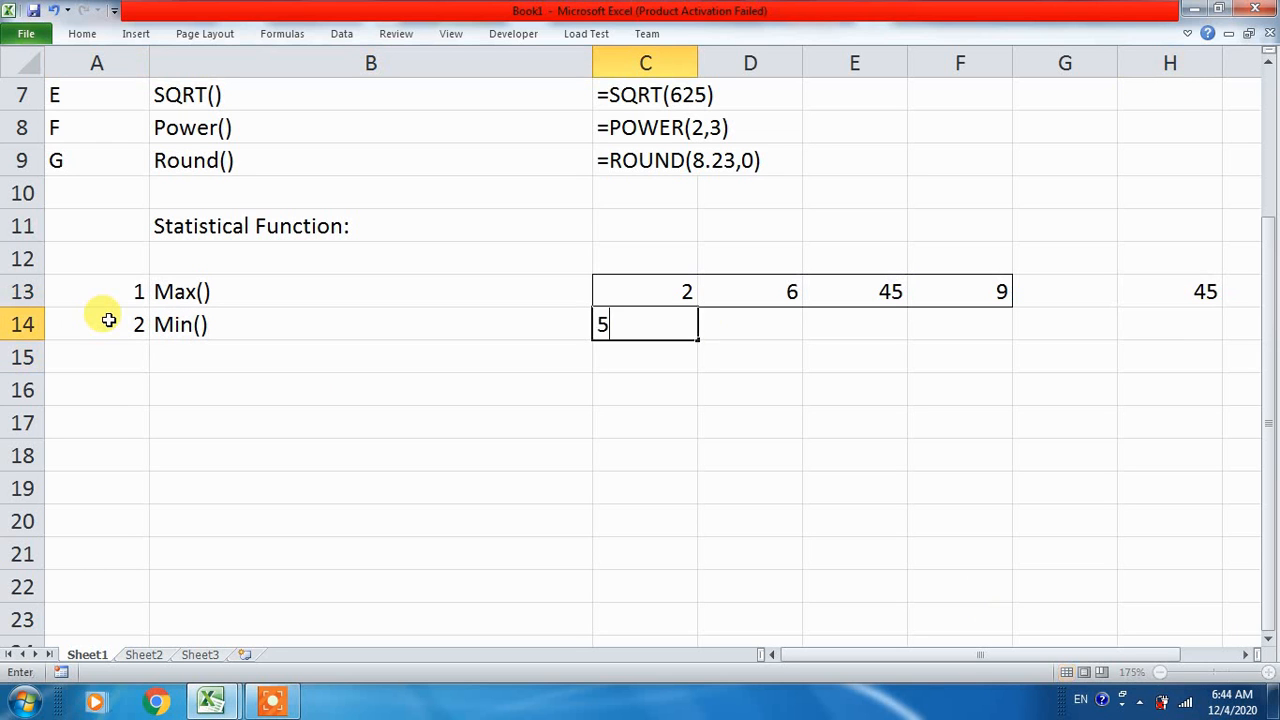
{"action": "key", "text": "Return"}
{"action": "type", "text": "4"}
{"action": "key", "text": "Up"}
{"action": "key", "text": "Down"}
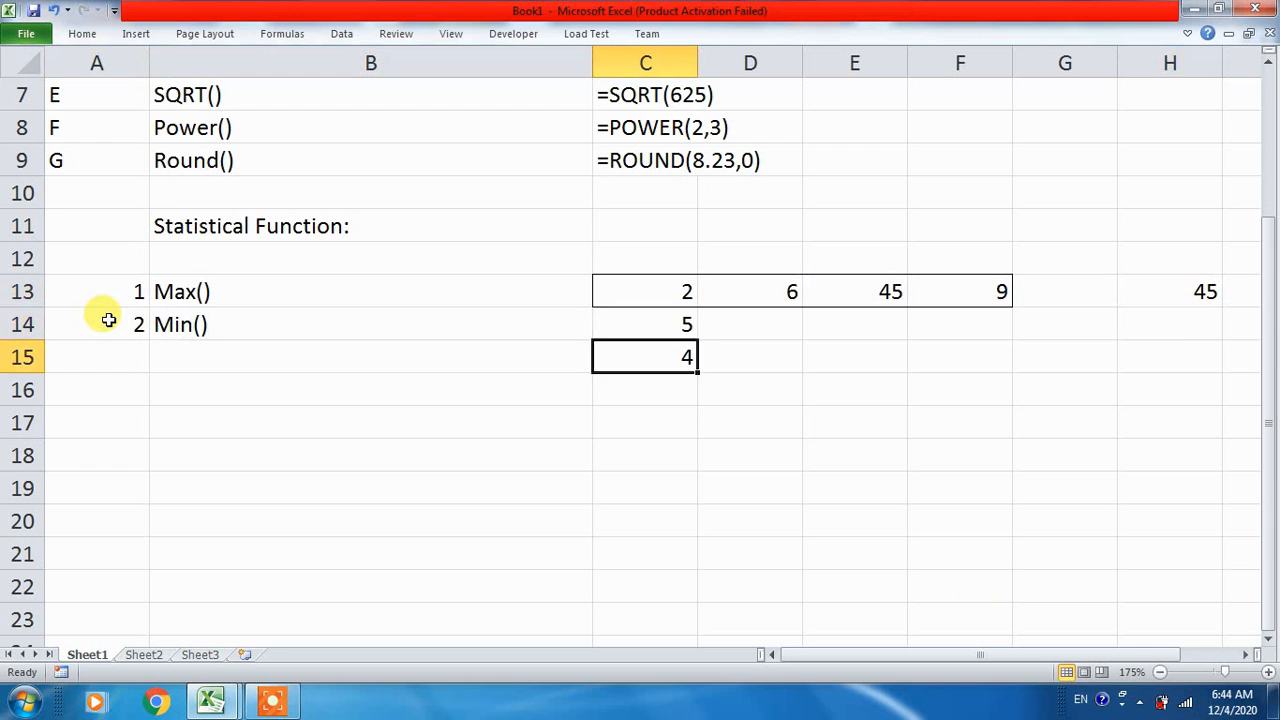
{"action": "key", "text": "Delete"}
{"action": "key", "text": "Up"}
- Enter the remaining Min() sample values 54, 3, 1 and 45 across cells D14 to G14
{"action": "key", "text": "Right"}
{"action": "type", "text": "54"}
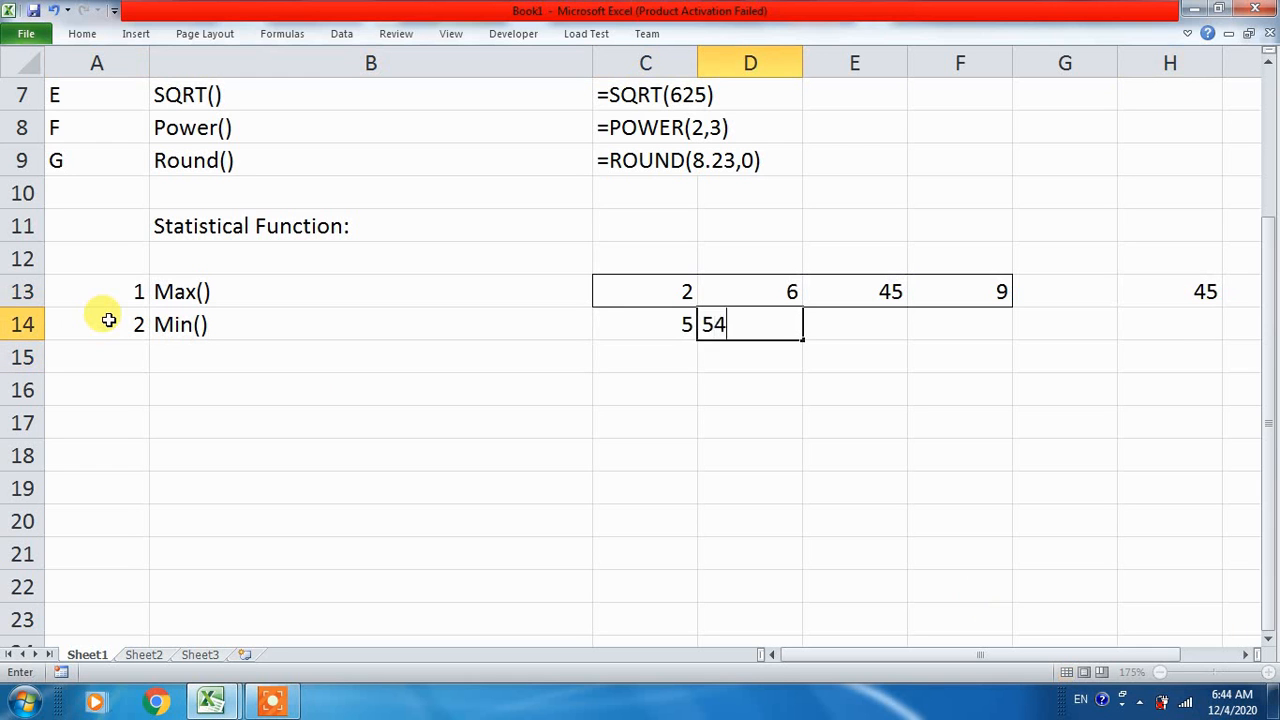
{"action": "key", "text": "Tab"}
{"action": "type", "text": "3"}
{"action": "key", "text": "Tab"}
{"action": "type", "text": "1"}
{"action": "key", "text": "Tab"}
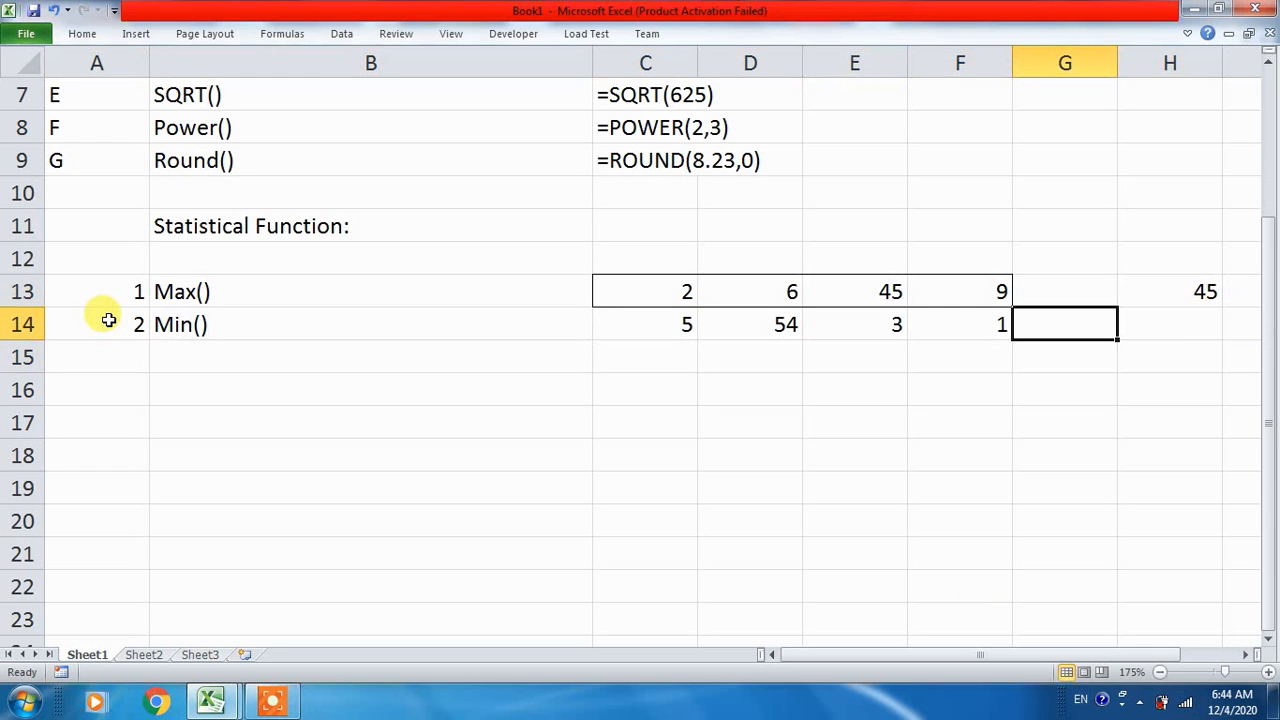
{"action": "type", "text": "45"}
{"action": "key", "text": "Tab"}
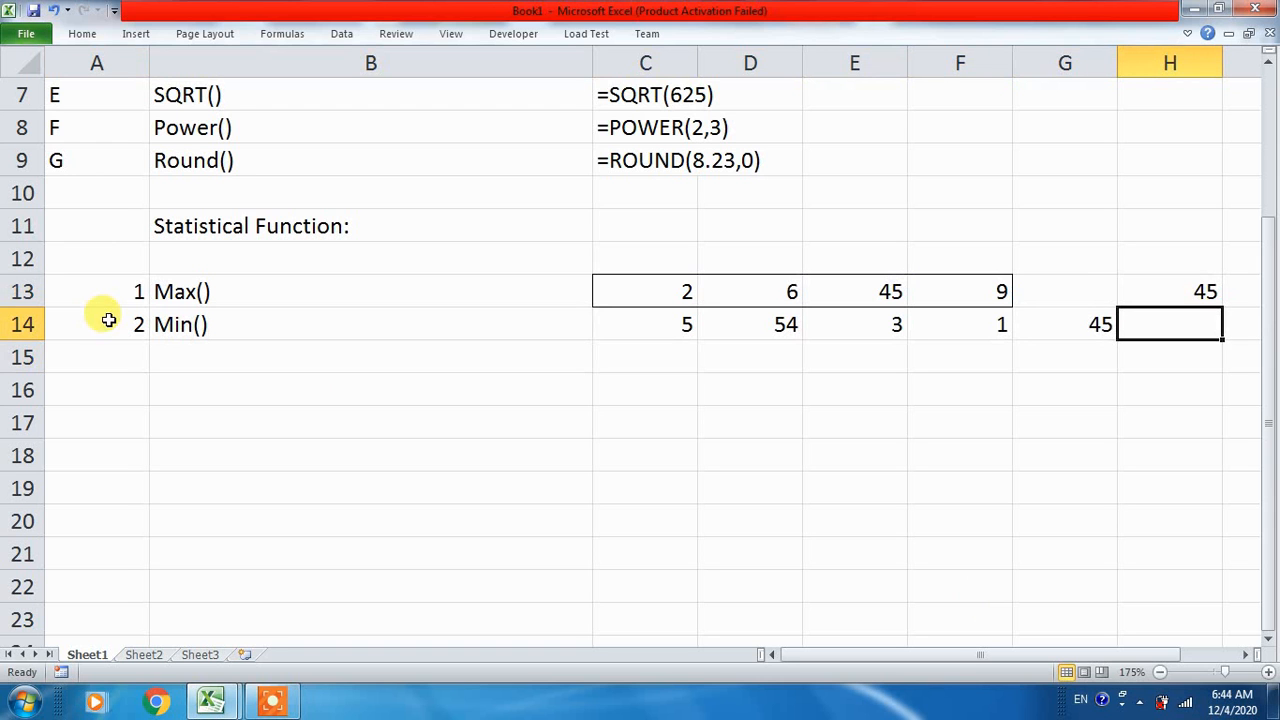
- Enter the formula =MIN(C14:F14) in cell H14 to find the smallest sample value
{"action": "type", "text": "=min"}
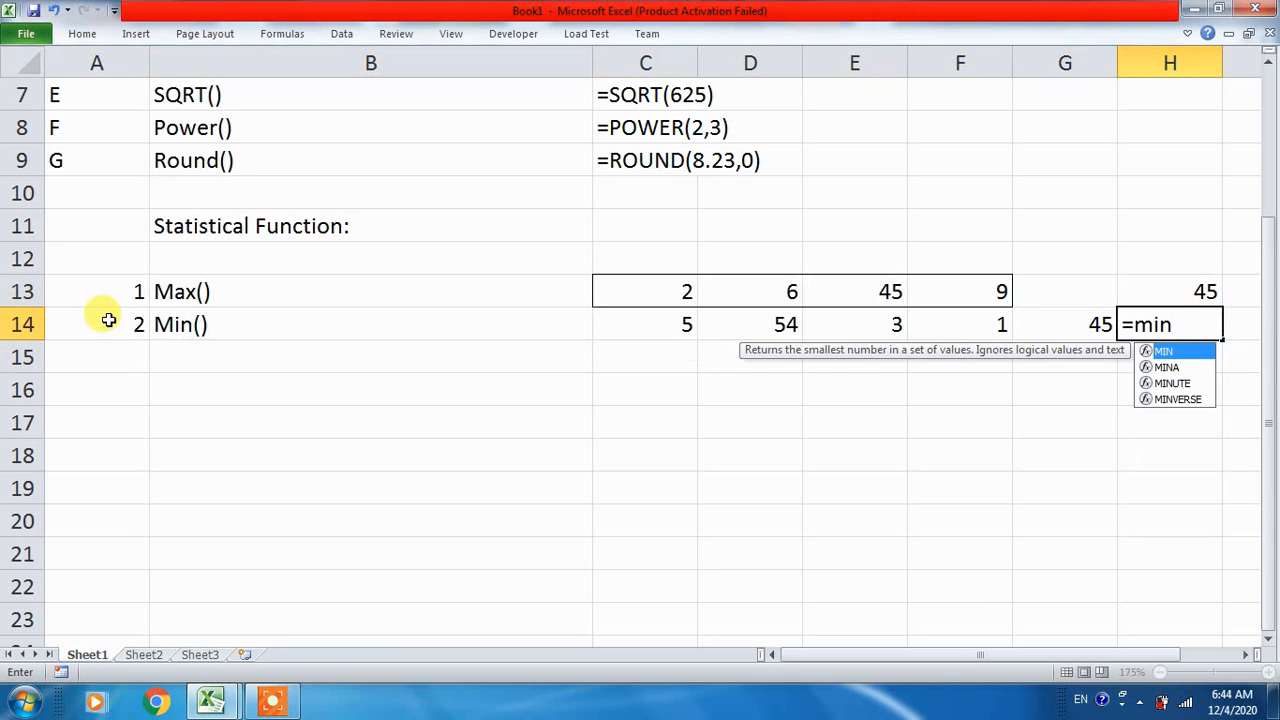
{"action": "key", "text": "Tab"}
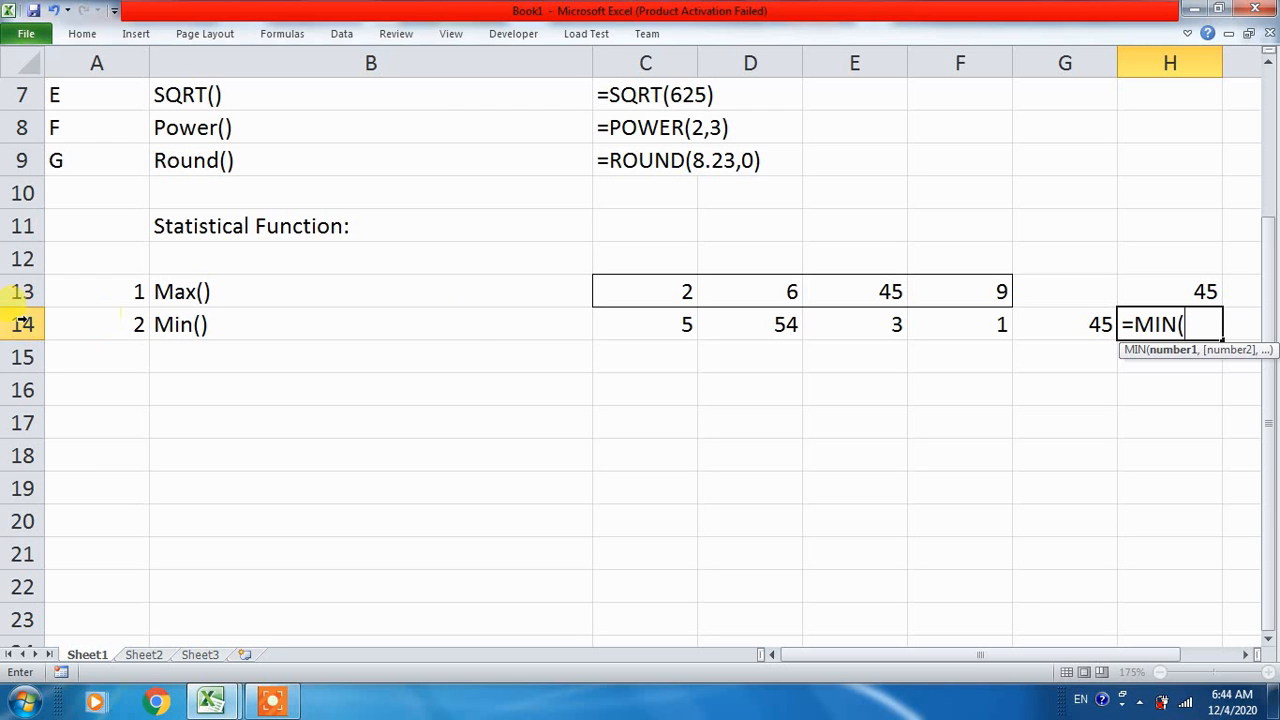
{"action": "left_click_drag", "start_coordinate": [622, 327], "coordinate": [969, 324]}
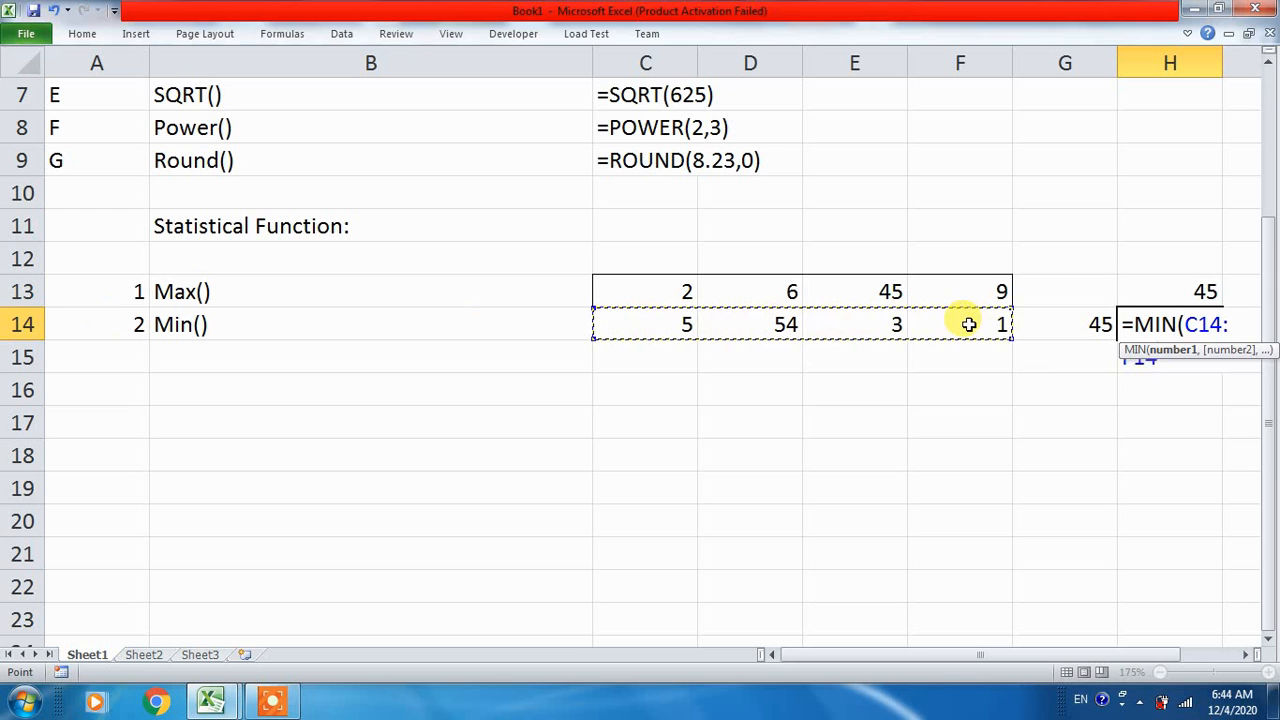
{"action": "type", "text": ")"}
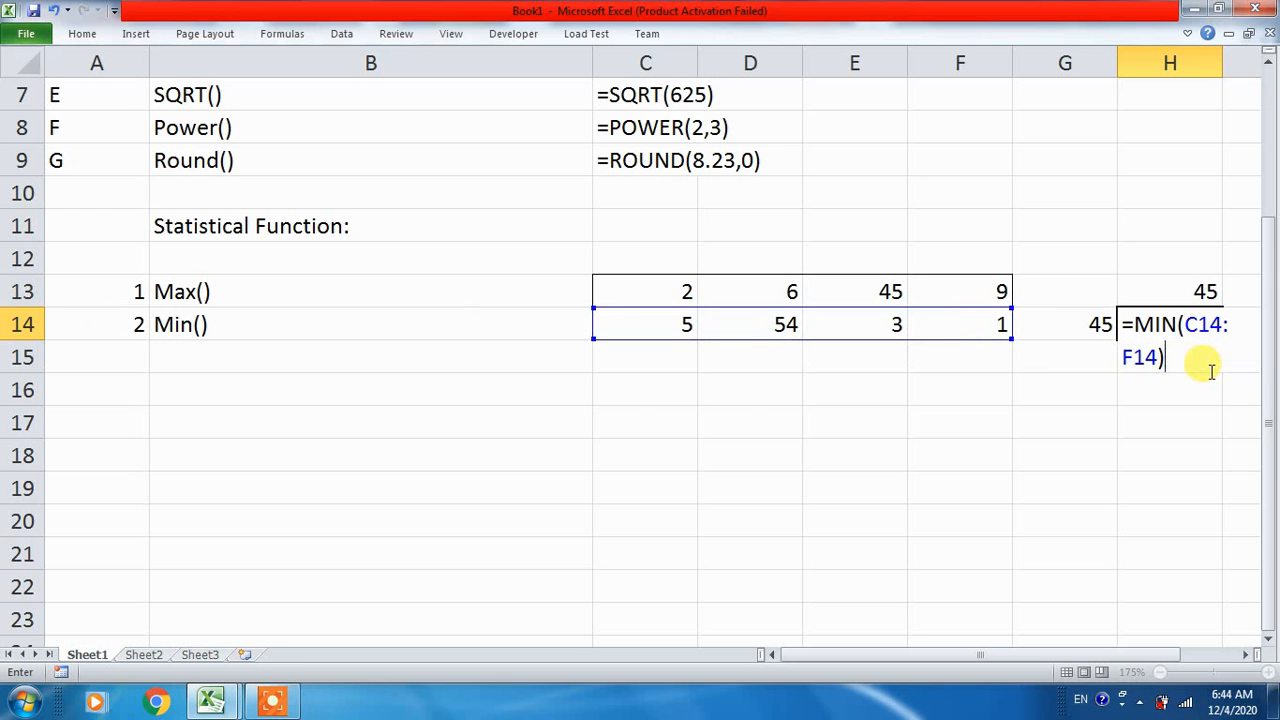
{"action": "key", "text": "Return"}
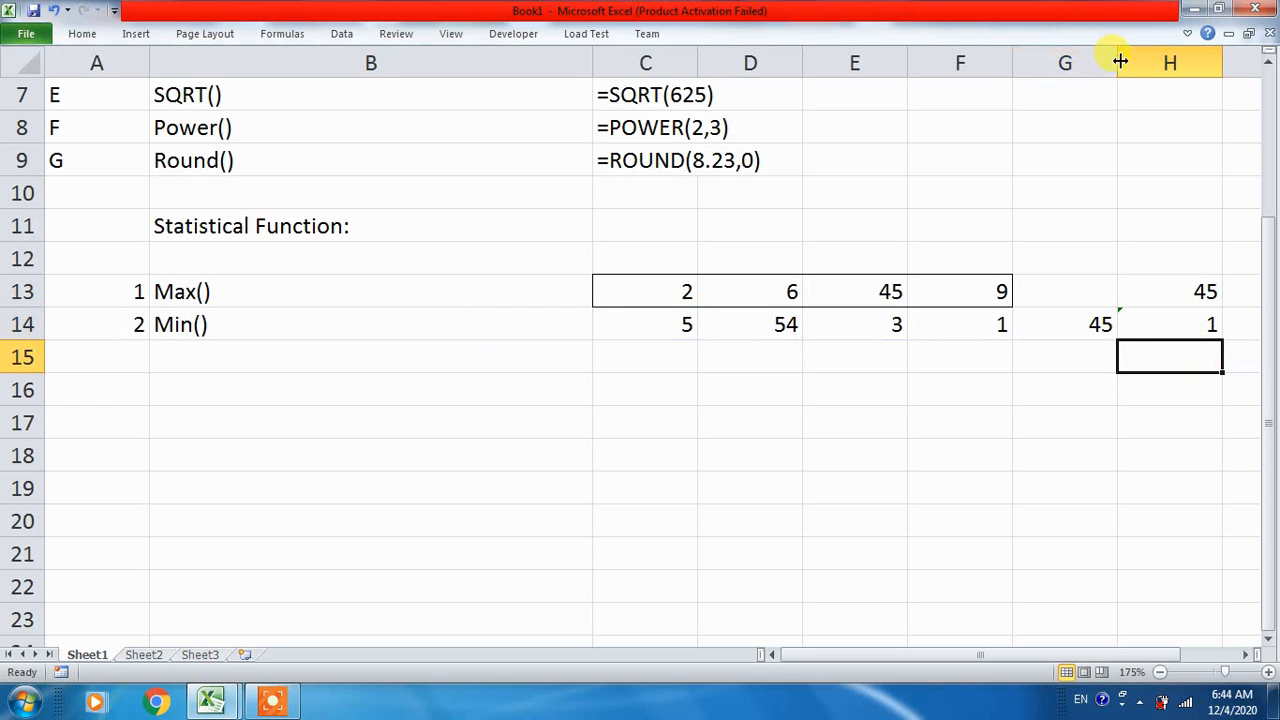
- Narrow columns F and G to fit their numbers, and show the MAX formula in H13 as text by prefixing it with an apostrophe
{"action": "left_click_drag", "start_coordinate": [1117, 63], "coordinate": [988, 63]}
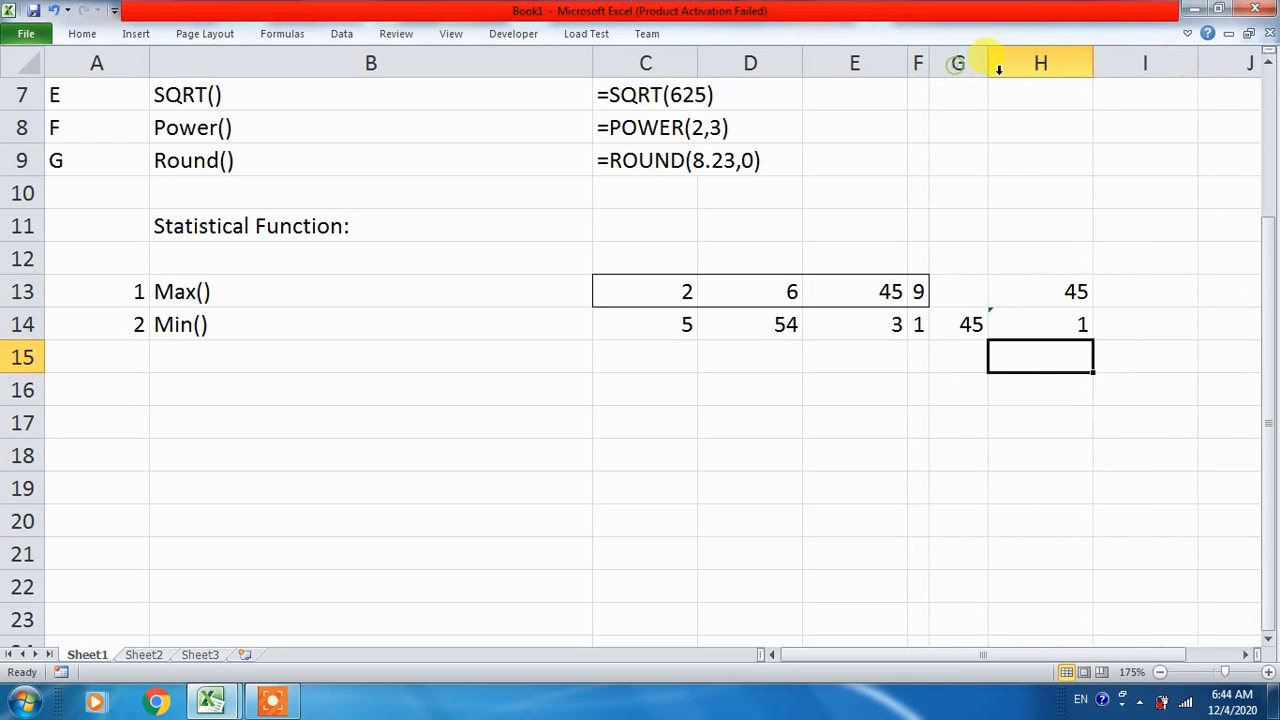
{"action": "left_click", "coordinate": [1027, 291]}
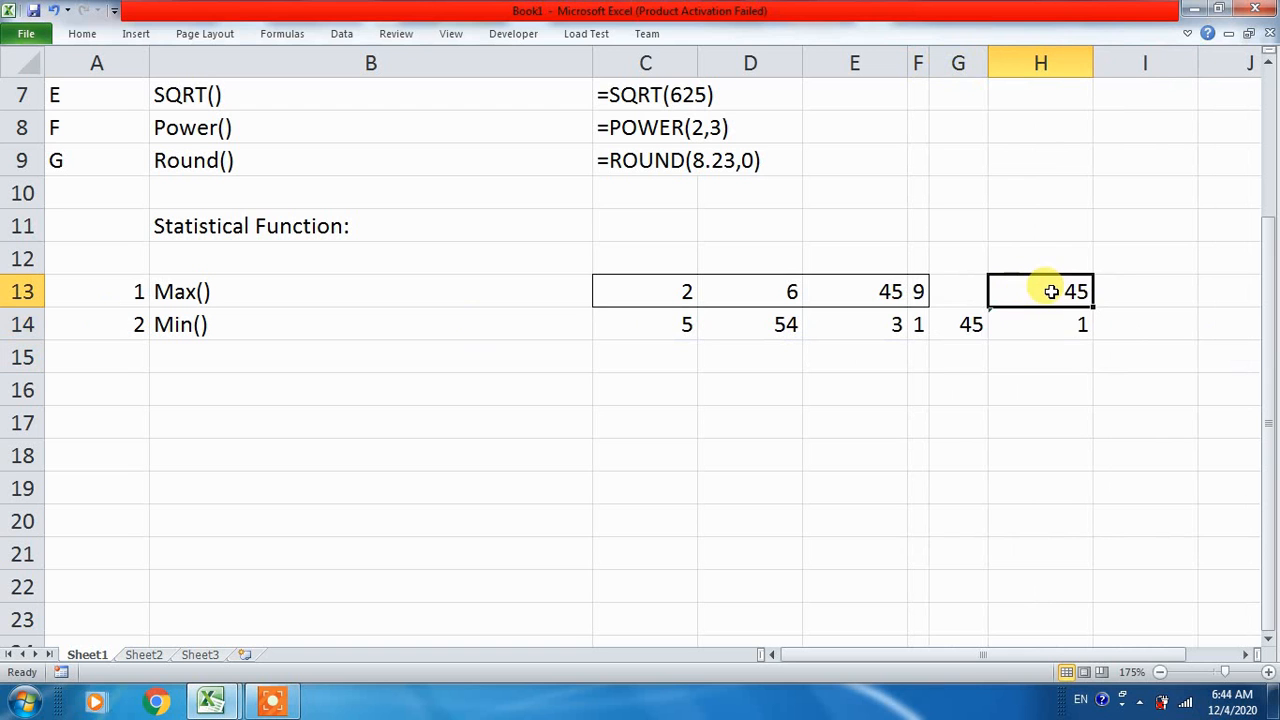
{"action": "double_click", "coordinate": [1052, 291]}
{"action": "left_click", "coordinate": [1049, 326]}
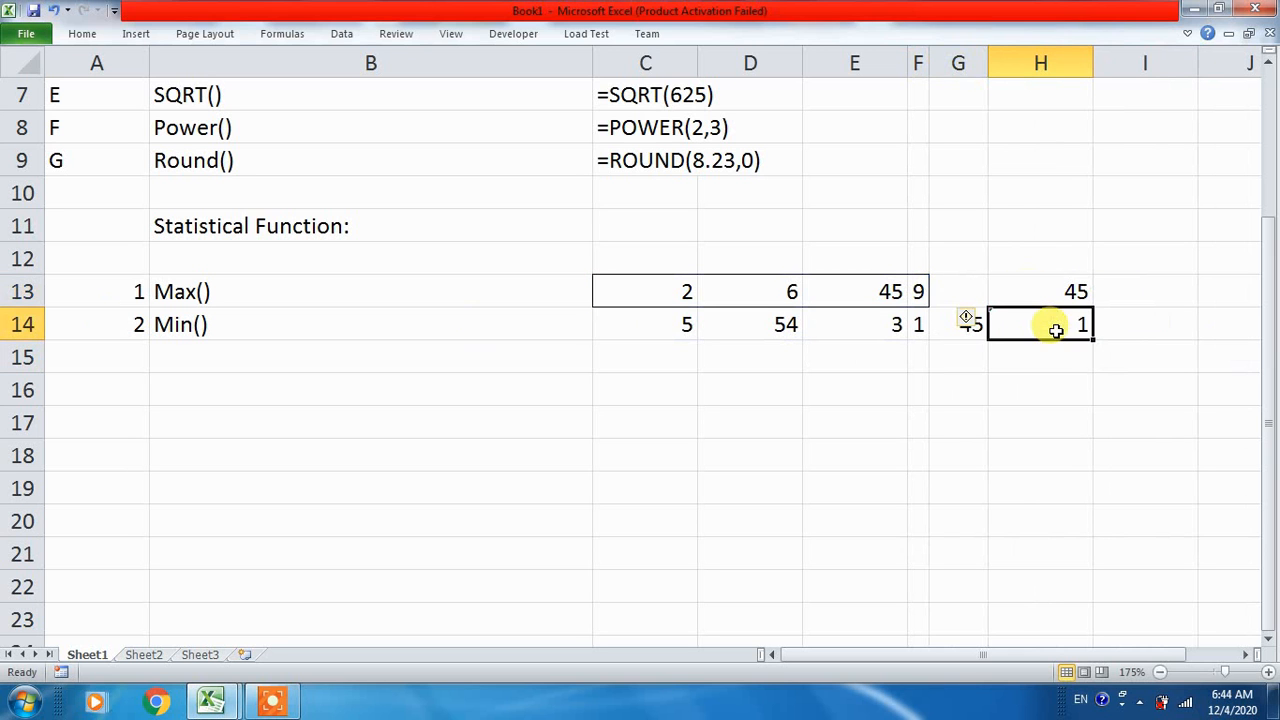
{"action": "left_click", "coordinate": [1030, 290]}
{"action": "double_click", "coordinate": [1030, 290]}
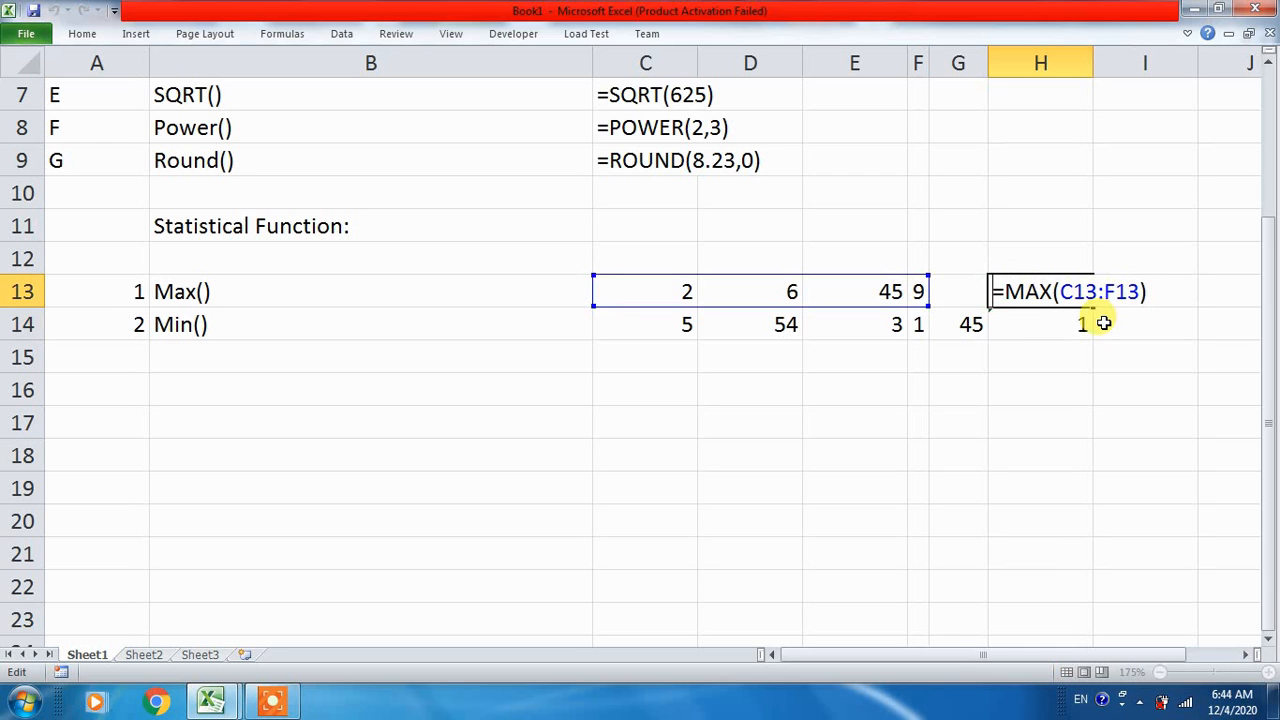
{"action": "type", "text": "'"}
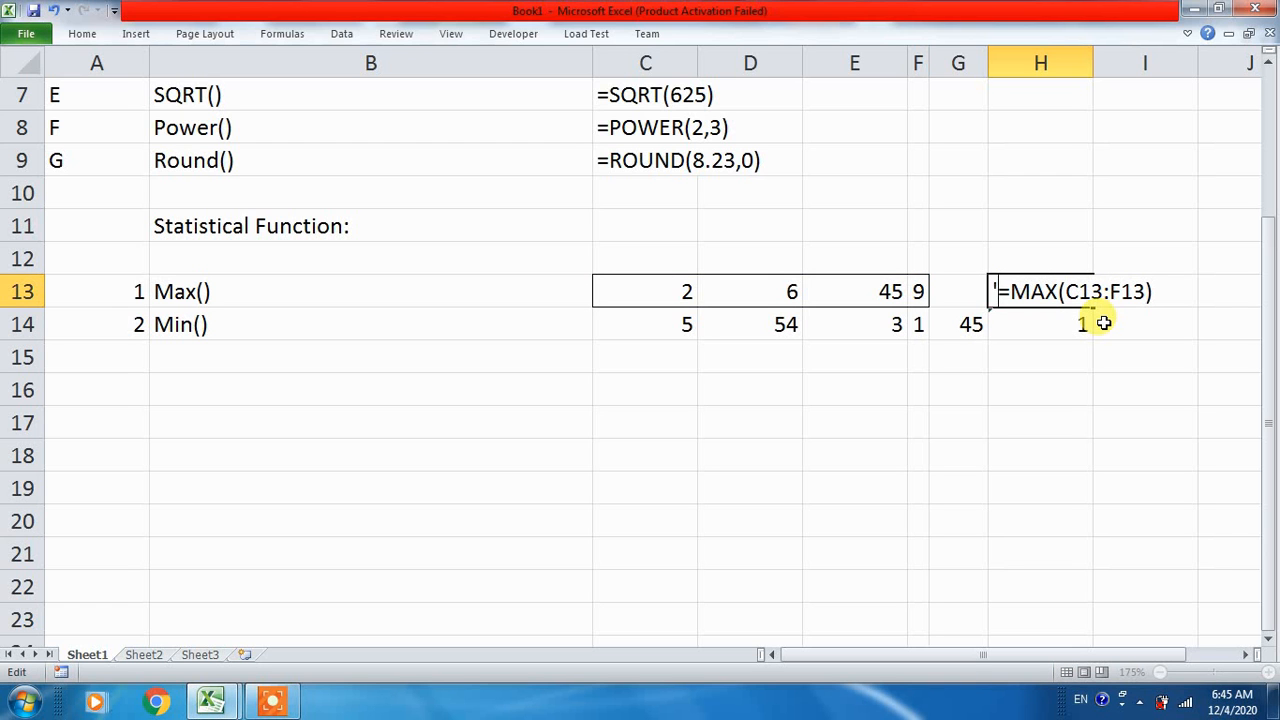
{"action": "key", "text": "Return"}
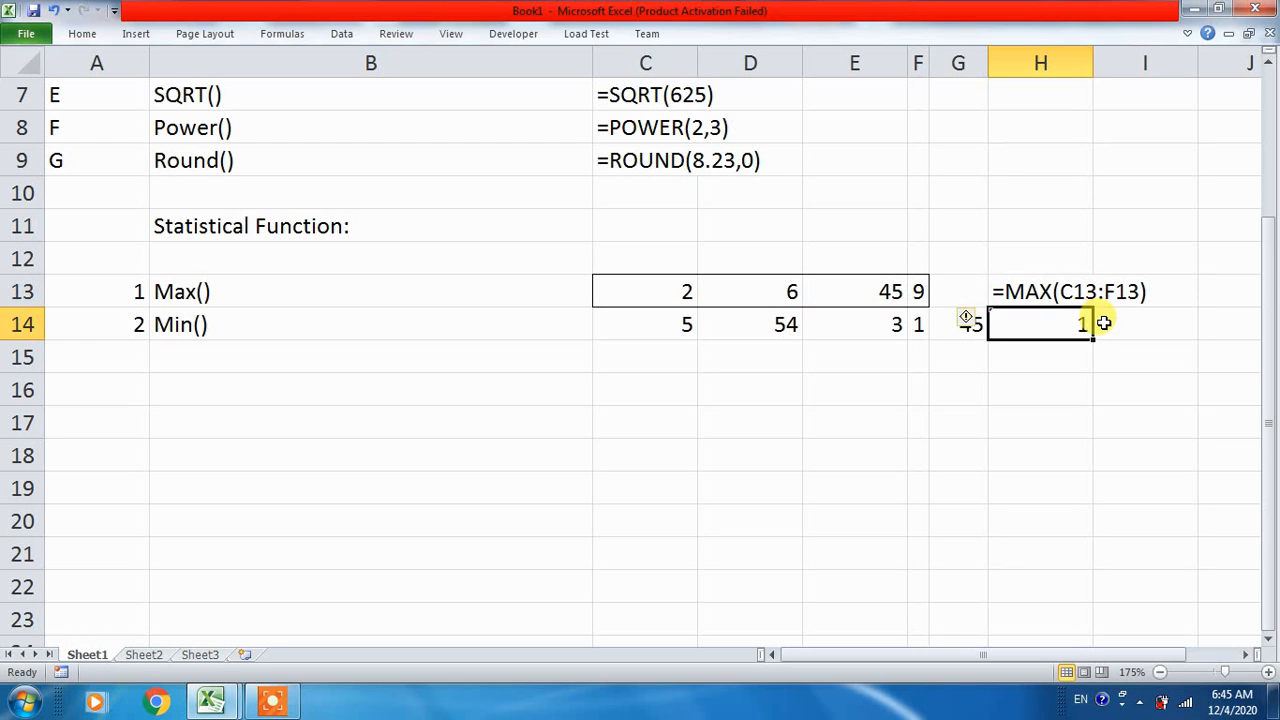
{"action": "left_click", "coordinate": [1024, 289]}
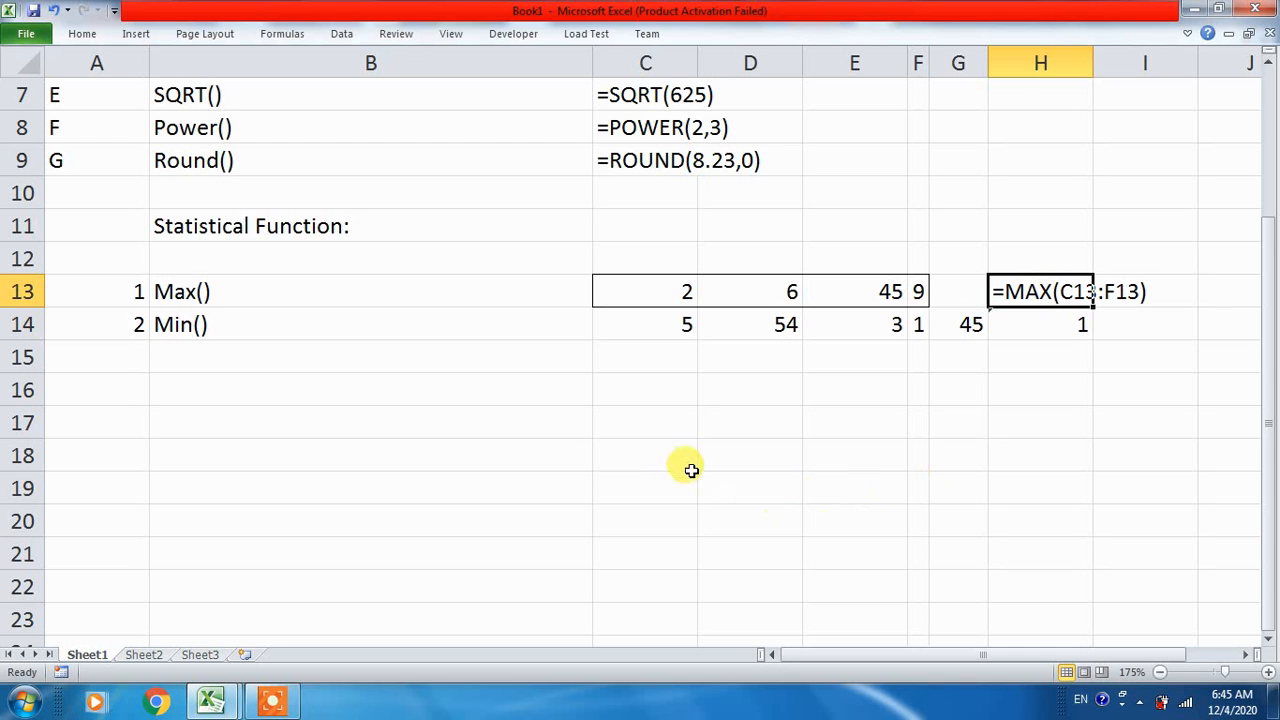
{"action": "left_click", "coordinate": [664, 455]}
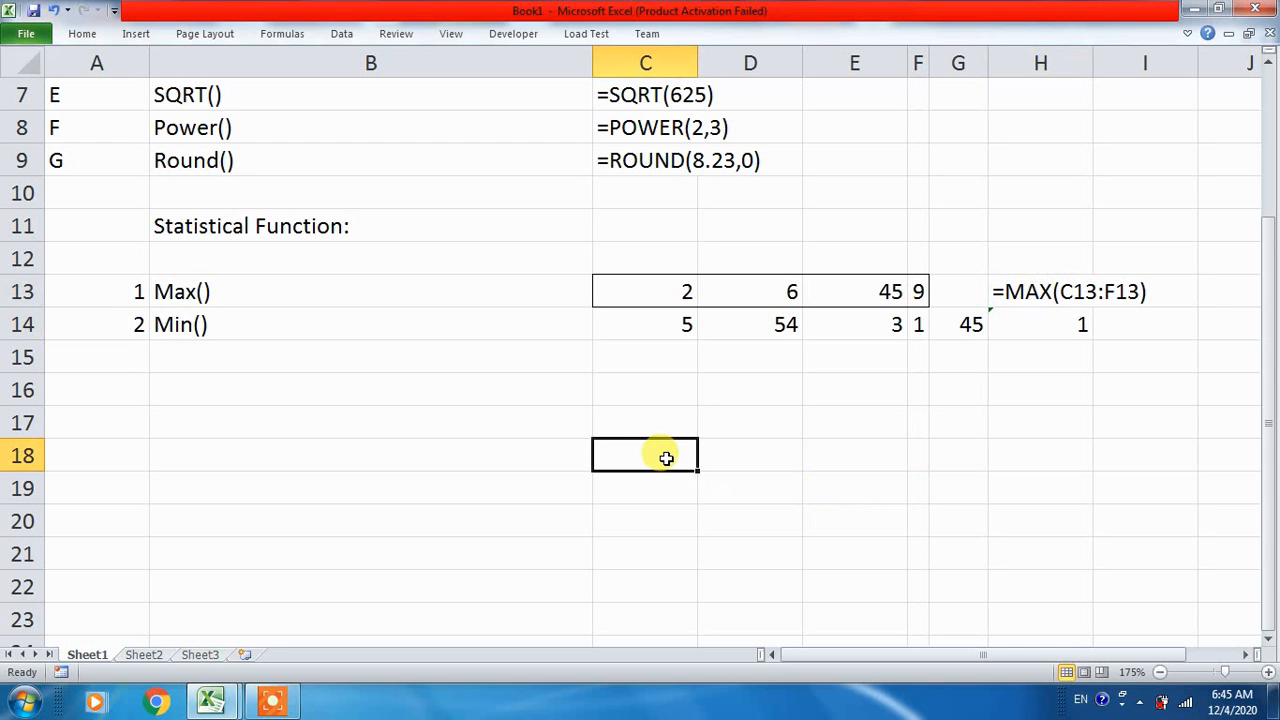
{"action": "left_click", "coordinate": [664, 424]}
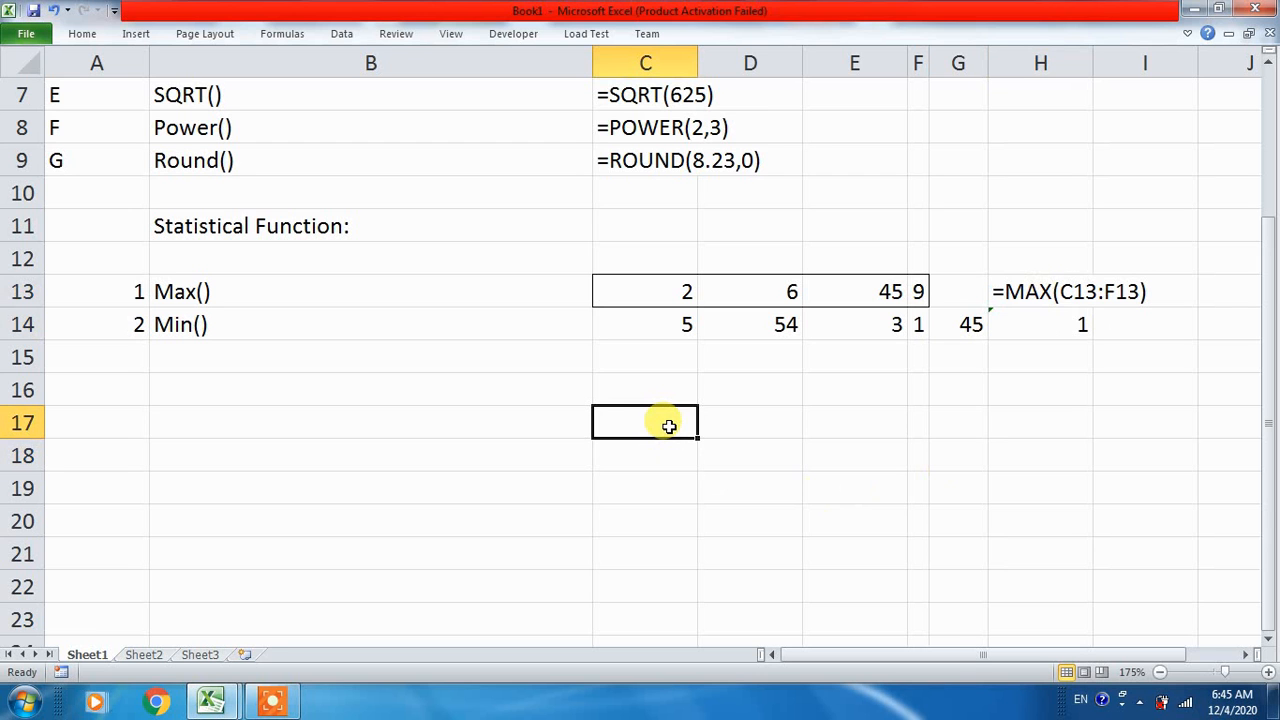
{"action": "type", "text": "12"}
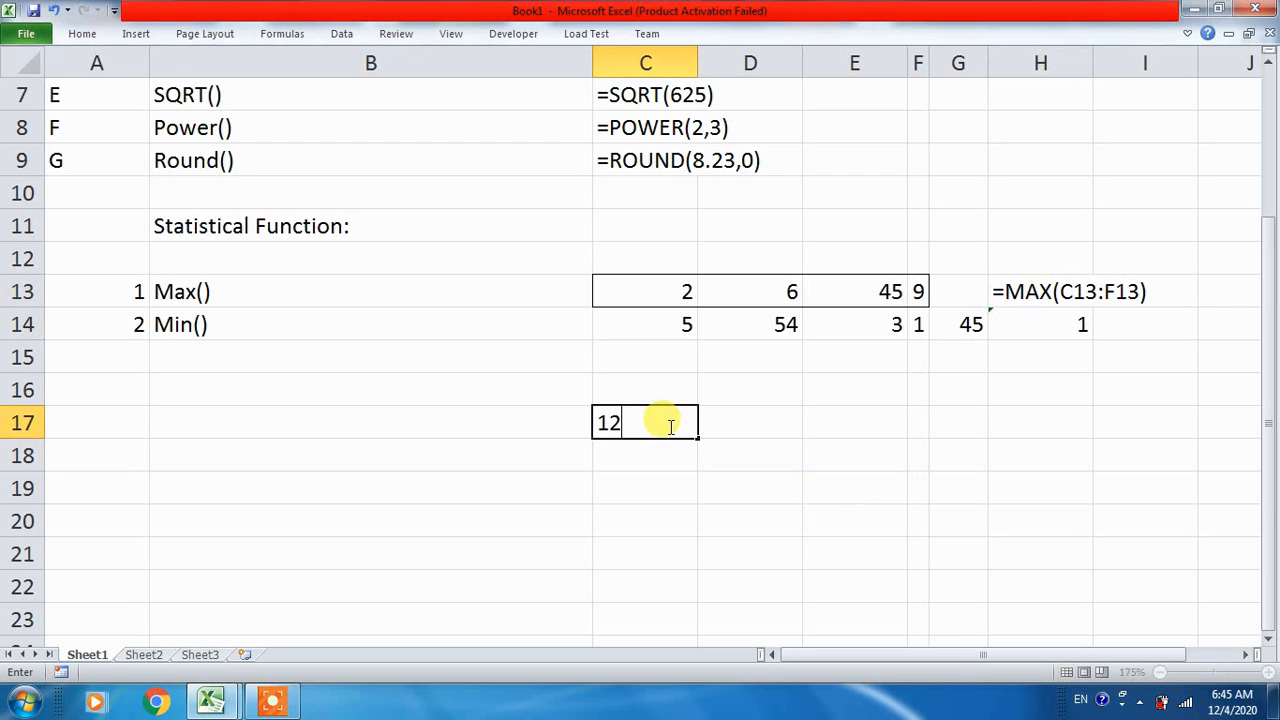
{"action": "left_click", "coordinate": [827, 422]}
{"action": "left_click", "coordinate": [627, 425]}
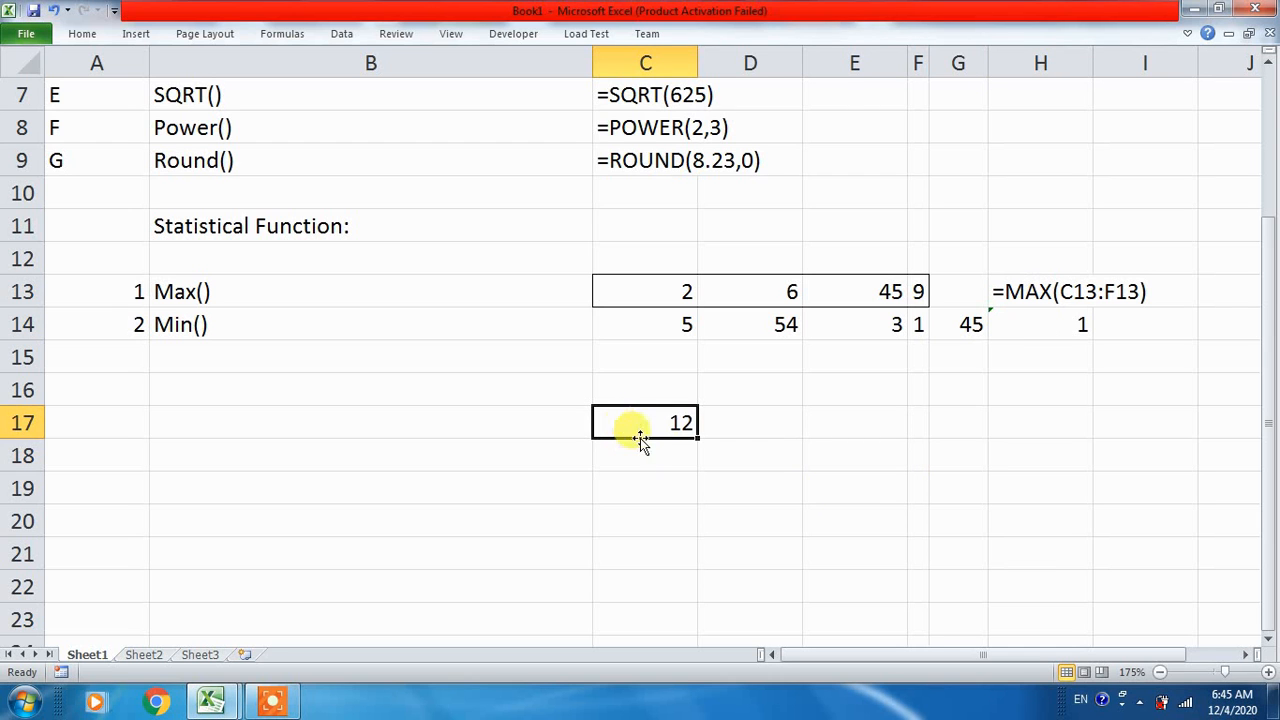
{"action": "key", "text": "Delete"}
{"action": "left_click", "coordinate": [646, 442]}
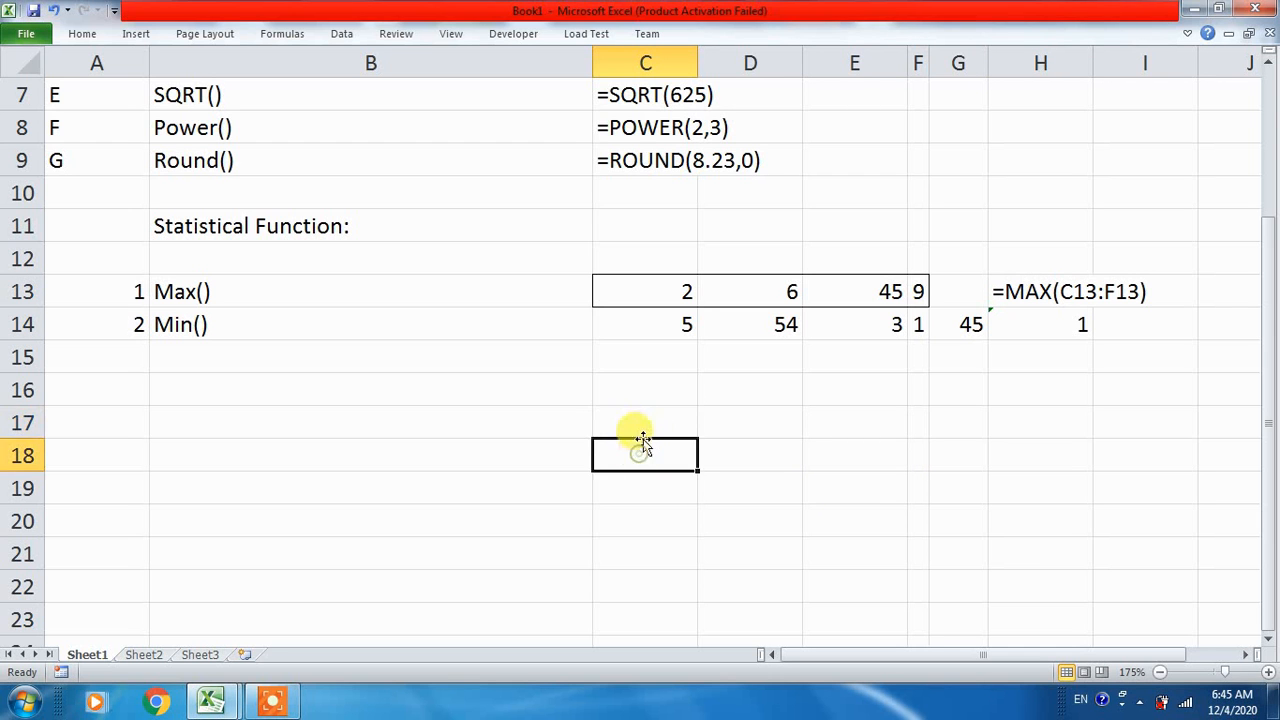
- Enter the number 12 in cell C17 and the text cpct in cell C18 to compare their alignment
{"action": "left_click", "coordinate": [640, 426]}
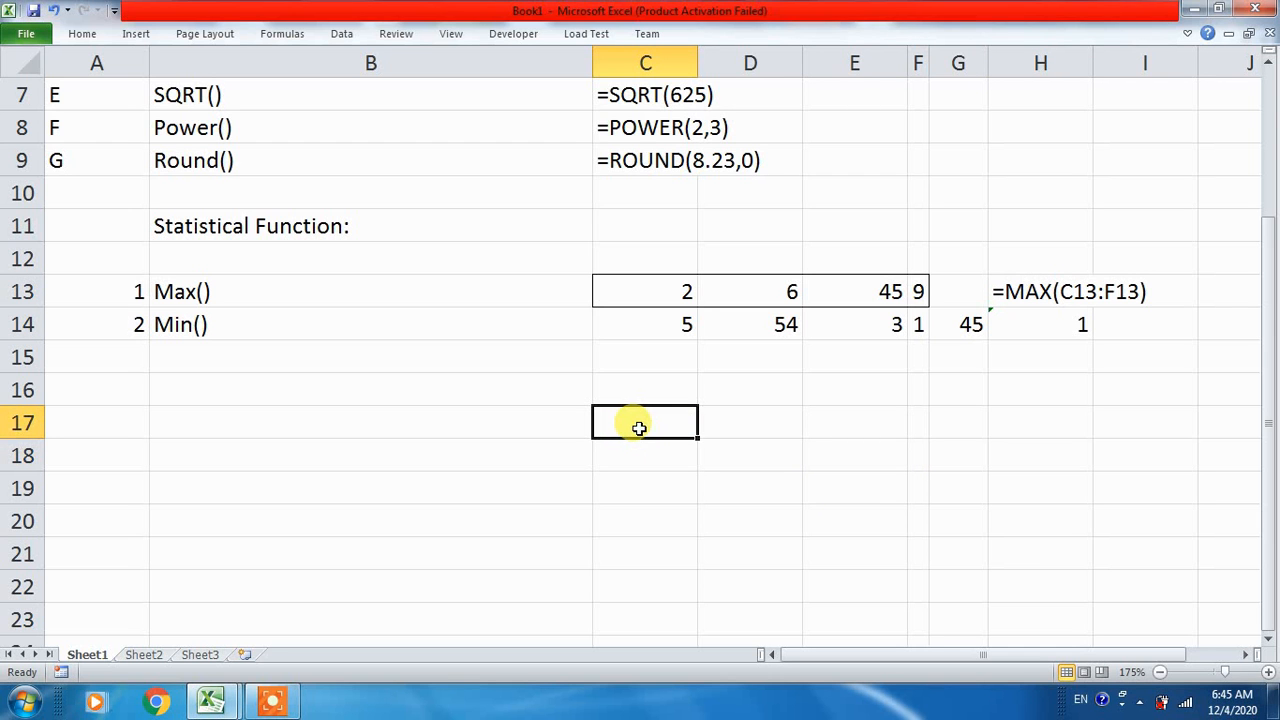
{"action": "type", "text": "12"}
{"action": "left_click", "coordinate": [660, 478]}
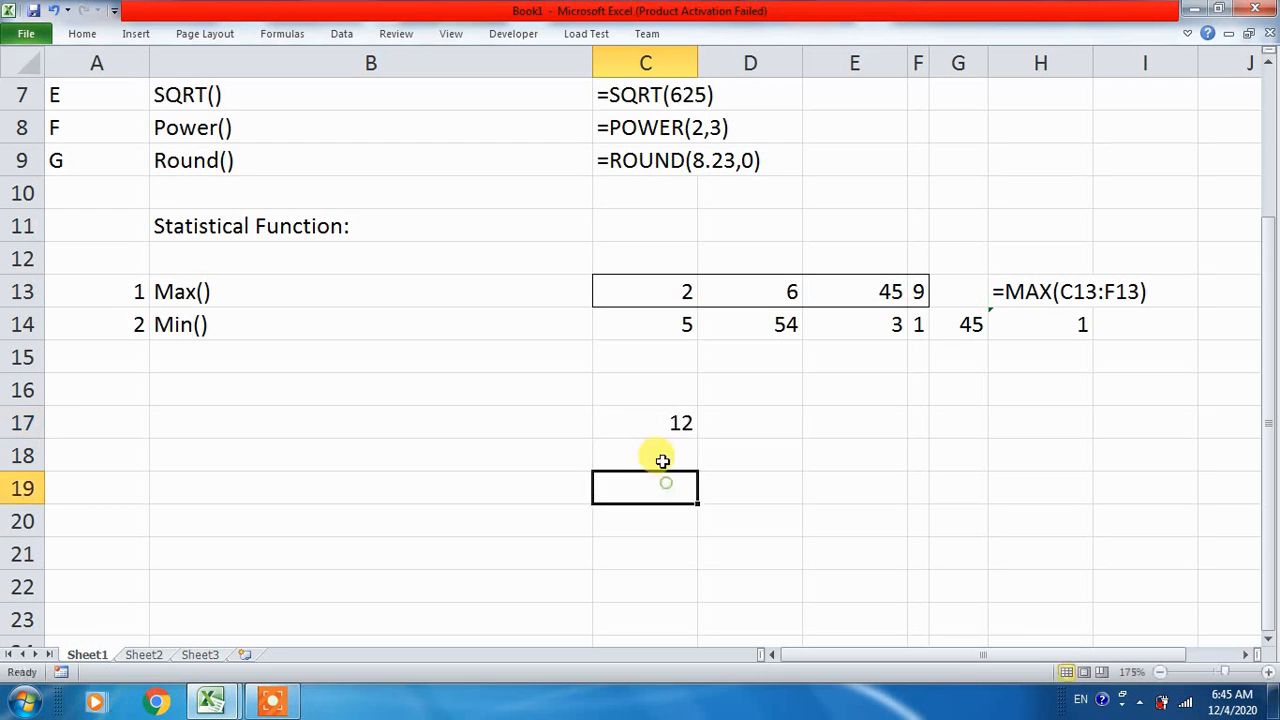
{"action": "left_click", "coordinate": [646, 418]}
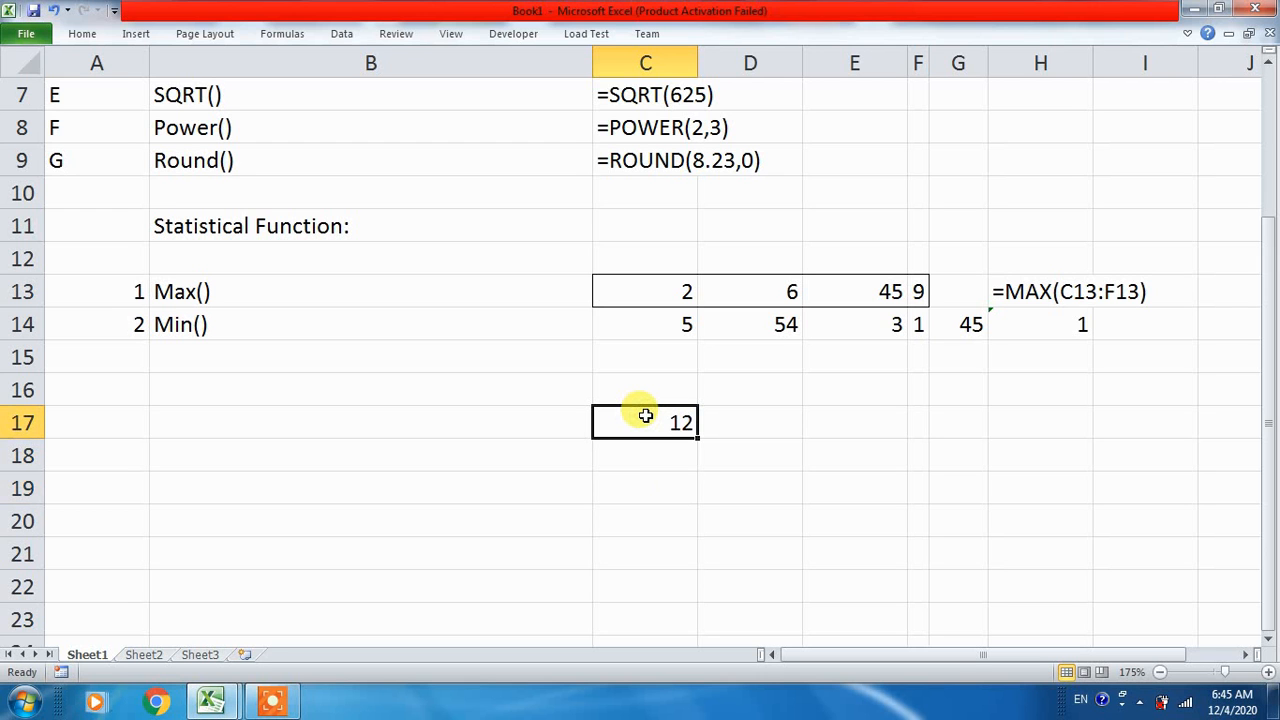
{"action": "left_click", "coordinate": [648, 455]}
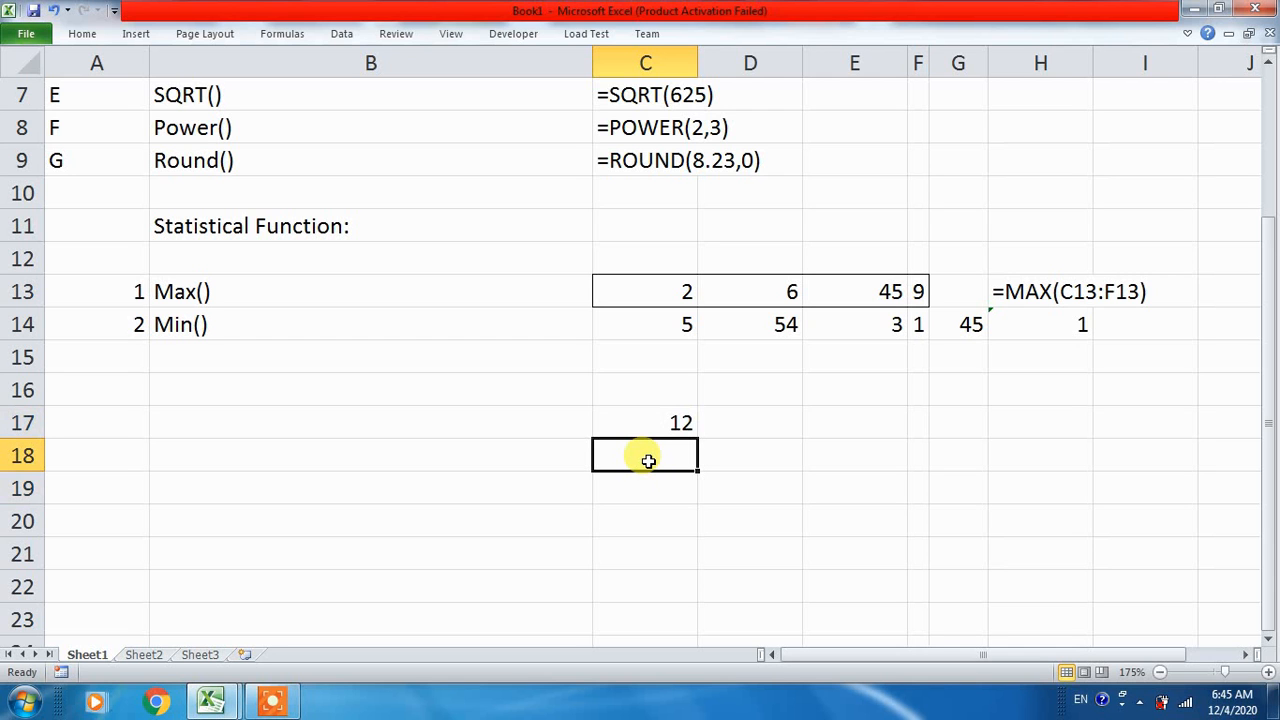
{"action": "type", "text": "cpct"}
{"action": "key", "text": "Return"}
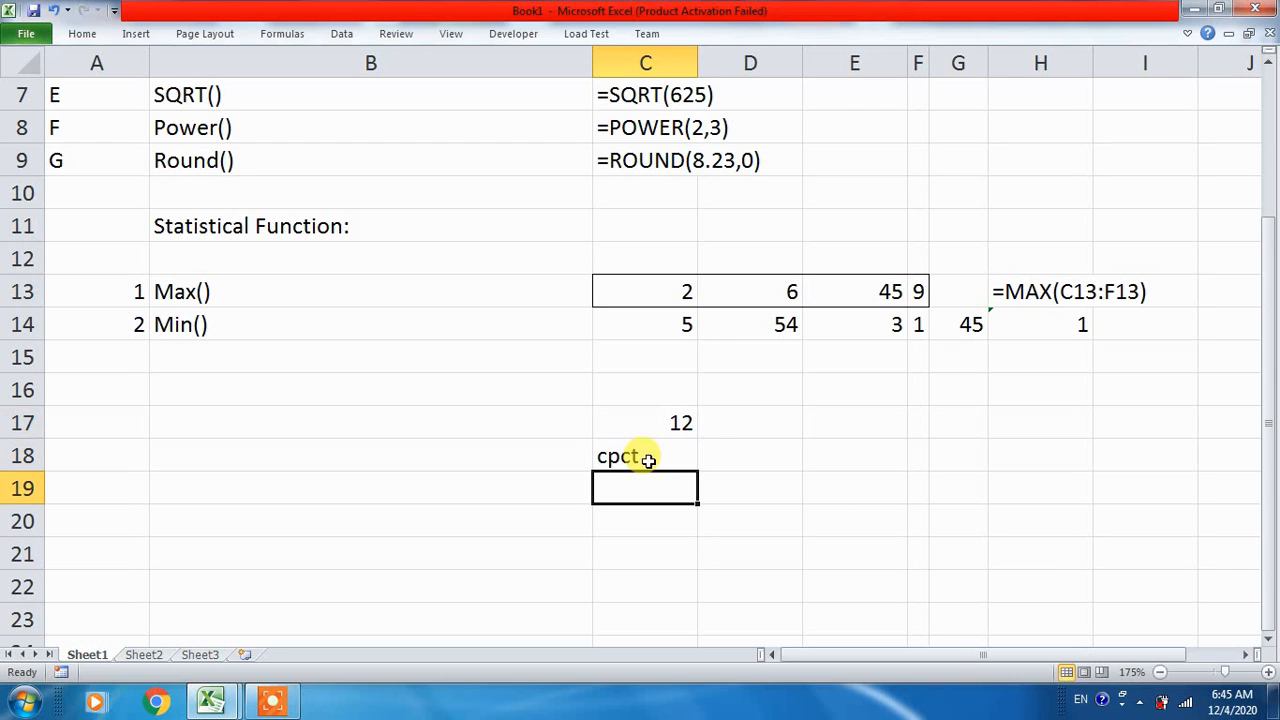
{"action": "left_click", "coordinate": [648, 458]}
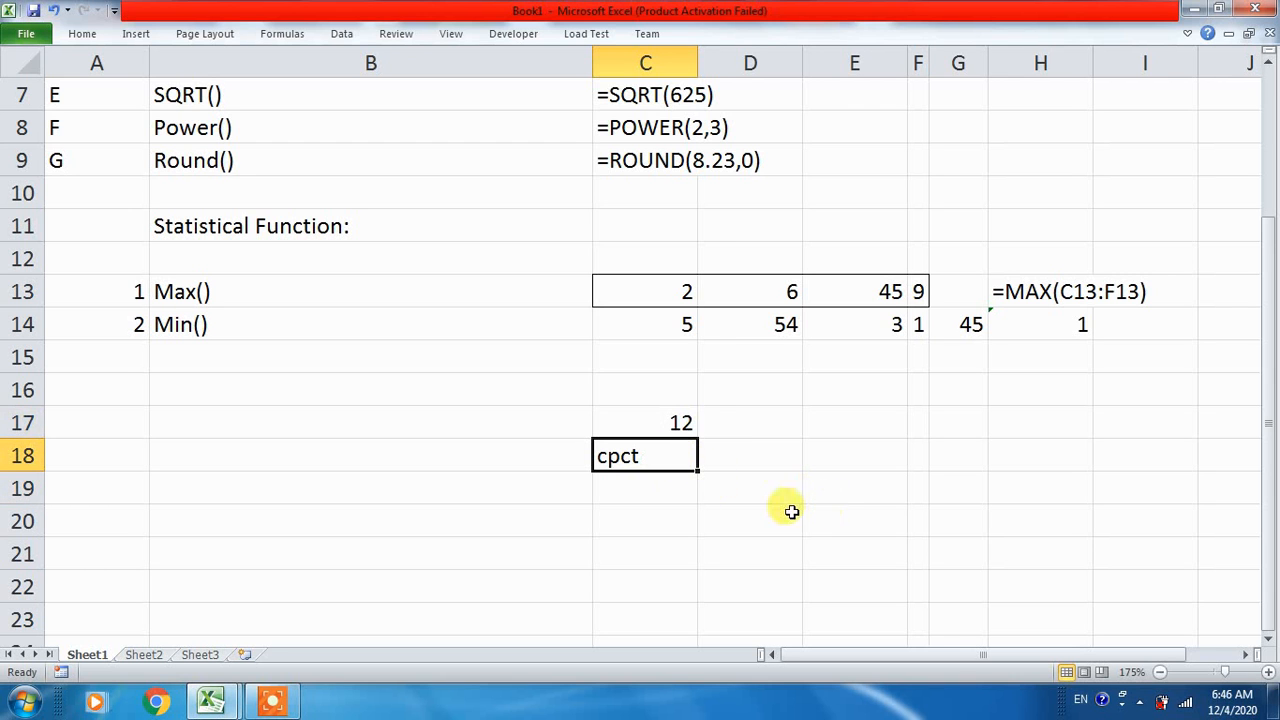
- Convert the number 12 in cell C17 to text with a leading apostrophe
{"action": "left_click", "coordinate": [633, 422]}
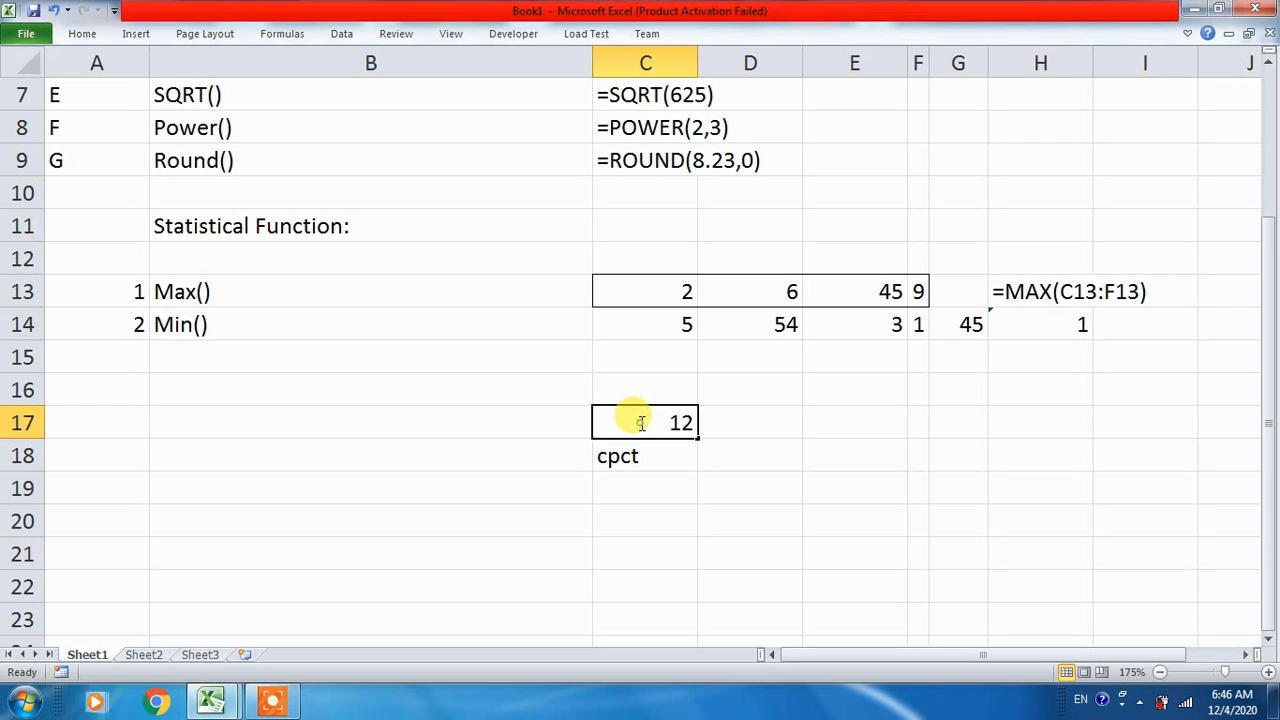
{"action": "double_click", "coordinate": [675, 422]}
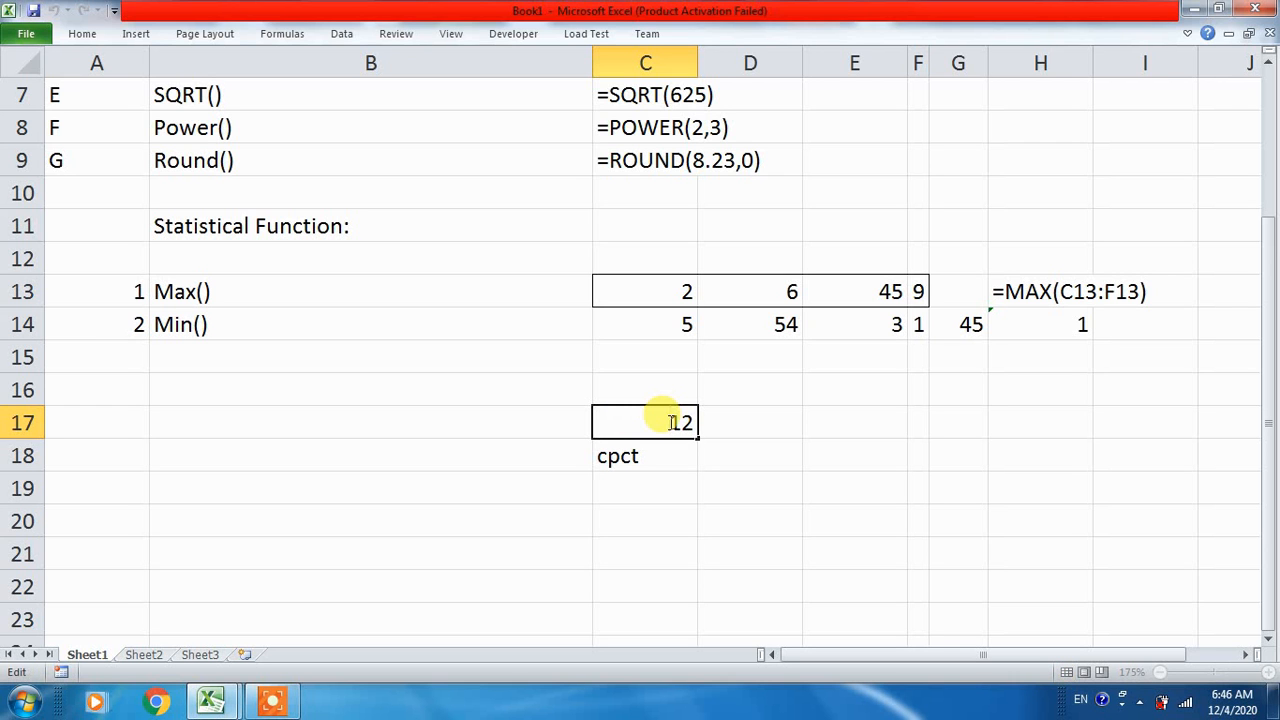
{"action": "key", "text": "Return"}
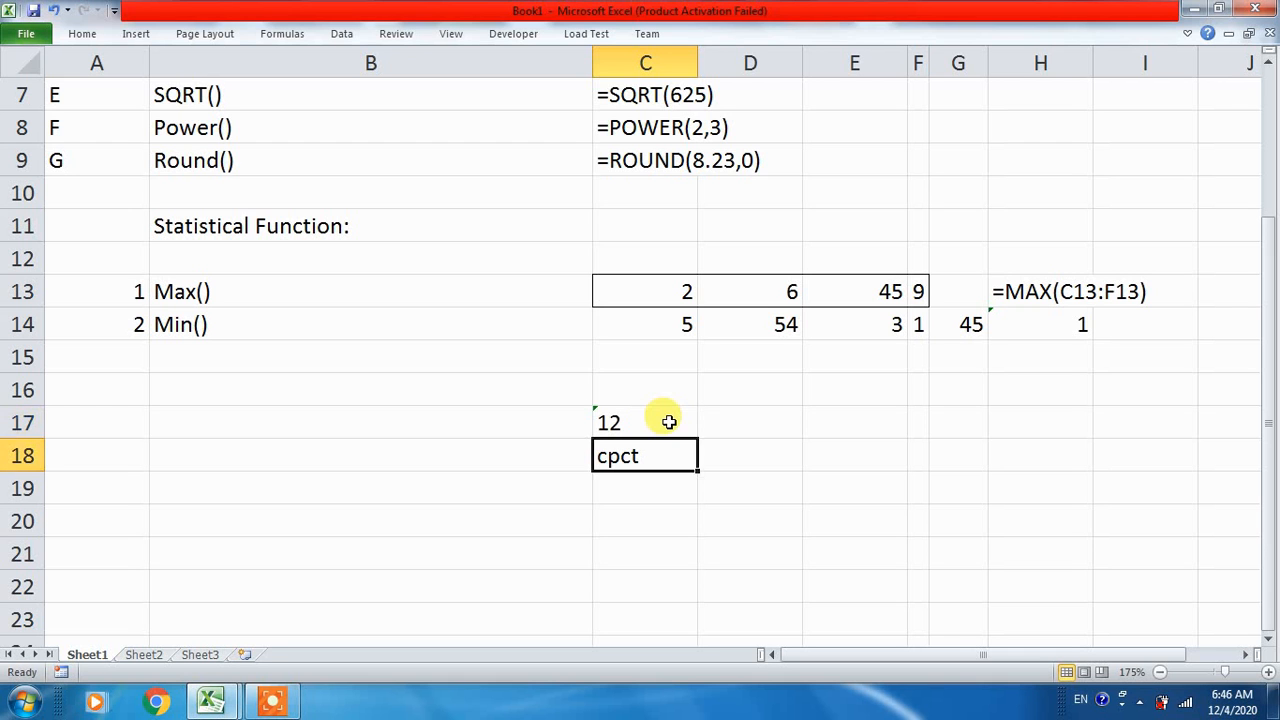
- Make the content of cell C17 bold
{"action": "left_click", "coordinate": [669, 422]}
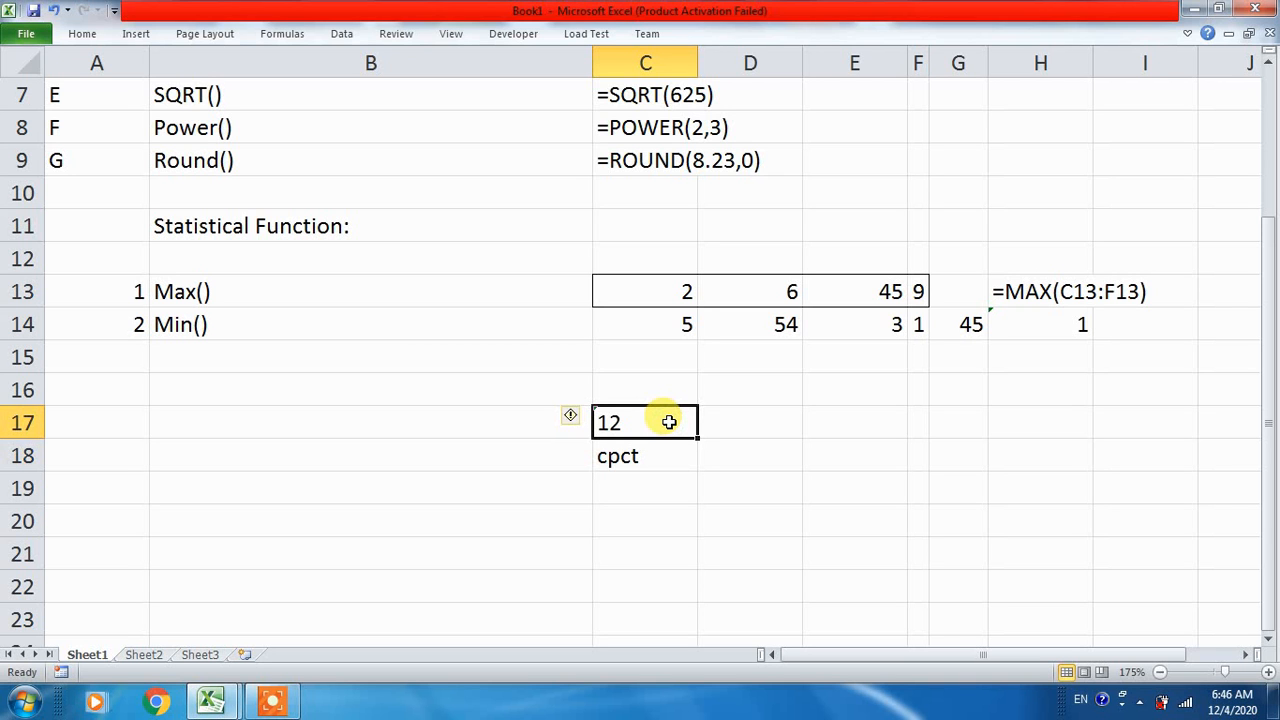
{"action": "key", "text": "ctrl+b"}
{"action": "left_click", "coordinate": [711, 418]}
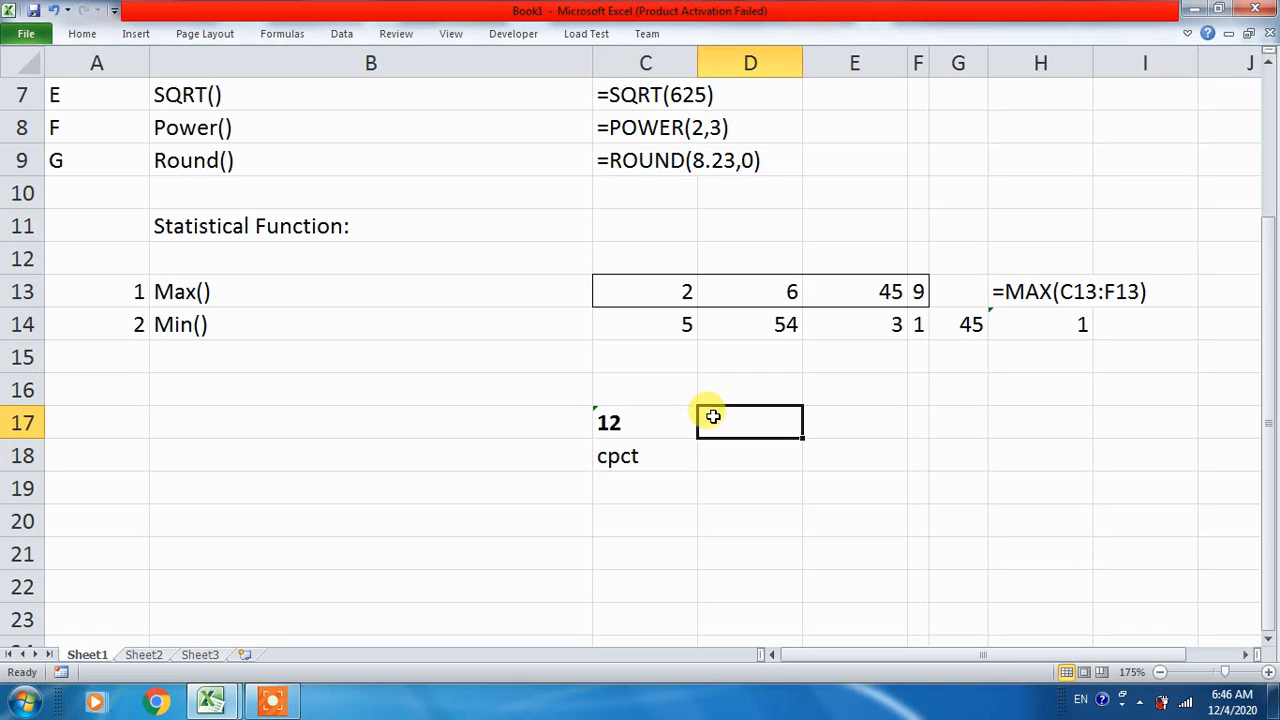
- Clear the contents of cells C17 and C18
{"action": "left_click", "coordinate": [652, 432]}
{"action": "left_click_drag", "start_coordinate": [652, 432], "coordinate": [657, 449]}
{"action": "key", "text": "Delete"}
{"action": "left_click", "coordinate": [655, 448]}
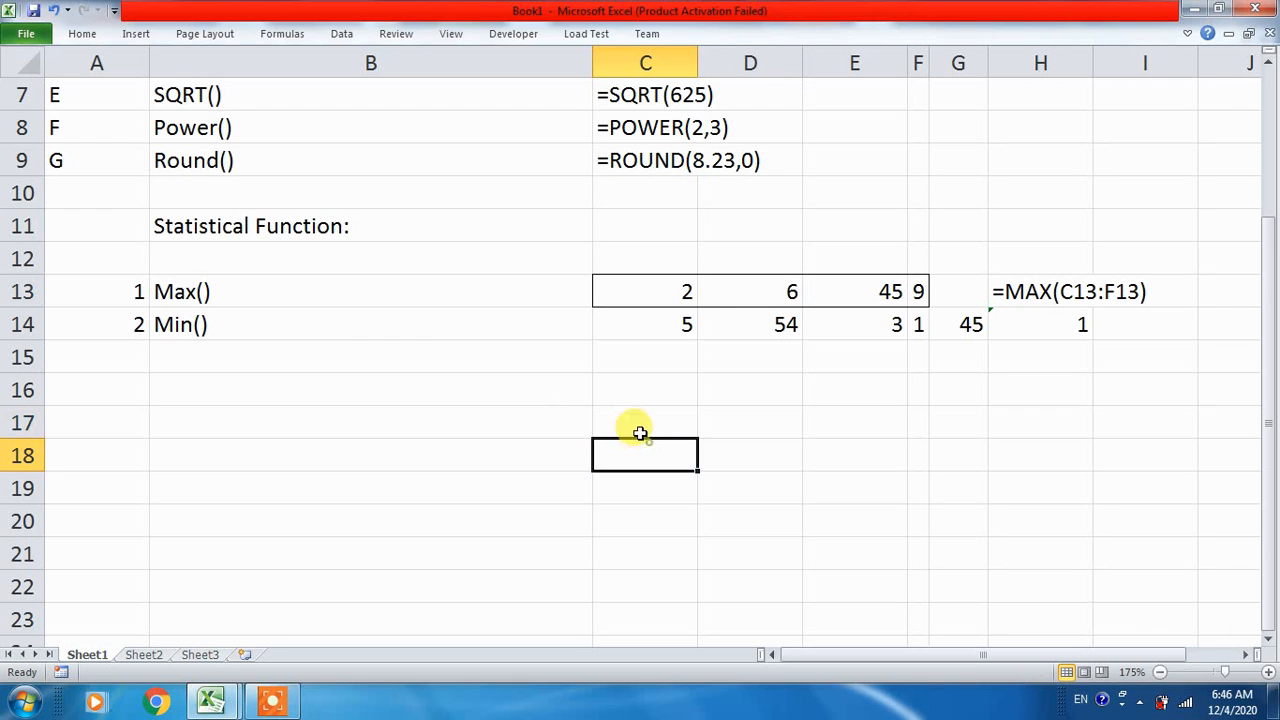
- Enter the numbers 12 in cell C17 and 13 in cell D17 for an addition example
{"action": "left_click", "coordinate": [631, 425]}
{"action": "type", "text": "12"}
{"action": "key", "text": "Tab"}
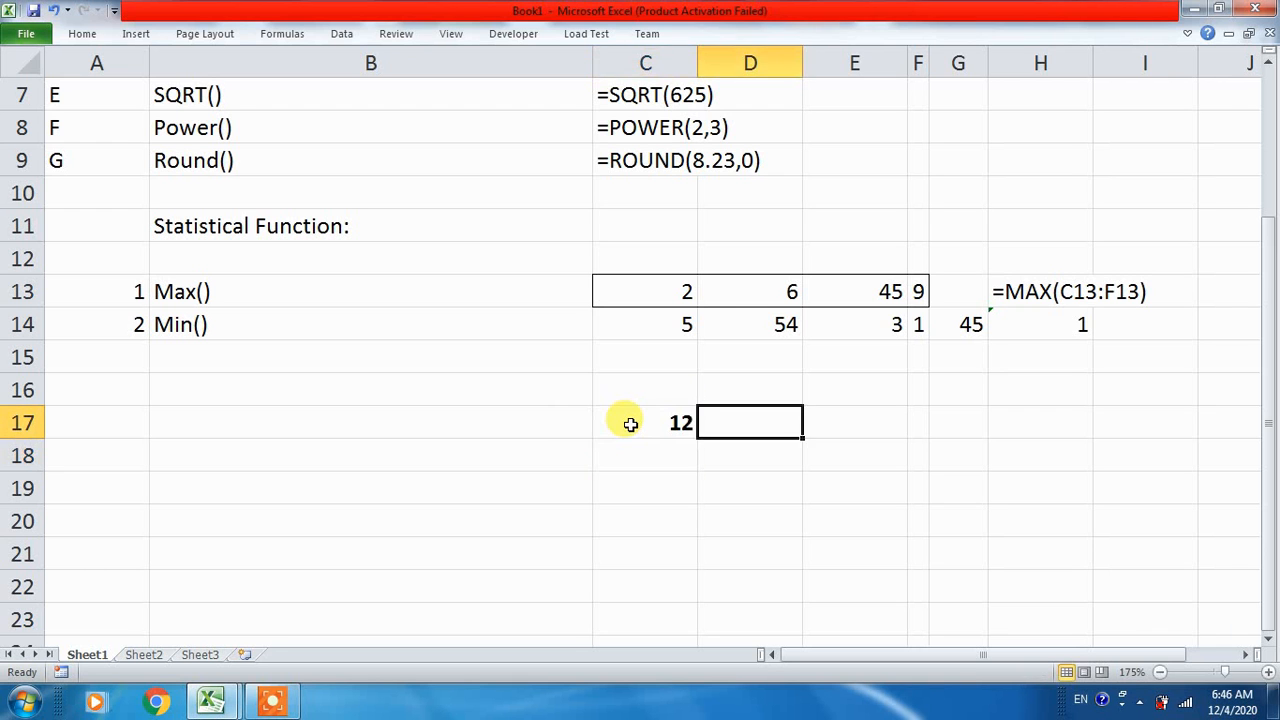
{"action": "type", "text": "13"}
{"action": "key", "text": "Tab"}
- Add the two numbers in row 17 with the formula =C17+D17 in cell E17
{"action": "type", "text": "="}
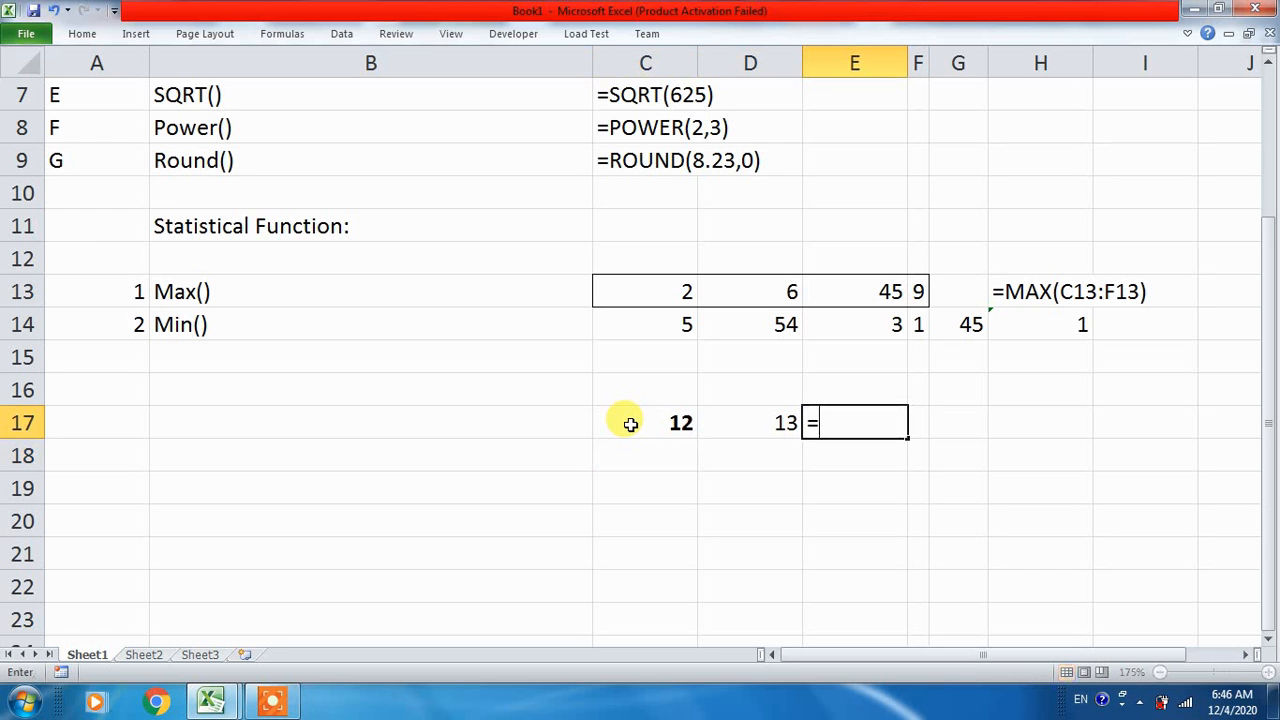
{"action": "left_click", "coordinate": [630, 424]}
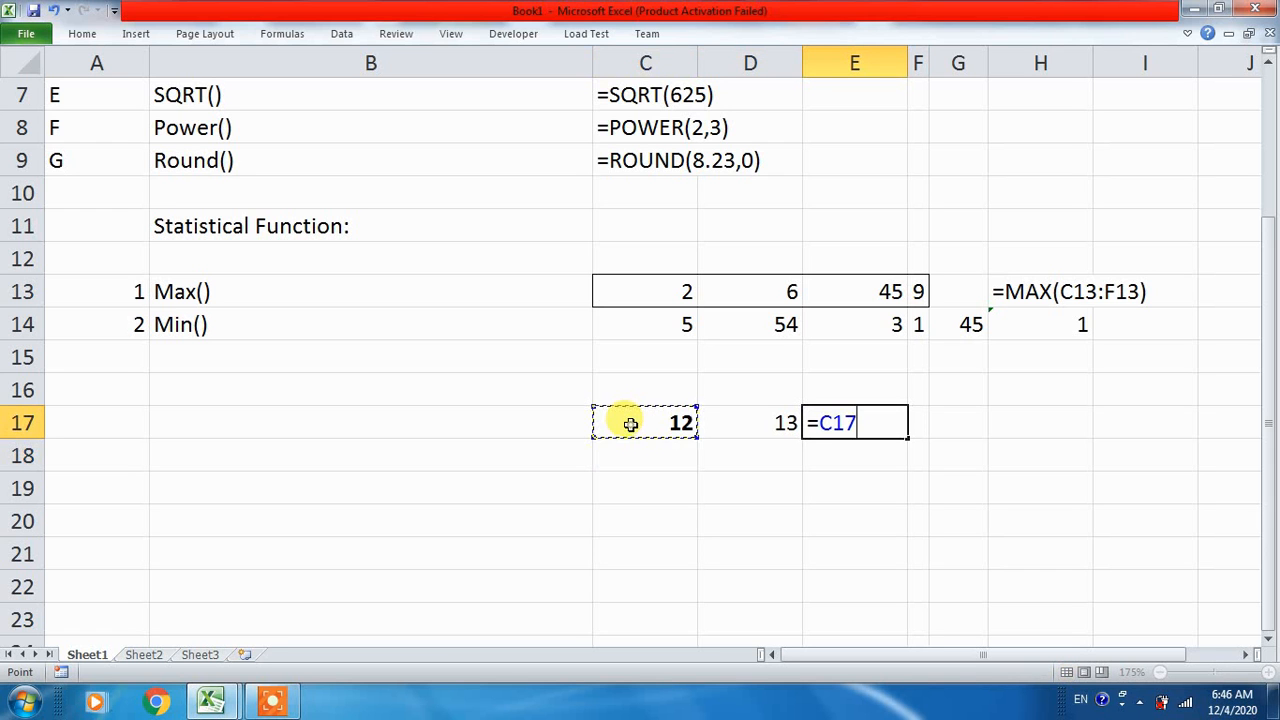
{"action": "type", "text": "+"}
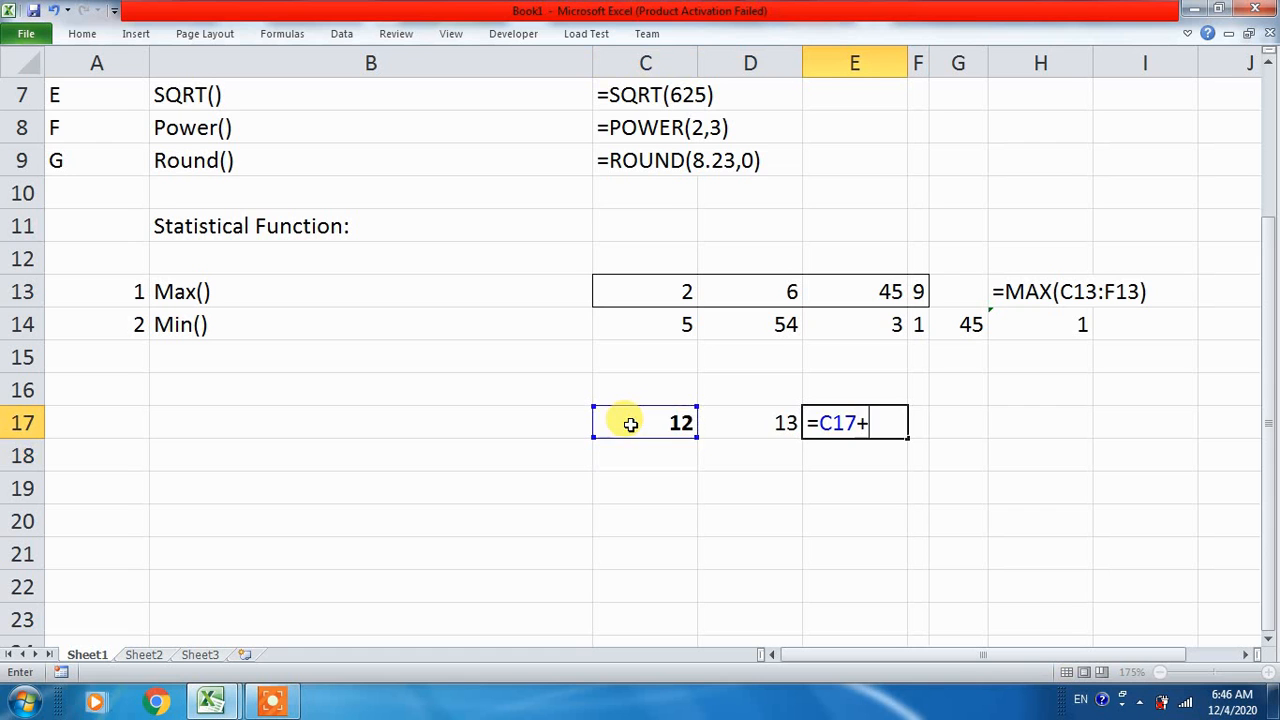
{"action": "left_click", "coordinate": [738, 411]}
{"action": "key", "text": "Return"}
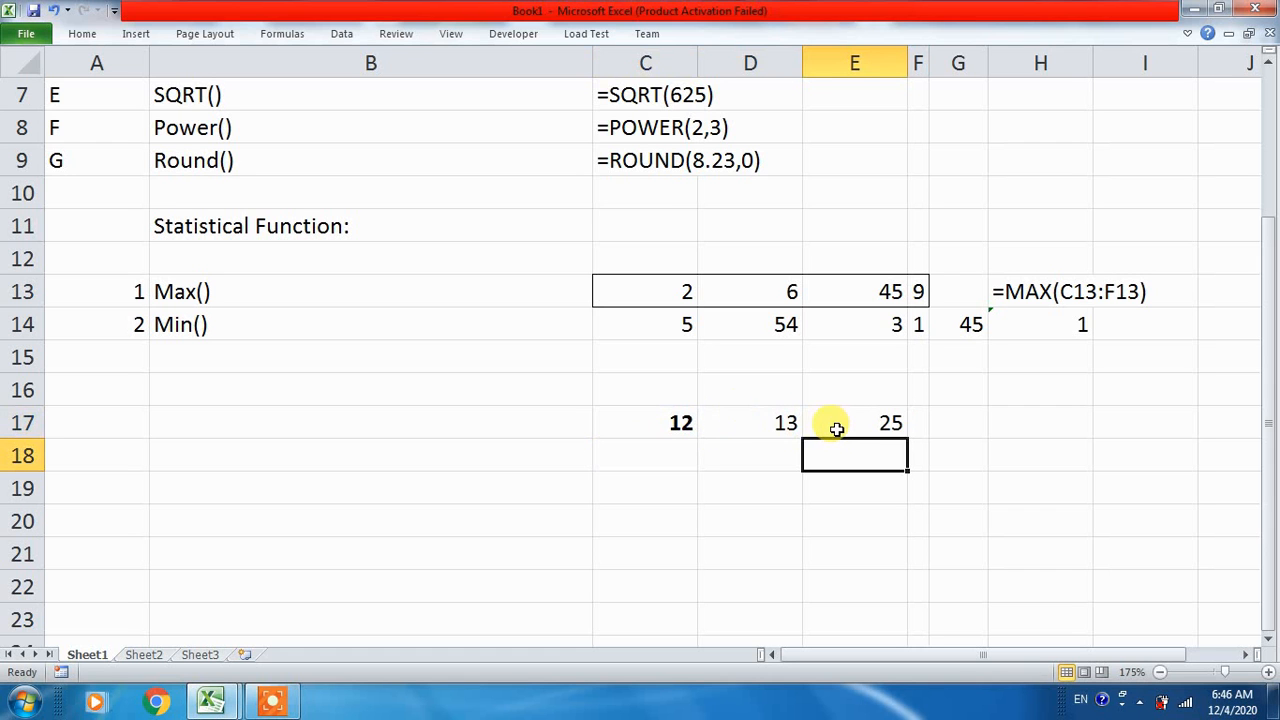
{"action": "left_click", "coordinate": [836, 428]}
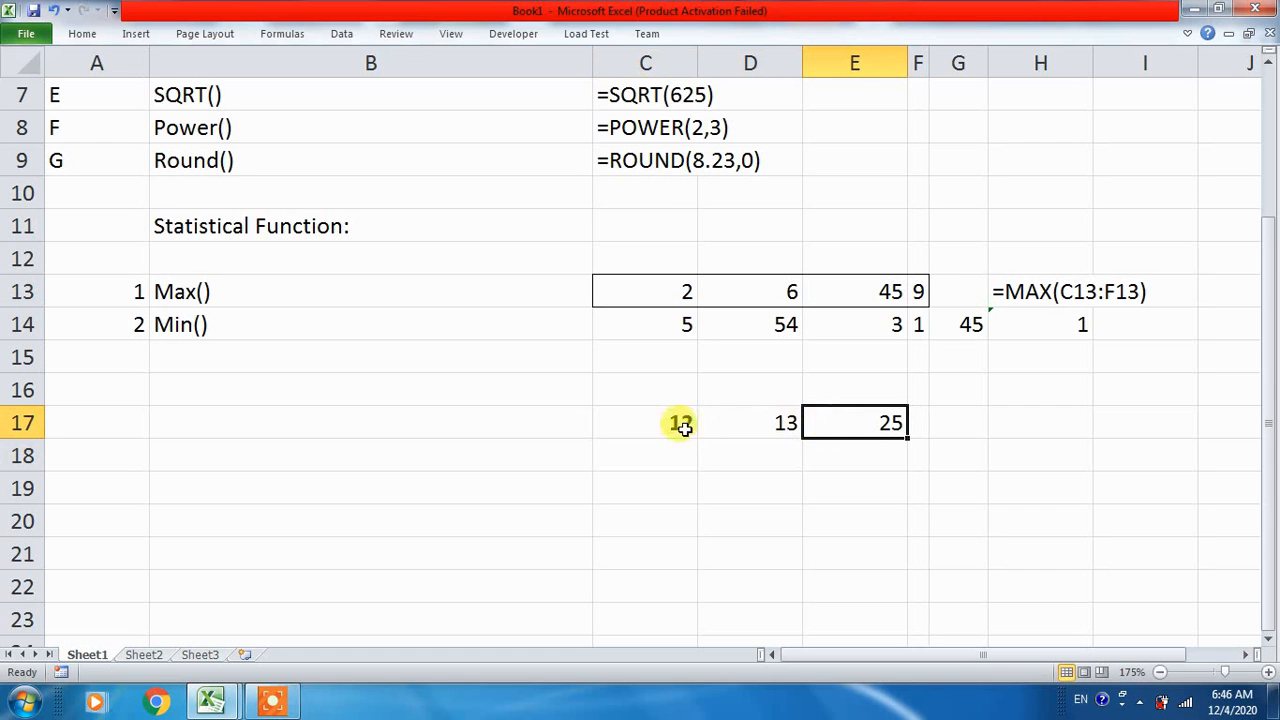
- Turn the numbers 12 in C17 and 13 in D17 into text by prefixing each with an apostrophe
{"action": "double_click", "coordinate": [658, 410]}
{"action": "double_click", "coordinate": [737, 423]}
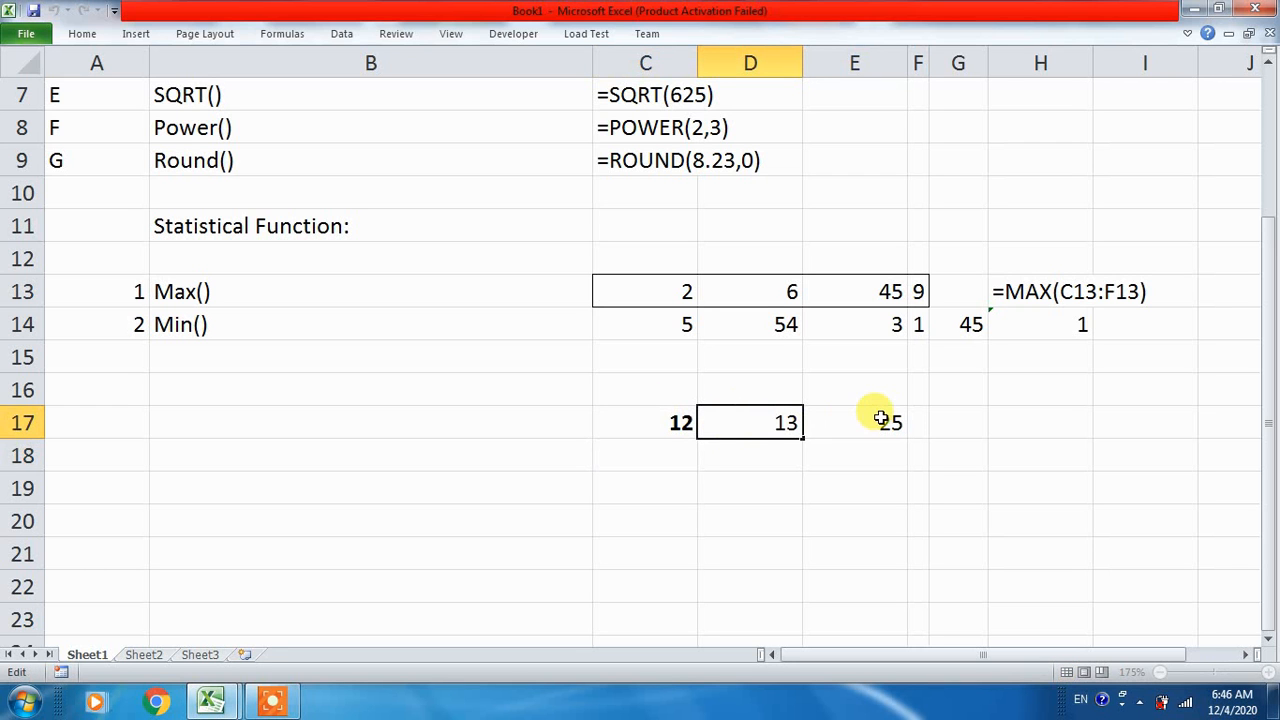
{"action": "left_click", "coordinate": [880, 420]}
{"action": "double_click", "coordinate": [636, 423]}
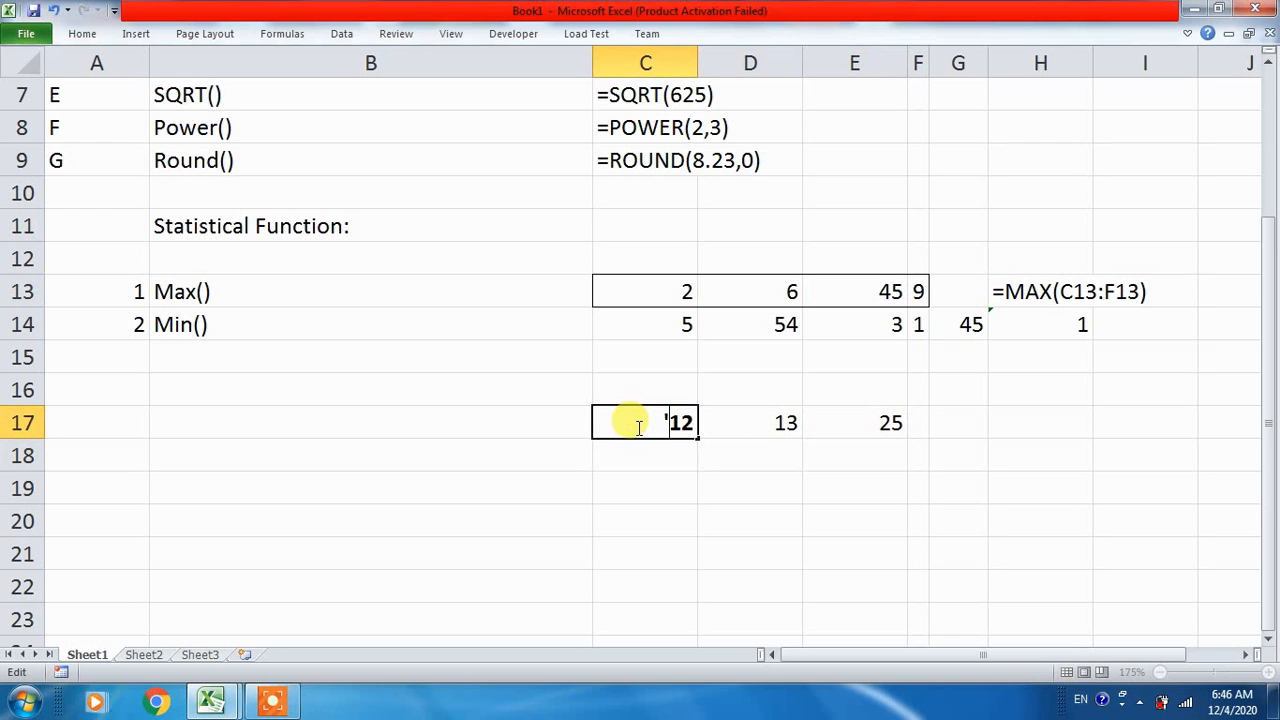
{"action": "type", "text": "'"}
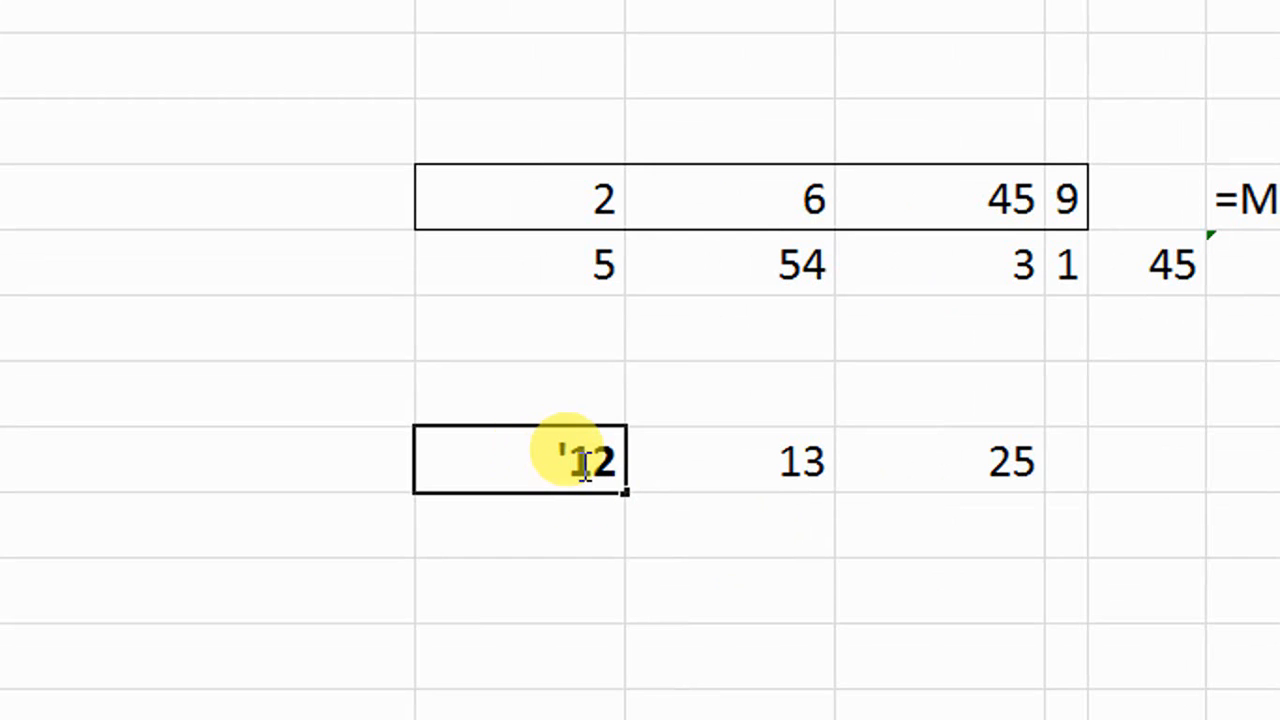
{"action": "key", "text": "Return"}
{"action": "double_click", "coordinate": [677, 455]}
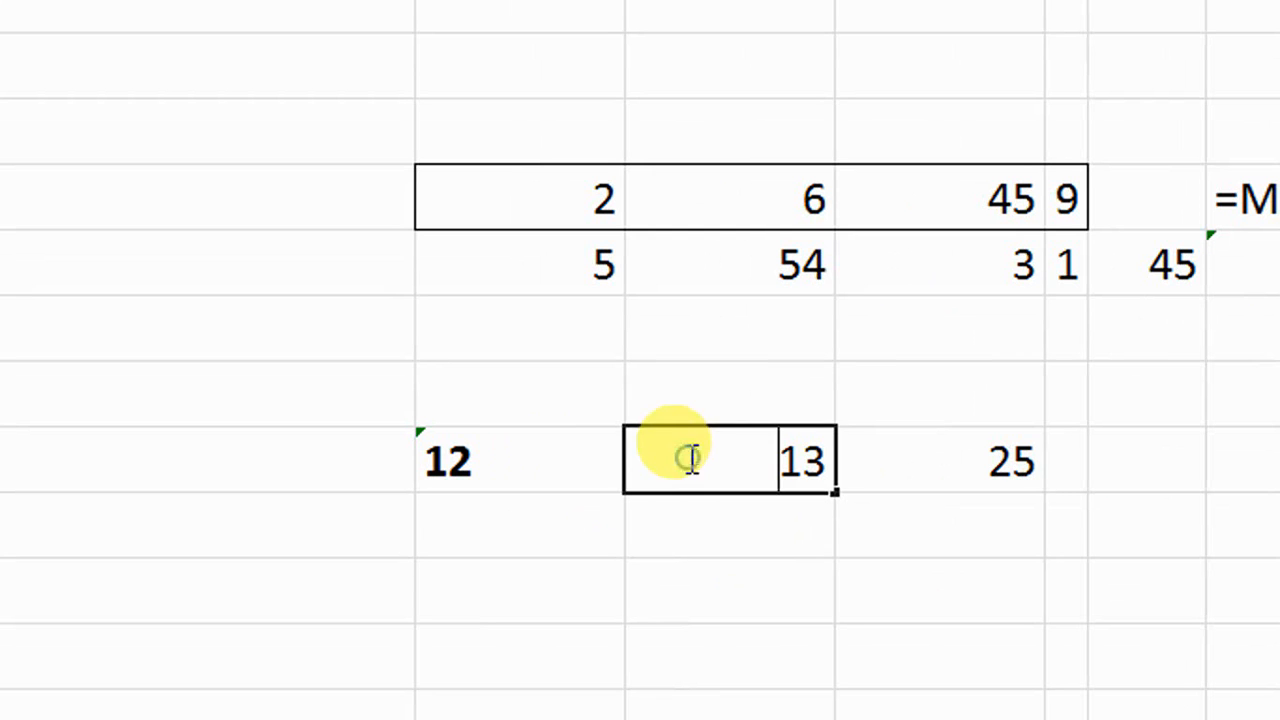
{"action": "type", "text": "'"}
{"action": "key", "text": "Return"}
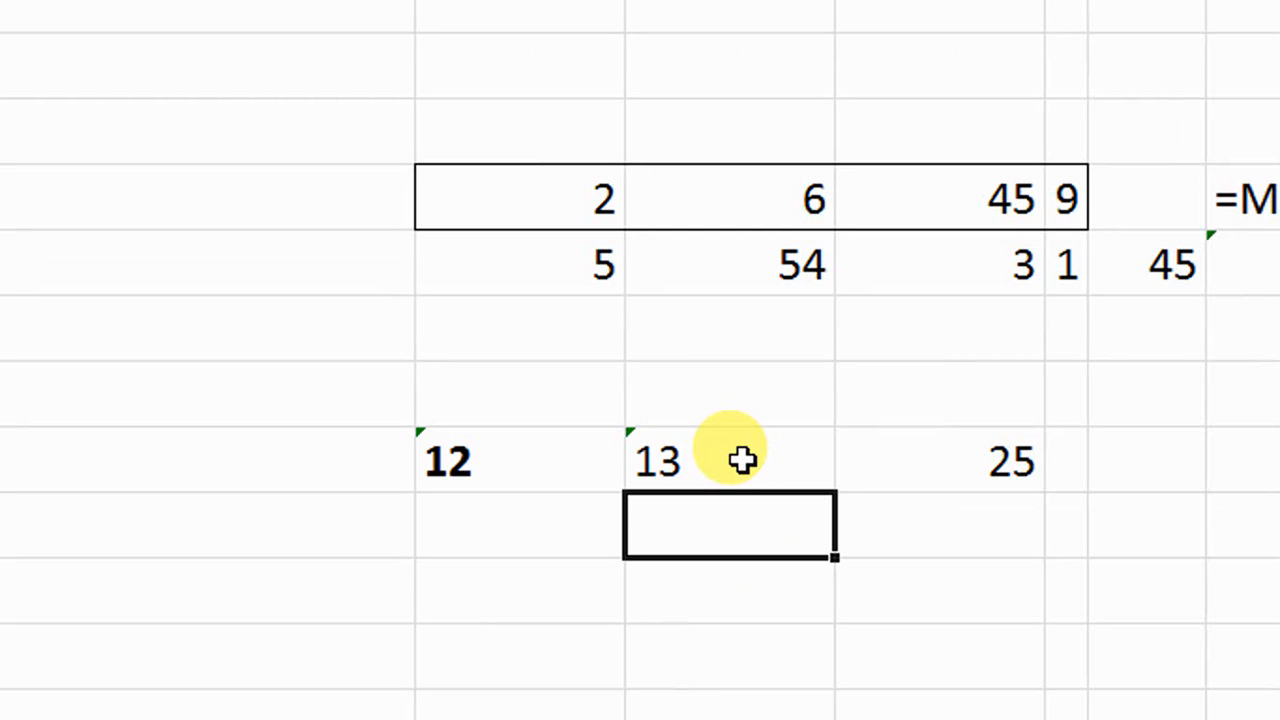
- Examine the error-checking options for the number stored as text in cell D17
{"action": "left_click", "coordinate": [740, 457]}
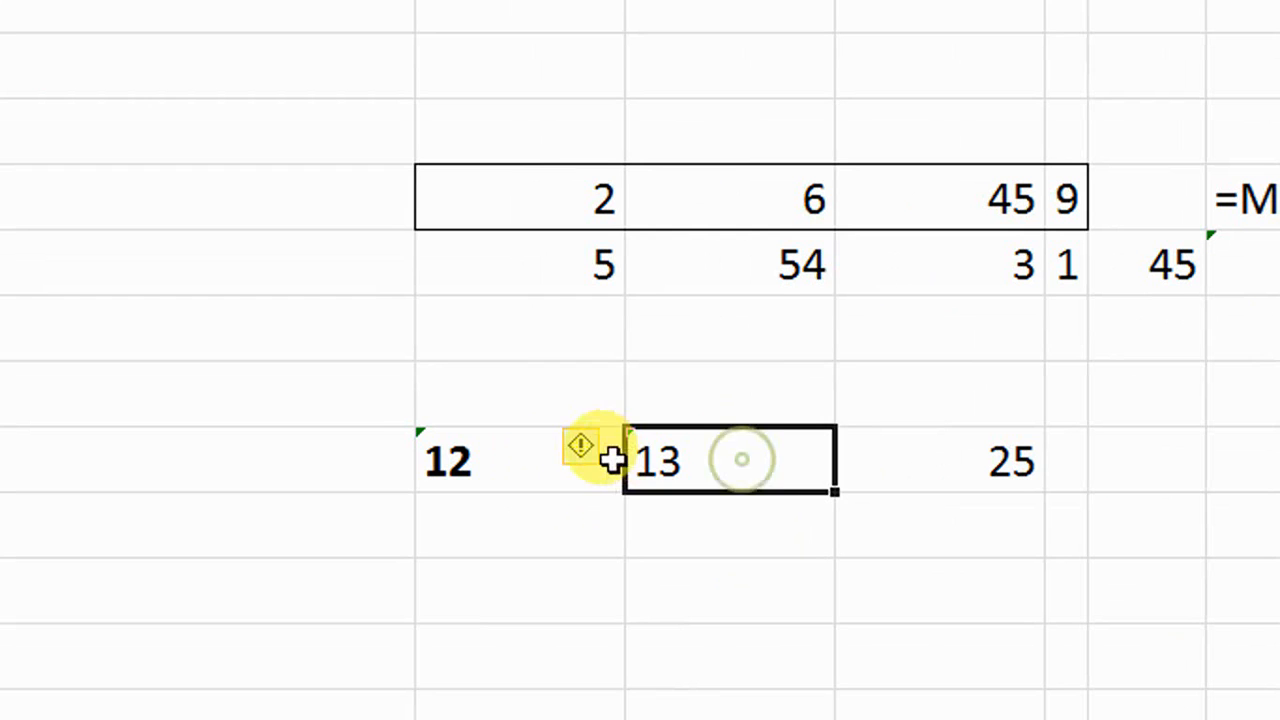
{"action": "left_click", "coordinate": [518, 454]}
{"action": "left_click", "coordinate": [680, 455]}
{"action": "left_click", "coordinate": [580, 449]}
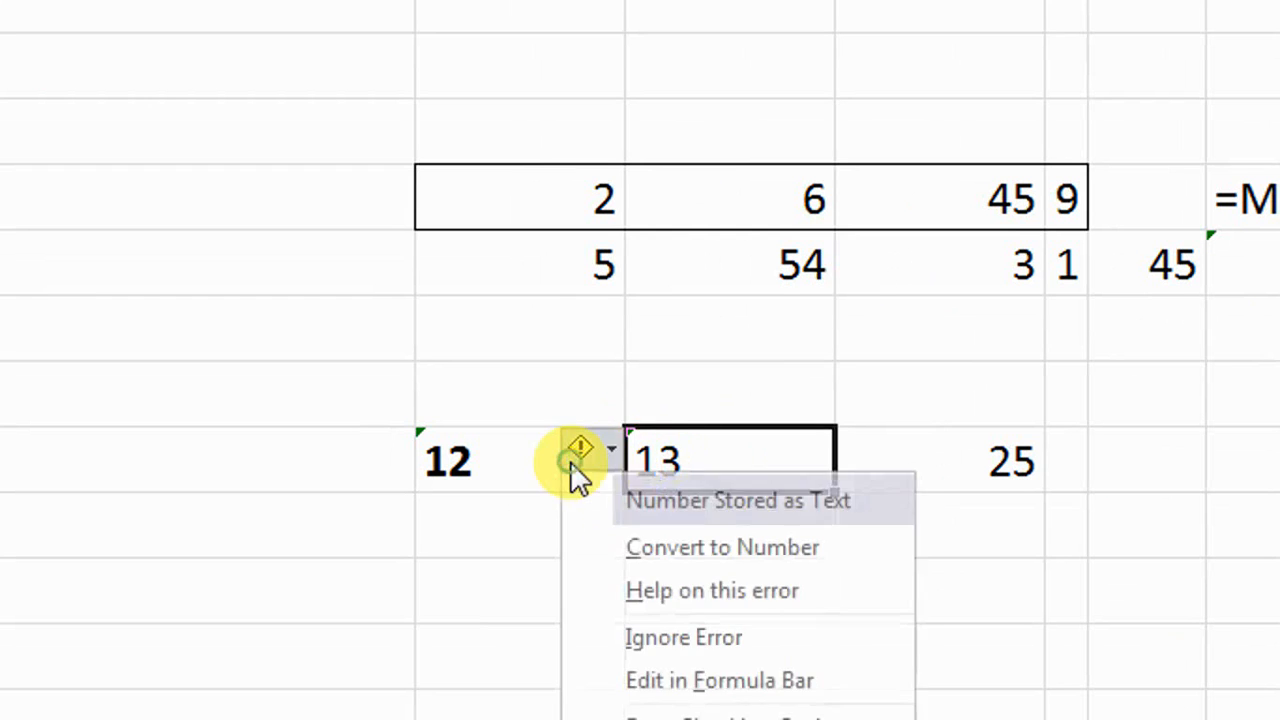
{"action": "left_click", "coordinate": [651, 457]}
{"action": "left_click", "coordinate": [611, 449]}
{"action": "left_click", "coordinate": [692, 449]}
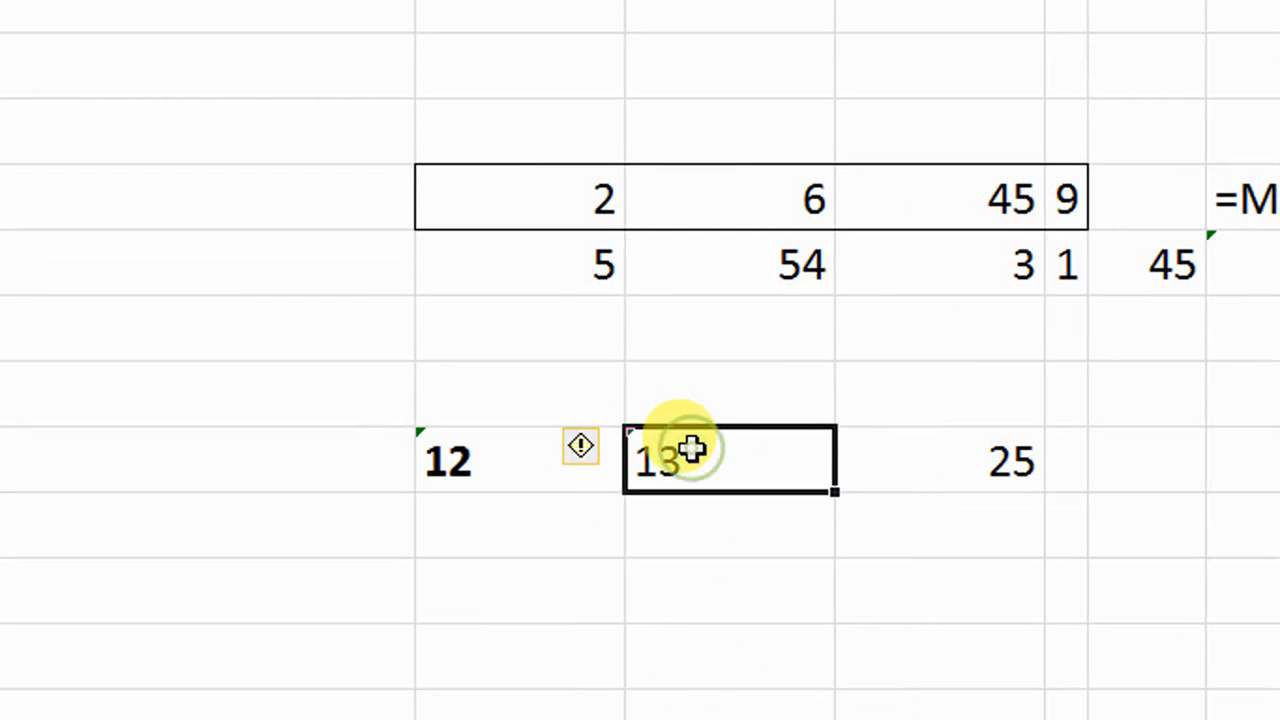
- Replace the addition formula in cell E17 with =SUM(C17:D17)
{"action": "left_click", "coordinate": [944, 449]}
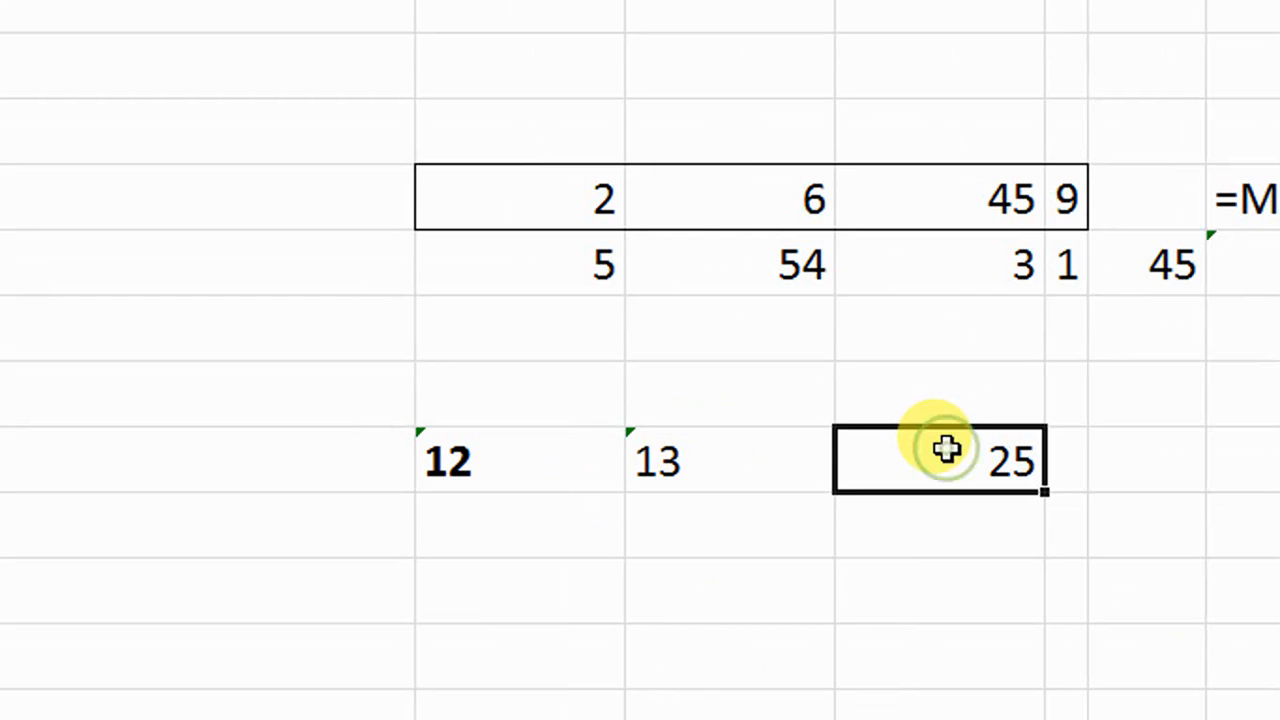
{"action": "key", "text": "Delete"}
{"action": "type", "text": "=sum"}
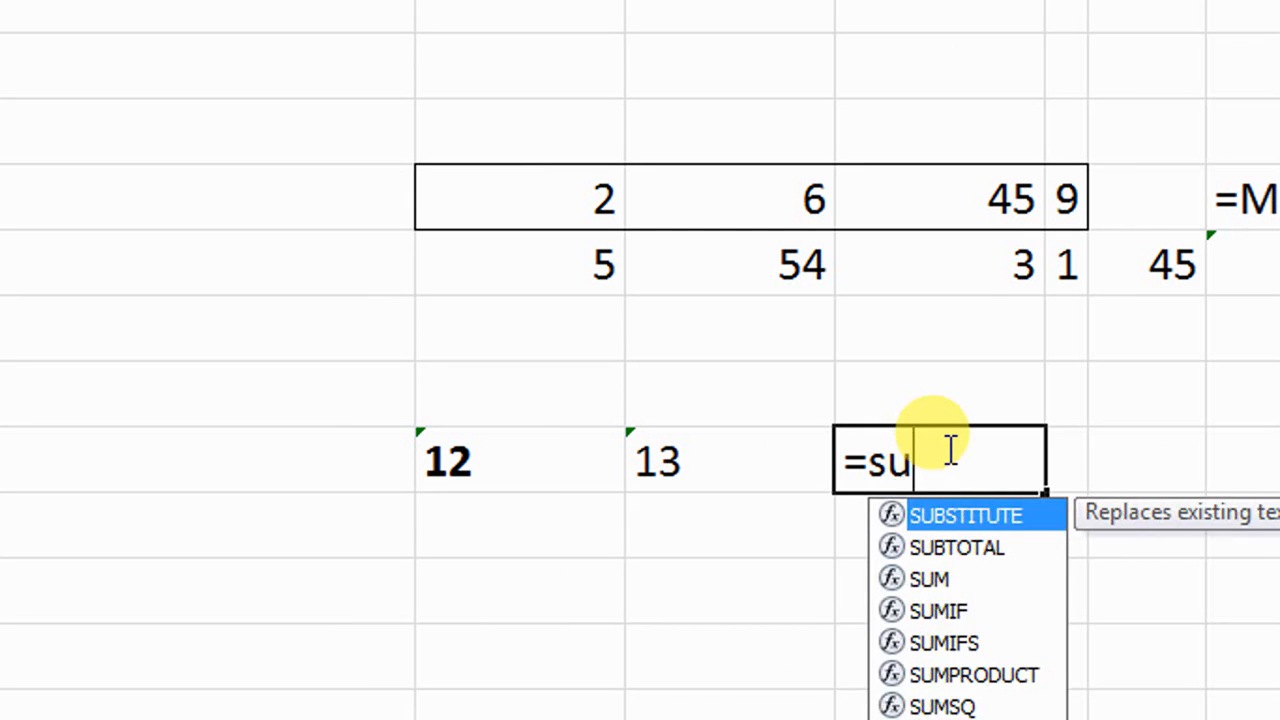
{"action": "key", "text": "Tab"}
{"action": "left_click_drag", "start_coordinate": [600, 460], "coordinate": [654, 457]}
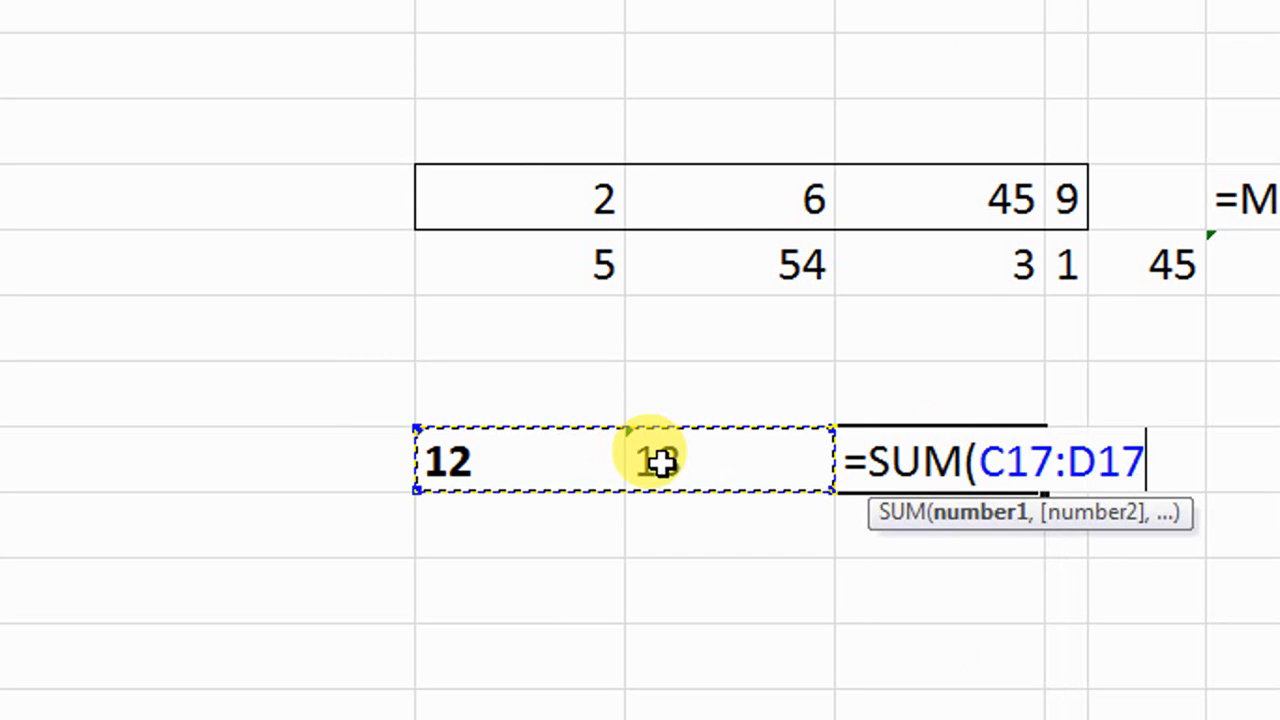
{"action": "key", "text": "Return"}
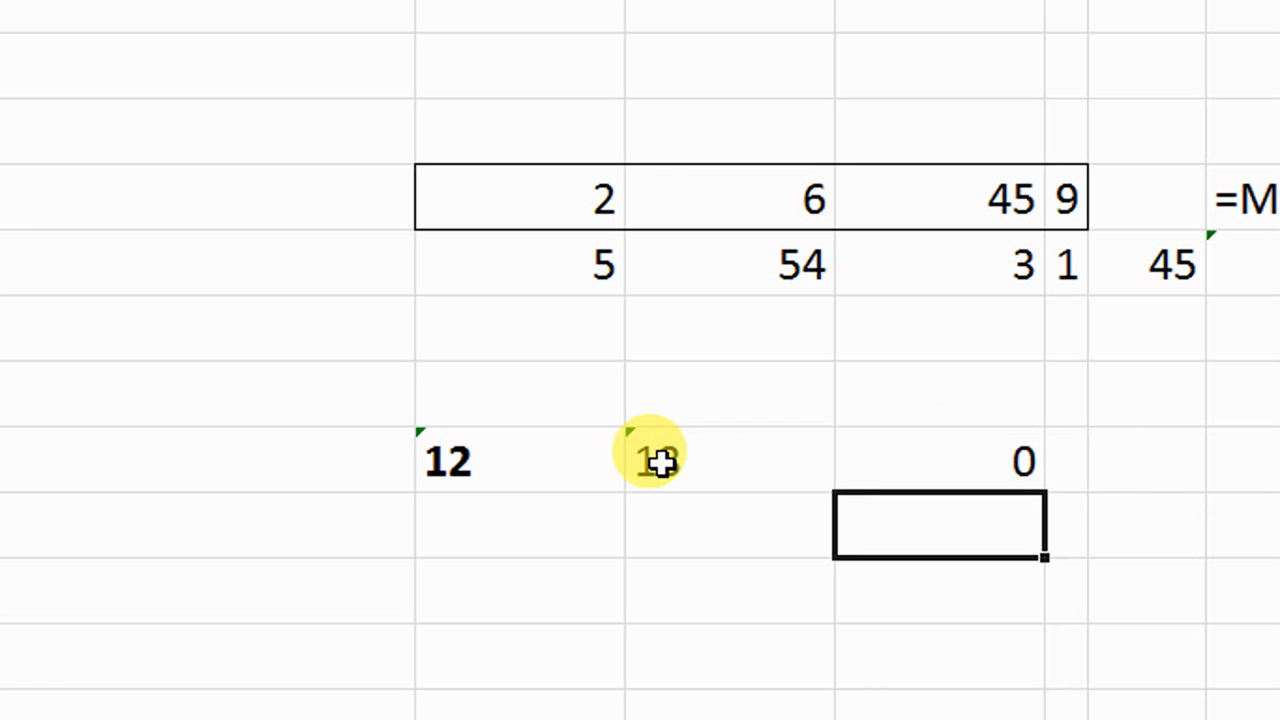
- Review the text entries in C17 and D17 and the SUM formula in E17 without changing them
{"action": "left_click", "coordinate": [543, 460]}
{"action": "left_click", "coordinate": [672, 457]}
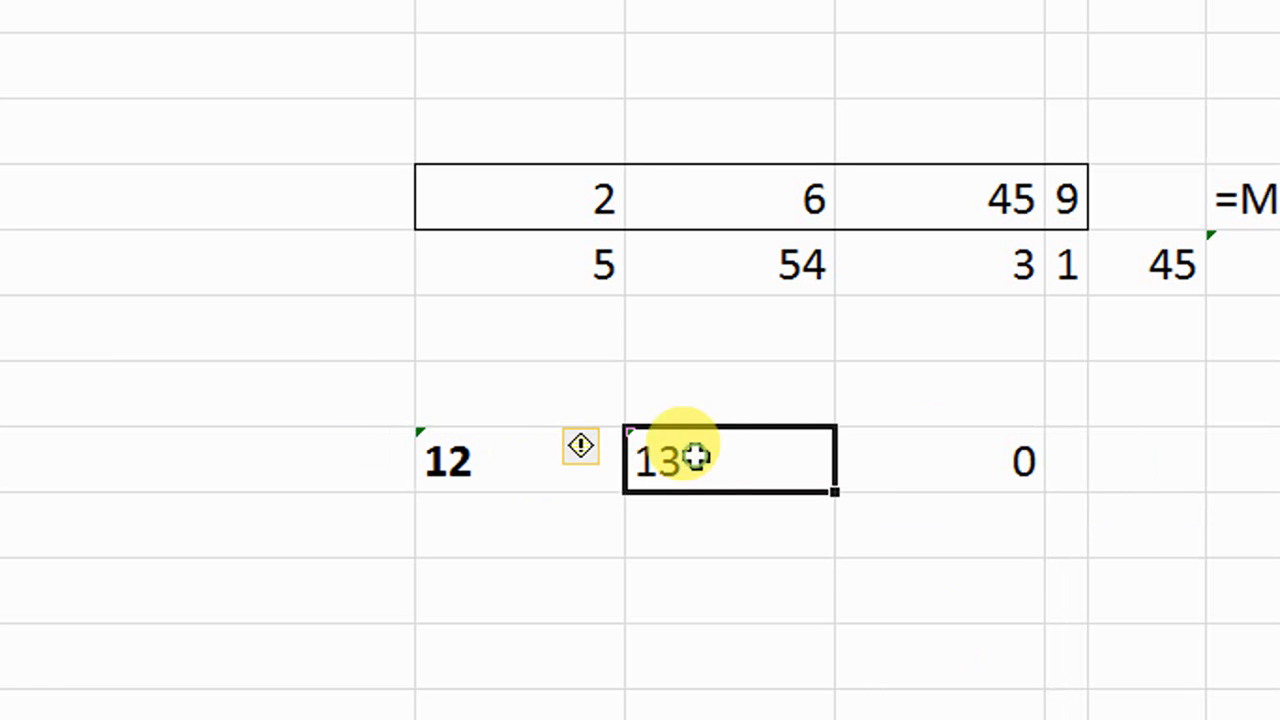
{"action": "left_click", "coordinate": [549, 457]}
{"action": "left_click", "coordinate": [651, 457]}
{"action": "left_click", "coordinate": [897, 457]}
{"action": "double_click", "coordinate": [893, 460]}
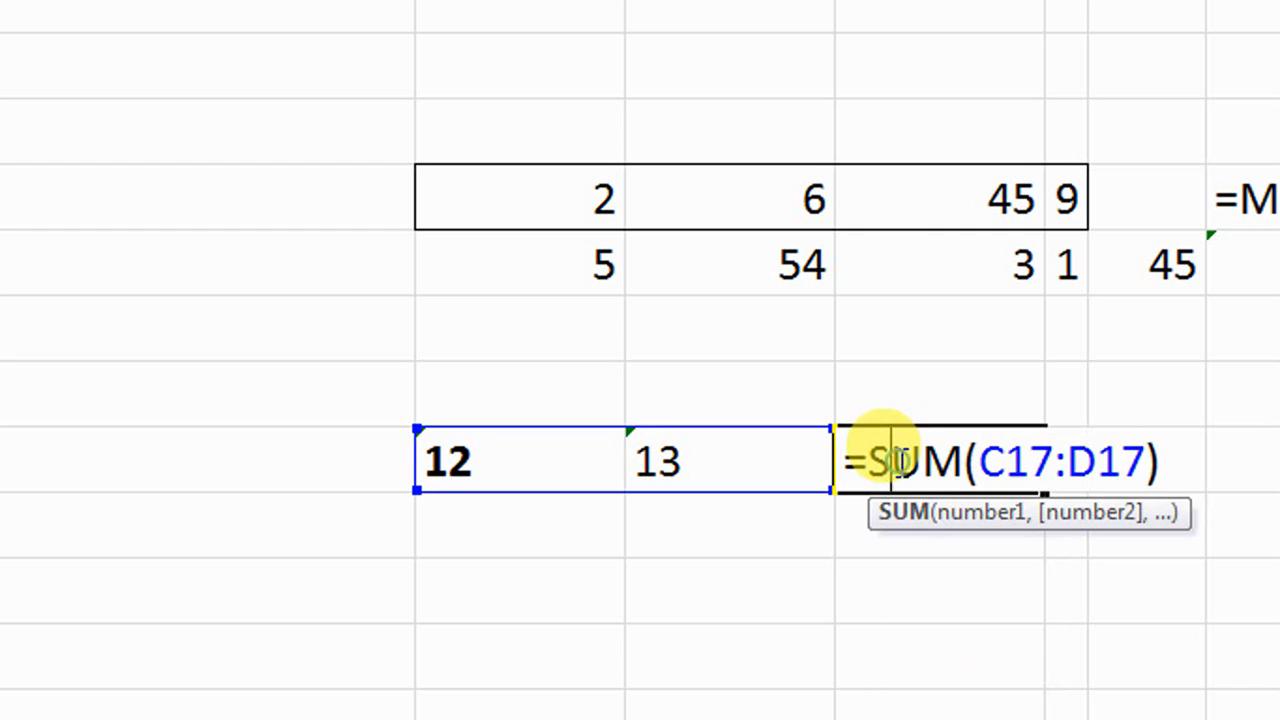
{"action": "key", "text": "Escape"}
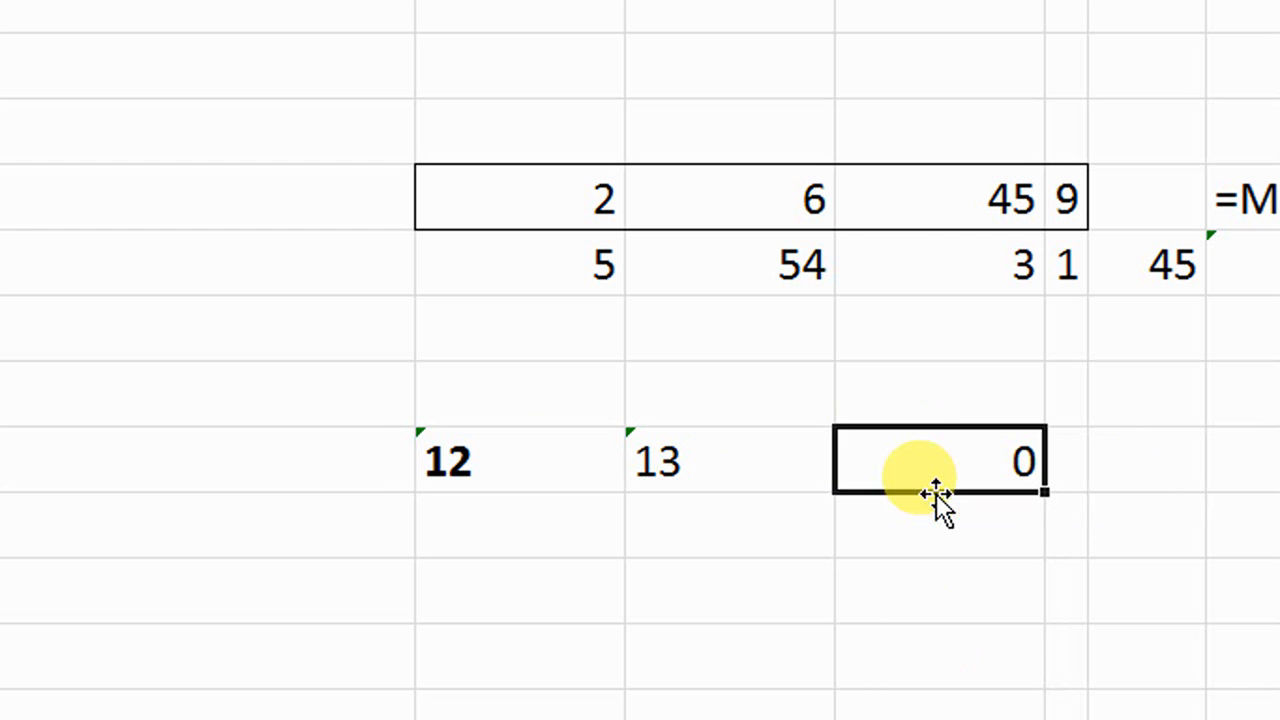
- Re-enter the formula =SUM(C17:D17) in cell E17
{"action": "type", "text": "=sum"}
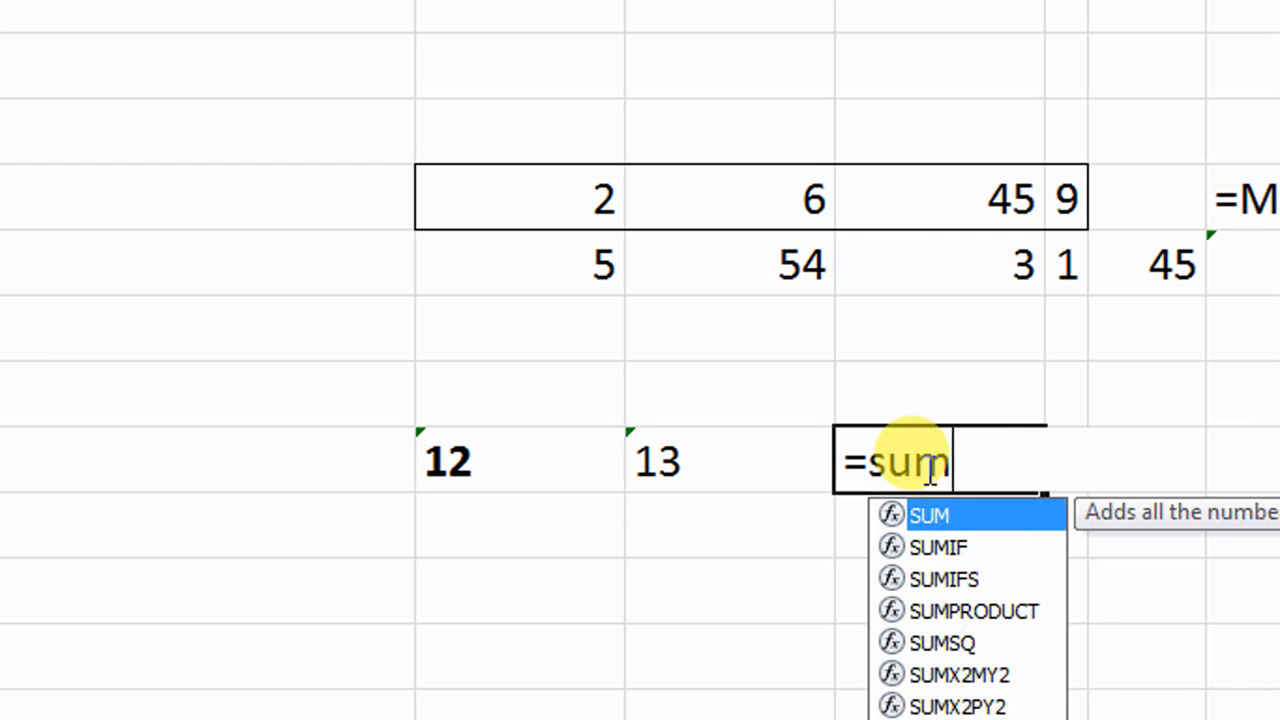
{"action": "key", "text": "Tab"}
{"action": "left_click_drag", "start_coordinate": [567, 466], "coordinate": [677, 458]}
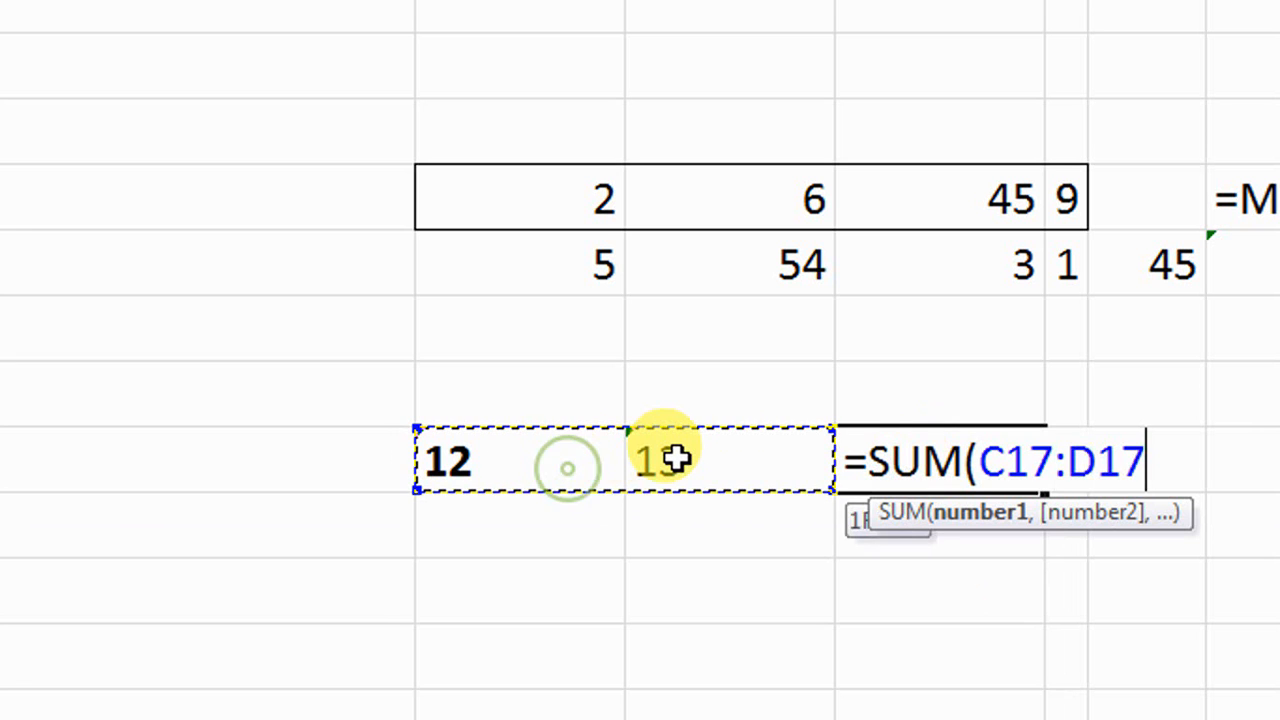
{"action": "type", "text": ")"}
{"action": "key", "text": "Return"}
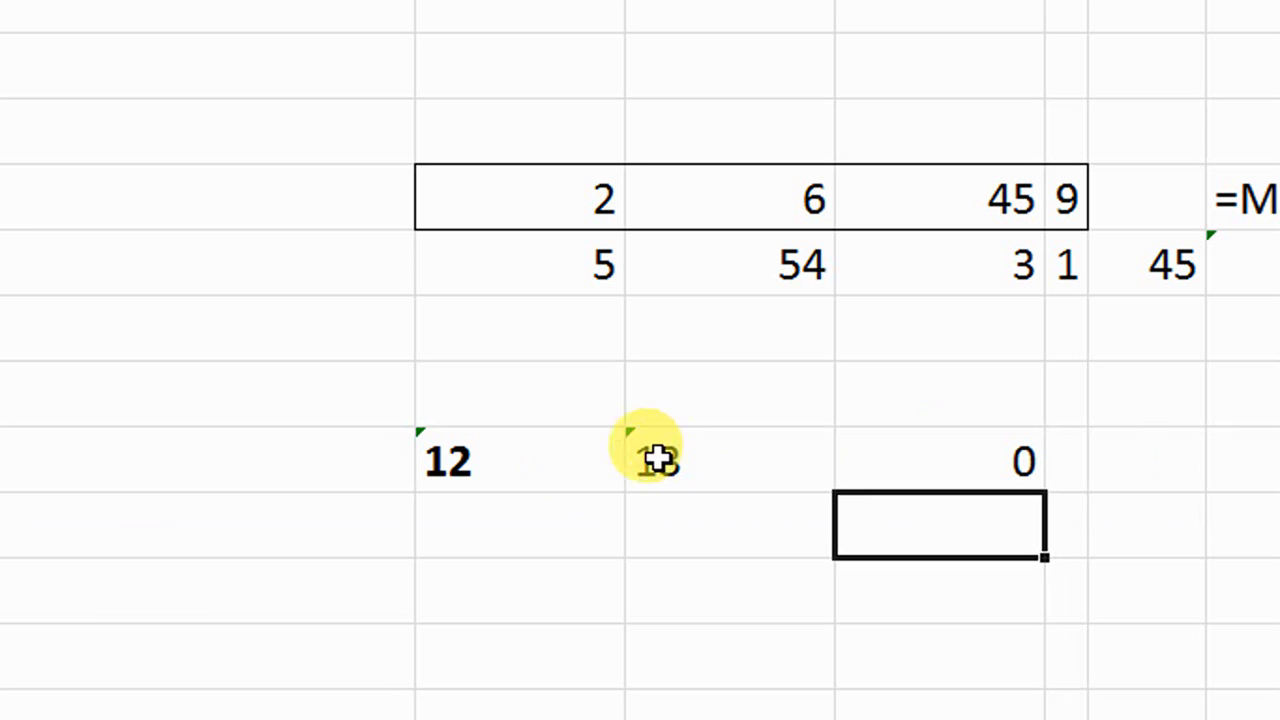
- Check the leading apostrophe in cell C17, and clear the contents of cells C17:E17
{"action": "double_click", "coordinate": [584, 460]}
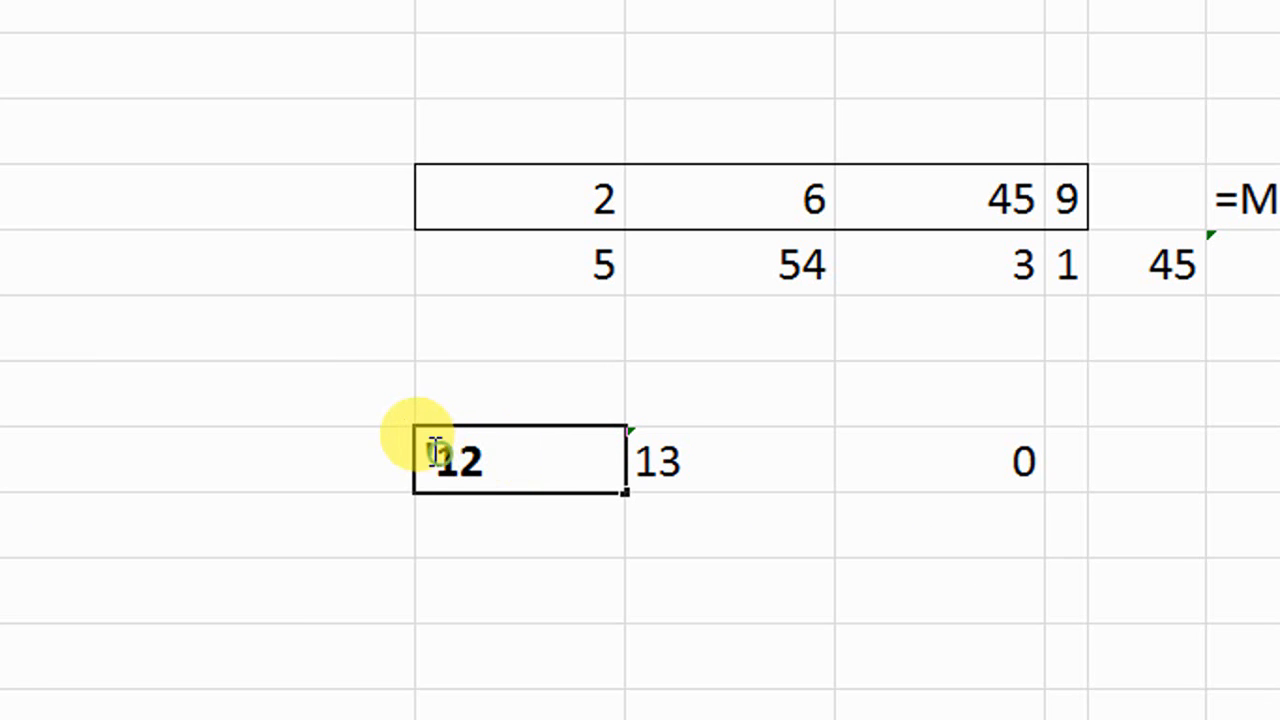
{"action": "left_click_drag", "start_coordinate": [428, 452], "coordinate": [418, 456]}
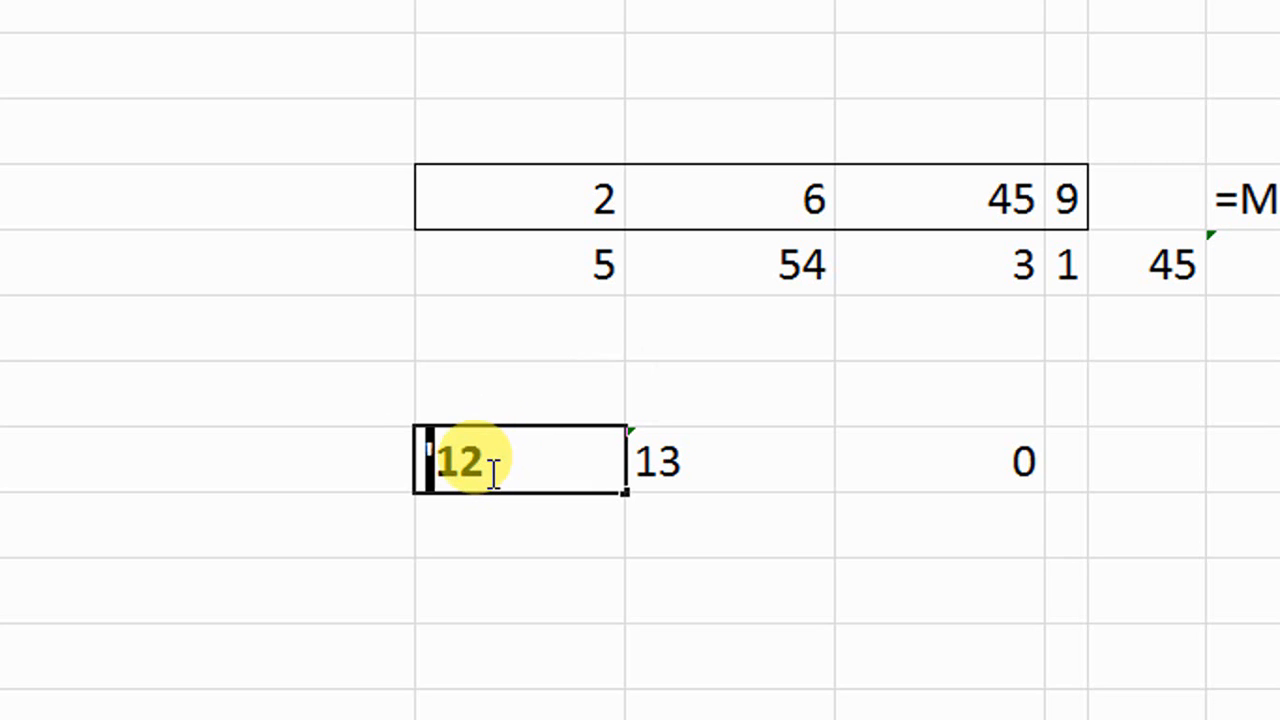
{"action": "key", "text": "Escape"}
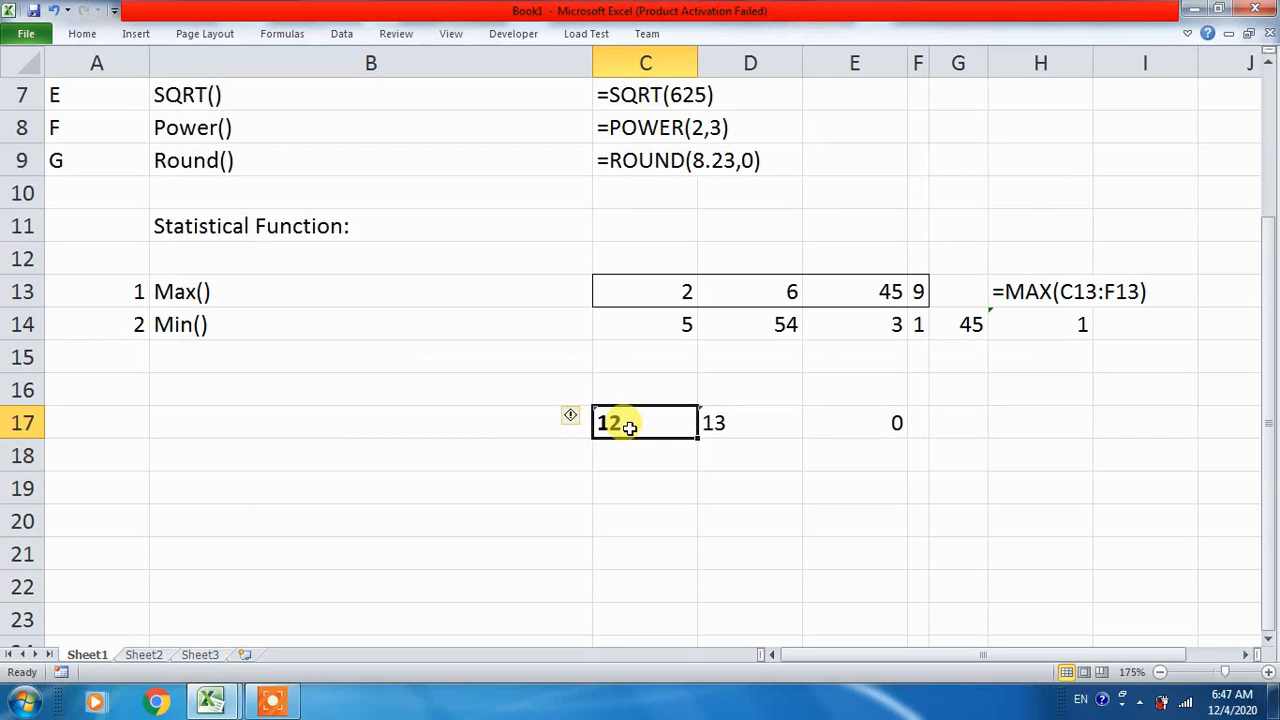
{"action": "left_click_drag", "start_coordinate": [628, 427], "coordinate": [893, 420]}
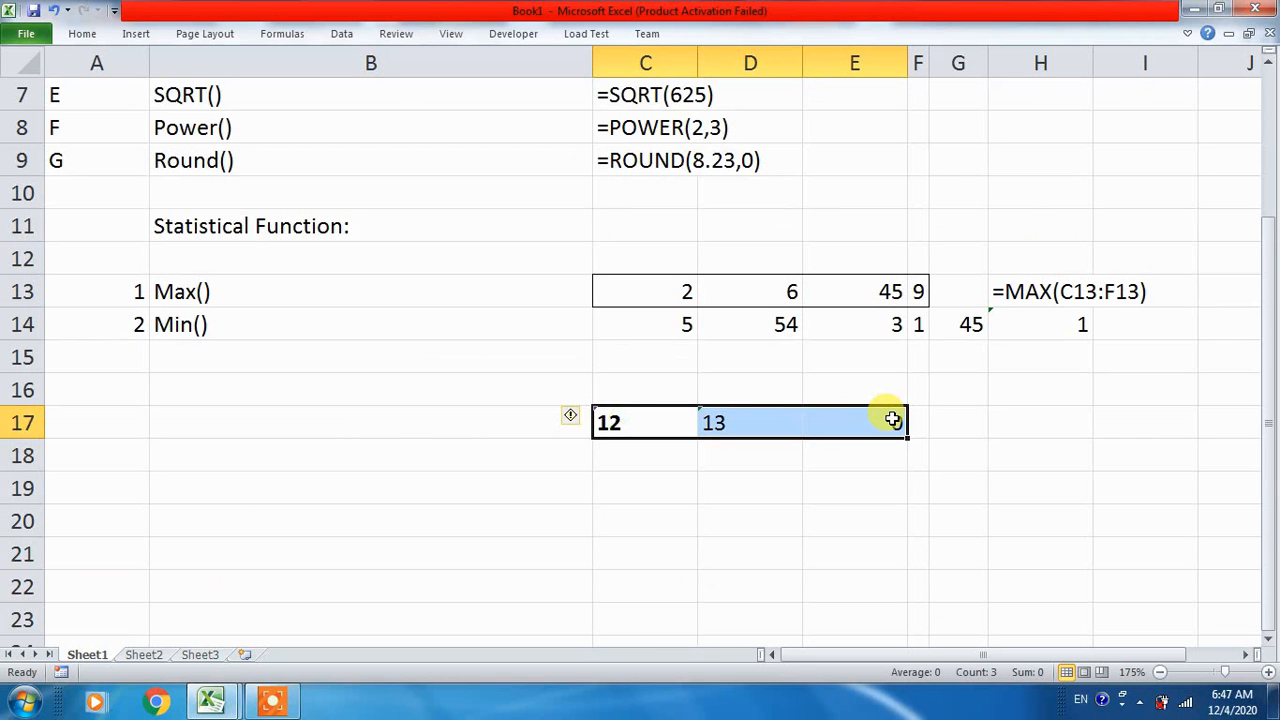
{"action": "key", "text": "Delete"}
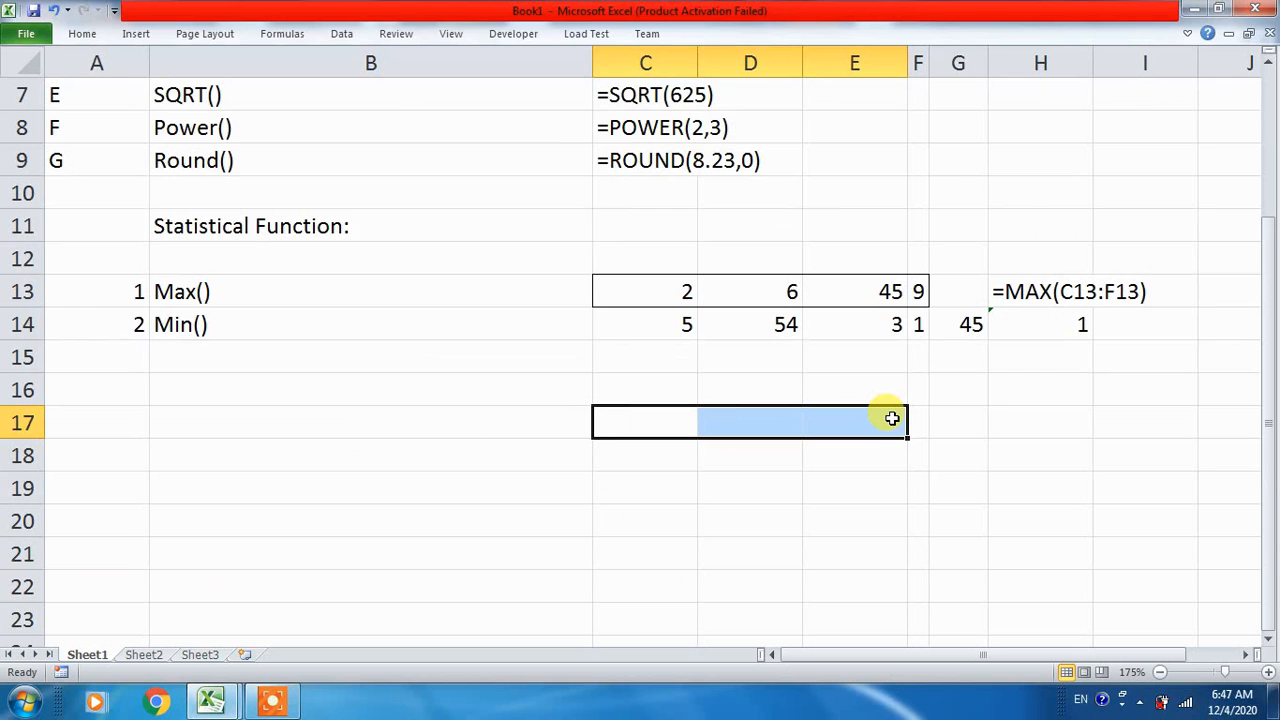
- Add item 3 to the statistical function list in row 15, with the label Average() in column B
{"action": "left_click", "coordinate": [115, 352]}
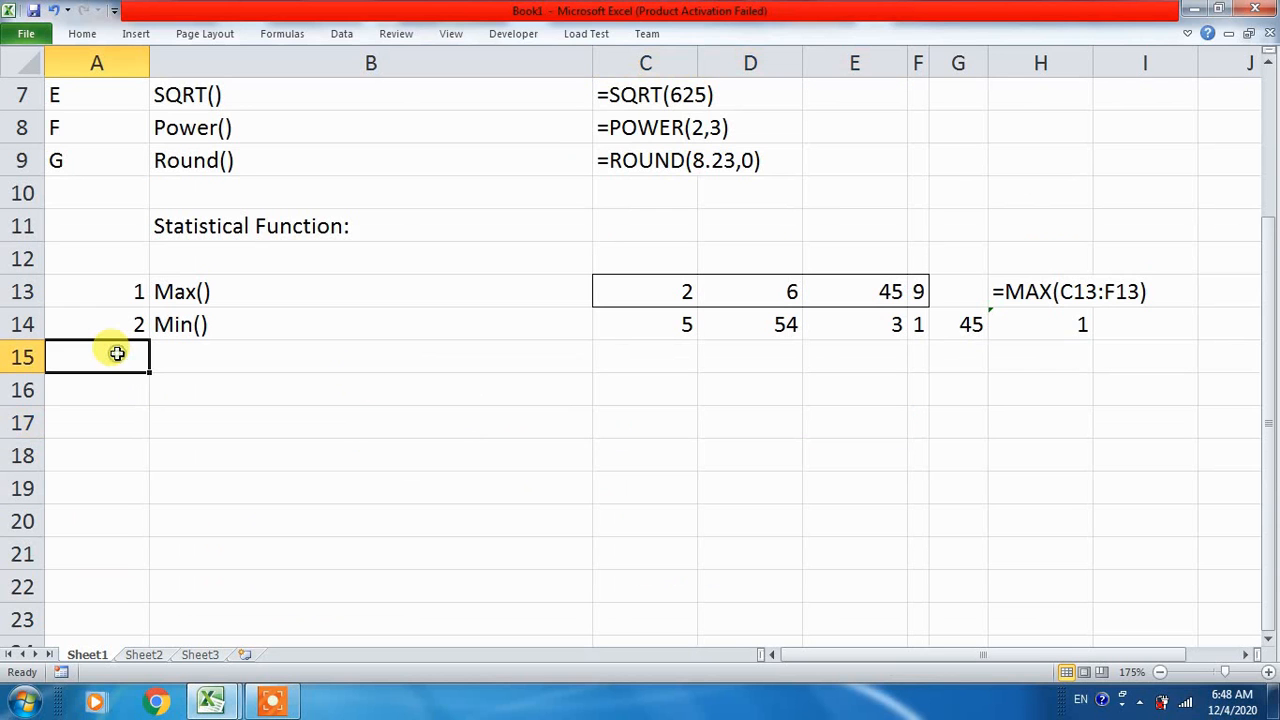
{"action": "type", "text": "3"}
{"action": "left_click", "coordinate": [229, 347]}
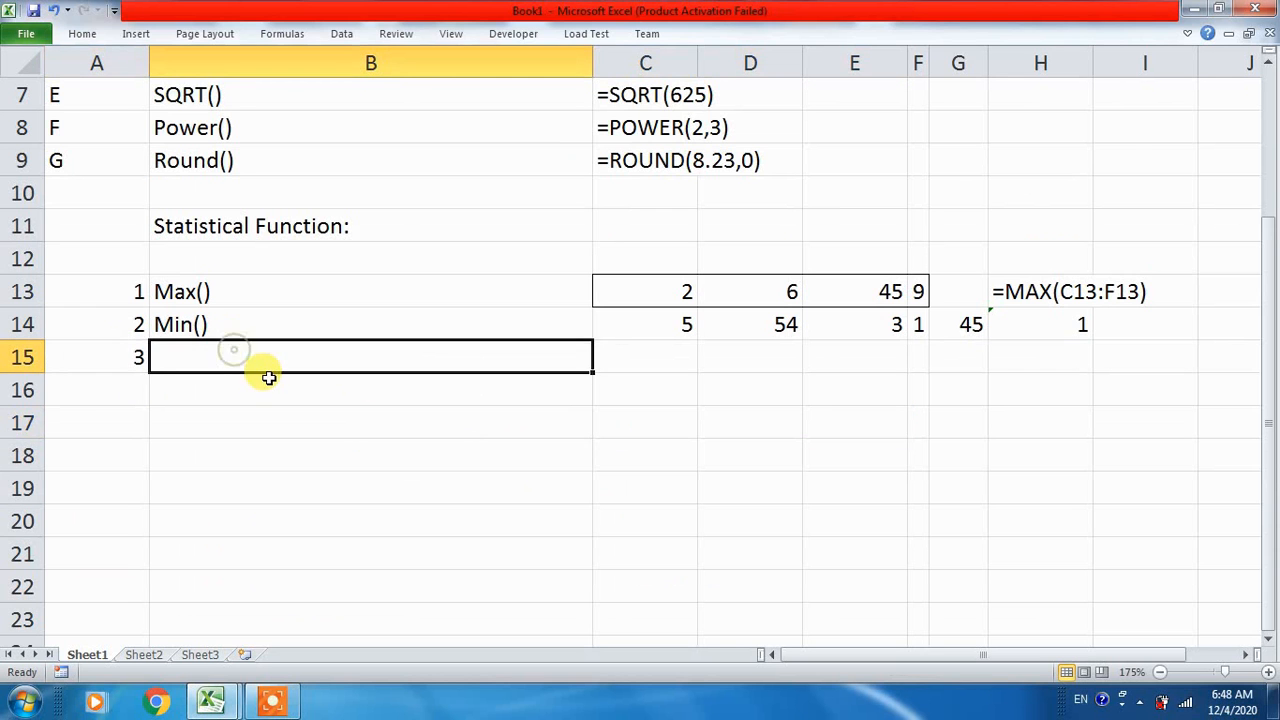
{"action": "type", "text": "Averag"}
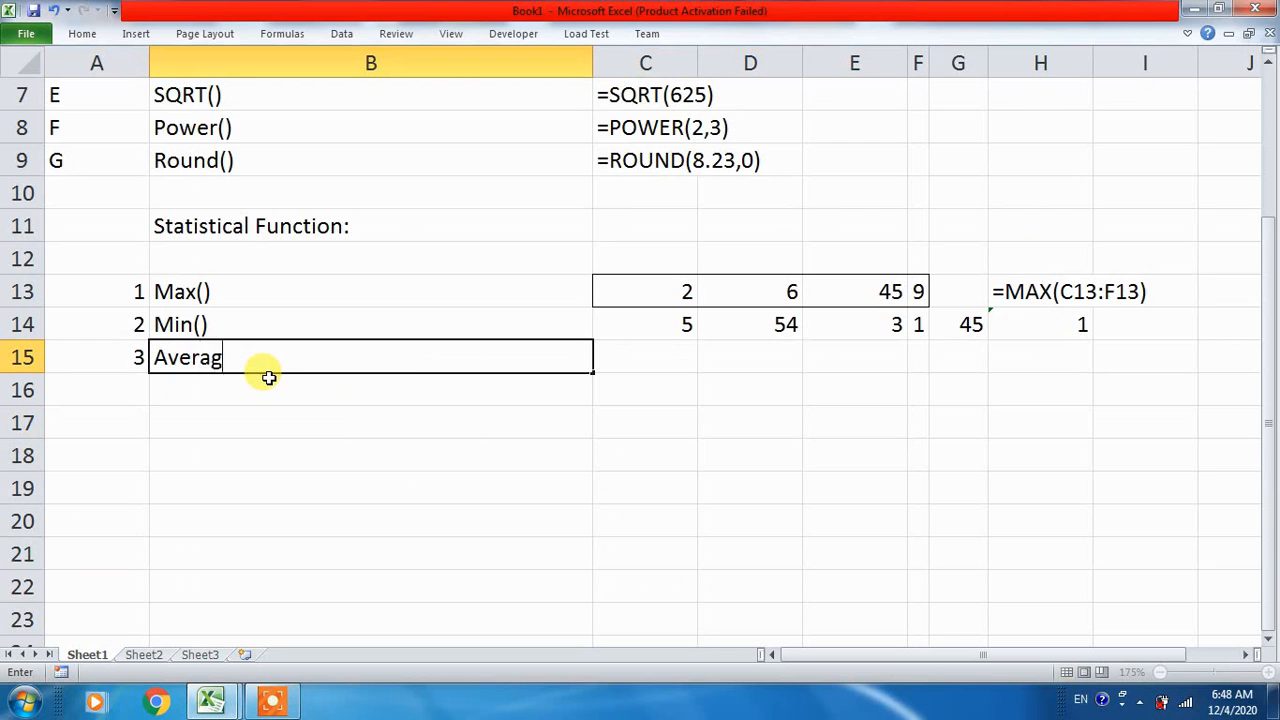
{"action": "type", "text": "e()"}
{"action": "key", "text": "Return"}
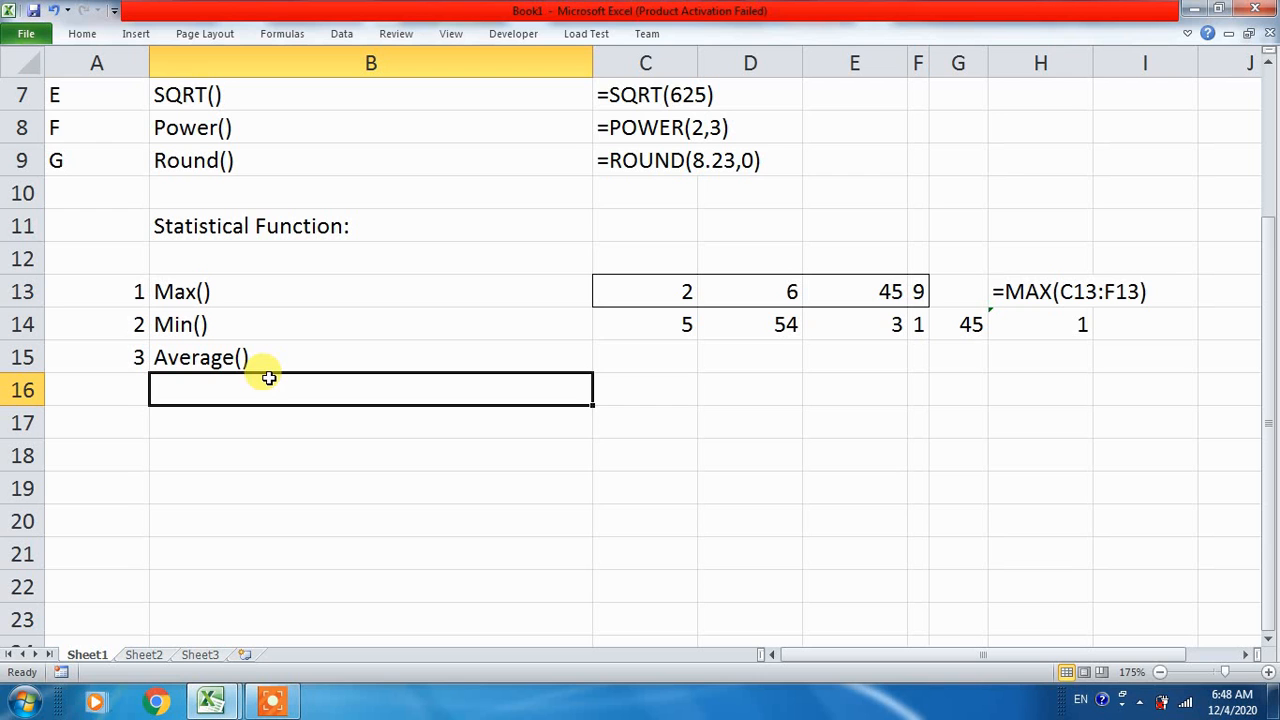
{"action": "type", "text": "avt"}
{"action": "key", "text": "BackSpace"}
{"action": "type", "text": "g"}
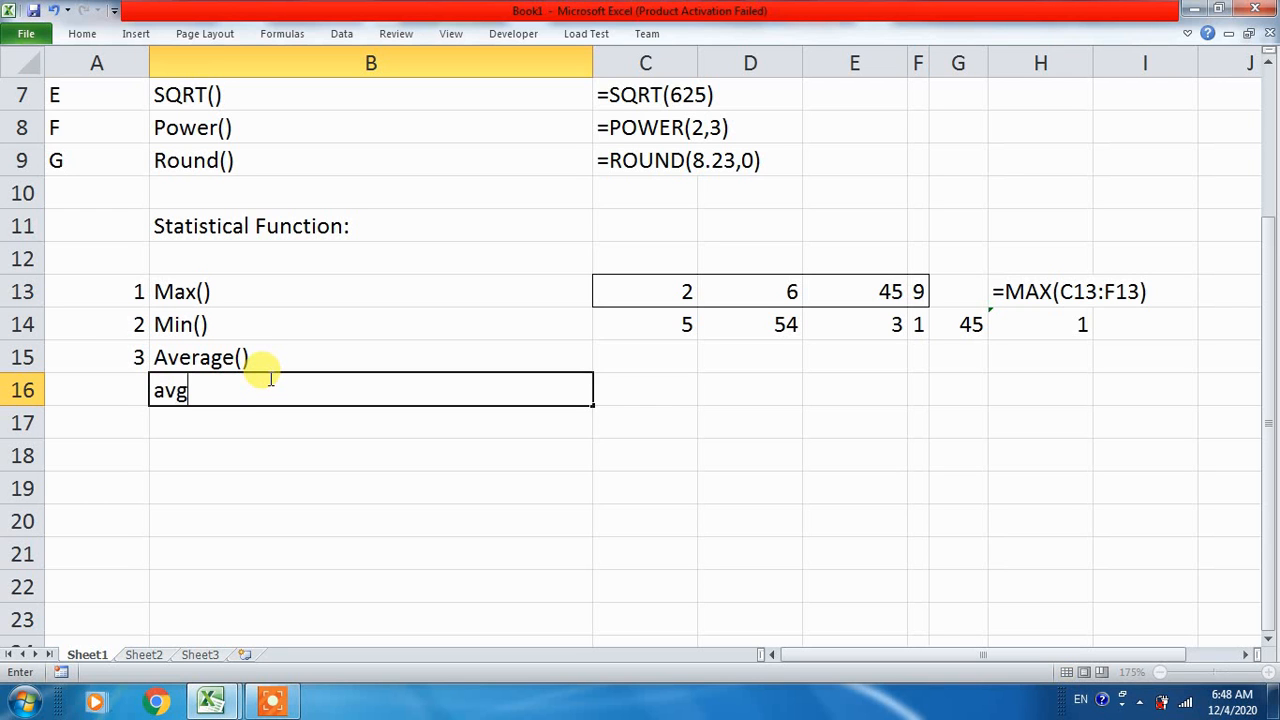
{"action": "type", "text": "()"}
{"action": "key", "text": "BackSpace"}
{"action": "key", "text": "BackSpace"}
{"action": "key", "text": "BackSpace"}
{"action": "key", "text": "BackSpace"}
{"action": "key", "text": "BackSpace"}
- Enter the sample numbers 10 in cell C15 and 20 in cell D15 for the Average() example
{"action": "left_click", "coordinate": [660, 349]}
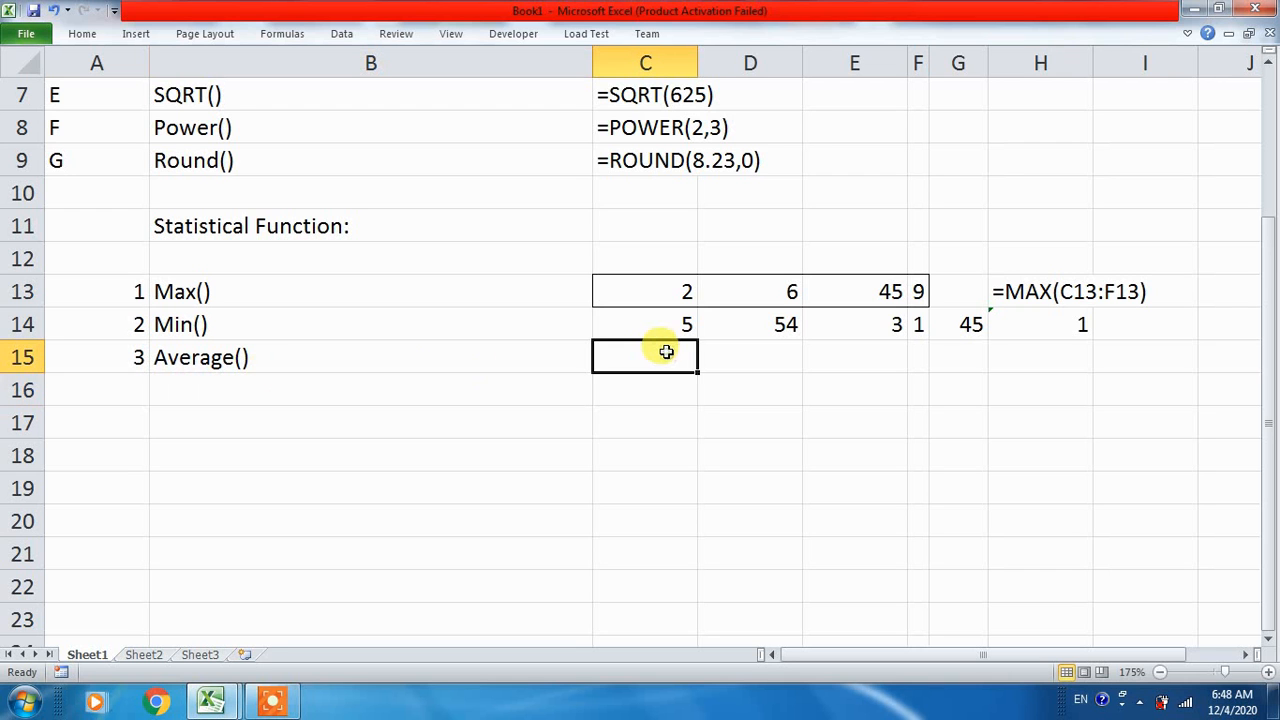
{"action": "type", "text": "10"}
{"action": "key", "text": "Tab"}
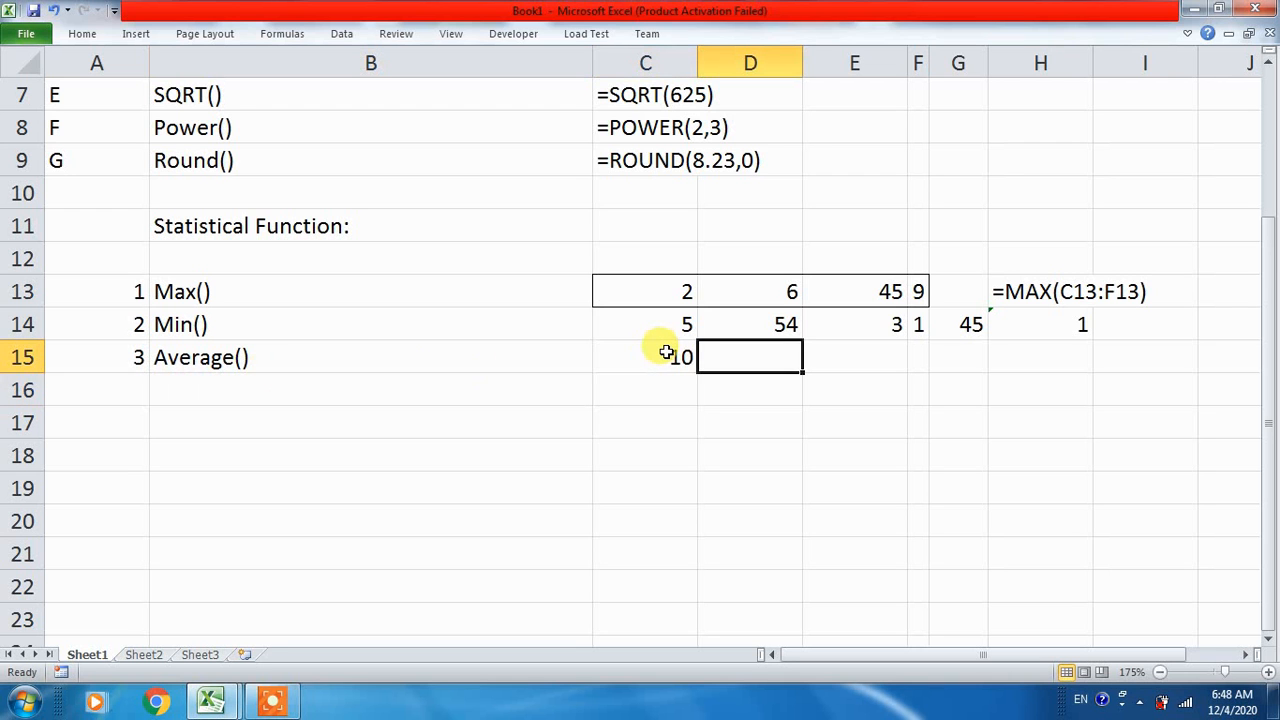
{"action": "type", "text": "20"}
{"action": "key", "text": "Tab"}
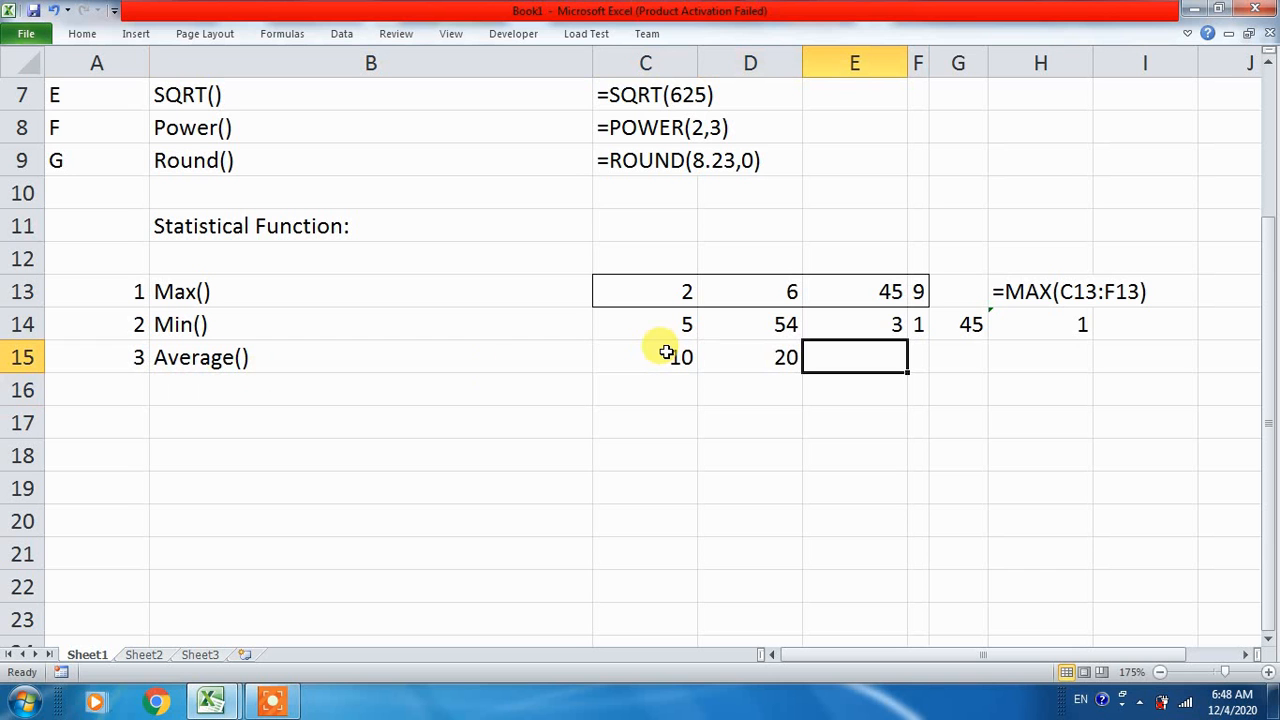
- Enter the formula =AVERAGE(C15:D15) in cell D17 to average the sample numbers in row 15
{"action": "left_click_drag", "start_coordinate": [666, 352], "coordinate": [804, 359]}
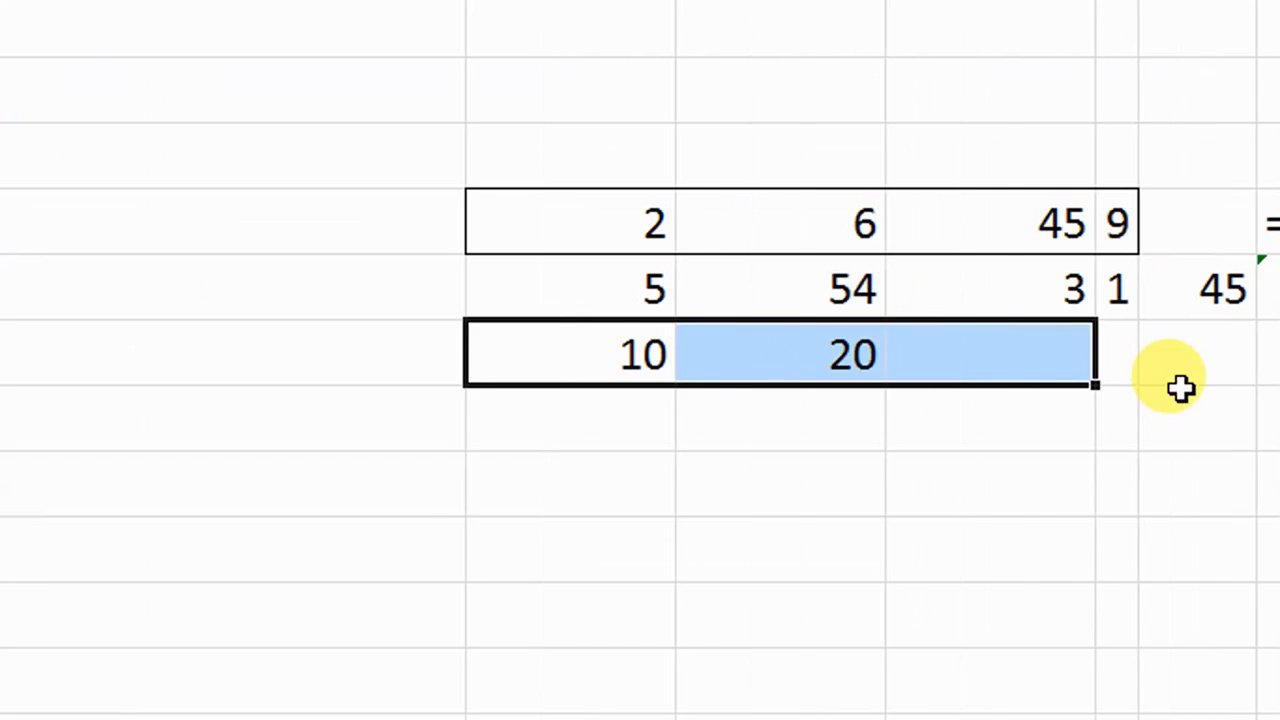
{"action": "left_click", "coordinate": [445, 362]}
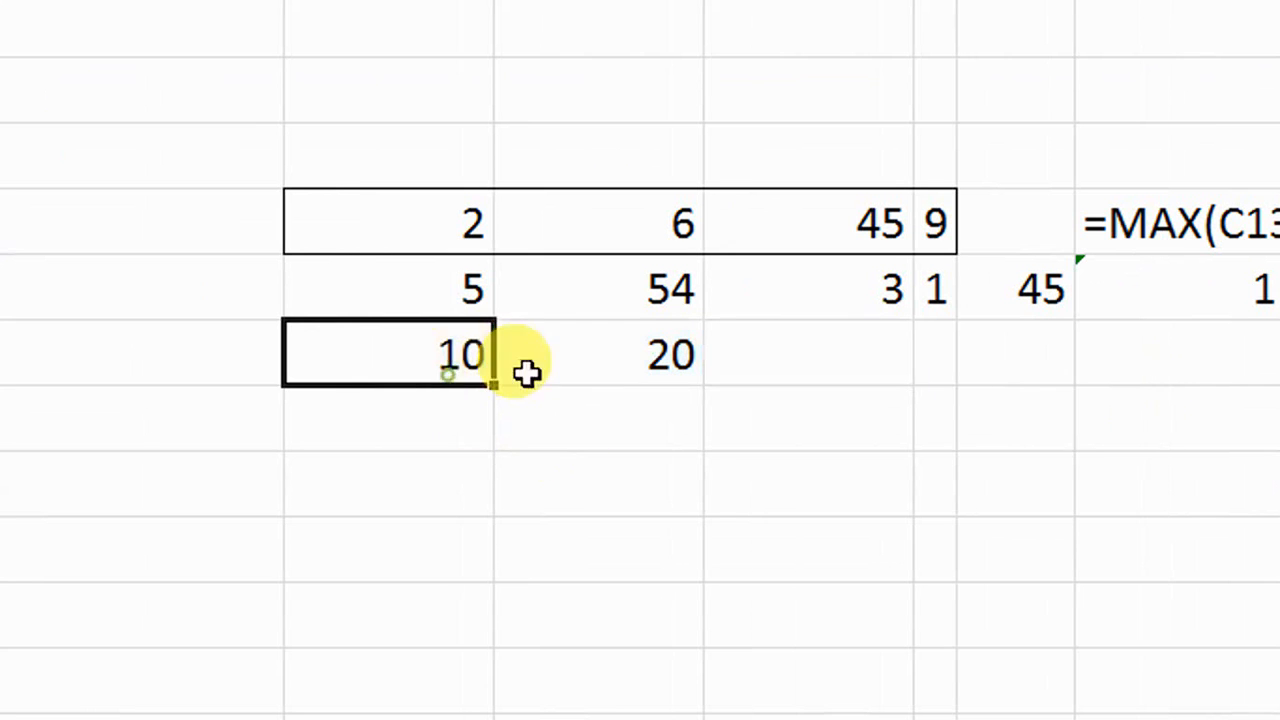
{"action": "left_click", "coordinate": [560, 465]}
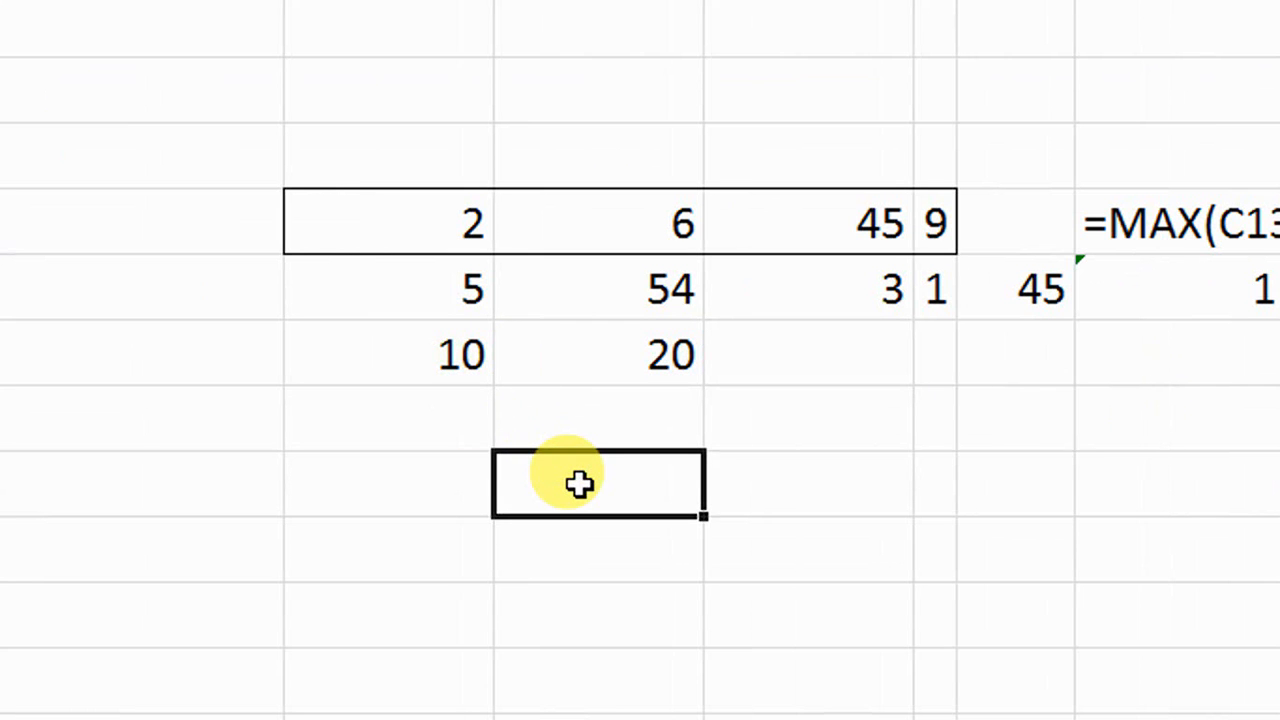
{"action": "type", "text": "="}
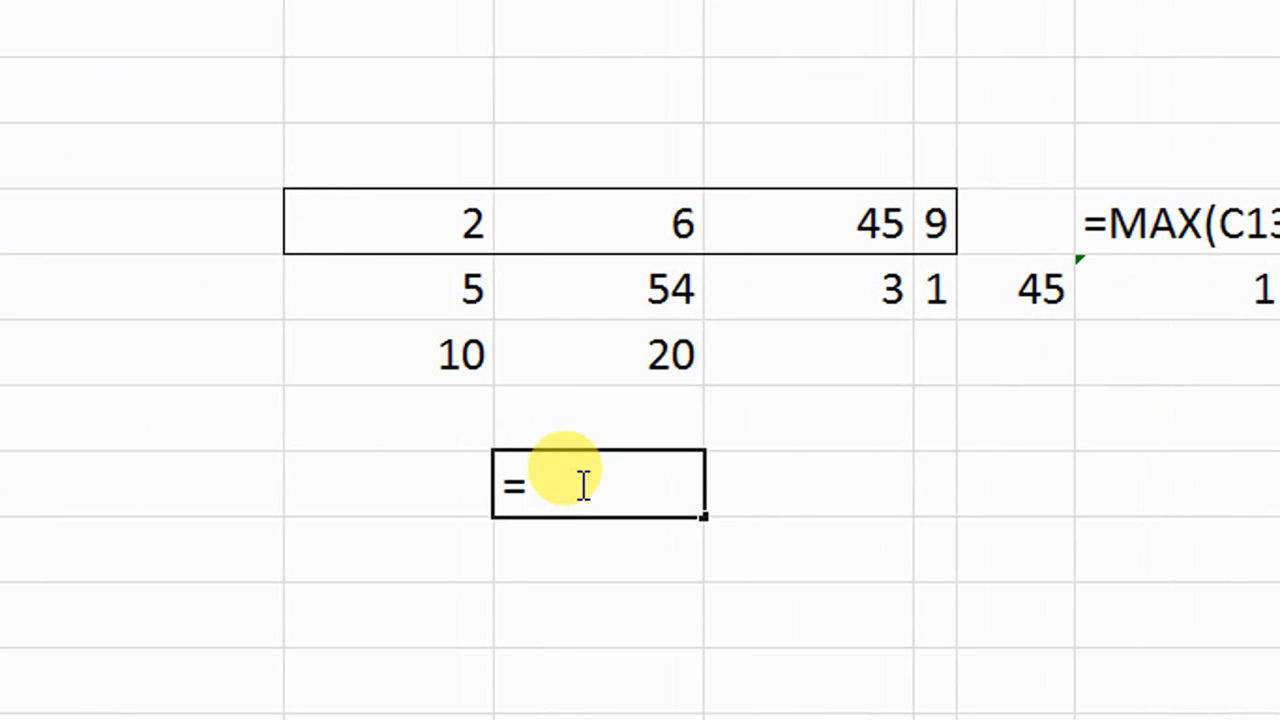
{"action": "type", "text": "abv"}
{"action": "key", "text": "BackSpace"}
{"action": "key", "text": "BackSpace"}
{"action": "type", "text": "v"}
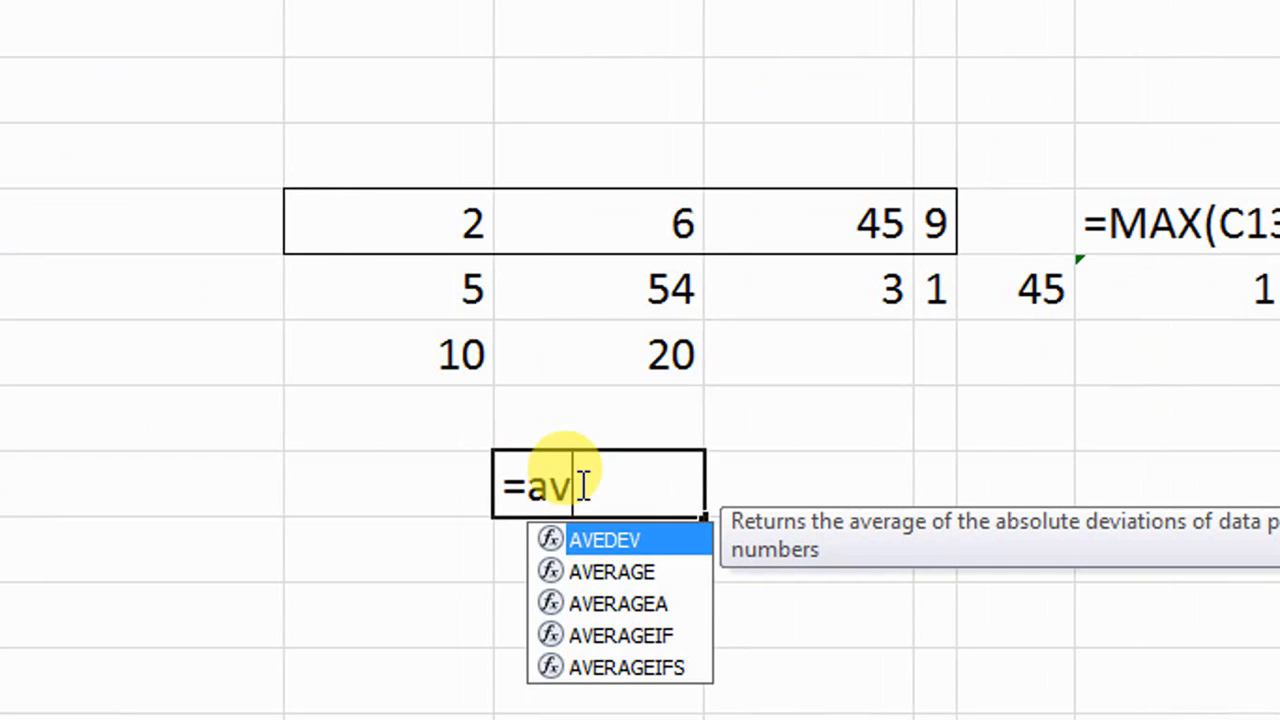
{"action": "type", "text": "er"}
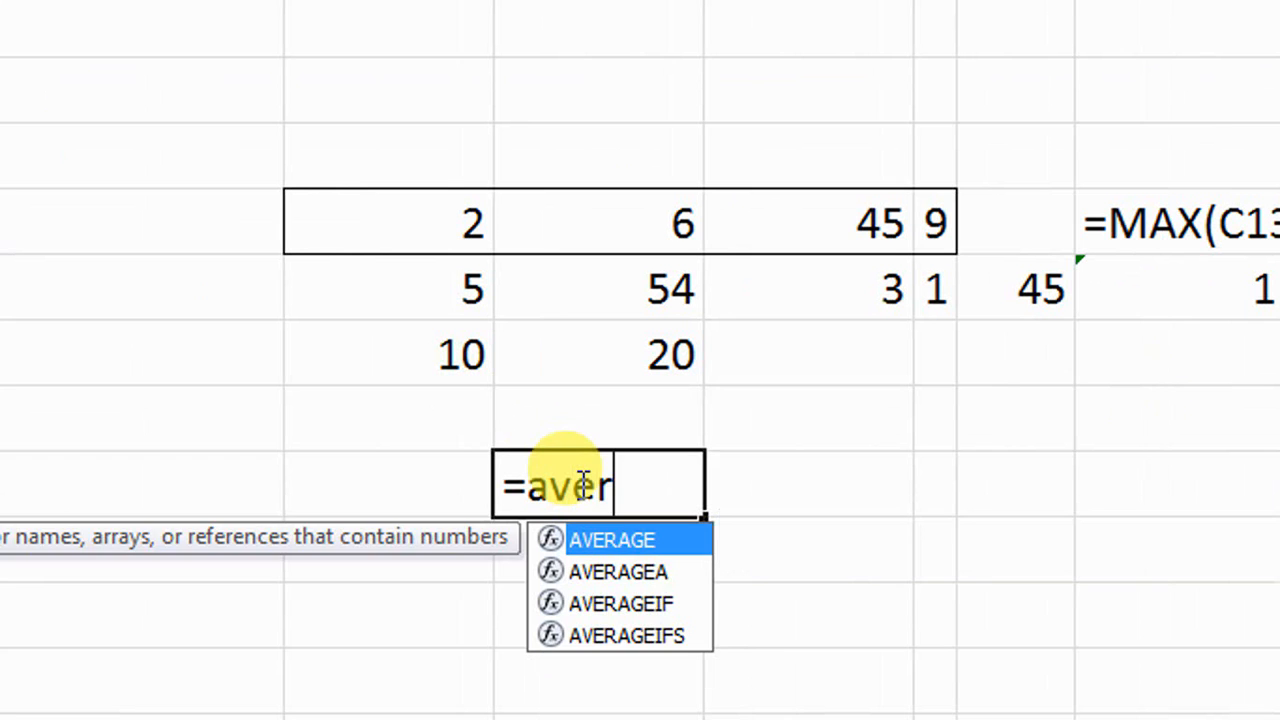
{"action": "key", "text": "Tab"}
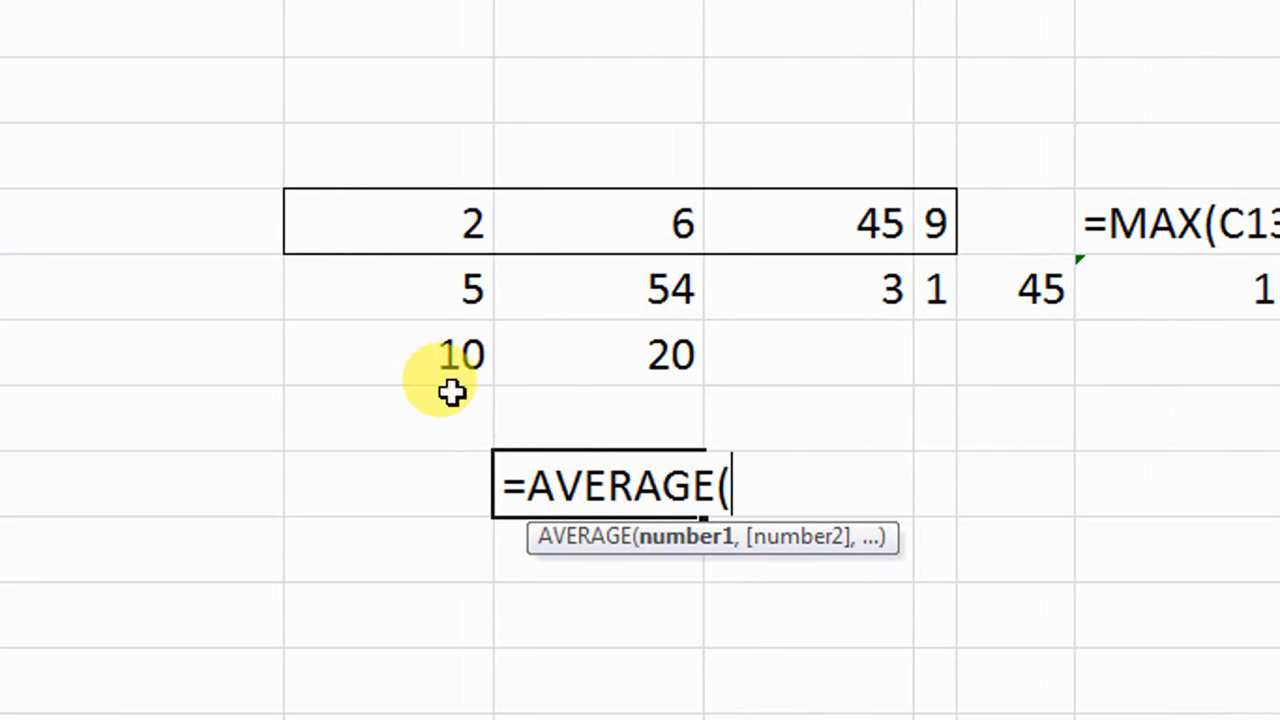
{"action": "left_click_drag", "start_coordinate": [452, 356], "coordinate": [558, 357]}
{"action": "type", "text": ")"}
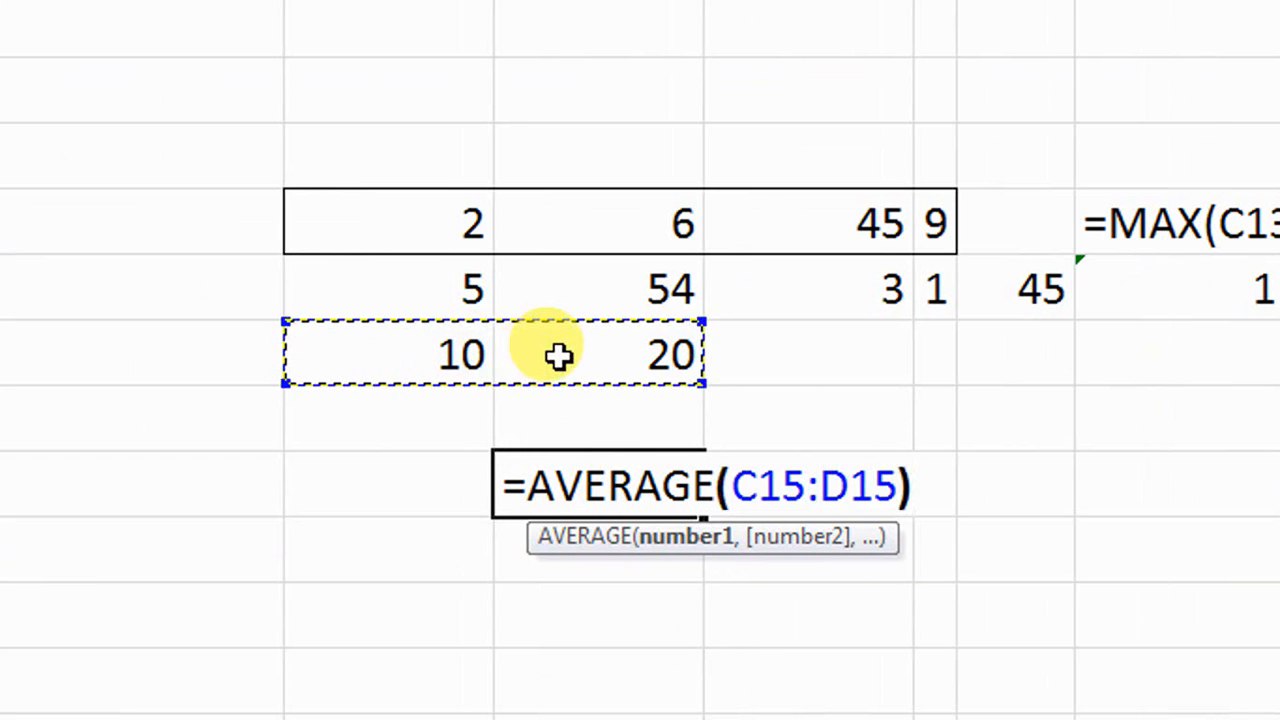
{"action": "key", "text": "Return"}
- Try to shorten the function name AVERAGE to AVG in cell D17, accept the proposed correction, and check the resulting formula
{"action": "left_click", "coordinate": [626, 458]}
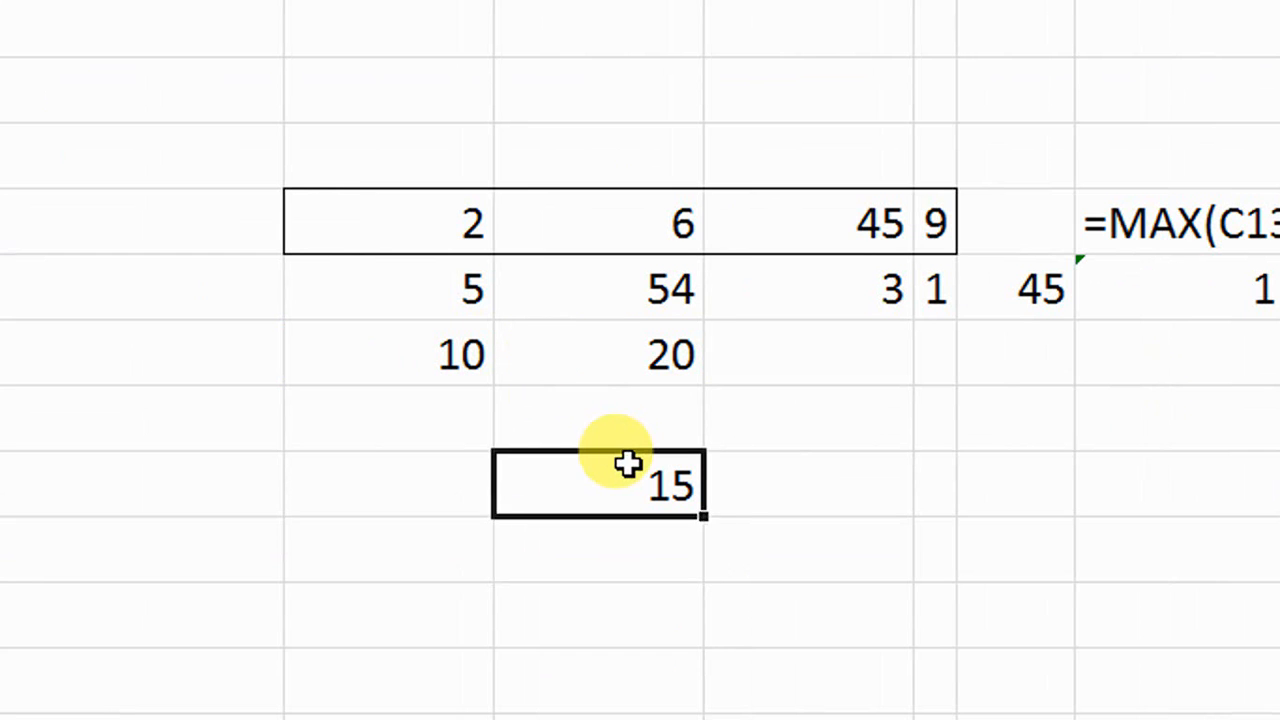
{"action": "double_click", "coordinate": [598, 478]}
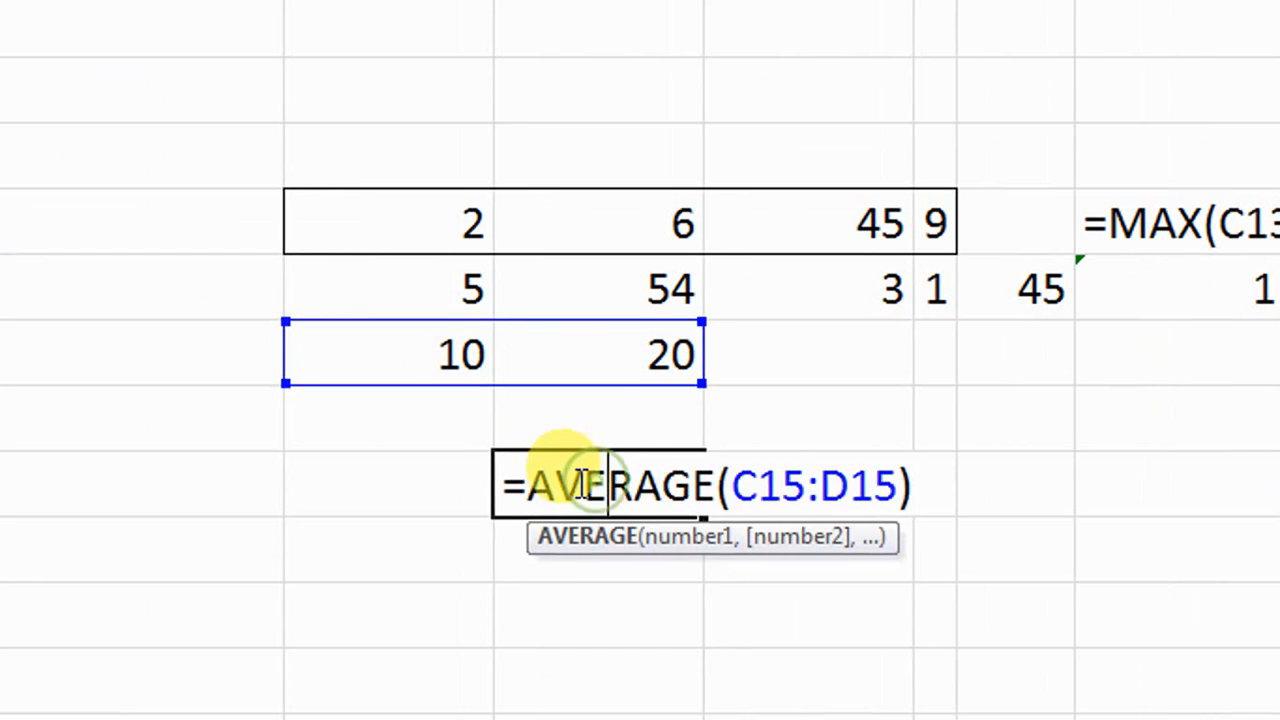
{"action": "left_click", "coordinate": [703, 480]}
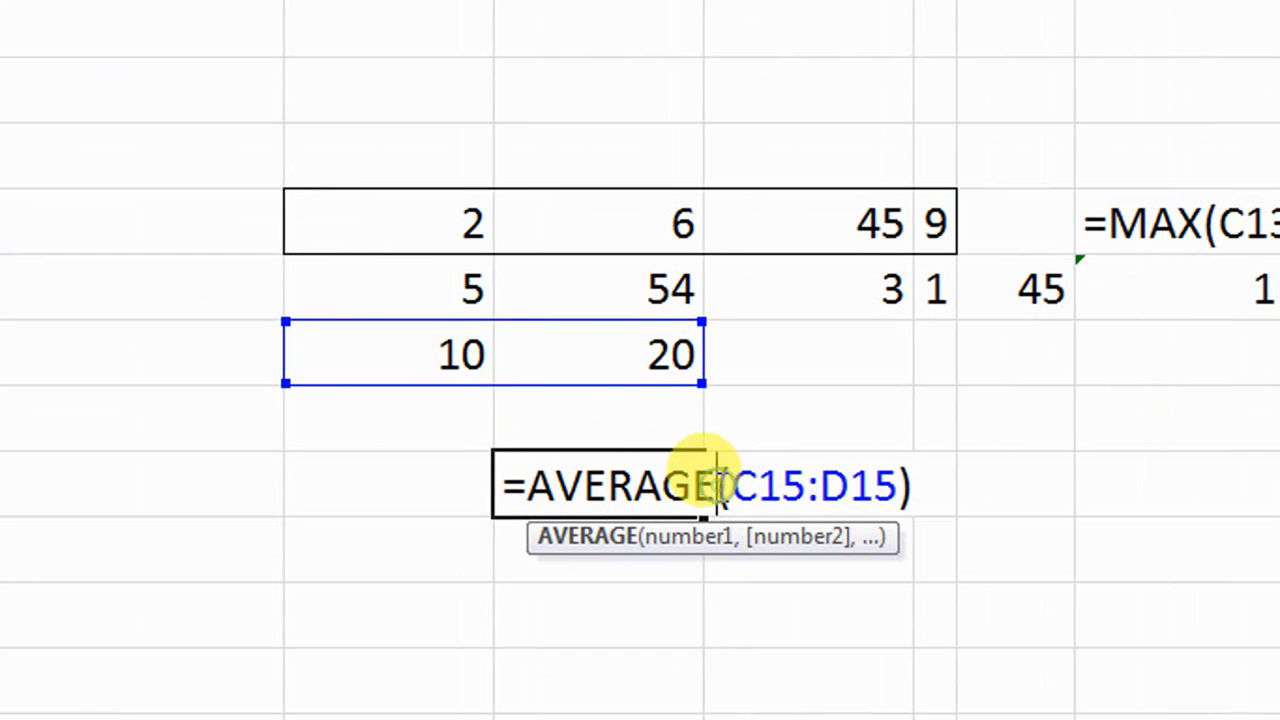
{"action": "key", "text": "BackSpace"}
{"action": "key", "text": "BackSpace"}
{"action": "key", "text": "BackSpace"}
{"action": "key", "text": "BackSpace"}
{"action": "key", "text": "BackSpace"}
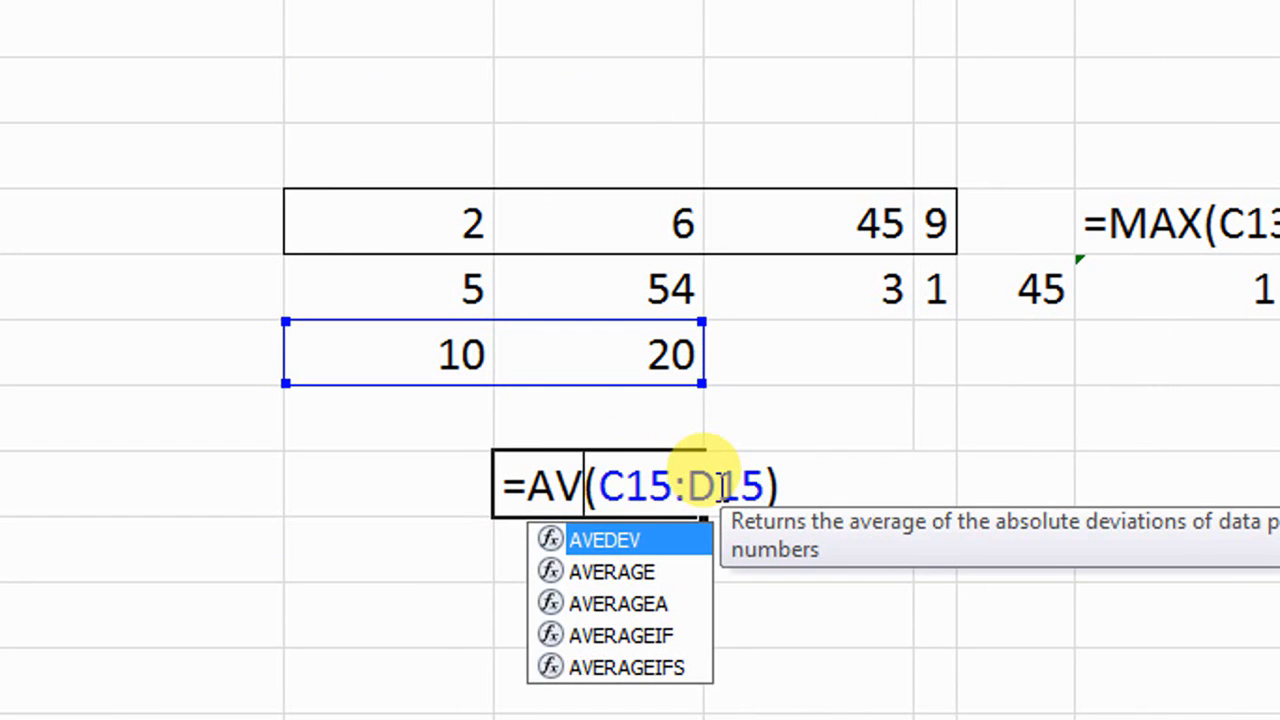
{"action": "type", "text": "g"}
{"action": "key", "text": "Return"}
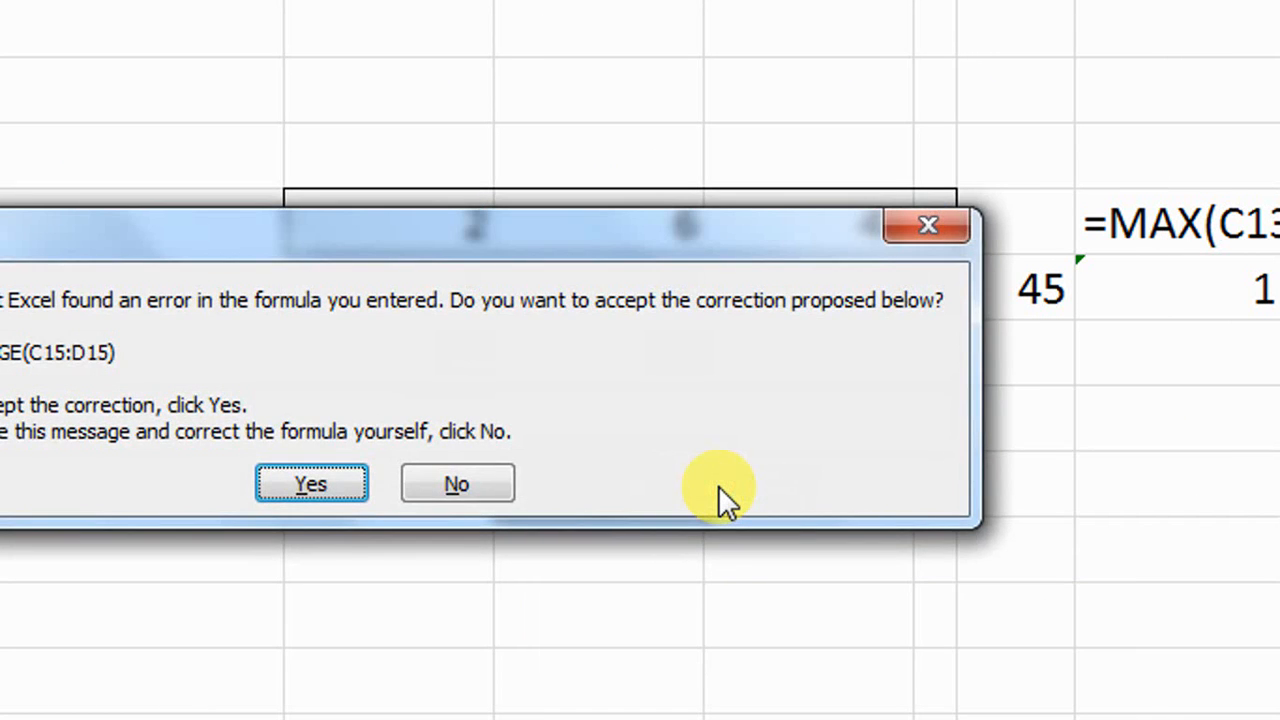
{"action": "key", "text": "Return"}
{"action": "key", "text": "Up"}
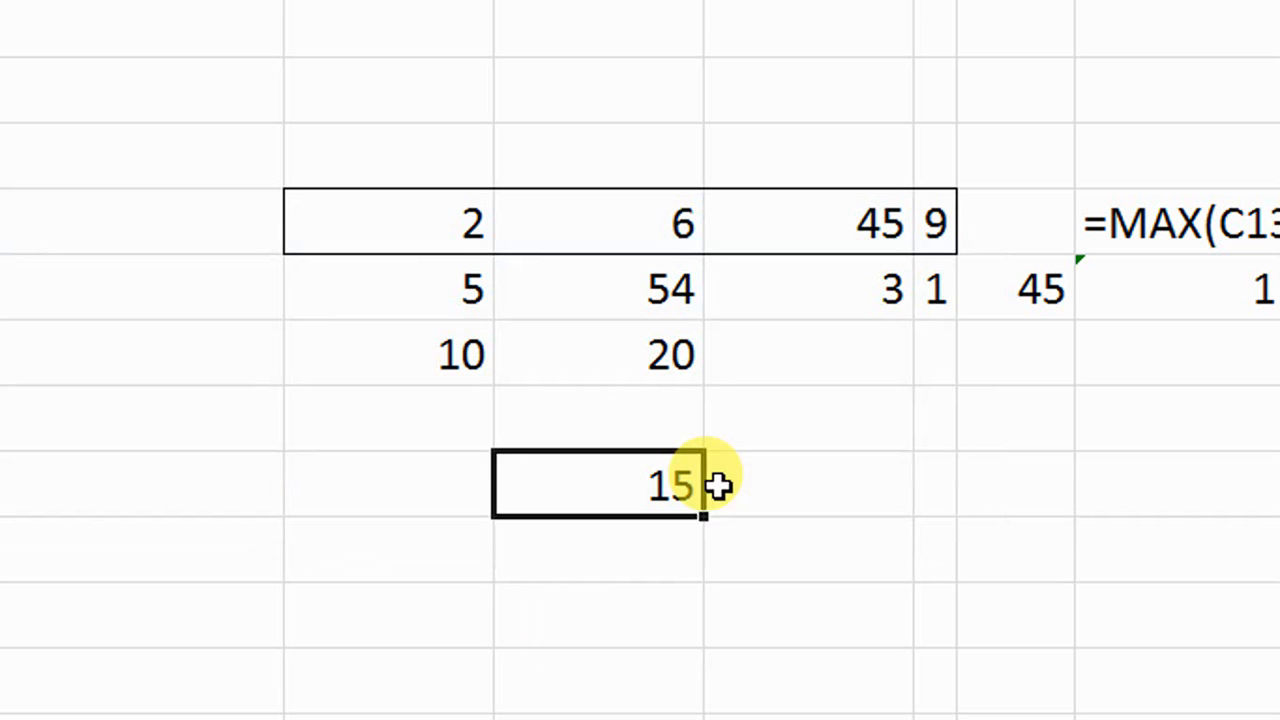
{"action": "key", "text": "F2"}
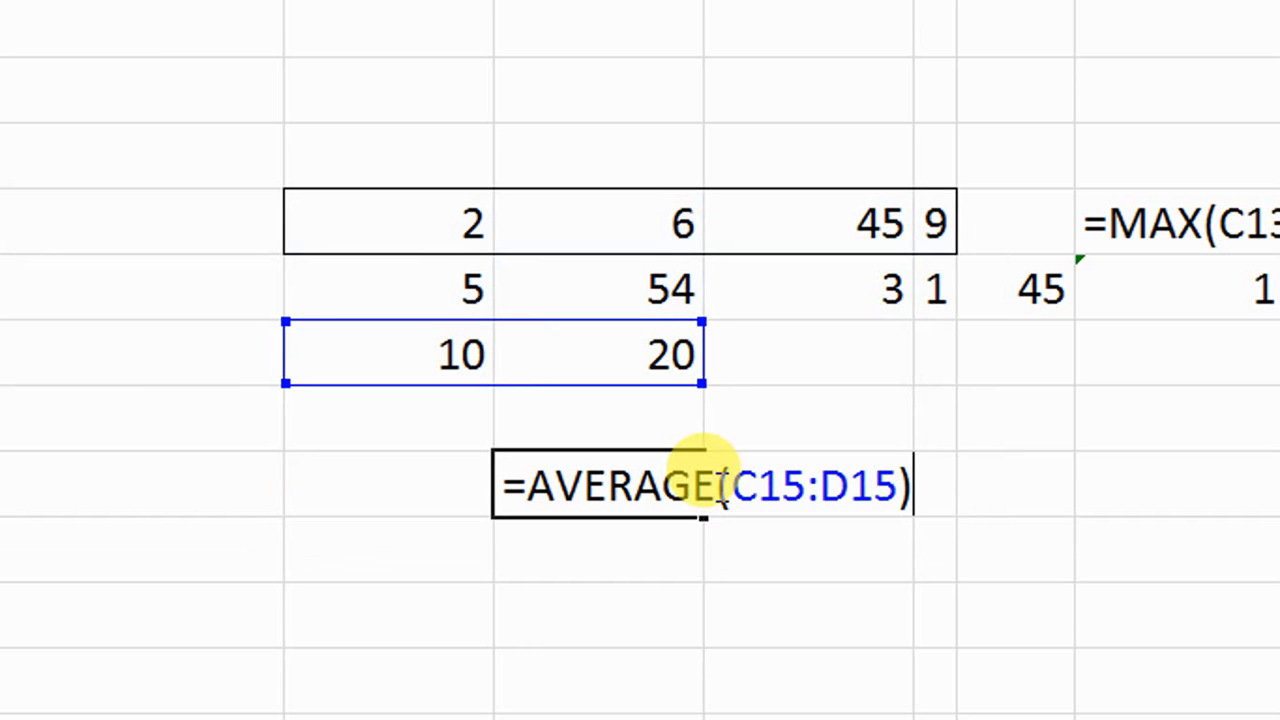
{"action": "key", "text": "ctrl+Return"}
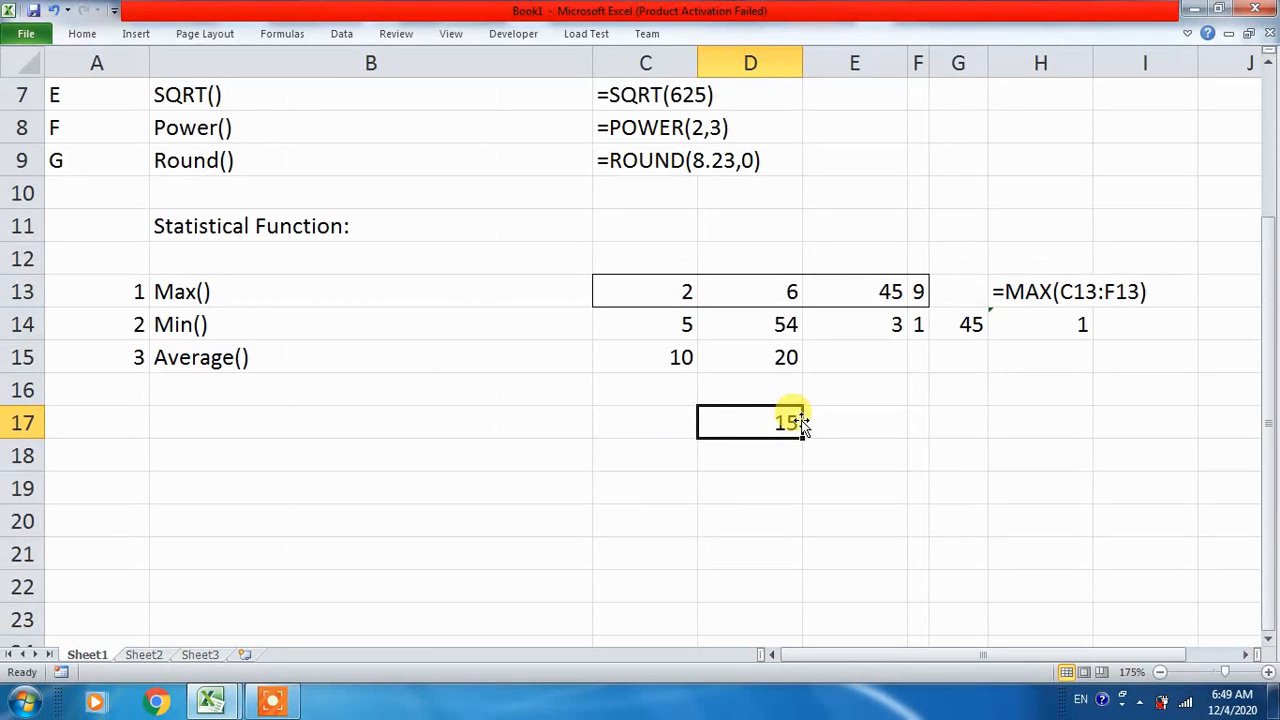
- Enter the trial label avg() in cell B16, below the Average() label
{"action": "left_click", "coordinate": [203, 355]}
{"action": "left_click", "coordinate": [221, 391]}
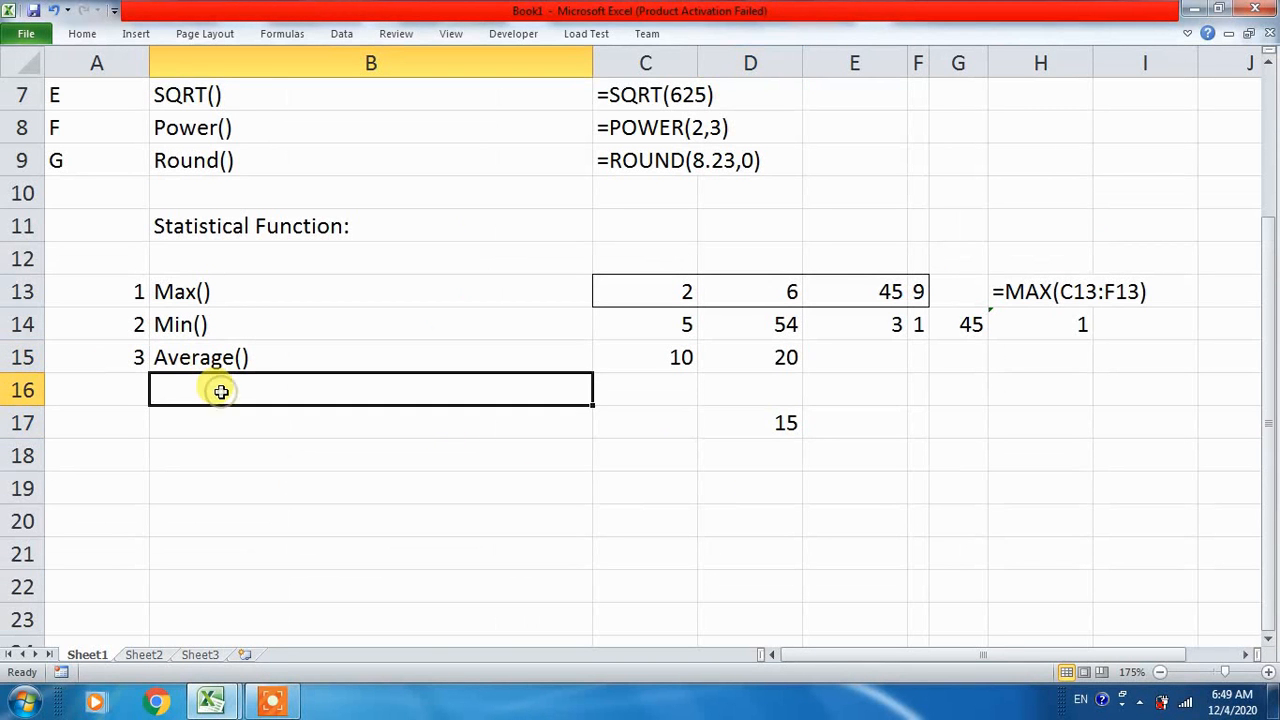
{"action": "type", "text": "avg("}
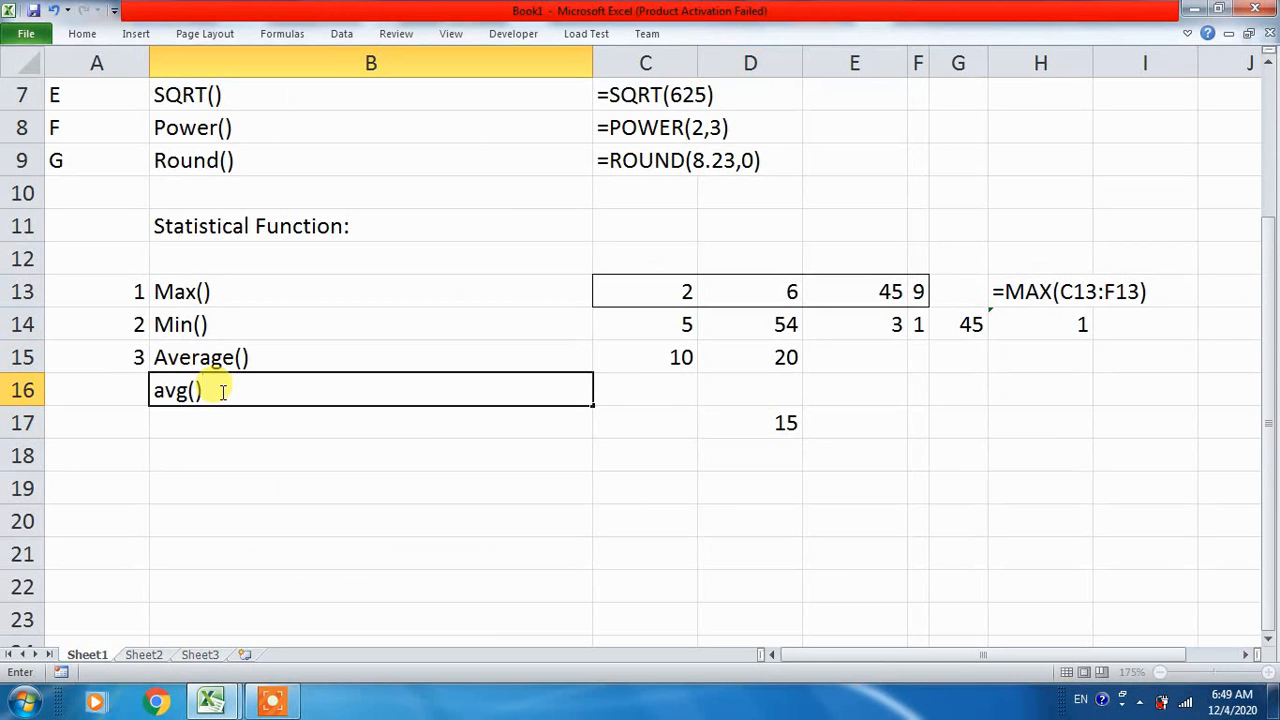
{"action": "key", "text": "Return"}
- Compare the Max(), Min() and Average() labels with the abbreviated name, and clear avg() from cell B16
{"action": "key", "text": "Up"}
{"action": "key", "text": "Up"}
{"action": "key", "text": "Up"}
{"action": "key", "text": "Up"}
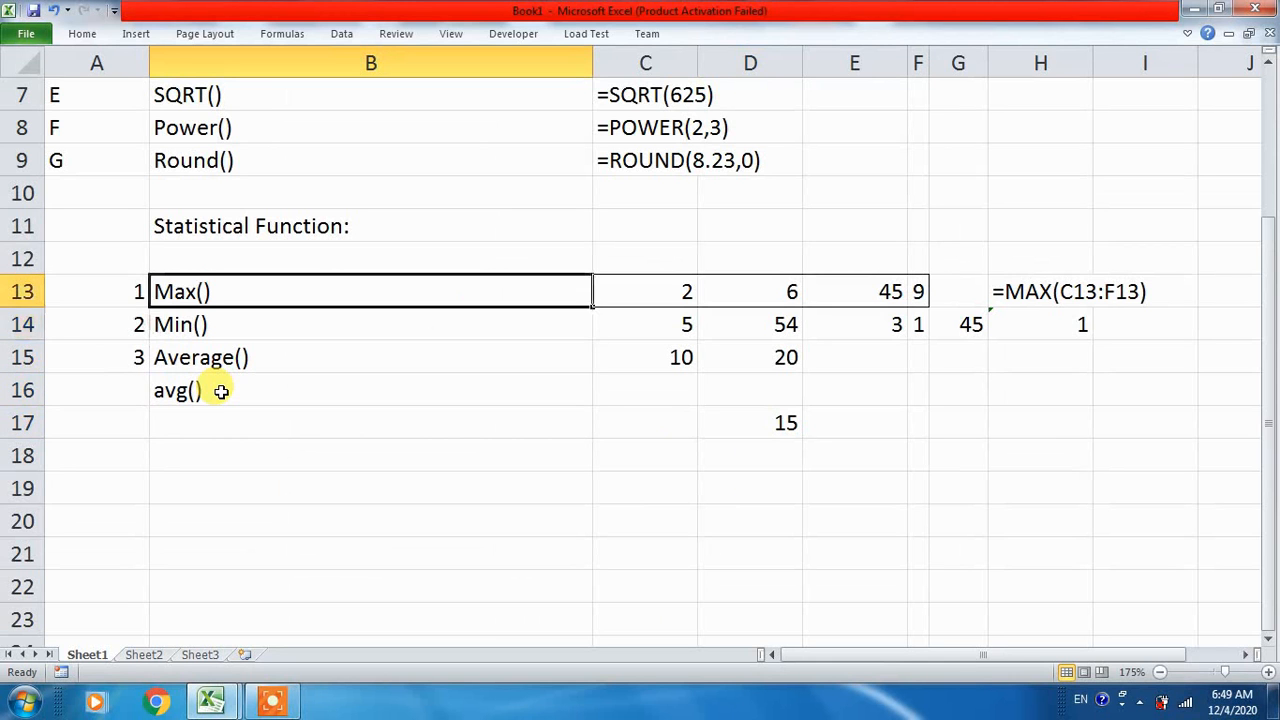
{"action": "key", "text": "shift+Down"}
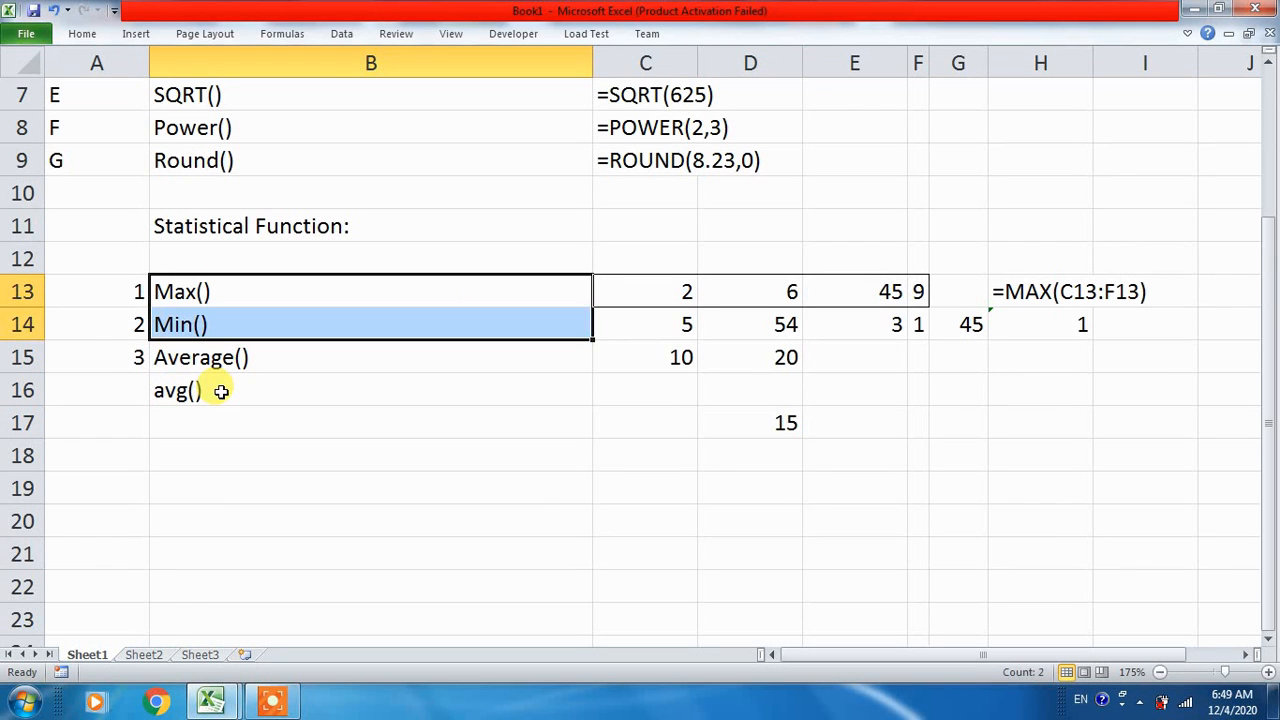
{"action": "key", "text": "Down"}
{"action": "key", "text": "Down"}
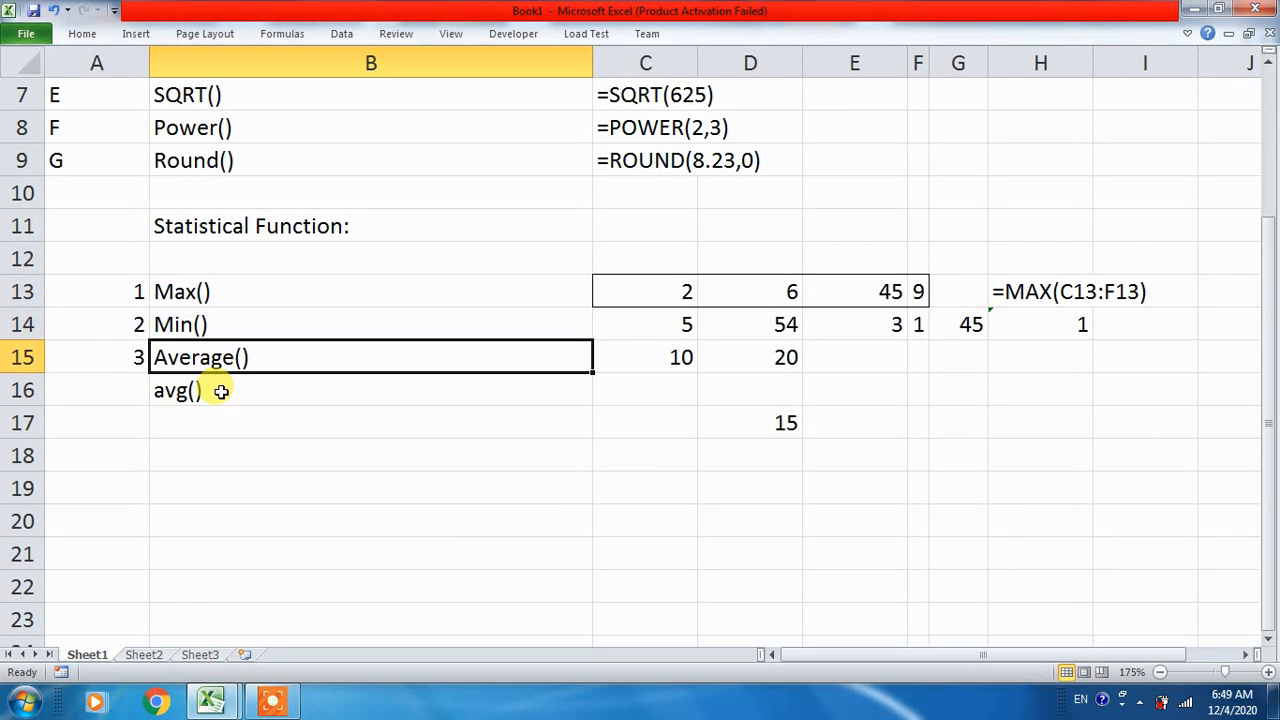
{"action": "key", "text": "Down"}
{"action": "key", "text": "Delete"}
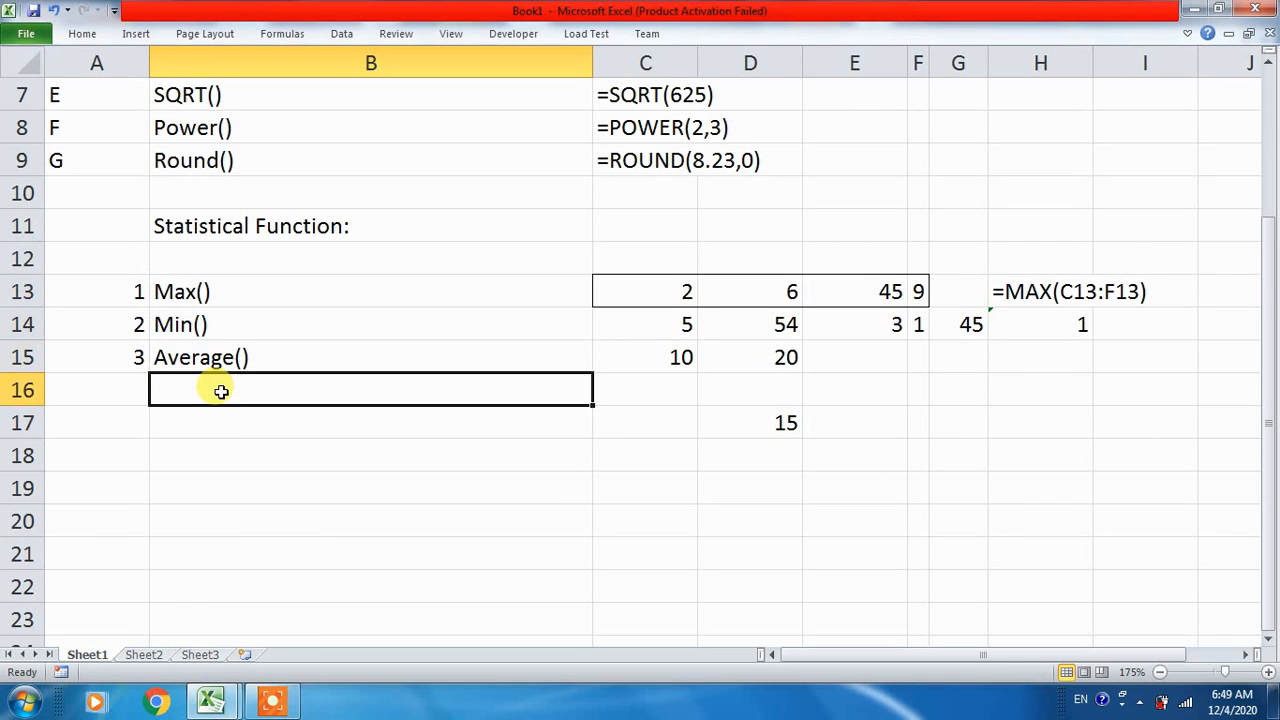
- Clear the average formula from cell D17
{"action": "key", "text": "Up"}
{"action": "key", "text": "Right"}
{"action": "key", "text": "Right"}
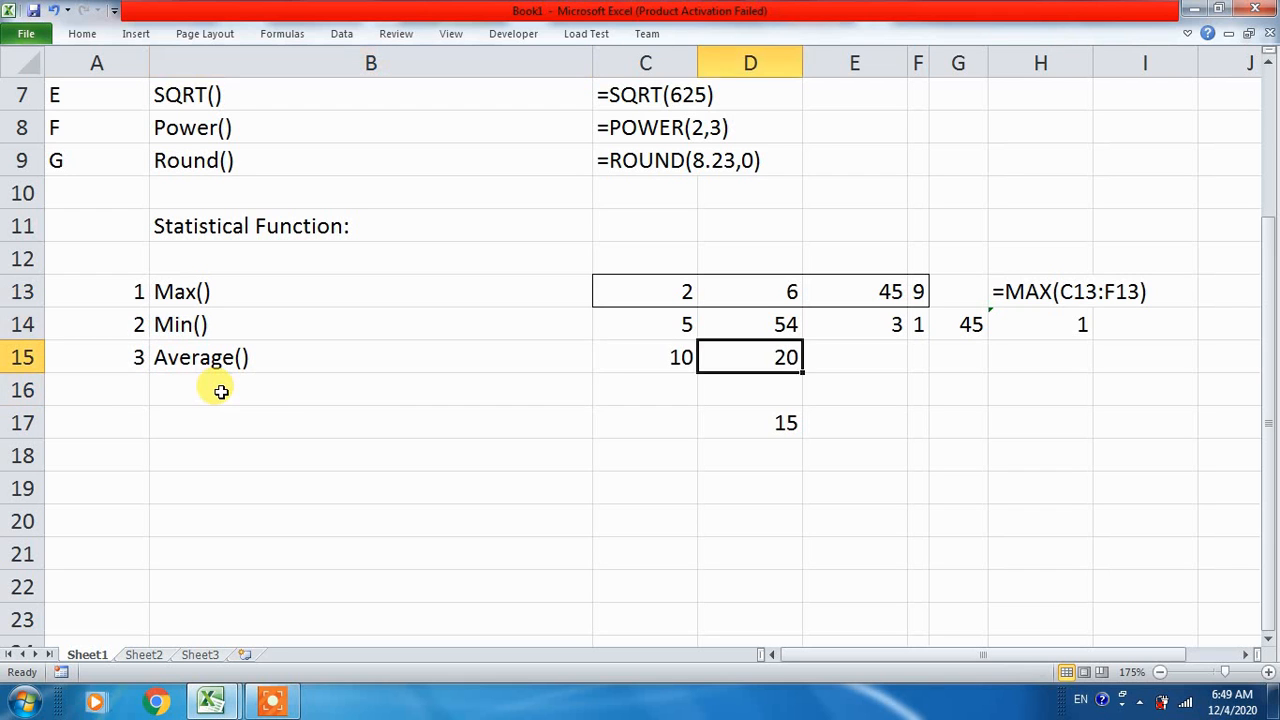
{"action": "key", "text": "Right"}
{"action": "key", "text": "Down"}
{"action": "key", "text": "Down"}
{"action": "key", "text": "Left"}
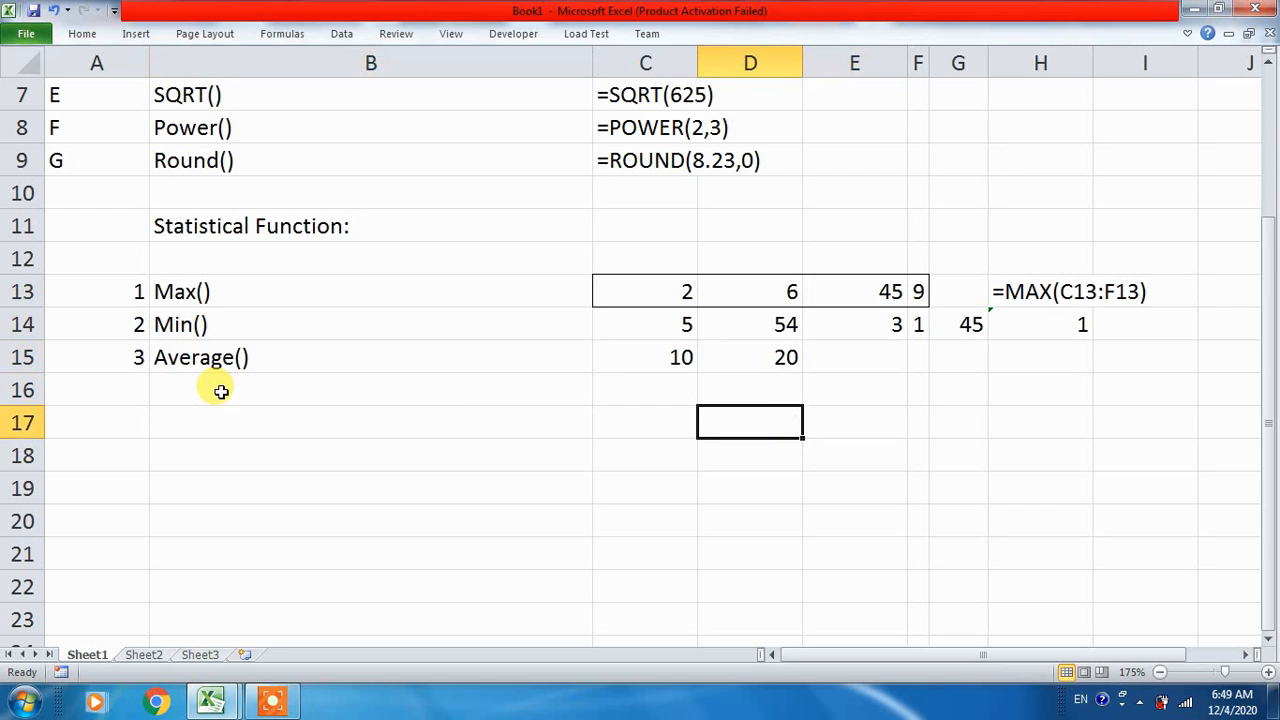
- Add item 4 to the statistical function list in row 16, with the label Count() in column B
{"action": "left_click", "coordinate": [114, 391]}
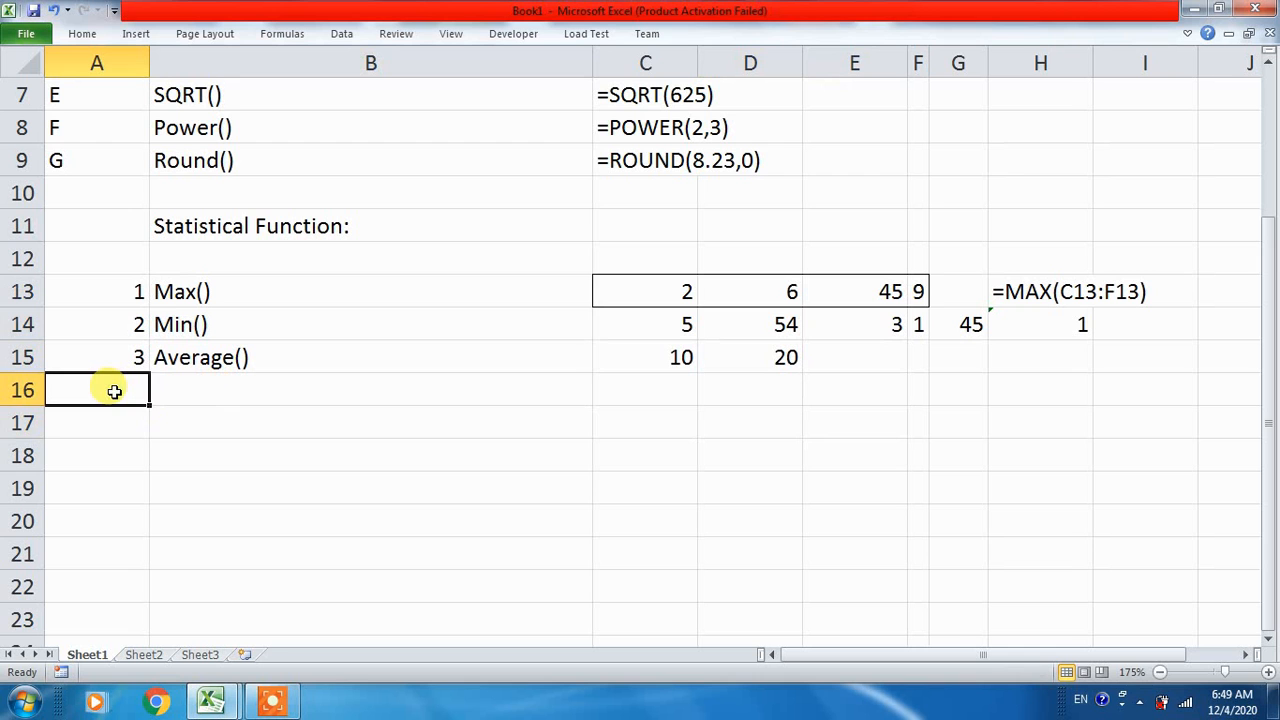
{"action": "type", "text": "4"}
{"action": "left_click", "coordinate": [388, 458]}
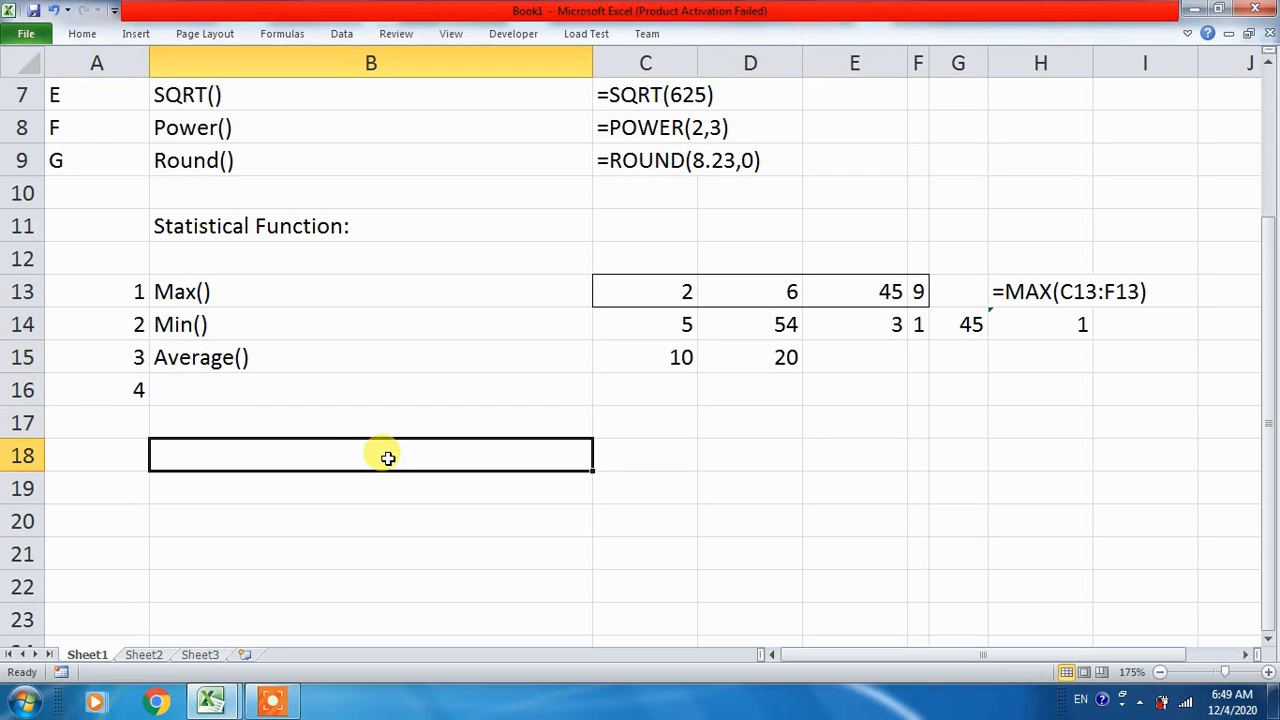
{"action": "left_click", "coordinate": [190, 386]}
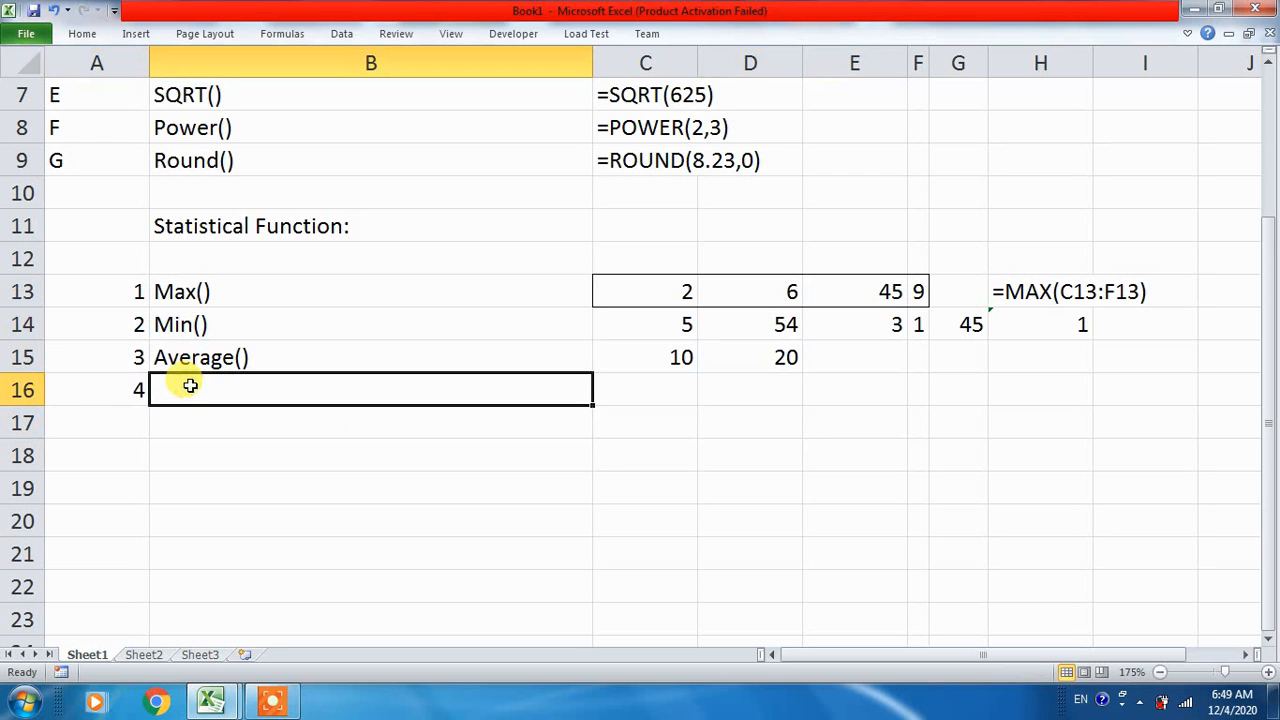
{"action": "type", "text": "Count"}
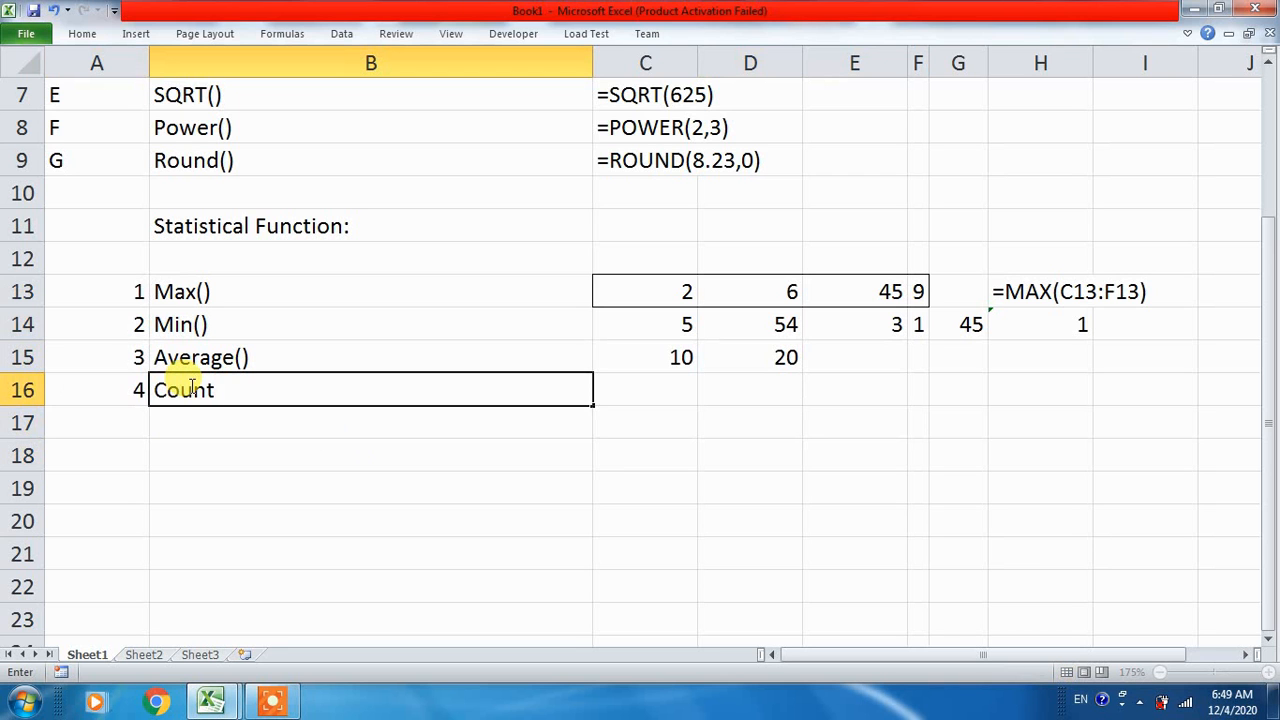
{"action": "type", "text": "()"}
{"action": "key", "text": "Return"}
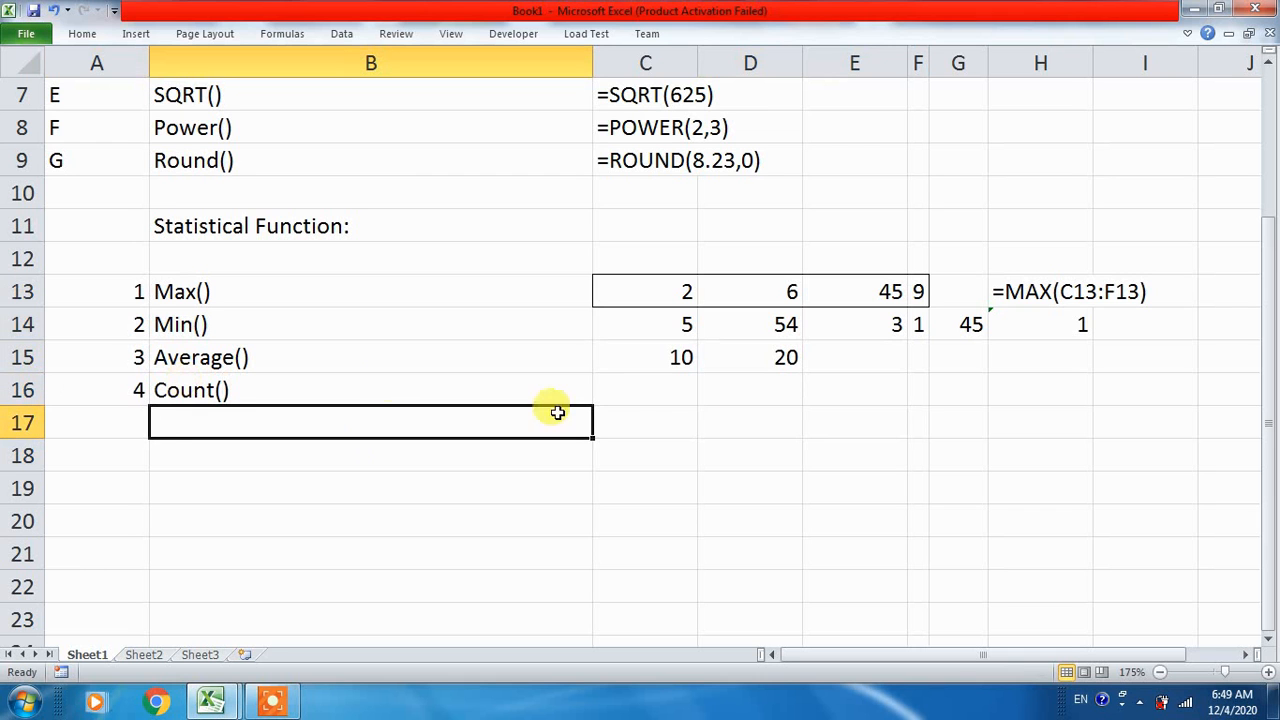
- Widen column F, and enter the Count() sample entries 12, A, 13 and C in cells C17 to F17
{"action": "left_click_drag", "start_coordinate": [928, 60], "coordinate": [1037, 63]}
{"action": "left_click", "coordinate": [646, 400]}
{"action": "left_click", "coordinate": [647, 424]}
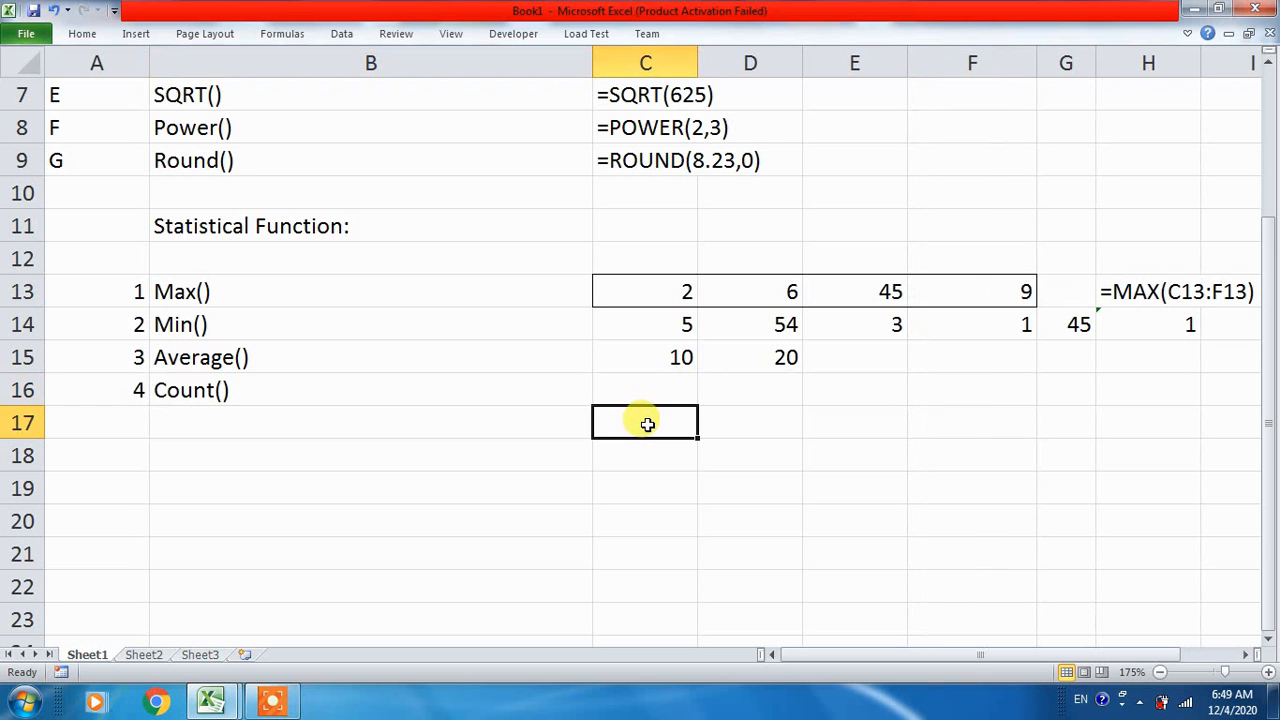
{"action": "type", "text": "12"}
{"action": "key", "text": "Tab"}
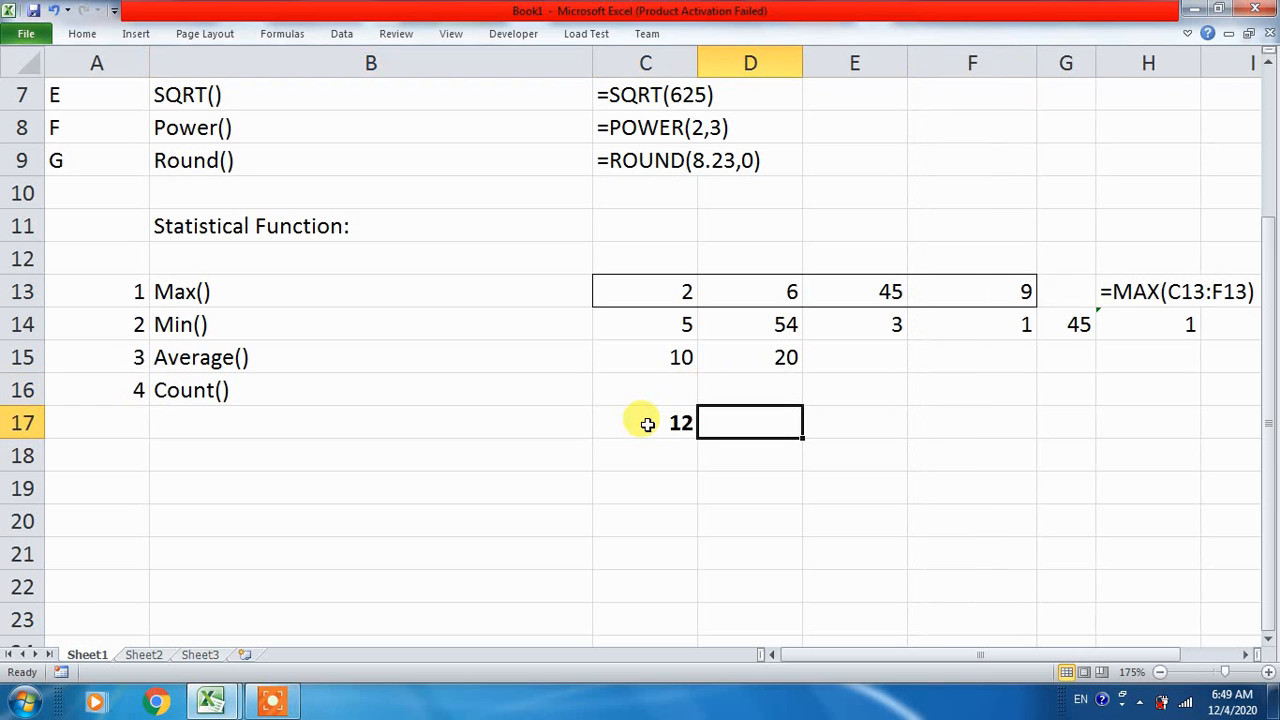
{"action": "type", "text": "A"}
{"action": "key", "text": "Tab"}
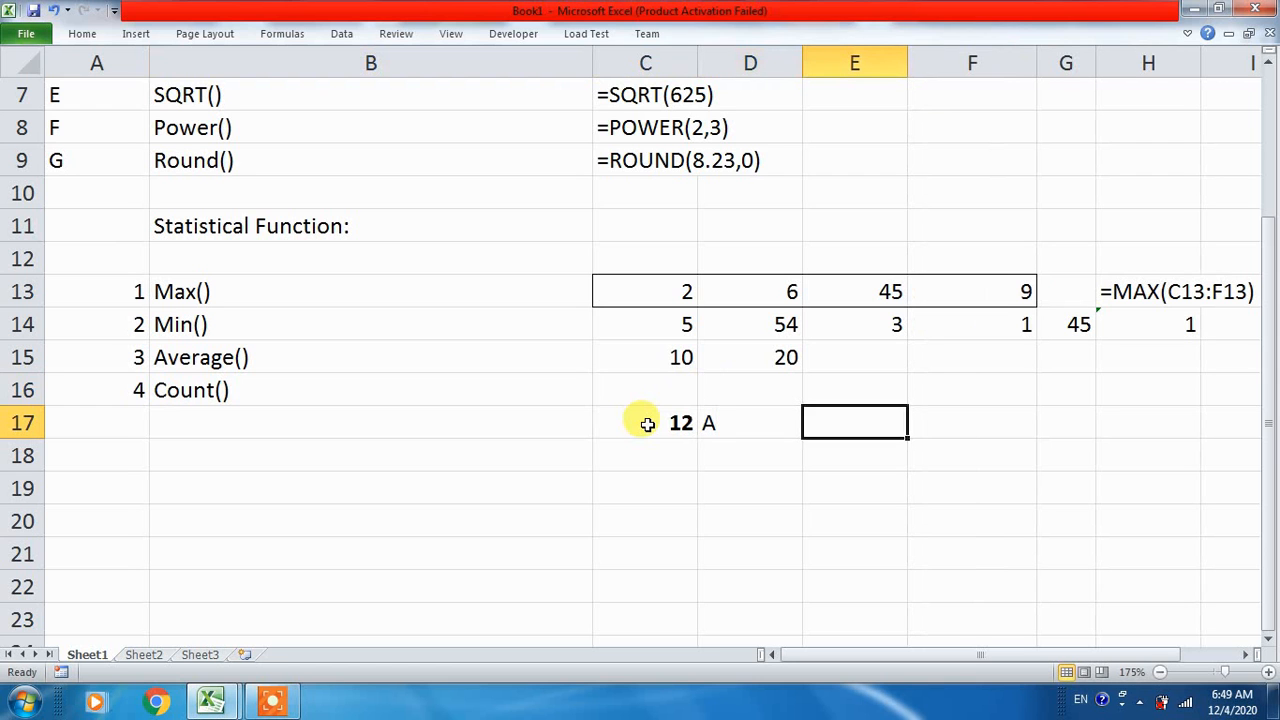
{"action": "type", "text": "13"}
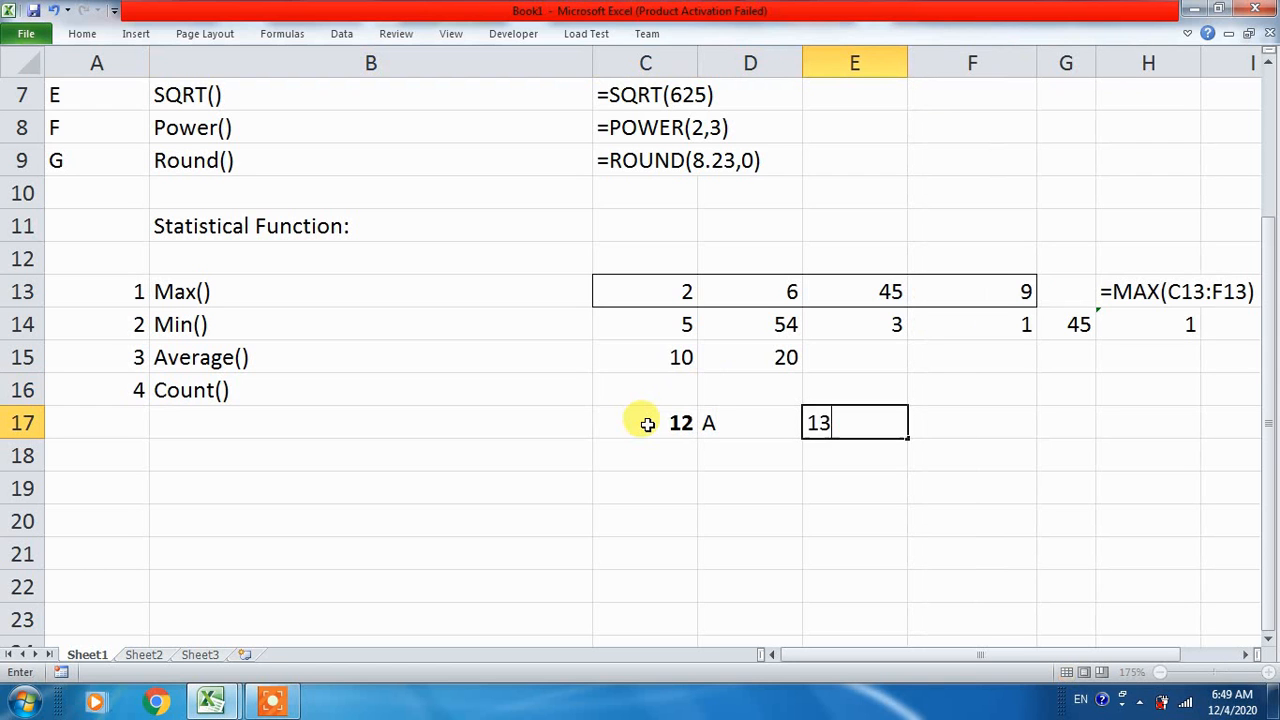
{"action": "key", "text": "Tab"}
{"action": "type", "text": "C"}
{"action": "key", "text": "Tab"}
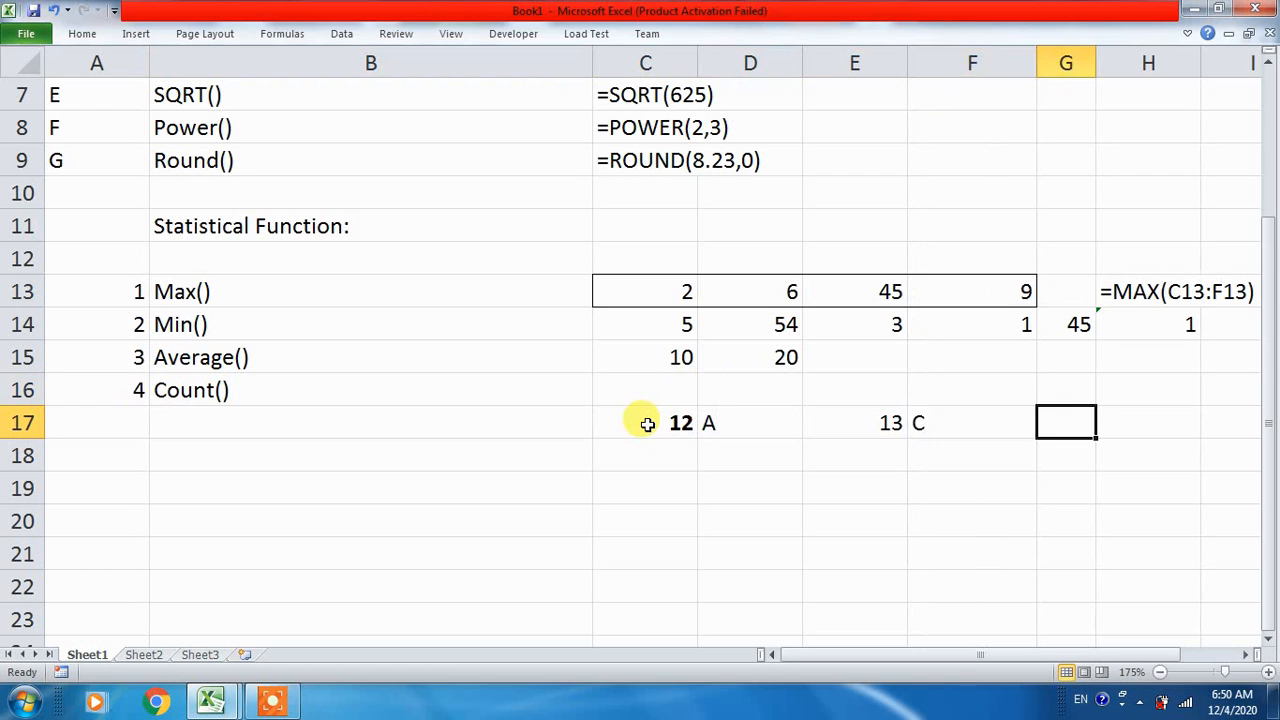
- Enter 50 in cell G17 and put an outline border around C17:H17
{"action": "type", "text": "50"}
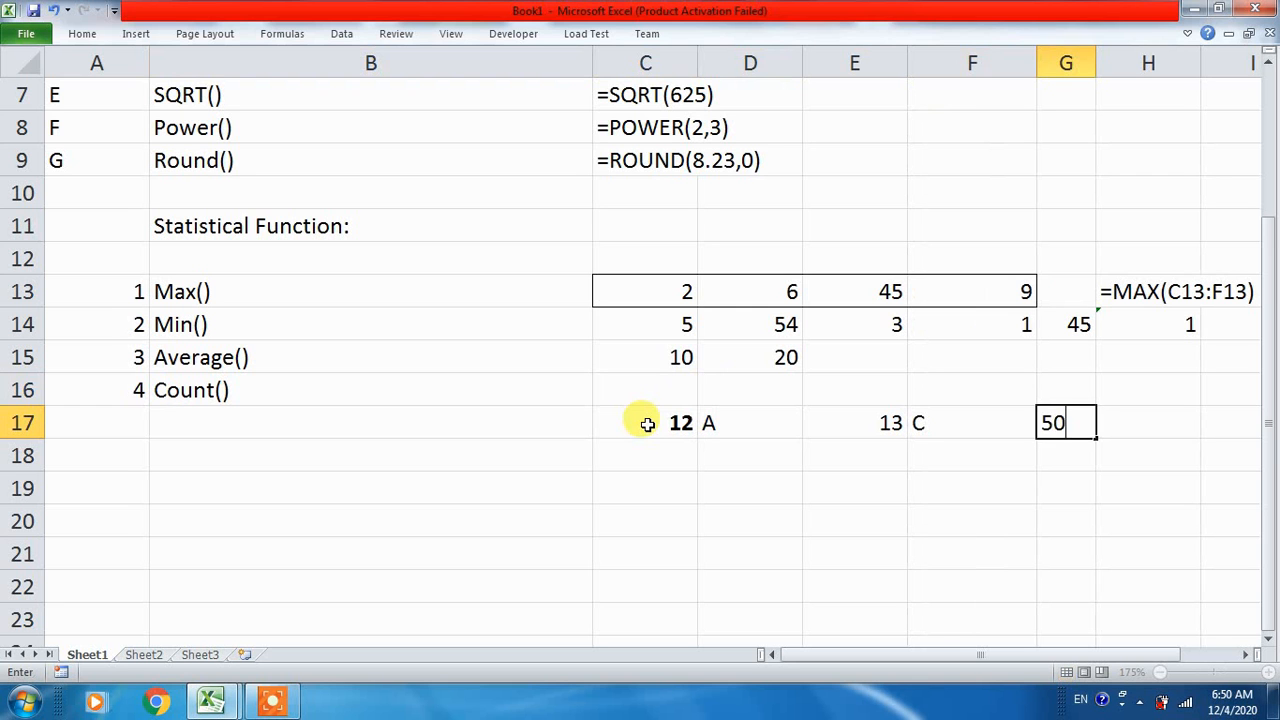
{"action": "key", "text": "Tab"}
{"action": "left_click_drag", "start_coordinate": [647, 424], "coordinate": [1103, 418]}
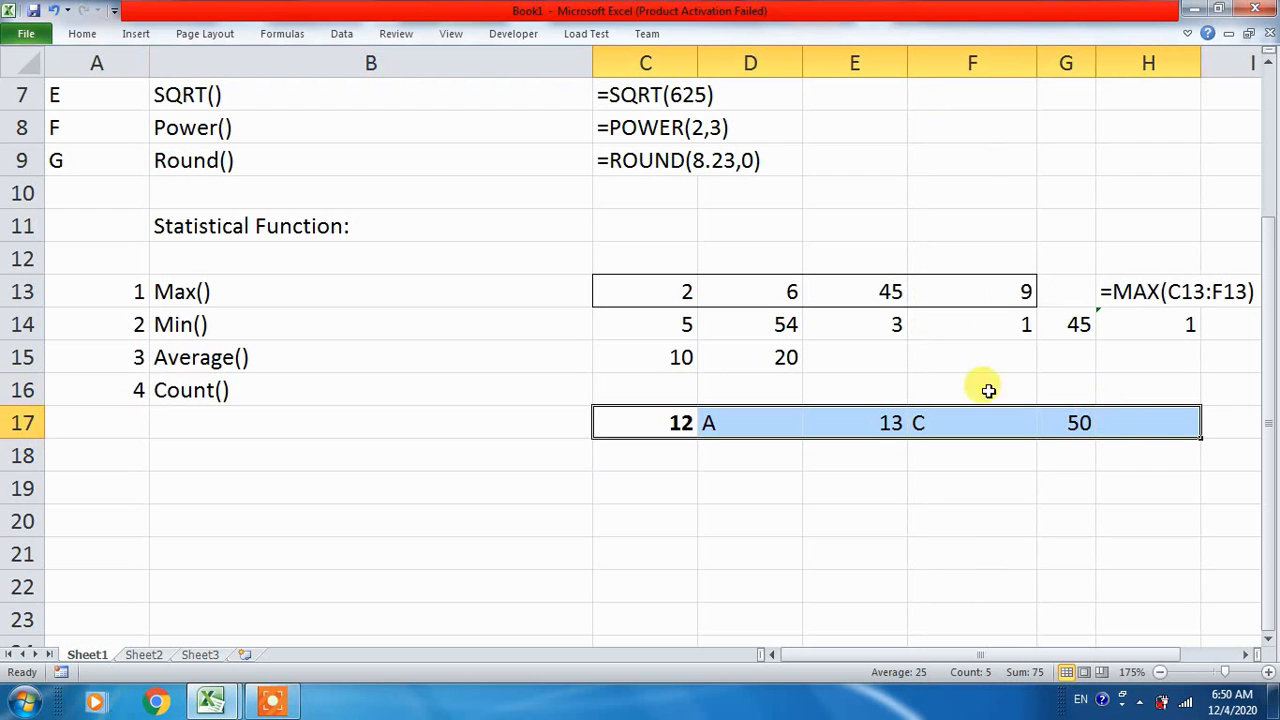
{"action": "left_click", "coordinate": [1141, 418]}
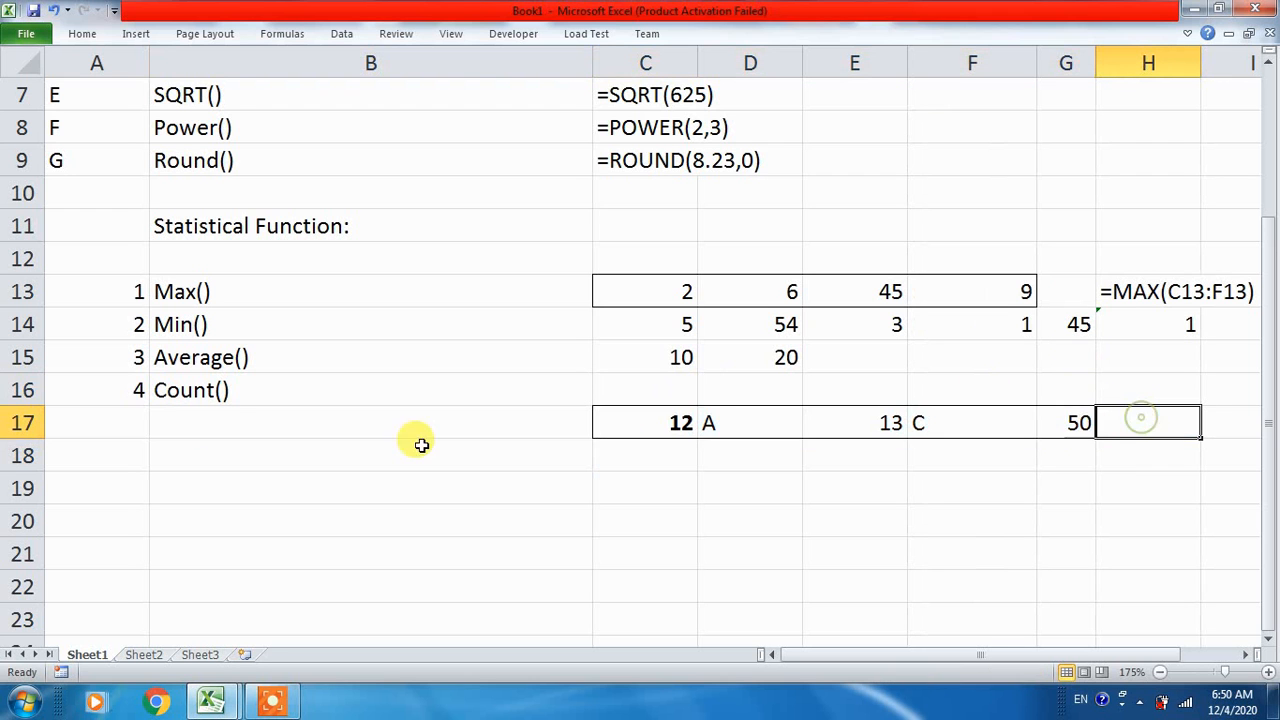
{"action": "left_click", "coordinate": [216, 390]}
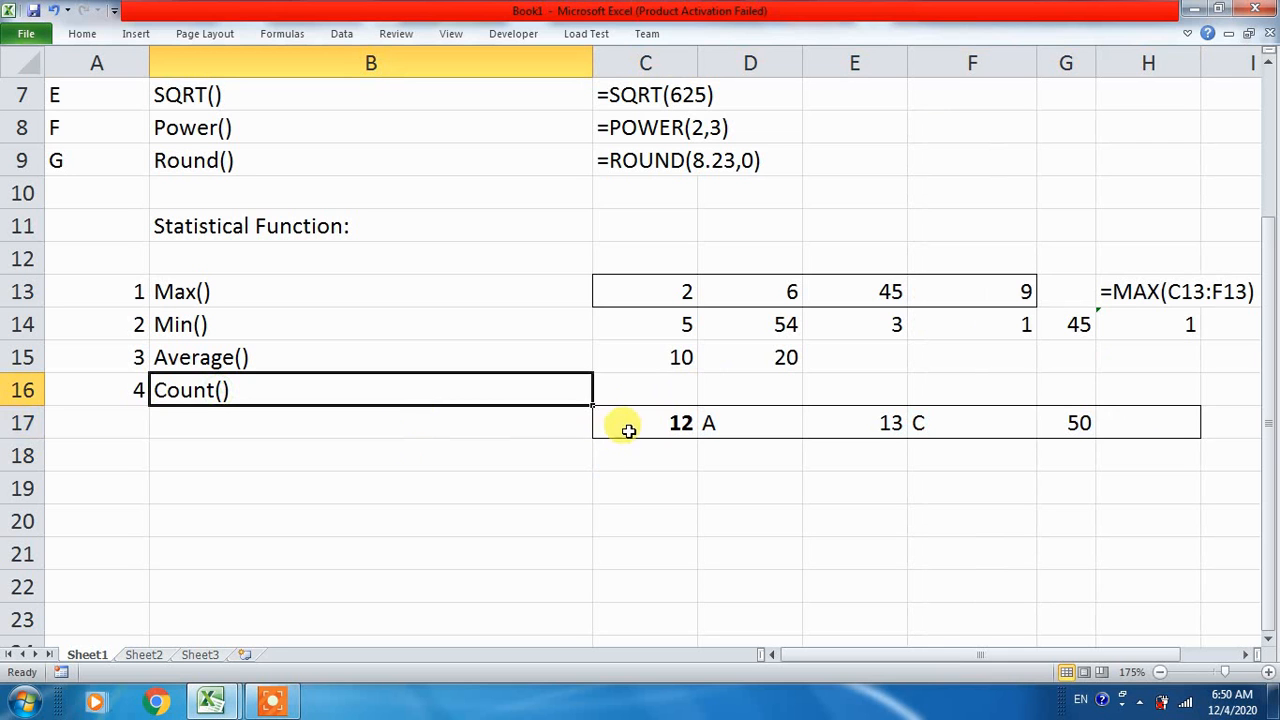
{"action": "left_click_drag", "start_coordinate": [630, 428], "coordinate": [1137, 420]}
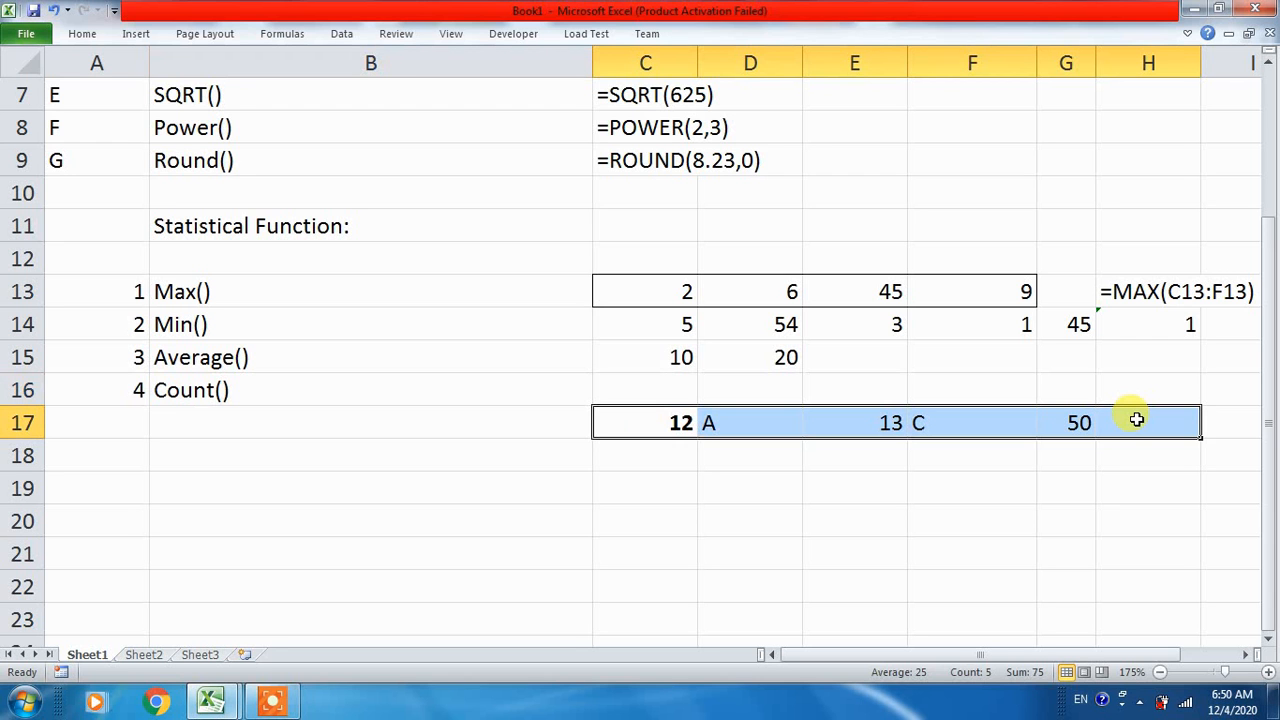
{"action": "left_click", "coordinate": [1137, 420]}
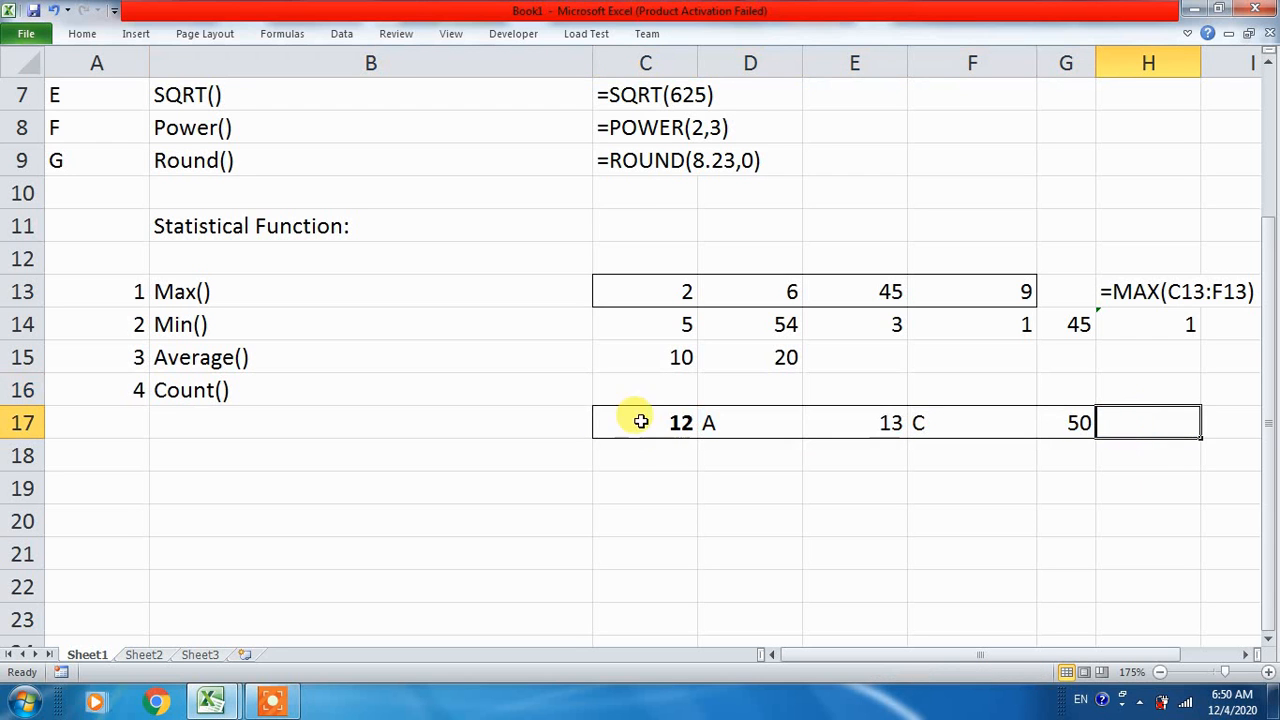
{"action": "left_click_drag", "start_coordinate": [620, 420], "coordinate": [1100, 421]}
{"action": "left_click", "coordinate": [1046, 451]}
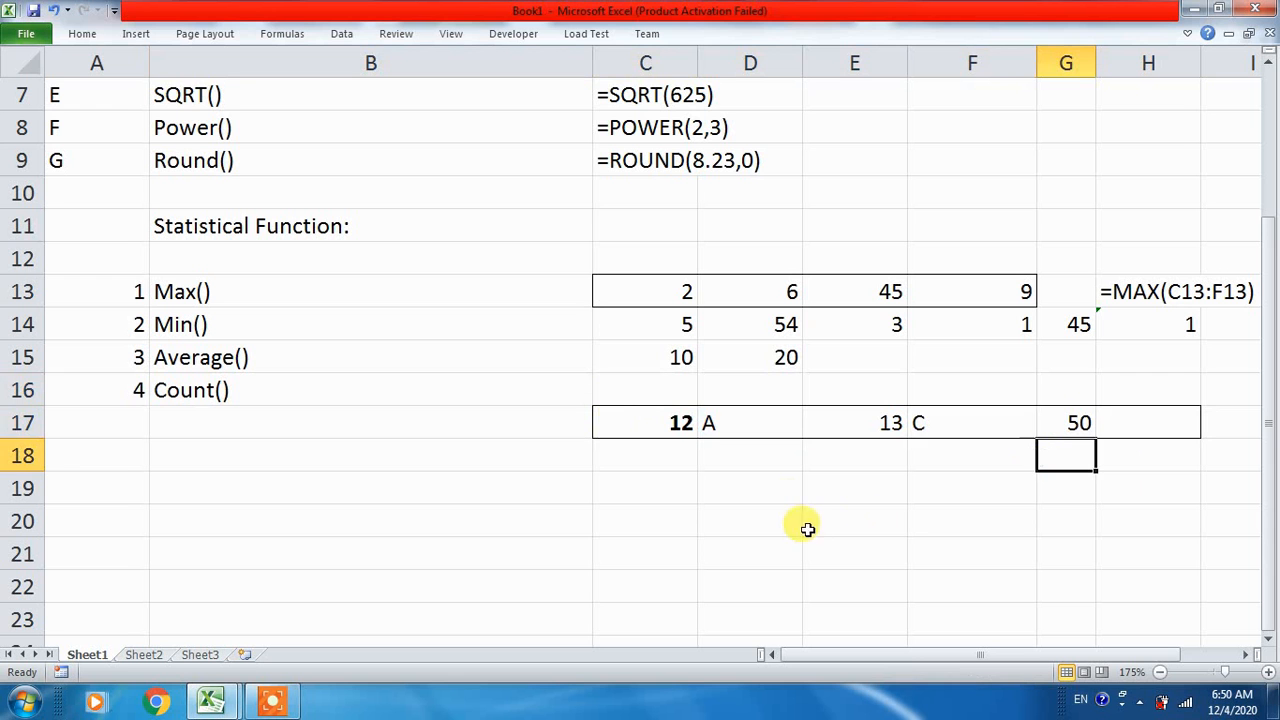
- Center the contents of C17:H17 both horizontally and vertically
{"action": "left_click_drag", "start_coordinate": [660, 420], "coordinate": [1100, 421]}
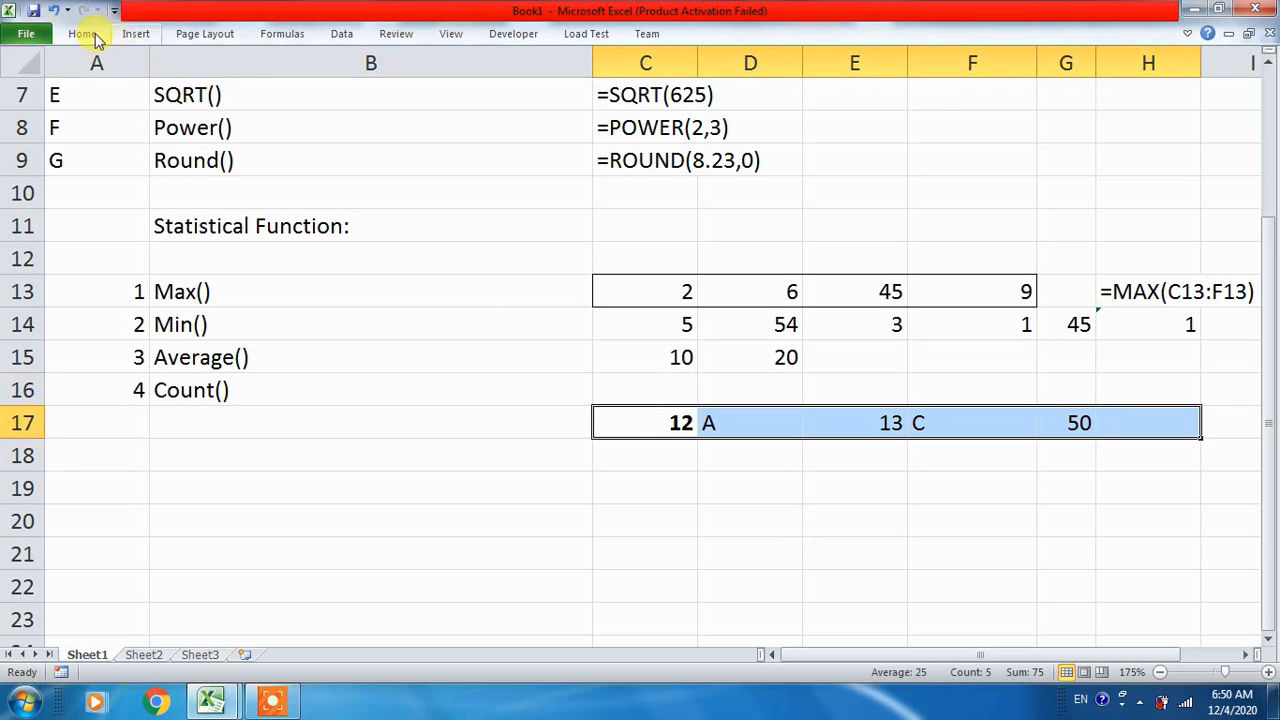
{"action": "left_click", "coordinate": [98, 34]}
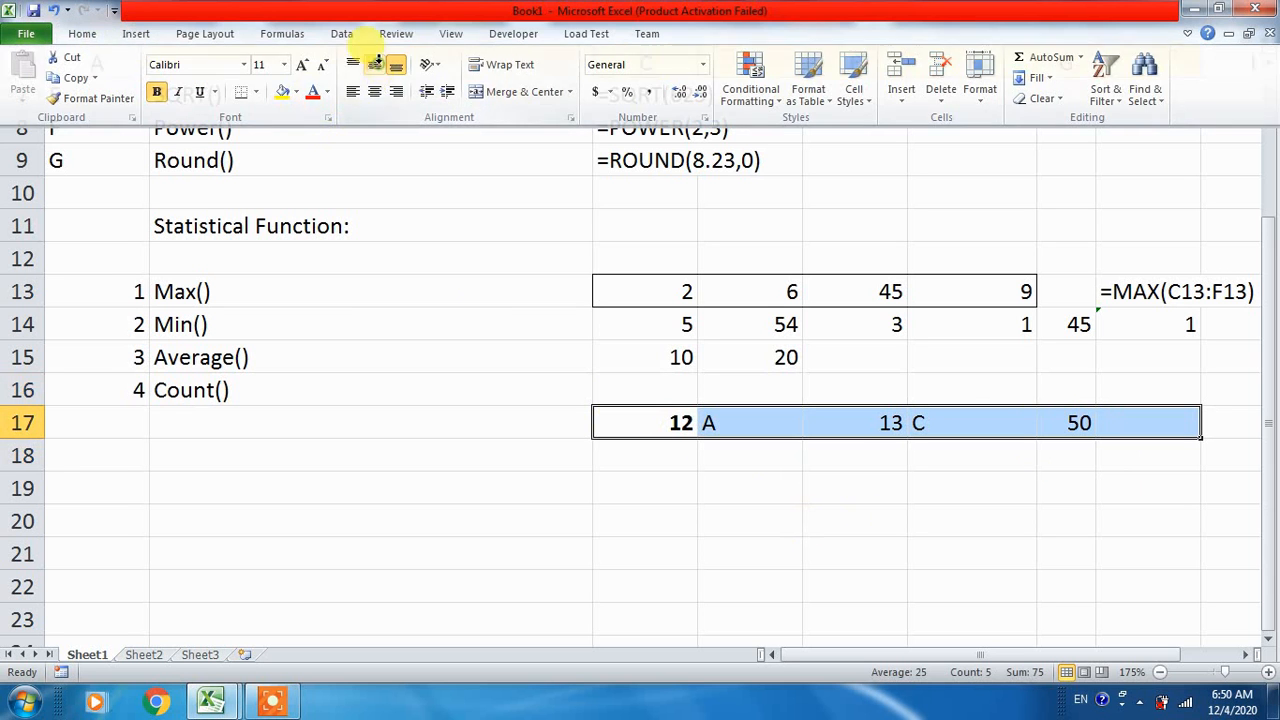
{"action": "left_click", "coordinate": [83, 34]}
{"action": "left_click", "coordinate": [362, 90]}
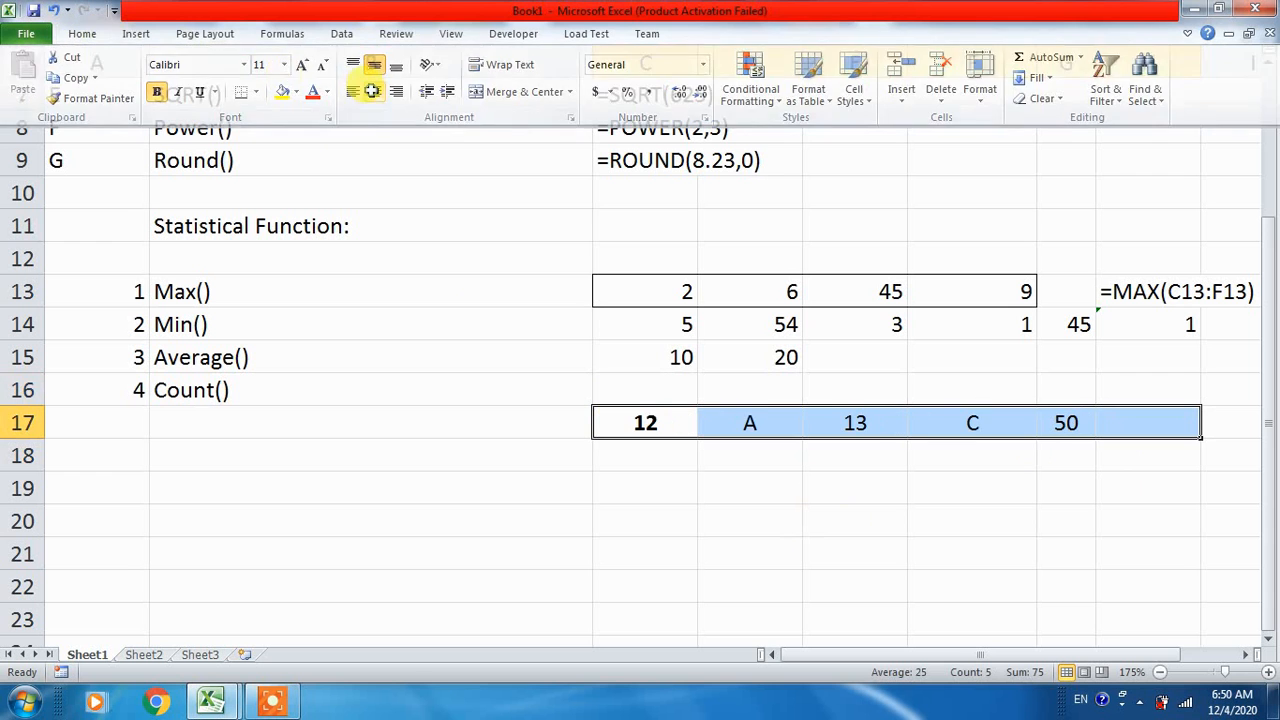
- Apply All Borders to the cells in C17:H17
{"action": "left_click", "coordinate": [82, 34]}
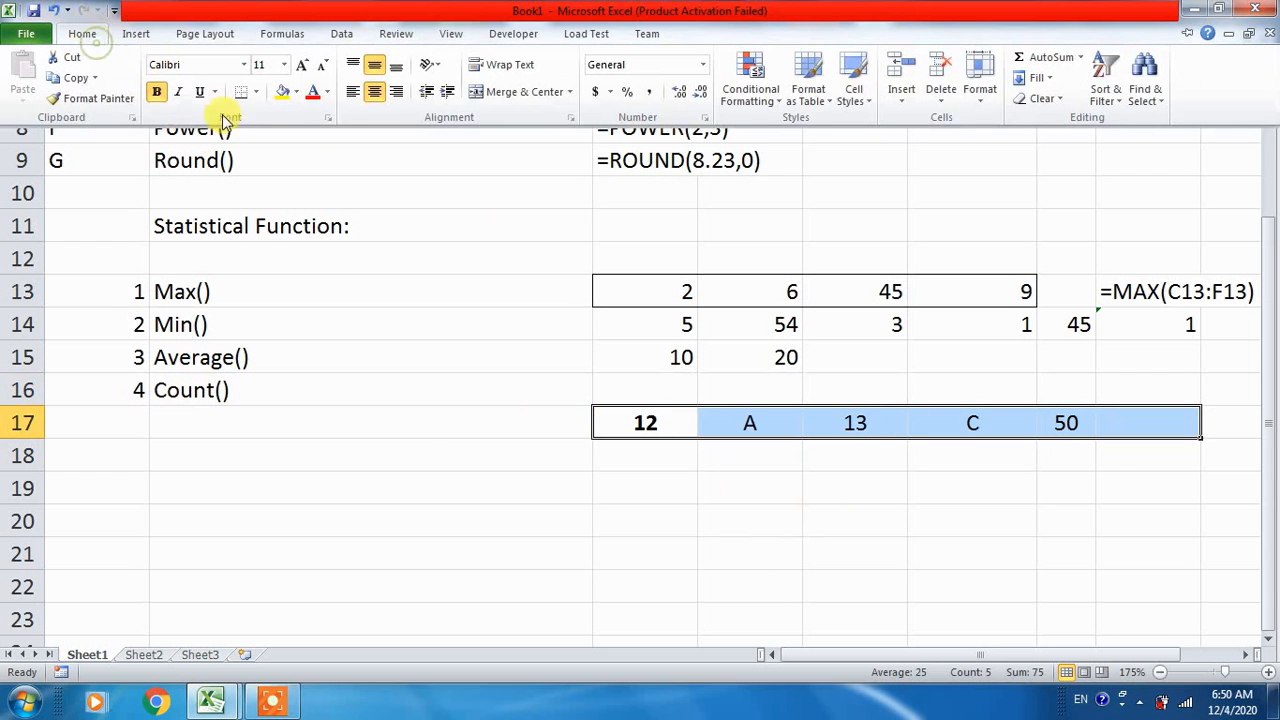
{"action": "left_click", "coordinate": [257, 95]}
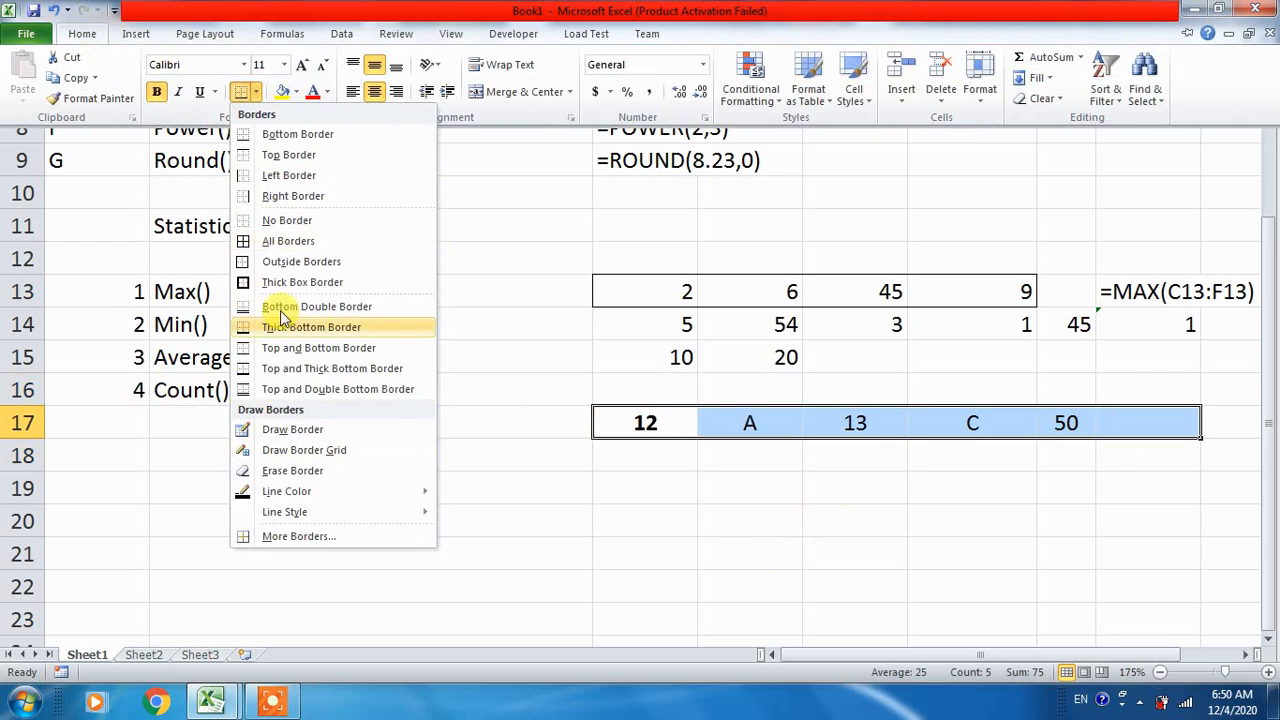
{"action": "left_click", "coordinate": [280, 241]}
{"action": "left_click", "coordinate": [818, 586]}
{"action": "left_click", "coordinate": [713, 478]}
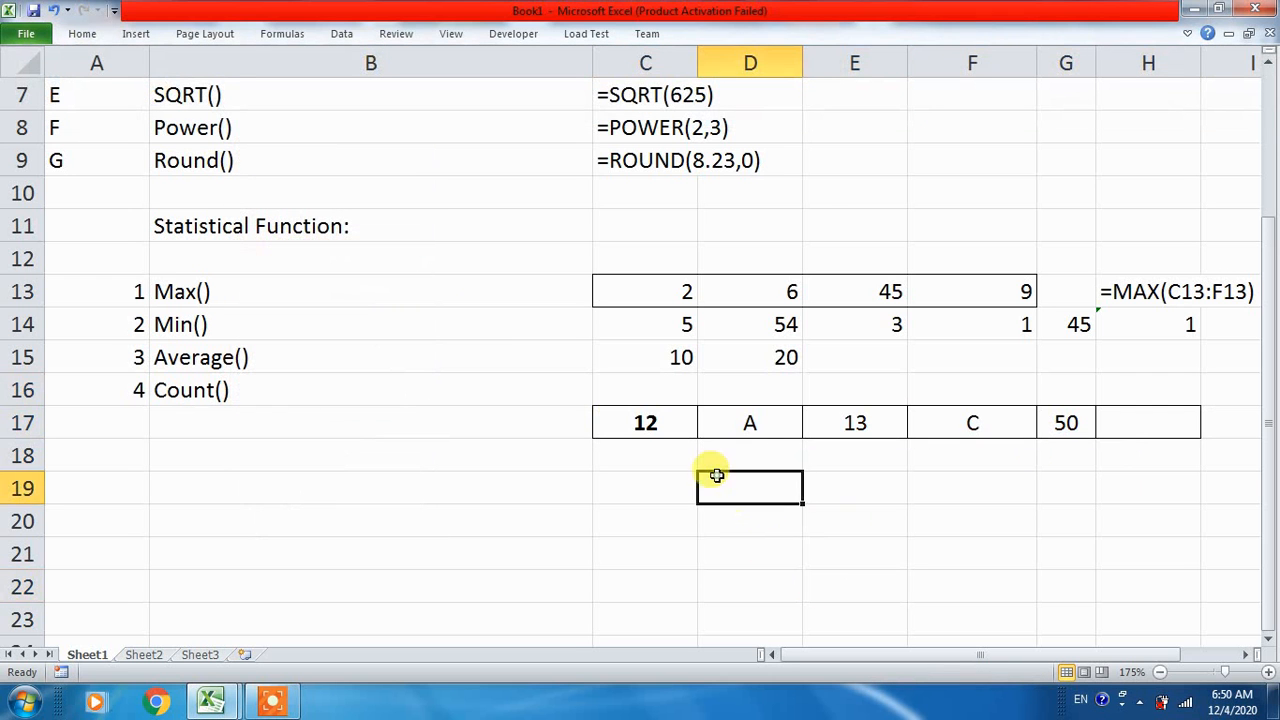
- Count the numeric cells in C17:F17 with a COUNT formula in cell H17
{"action": "left_click", "coordinate": [1130, 428]}
{"action": "type", "text": "=cou"}
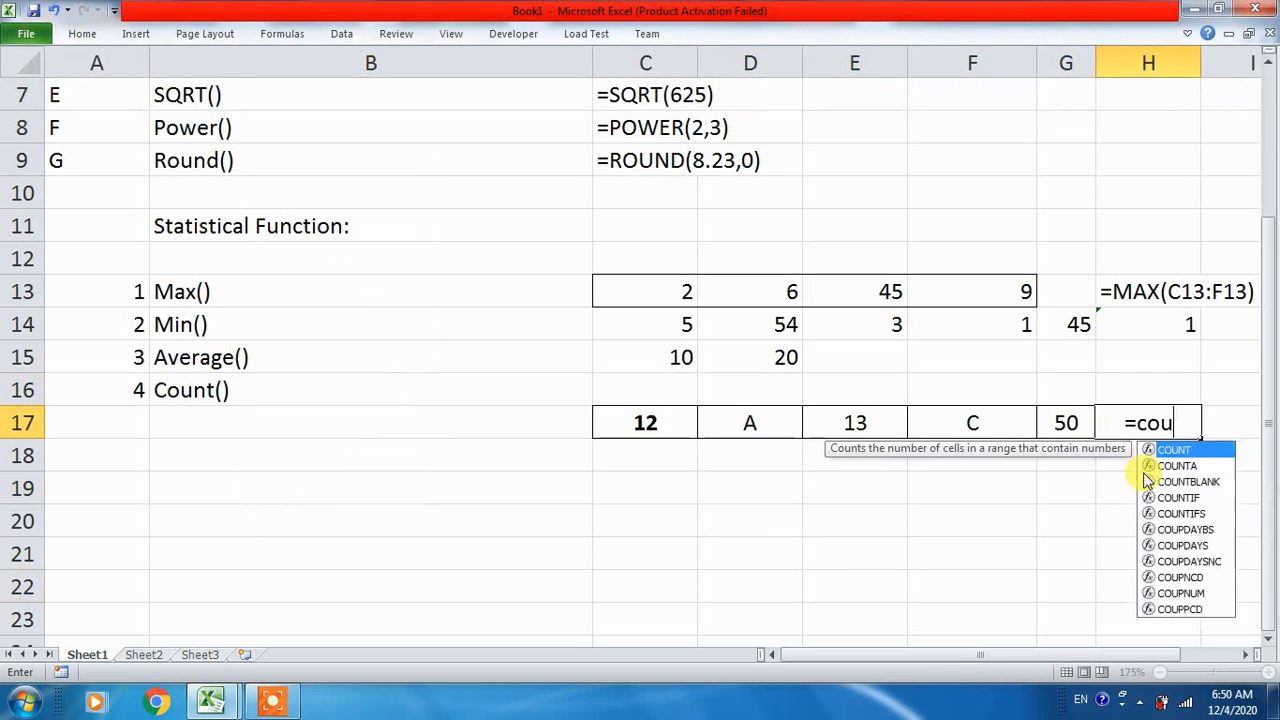
{"action": "key", "text": "Tab"}
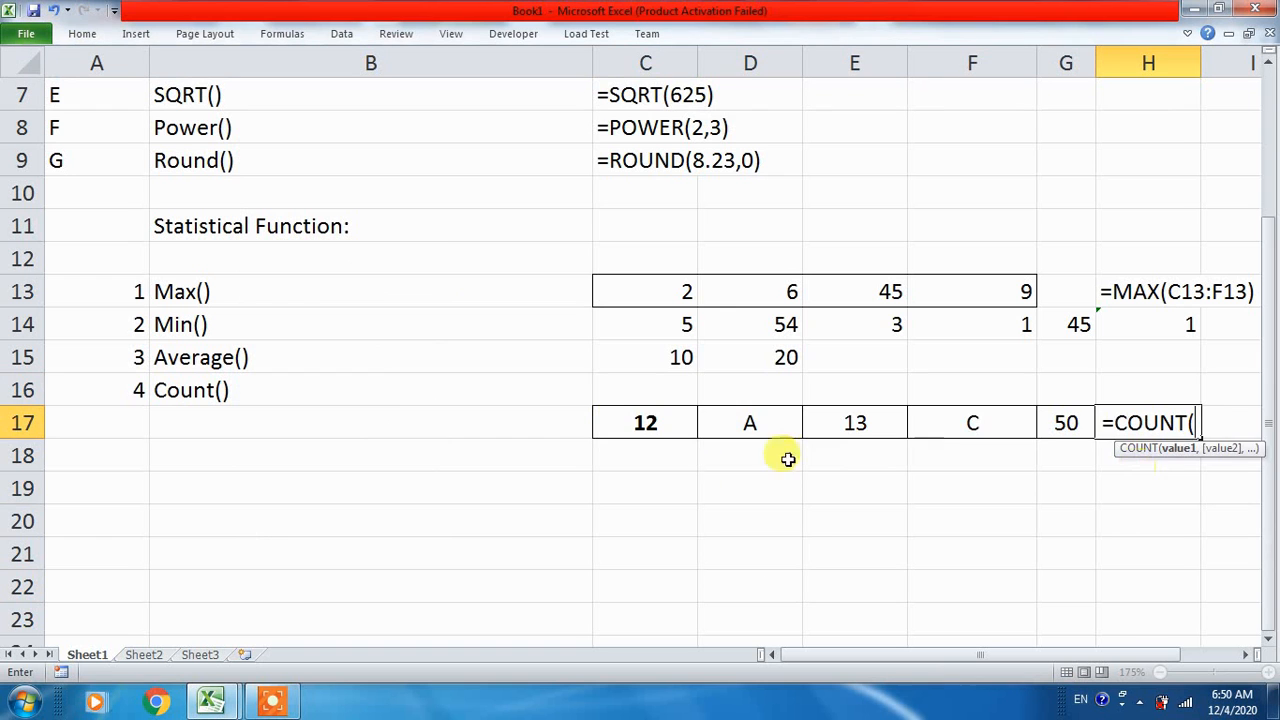
{"action": "left_click_drag", "start_coordinate": [654, 422], "coordinate": [958, 422]}
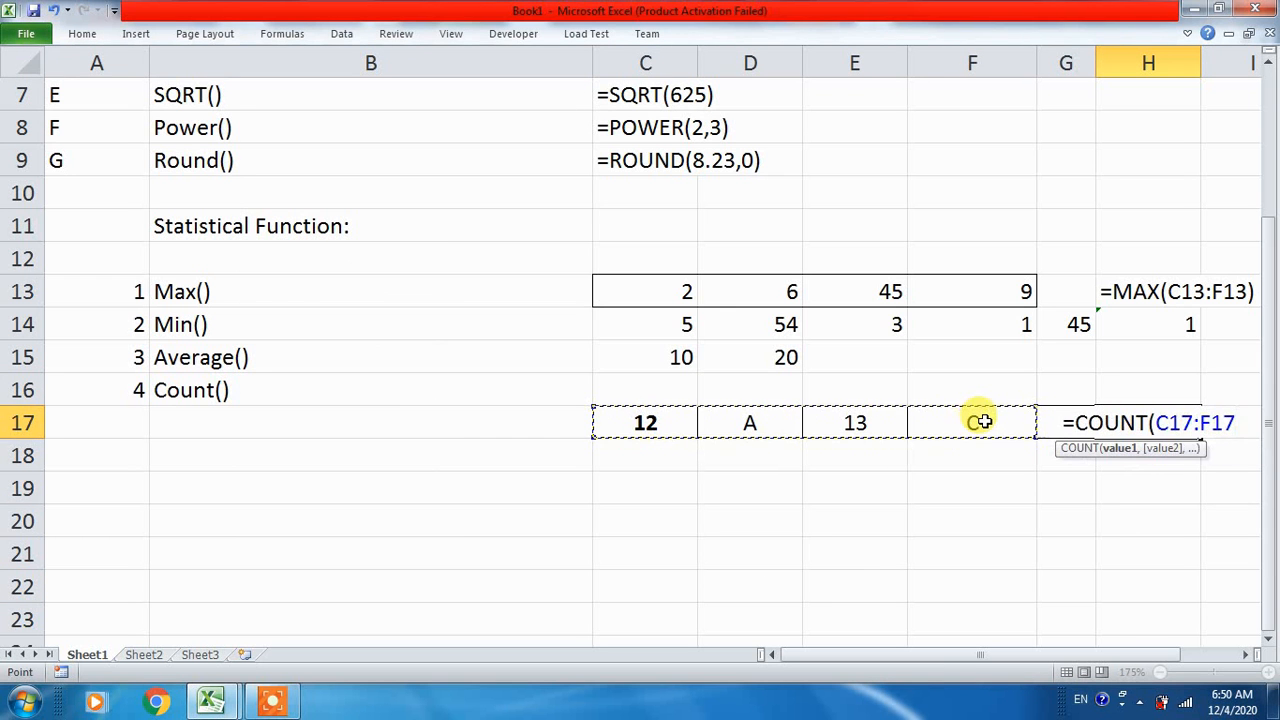
{"action": "type", "text": ")"}
{"action": "key", "text": "Return"}
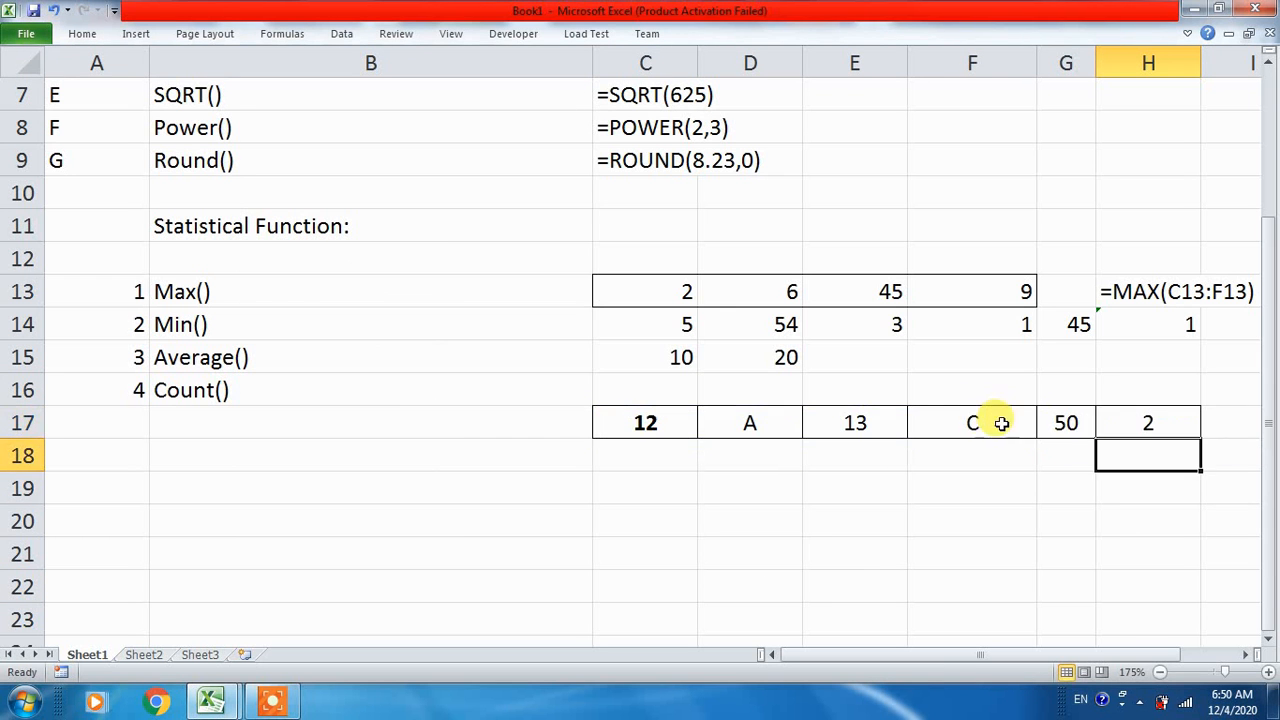
- Inspect which cell range the COUNT formula in H17 refers to, without changing it
{"action": "left_click", "coordinate": [1190, 430]}
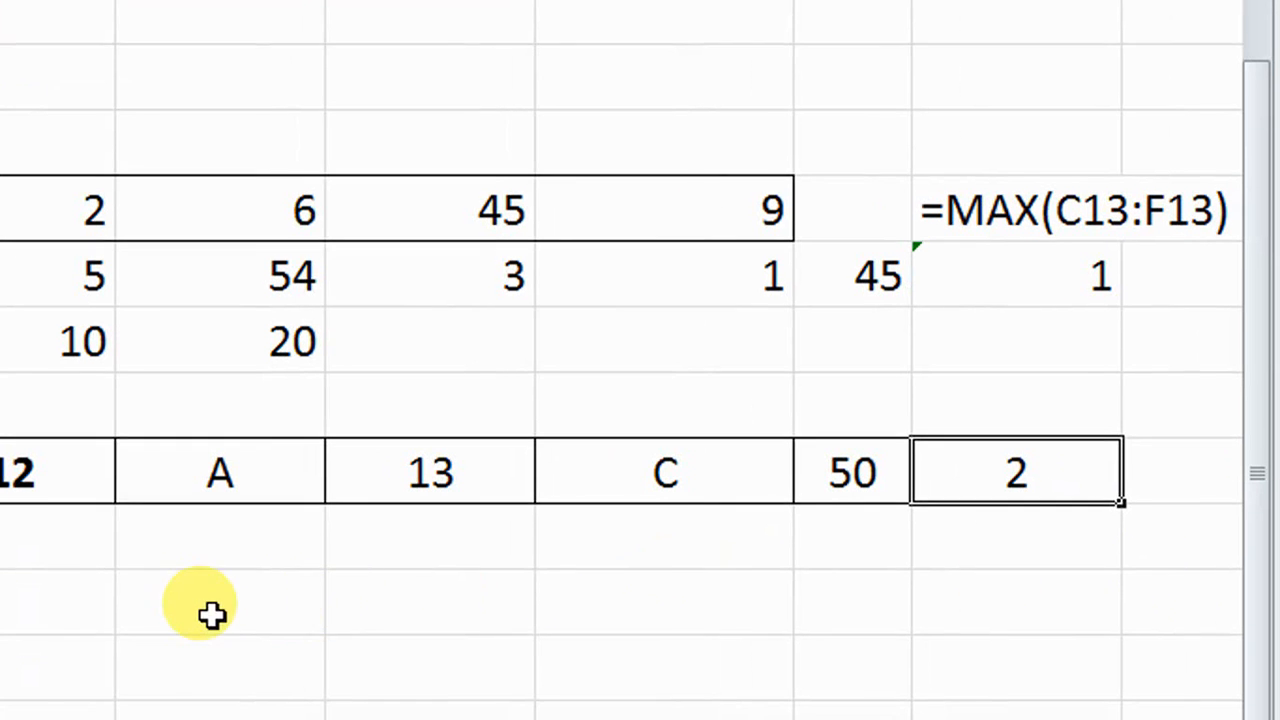
{"action": "double_click", "coordinate": [980, 480]}
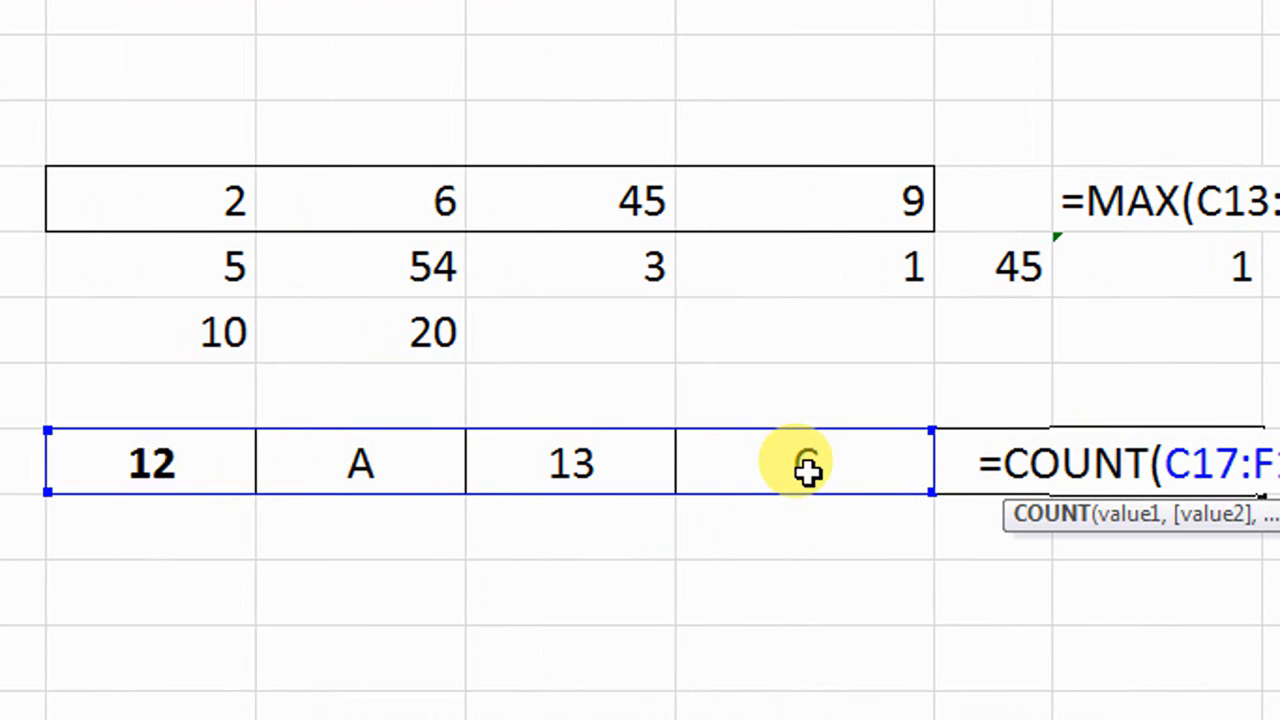
{"action": "key", "text": "Return"}
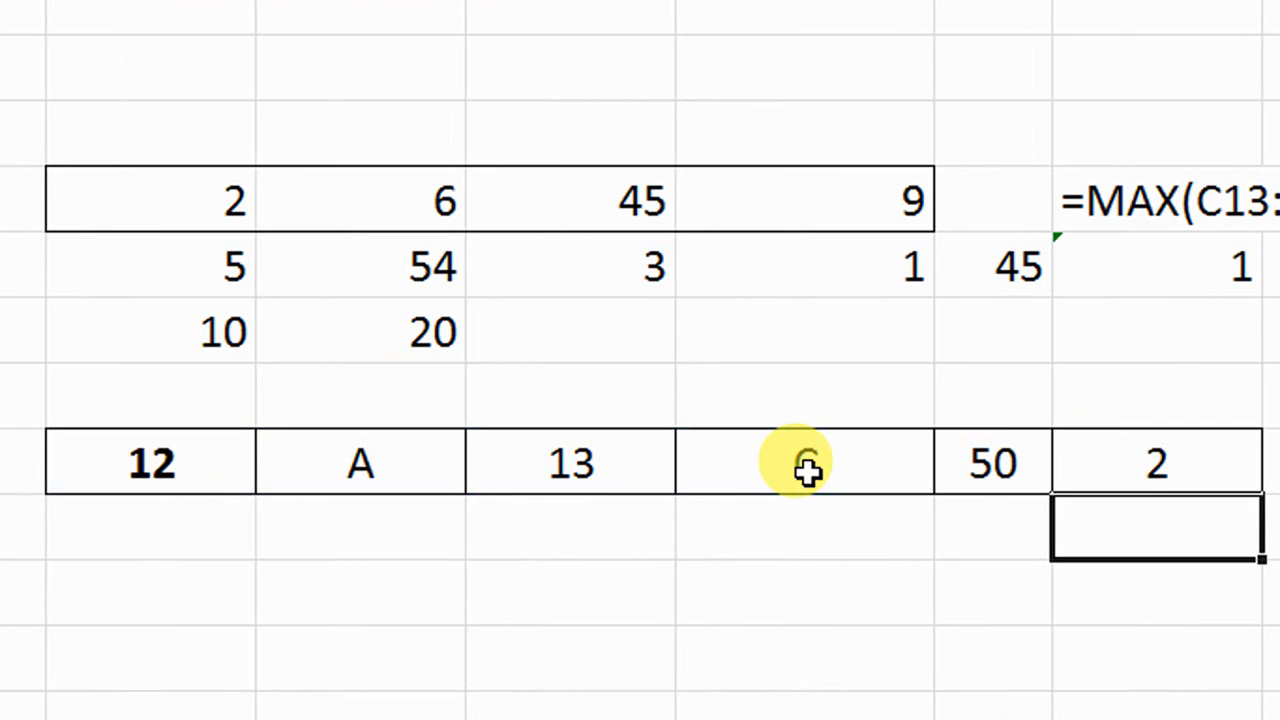
{"action": "left_click", "coordinate": [1089, 466]}
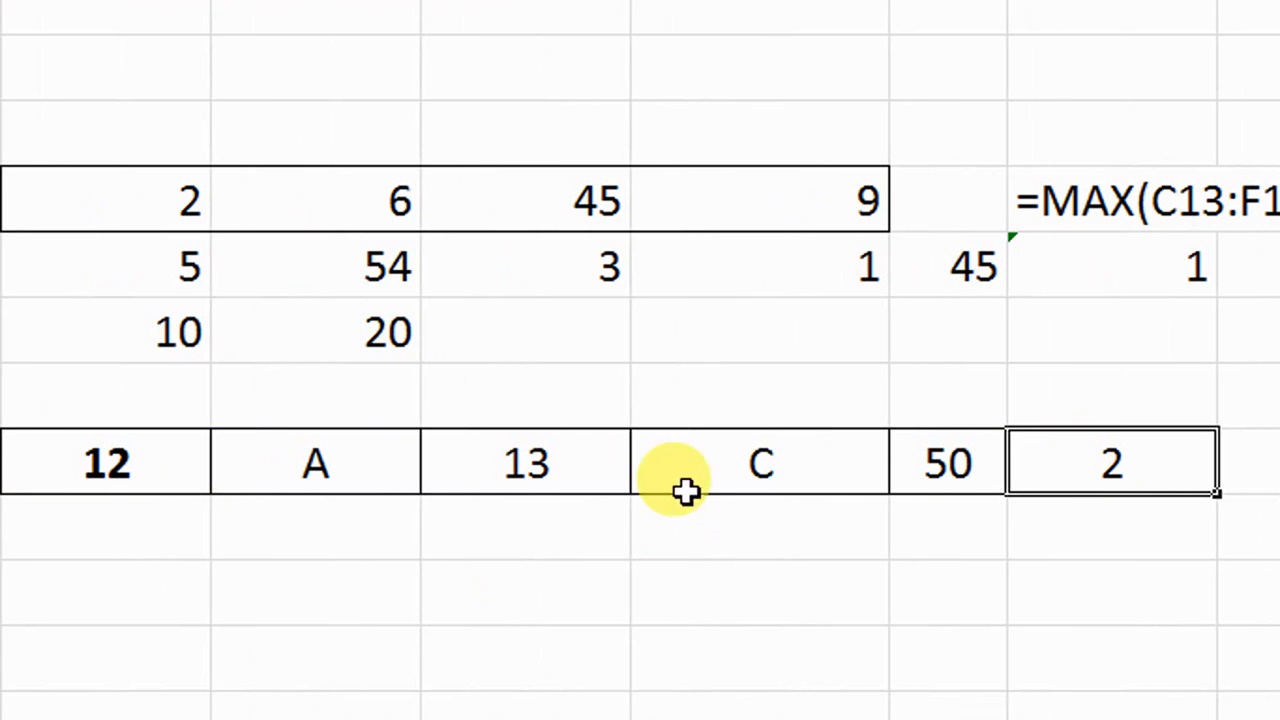
- Make the number 13 in cell E17 bold
{"action": "left_click", "coordinate": [186, 464]}
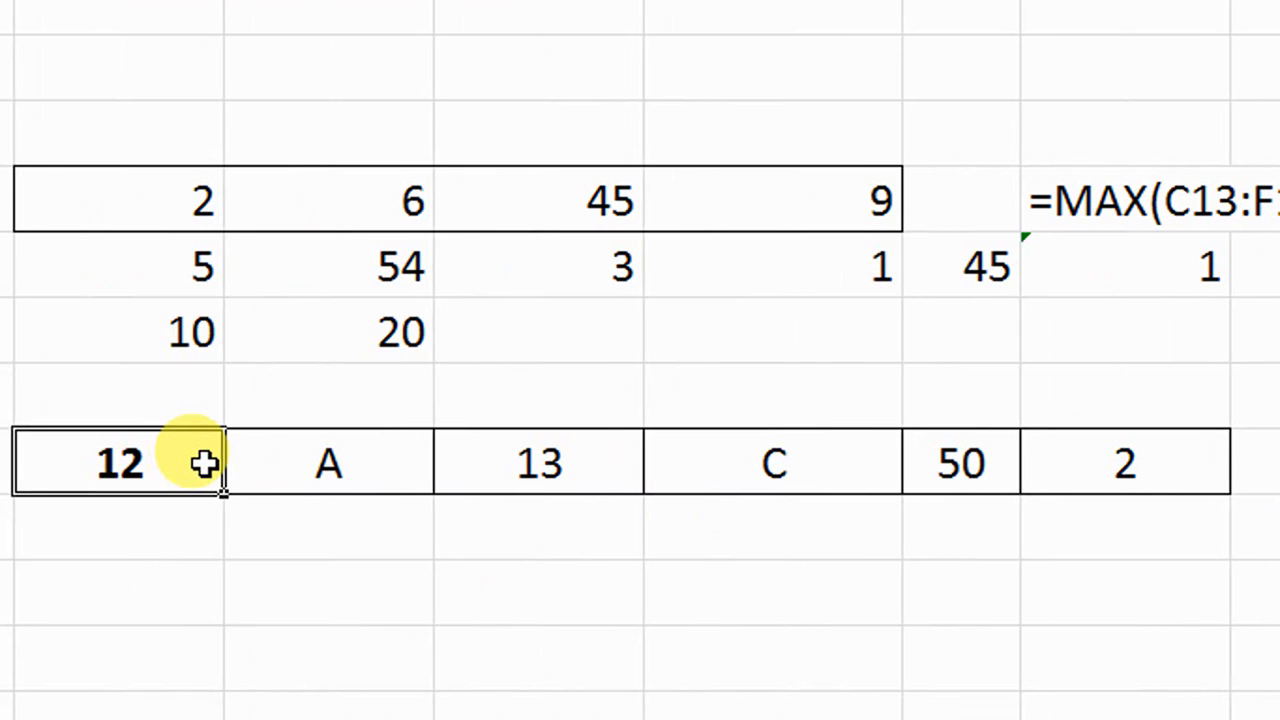
{"action": "left_click", "coordinate": [488, 459]}
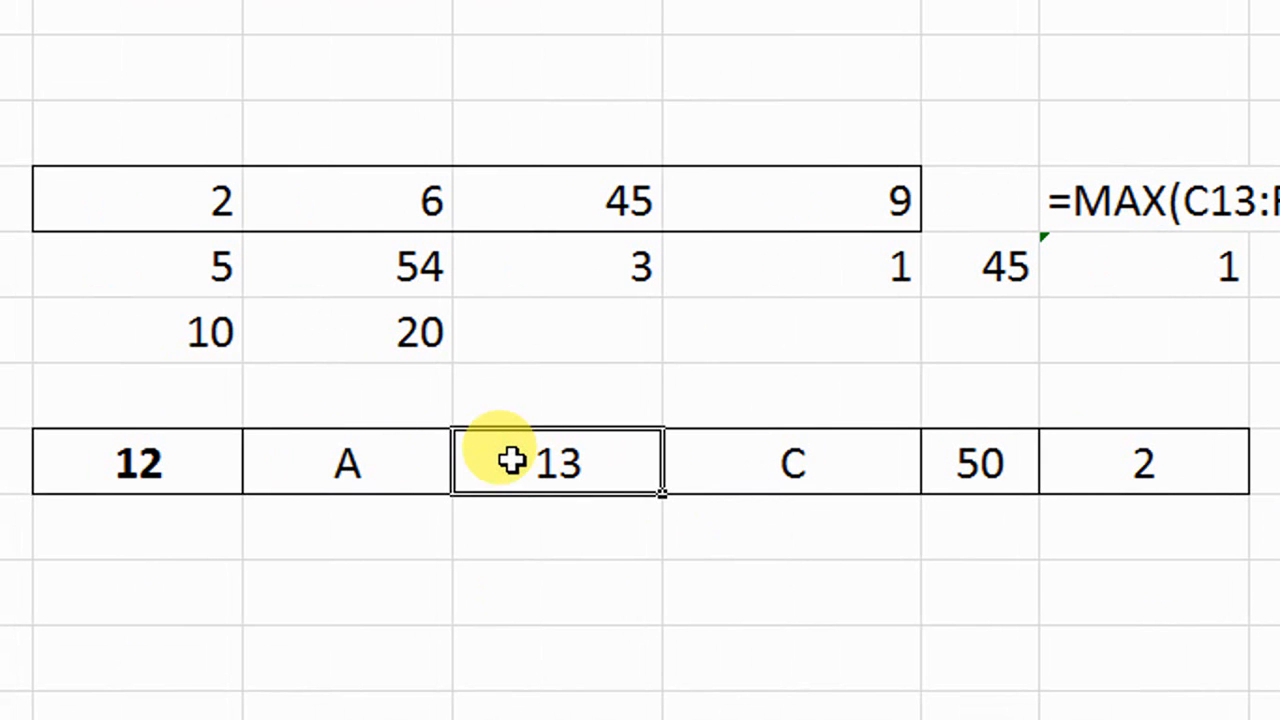
{"action": "key", "text": "ctrl+b"}
{"action": "left_click", "coordinate": [968, 452]}
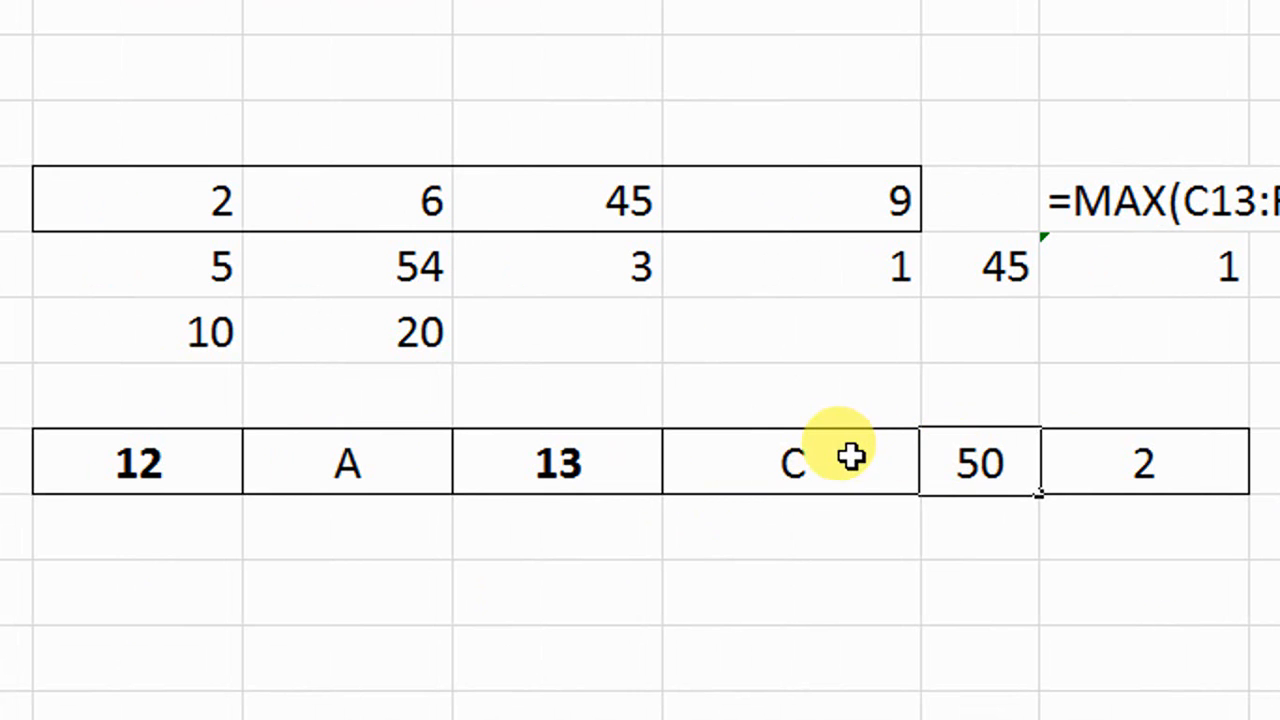
{"action": "left_click", "coordinate": [791, 455]}
{"action": "left_click", "coordinate": [648, 451]}
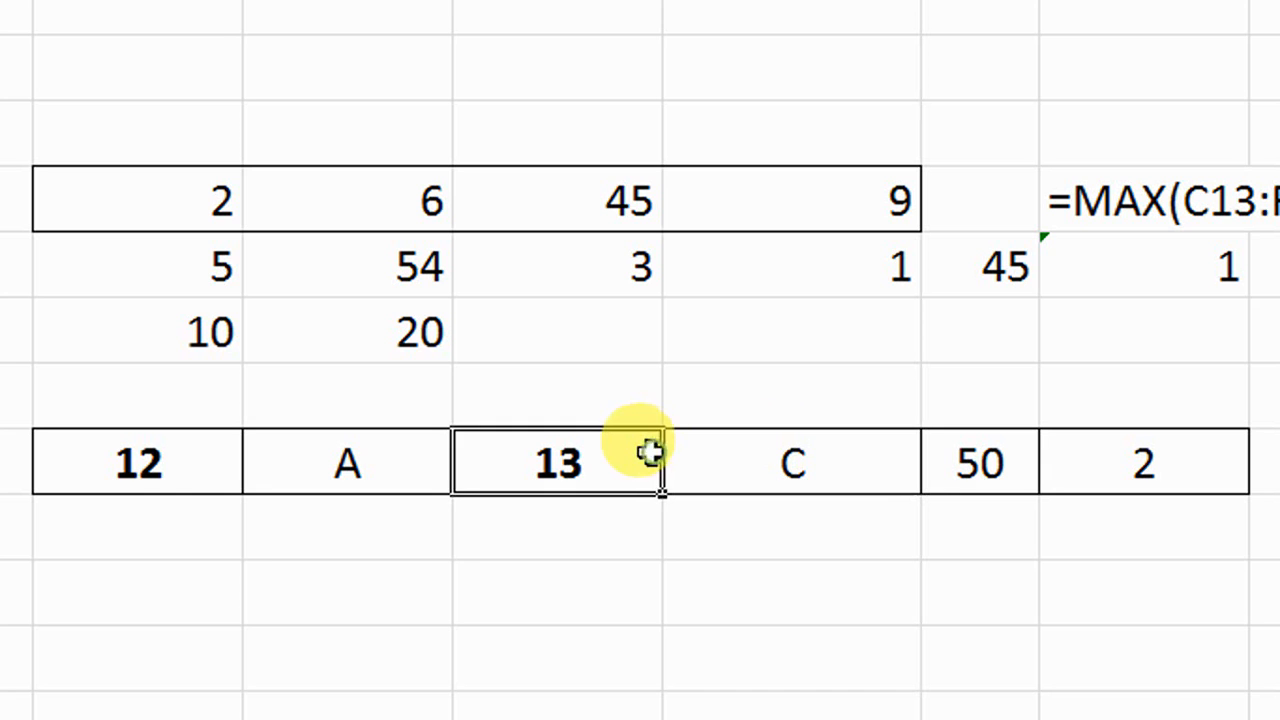
{"action": "left_click", "coordinate": [143, 463]}
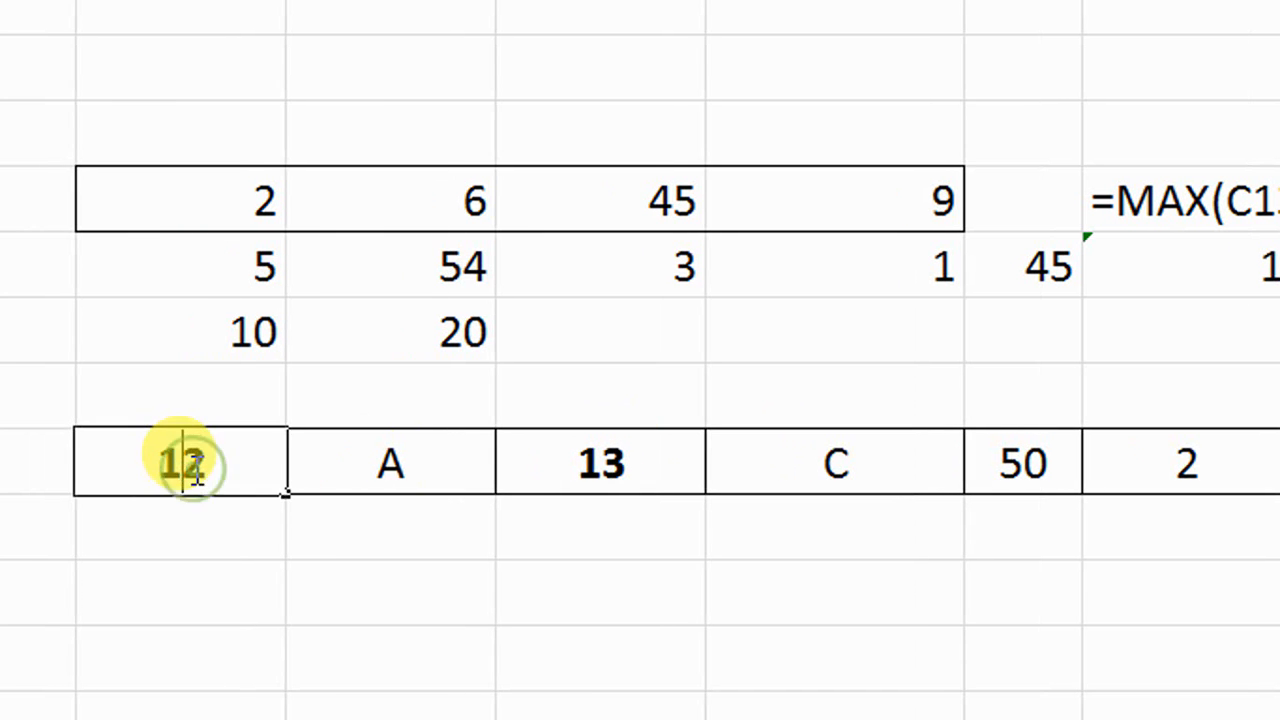
{"action": "left_click", "coordinate": [1128, 465]}
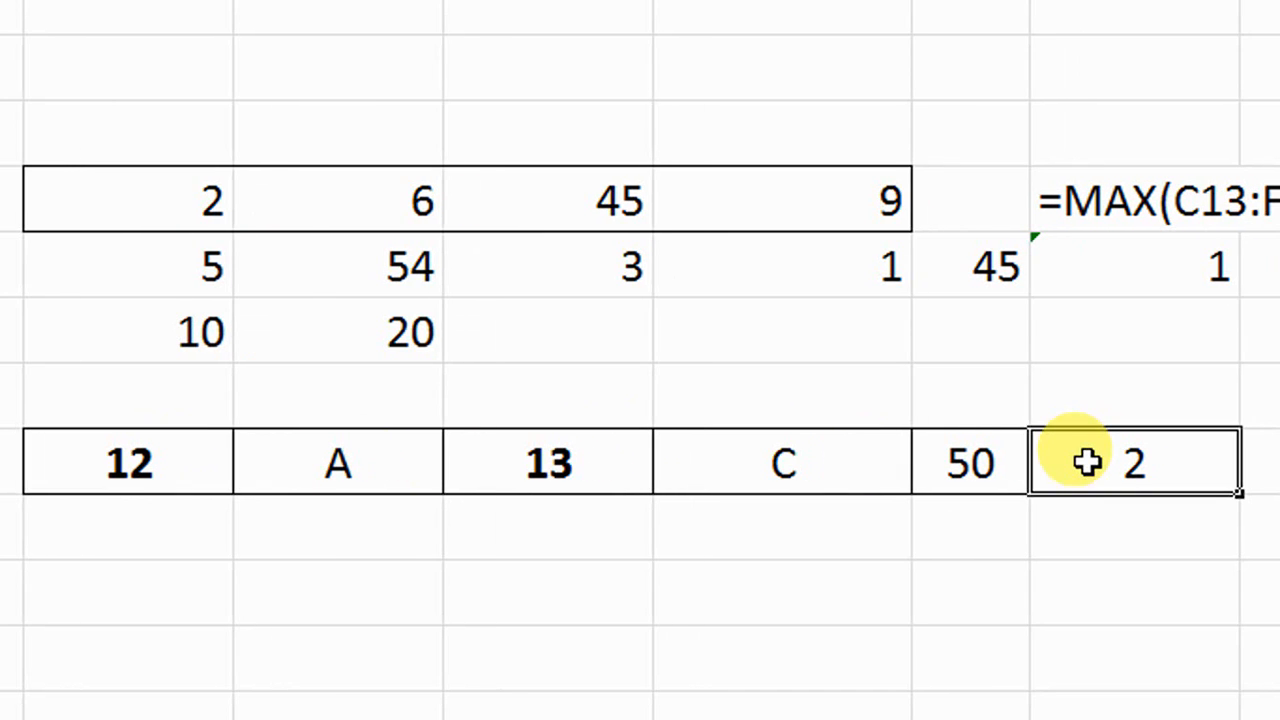
{"action": "type", "text": "="}
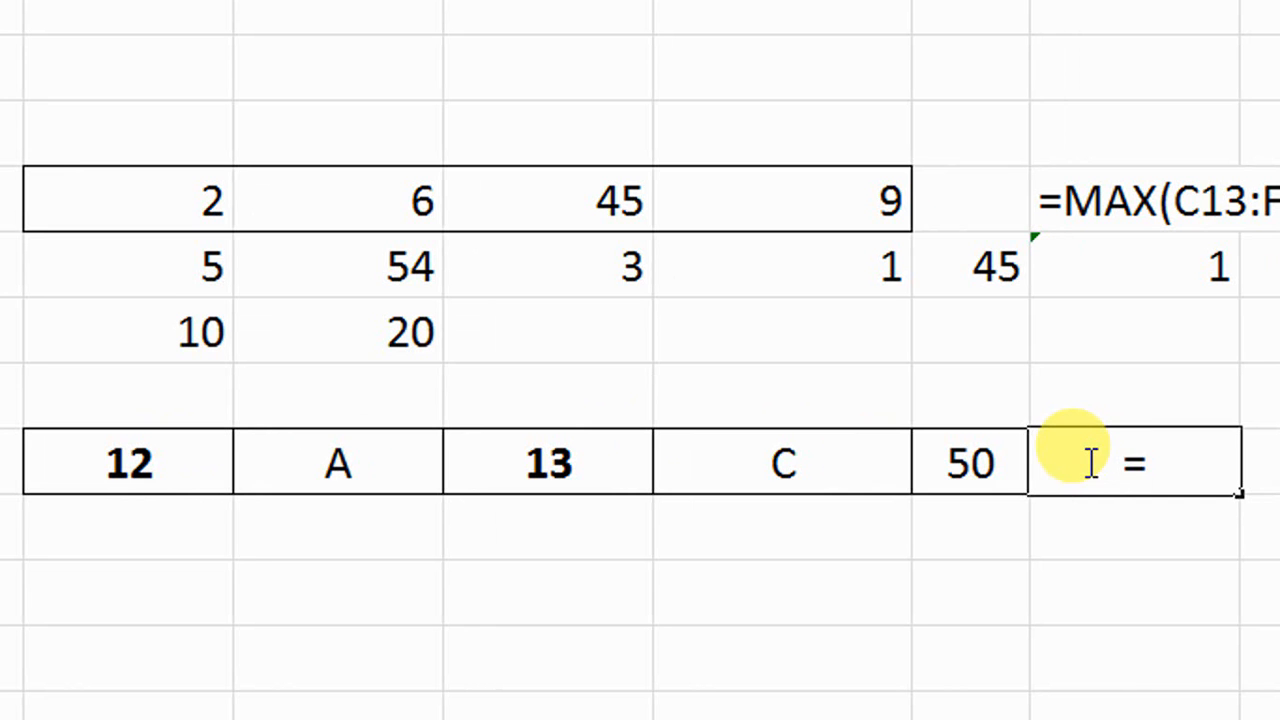
{"action": "type", "text": "sum"}
{"action": "key", "text": "BackSpace"}
{"action": "key", "text": "BackSpace"}
{"action": "key", "text": "BackSpace"}
{"action": "type", "text": "cun"}
{"action": "key", "text": "BackSpace"}
{"action": "type", "text": "u"}
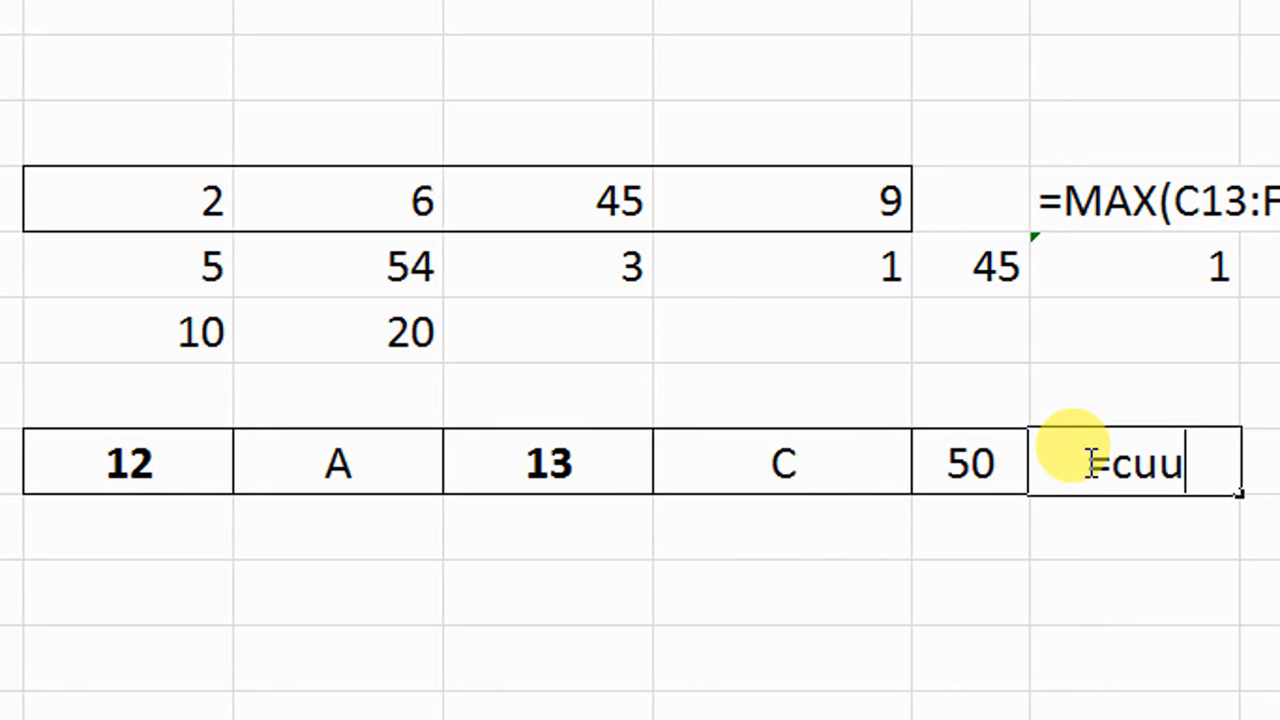
{"action": "key", "text": "BackSpace"}
{"action": "key", "text": "BackSpace"}
{"action": "type", "text": "out"}
{"action": "key", "text": "Tab"}
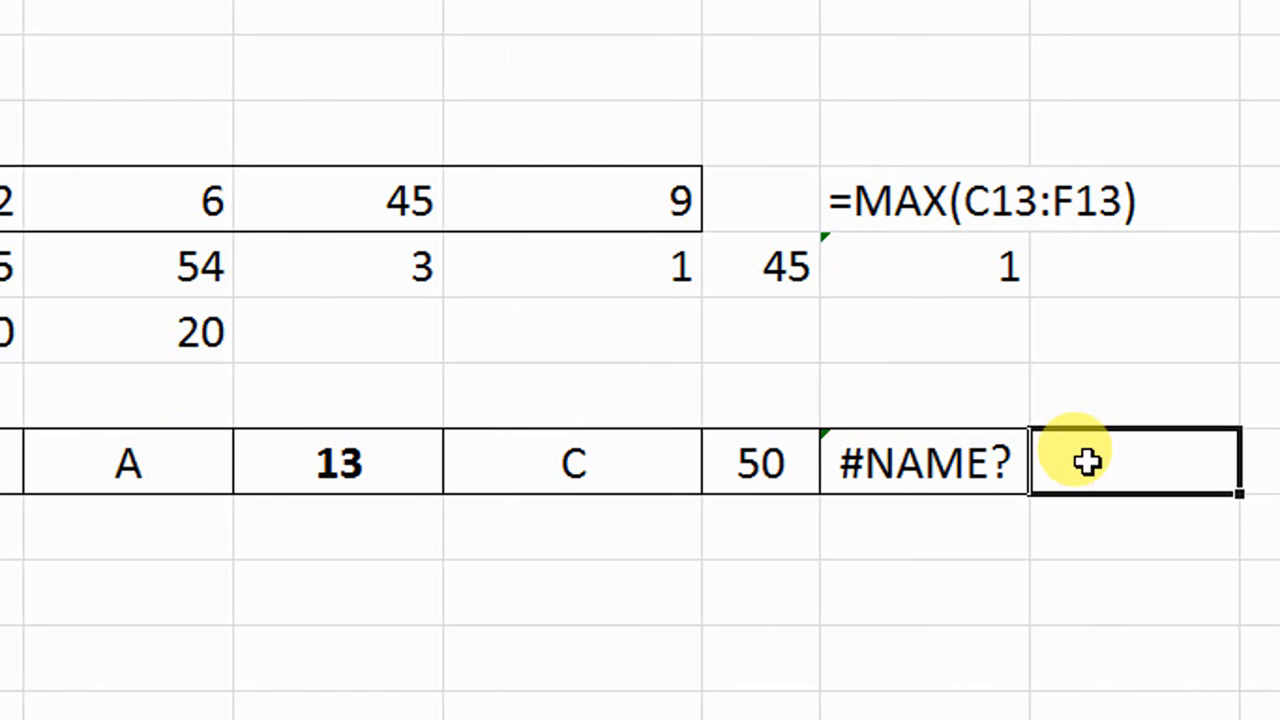
- Try to re-enter the COUNT formula for C17:F17 in cell H17, and clear the cell
{"action": "key", "text": "Left"}
{"action": "type", "text": "=coun"}
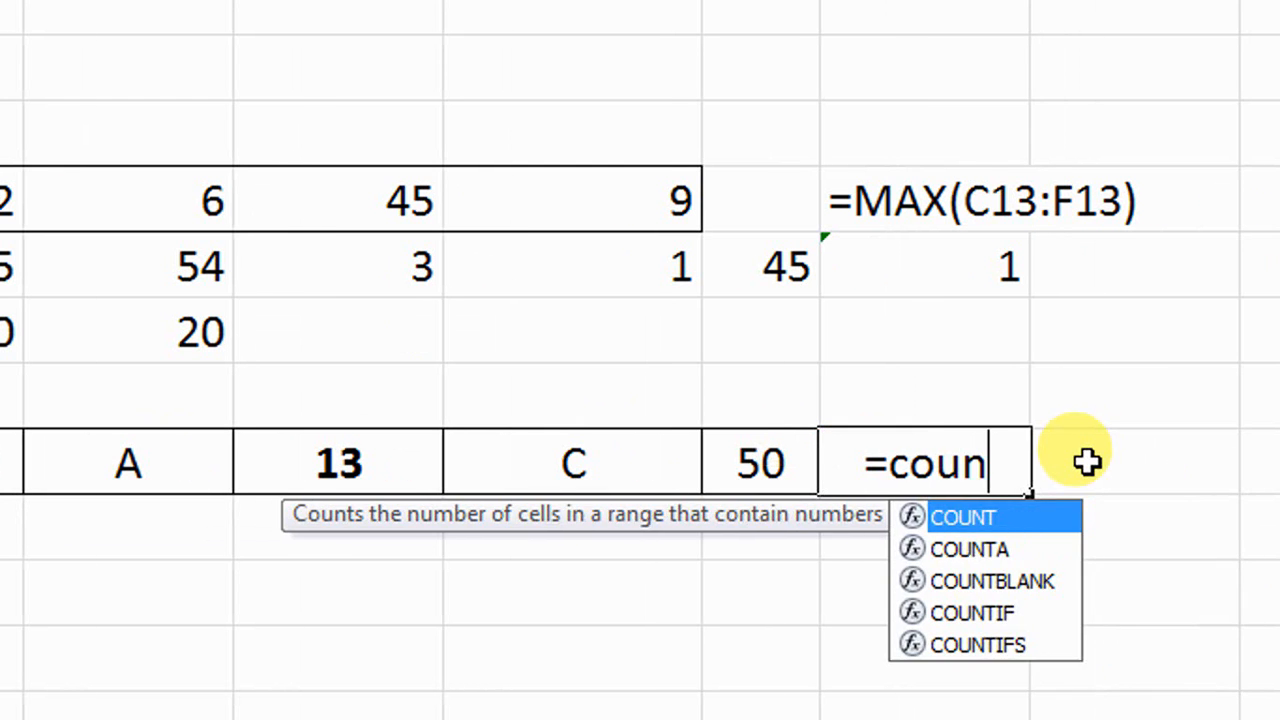
{"action": "key", "text": "Tab"}
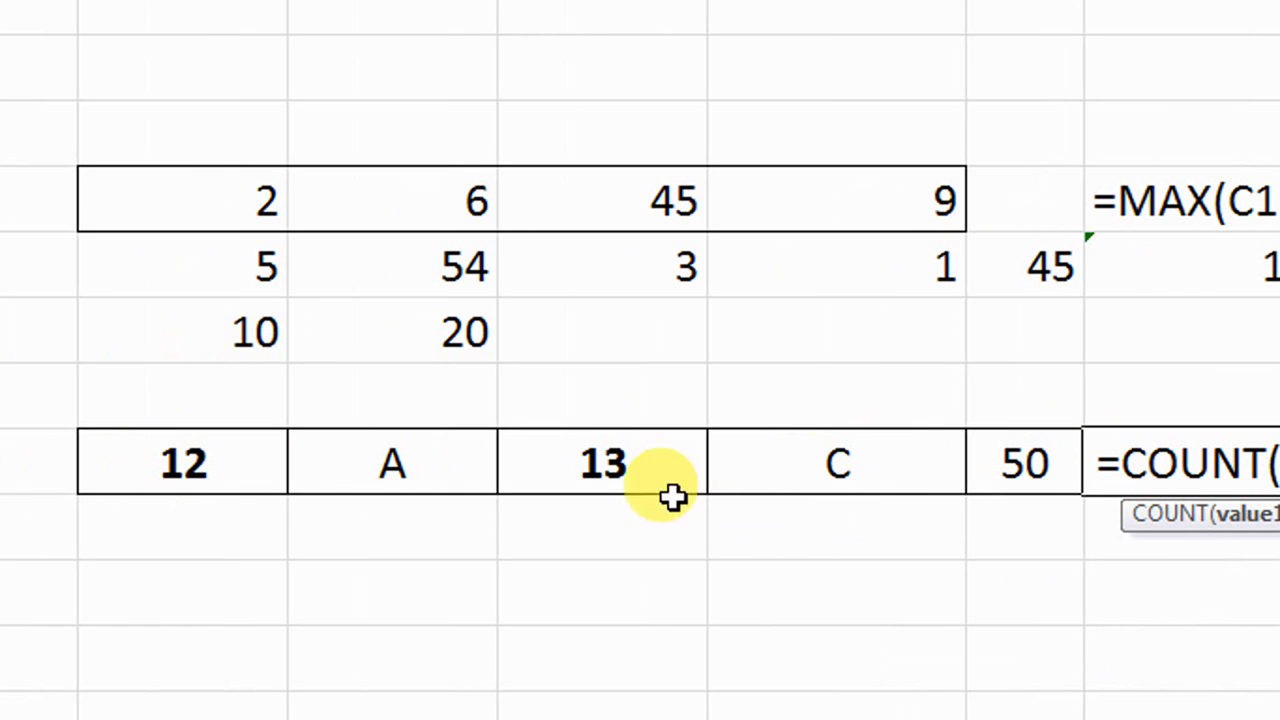
{"action": "left_click_drag", "start_coordinate": [255, 474], "coordinate": [930, 463]}
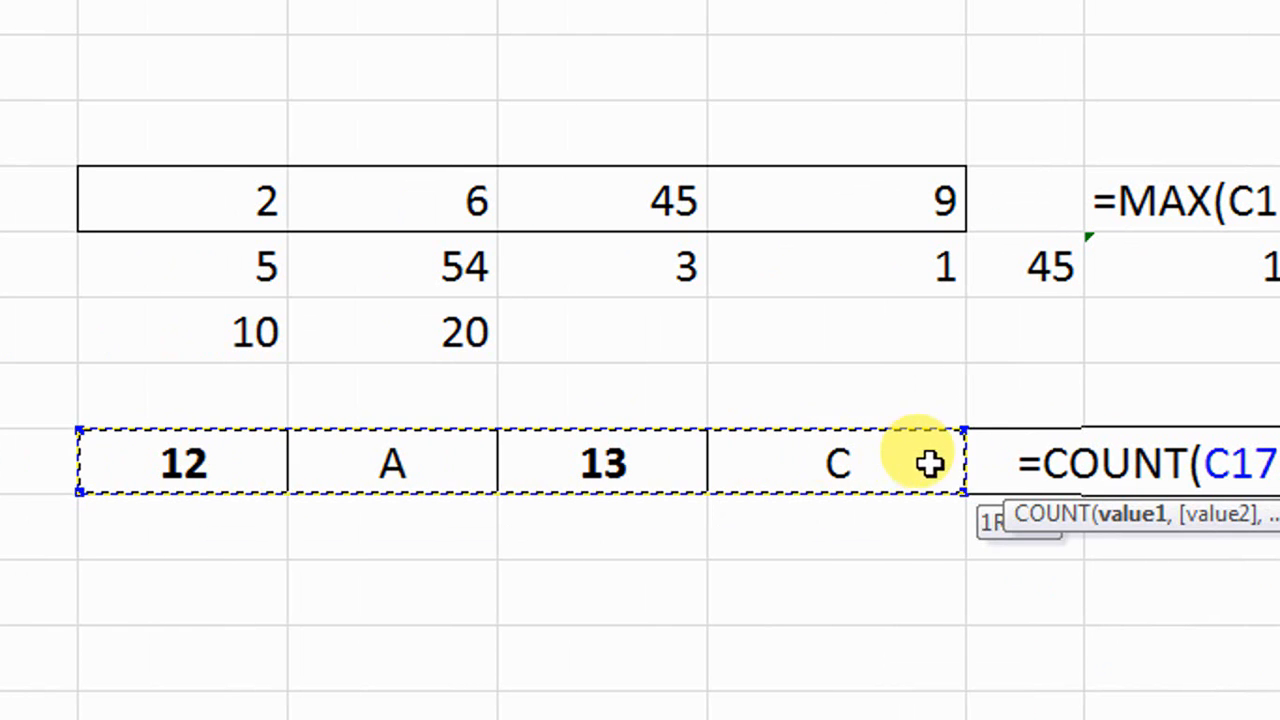
{"action": "key", "text": "Return"}
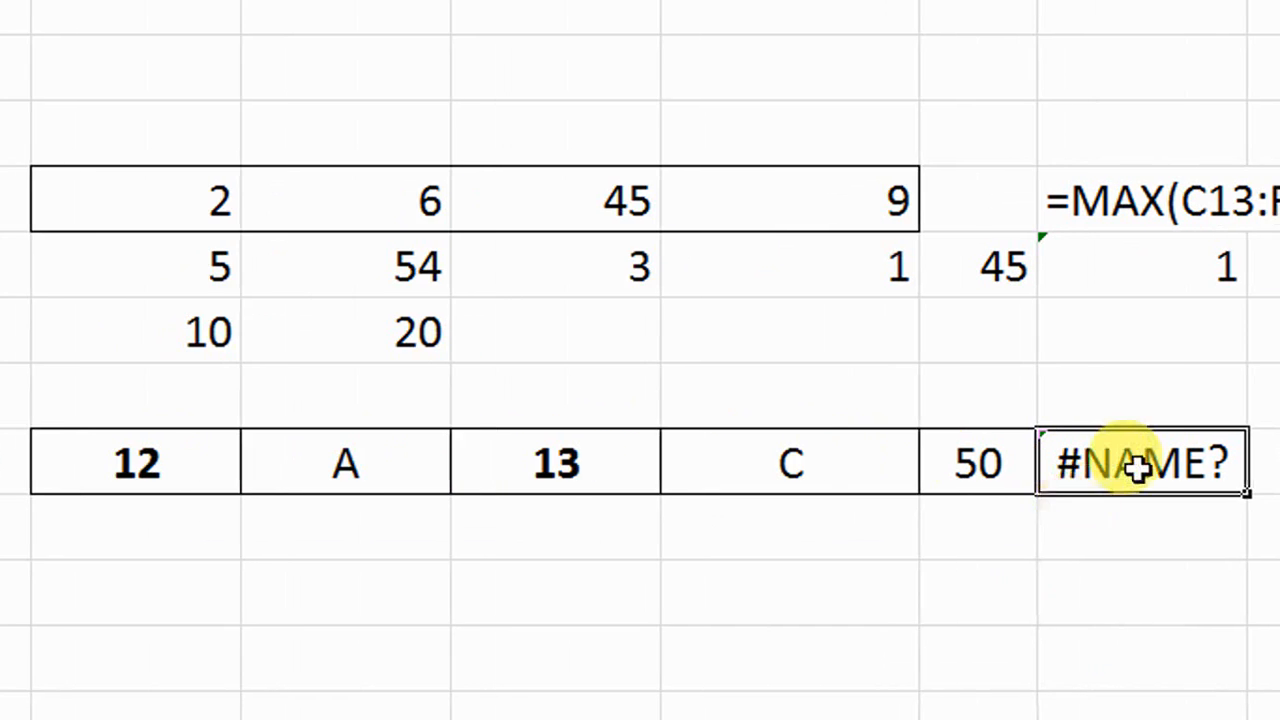
{"action": "key", "text": "Delete"}
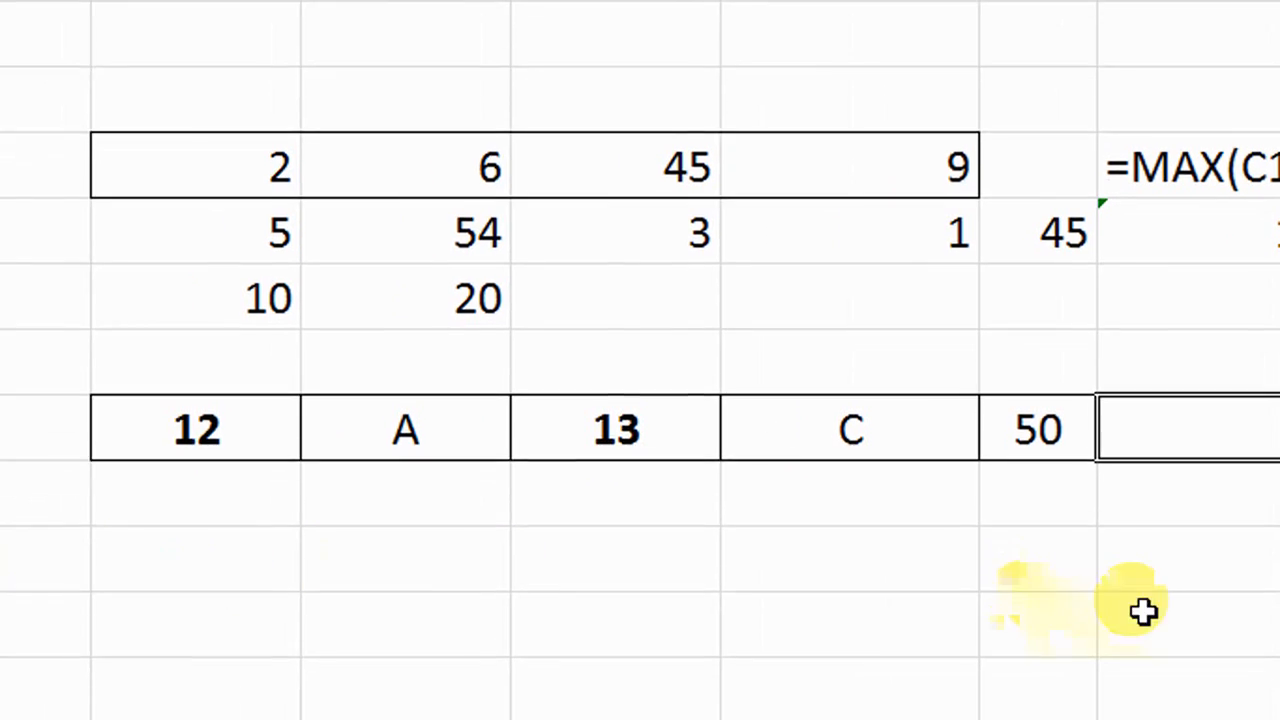
- Count the numeric cells in C17:G17 with a COUNT formula in cell E20
{"action": "left_click", "coordinate": [567, 619]}
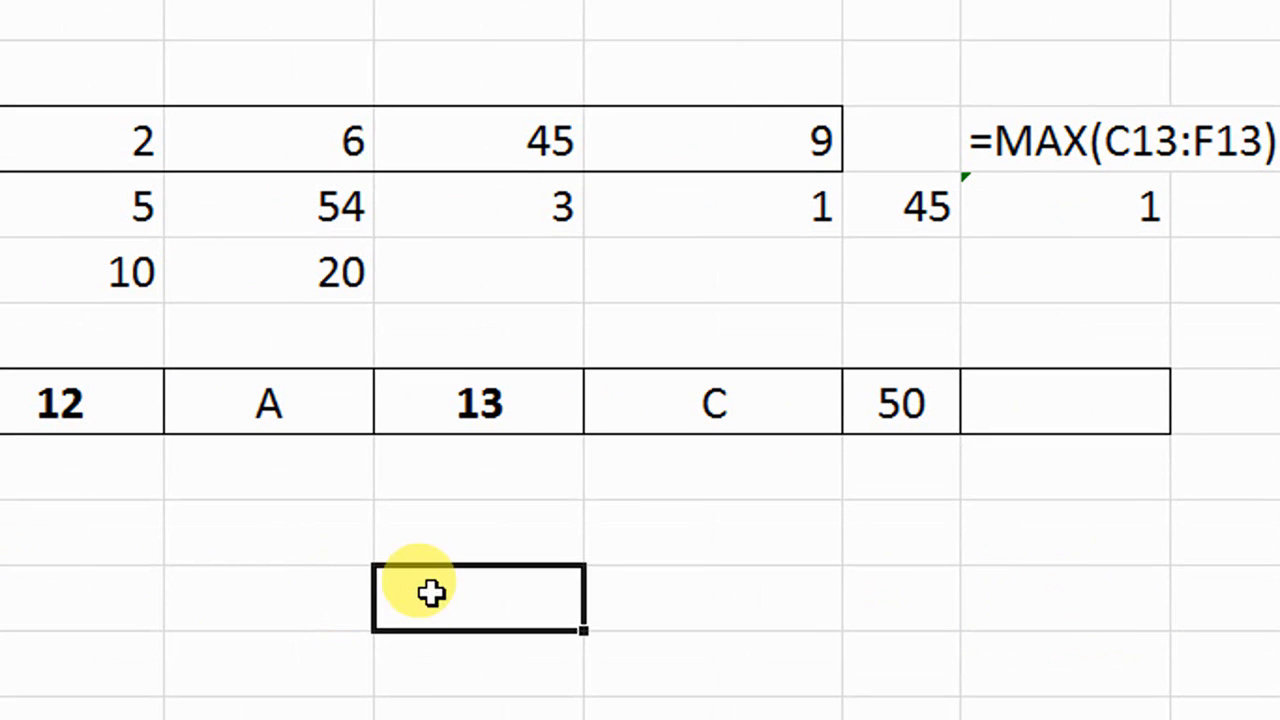
{"action": "type", "text": "=cou"}
{"action": "key", "text": "Tab"}
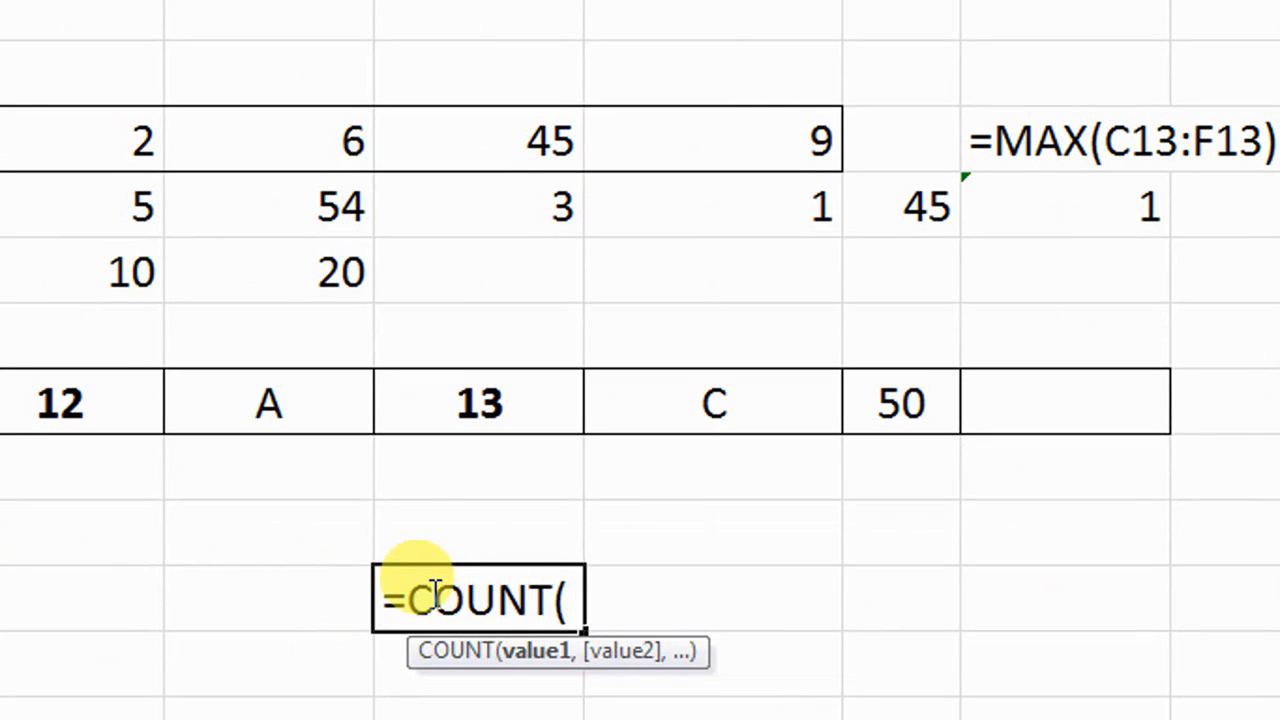
{"action": "left_click_drag", "start_coordinate": [100, 415], "coordinate": [786, 395]}
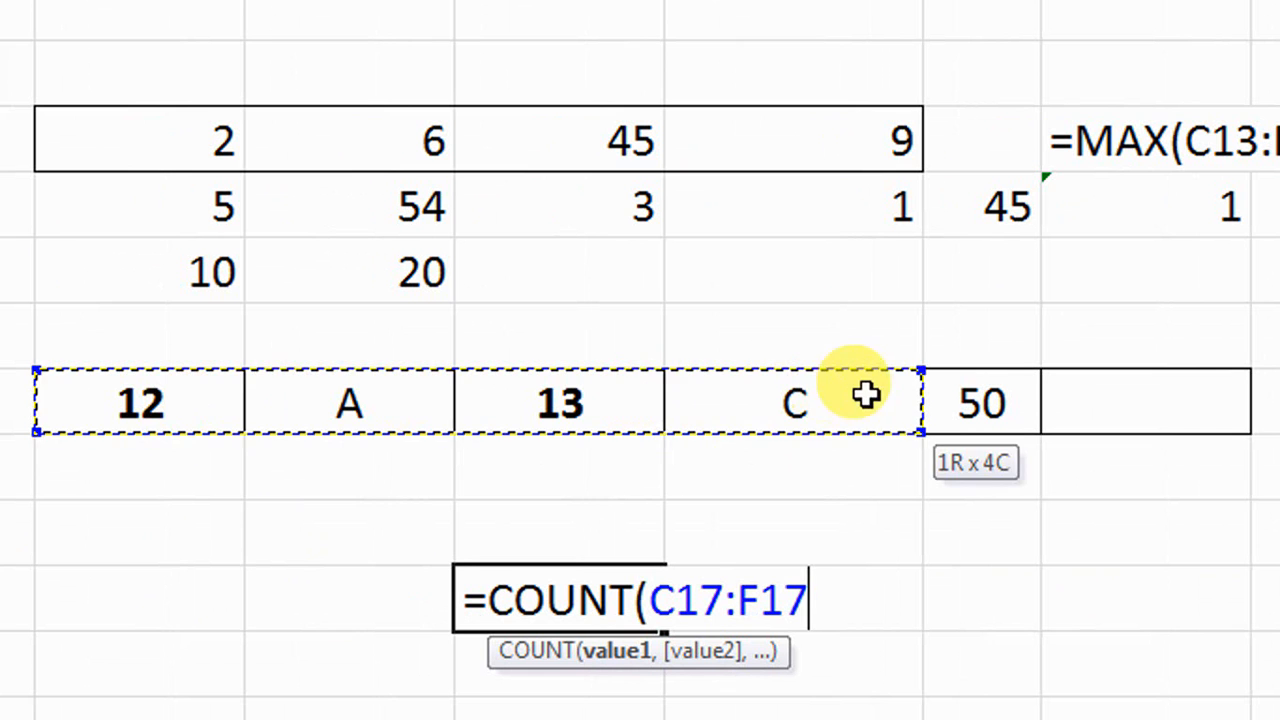
{"action": "left_click_drag", "start_coordinate": [866, 395], "coordinate": [950, 400]}
{"action": "type", "text": ")"}
{"action": "key", "text": "Return"}
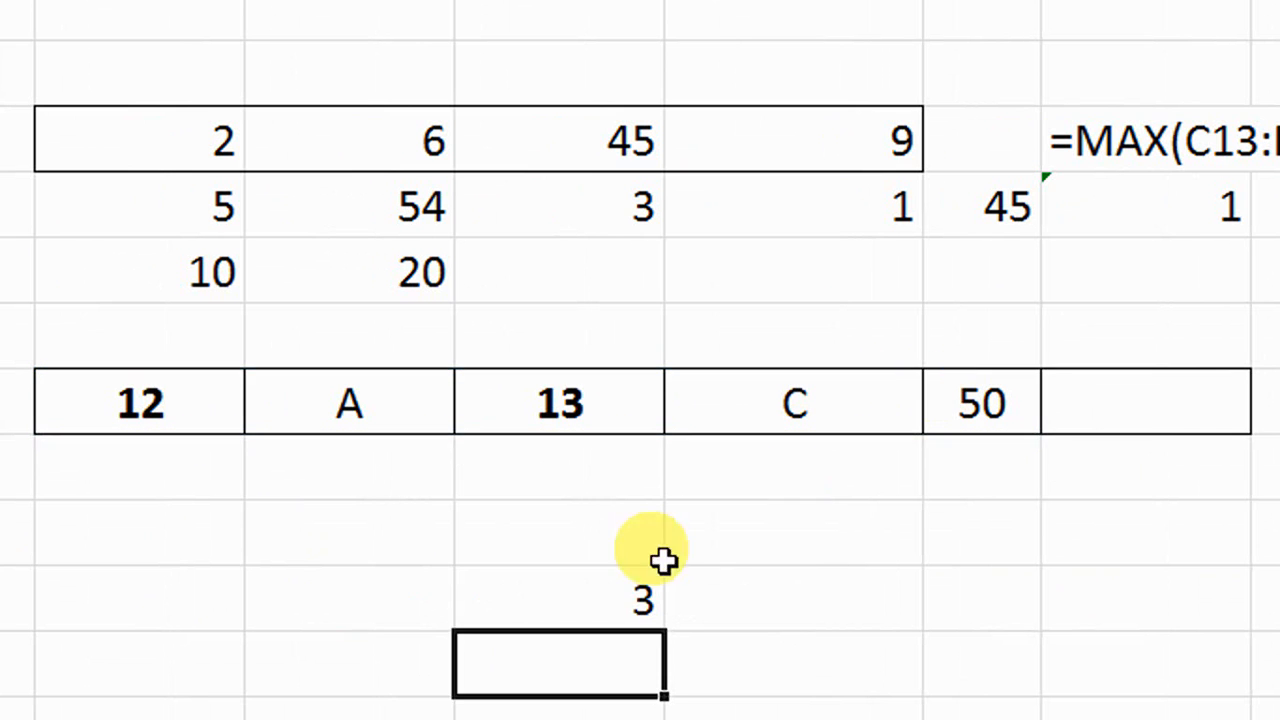
{"action": "left_click", "coordinate": [631, 591]}
- Replace the letter A in cell D17 with 0 and check the COUNT formula in E20
{"action": "left_click", "coordinate": [375, 430]}
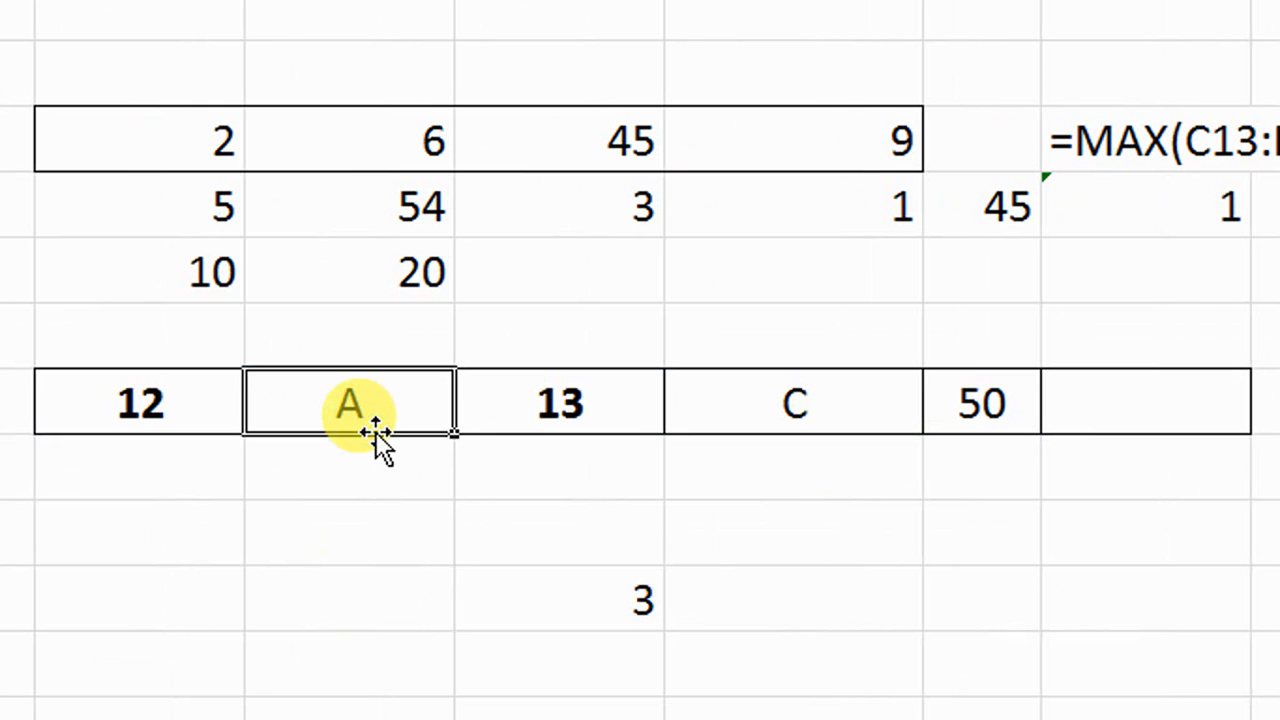
{"action": "type", "text": "0"}
{"action": "left_click", "coordinate": [543, 534]}
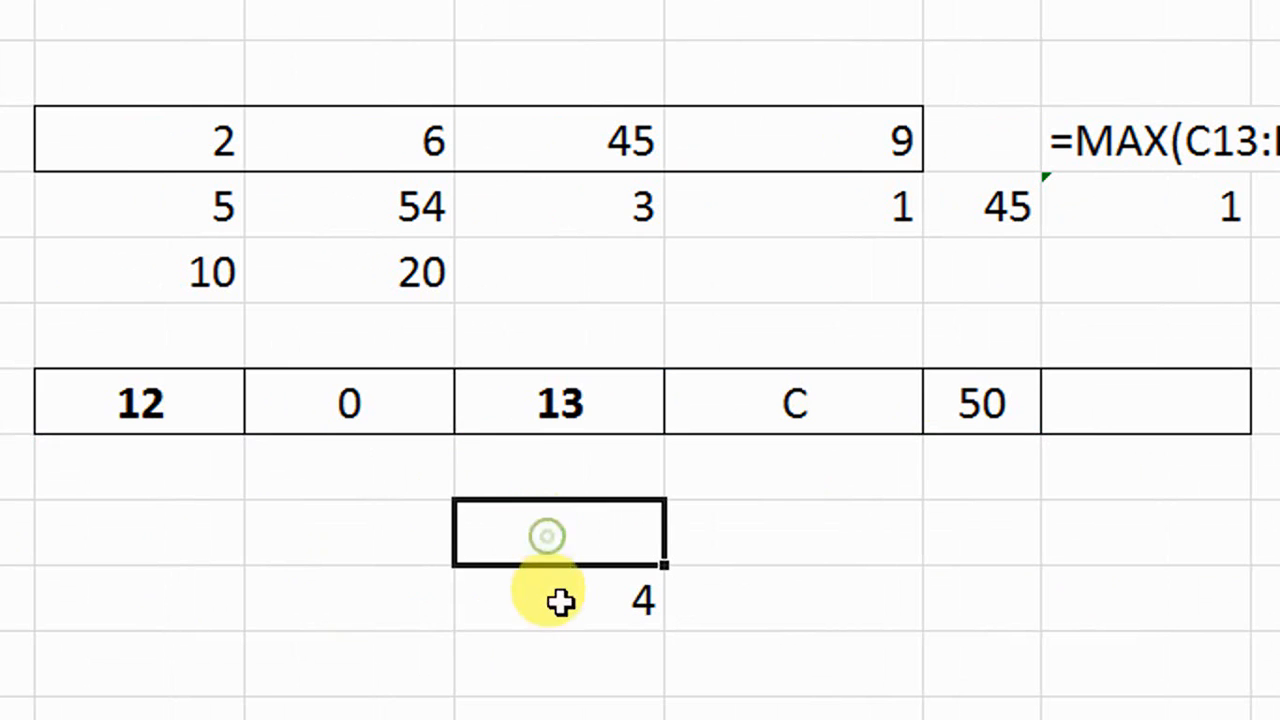
{"action": "left_click", "coordinate": [557, 601]}
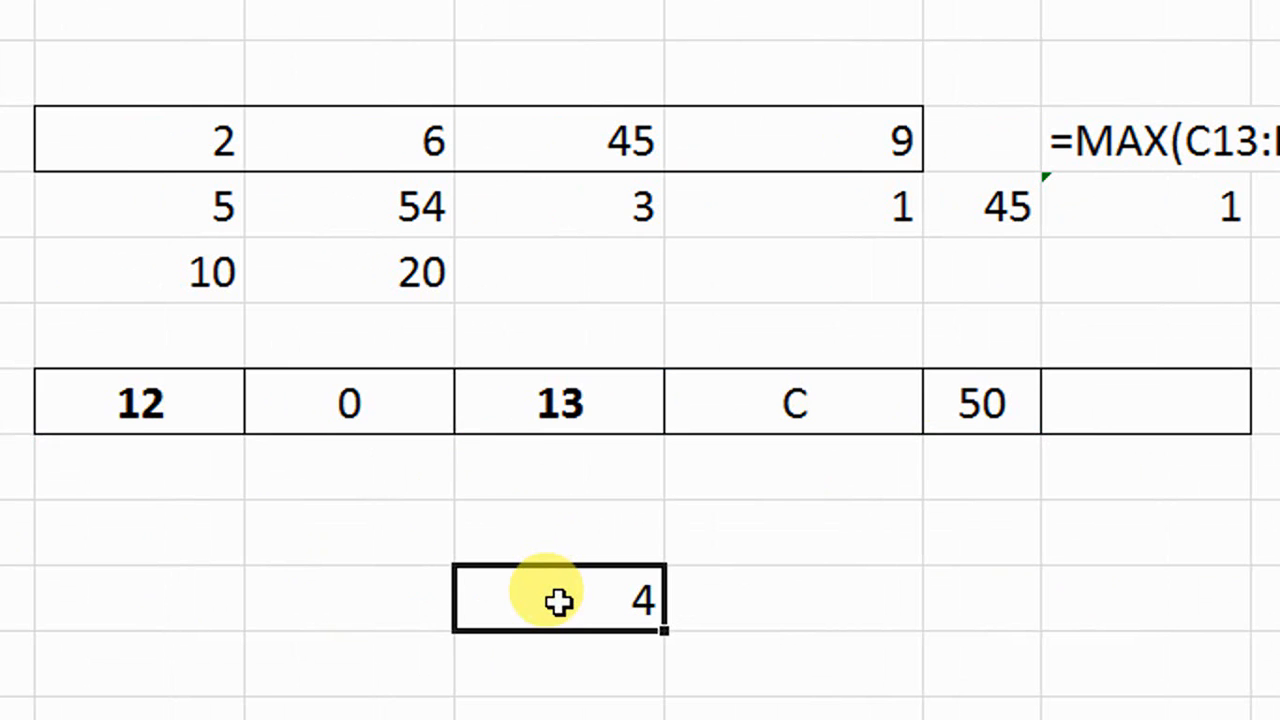
- Set cell D17 to 10 and replace the letter C in cell F17 with 12
{"action": "left_click", "coordinate": [326, 408]}
{"action": "type", "text": "10"}
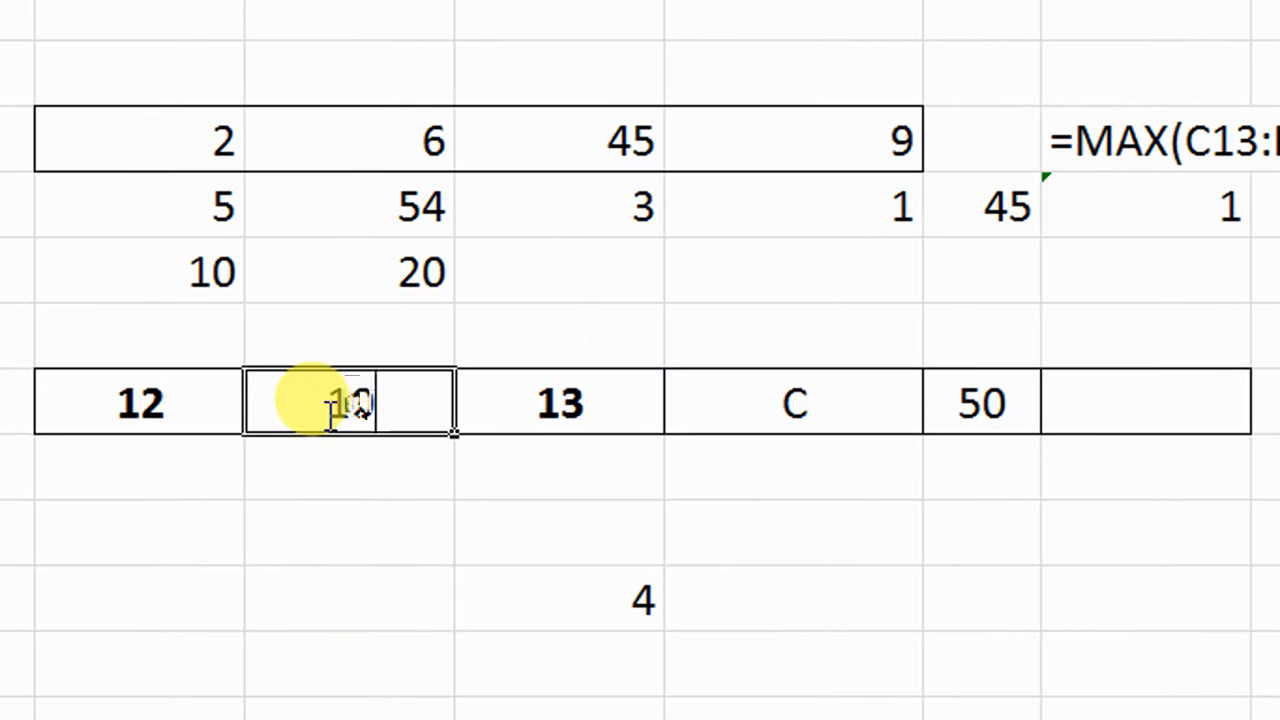
{"action": "left_click", "coordinate": [700, 376]}
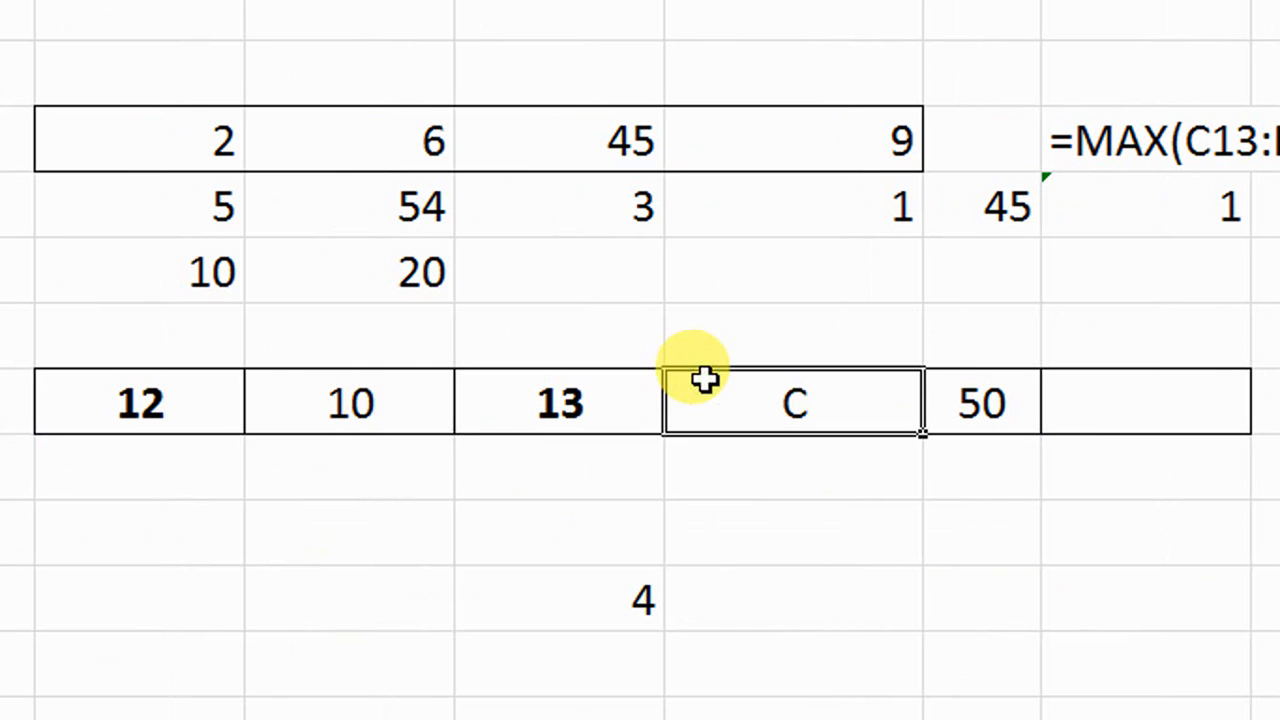
{"action": "type", "text": "12"}
{"action": "left_click", "coordinate": [737, 443]}
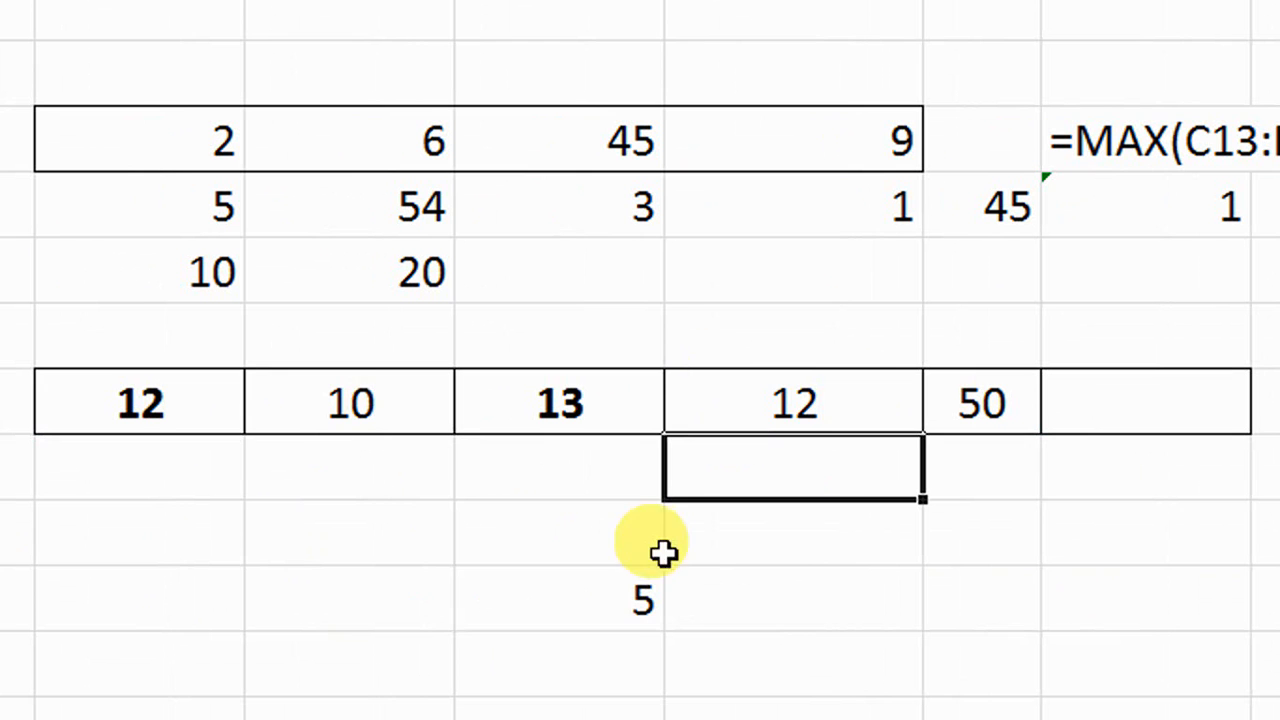
{"action": "left_click", "coordinate": [594, 597]}
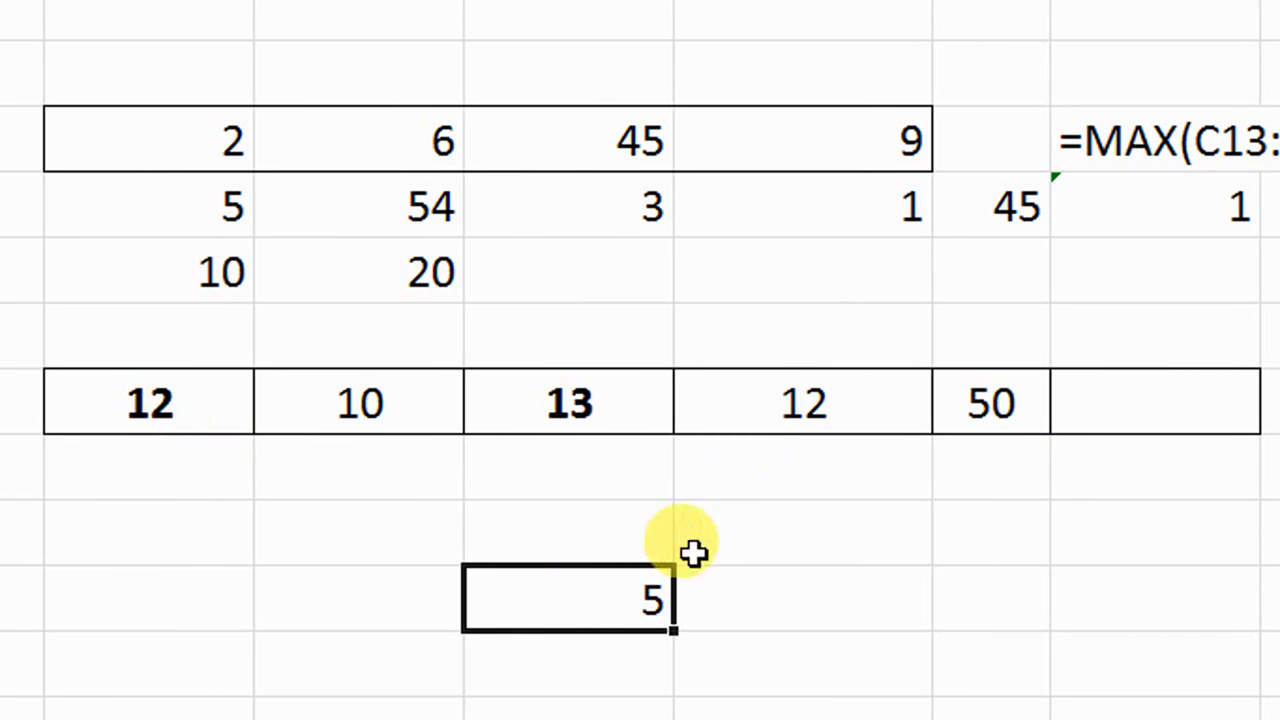
- Inspect which cell range the COUNT formula in E20 refers to, without changing it
{"action": "double_click", "coordinate": [600, 597]}
{"action": "left_click", "coordinate": [480, 600]}
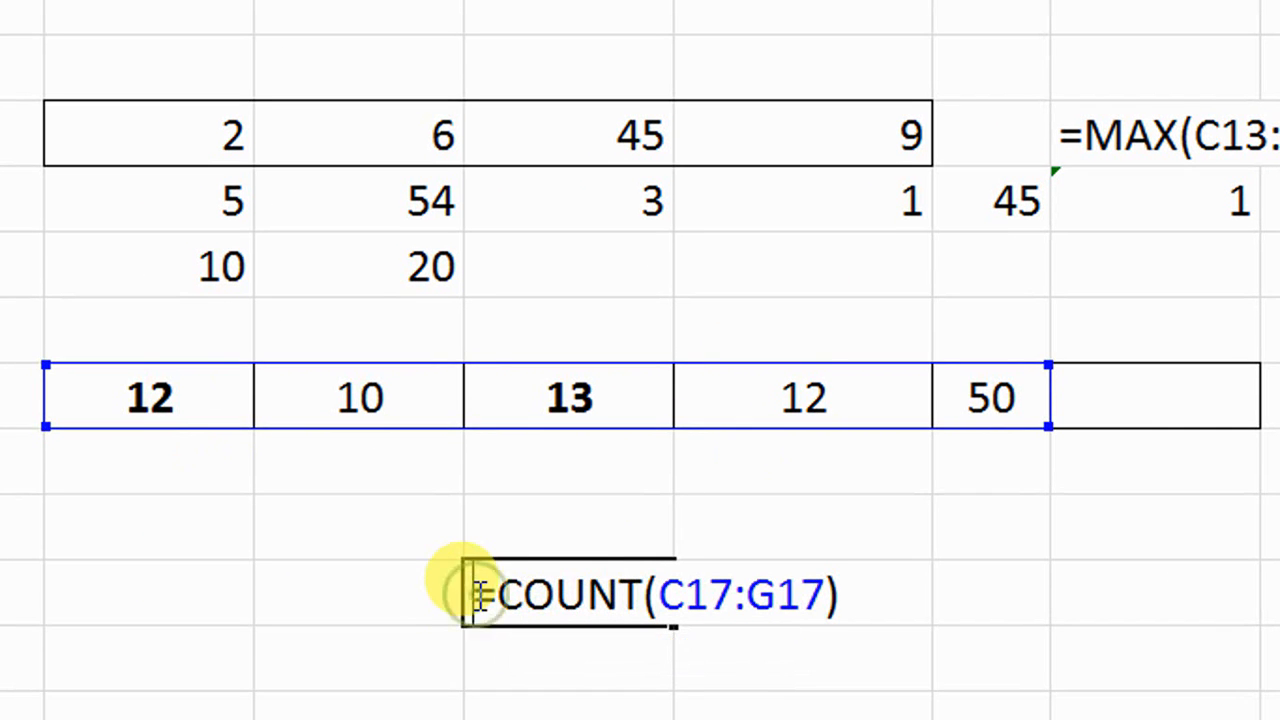
{"action": "key", "text": "Escape"}
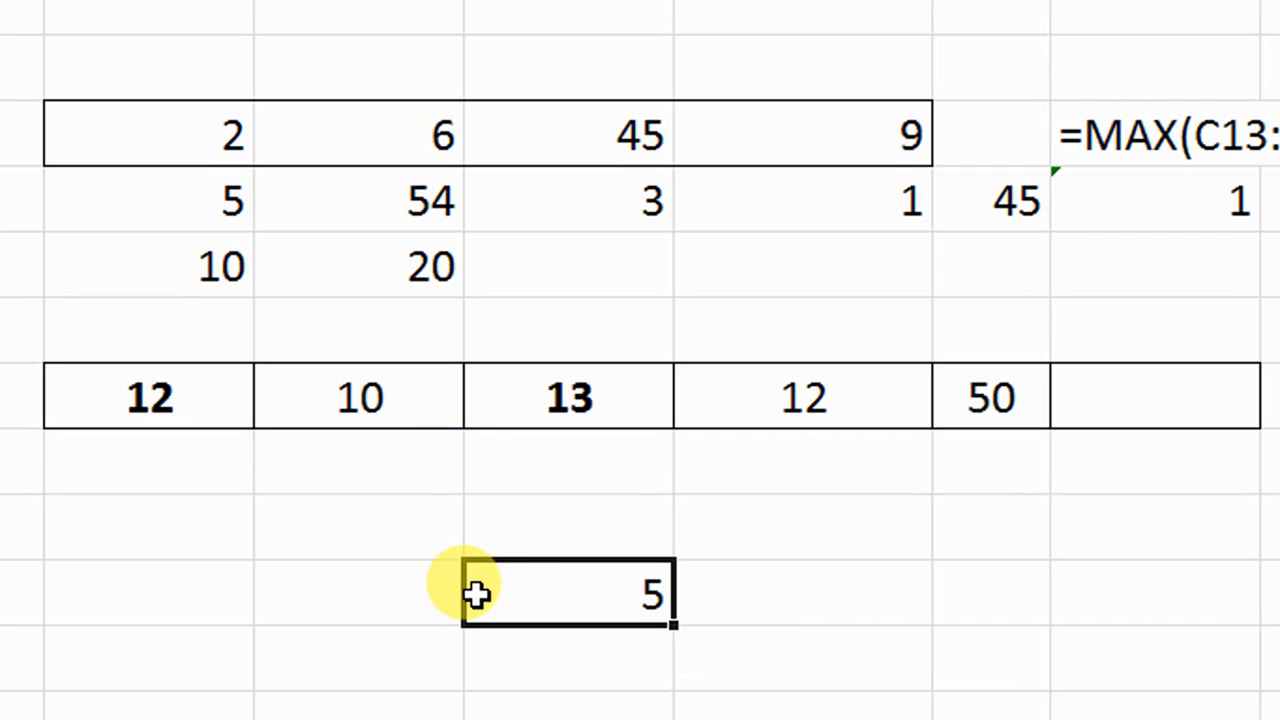
- Clear the contents of cells D17, E17 and F17
{"action": "left_click", "coordinate": [389, 408]}
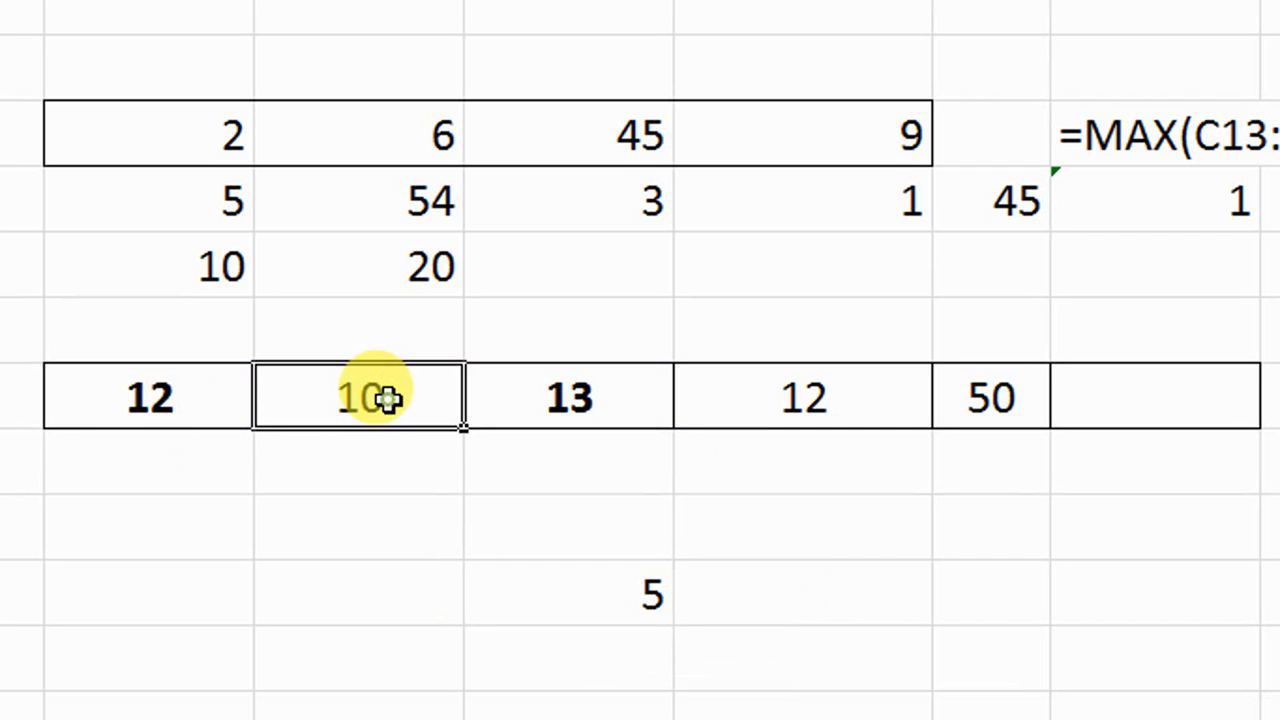
{"action": "key", "text": "Delete"}
{"action": "left_click", "coordinate": [540, 390]}
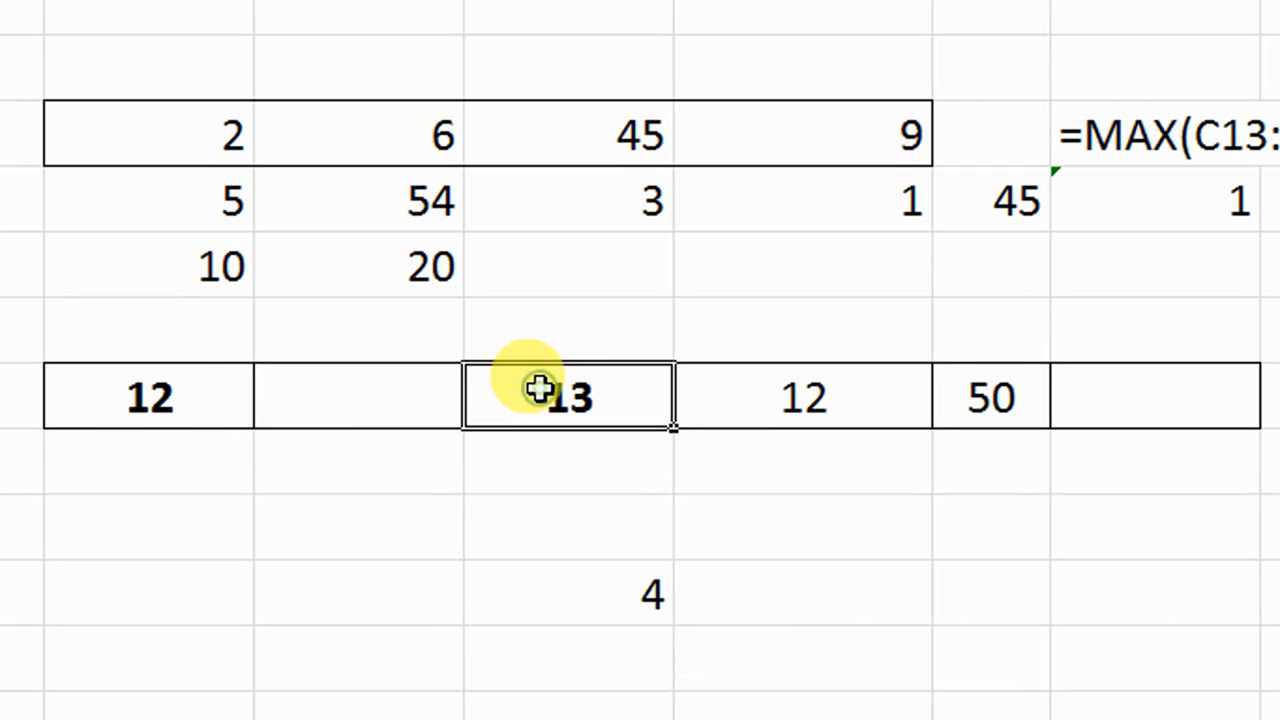
{"action": "key", "text": "Delete"}
{"action": "left_click", "coordinate": [795, 367]}
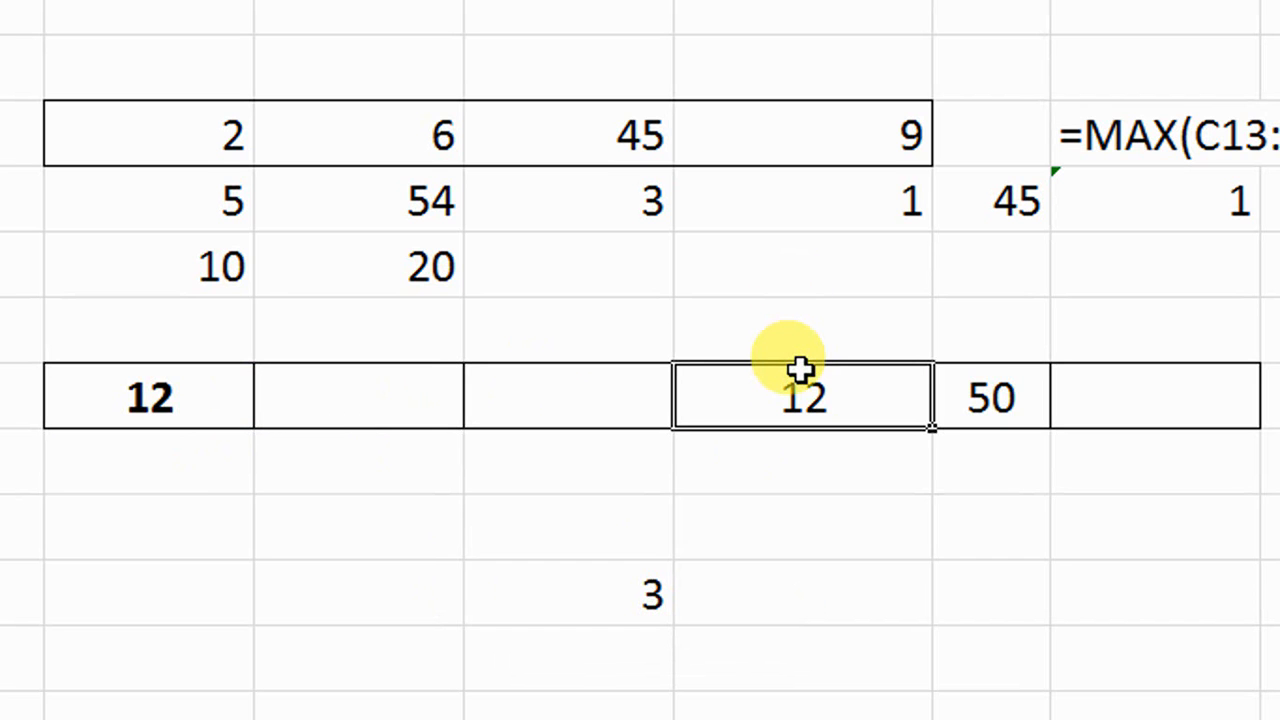
{"action": "key", "text": "Delete"}
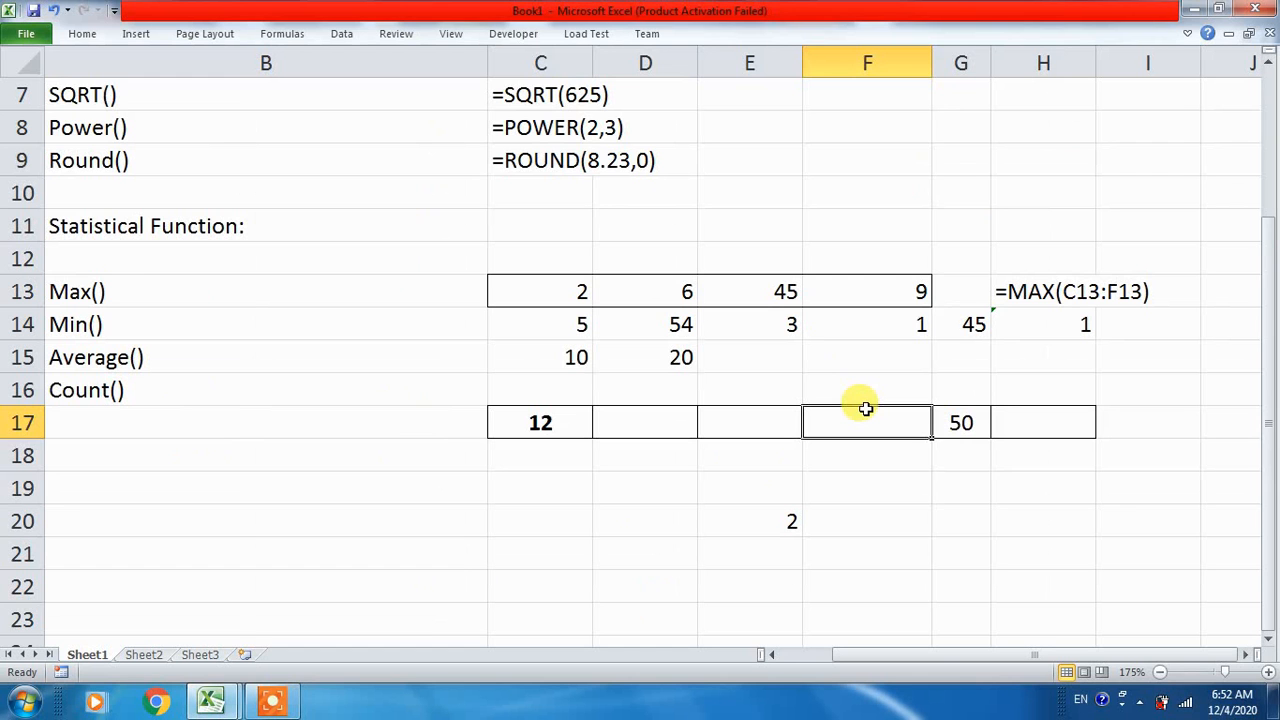
- Enter the section heading "Text Function" without parentheses in cell B19
{"action": "scroll", "coordinate": [320, 400], "scroll_direction": "down", "scroll_amount": 1}
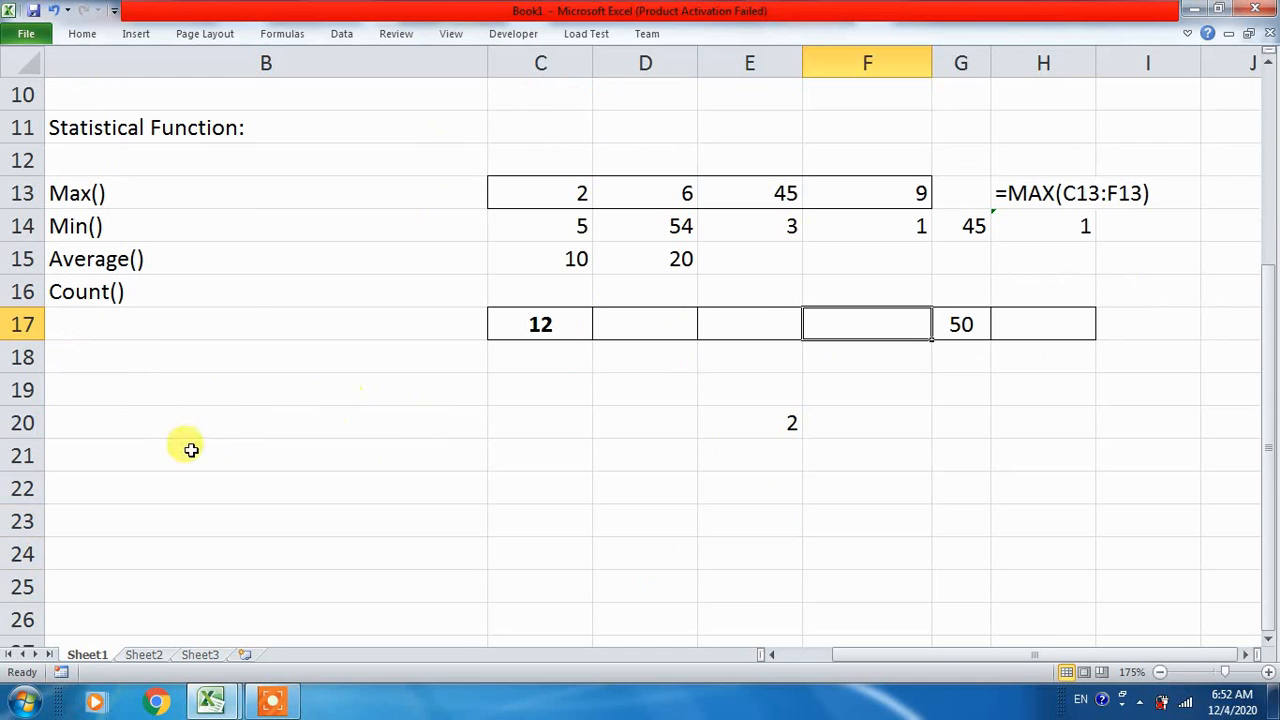
{"action": "left_click", "coordinate": [121, 403]}
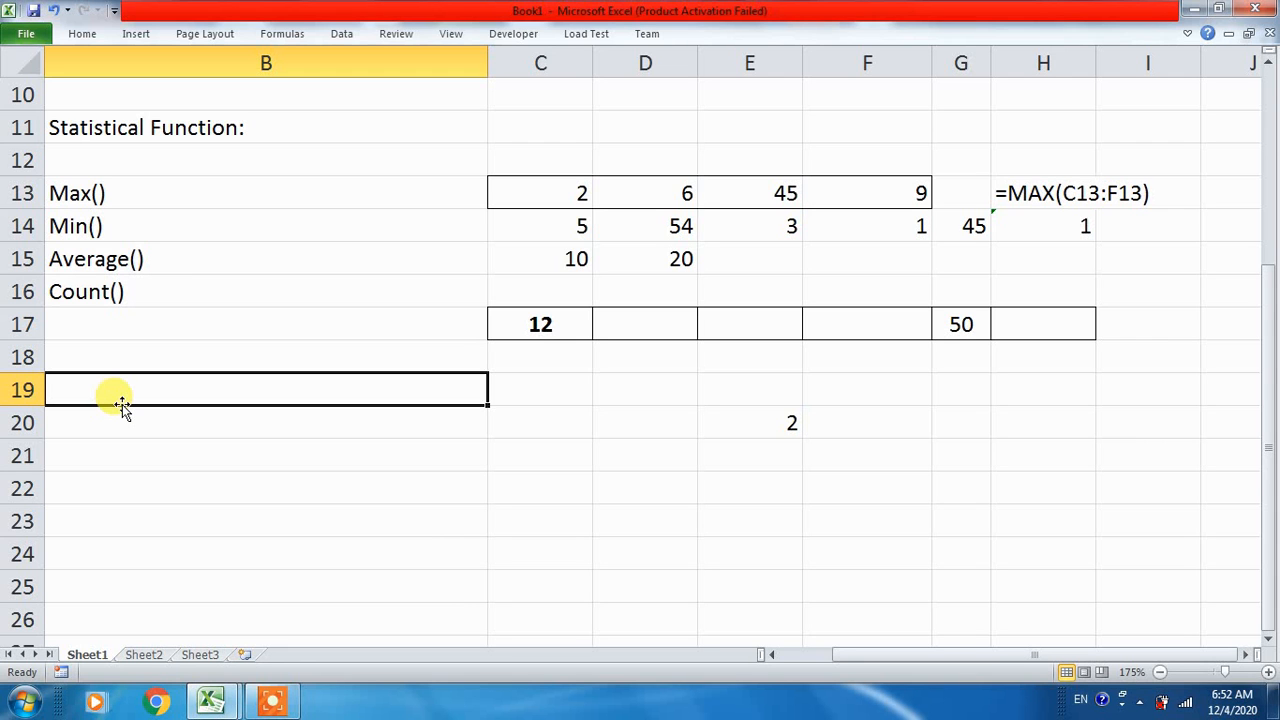
{"action": "type", "text": "Text Function("}
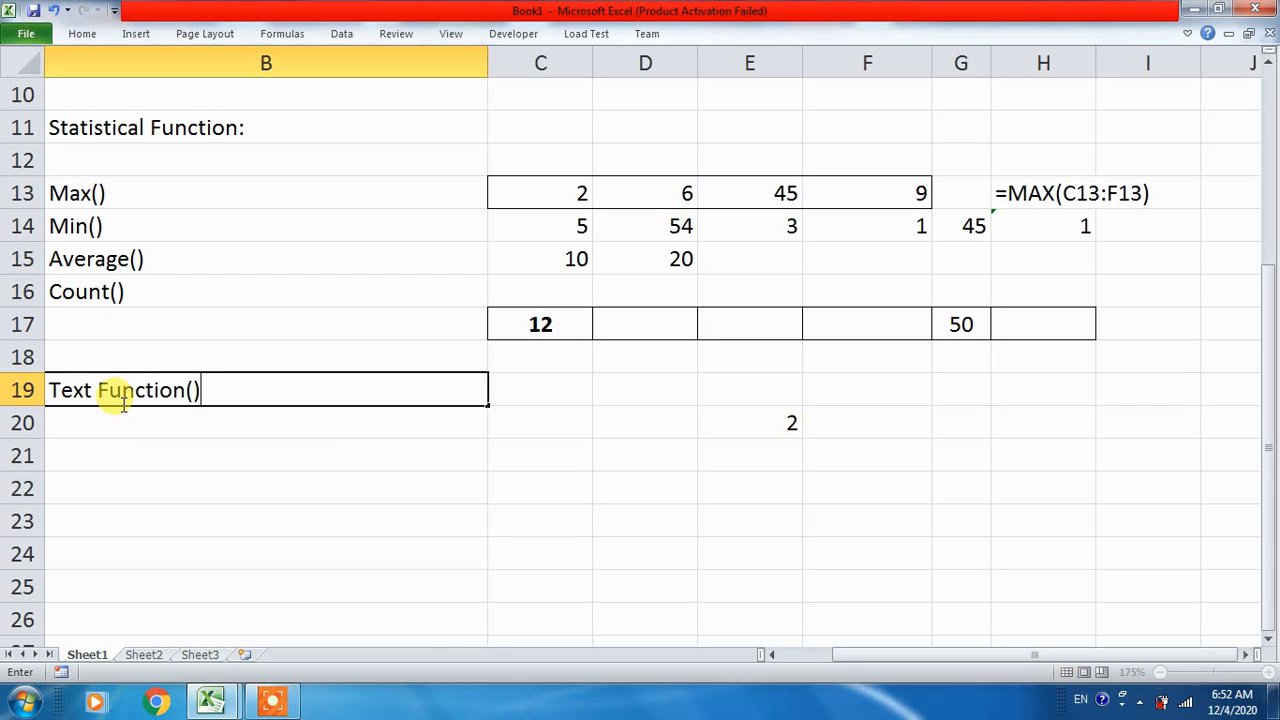
{"action": "key", "text": "Return"}
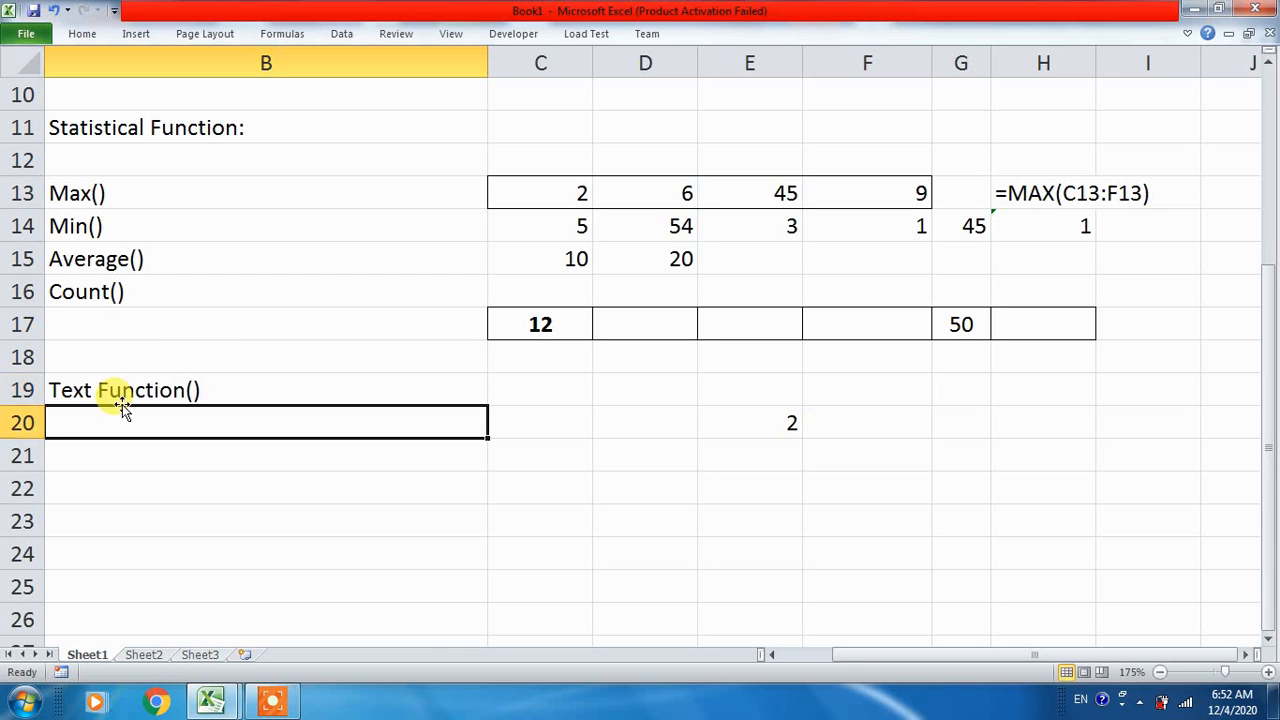
{"action": "key", "text": "Up"}
{"action": "key", "text": "F2"}
{"action": "key", "text": "BackSpace"}
{"action": "key", "text": "BackSpace"}
{"action": "key", "text": "Return"}
{"action": "key", "text": "Down"}
{"action": "key", "text": "Right"}
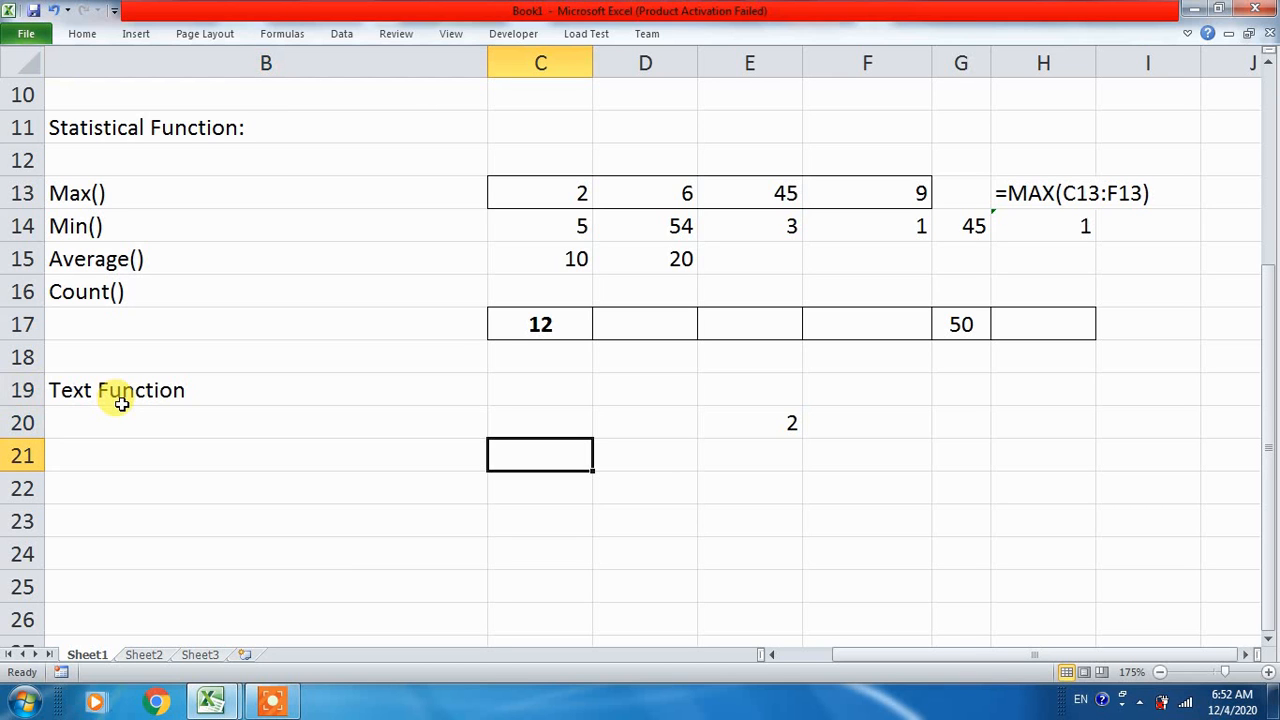
{"action": "type", "text": "CPCT "}
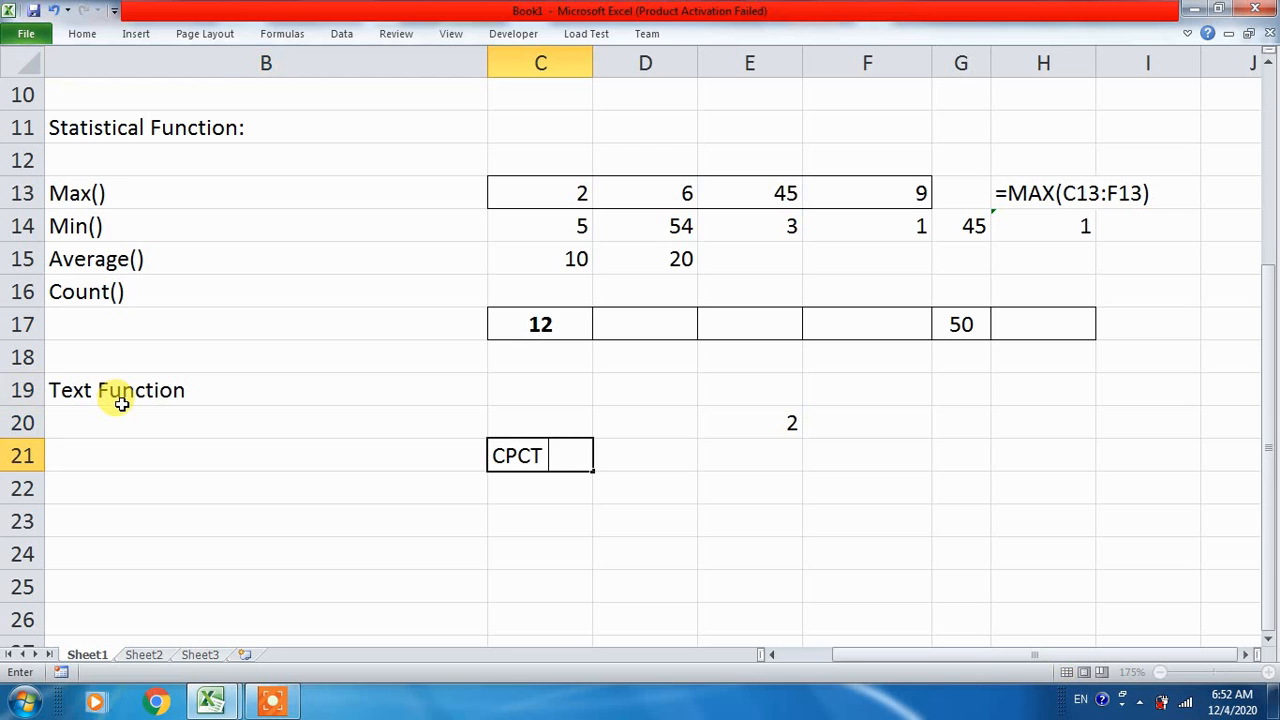
{"action": "type", "text": "PRact"}
{"action": "key", "text": "BackSpace"}
{"action": "key", "text": "BackSpace"}
{"action": "key", "text": "BackSpace"}
{"action": "key", "text": "BackSpace"}
{"action": "key", "text": "BackSpace"}
{"action": "key", "text": "BackSpace"}
{"action": "key", "text": "BackSpace"}
{"action": "key", "text": "BackSpace"}
{"action": "key", "text": "BackSpace"}
{"action": "key", "text": "BackSpace"}
- Enter the sample text "cpct practice set" in cell C21 and fit the width of column C to it
{"action": "type", "text": "cpct practice set"}
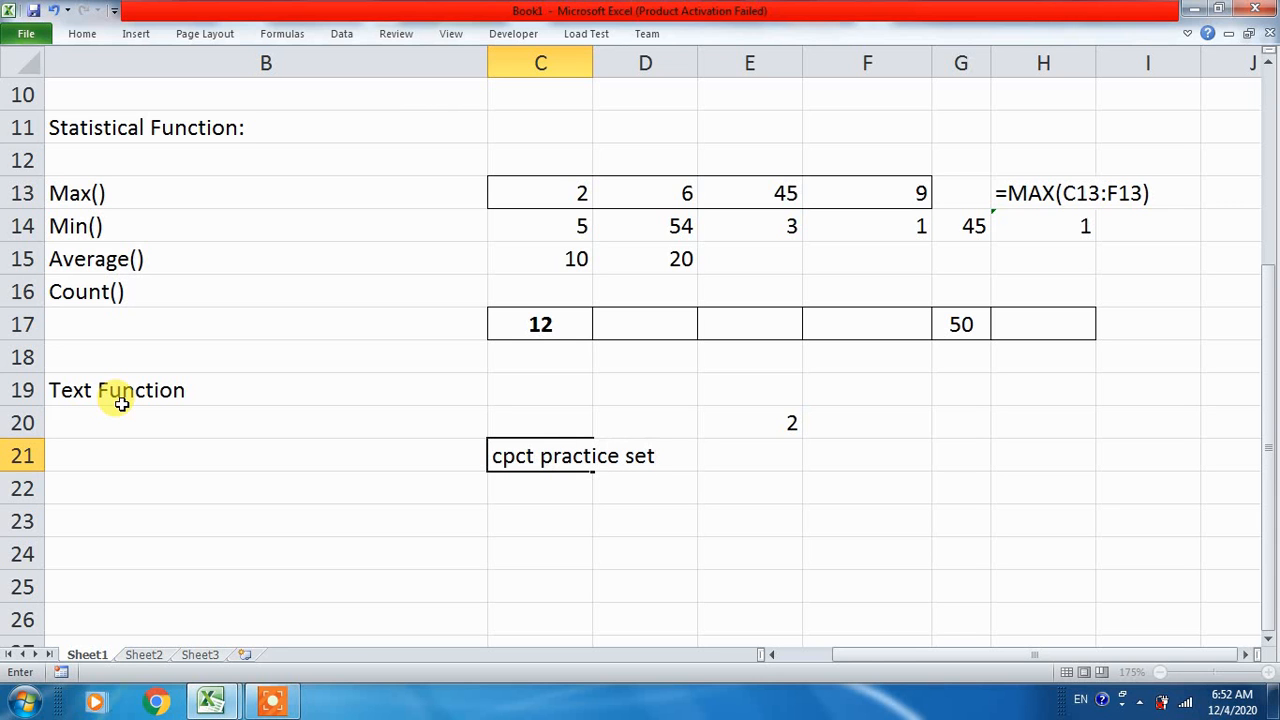
{"action": "key", "text": "Return"}
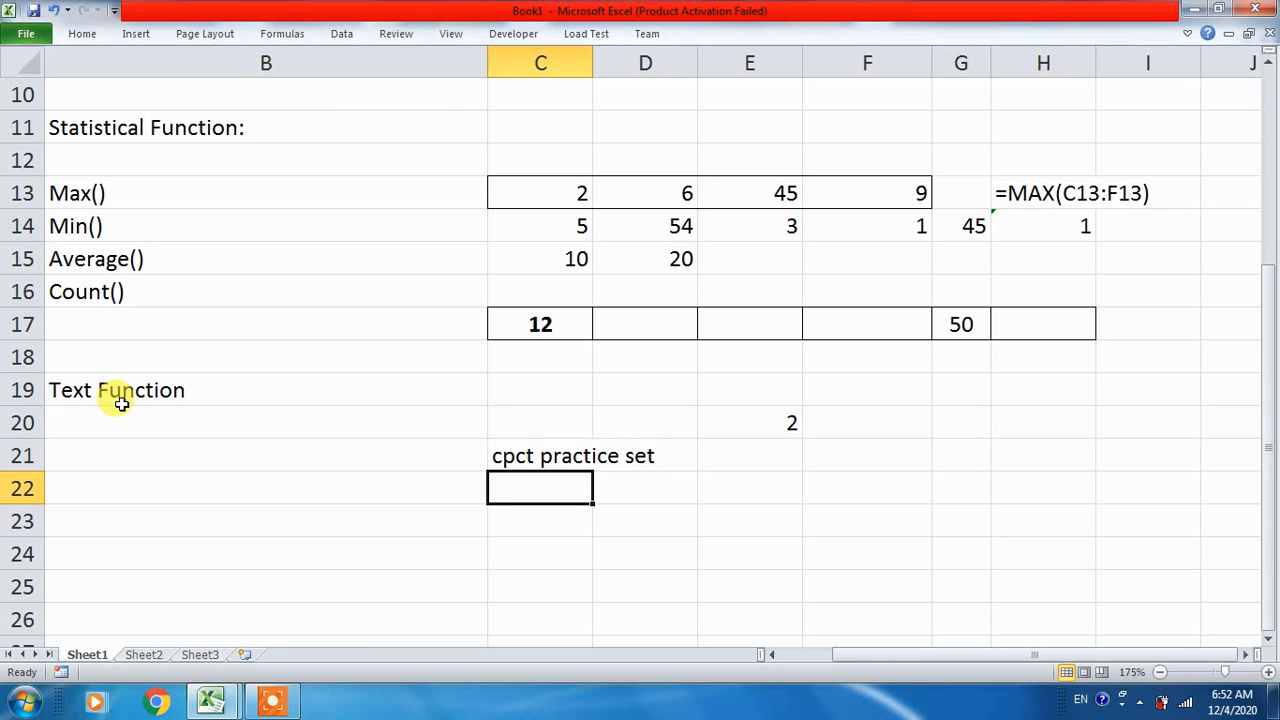
{"action": "double_click", "coordinate": [592, 63]}
{"action": "left_click", "coordinate": [718, 453]}
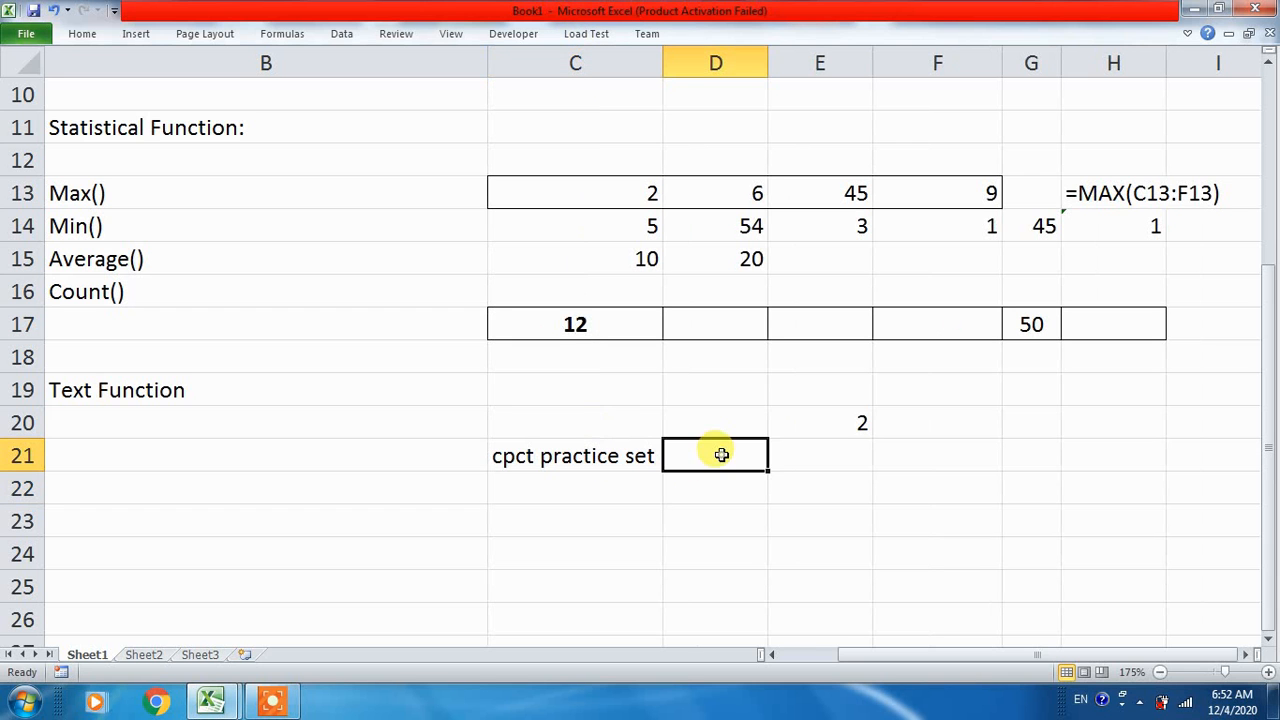
{"action": "left_click", "coordinate": [530, 453]}
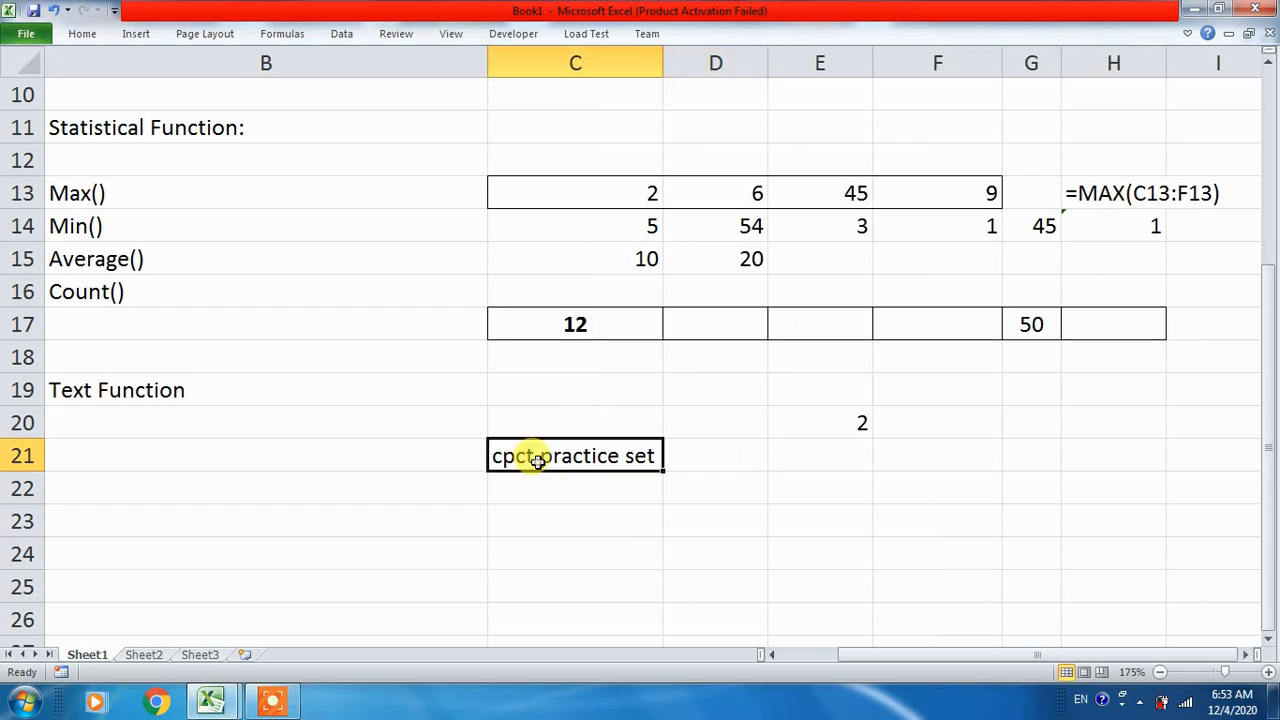
{"action": "left_click", "coordinate": [552, 530]}
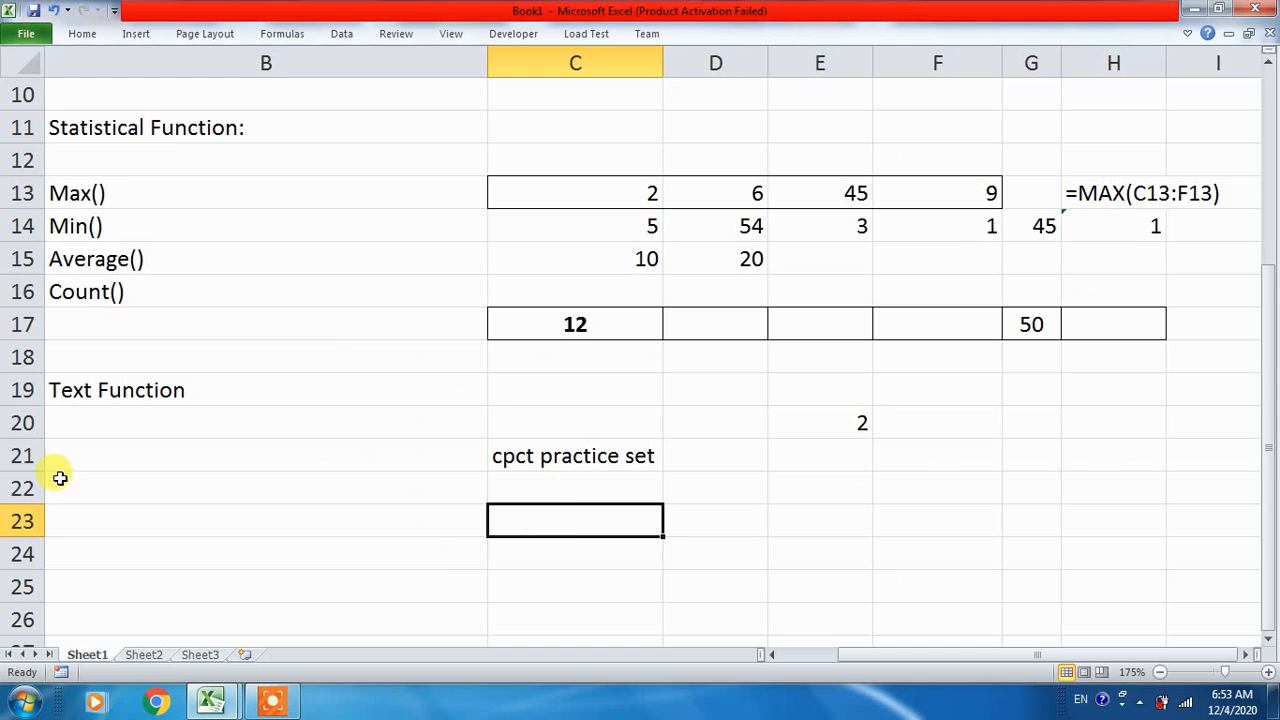
- Enter the function label "1. Upper()" in cell B20 under the Text Function heading
{"action": "left_click", "coordinate": [130, 425]}
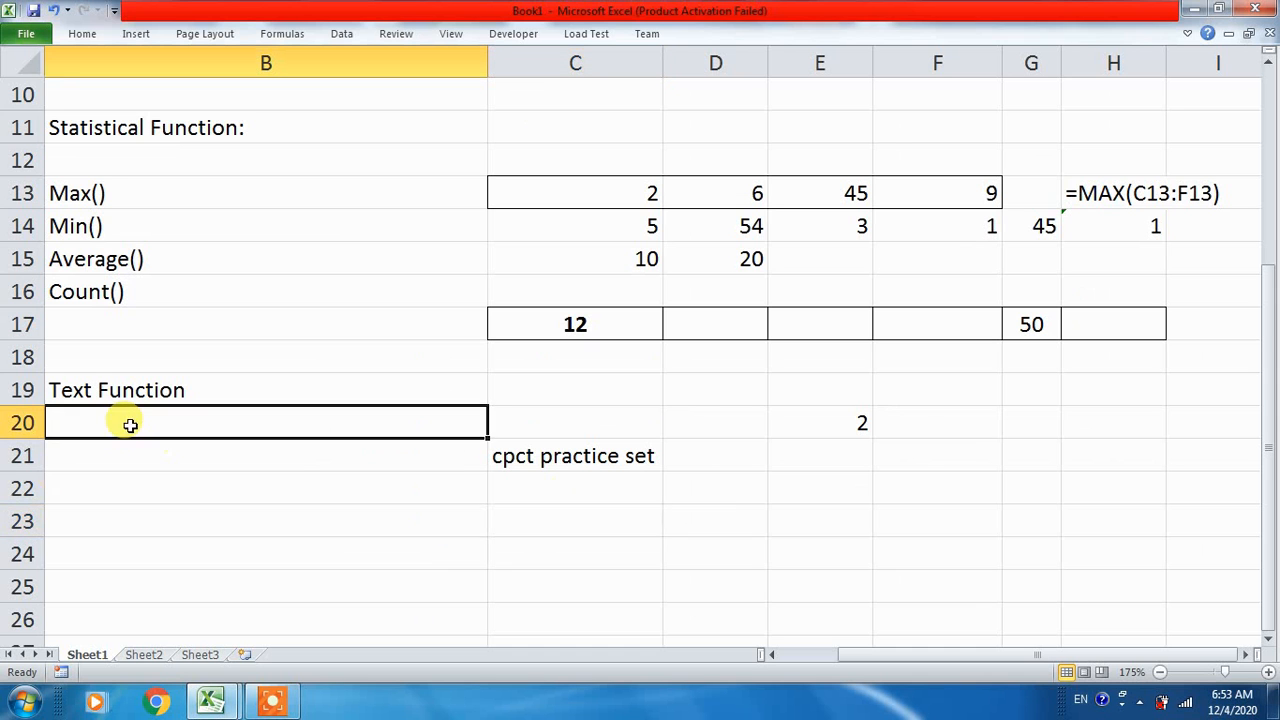
{"action": "type", "text": "1.  "}
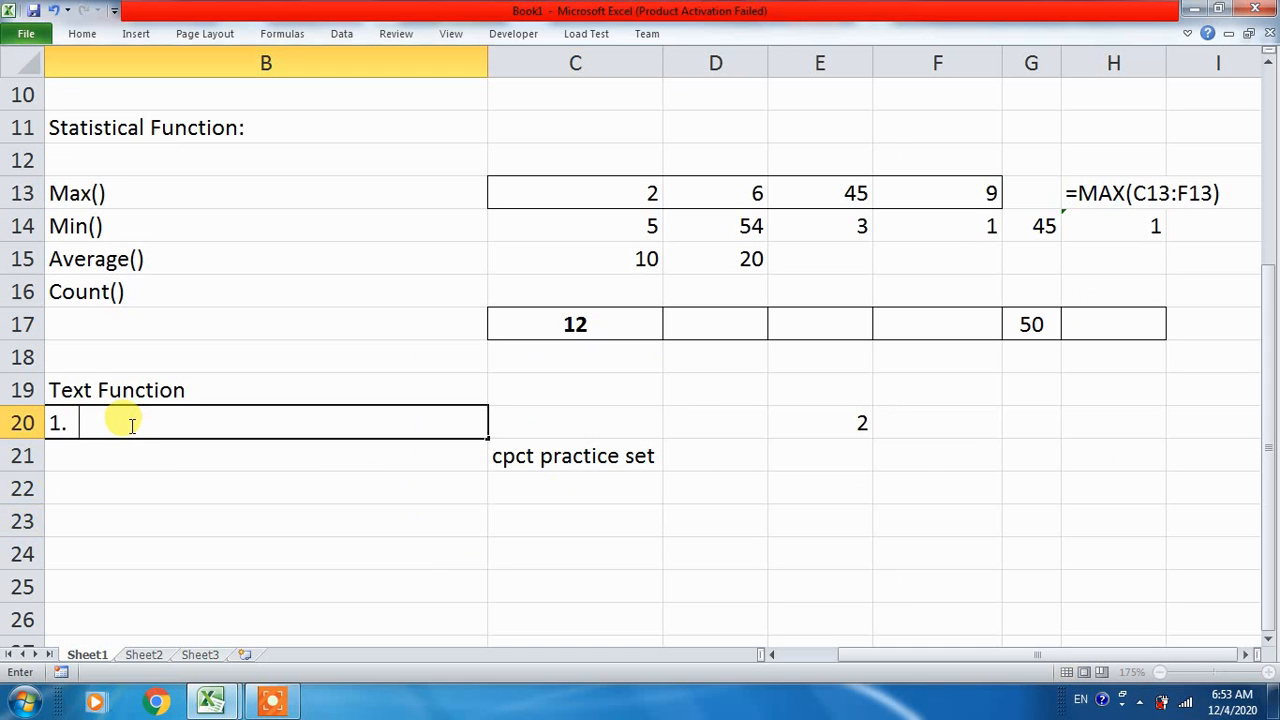
{"action": "type", "text": "Upper()"}
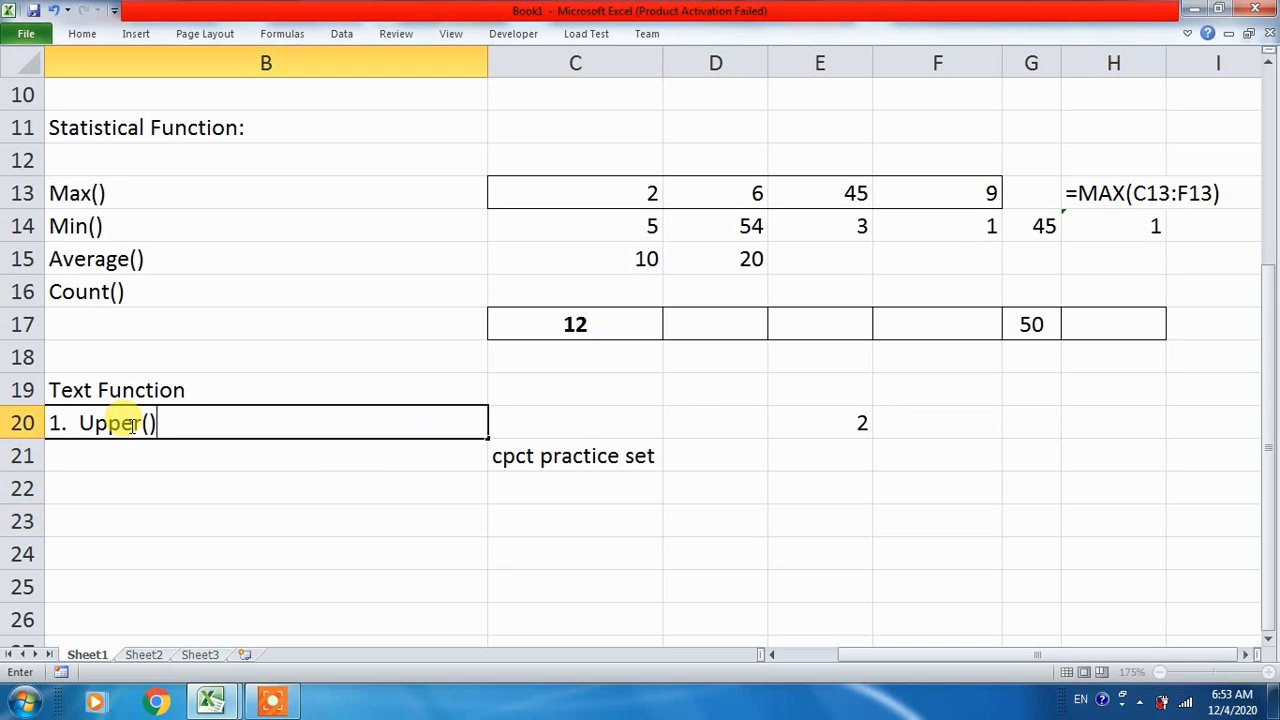
{"action": "key", "text": "Return"}
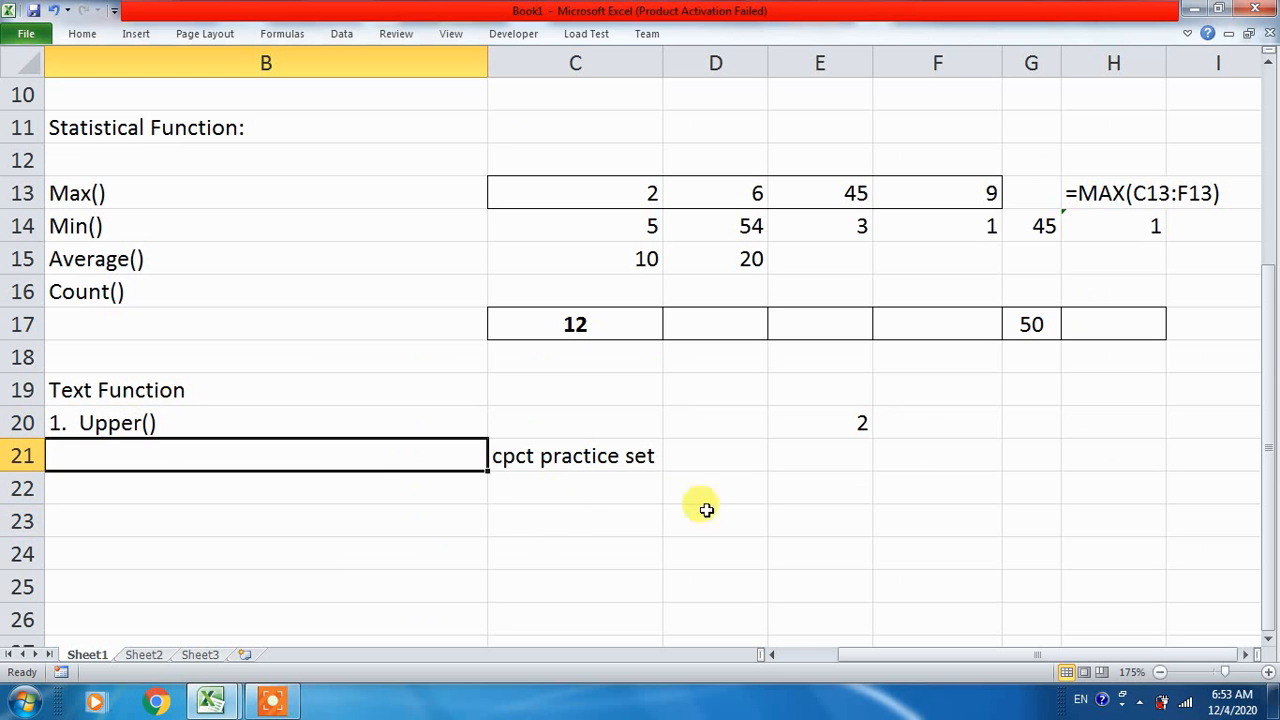
- Convert the sample text in C21 to capitals in cell C23 with the formula =UPPER(C21)
{"action": "left_click", "coordinate": [569, 521]}
{"action": "type", "text": "="}
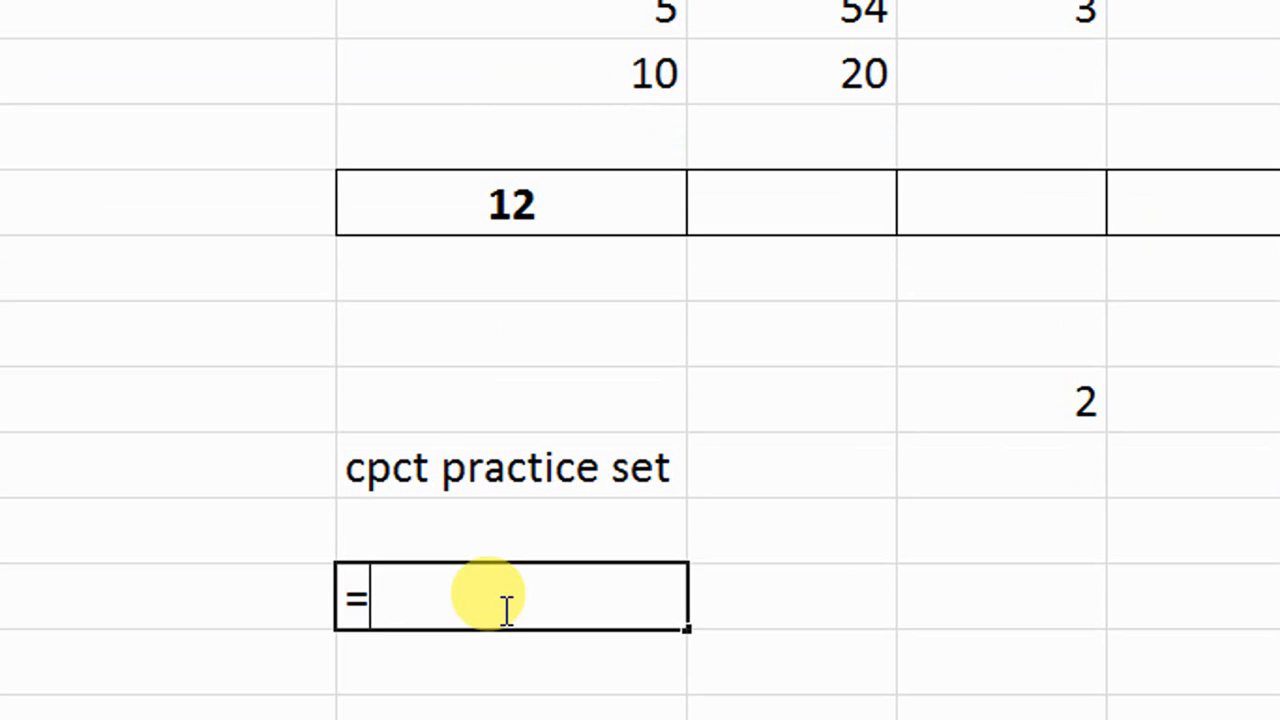
{"action": "type", "text": "upp"}
{"action": "key", "text": "Tab"}
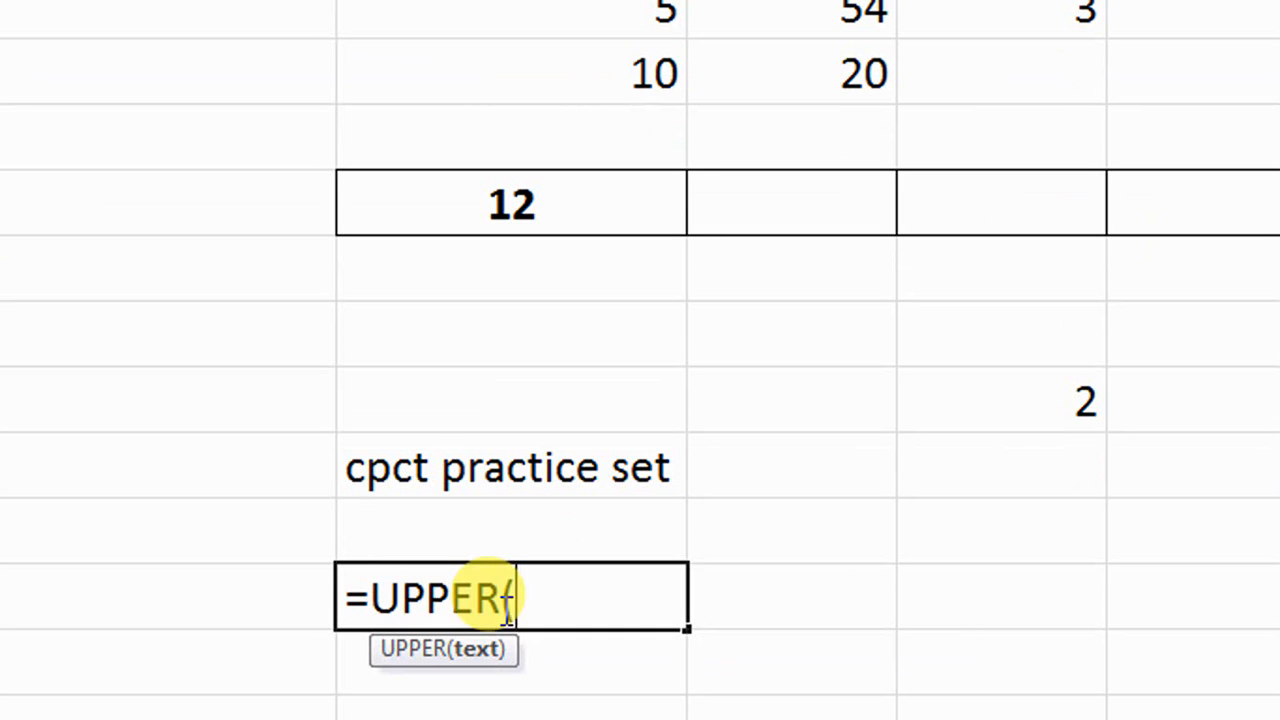
{"action": "left_click", "coordinate": [443, 472]}
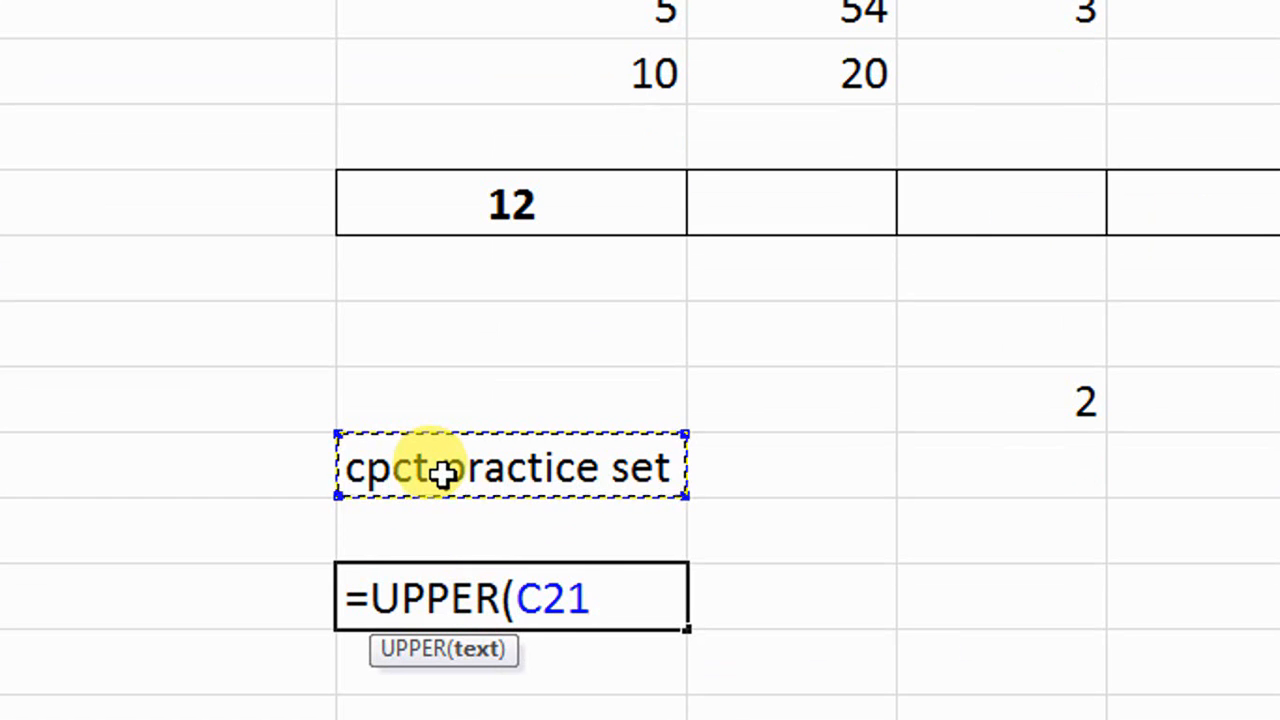
{"action": "type", "text": ")"}
{"action": "key", "text": "Return"}
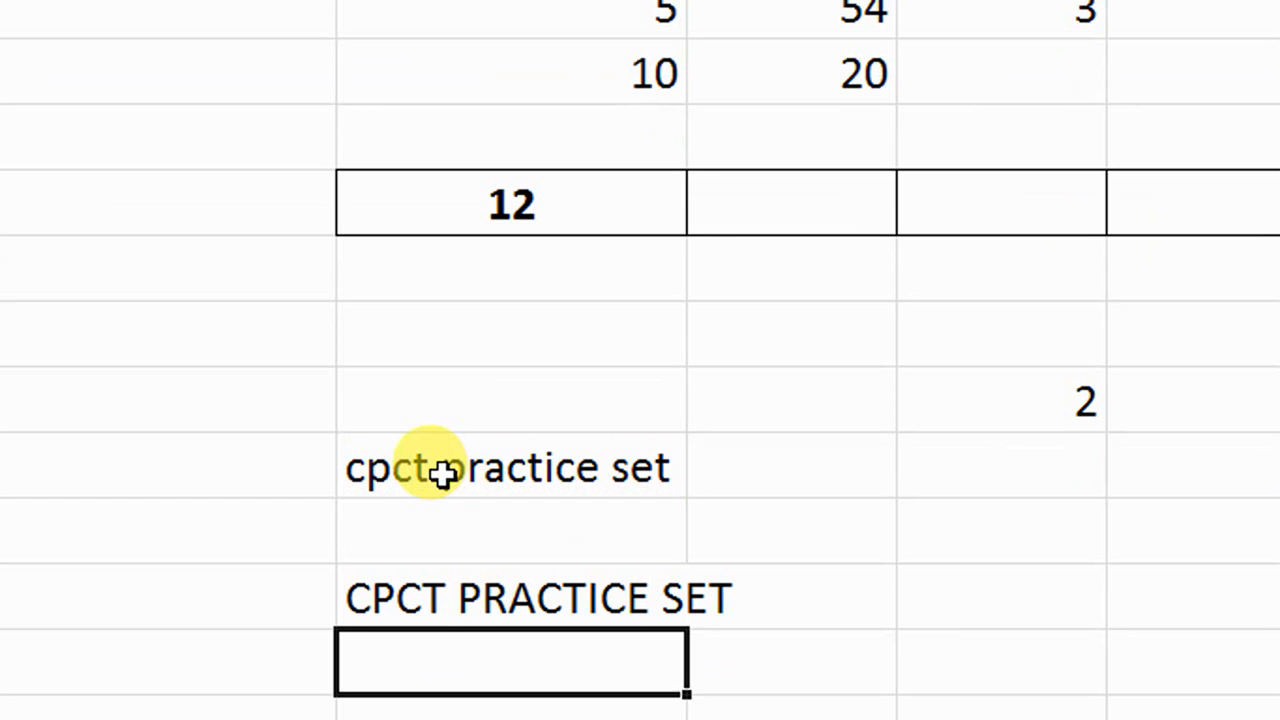
{"action": "left_click", "coordinate": [443, 474]}
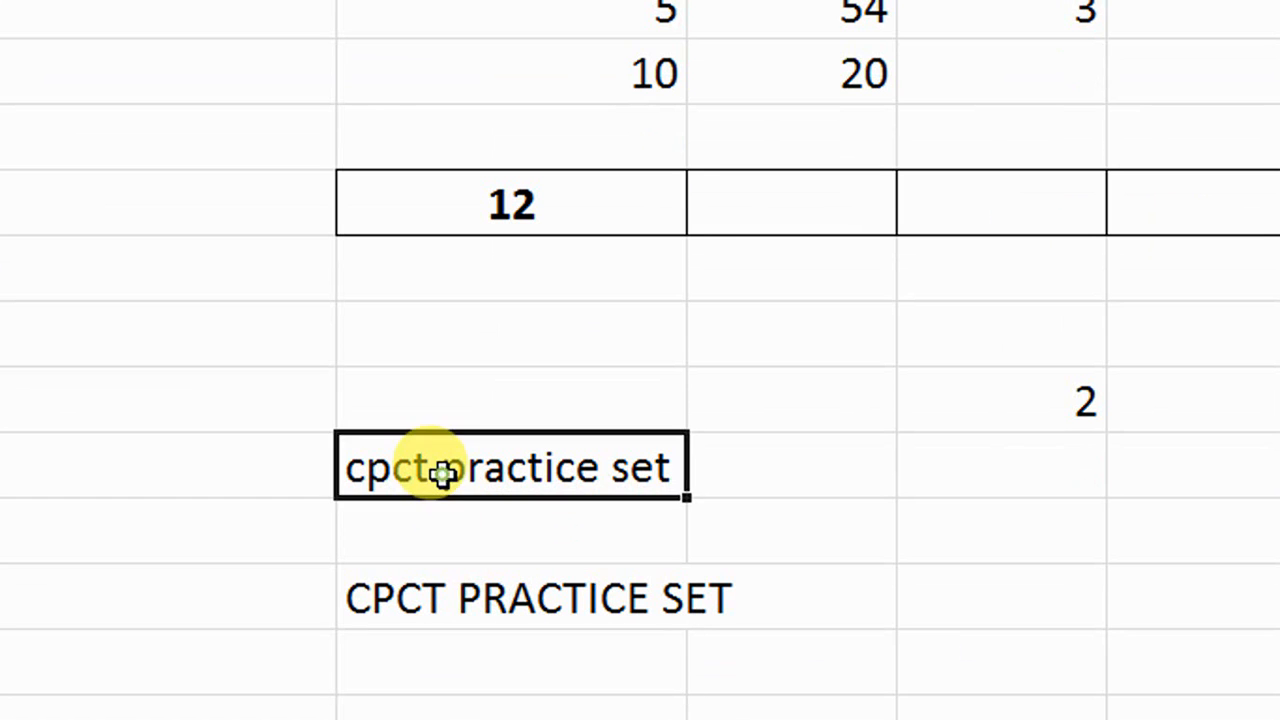
{"action": "left_click", "coordinate": [475, 586]}
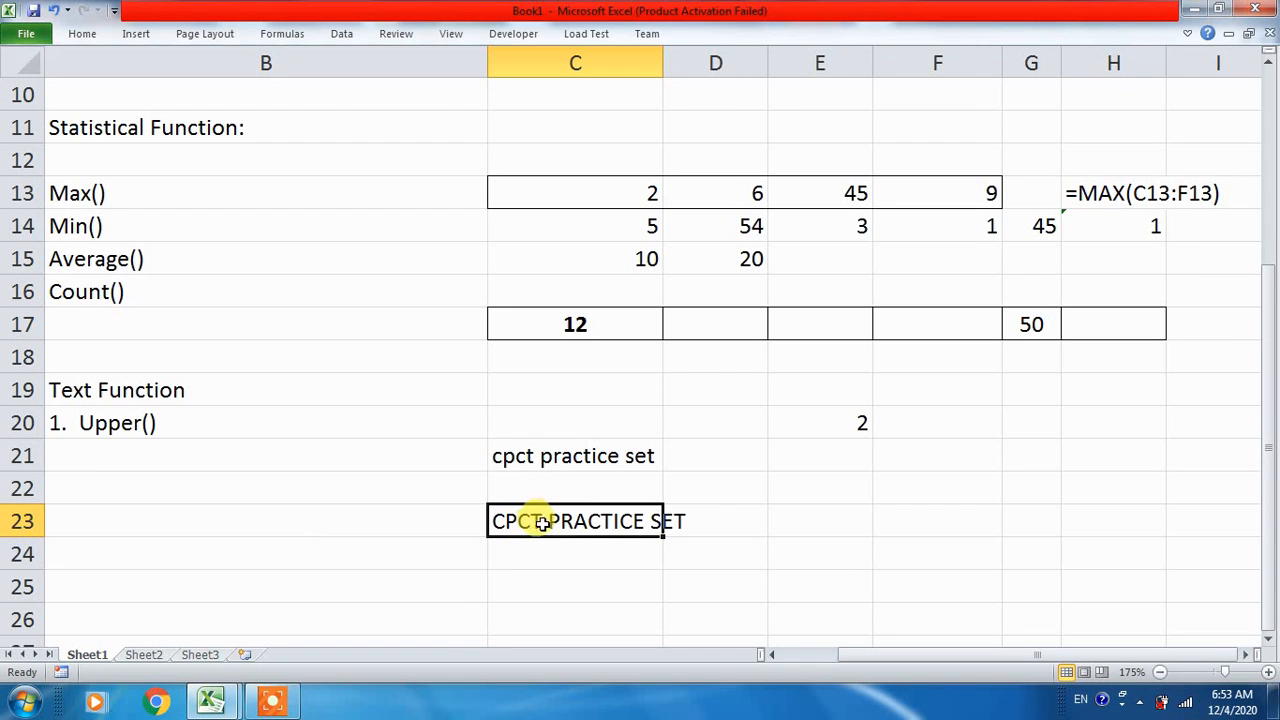
- Enter the function label "2. Lower()" in cell B21 under the Upper() label
{"action": "left_click", "coordinate": [57, 450]}
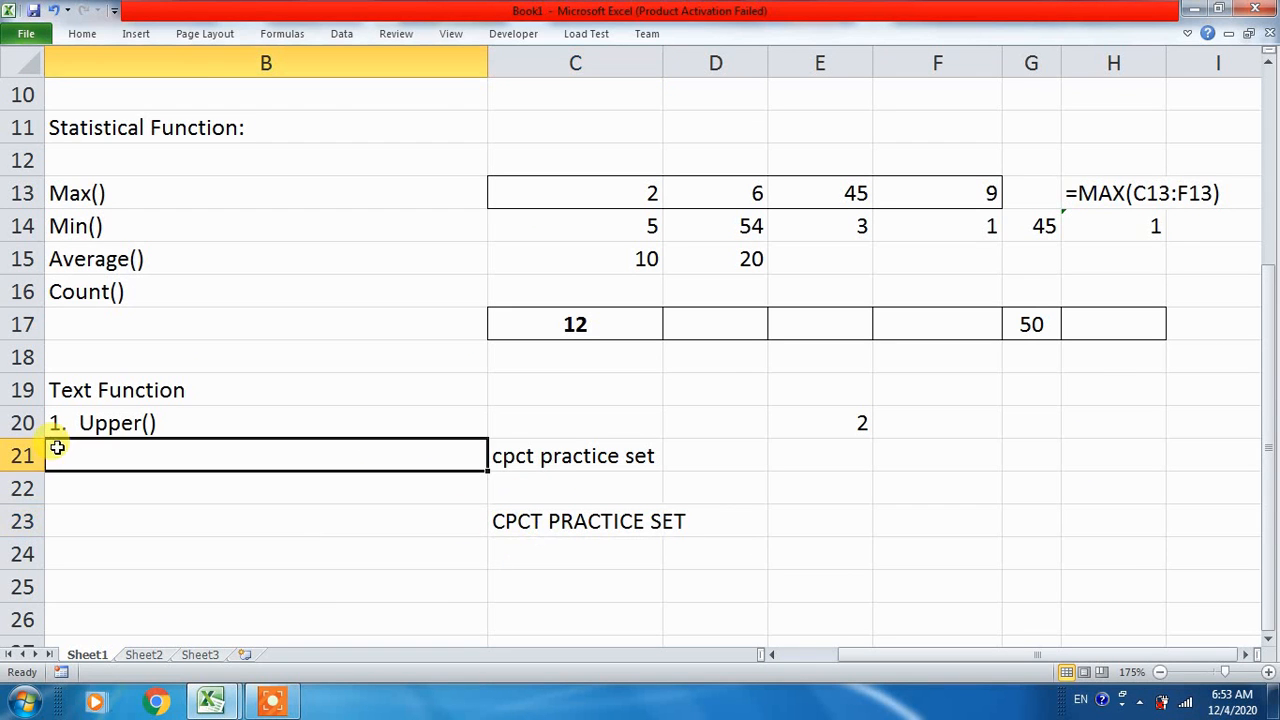
{"action": "type", "text": "2. Lower"}
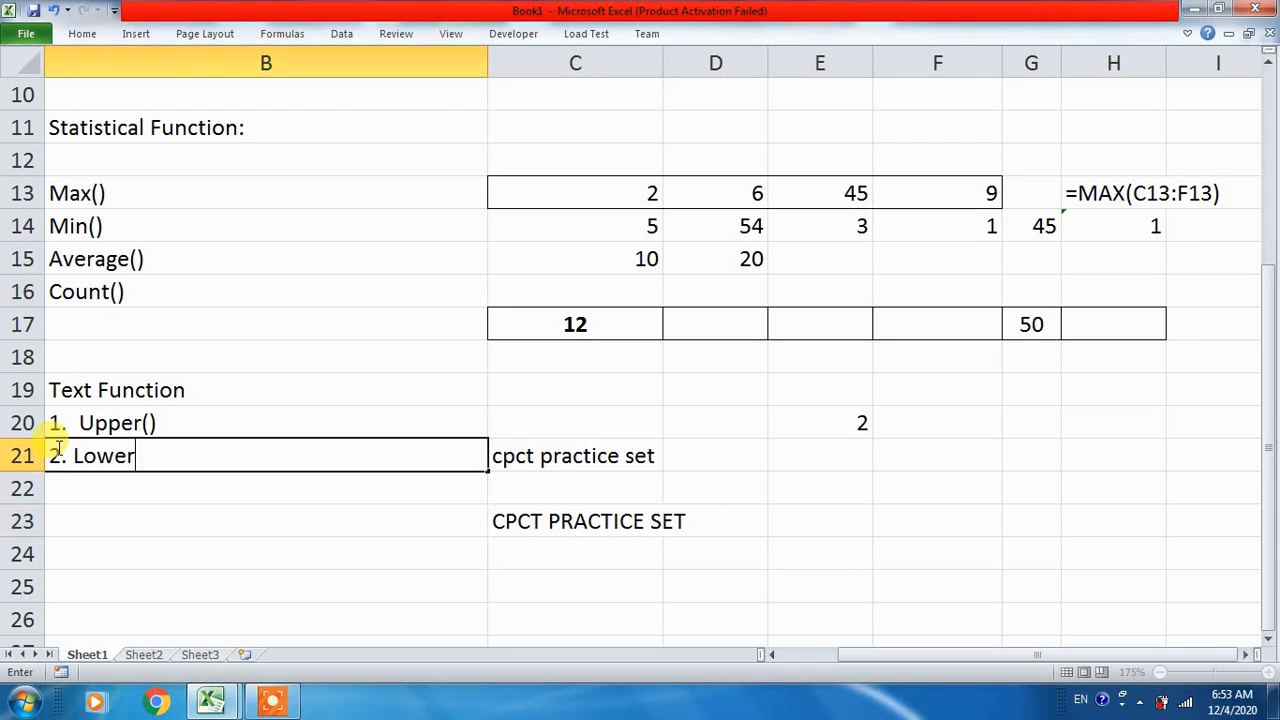
{"action": "type", "text": "()"}
{"action": "key", "text": "Return"}
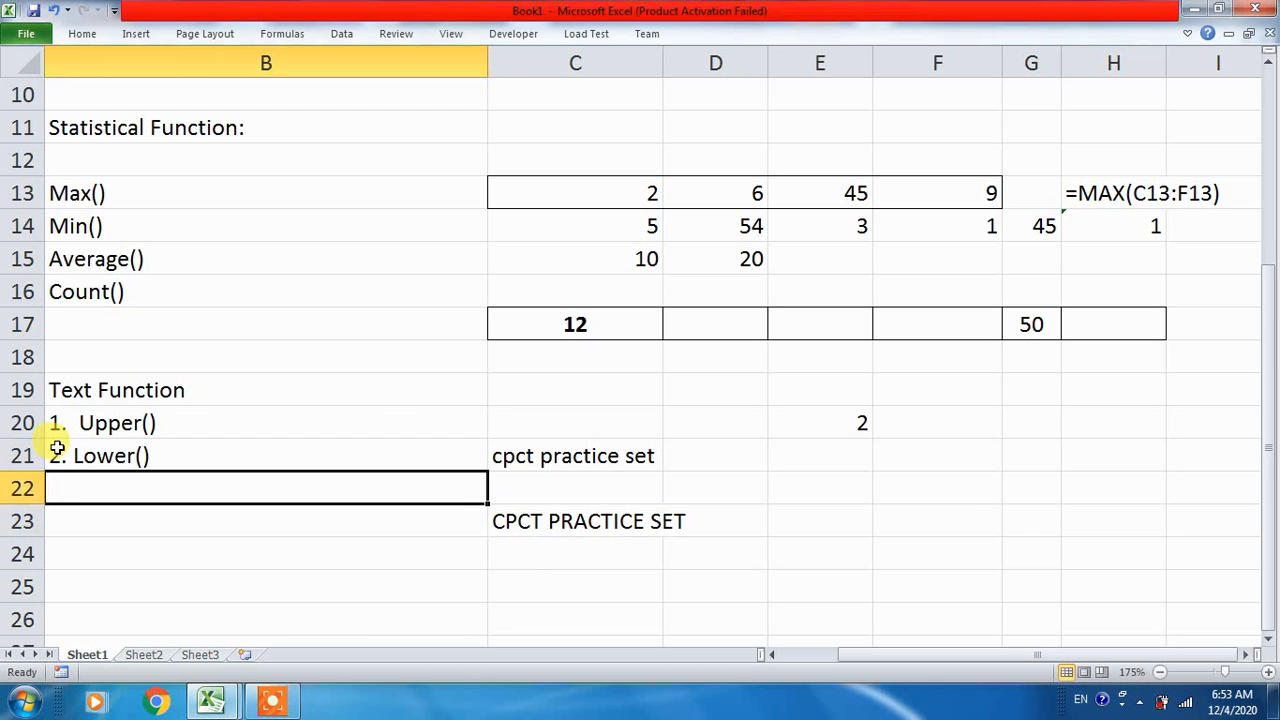
- Convert the capitalised text in C23 to lowercase in cell C24 with the formula =LOWER(C23)
{"action": "left_click", "coordinate": [549, 544]}
{"action": "type", "text": "=low"}
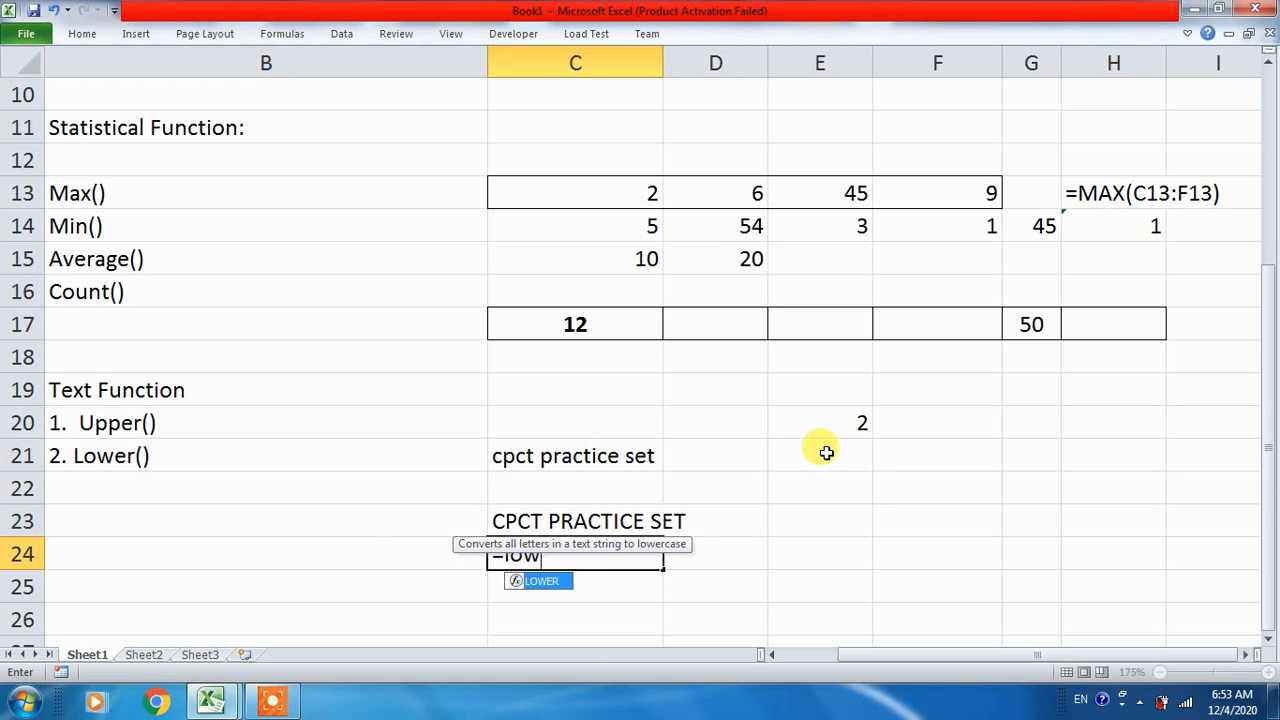
{"action": "key", "text": "Tab"}
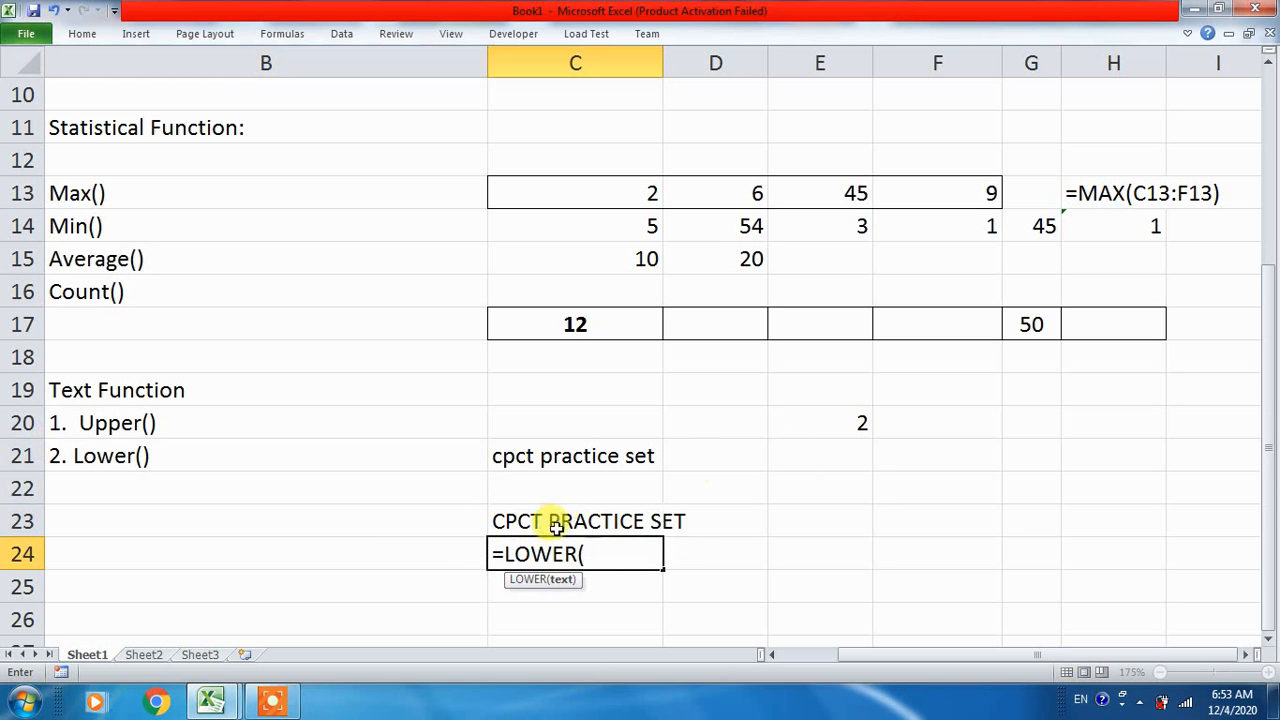
{"action": "left_click", "coordinate": [523, 519]}
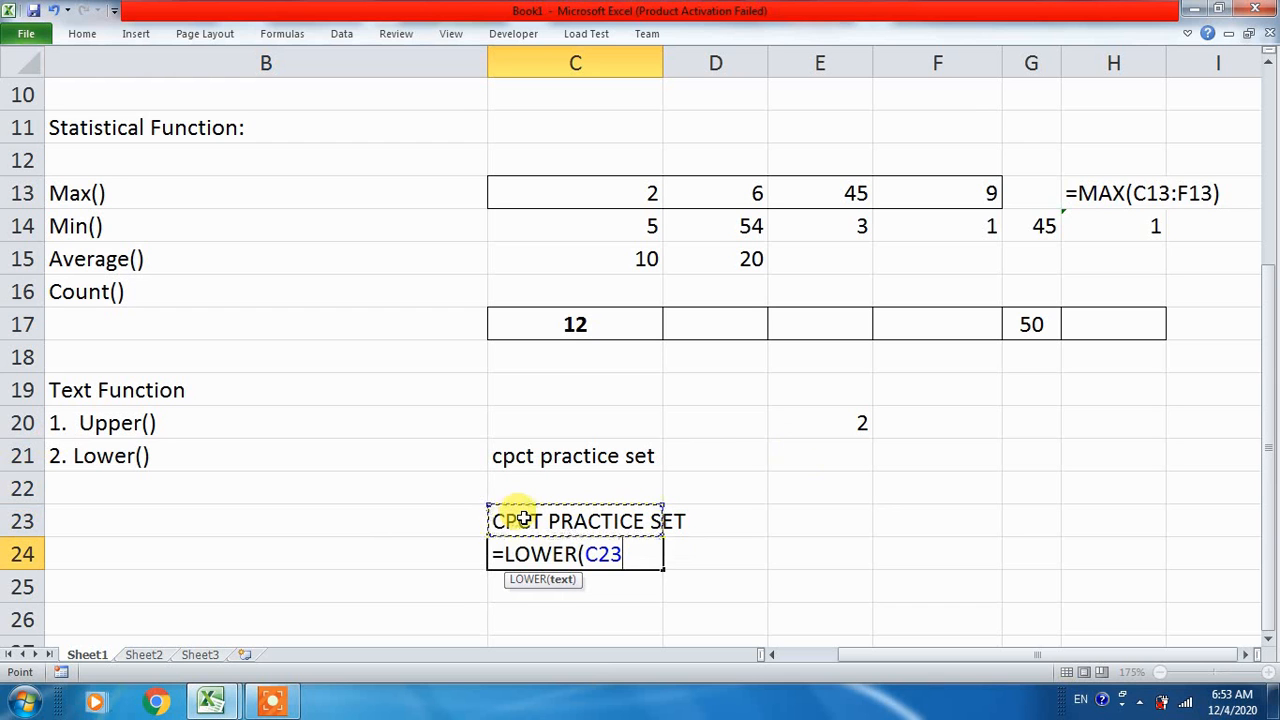
{"action": "type", "text": "("}
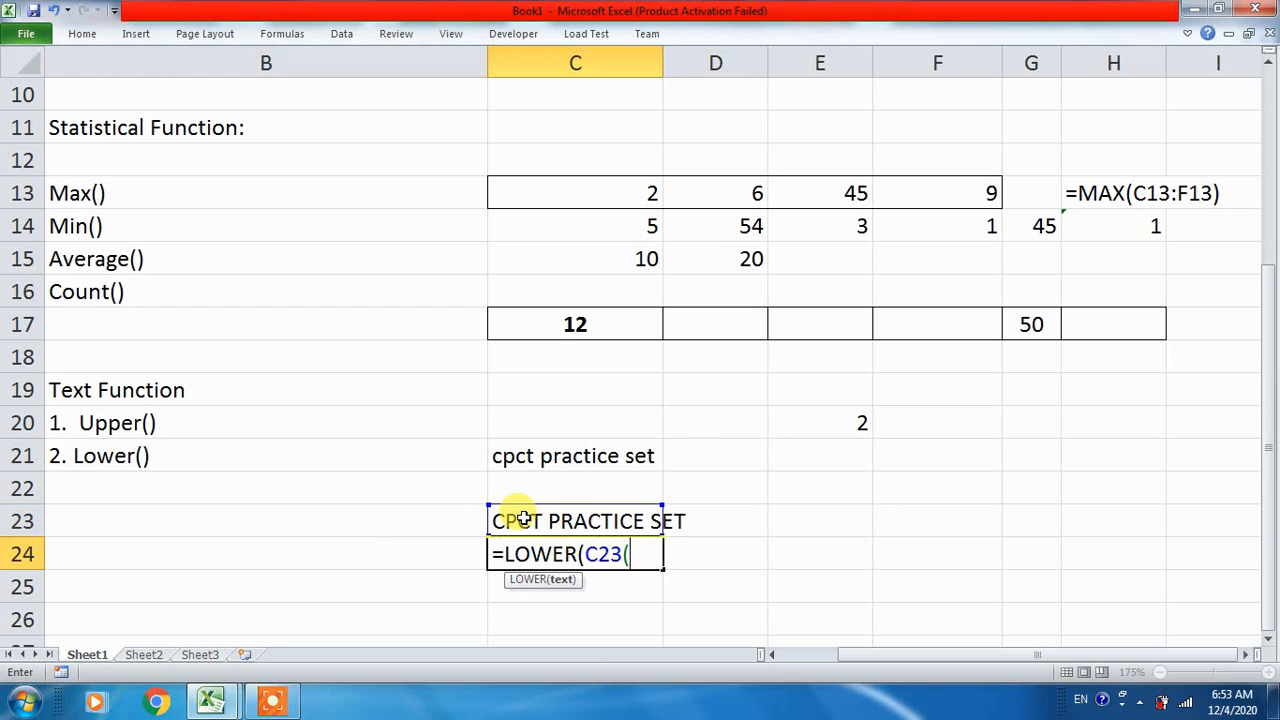
{"action": "key", "text": "BackSpace"}
{"action": "type", "text": ")"}
{"action": "key", "text": "Return"}
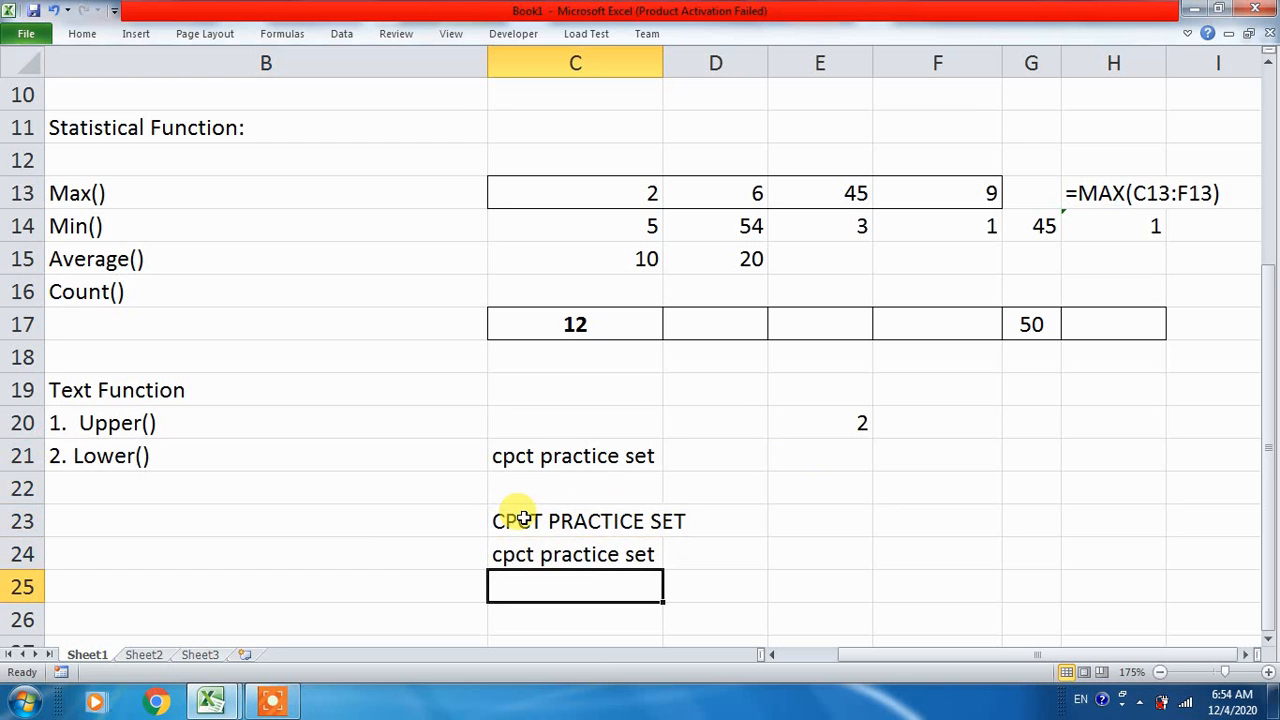
{"action": "left_click", "coordinate": [528, 554]}
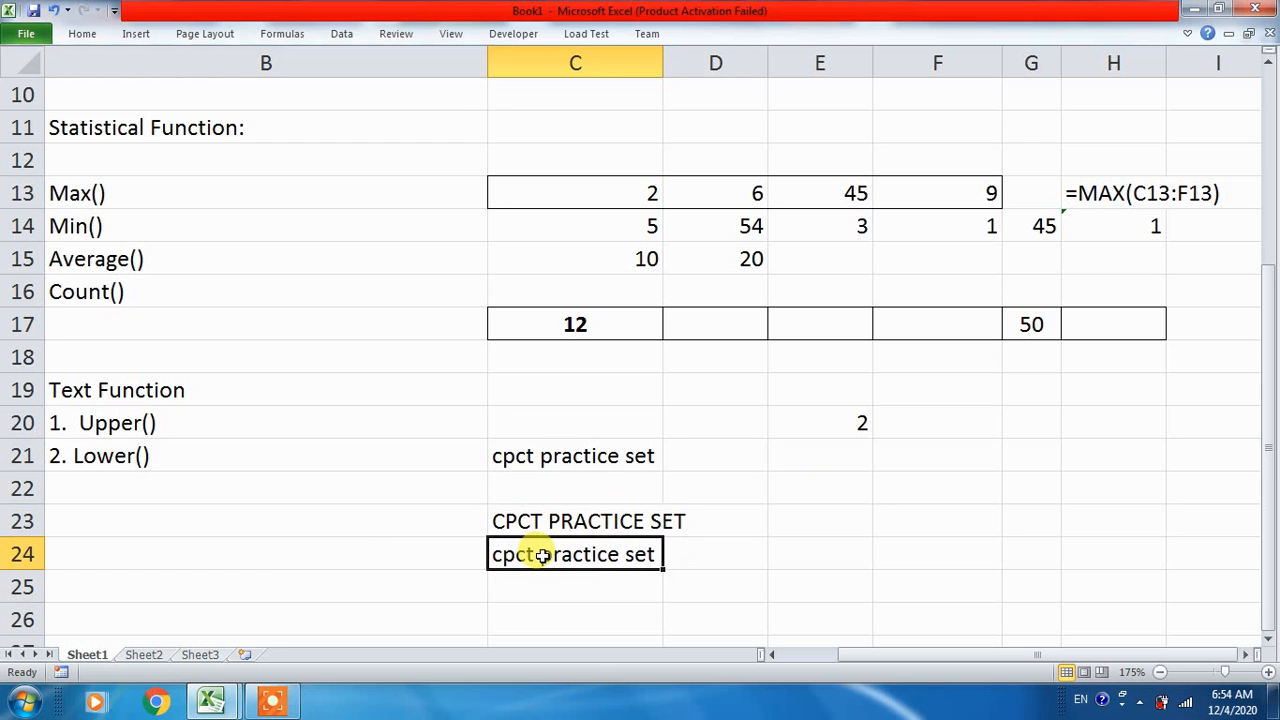
{"action": "left_click", "coordinate": [100, 422]}
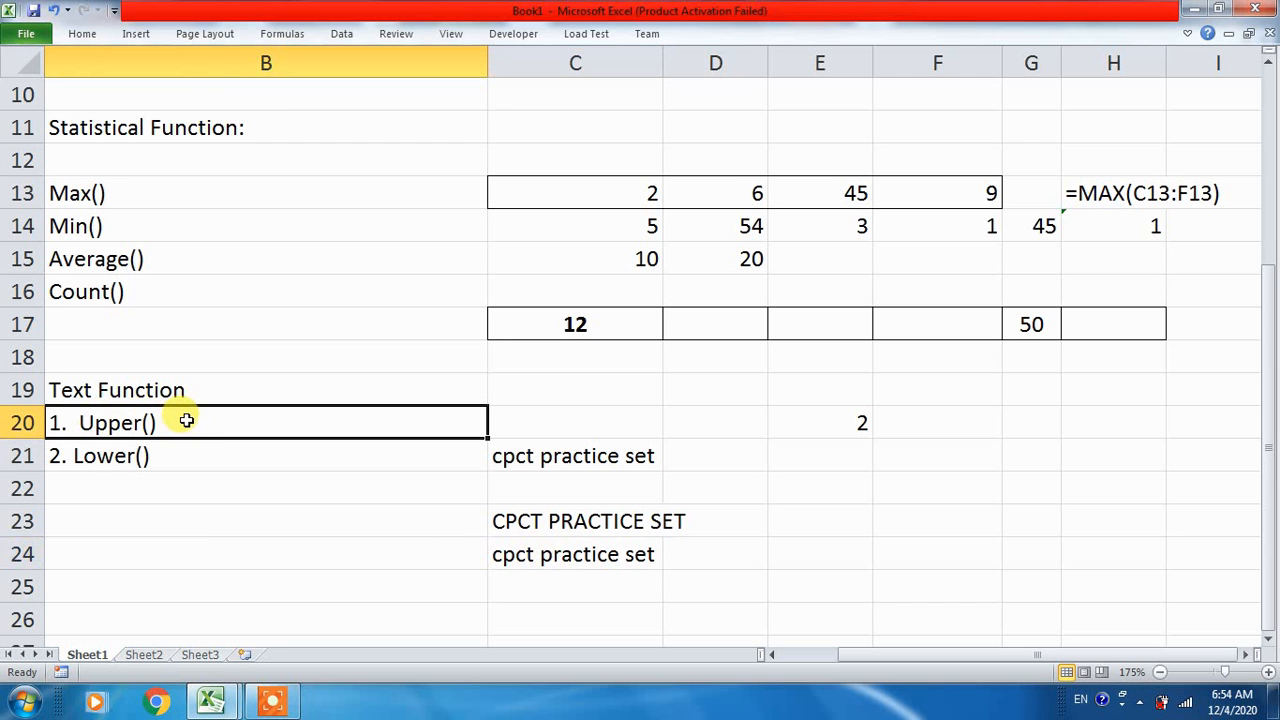
{"action": "left_click", "coordinate": [108, 462]}
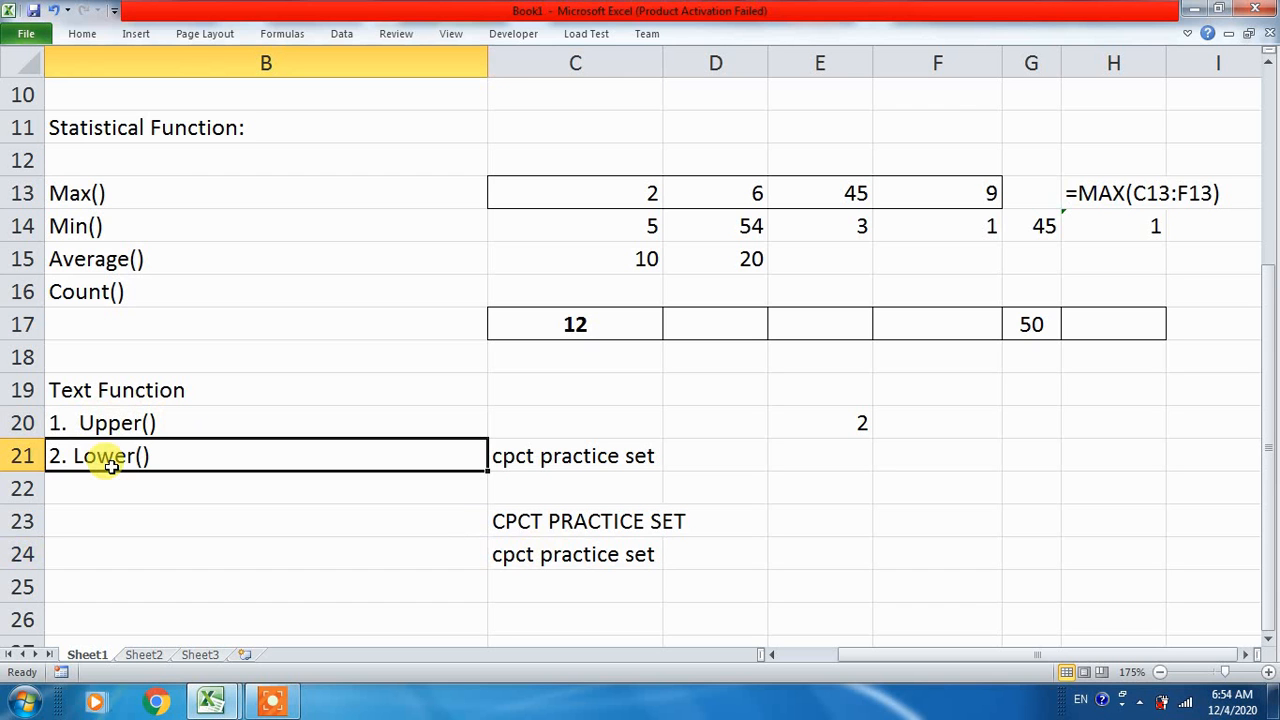
- Enter the function label "3. Concatenate()" in cell B25
{"action": "scroll", "coordinate": [220, 489], "scroll_direction": "down", "scroll_amount": 1}
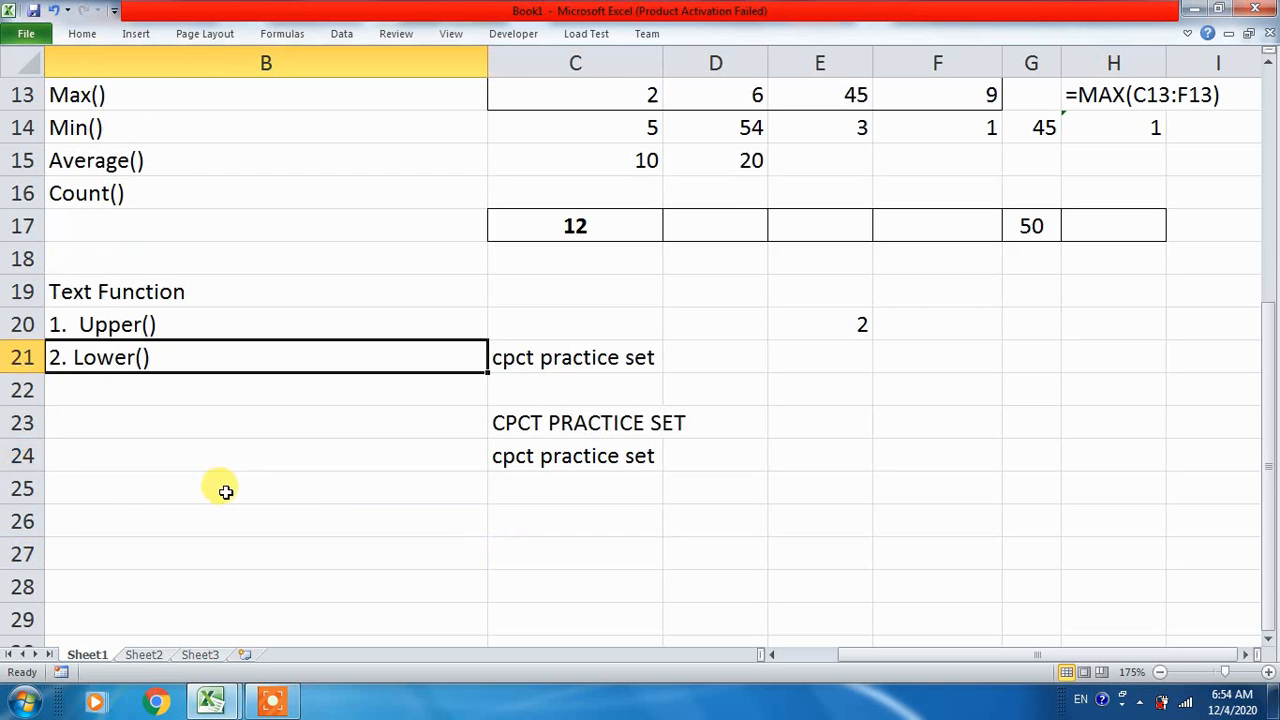
{"action": "left_click", "coordinate": [82, 456]}
{"action": "left_click", "coordinate": [108, 490]}
{"action": "type", "text": "3. "}
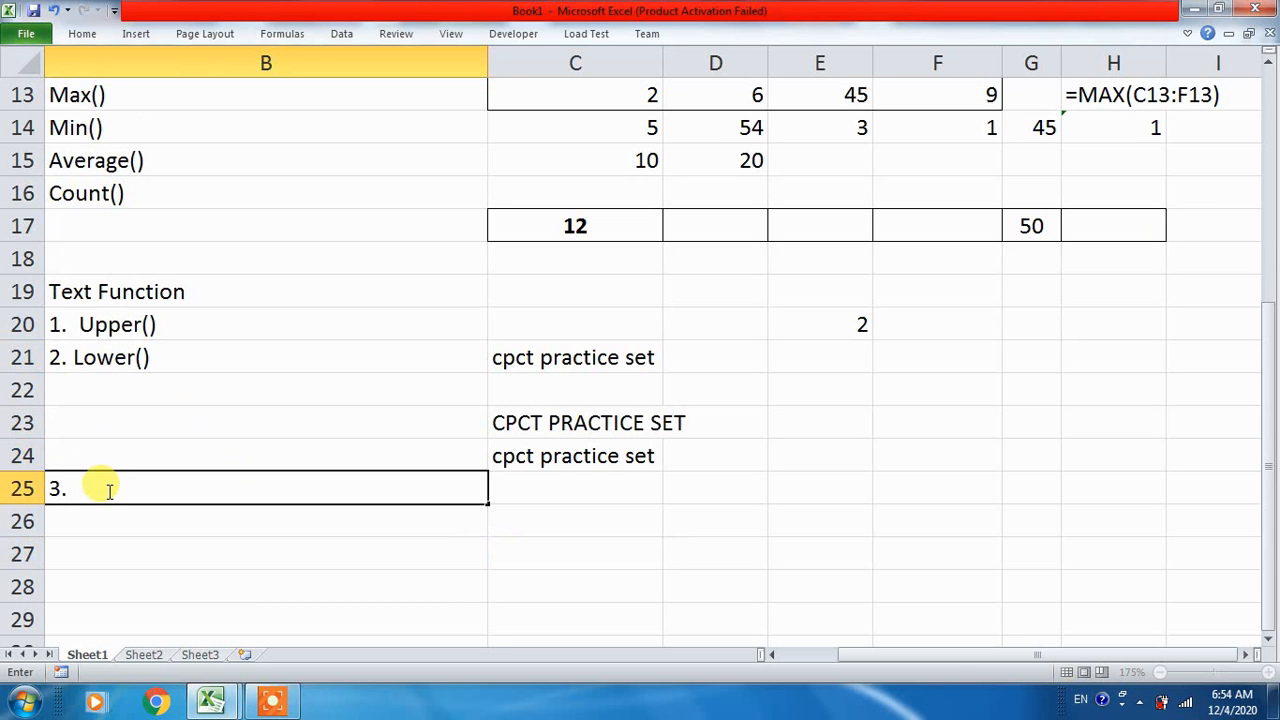
{"action": "type", "text": "Concatena"}
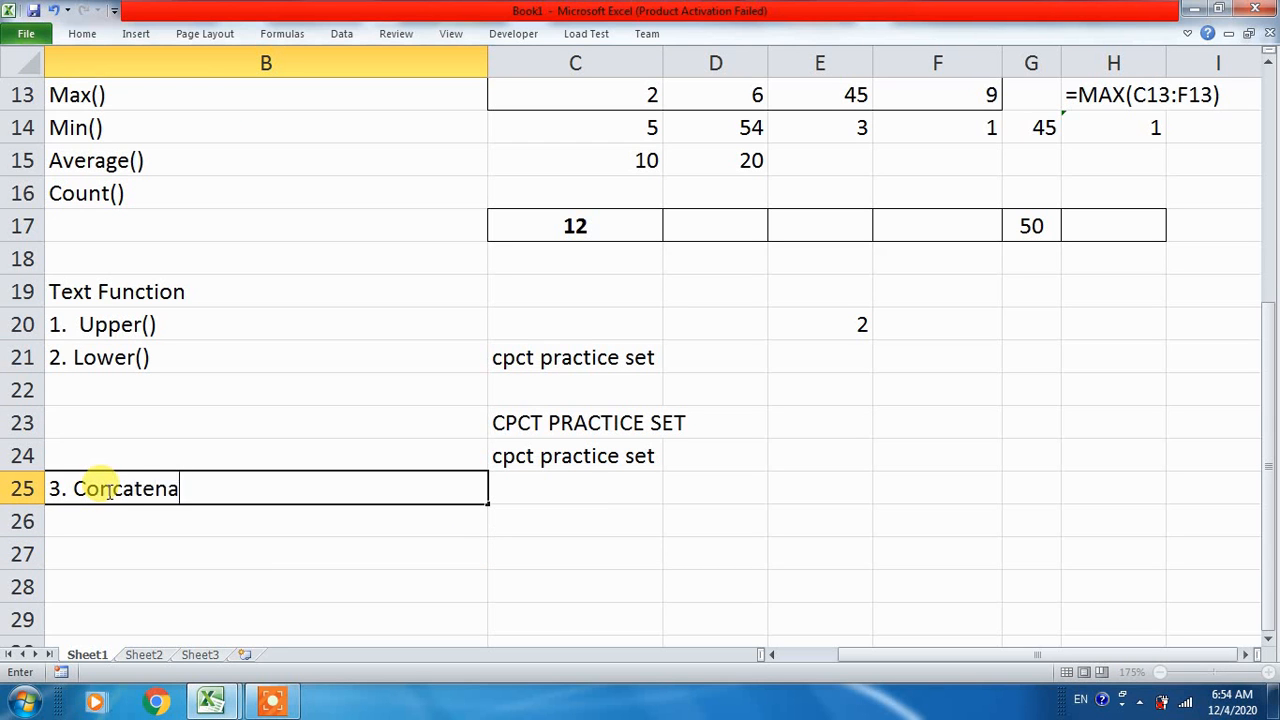
{"action": "type", "text": "te()"}
{"action": "key", "text": "Return"}
{"action": "key", "text": "Up"}
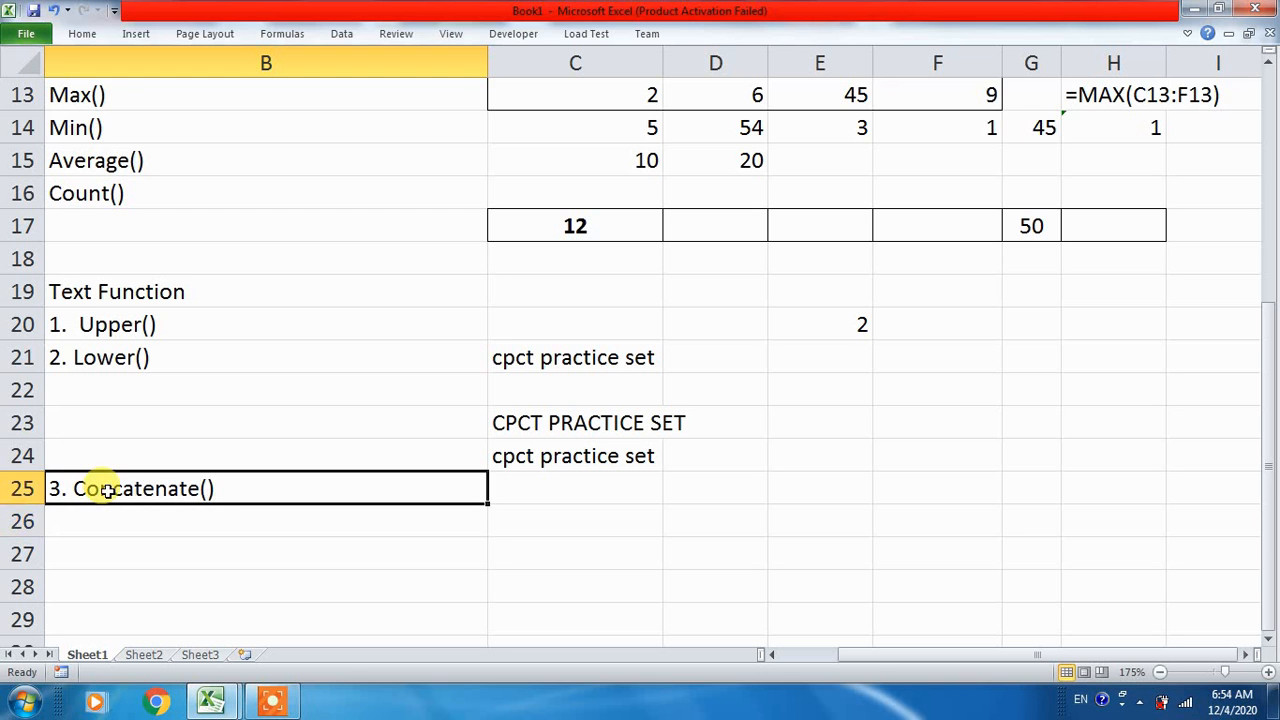
- Enter the headers "Fname", "Mname" and "Last Name" in cells C26, D26 and E26
{"action": "key", "text": "Down"}
{"action": "key", "text": "Right"}
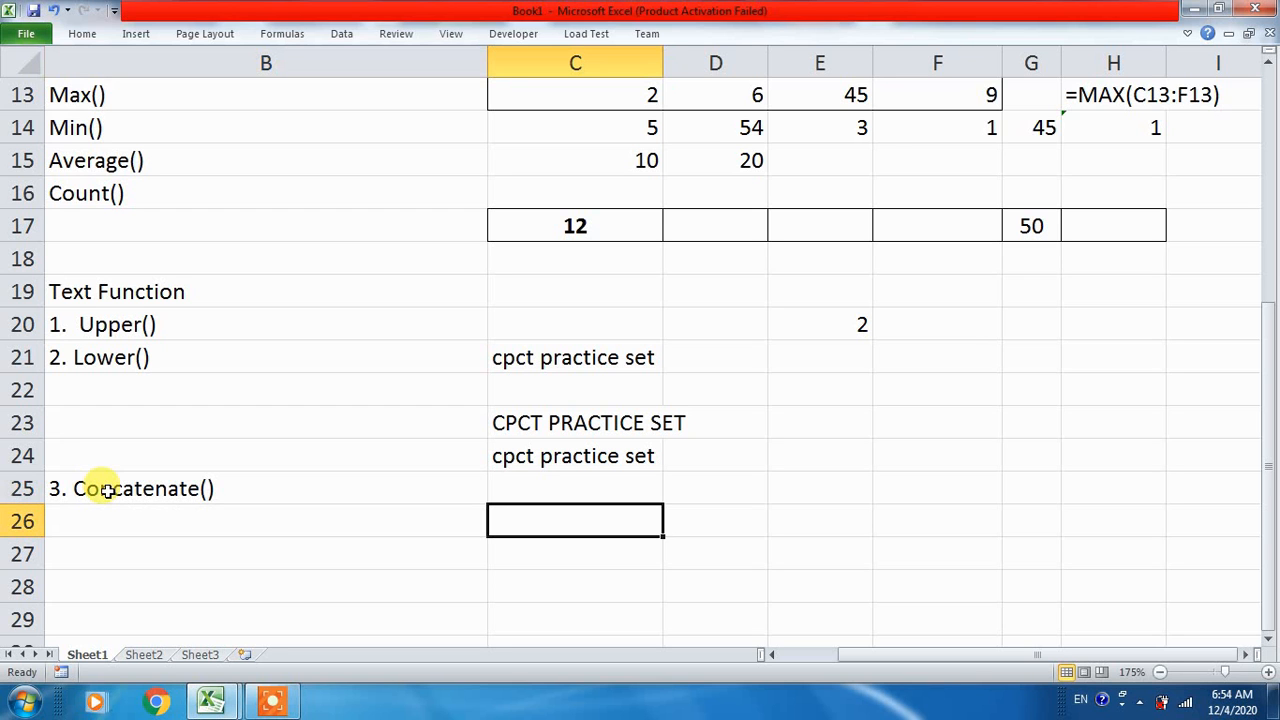
{"action": "type", "text": "Fname"}
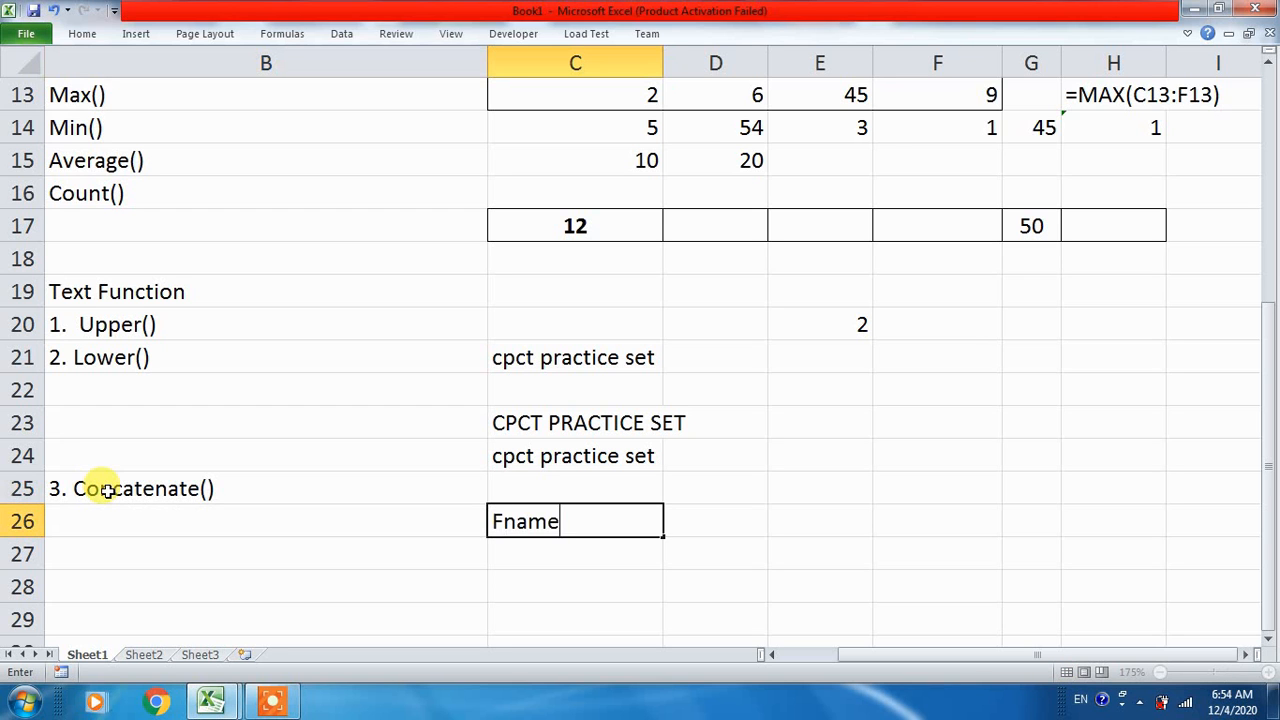
{"action": "key", "text": "Tab"}
{"action": "type", "text": "Mname"}
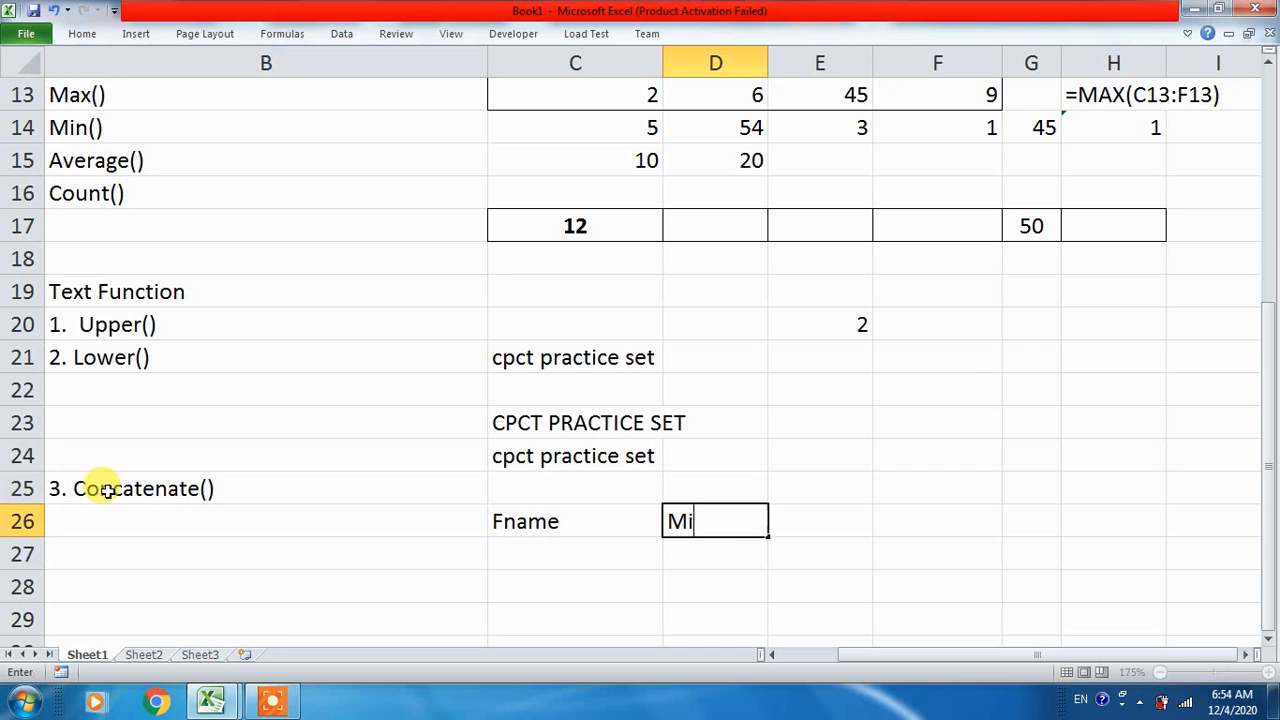
{"action": "key", "text": "Tab"}
{"action": "type", "text": "Last nm"}
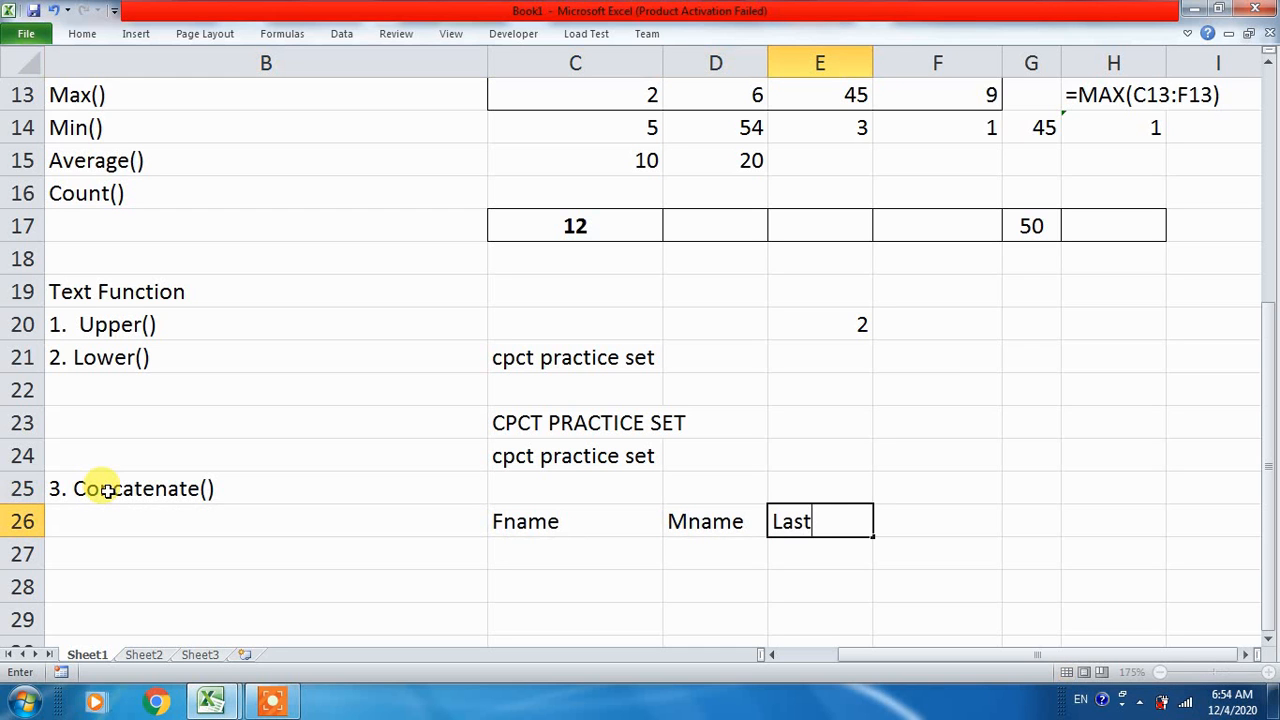
{"action": "key", "text": "BackSpace"}
{"action": "key", "text": "BackSpace"}
{"action": "type", "text": "Name"}
{"action": "key", "text": "Return"}
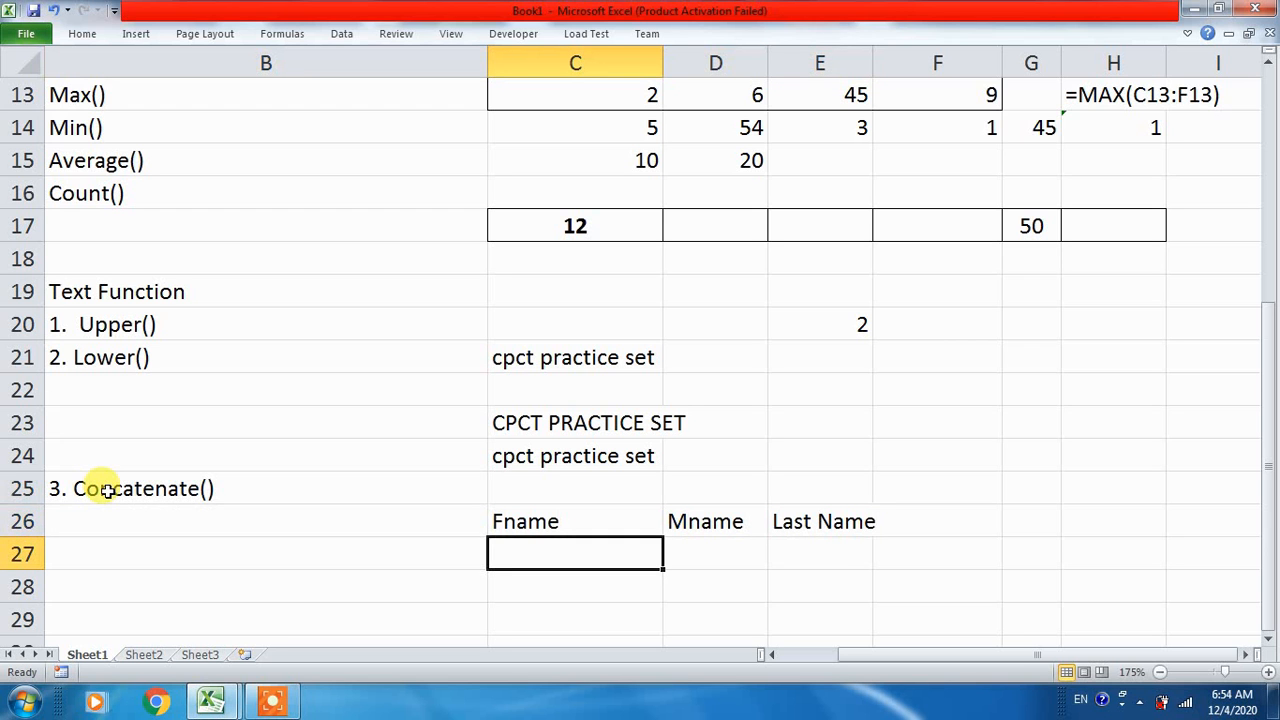
- Fill in the sample person's first, middle and last name in cells C27, D27 and E27
{"action": "type", "text": "J"}
{"action": "key", "text": "BackSpace"}
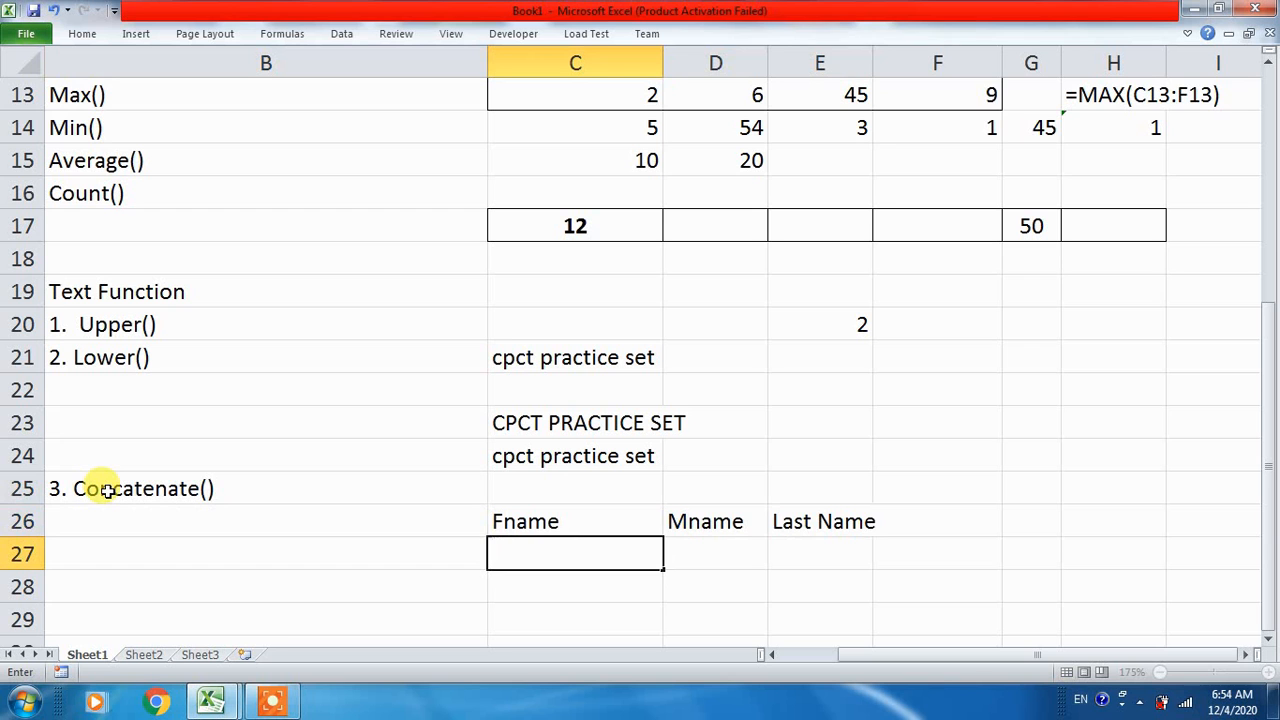
{"action": "type", "text": "CP"}
{"action": "key", "text": "BackSpace"}
{"action": "key", "text": "BackSpace"}
{"action": "key", "text": "BackSpace"}
{"action": "type", "text": "M"}
{"action": "key", "text": "BackSpace"}
{"action": "type", "text": "Di"}
{"action": "key", "text": "Tab"}
{"action": "type", "text": "Ku"}
{"action": "key", "text": "Tab"}
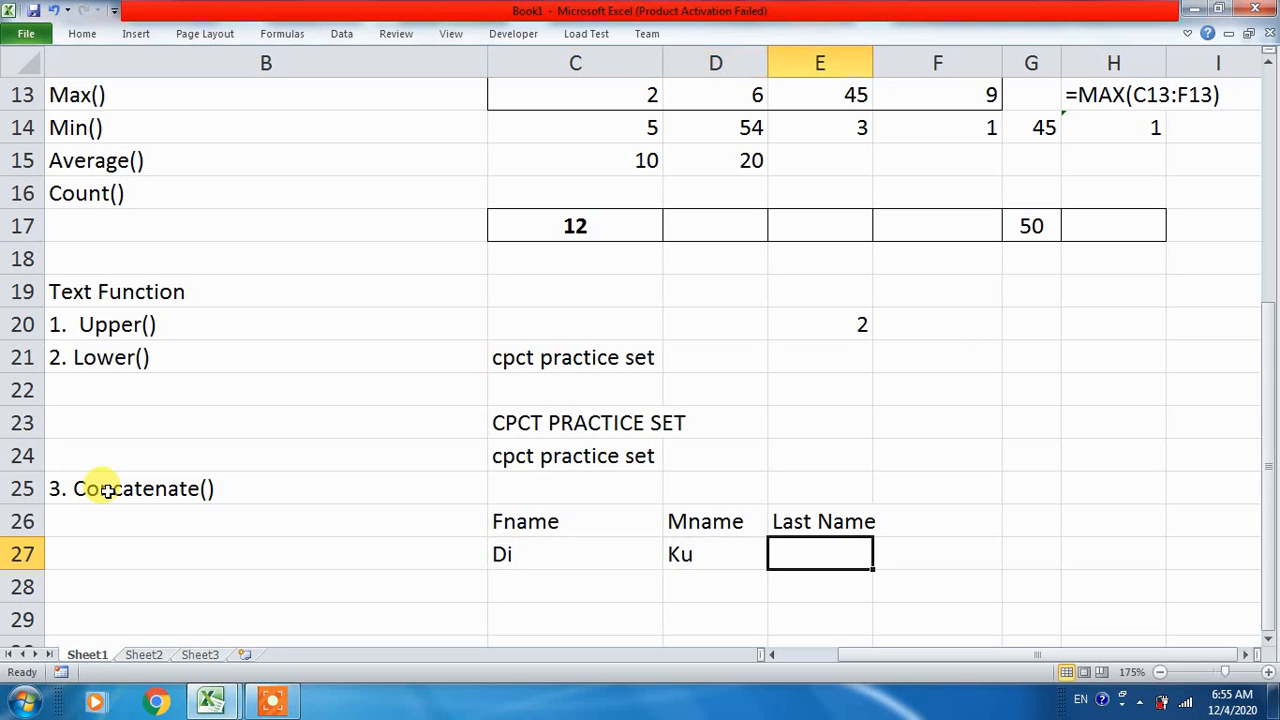
{"action": "type", "text": "Singh"}
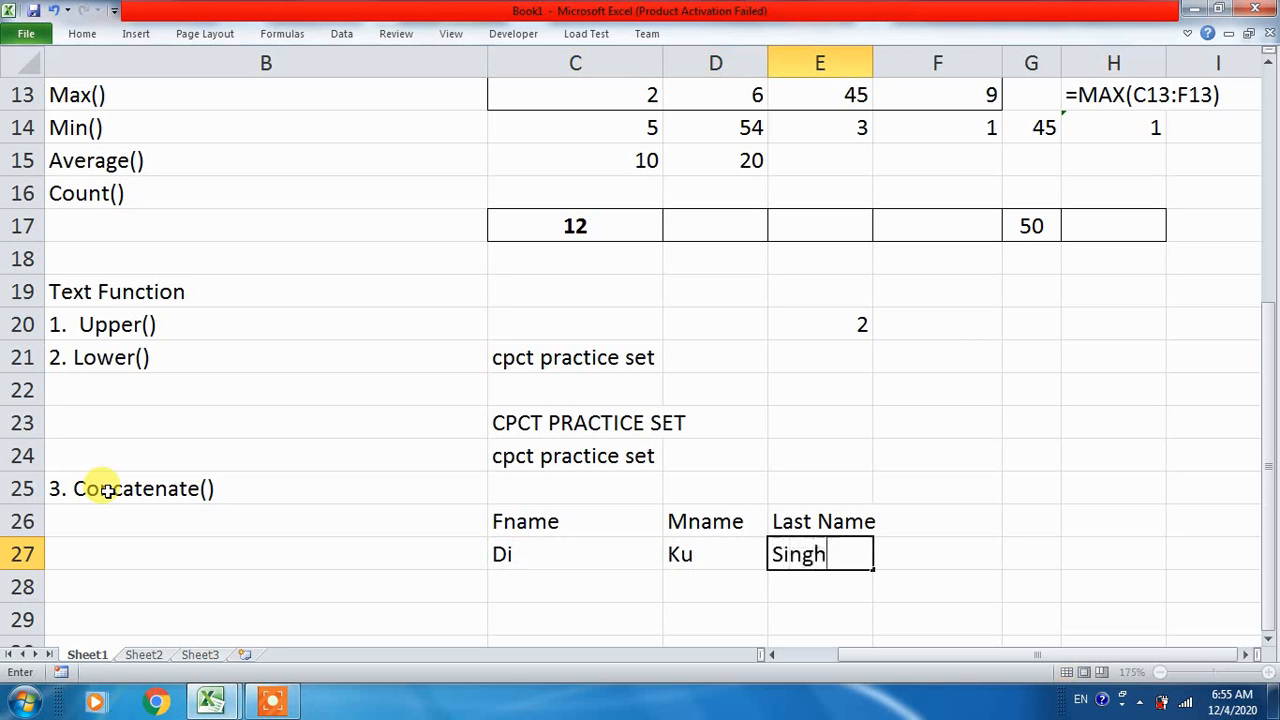
{"action": "key", "text": "BackSpace"}
{"action": "type", "text": "h"}
{"action": "key", "text": "Return"}
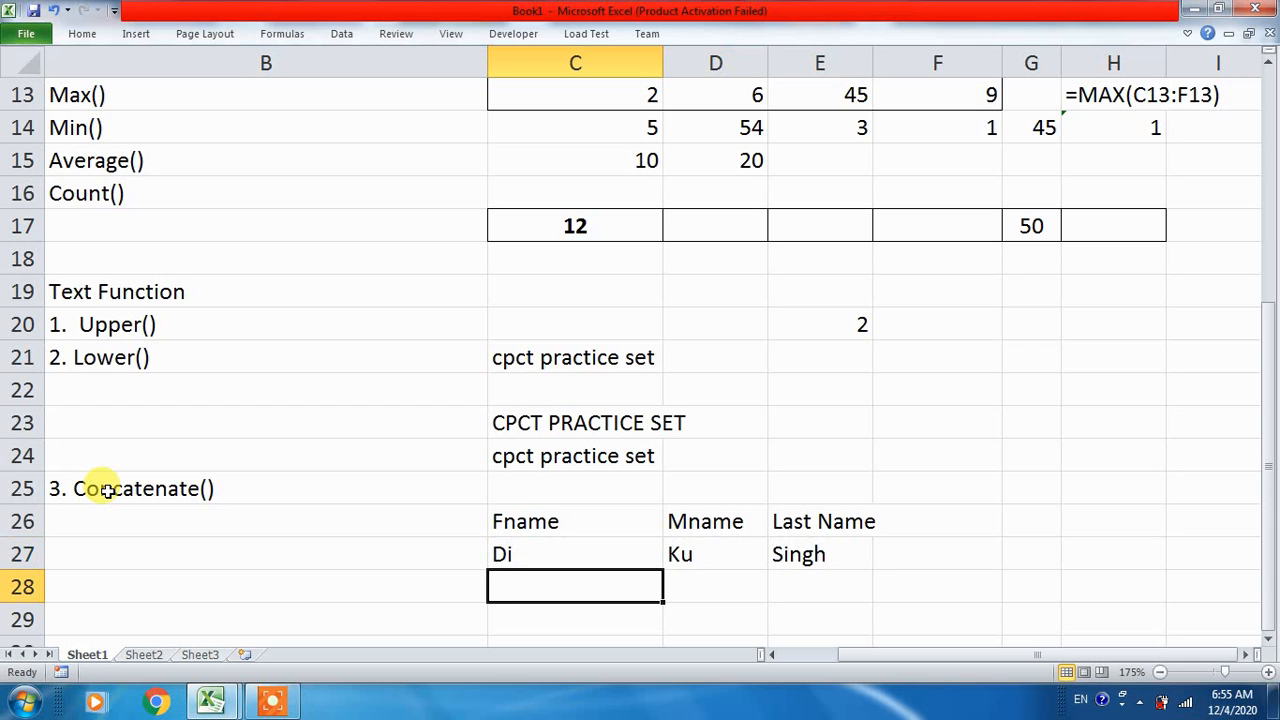
- Widen columns E and F and add the header "Full Name" in cell F26
{"action": "double_click", "coordinate": [871, 62]}
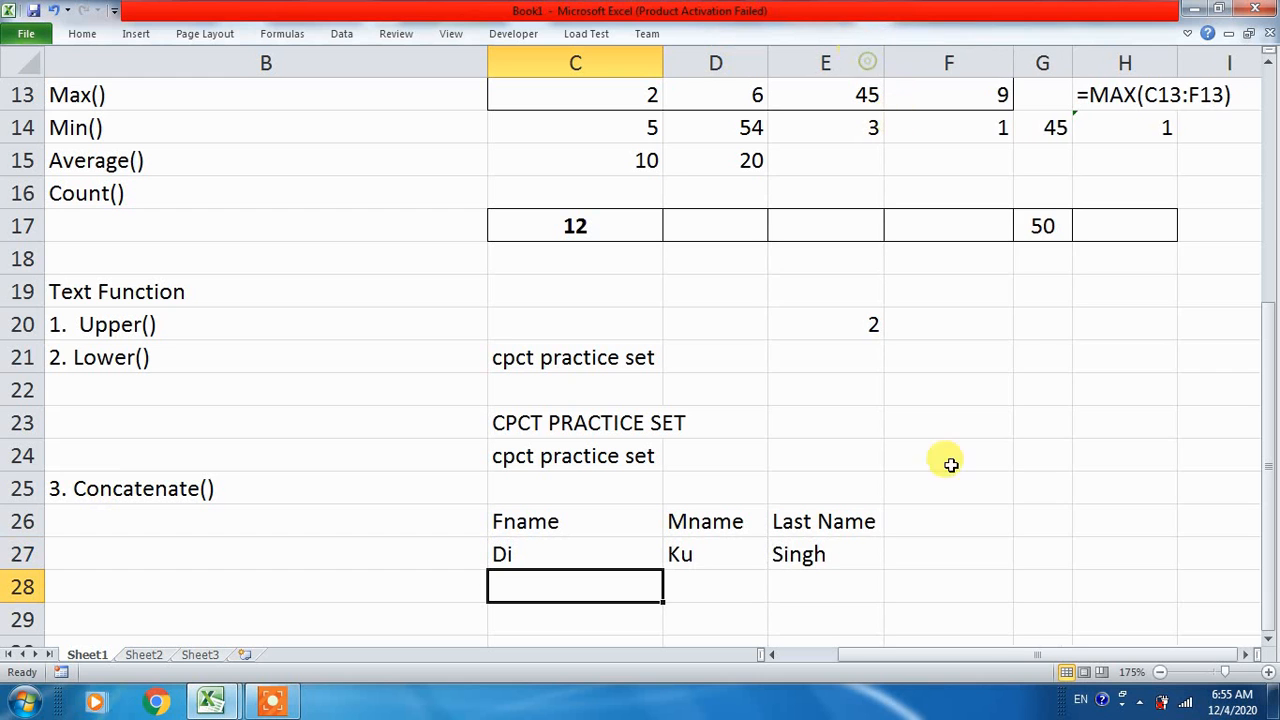
{"action": "left_click_drag", "start_coordinate": [1013, 62], "coordinate": [1128, 62]}
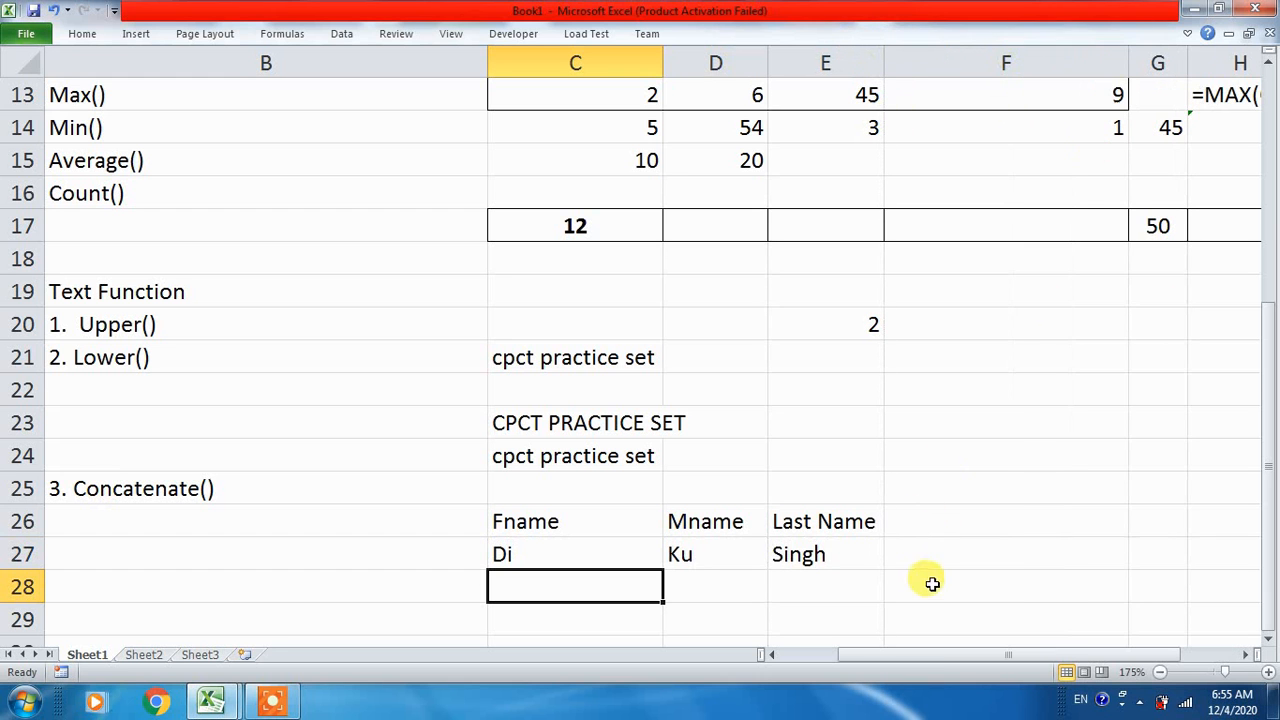
{"action": "left_click", "coordinate": [923, 517]}
{"action": "type", "text": "Fun"}
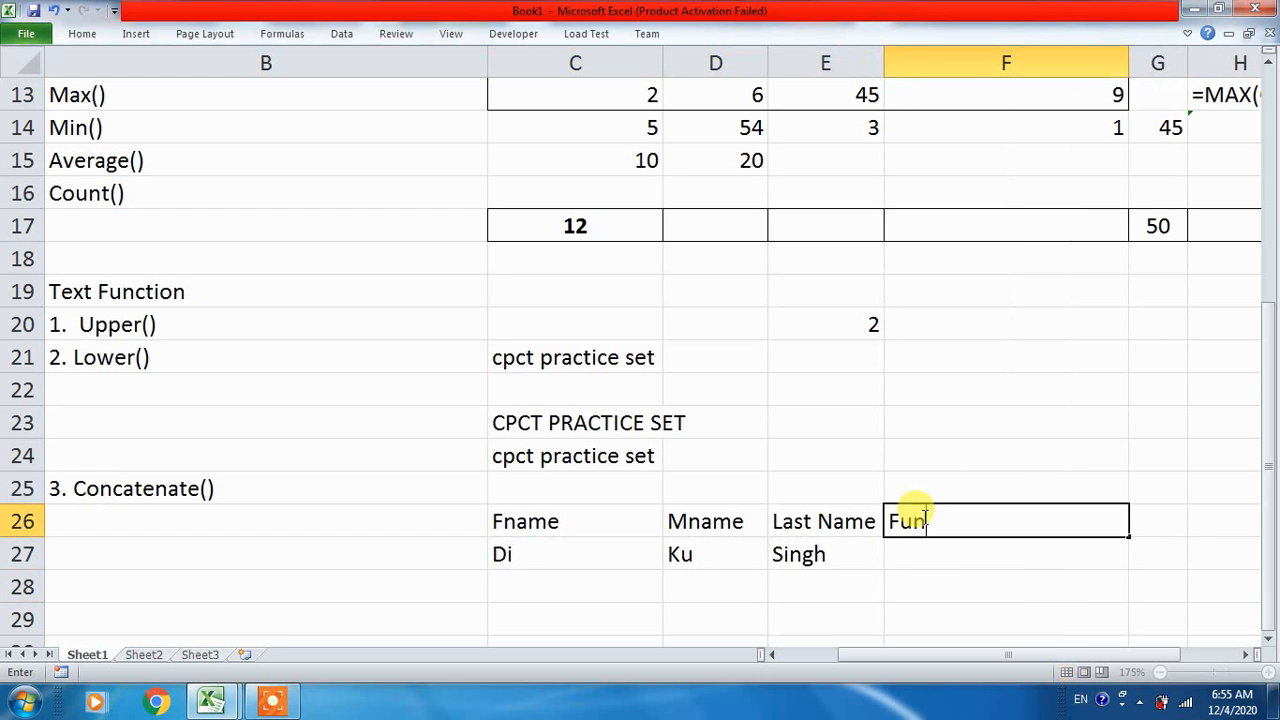
{"action": "key", "text": "BackSpace"}
{"action": "type", "text": "ll"}
{"action": "key", "text": "BackSpace"}
{"action": "type", "text": "l Name"}
{"action": "key", "text": "Return"}
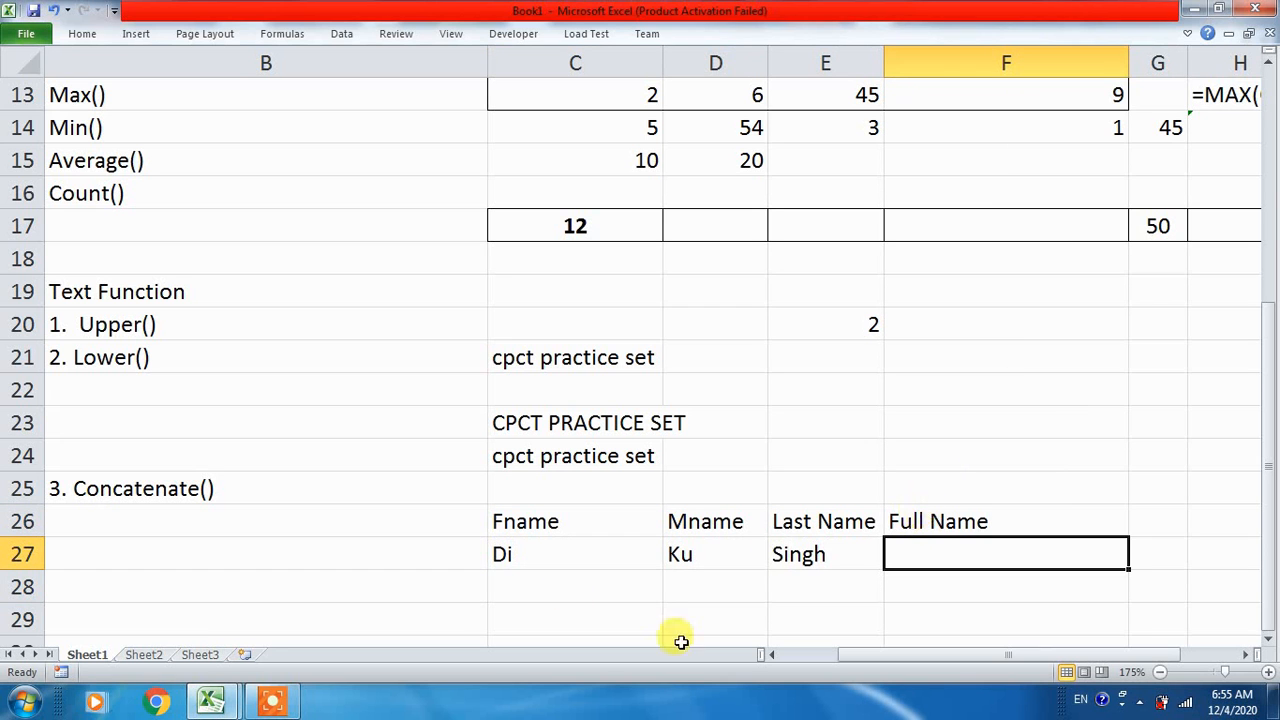
{"action": "left_click_drag", "start_coordinate": [520, 556], "coordinate": [805, 553]}
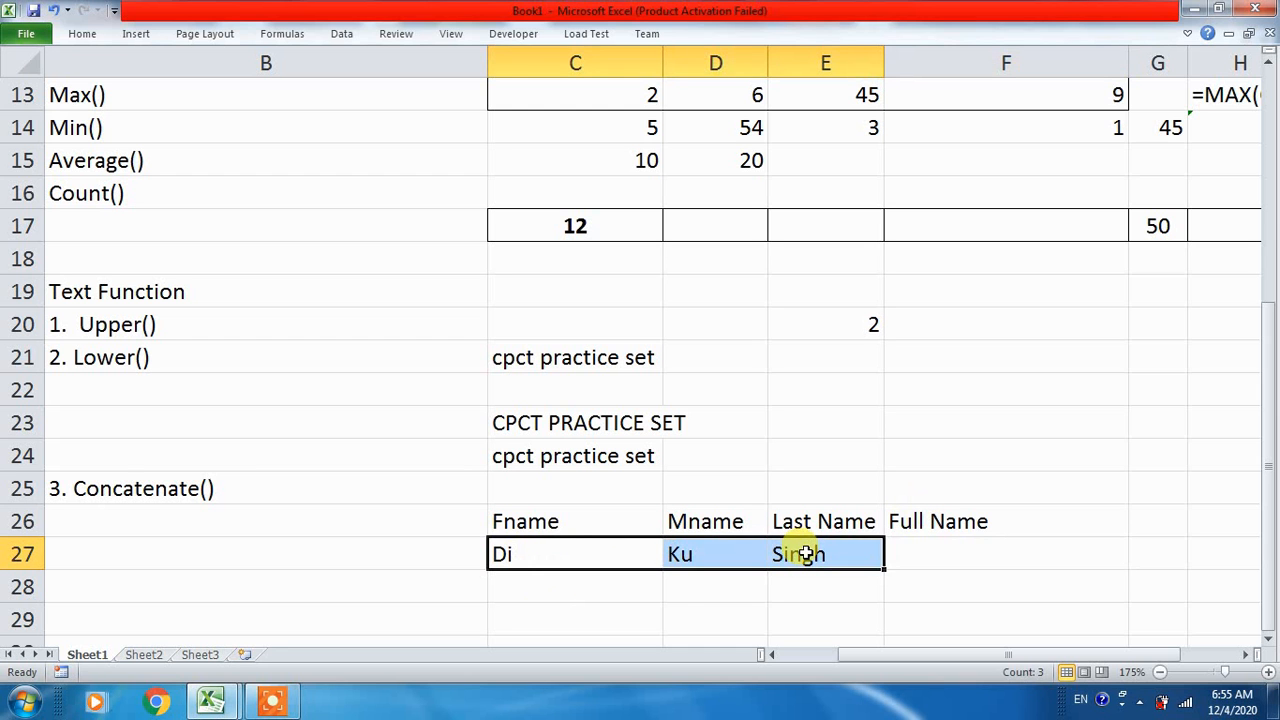
- Try to join the name parts in cell F27 with the range formula =CONCATENATE(C27:E27)
{"action": "left_click", "coordinate": [920, 545]}
{"action": "type", "text": "="}
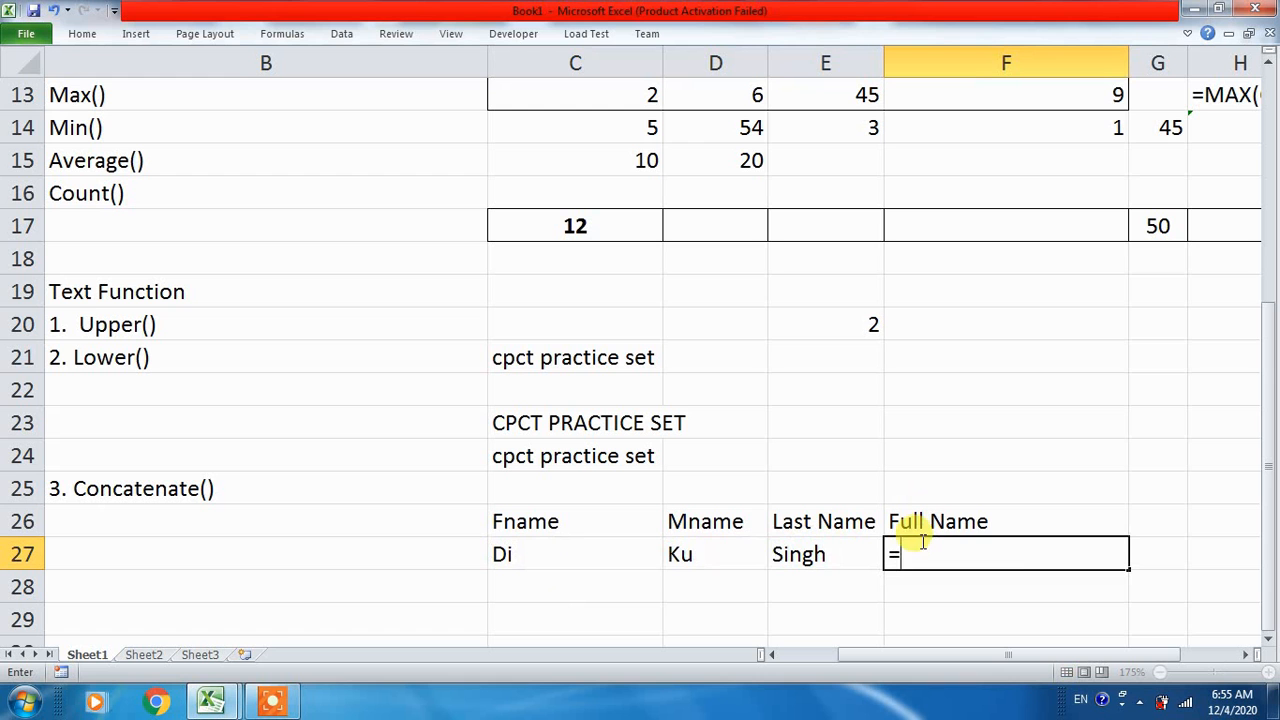
{"action": "type", "text": "con"}
{"action": "key", "text": "Tab"}
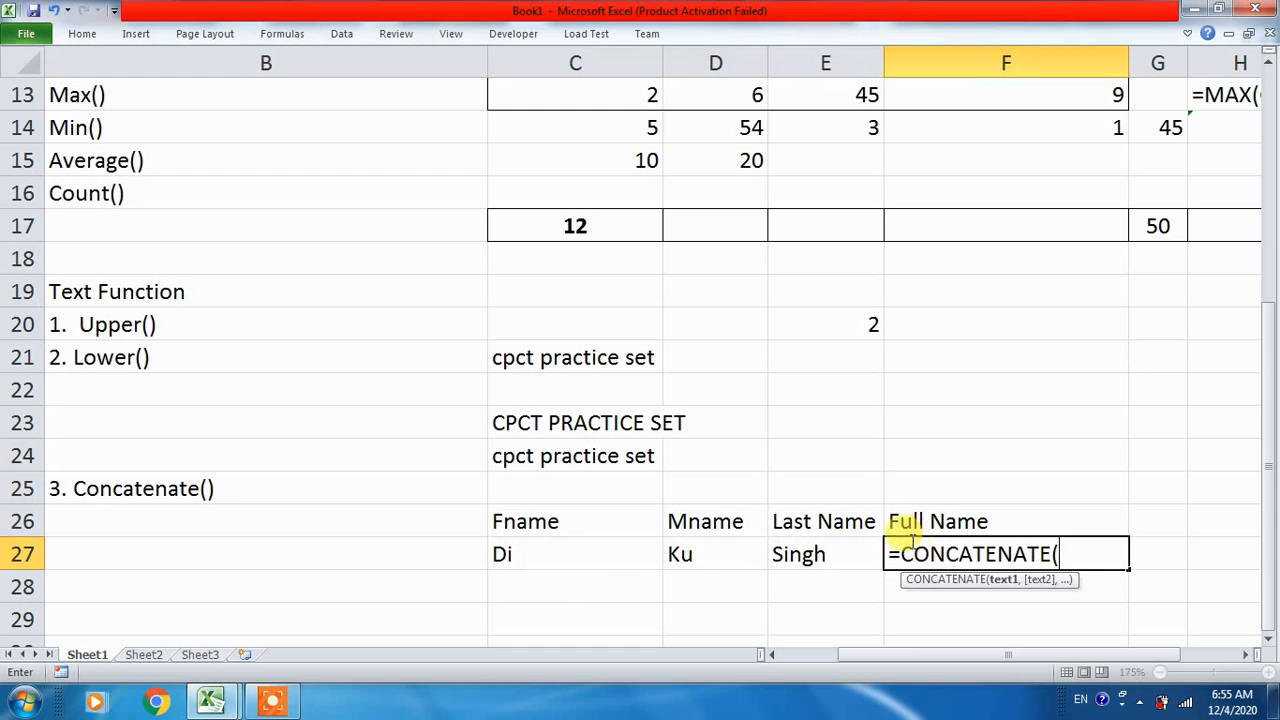
{"action": "left_click", "coordinate": [518, 555]}
{"action": "left_click_drag", "start_coordinate": [518, 555], "coordinate": [797, 549]}
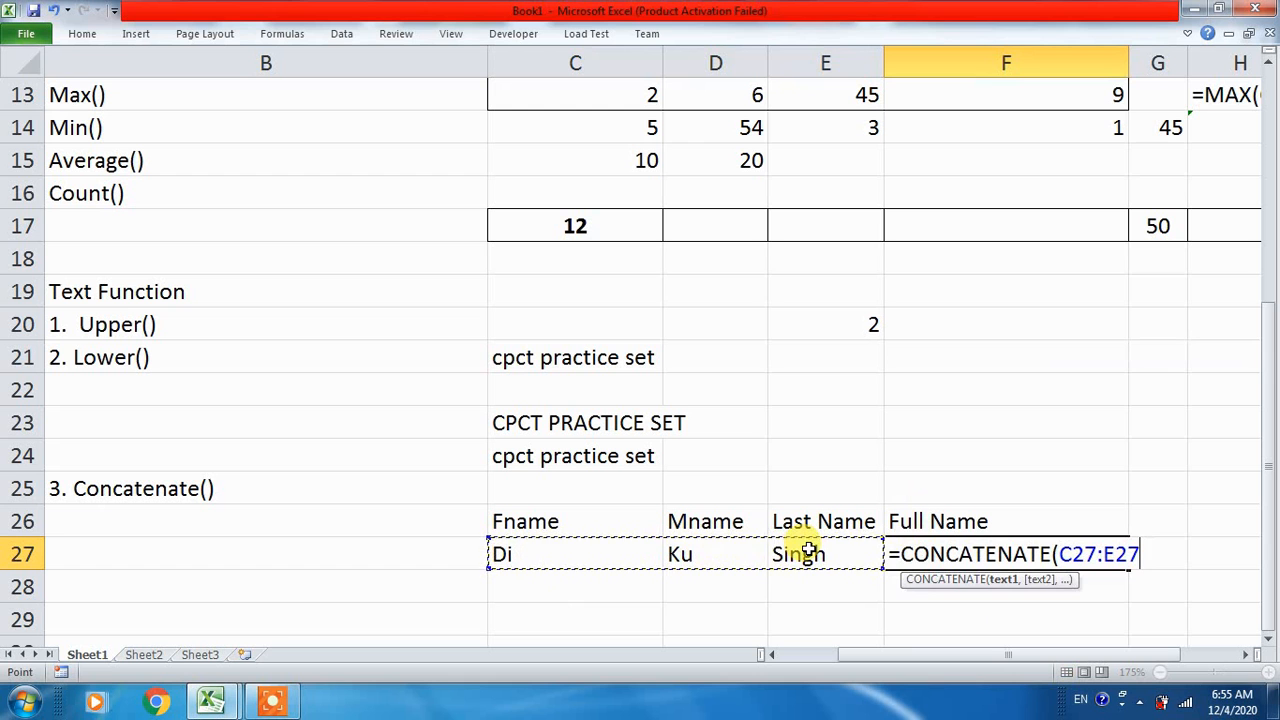
{"action": "type", "text": ")"}
{"action": "key", "text": "Return"}
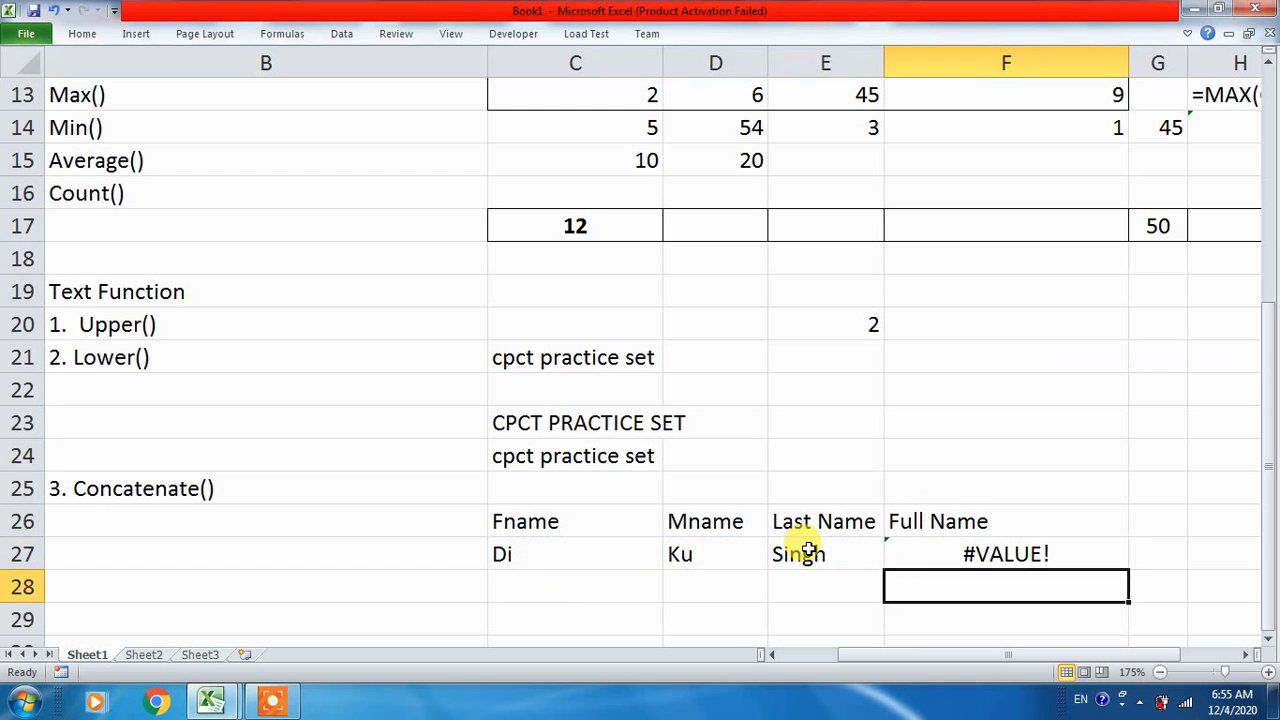
- Replace the formula in cell F27 with =CONCATENATE(C27,D27,E27), referencing each name part separately
{"action": "left_click", "coordinate": [975, 552]}
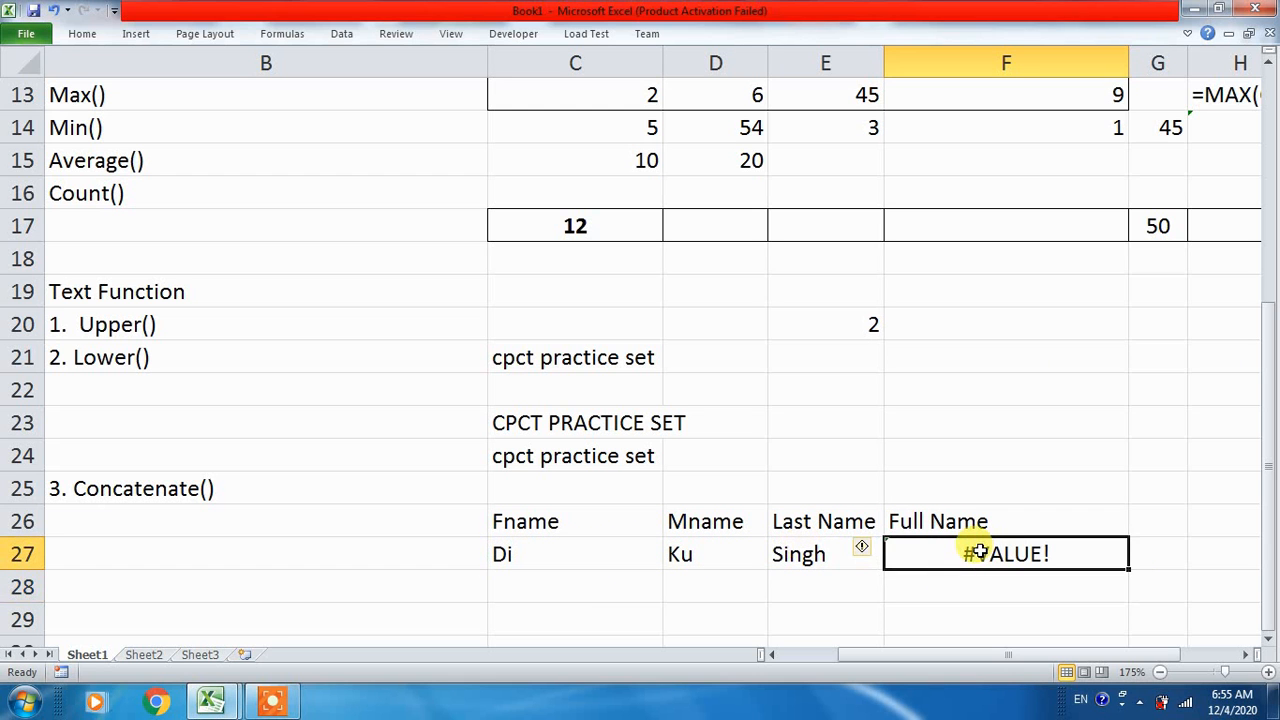
{"action": "type", "text": "=con"}
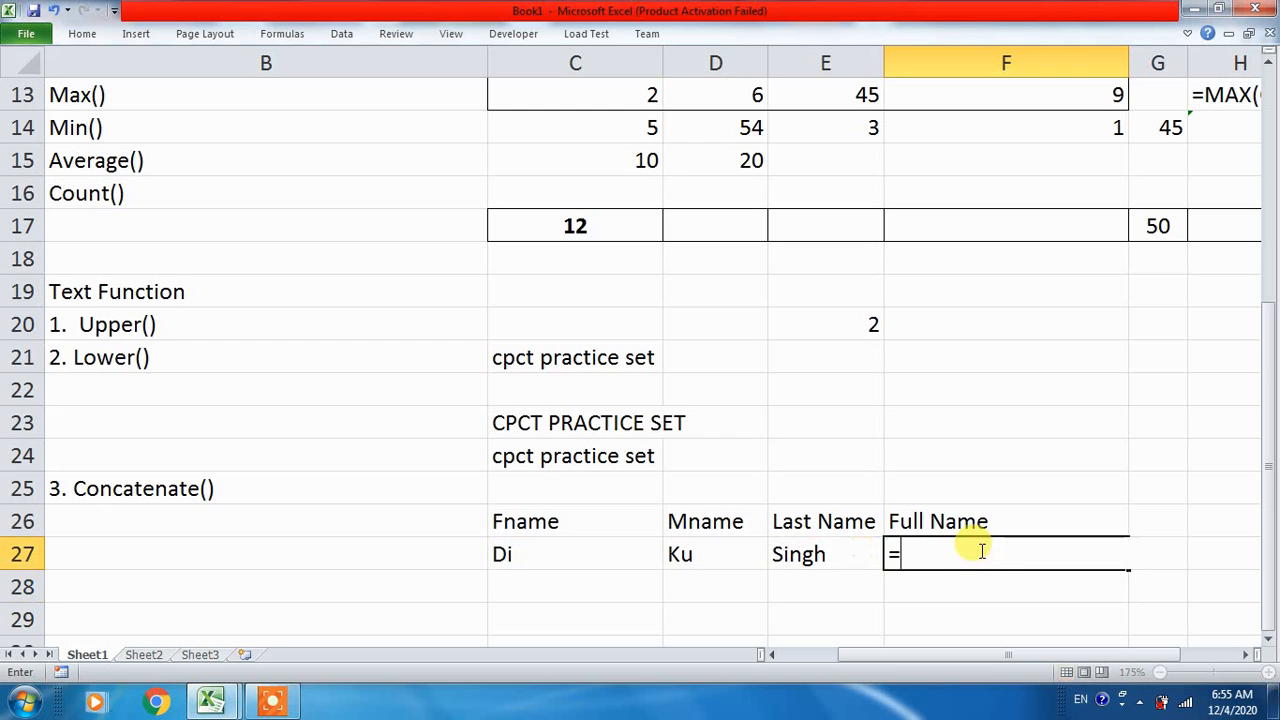
{"action": "key", "text": "Tab"}
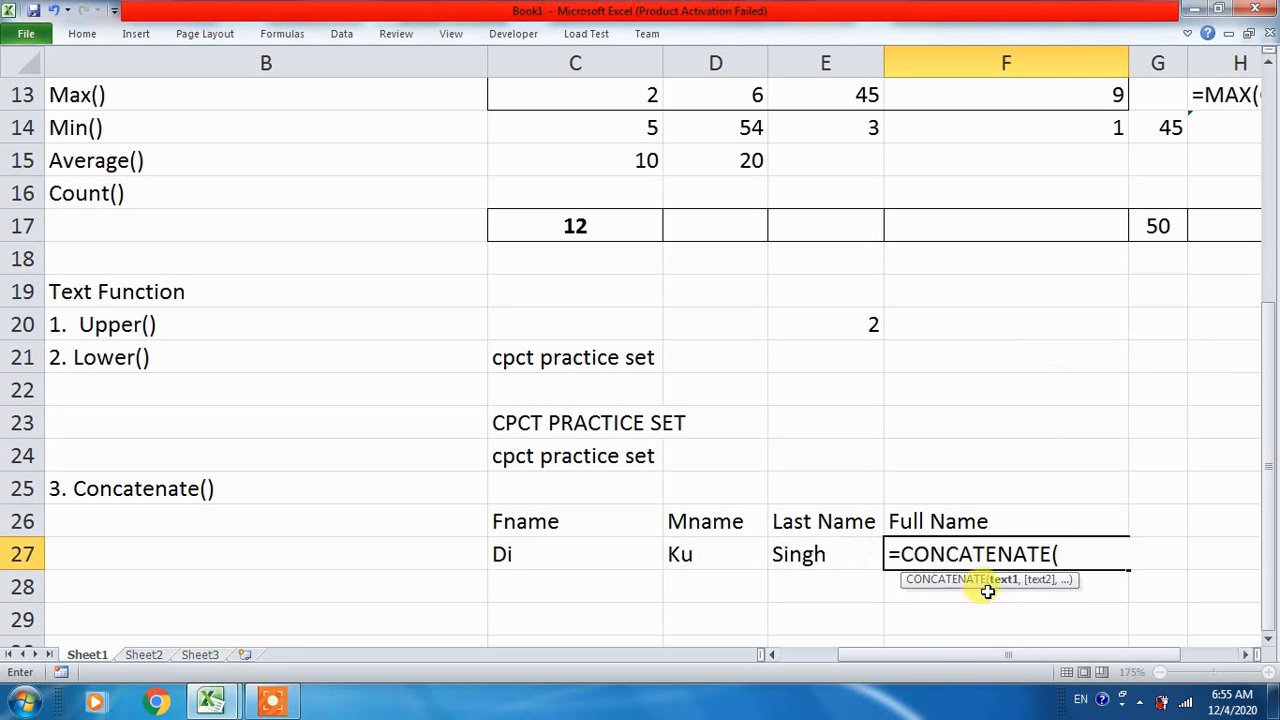
{"action": "left_click", "coordinate": [596, 554]}
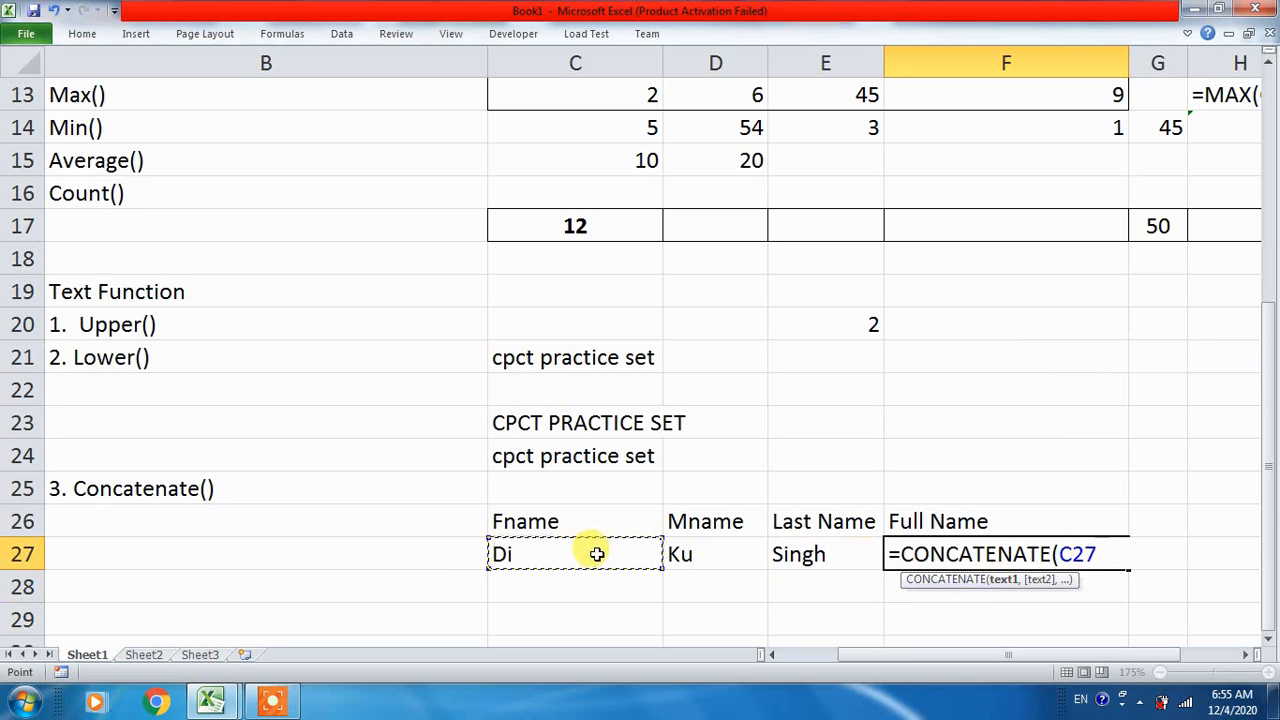
{"action": "type", "text": ","}
{"action": "left_click", "coordinate": [713, 546]}
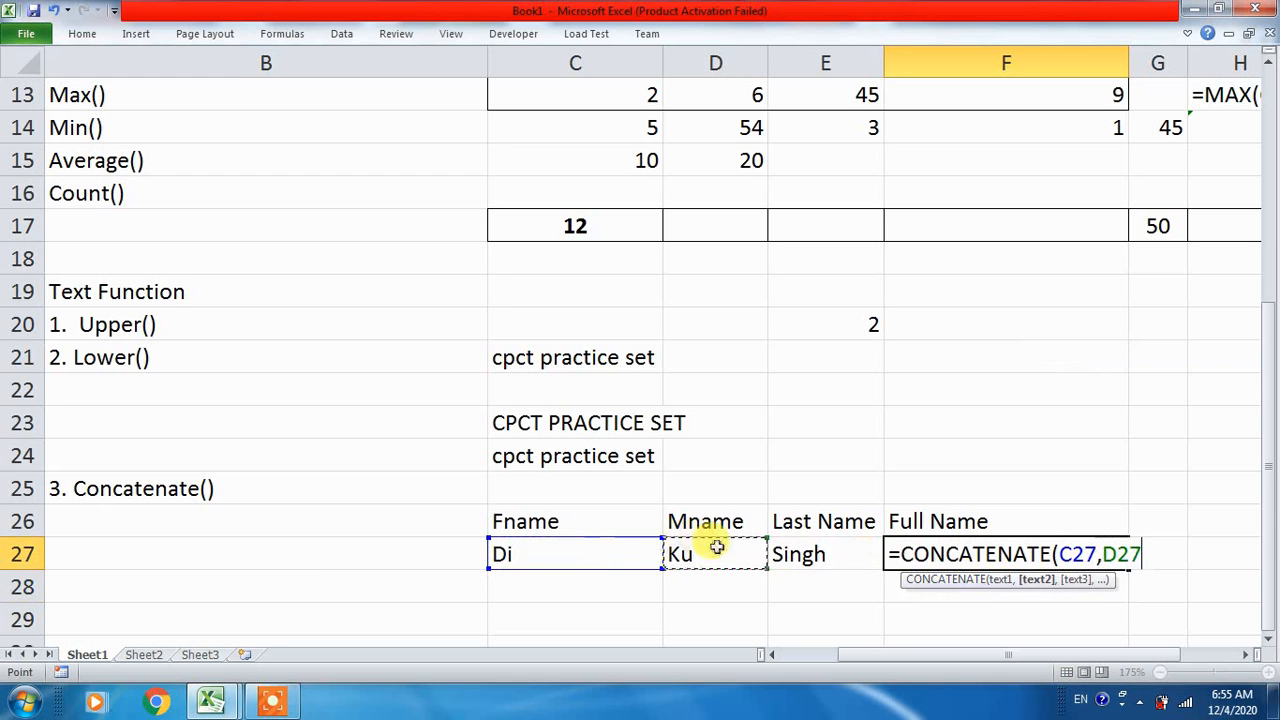
{"action": "left_click", "coordinate": [805, 550]}
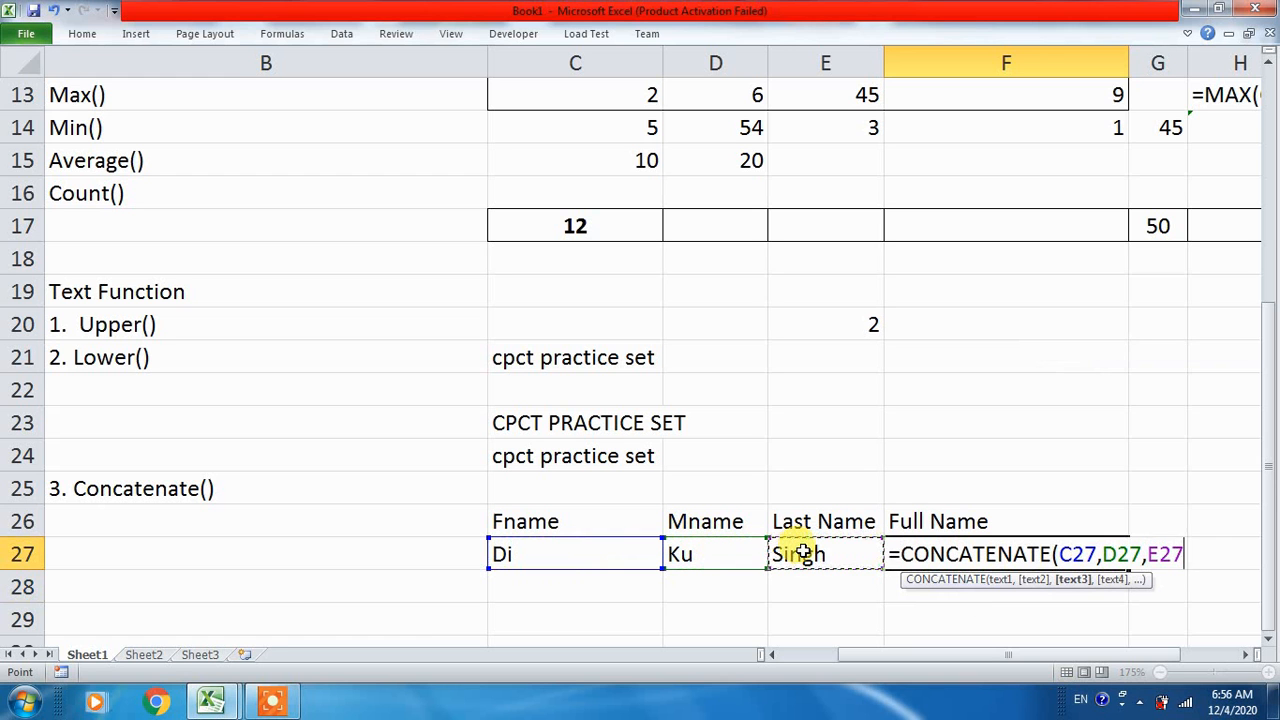
{"action": "type", "text": ")"}
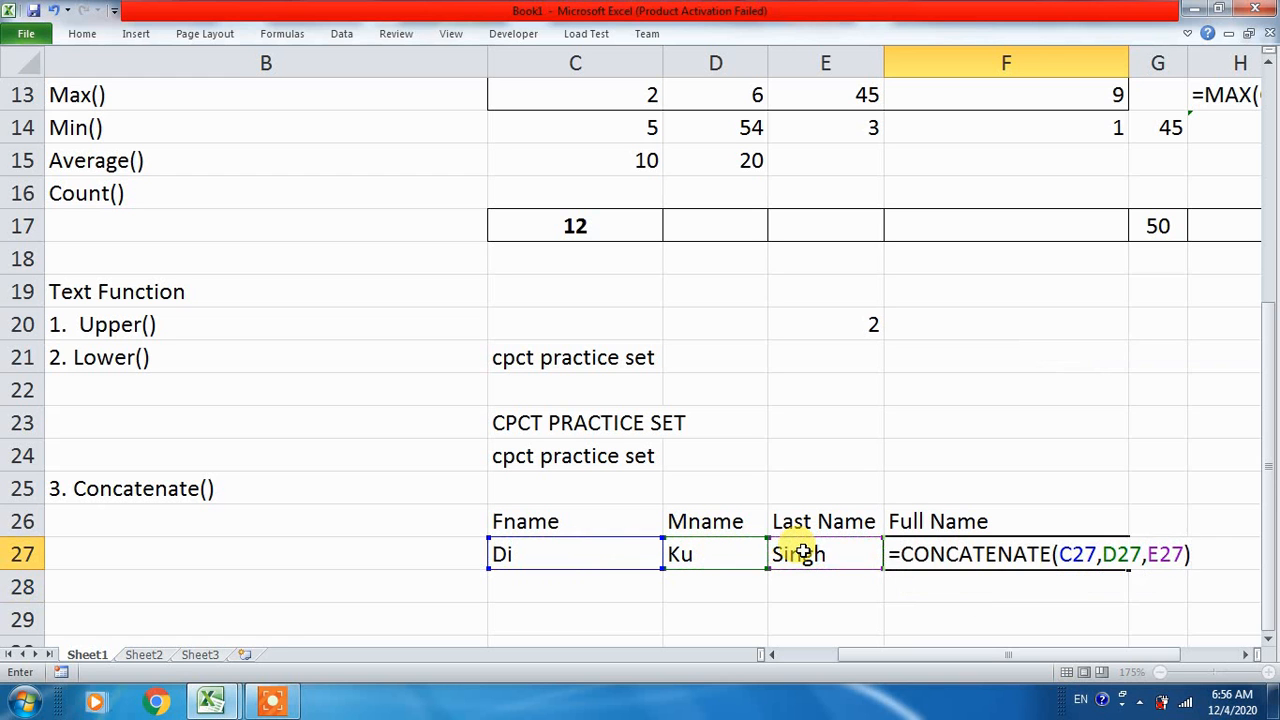
{"action": "key", "text": "Return"}
- Copy the F27 formula down the Full Name column and check the copied formulas in F30, F29 and F28
{"action": "left_click", "coordinate": [912, 555]}
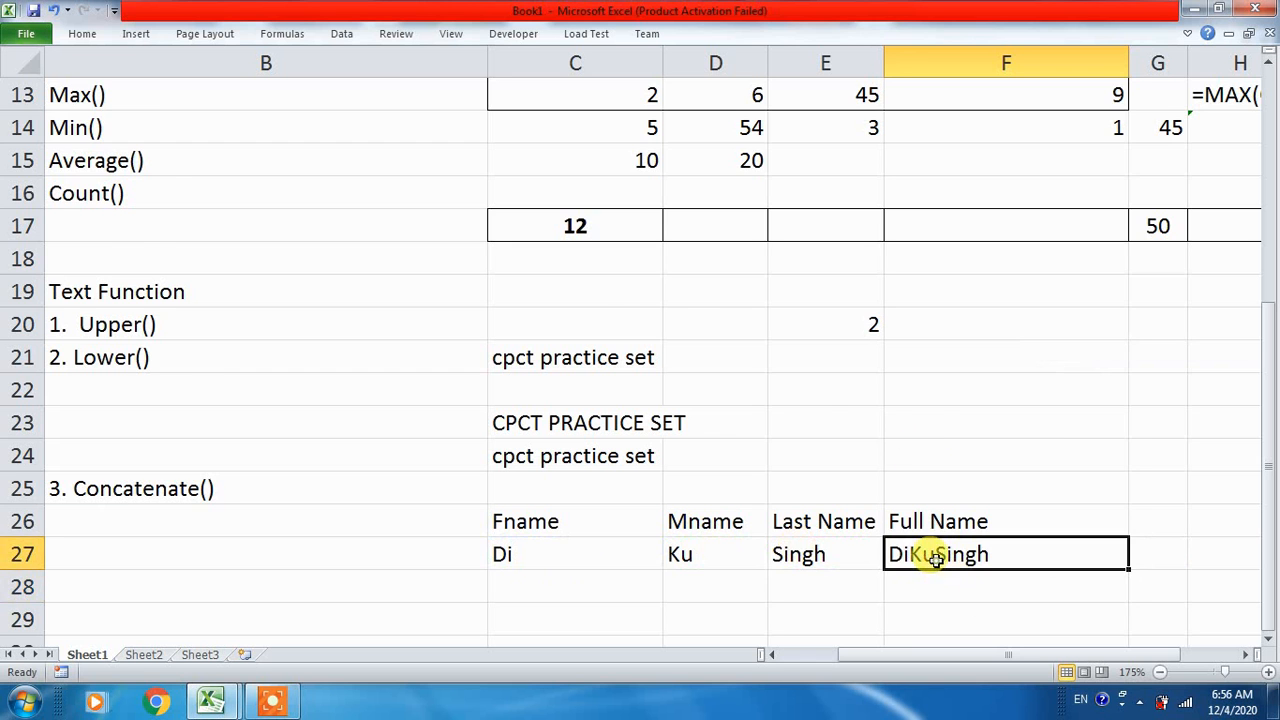
{"action": "scroll", "coordinate": [922, 552], "scroll_direction": "down", "scroll_amount": 1}
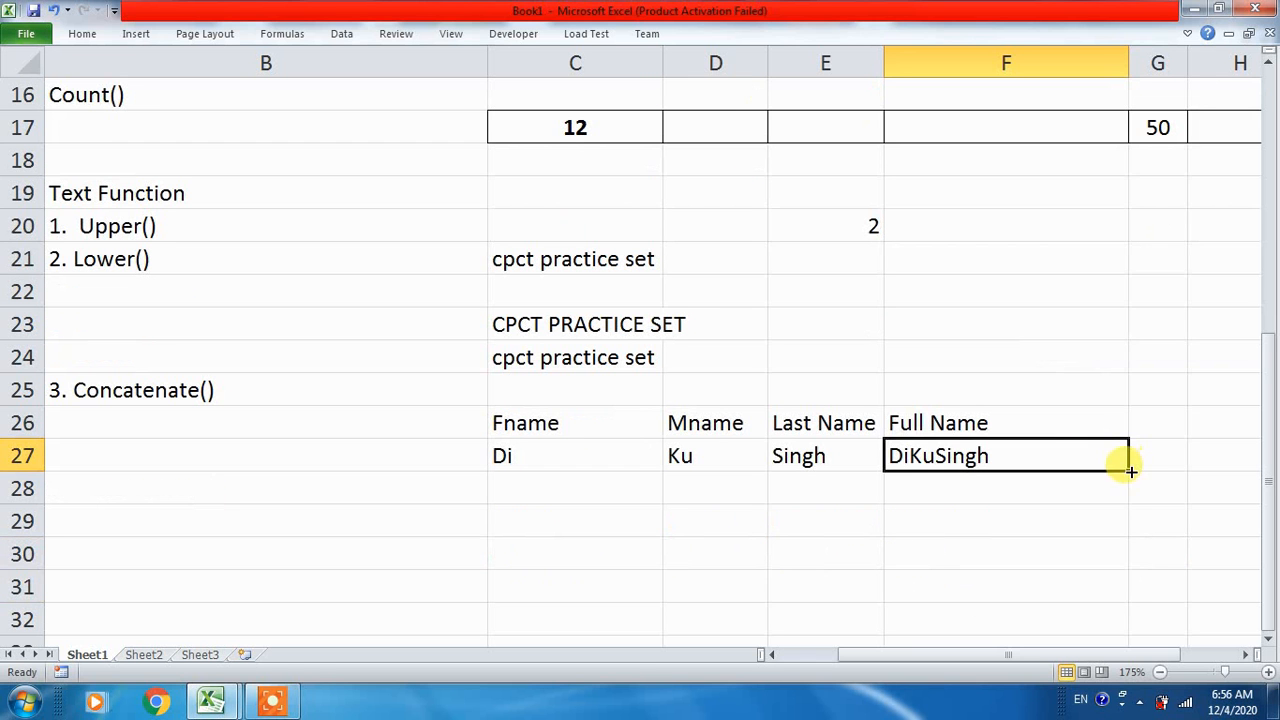
{"action": "left_click_drag", "start_coordinate": [1129, 467], "coordinate": [1123, 583]}
{"action": "left_click", "coordinate": [986, 540]}
{"action": "double_click", "coordinate": [988, 540]}
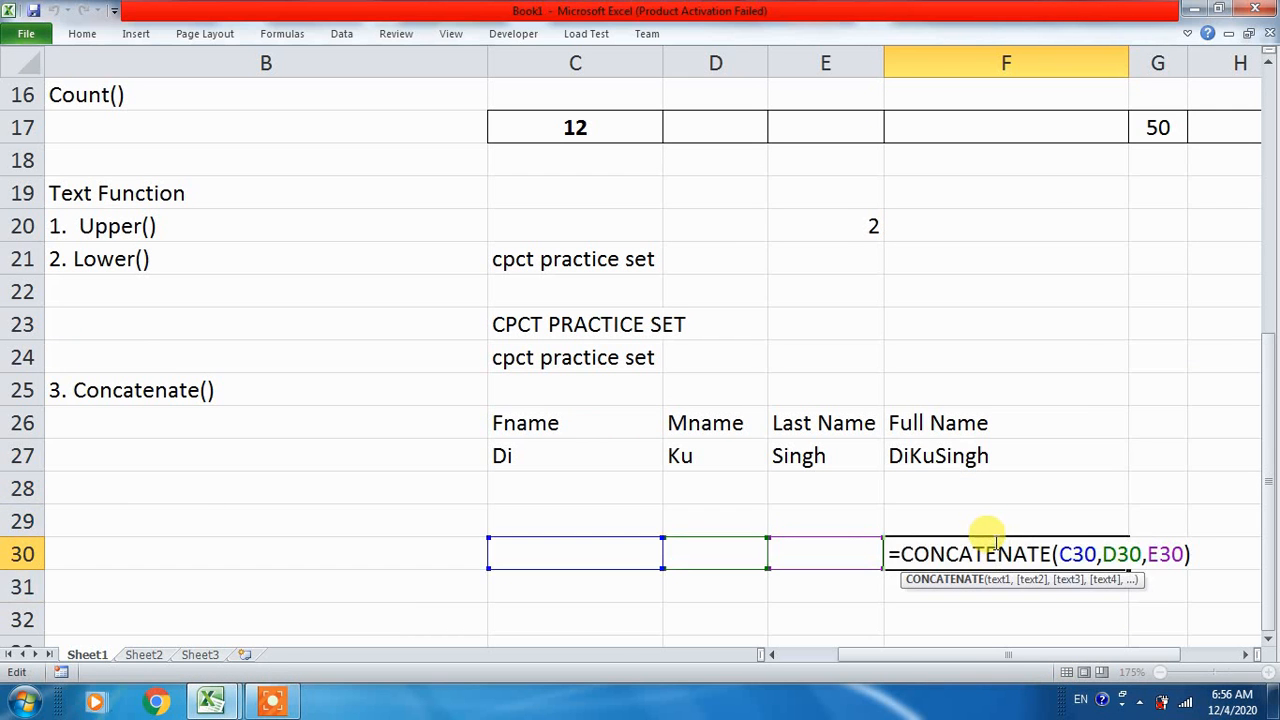
{"action": "key", "text": "Return"}
{"action": "double_click", "coordinate": [984, 520]}
{"action": "key", "text": "Return"}
{"action": "double_click", "coordinate": [978, 481]}
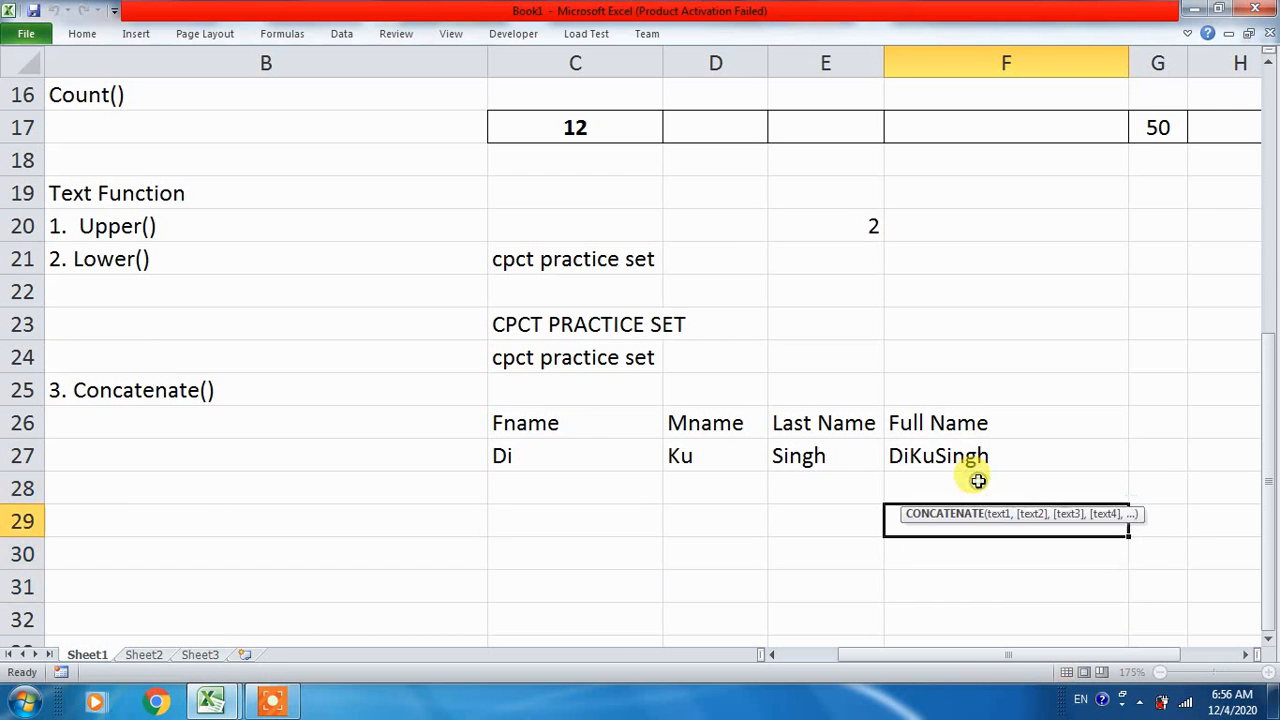
{"action": "key", "text": "Return"}
- Fill in a second sample person's first, middle and last name in cells C28, D28 and E28
{"action": "left_click", "coordinate": [543, 488]}
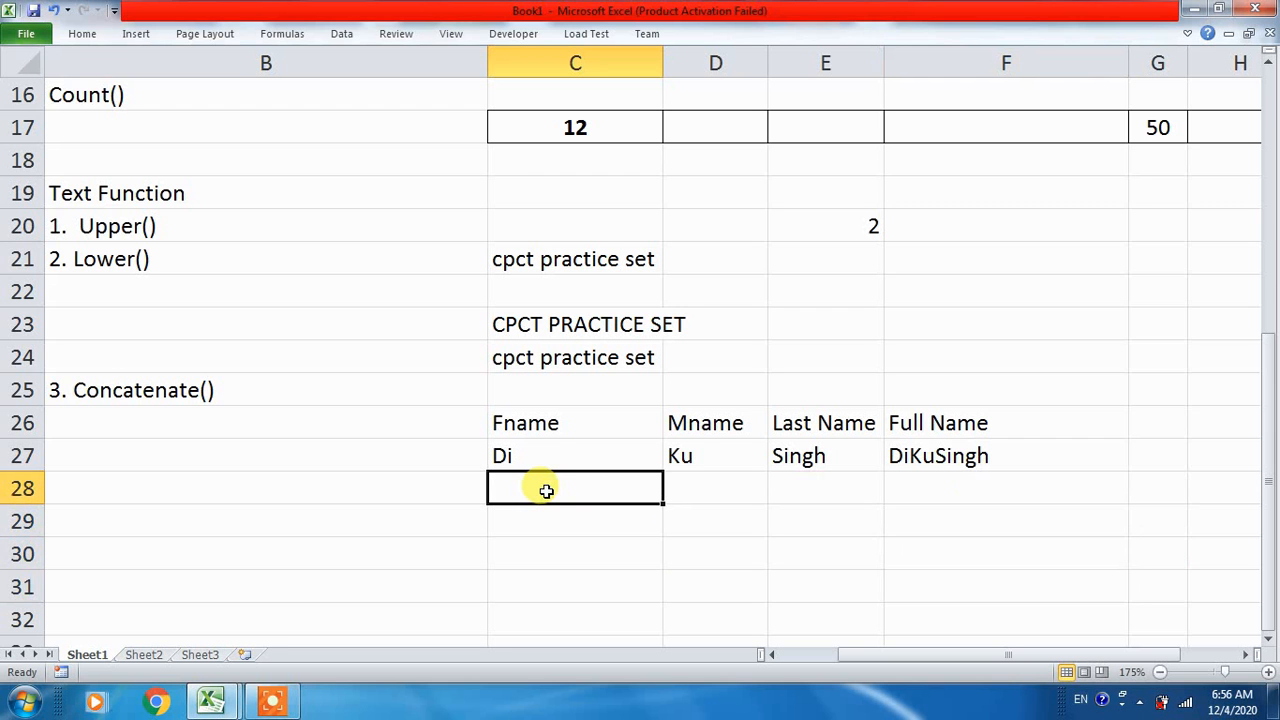
{"action": "type", "text": "vij"}
{"action": "key", "text": "Tab"}
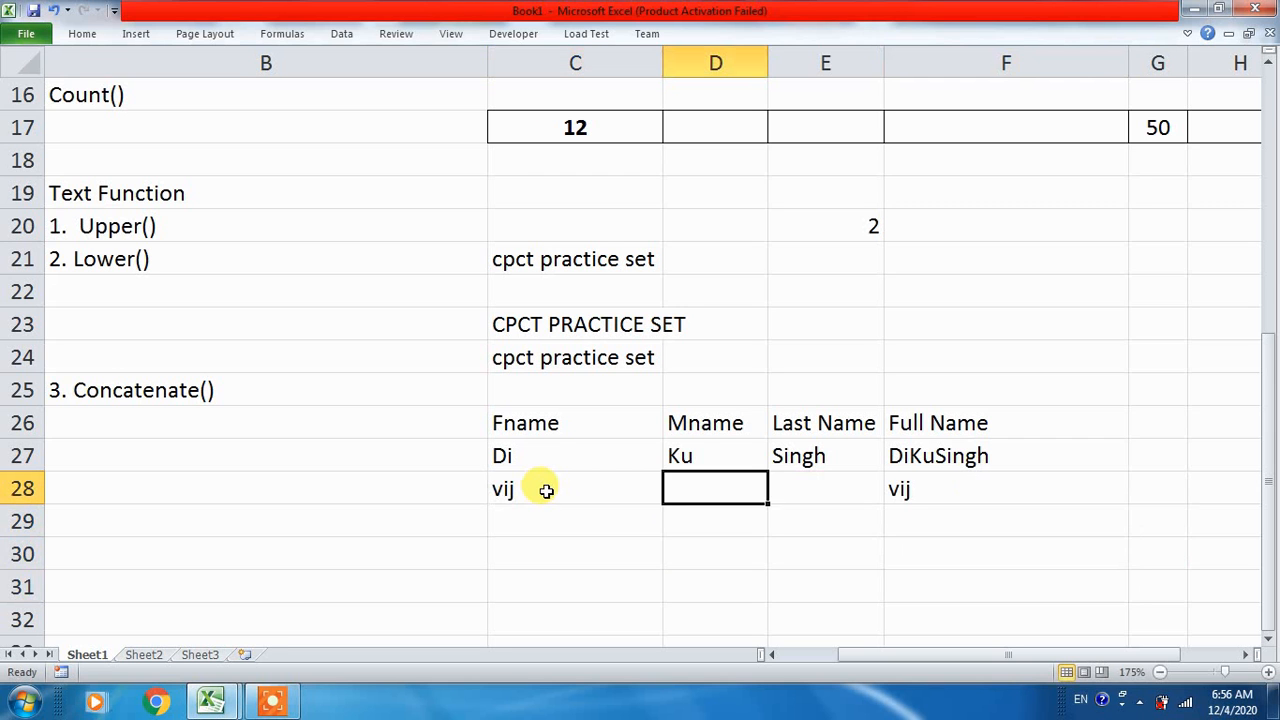
{"action": "type", "text": "Kum"}
{"action": "key", "text": "BackSpace"}
{"action": "key", "text": "Tab"}
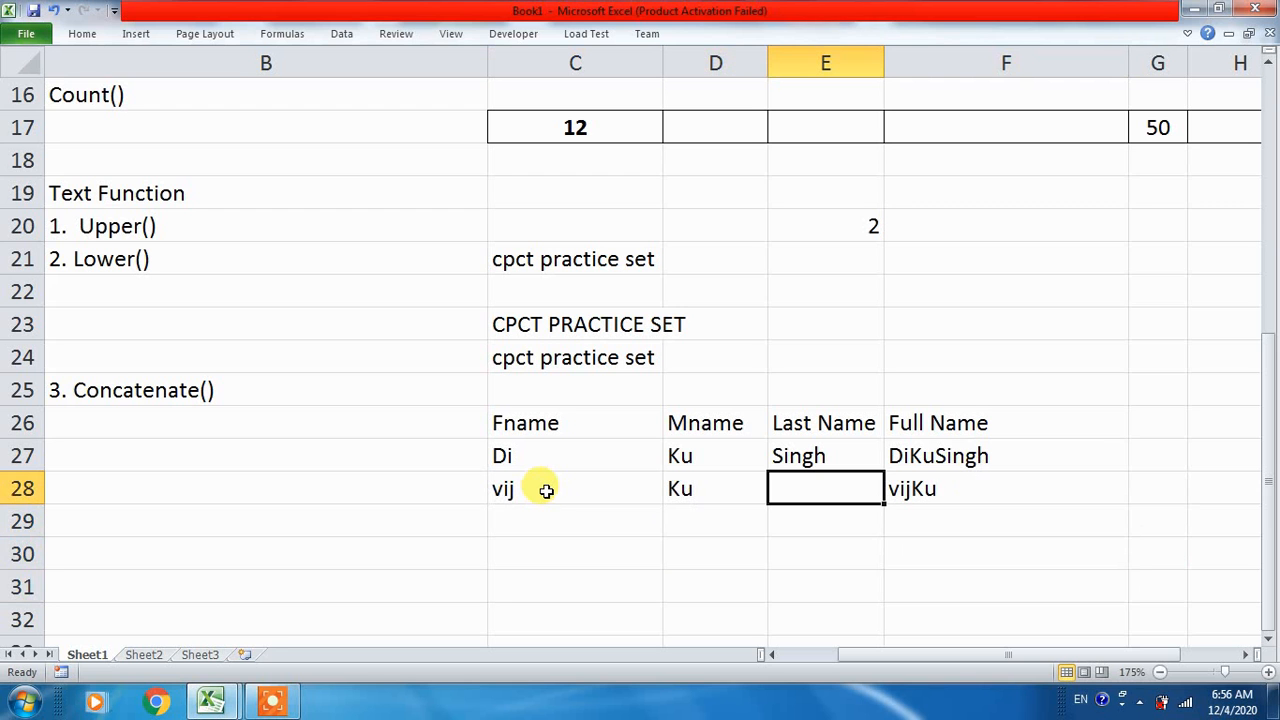
{"action": "type", "text": "singh"}
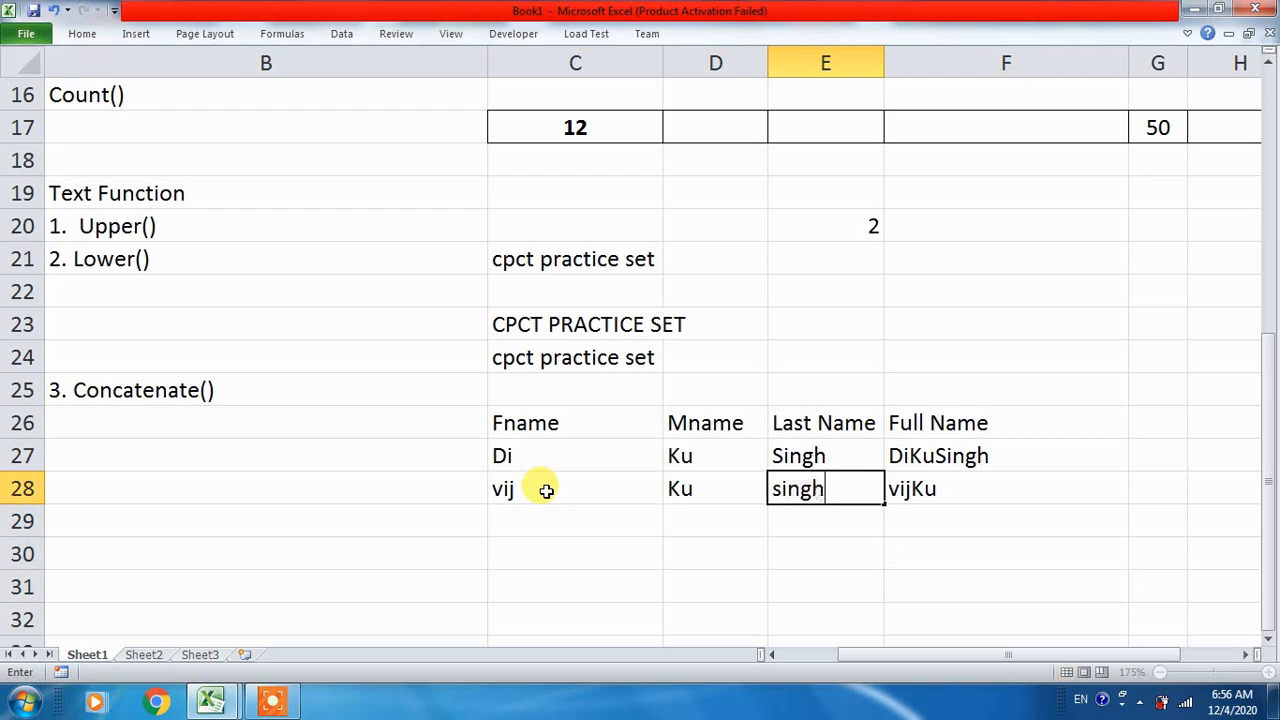
{"action": "key", "text": "Return"}
{"action": "left_click", "coordinate": [916, 505]}
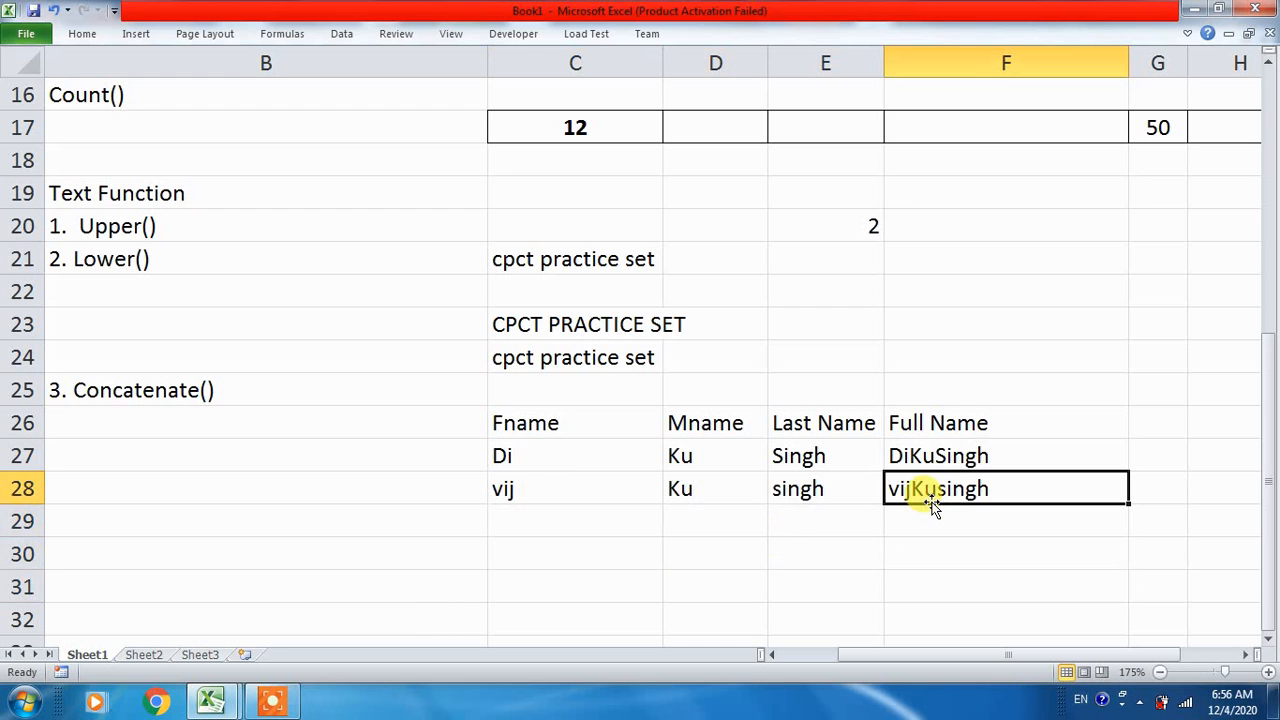
- Make cell F27 show its CONCATENATE formula as text by adding a leading apostrophe
{"action": "left_click", "coordinate": [893, 450]}
{"action": "double_click", "coordinate": [894, 450]}
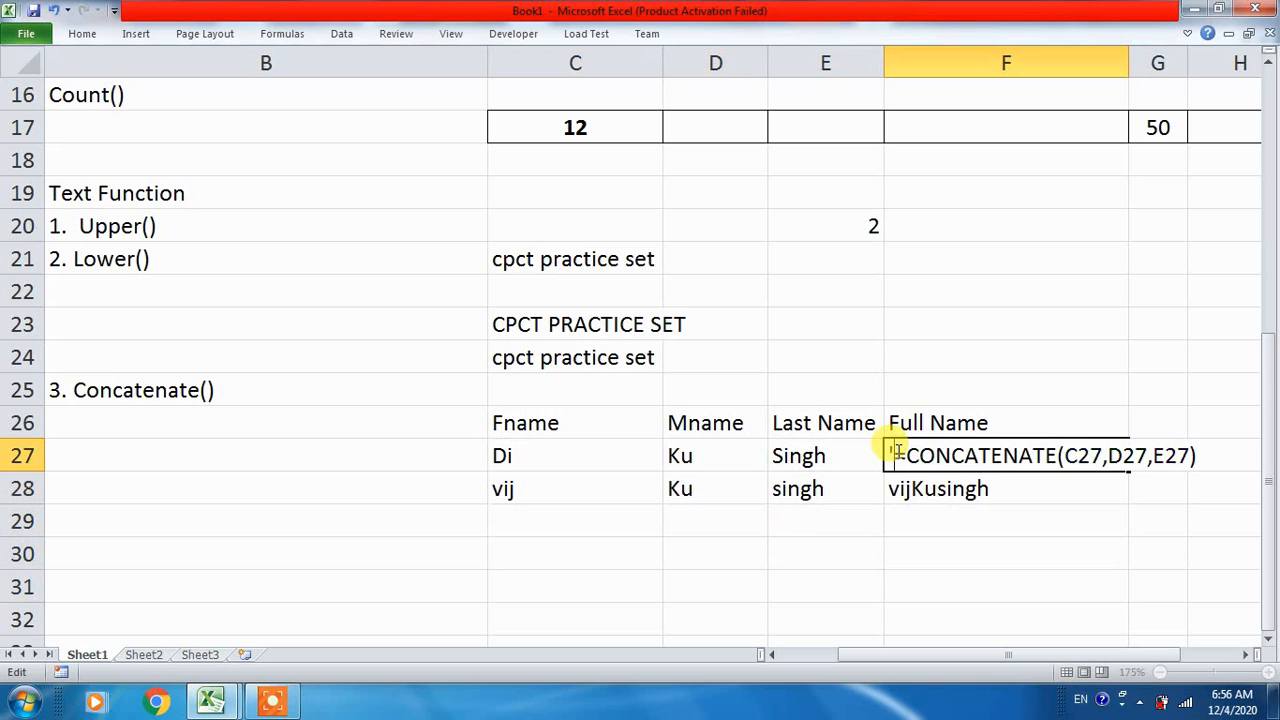
{"action": "key", "text": "Return"}
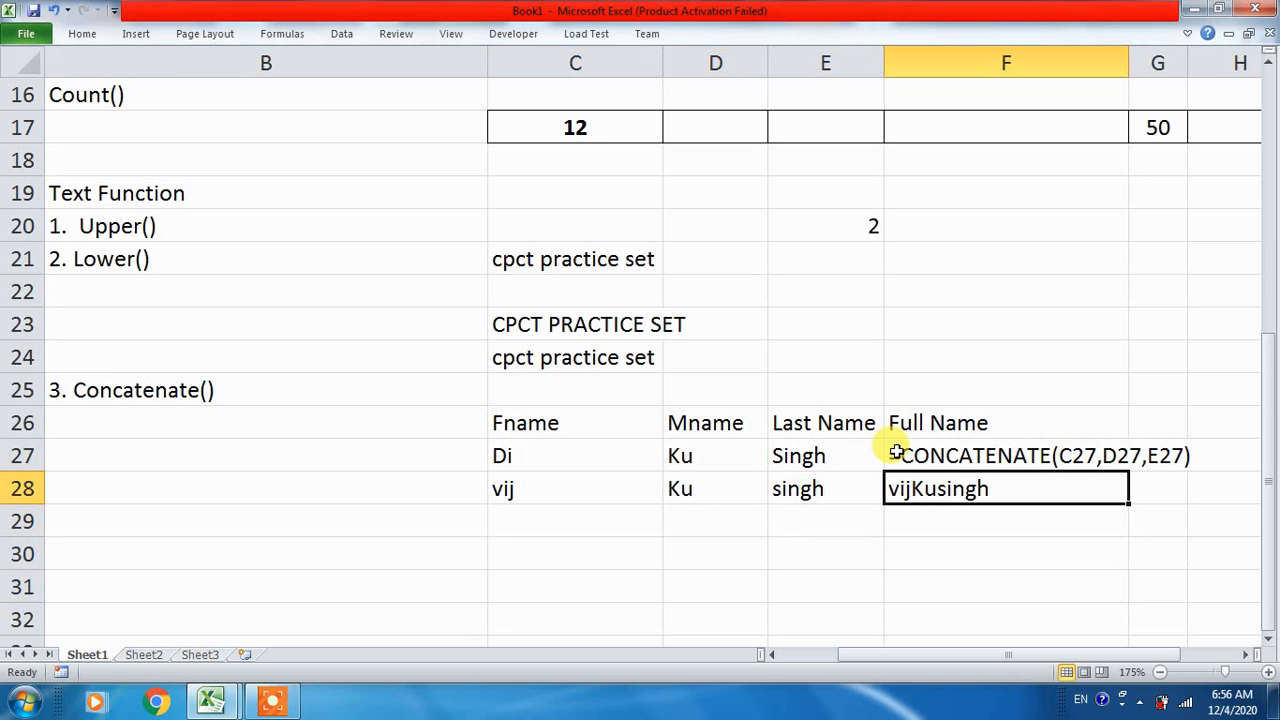
- On Sheet2, enter the headers "Fname", "Miname" and "lastName" in cells A1, B1 and C1
{"action": "left_click", "coordinate": [144, 656]}
{"action": "scroll", "coordinate": [300, 490], "scroll_direction": "up", "scroll_amount": 8}
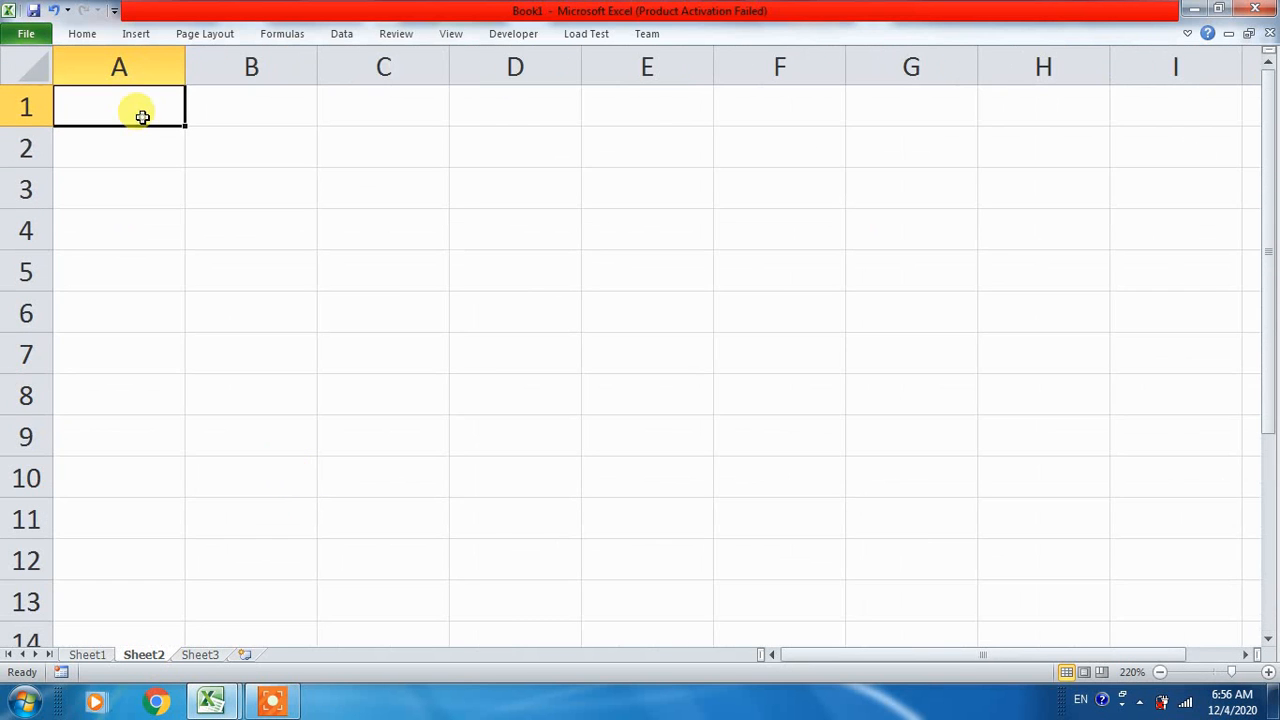
{"action": "type", "text": "Fname"}
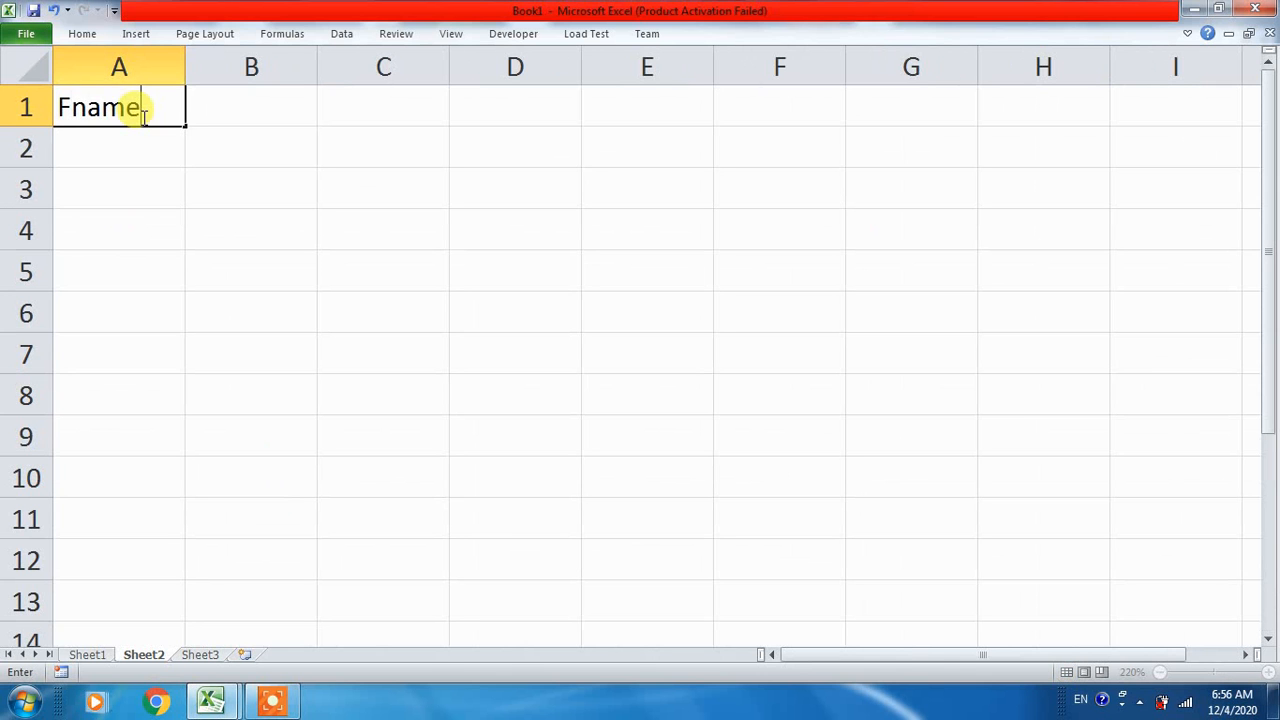
{"action": "key", "text": "Tab"}
{"action": "type", "text": "Mi"}
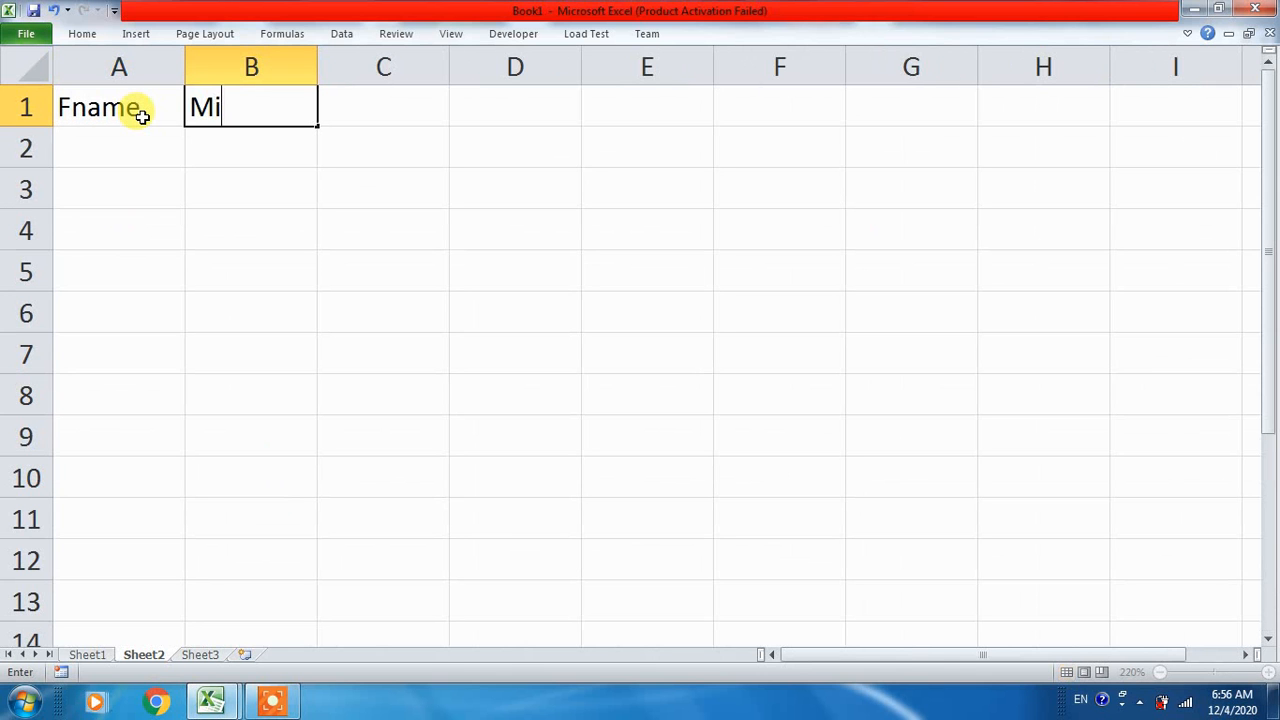
{"action": "type", "text": "name"}
{"action": "key", "text": "Tab"}
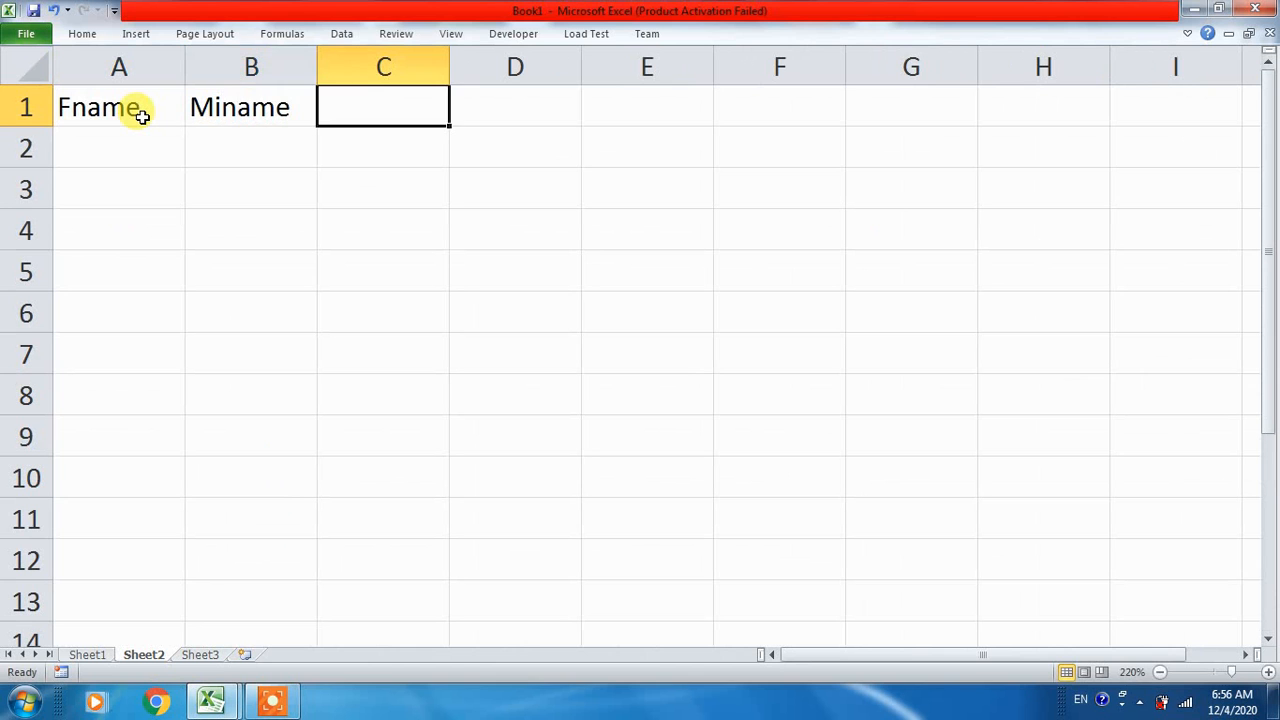
{"action": "type", "text": "lastName"}
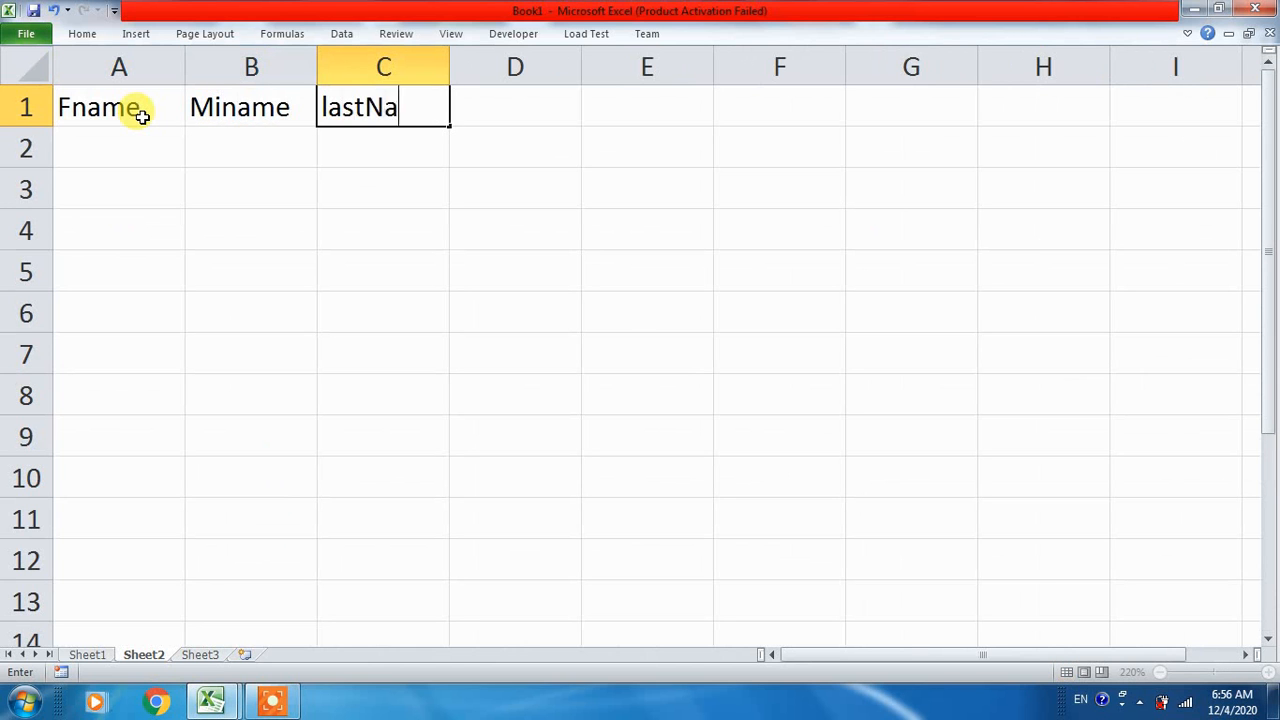
{"action": "key", "text": "Return"}
- Add the header "Full Name" in cell D1
{"action": "key", "text": "Up"}
{"action": "key", "text": "Right"}
{"action": "type", "text": "Fa"}
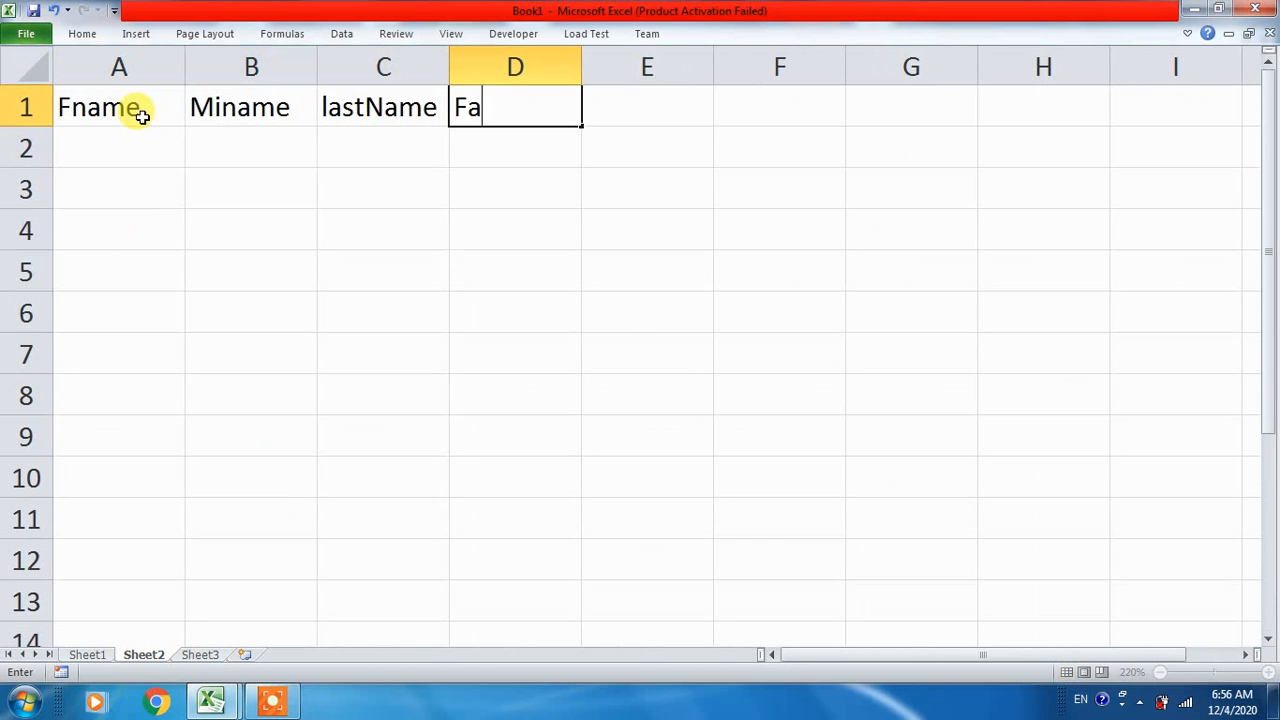
{"action": "key", "text": "BackSpace"}
{"action": "type", "text": "ull Name"}
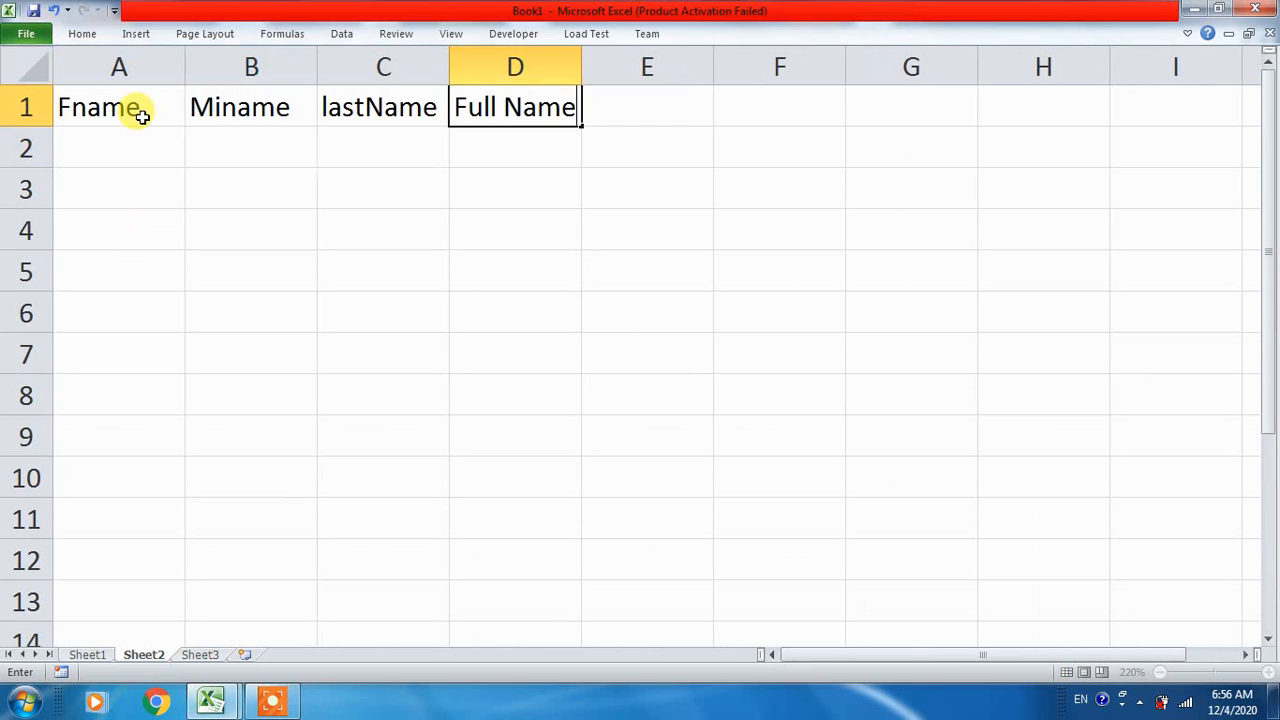
{"action": "key", "text": "Return"}
- Enter a sample person's first, middle and last name in cells A2, B2 and C2, and select cell D2
{"action": "key", "text": "Up"}
{"action": "key", "text": "Left"}
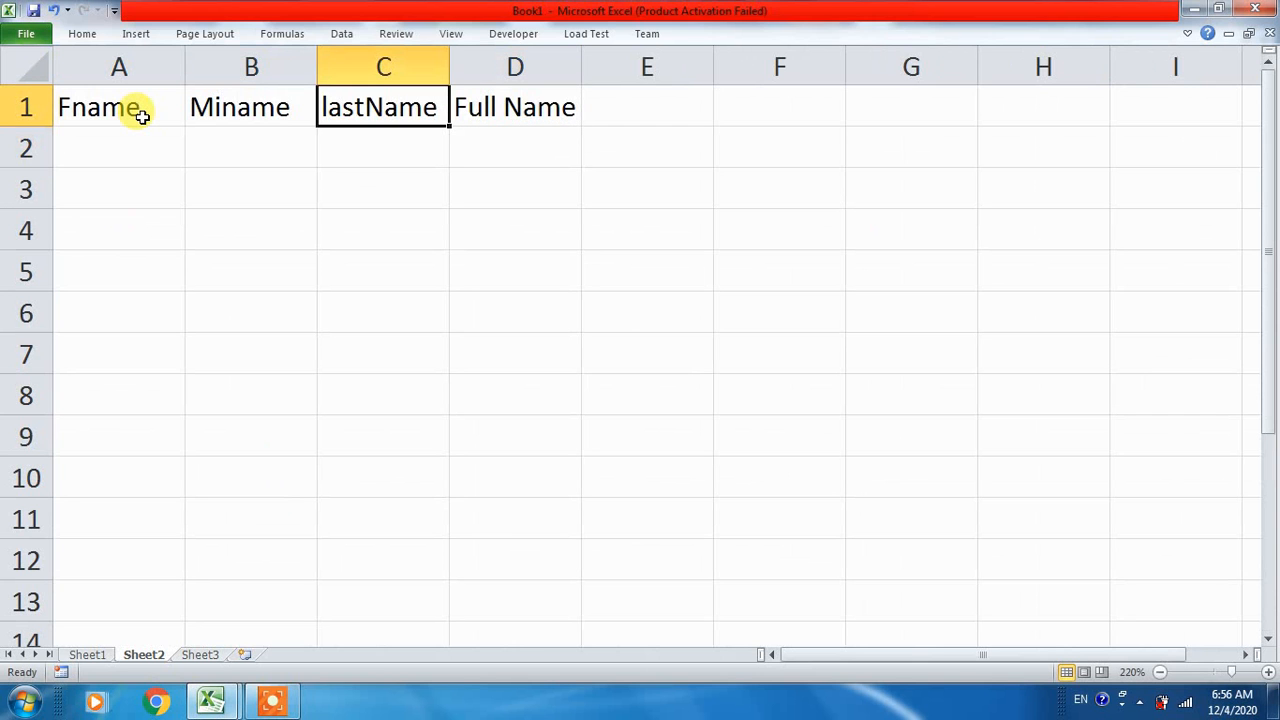
{"action": "key", "text": "Left"}
{"action": "key", "text": "Left"}
{"action": "key", "text": "Down"}
{"action": "type", "text": "Ramesh"}
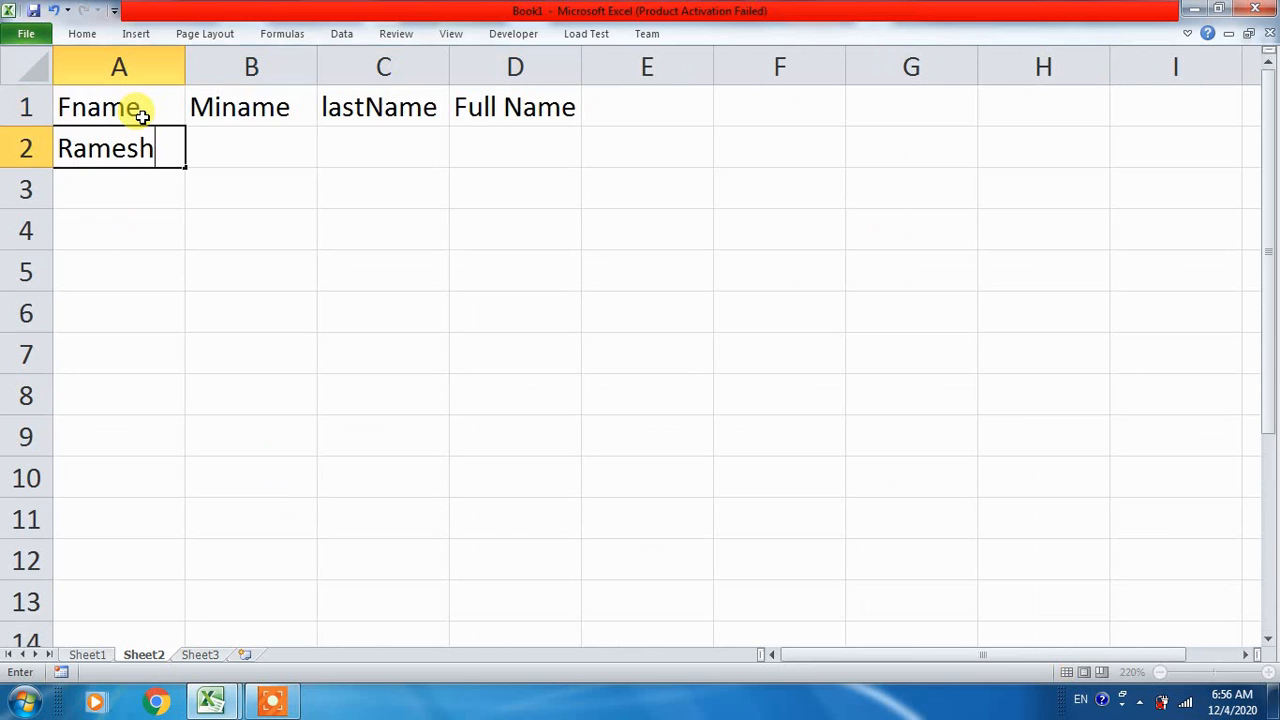
{"action": "key", "text": "Tab"}
{"action": "type", "text": "Kumar"}
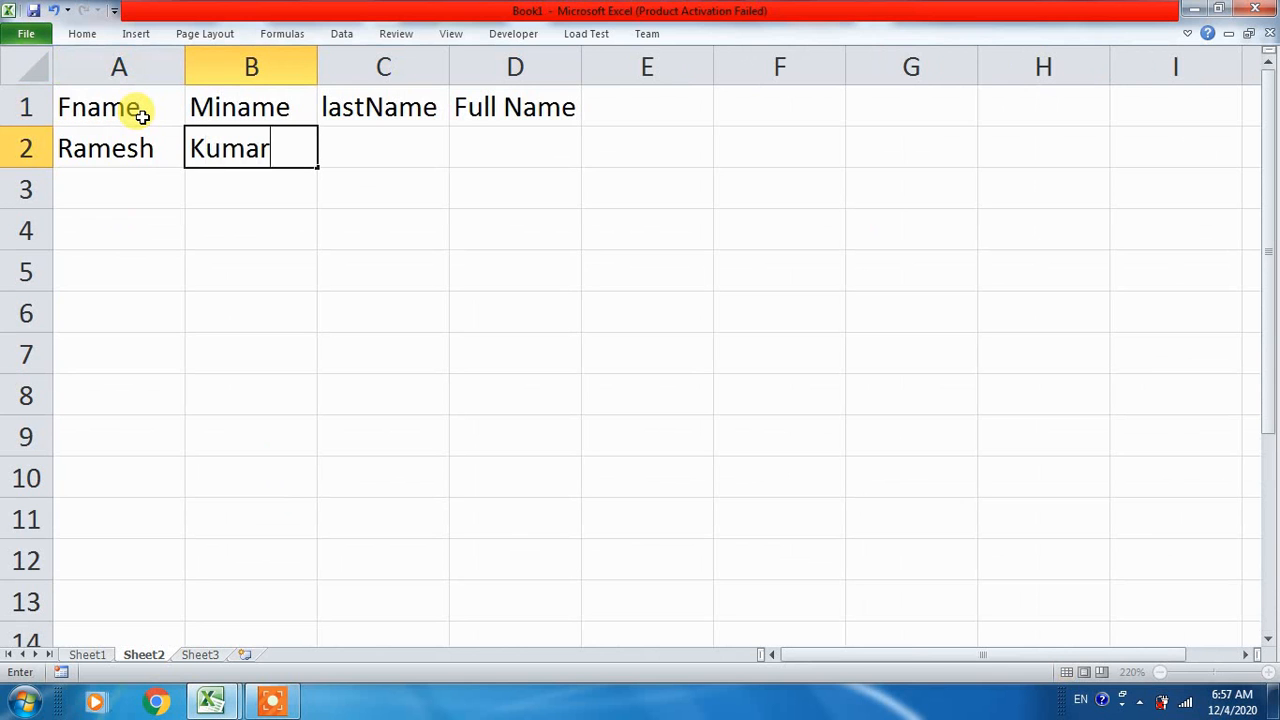
{"action": "key", "text": "Tab"}
{"action": "type", "text": "Singh"}
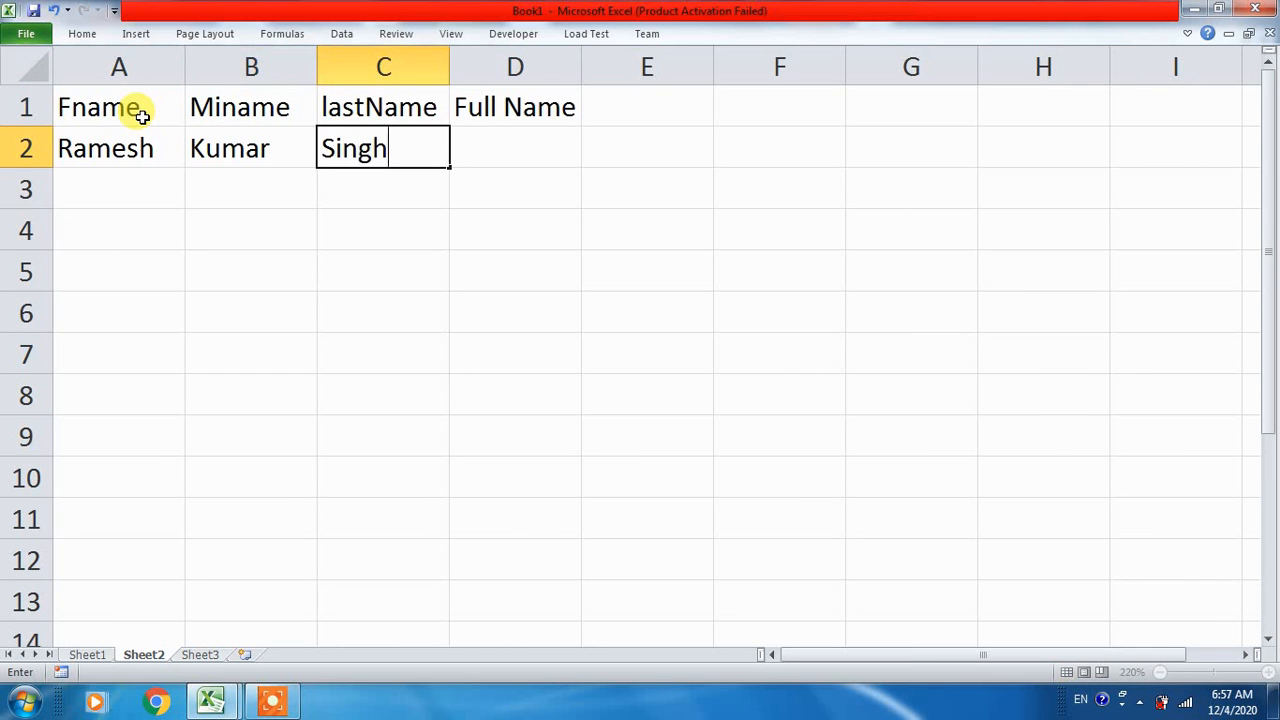
{"action": "key", "text": "Return"}
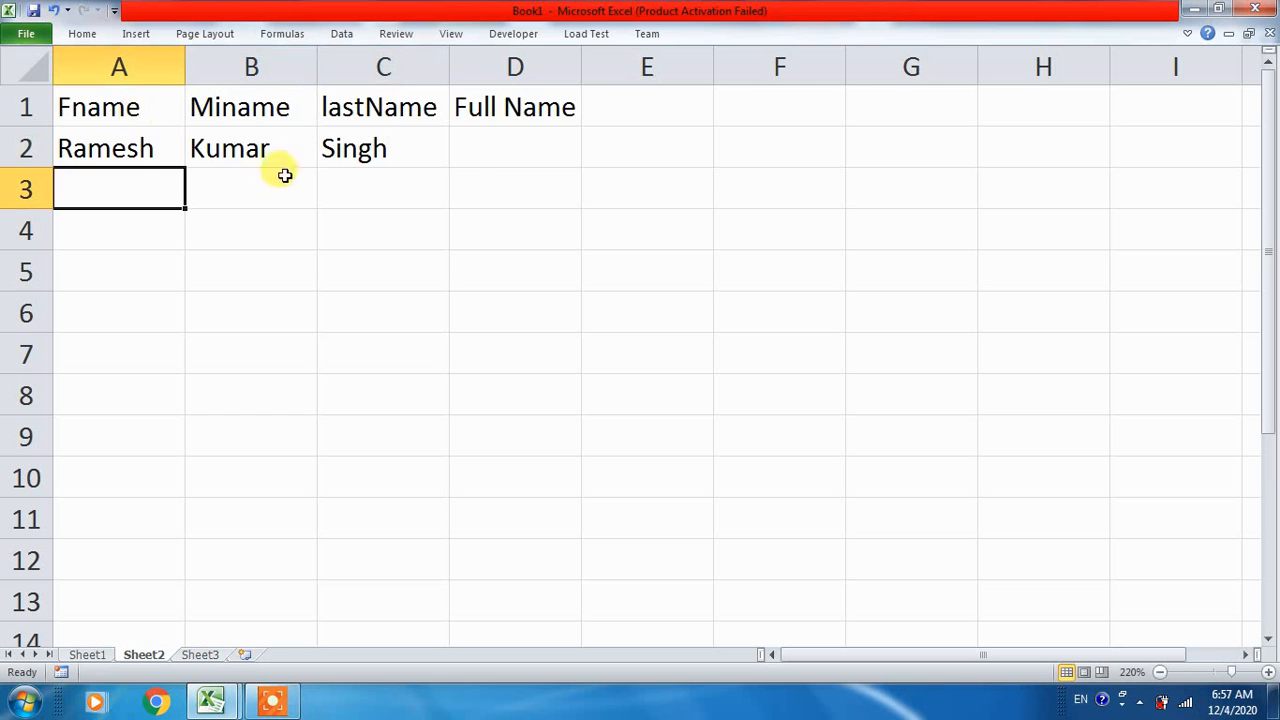
{"action": "left_click", "coordinate": [474, 152]}
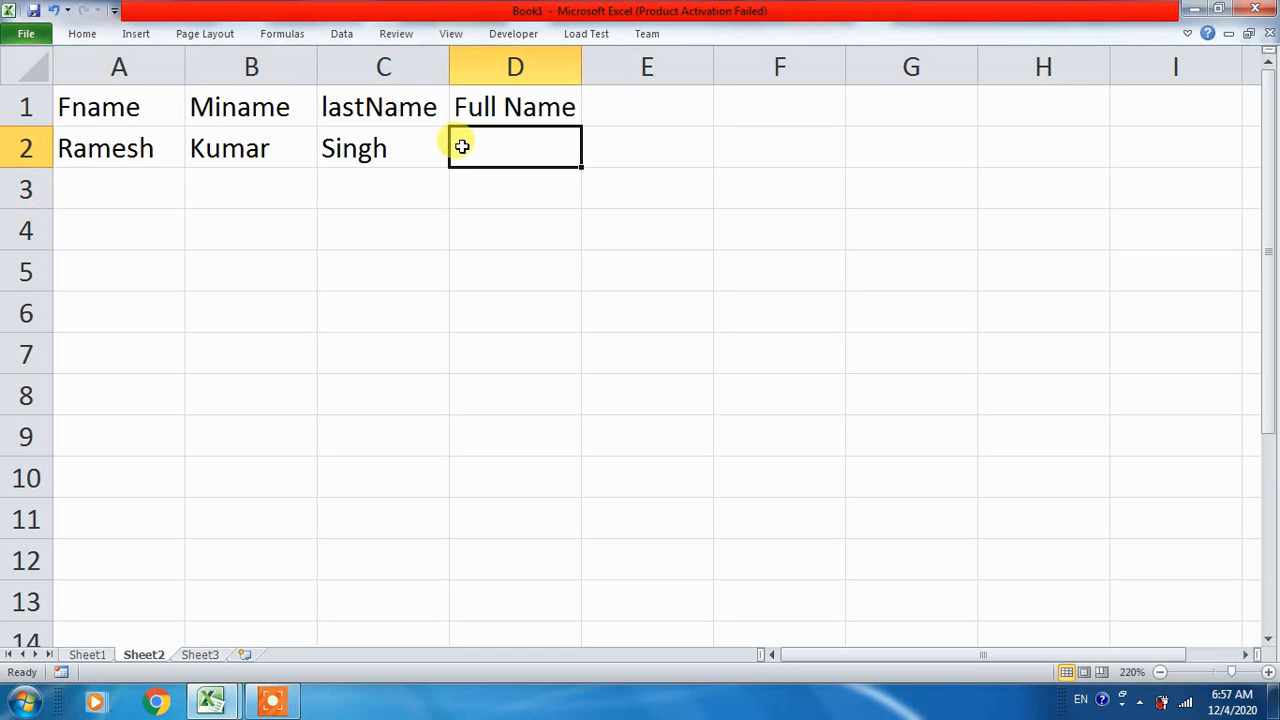
- Enter the formula =CONCATENATE(A2,B2,C2) in cell D2 to join the three name parts
{"action": "type", "text": "=cont"}
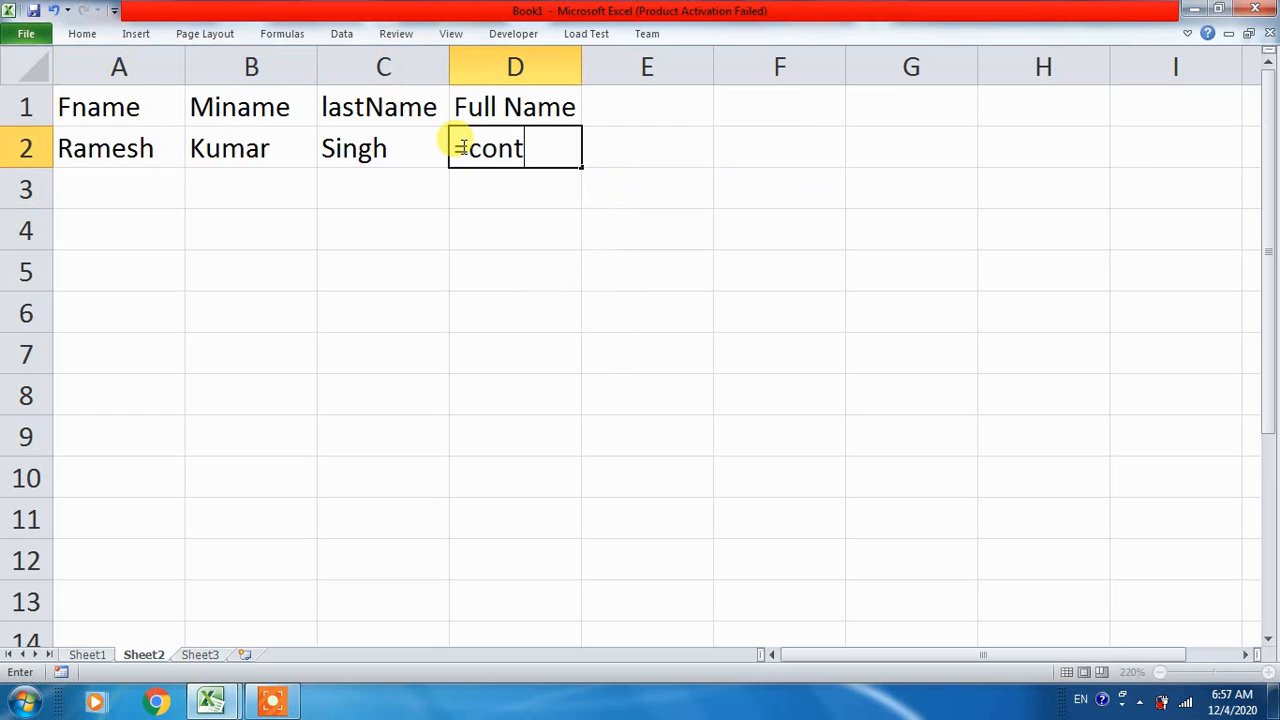
{"action": "key", "text": "BackSpace"}
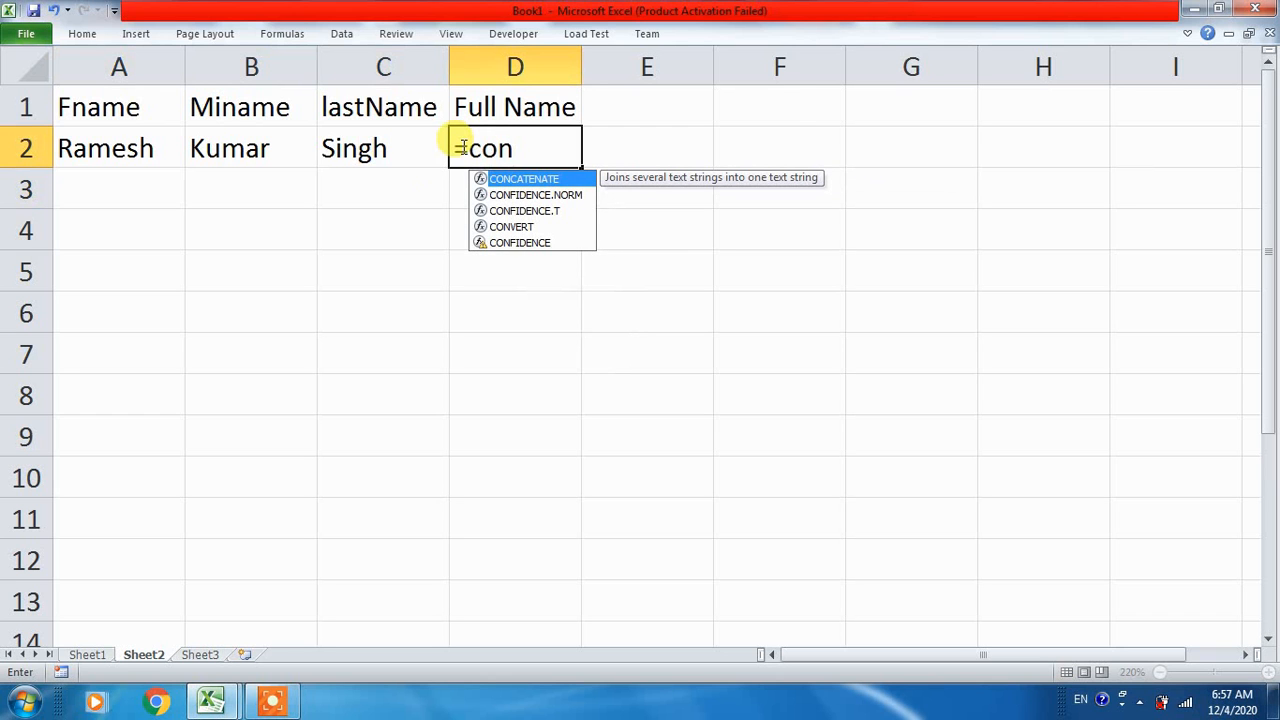
{"action": "key", "text": "Tab"}
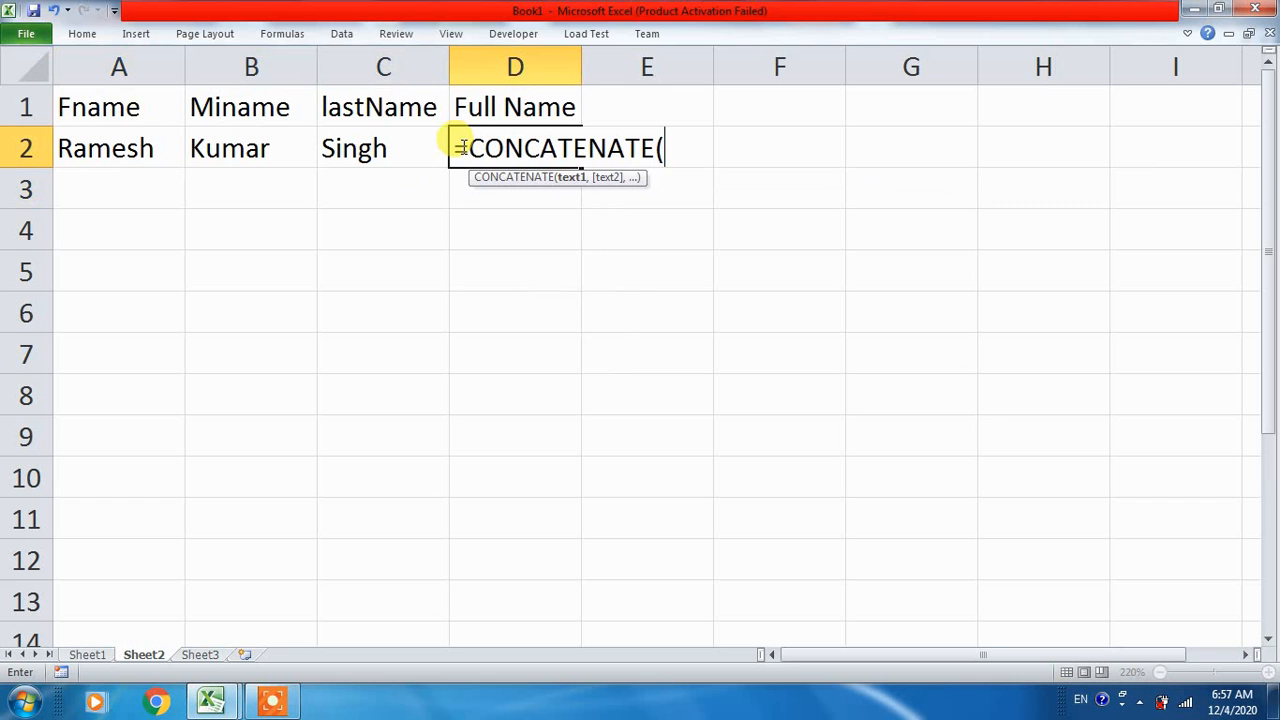
{"action": "left_click", "coordinate": [102, 149]}
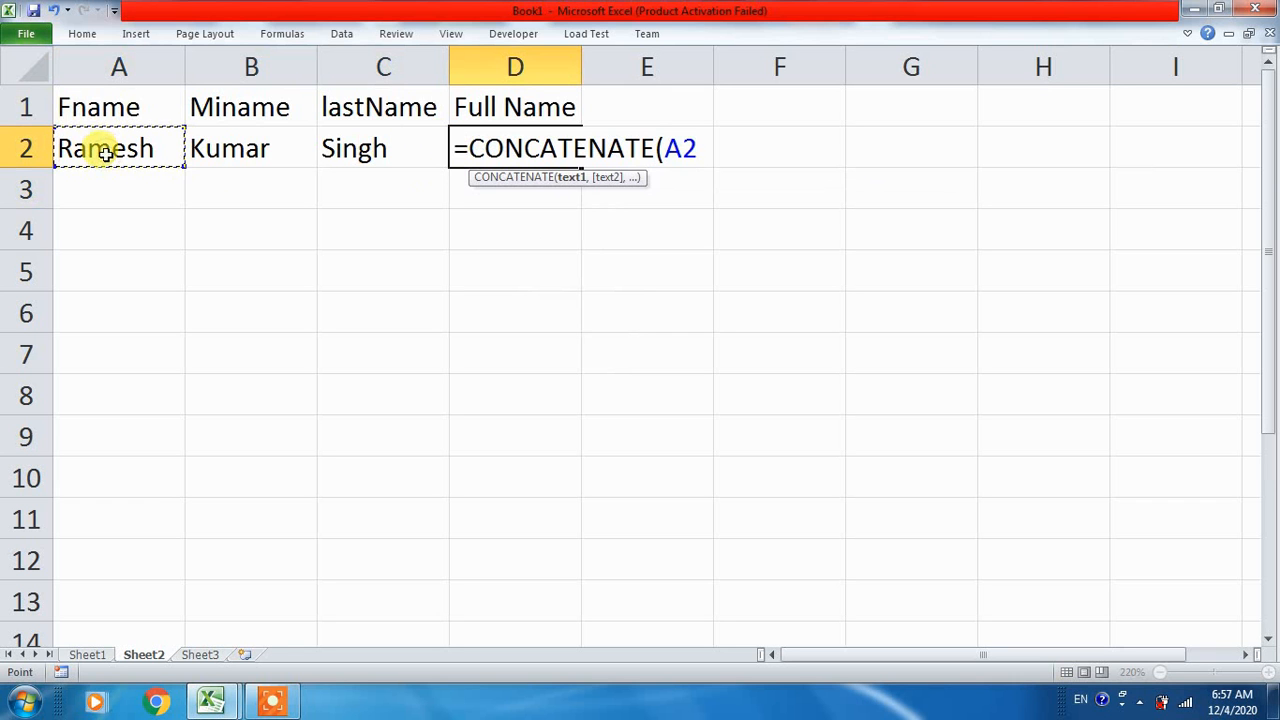
{"action": "type", "text": ","}
{"action": "left_click", "coordinate": [240, 149]}
{"action": "type", "text": ","}
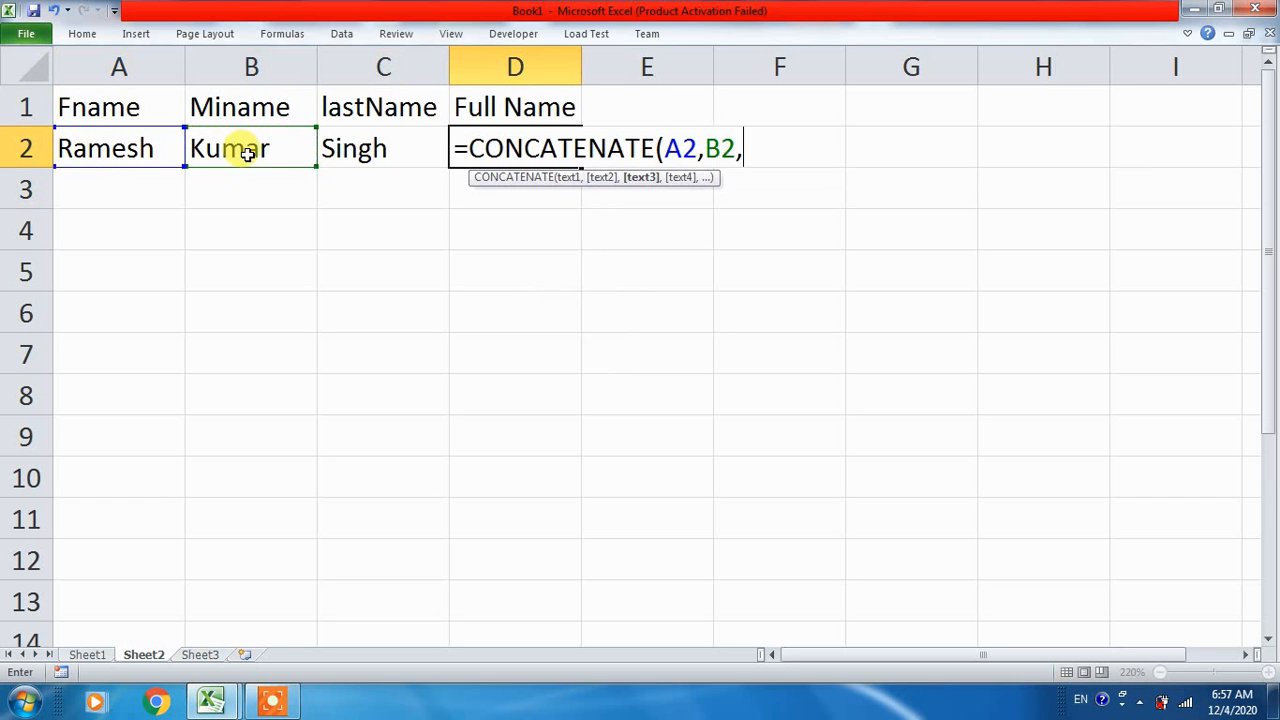
{"action": "left_click", "coordinate": [340, 148]}
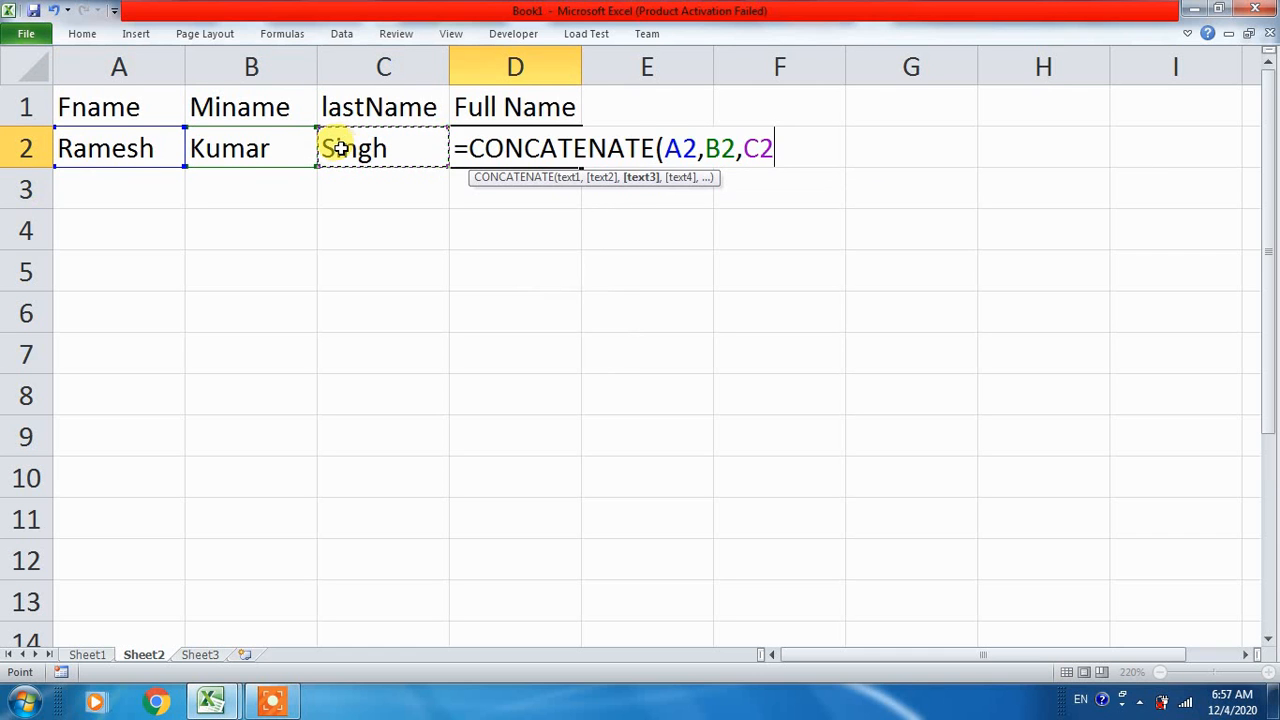
{"action": "type", "text": ")"}
{"action": "key", "text": "Return"}
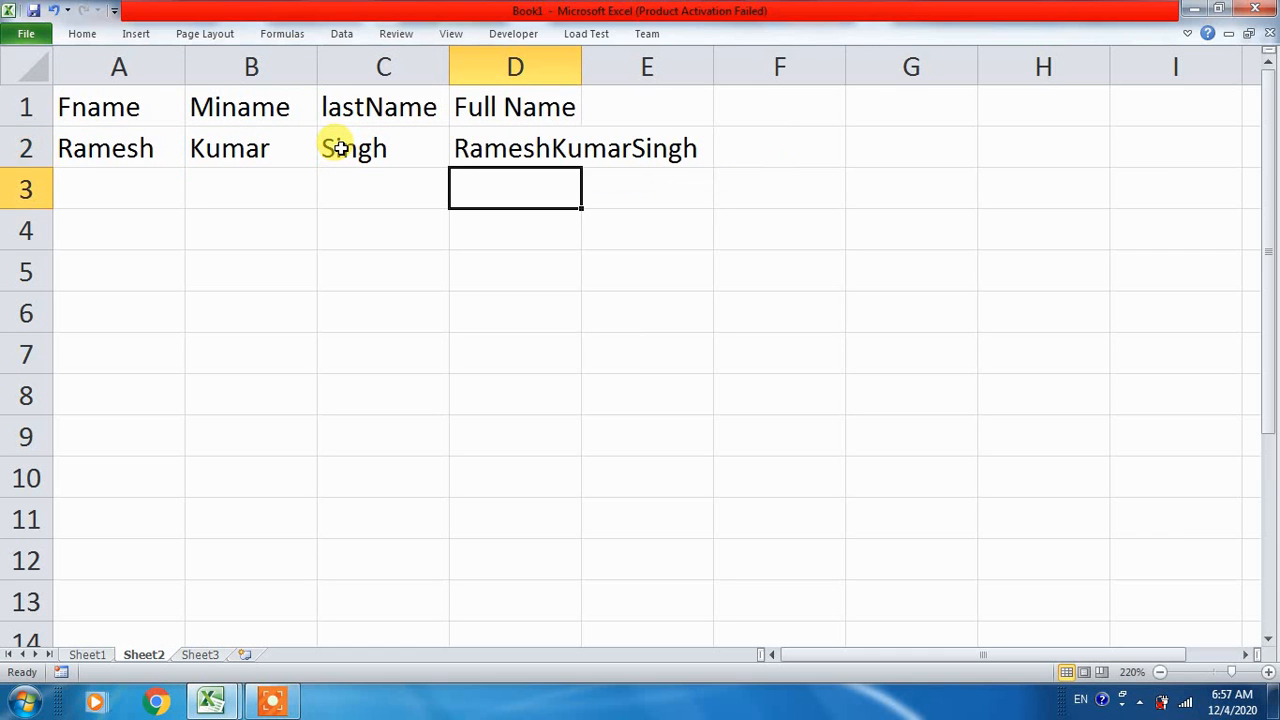
- Autofit column D to its contents and fill the D2 formula down to D12
{"action": "double_click", "coordinate": [581, 64]}
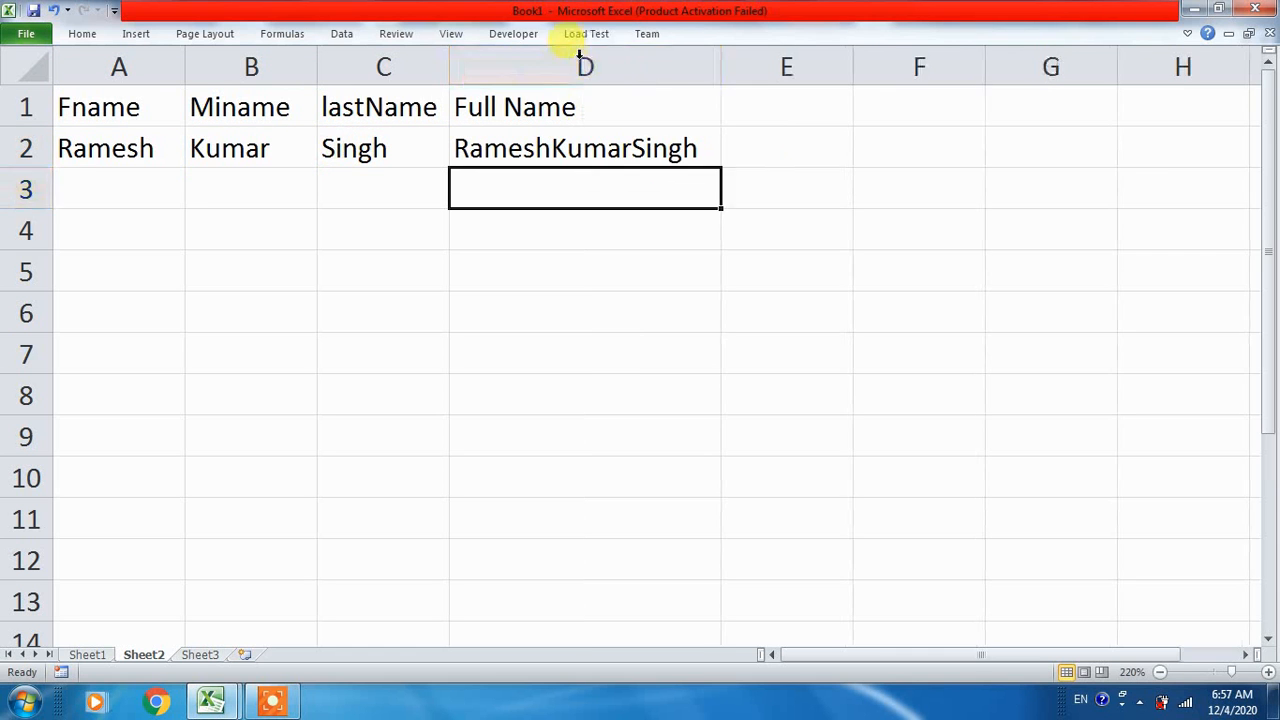
{"action": "left_click", "coordinate": [664, 148]}
{"action": "left_click_drag", "start_coordinate": [720, 165], "coordinate": [682, 560]}
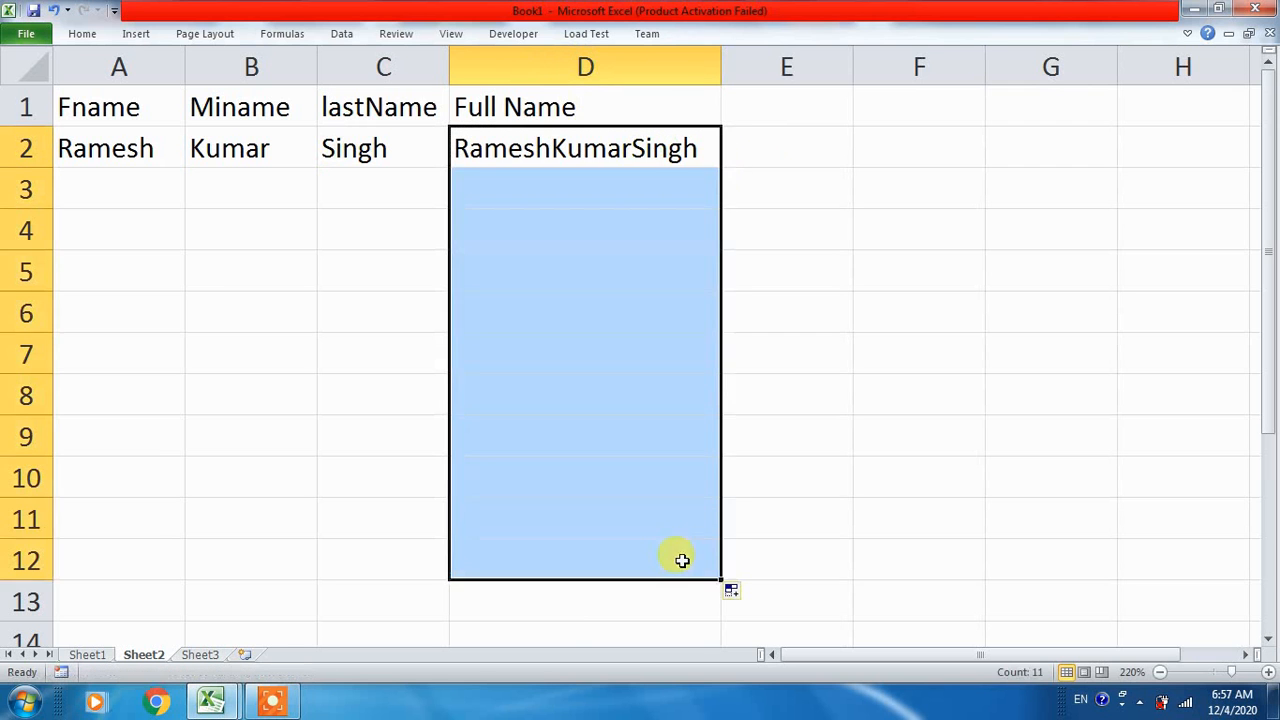
- Enter a second sample person's abbreviated first and middle names and the last name in cells A3, B3 and C3
{"action": "left_click", "coordinate": [117, 192]}
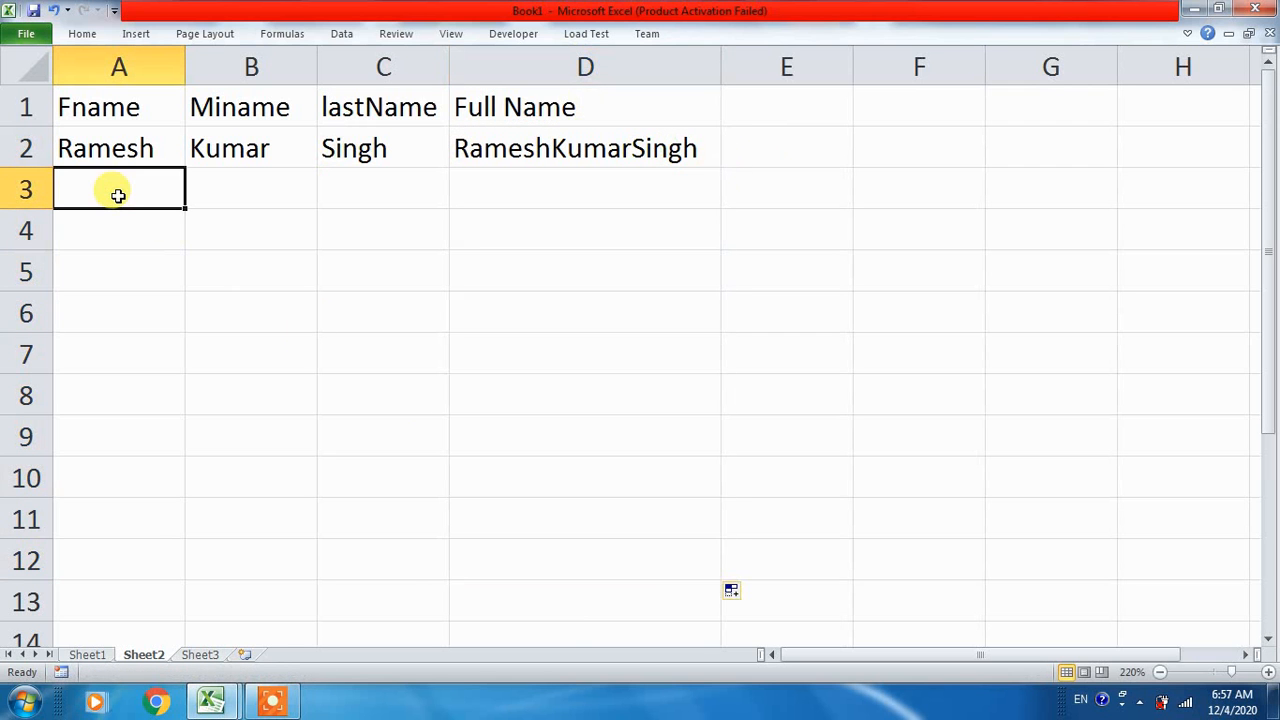
{"action": "type", "text": "Pr."}
{"action": "key", "text": "Tab"}
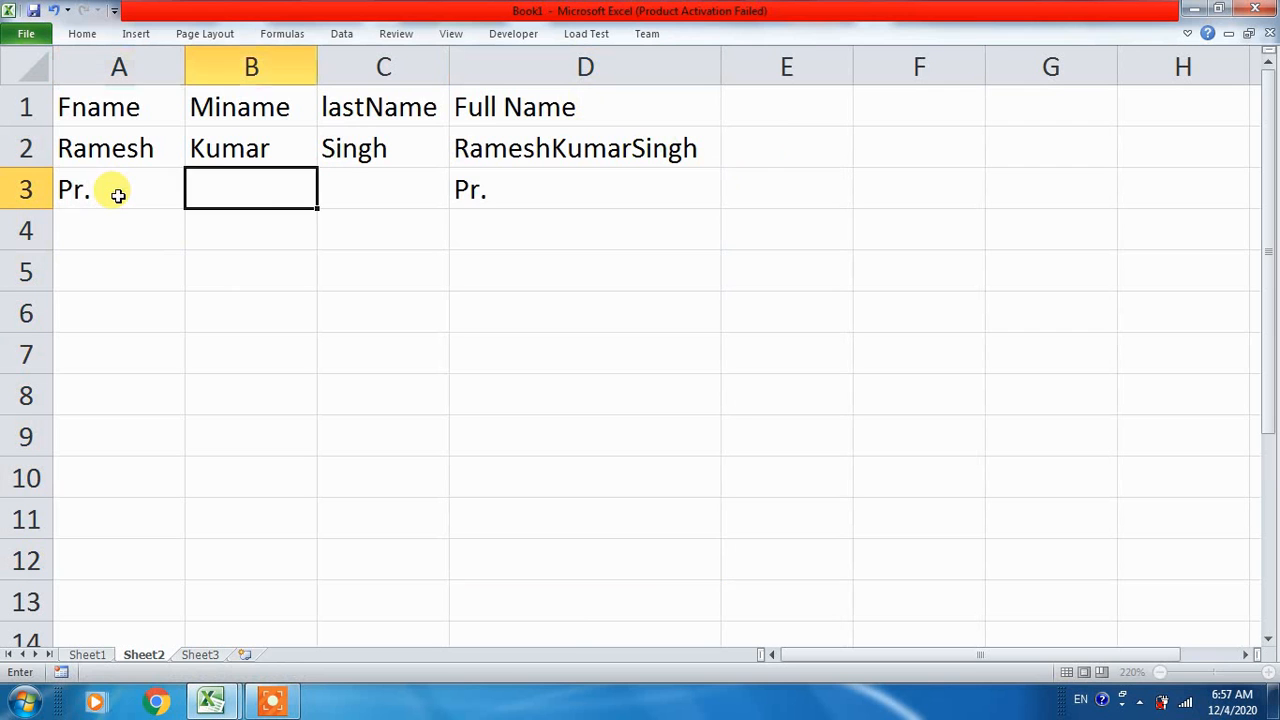
{"action": "type", "text": "Ku."}
{"action": "key", "text": "Tab"}
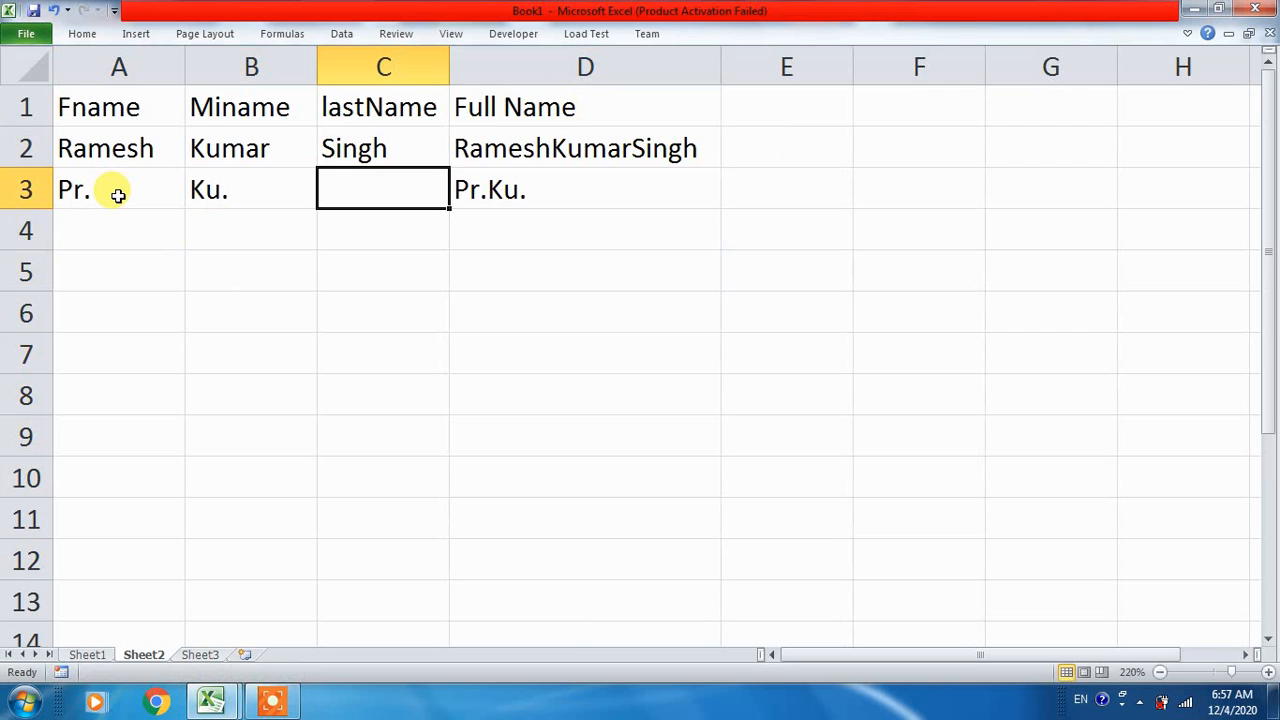
{"action": "type", "text": "sing"}
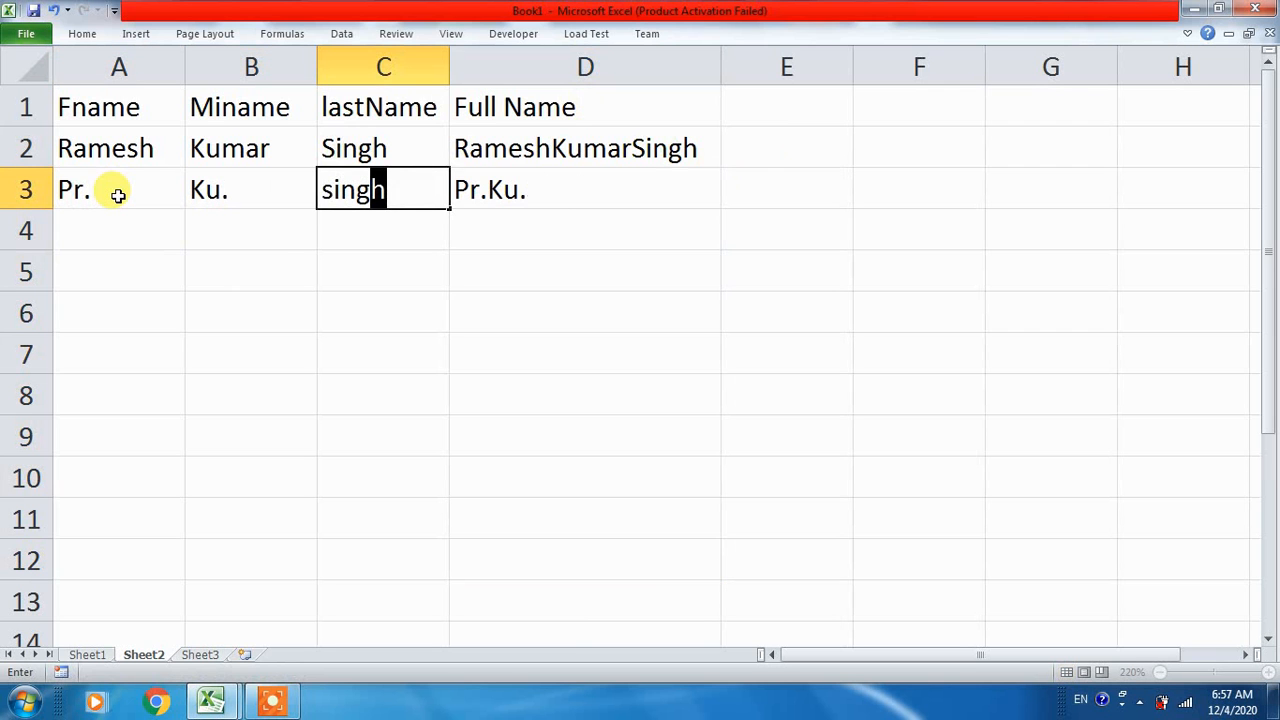
{"action": "key", "text": "Return"}
- Compare the joined names in D2 and D3 and review the CONCATENATE formula in D2
{"action": "left_click", "coordinate": [110, 190]}
{"action": "left_click", "coordinate": [548, 192]}
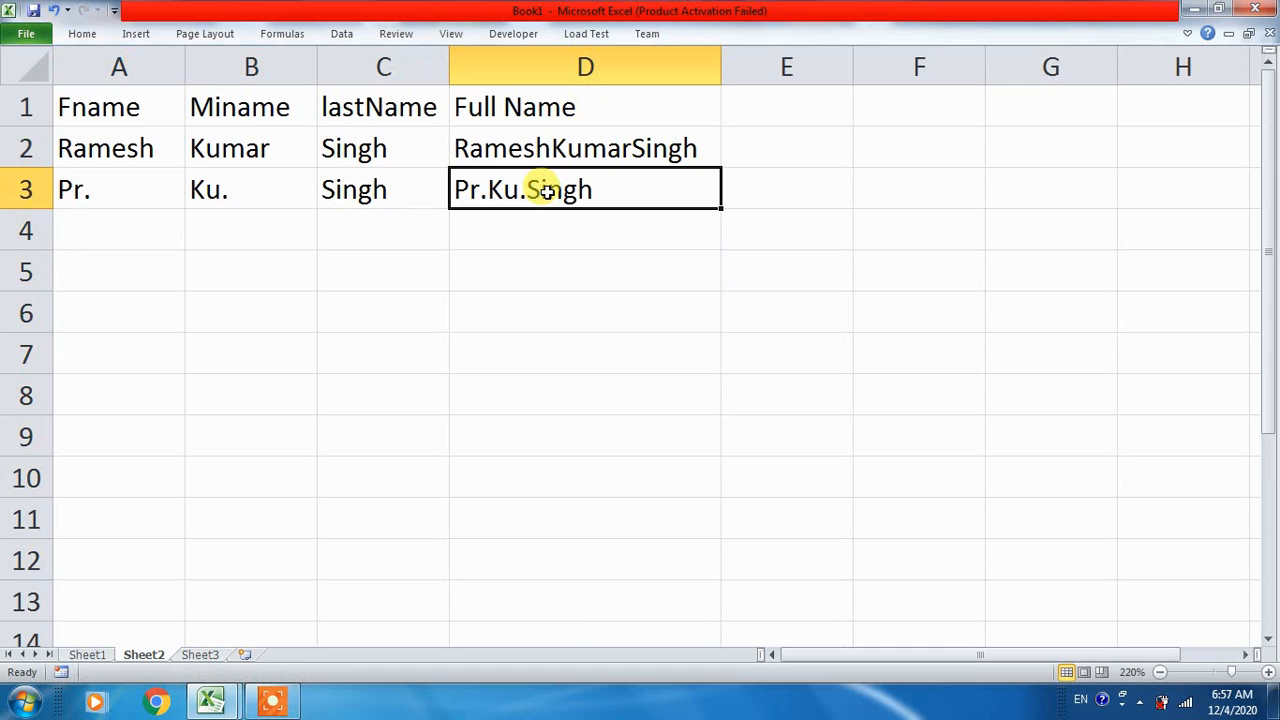
{"action": "left_click", "coordinate": [494, 149]}
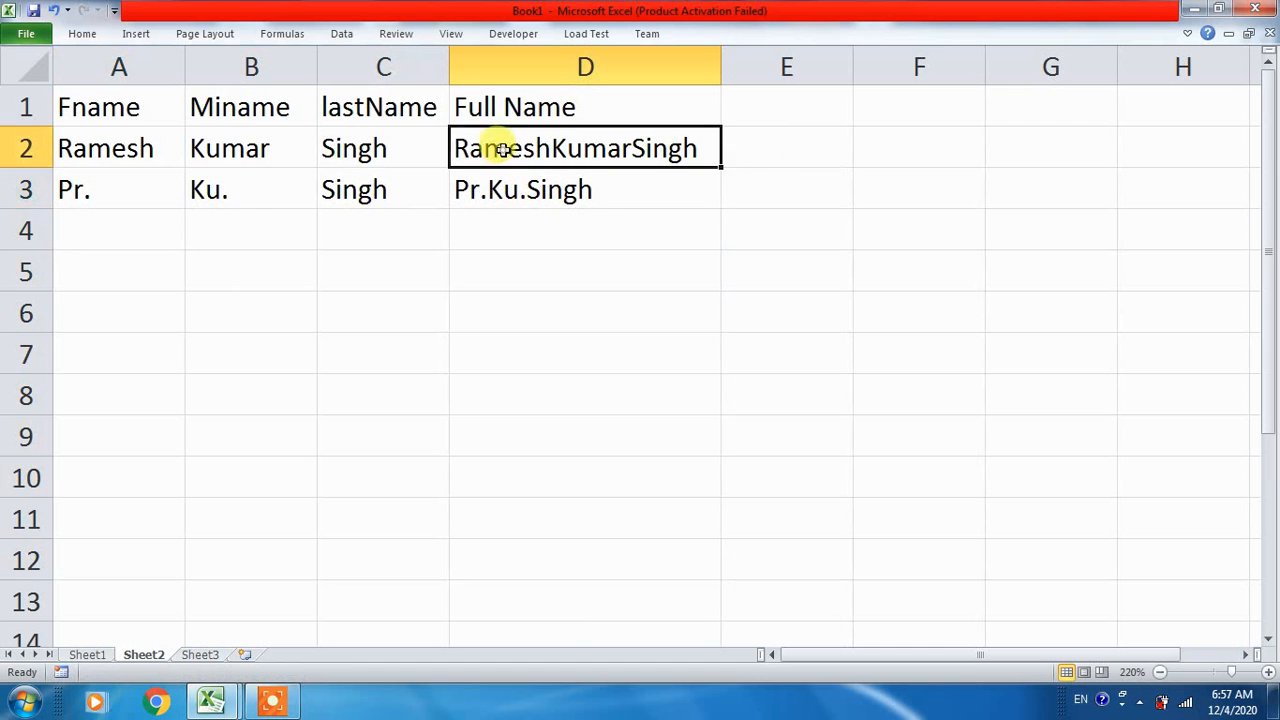
{"action": "left_click", "coordinate": [578, 188]}
{"action": "left_click", "coordinate": [501, 148]}
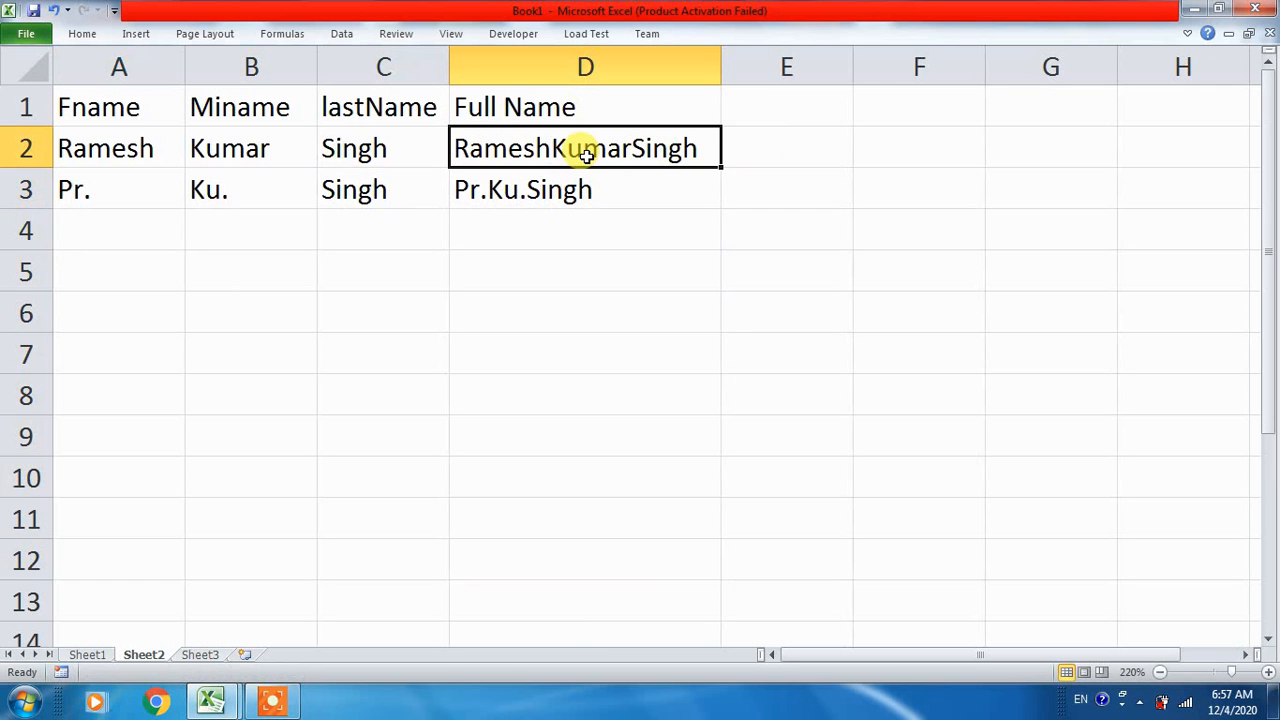
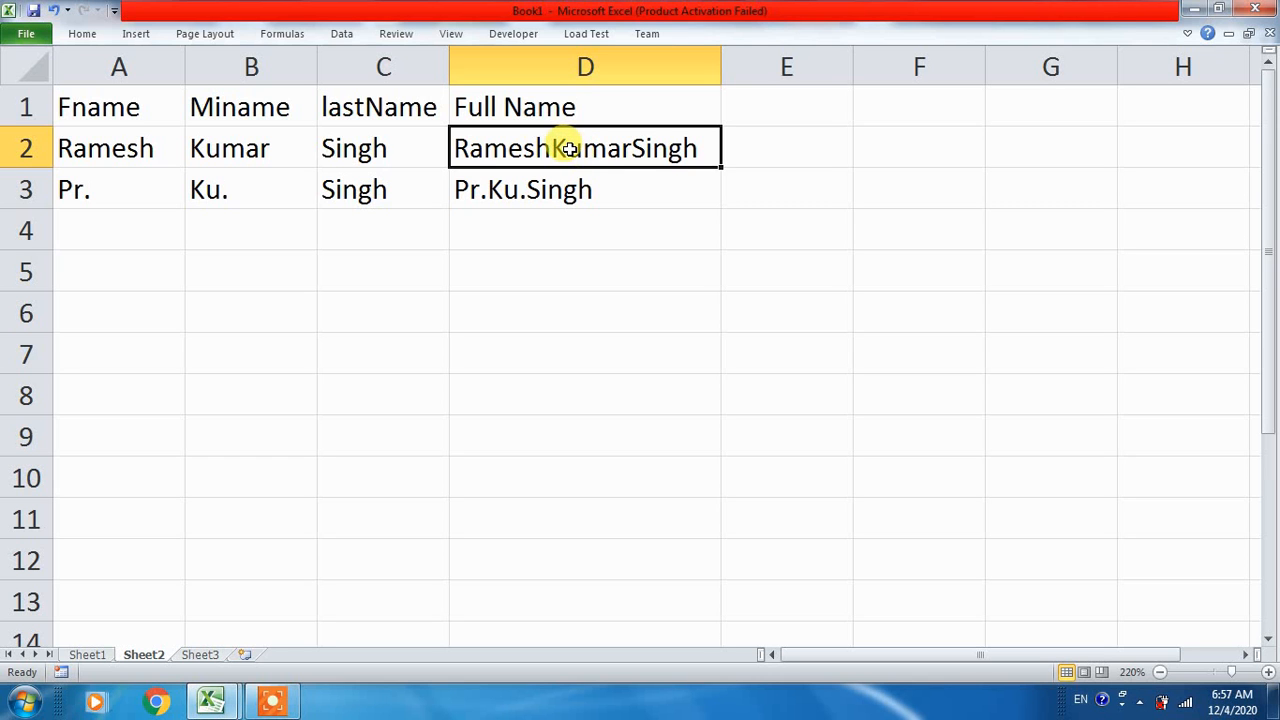
{"action": "double_click", "coordinate": [520, 148]}
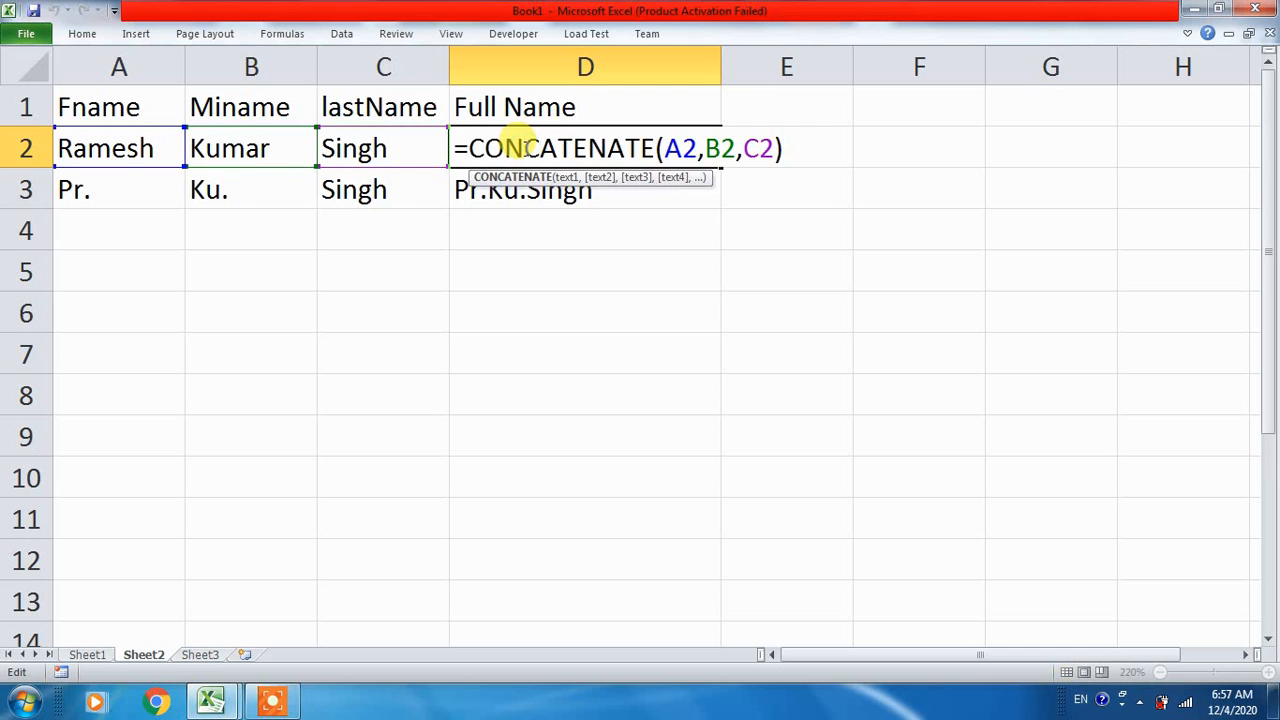
{"action": "key", "text": "Escape"}
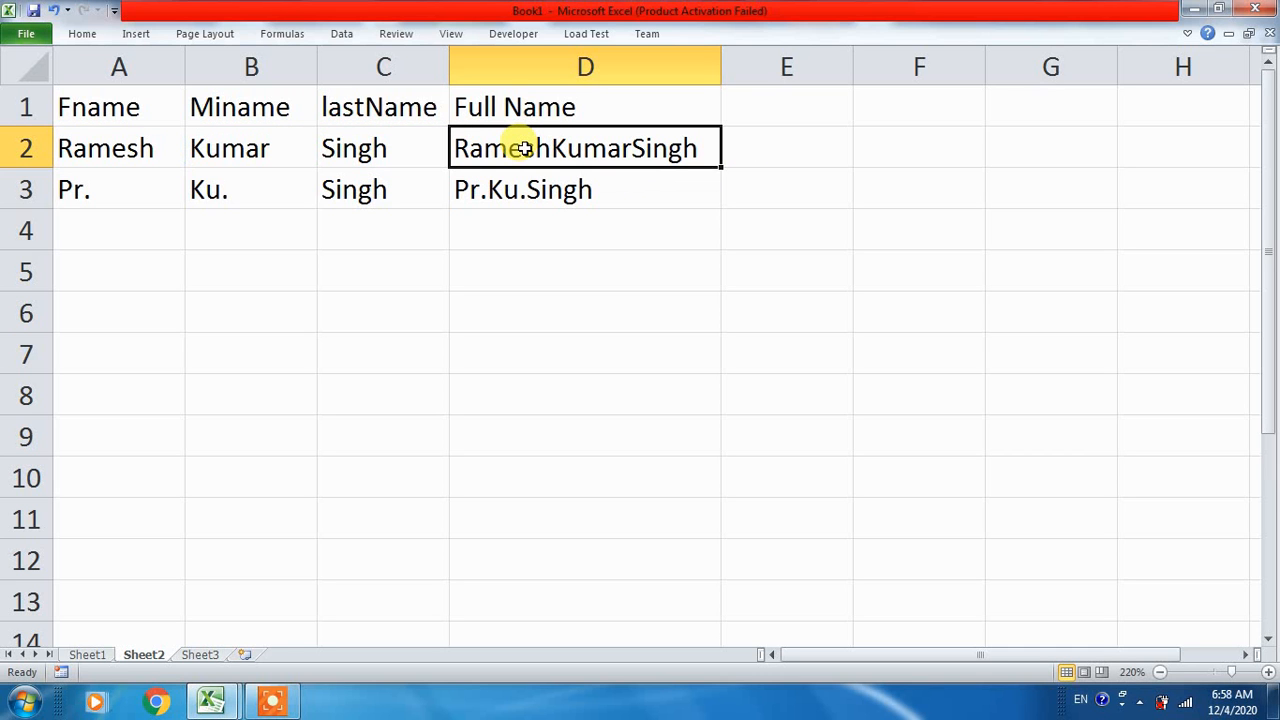
{"action": "double_click", "coordinate": [523, 148]}
{"action": "key", "text": "Escape"}
- Insert a quoted single space " " as an argument between A2 and B2 in D2's CONCATENATE formula
{"action": "key", "text": "F2"}
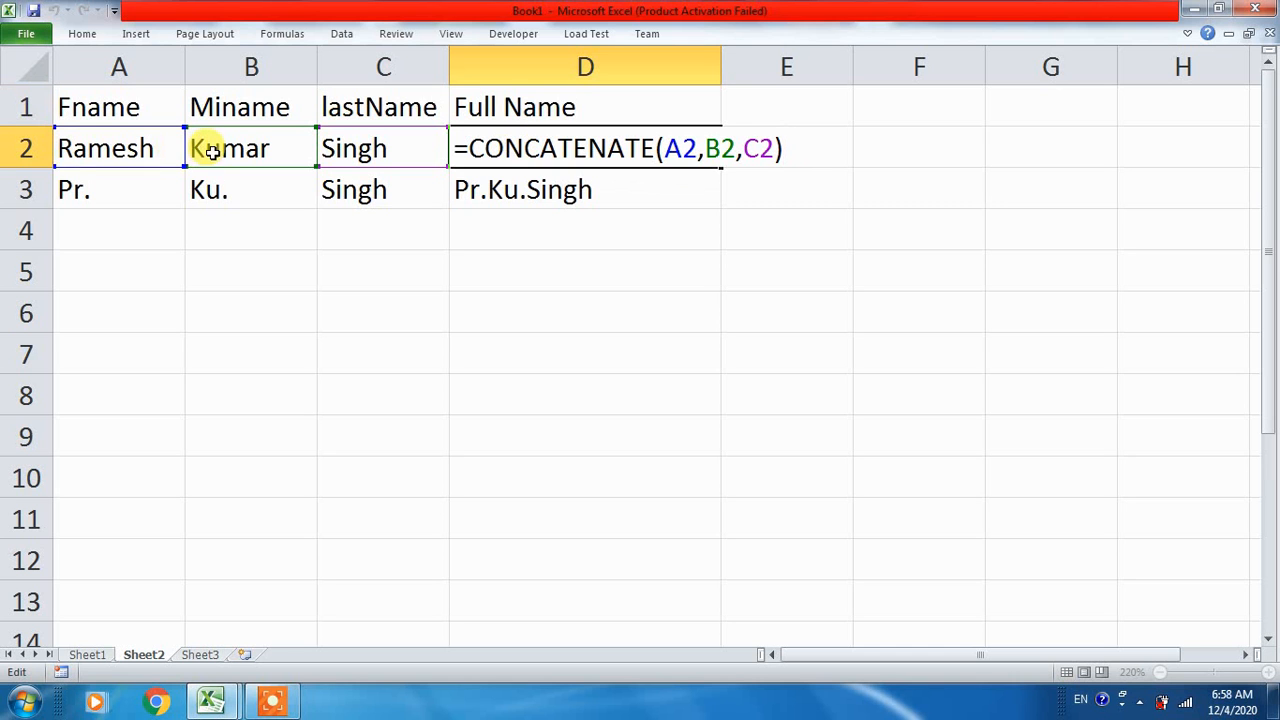
{"action": "left_click", "coordinate": [697, 150]}
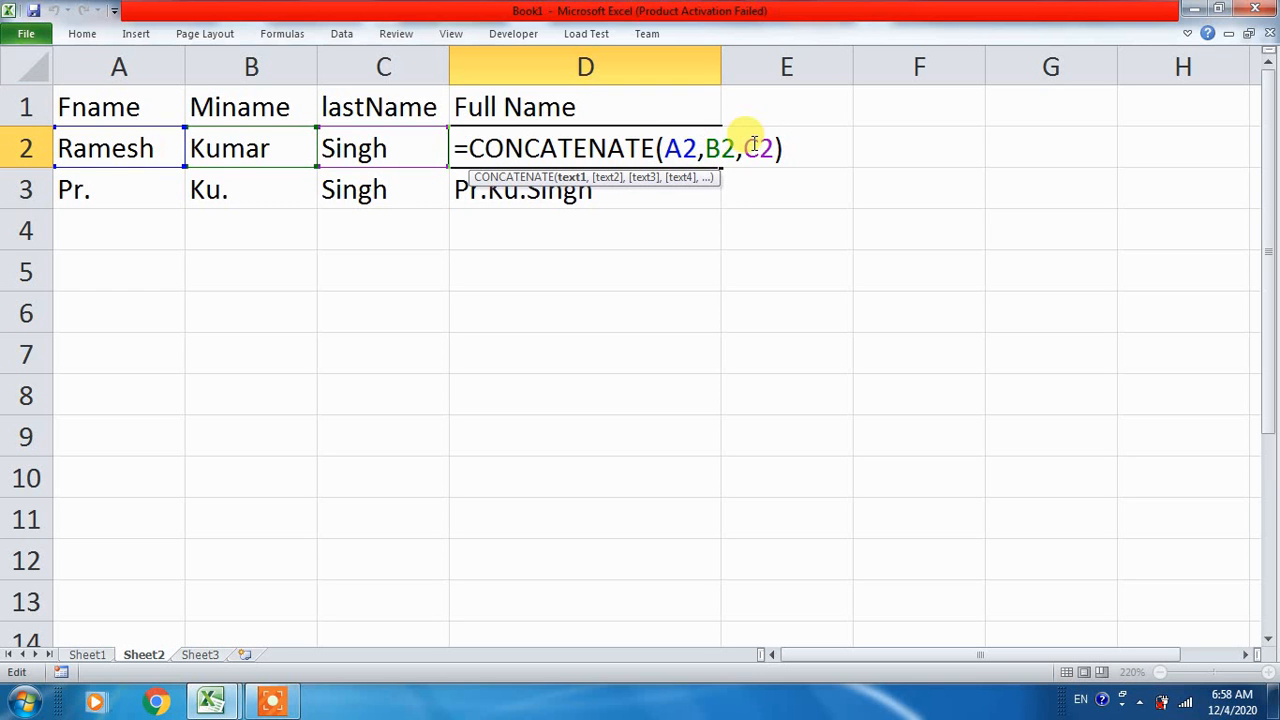
{"action": "type", "text": ","}
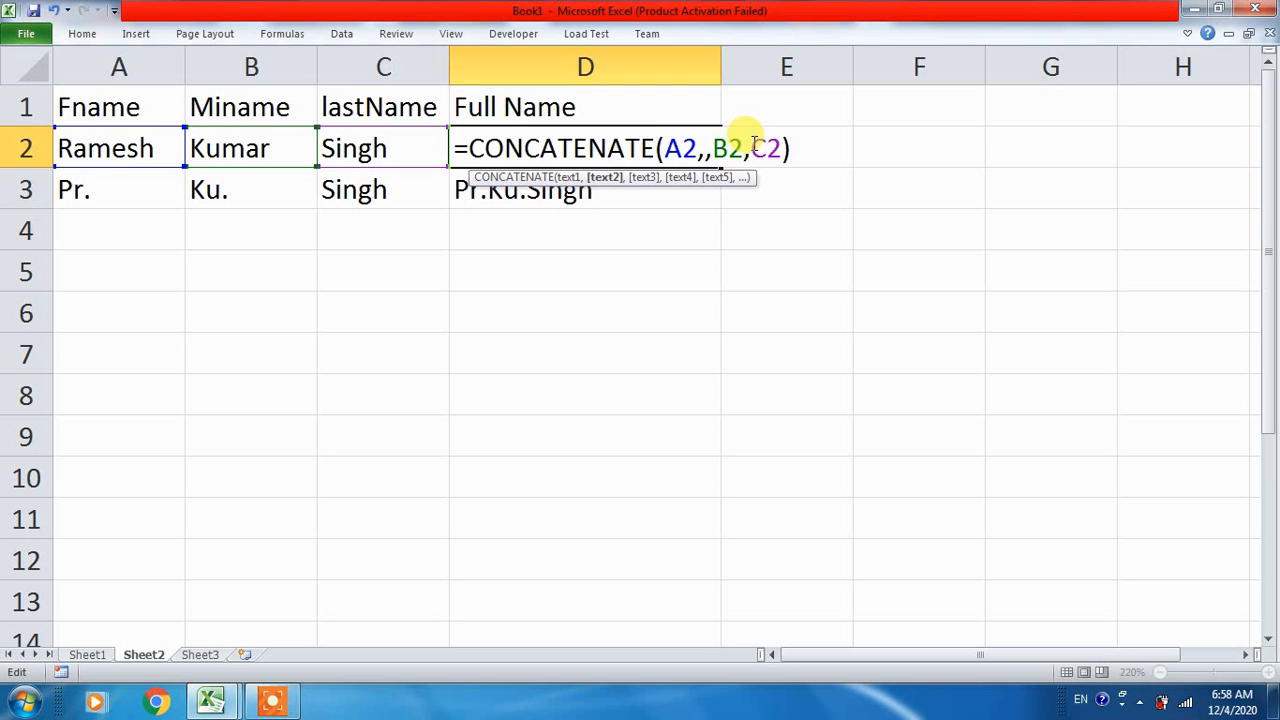
{"action": "type", "text": "\" \""}
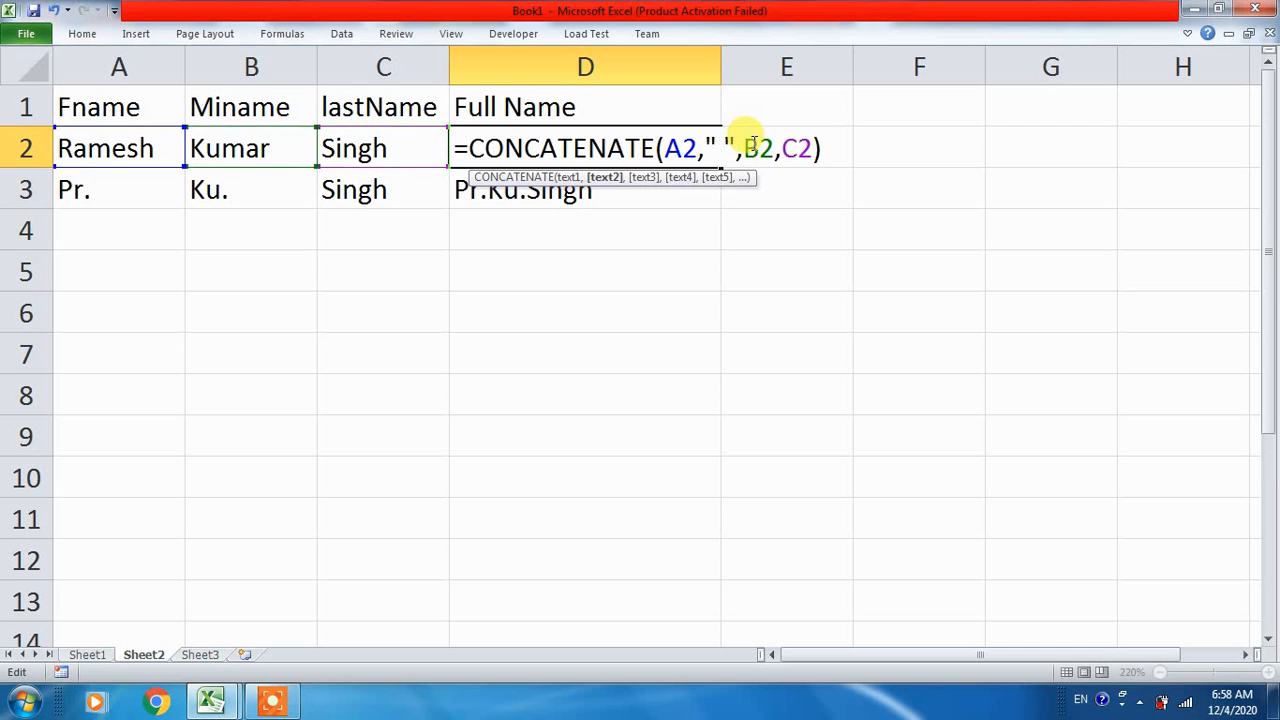
{"action": "key", "text": "Return"}
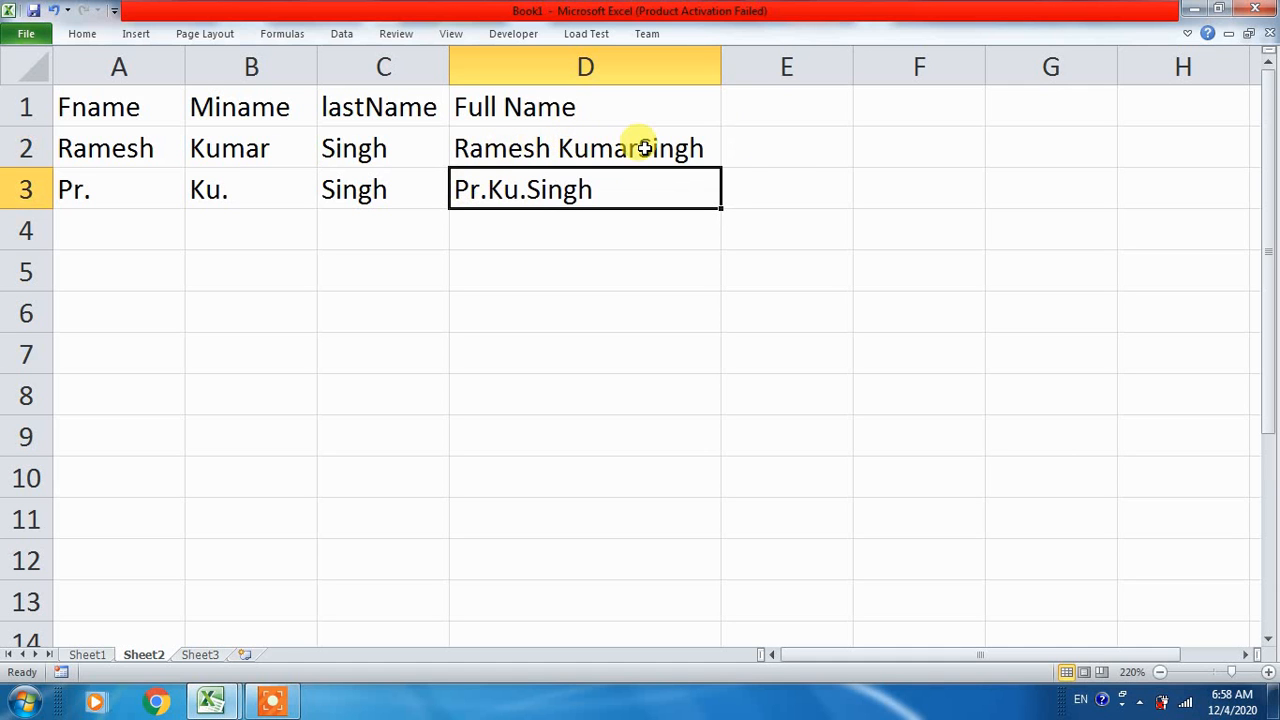
- Insert a quoted run of several spaces between B2 and C2 in D2's formula, and fill the formula down to D9
{"action": "left_click", "coordinate": [586, 148]}
{"action": "double_click", "coordinate": [608, 148]}
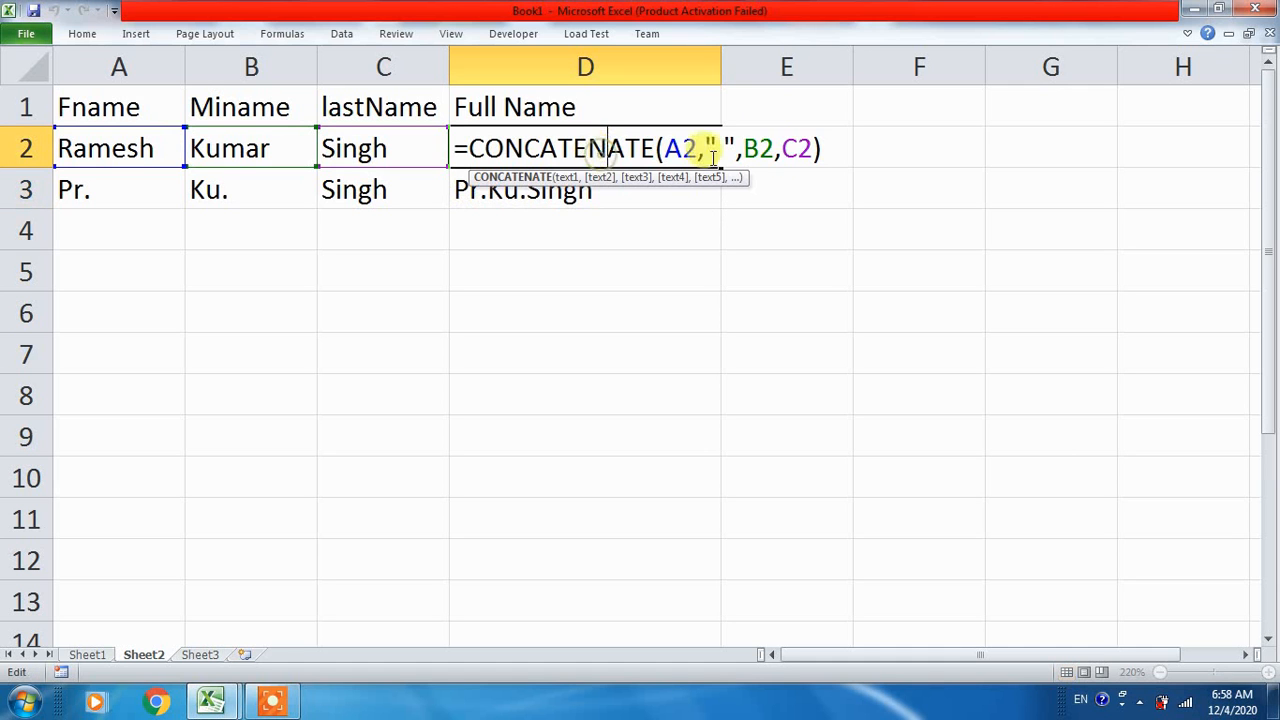
{"action": "left_click", "coordinate": [780, 148]}
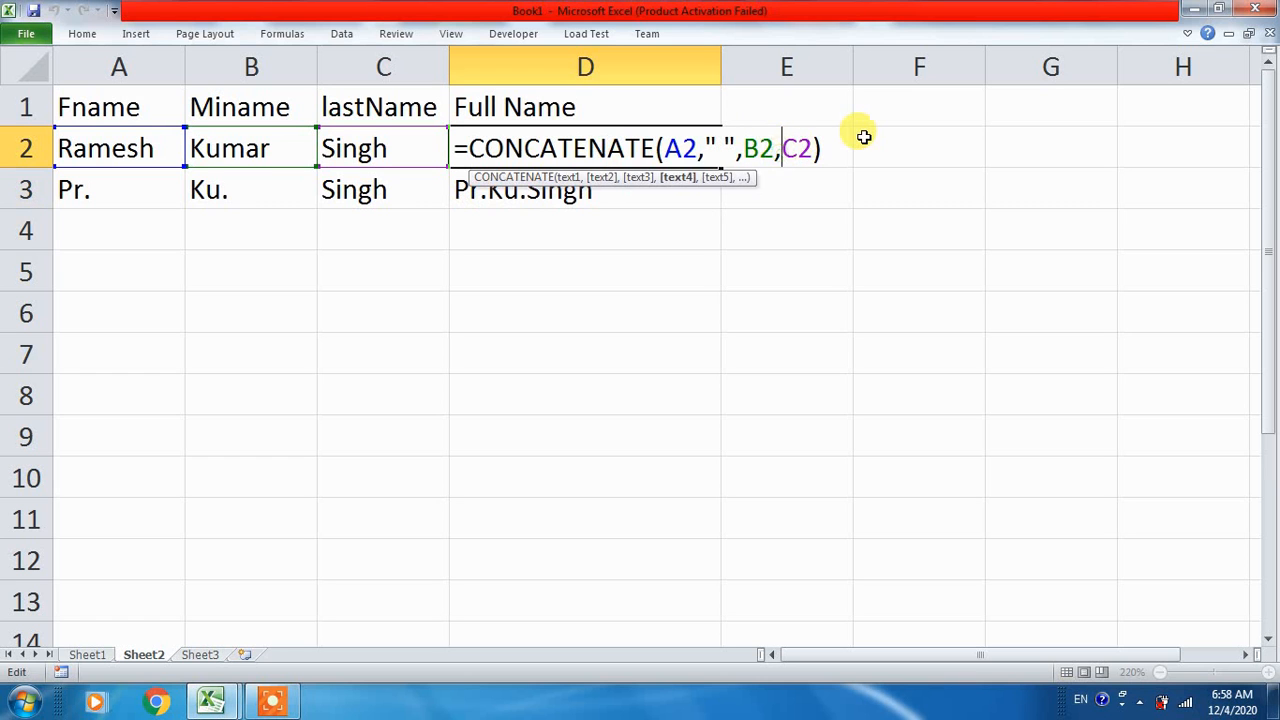
{"action": "type", "text": ","}
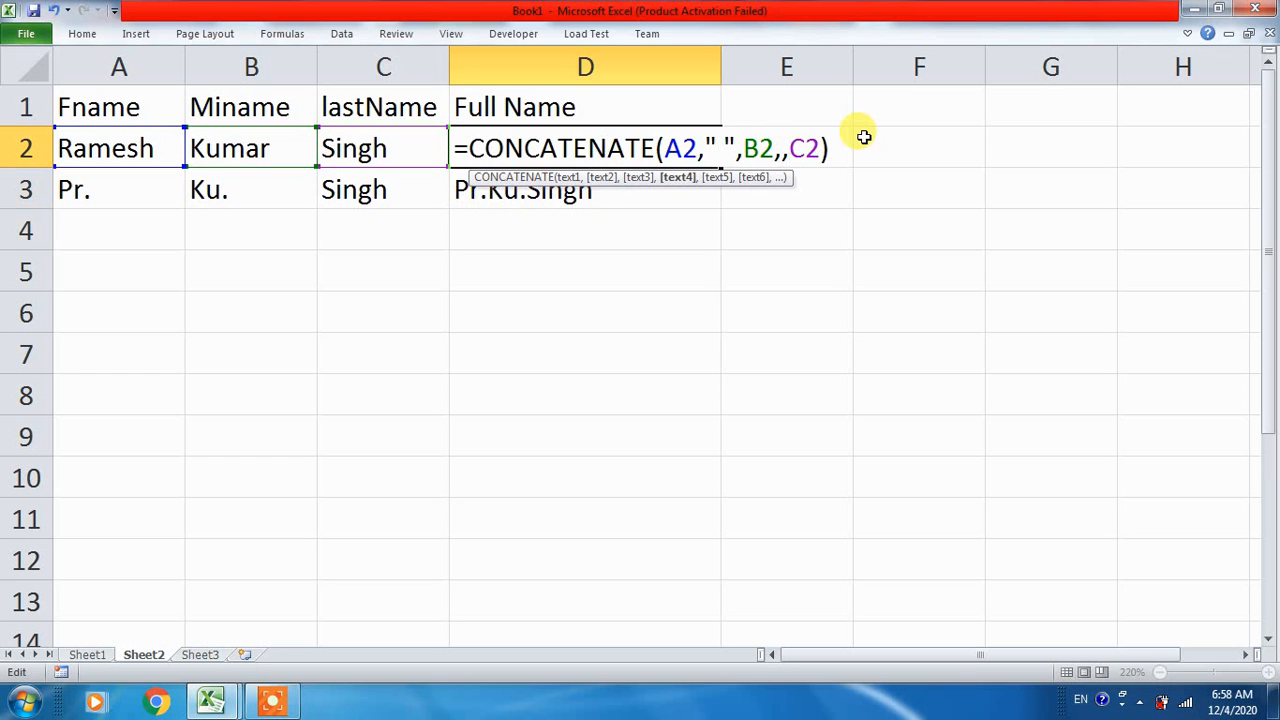
{"action": "type", "text": "\" "}
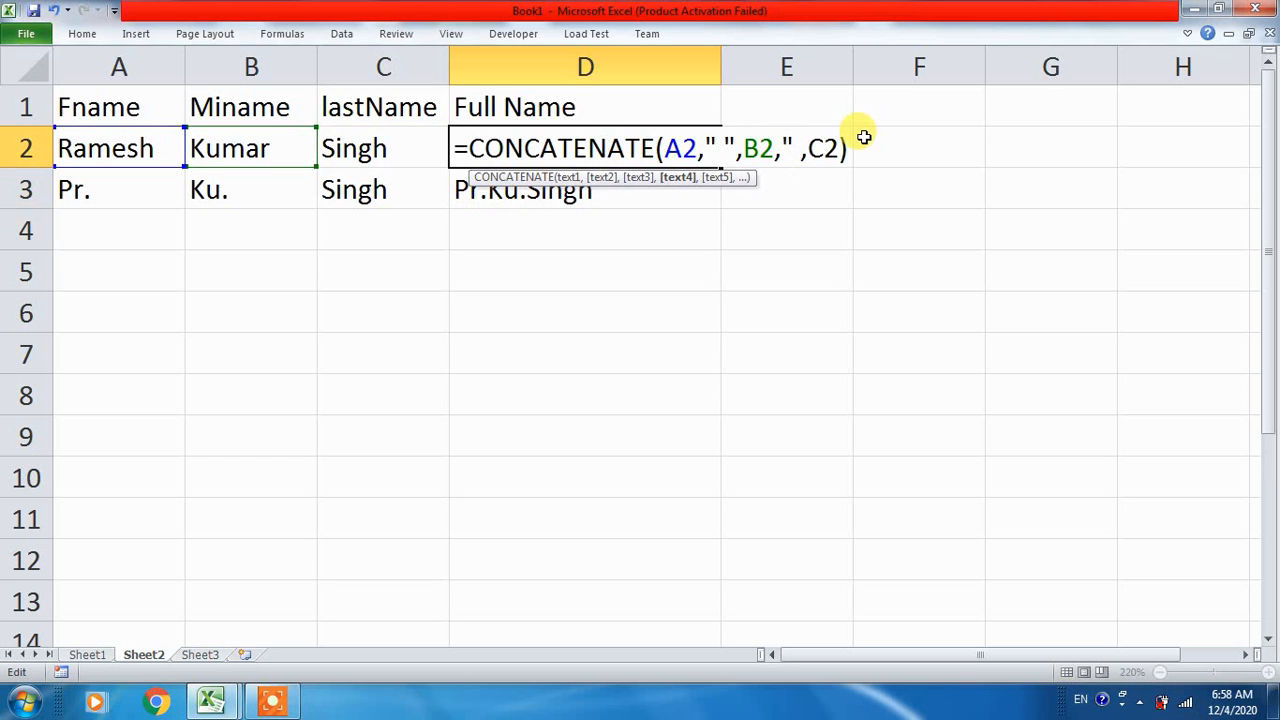
{"action": "type", "text": "  \""}
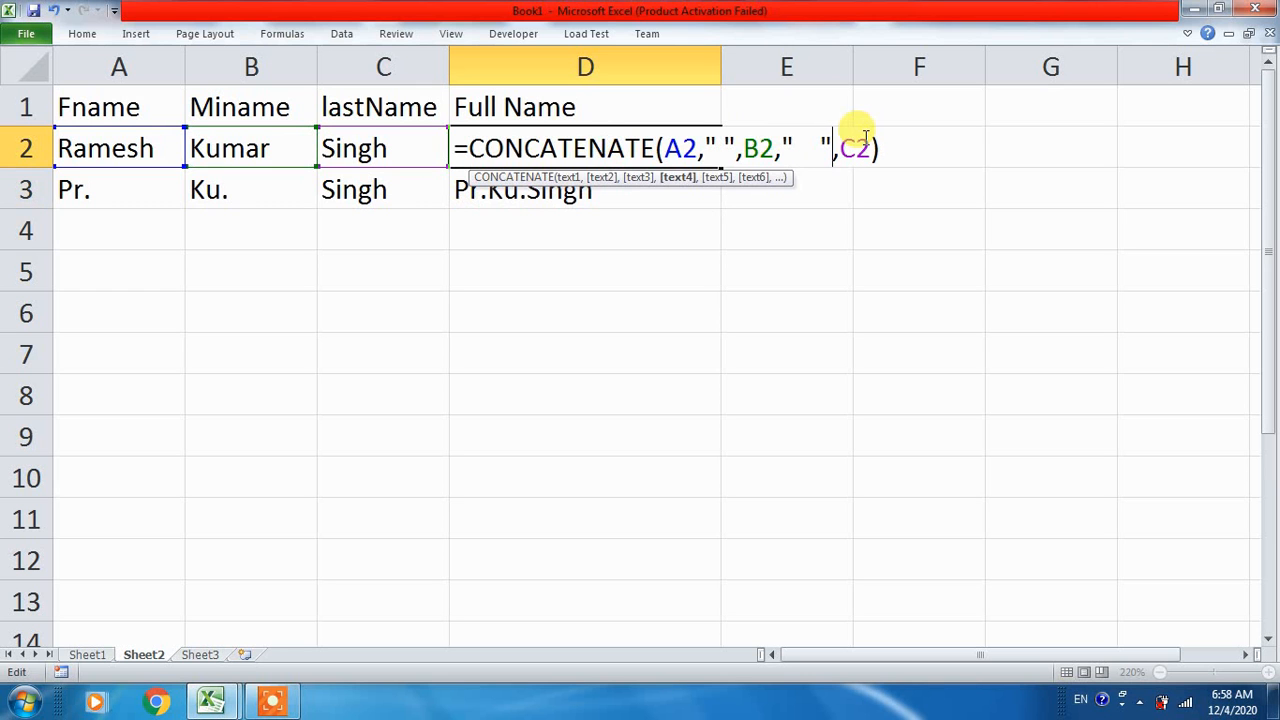
{"action": "key", "text": "Return"}
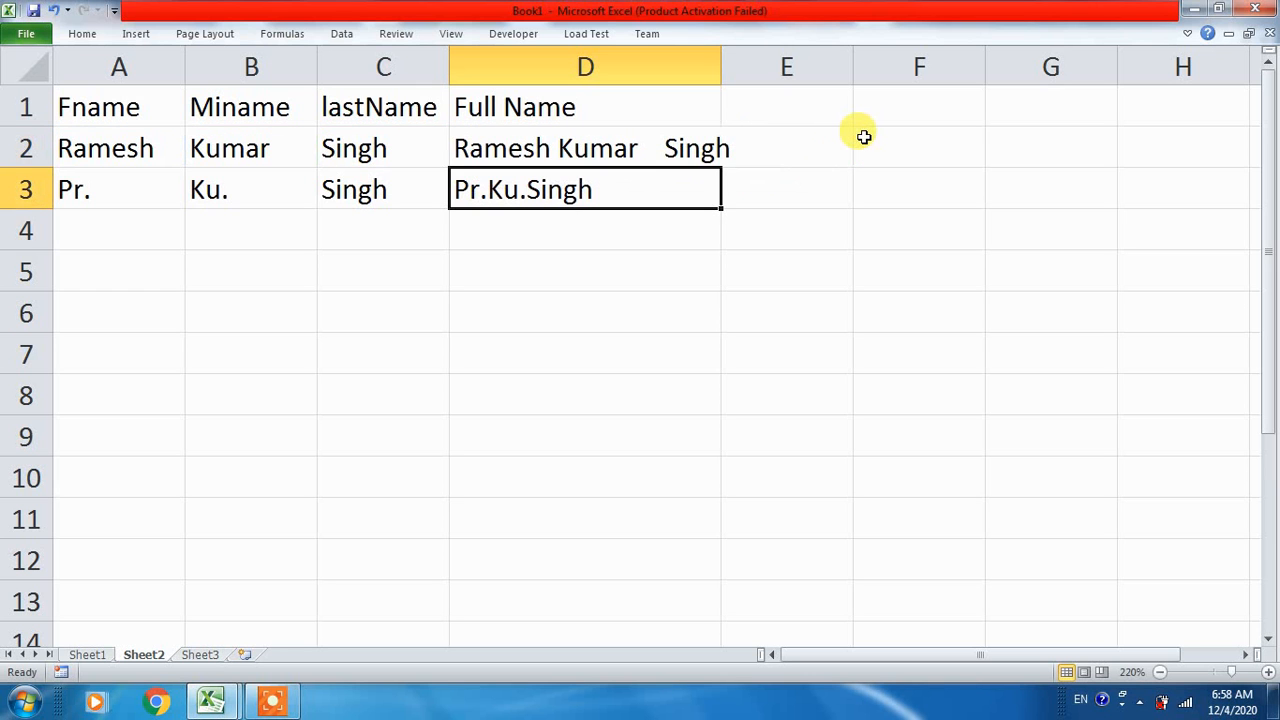
{"action": "left_click", "coordinate": [708, 151]}
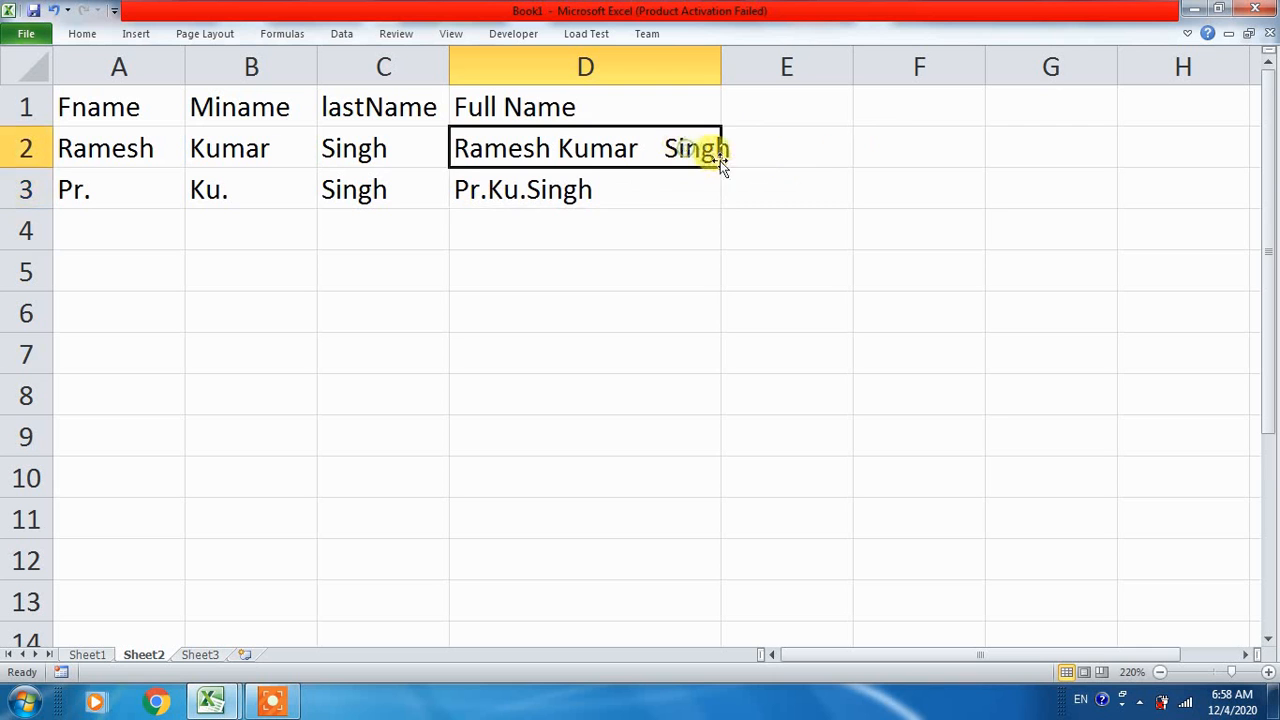
{"action": "left_click_drag", "start_coordinate": [720, 166], "coordinate": [705, 458]}
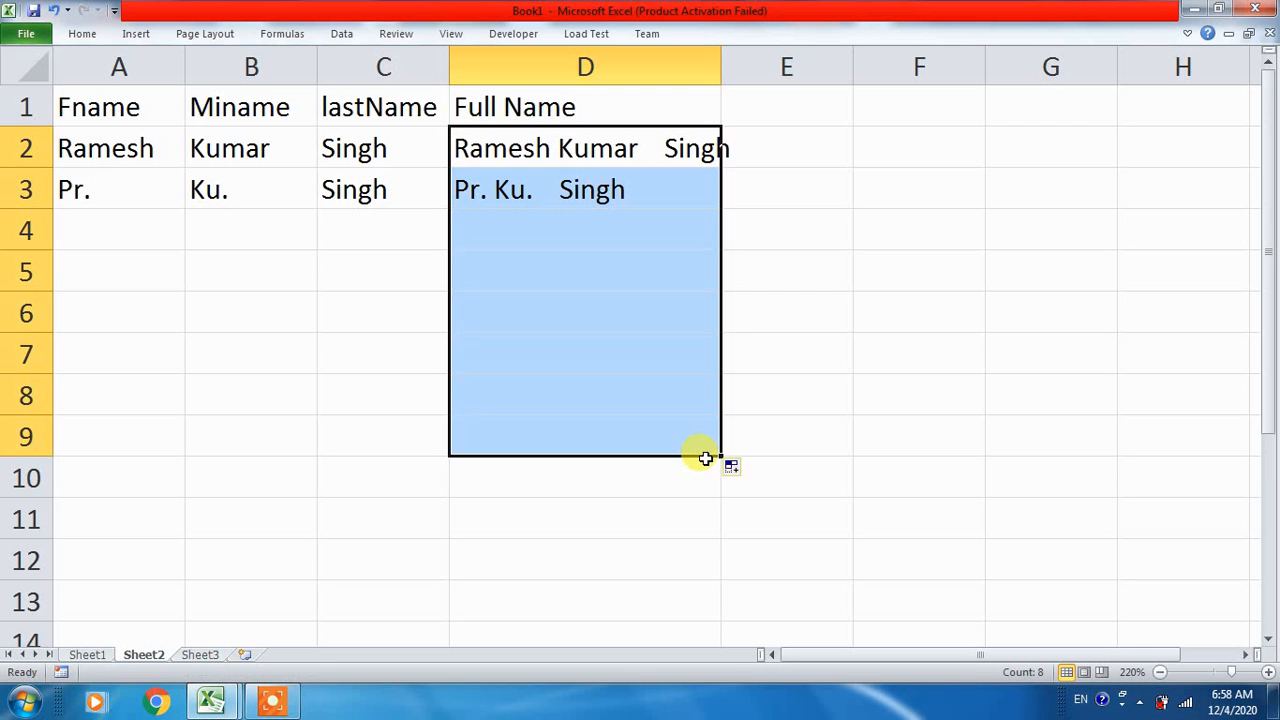
- Reduce the quoted spacing between B2 and C2 in D2's CONCATENATE formula to a single space
{"action": "left_click", "coordinate": [614, 148]}
{"action": "double_click", "coordinate": [620, 148]}
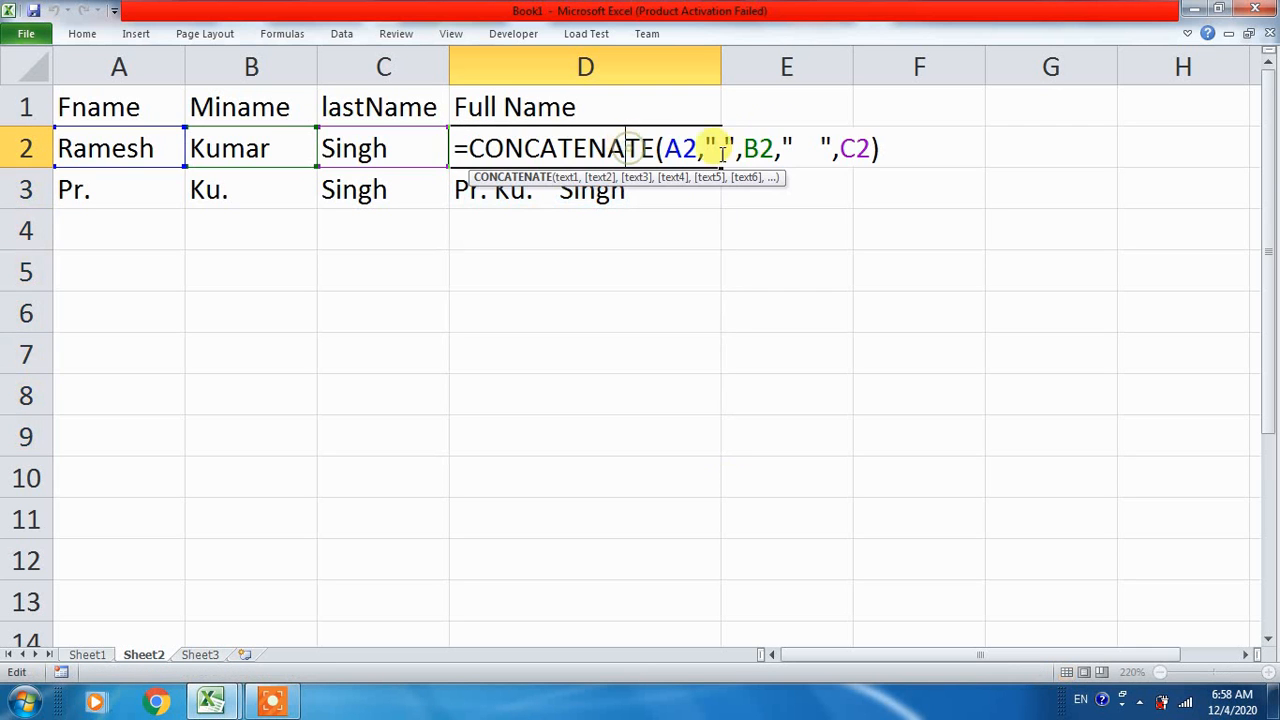
{"action": "left_click", "coordinate": [822, 148]}
{"action": "key", "text": "BackSpace"}
{"action": "key", "text": "BackSpace"}
{"action": "key", "text": "BackSpace"}
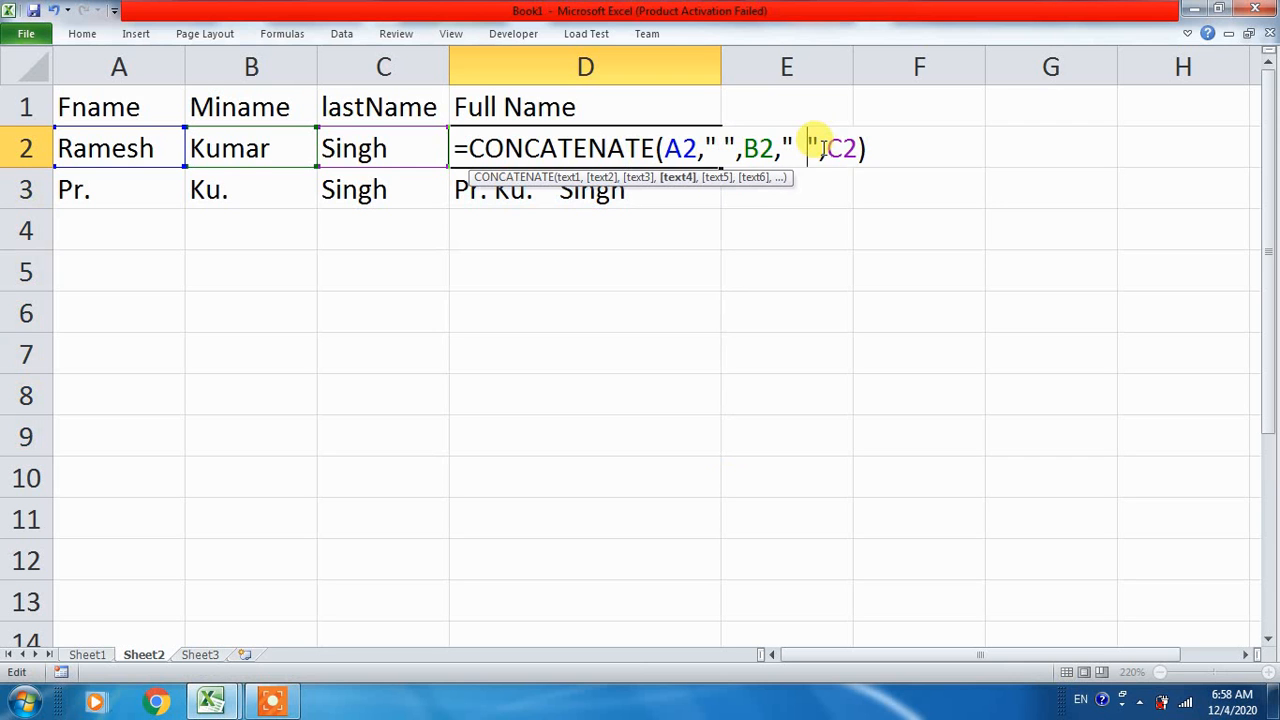
{"action": "key", "text": "Return"}
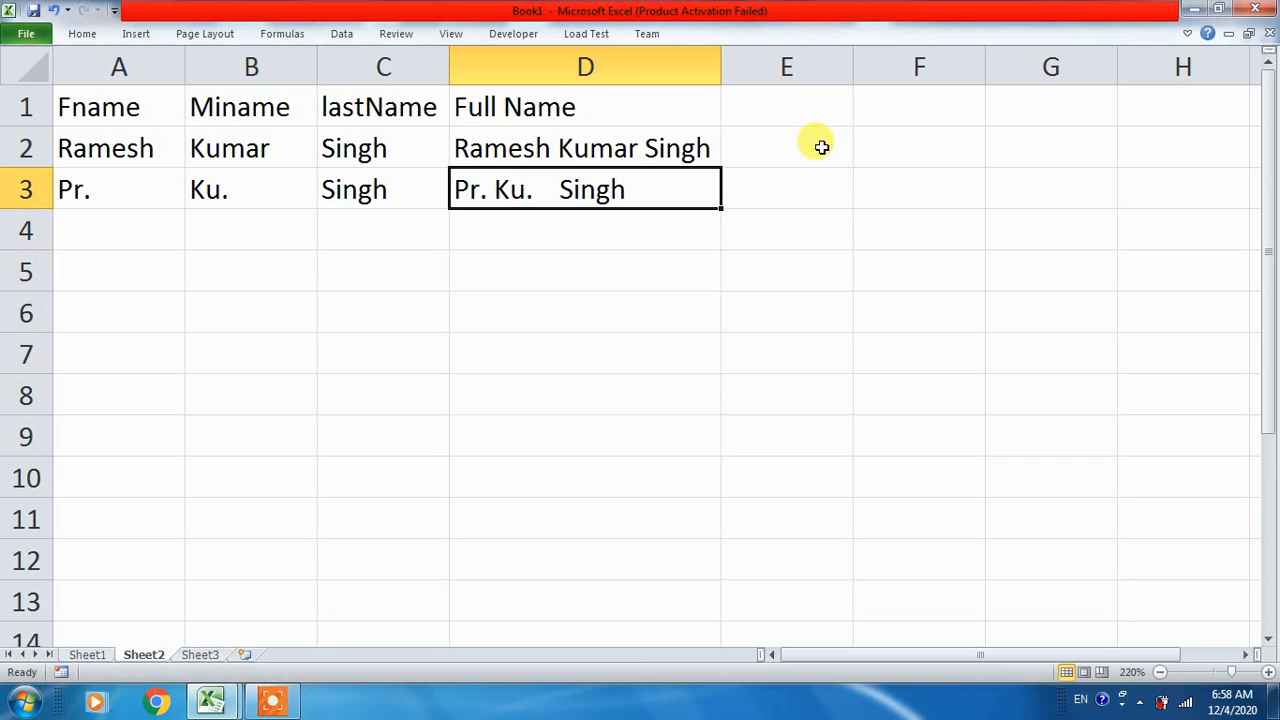
- Fill D2's CONCATENATE formula down to D7, and enter a sample first name, middle initial and last initial in A4:C4
{"action": "left_click", "coordinate": [680, 152]}
{"action": "left_click_drag", "start_coordinate": [731, 222], "coordinate": [734, 383]}
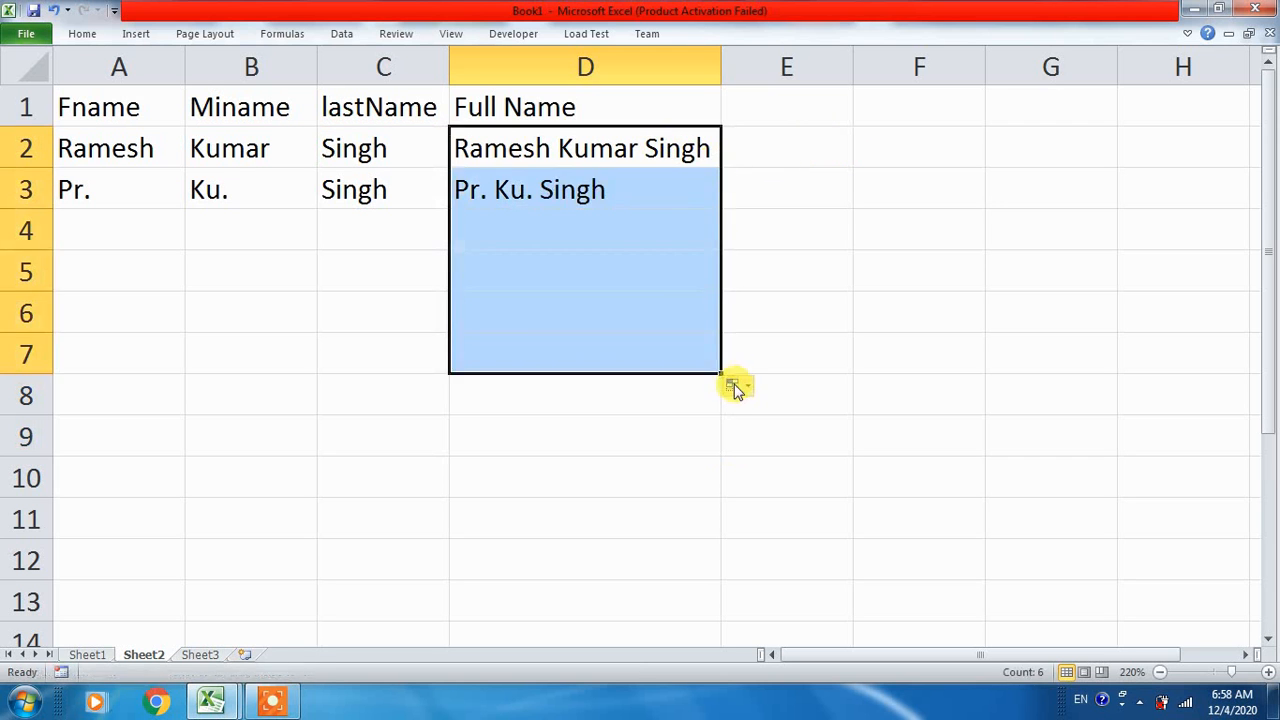
{"action": "left_click", "coordinate": [126, 242]}
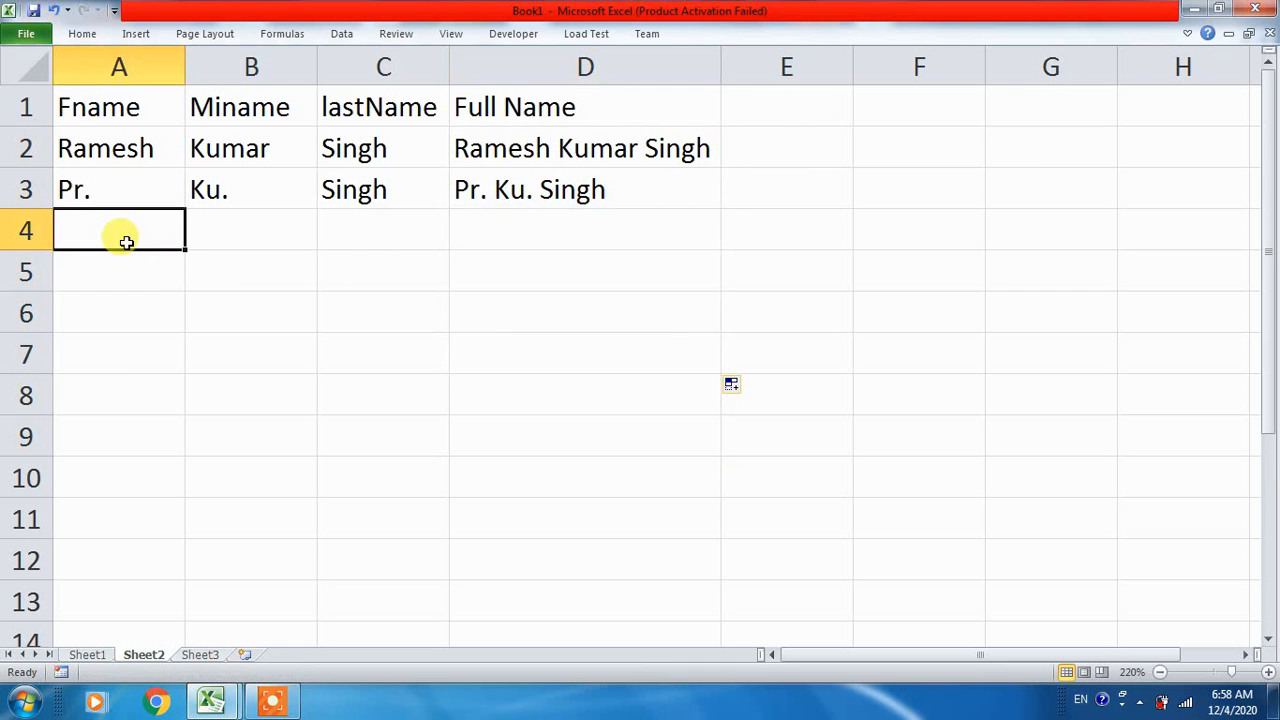
{"action": "type", "text": "Vijendra"}
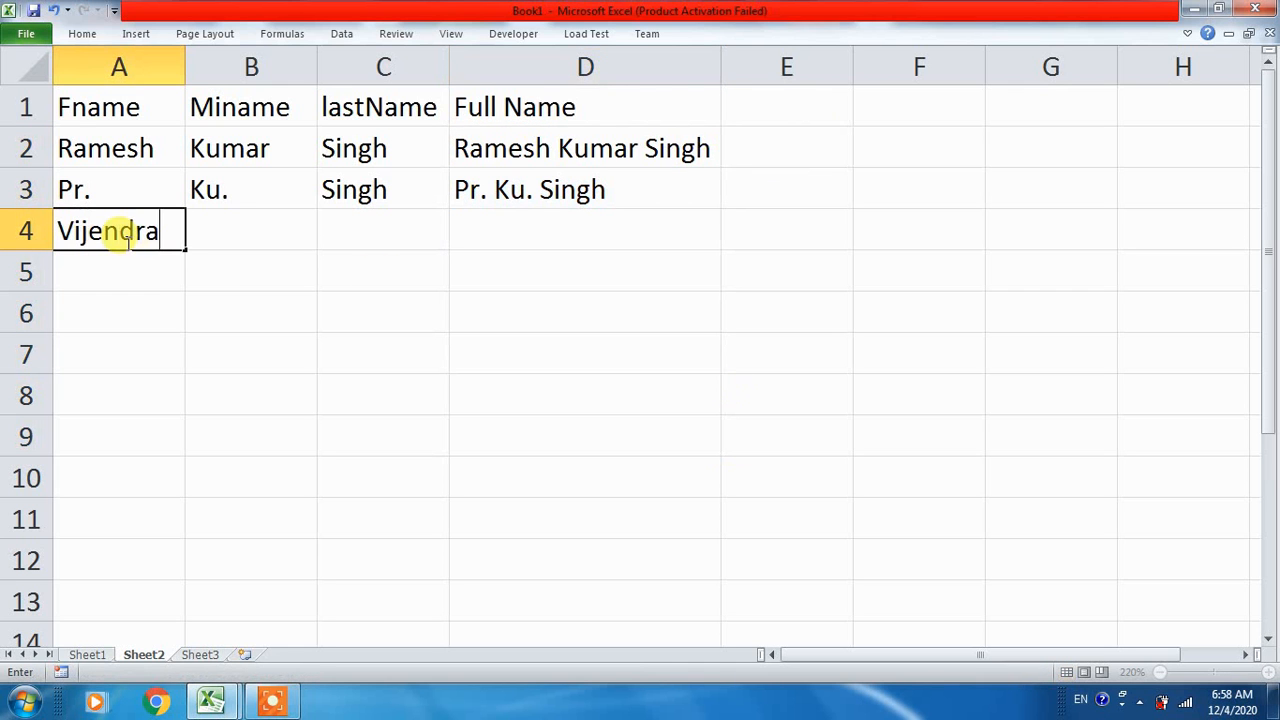
{"action": "key", "text": "Tab"}
{"action": "type", "text": "K"}
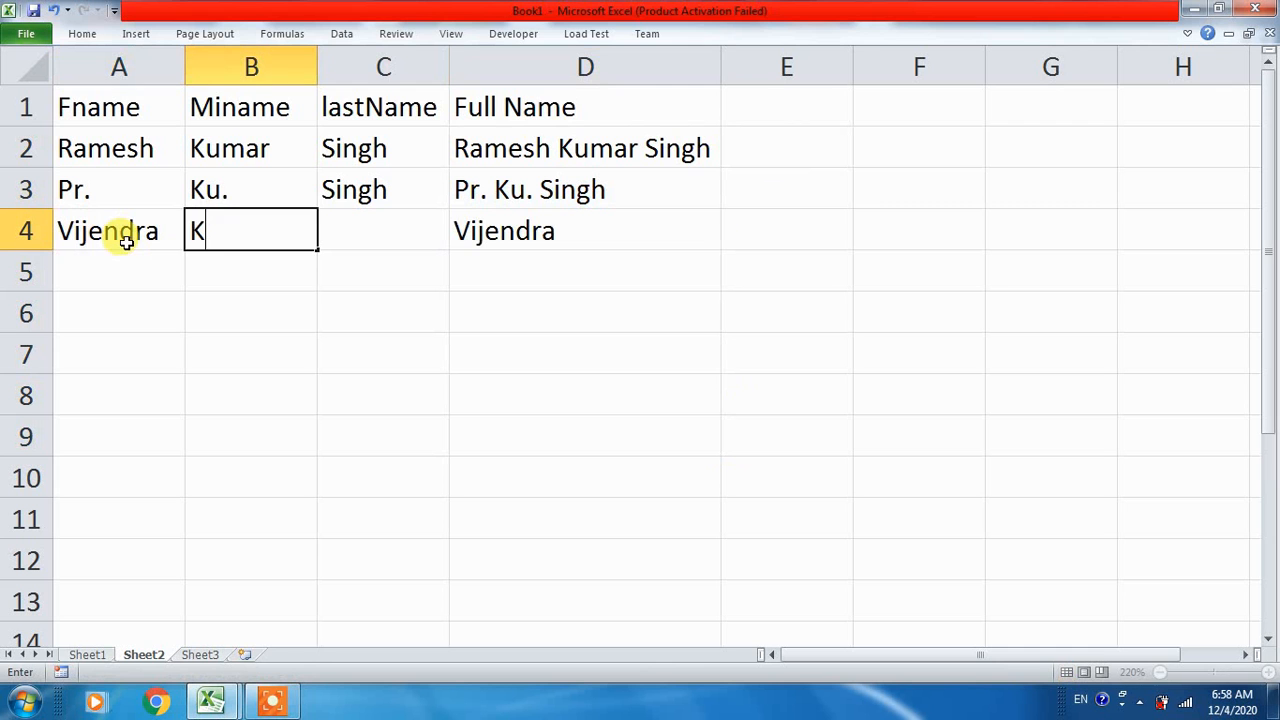
{"action": "key", "text": "Tab"}
{"action": "type", "text": "N"}
{"action": "key", "text": "Return"}
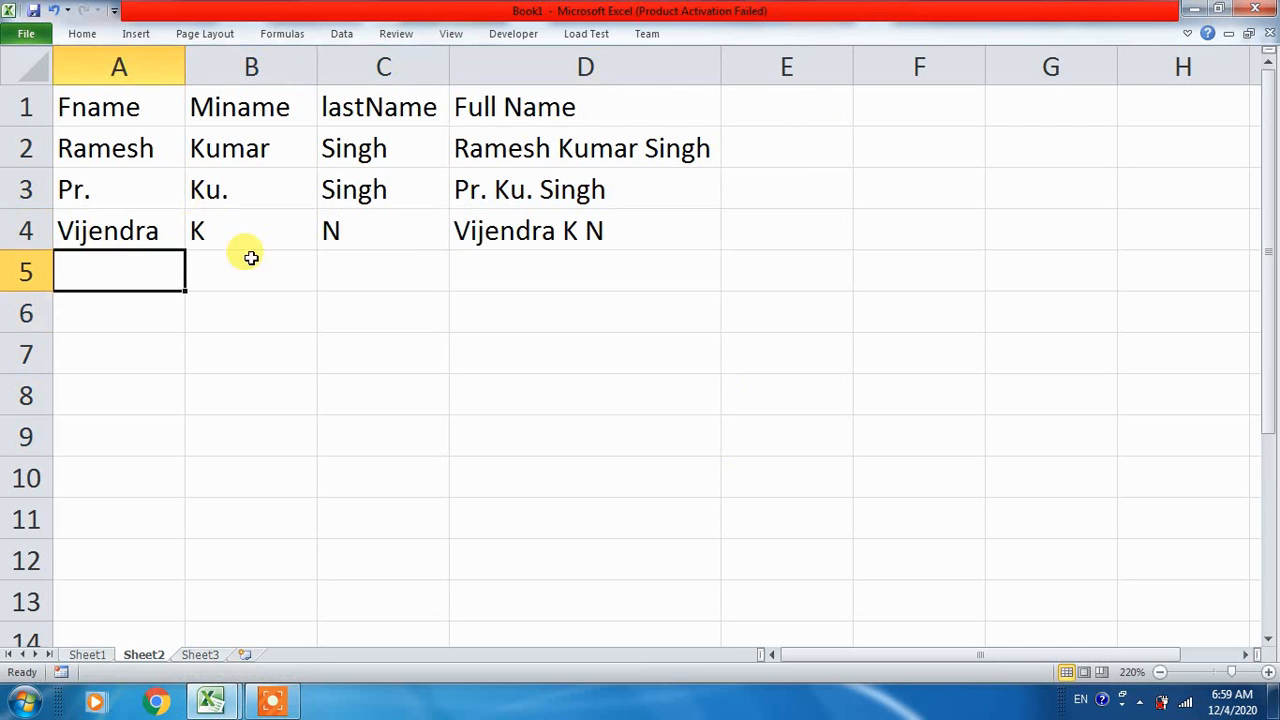
{"action": "left_click_drag", "start_coordinate": [114, 100], "coordinate": [569, 232]}
{"action": "left_click", "coordinate": [566, 231]}
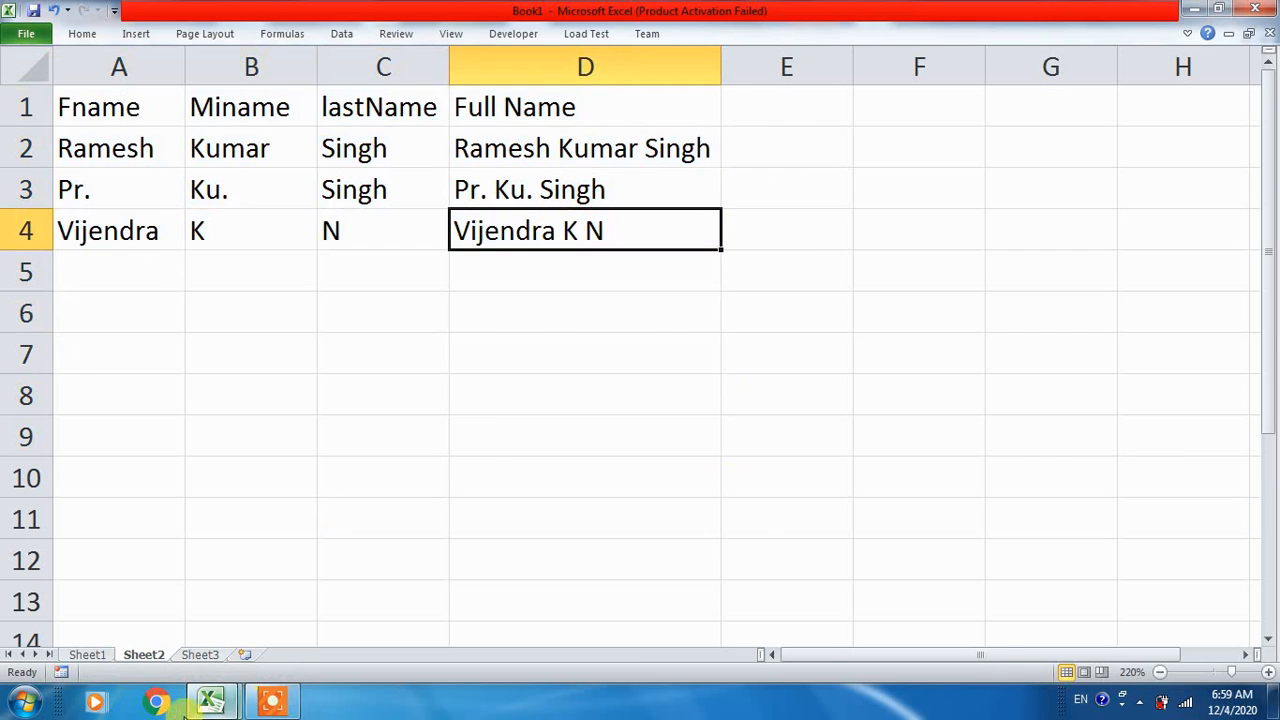
- On Sheet1, add the heading "4. Exact()" in B30 below the Concatenate example
{"action": "left_click", "coordinate": [95, 657]}
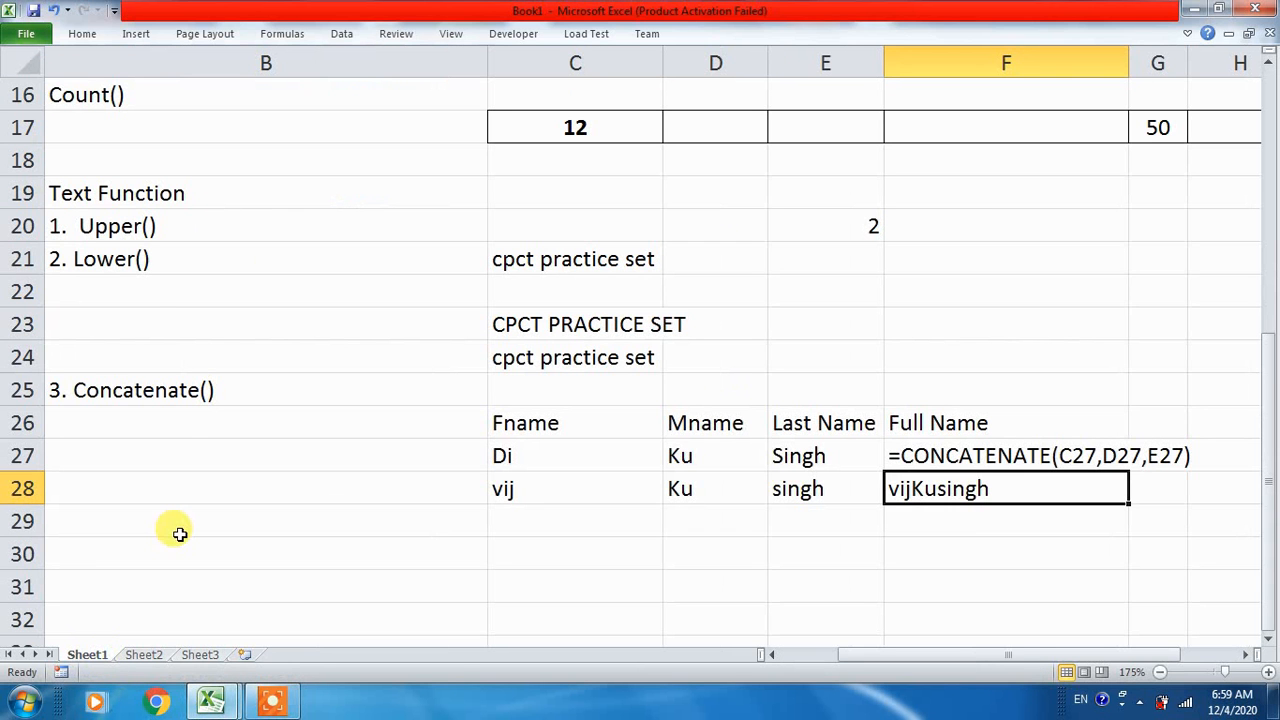
{"action": "left_click_drag", "start_coordinate": [94, 226], "coordinate": [141, 390]}
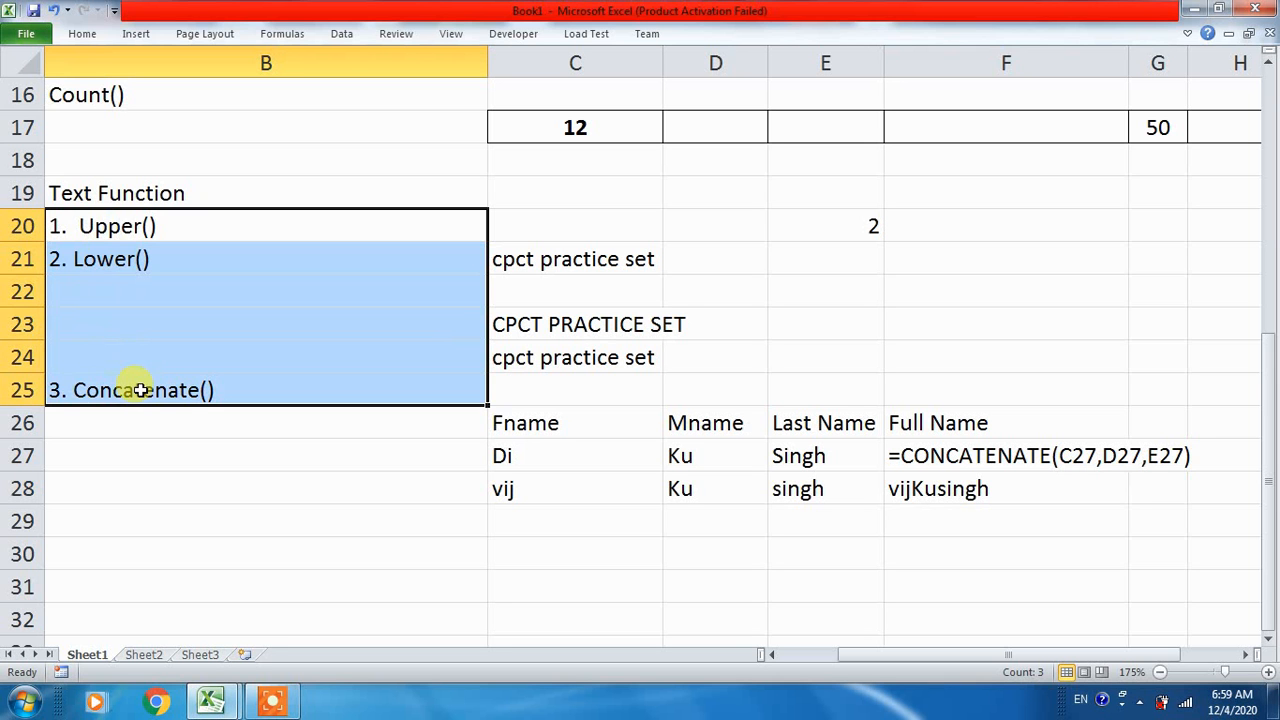
{"action": "left_click", "coordinate": [86, 530]}
{"action": "left_click", "coordinate": [84, 547]}
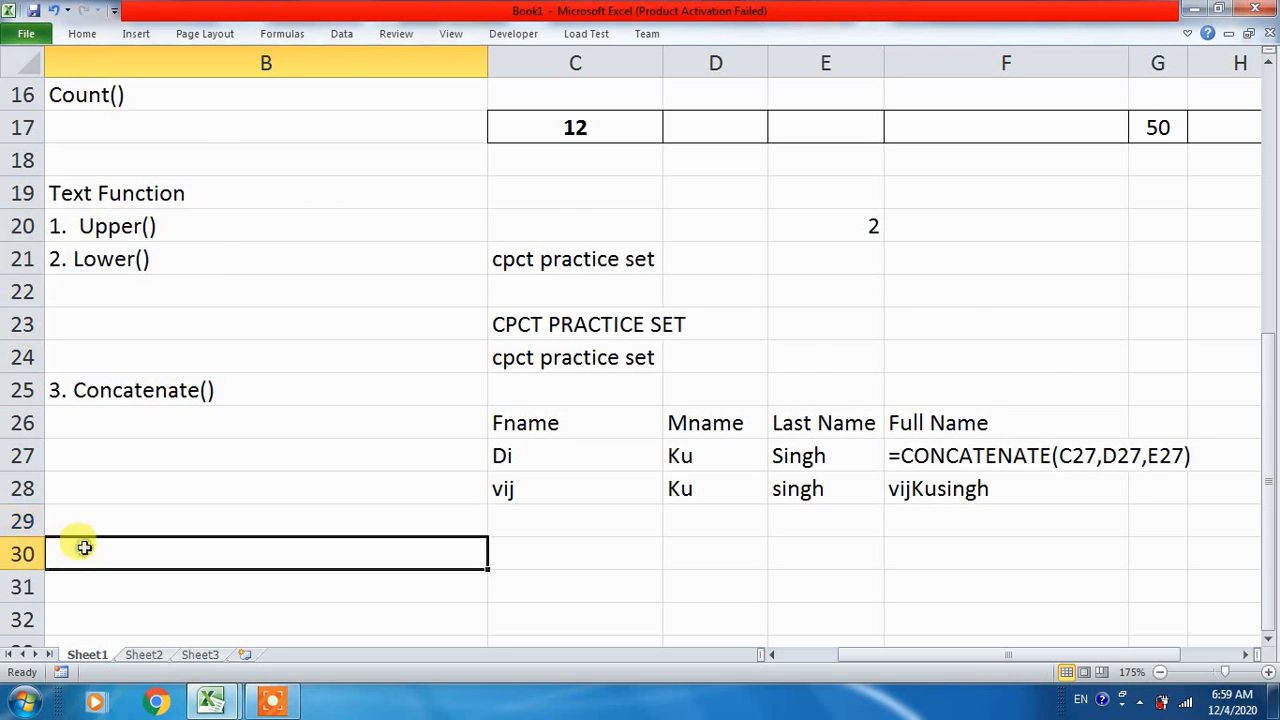
{"action": "scroll", "coordinate": [84, 547], "scroll_direction": "down", "scroll_amount": 3}
{"action": "type", "text": "4."}
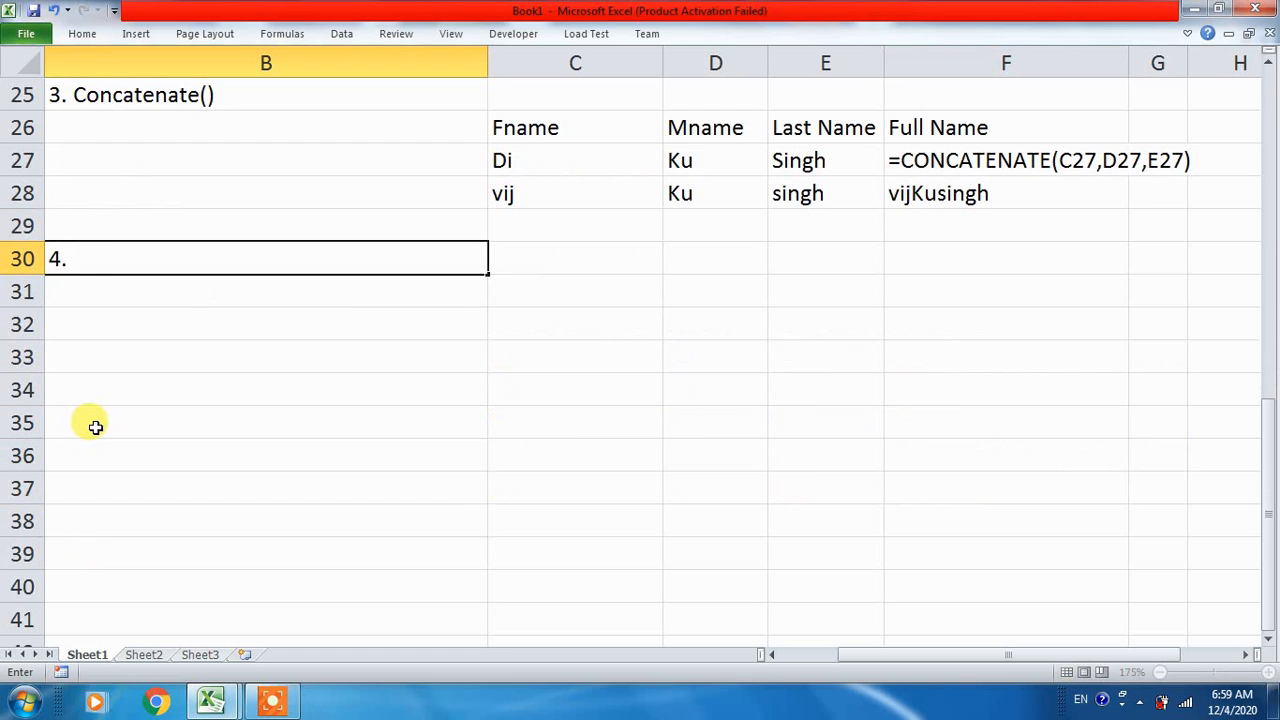
{"action": "type", "text": "Exact()"}
{"action": "key", "text": "Return"}
- Enter the text CPCT in C30 beside the Exact() heading
{"action": "key", "text": "Up"}
{"action": "key", "text": "Right"}
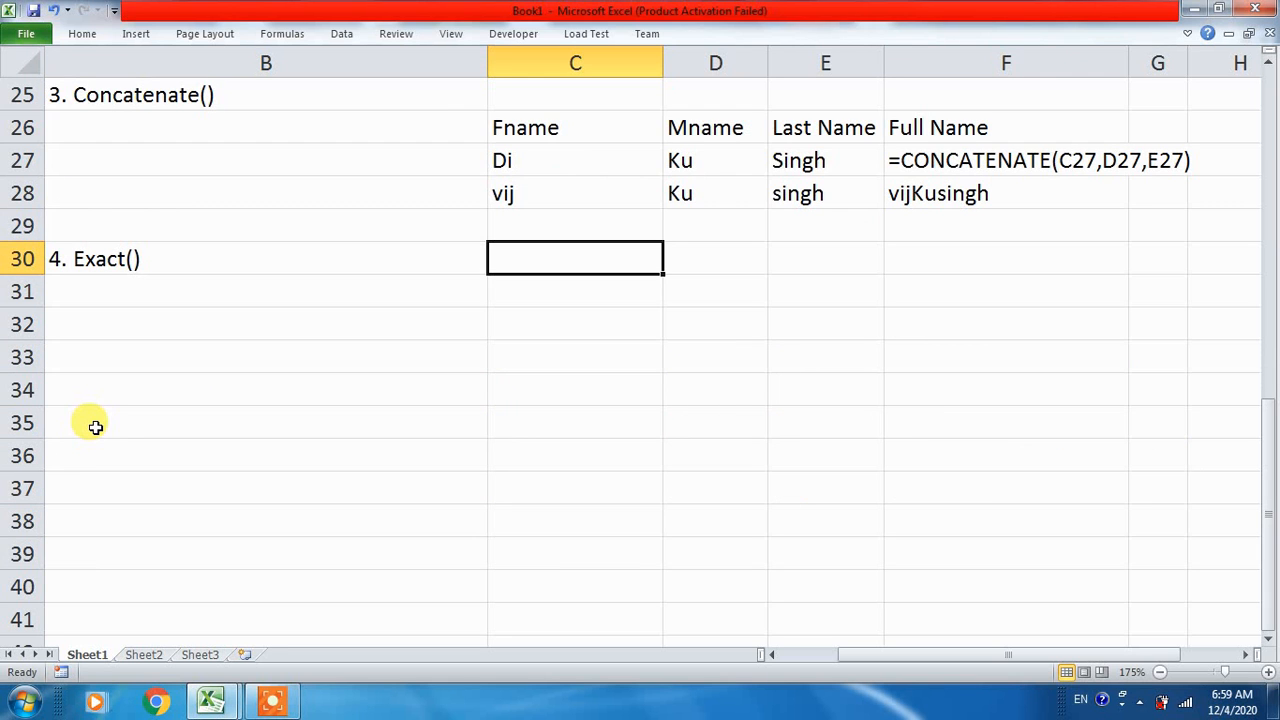
{"action": "type", "text": "Ram"}
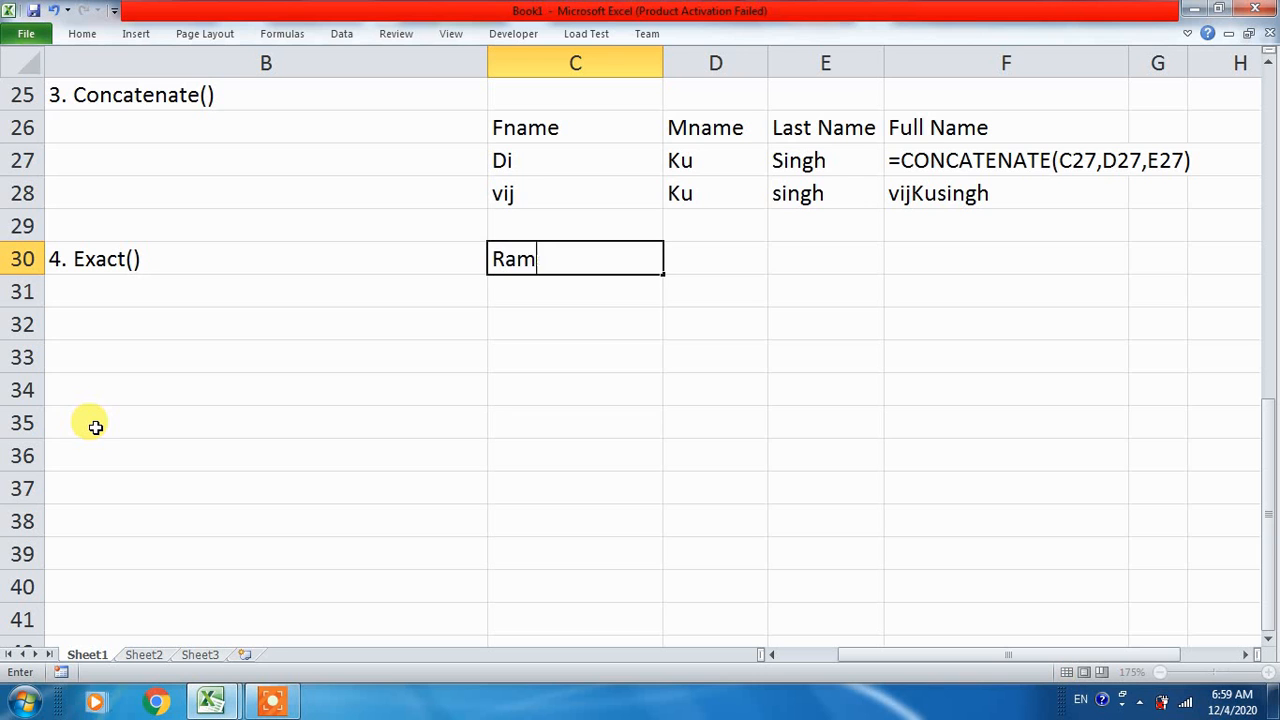
{"action": "key", "text": "BackSpace"}
{"action": "key", "text": "BackSpace"}
{"action": "key", "text": "BackSpace"}
{"action": "type", "text": "CPCT"}
{"action": "key", "text": "Return"}
- Clear the stray CPCT entry from F30 and enter PCCT in D30 as the comparison text
{"action": "key", "text": "Up"}
{"action": "key", "text": "Right"}
{"action": "key", "text": "Right"}
{"action": "key", "text": "Right"}
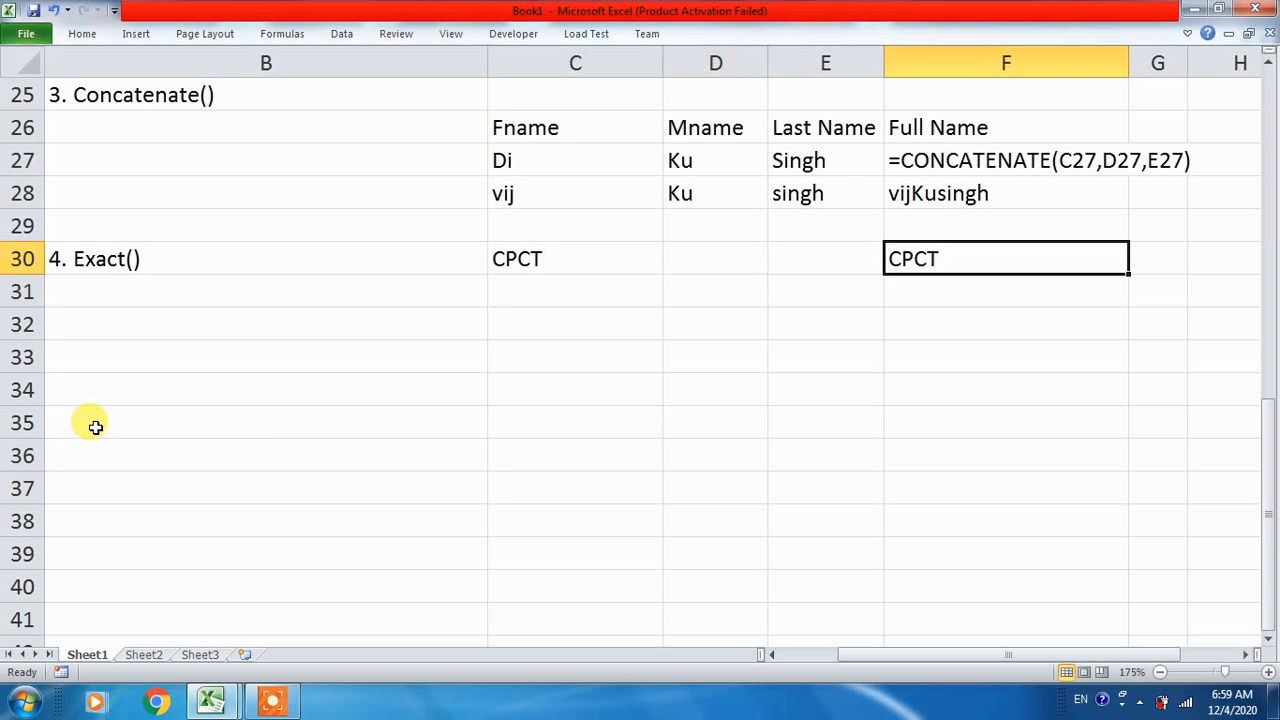
{"action": "key", "text": "Delete"}
{"action": "key", "text": "Left"}
{"action": "key", "text": "Left"}
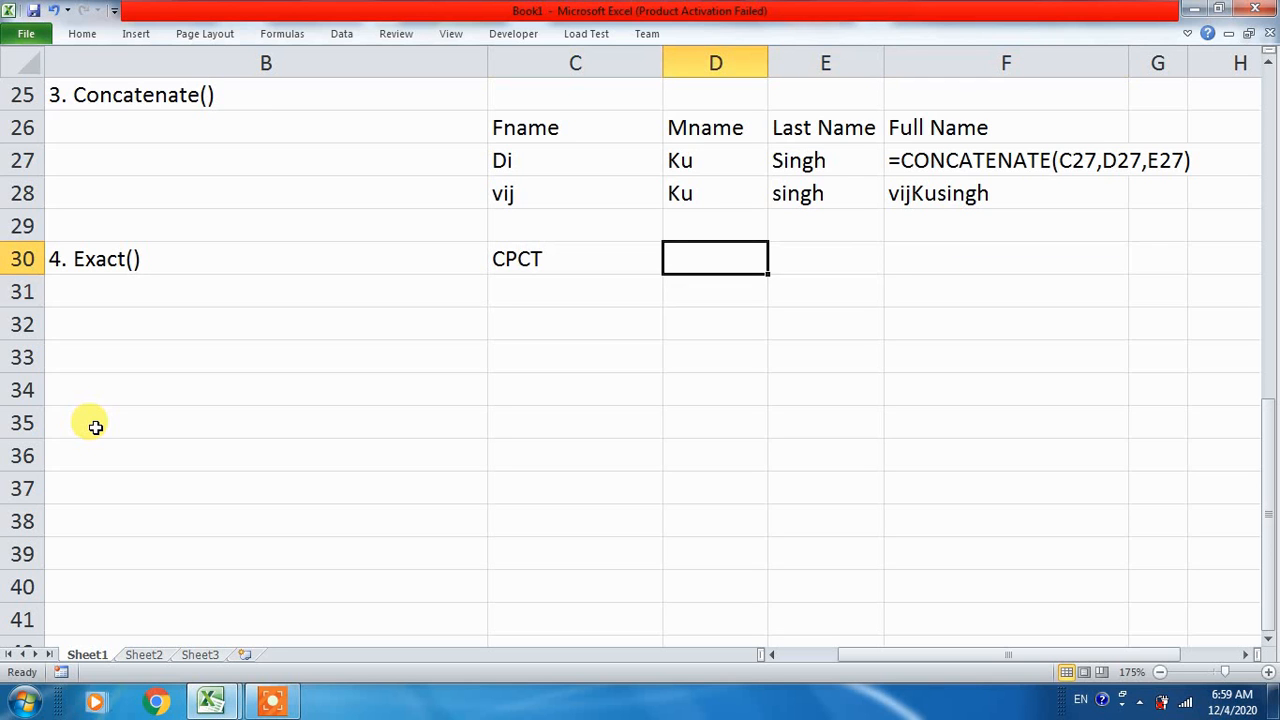
{"action": "type", "text": "PCCT"}
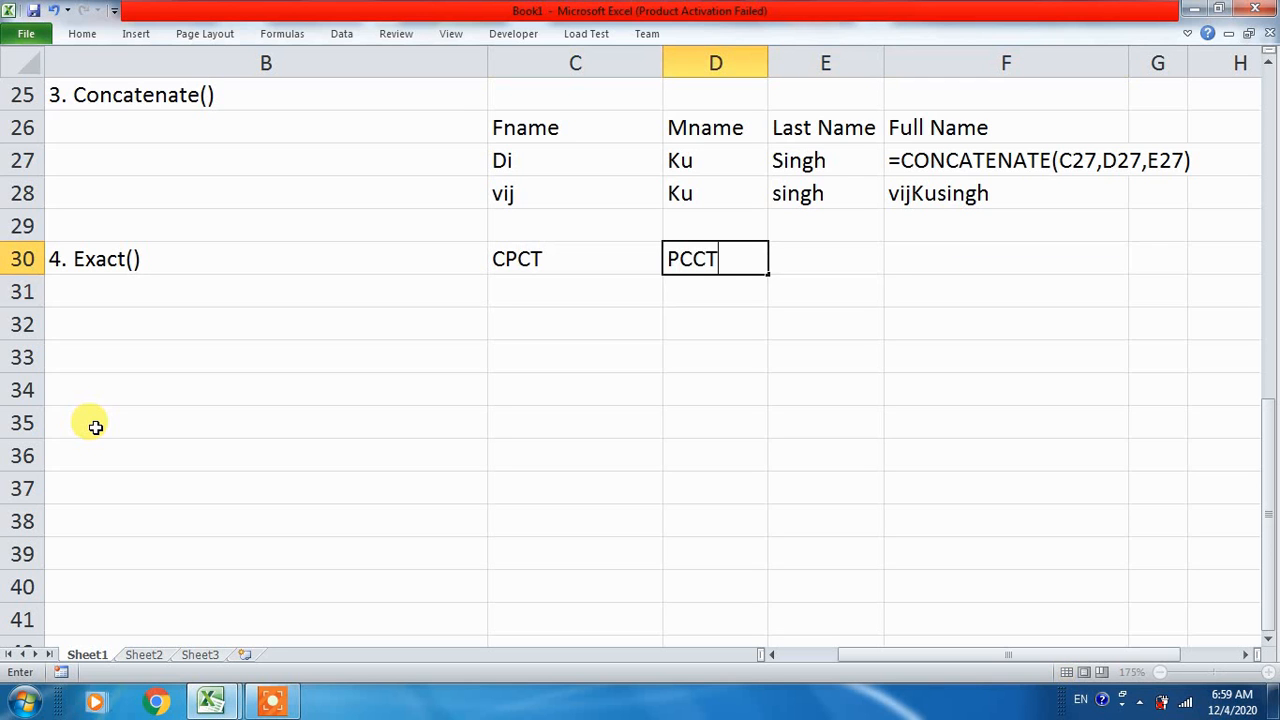
{"action": "key", "text": "Return"}
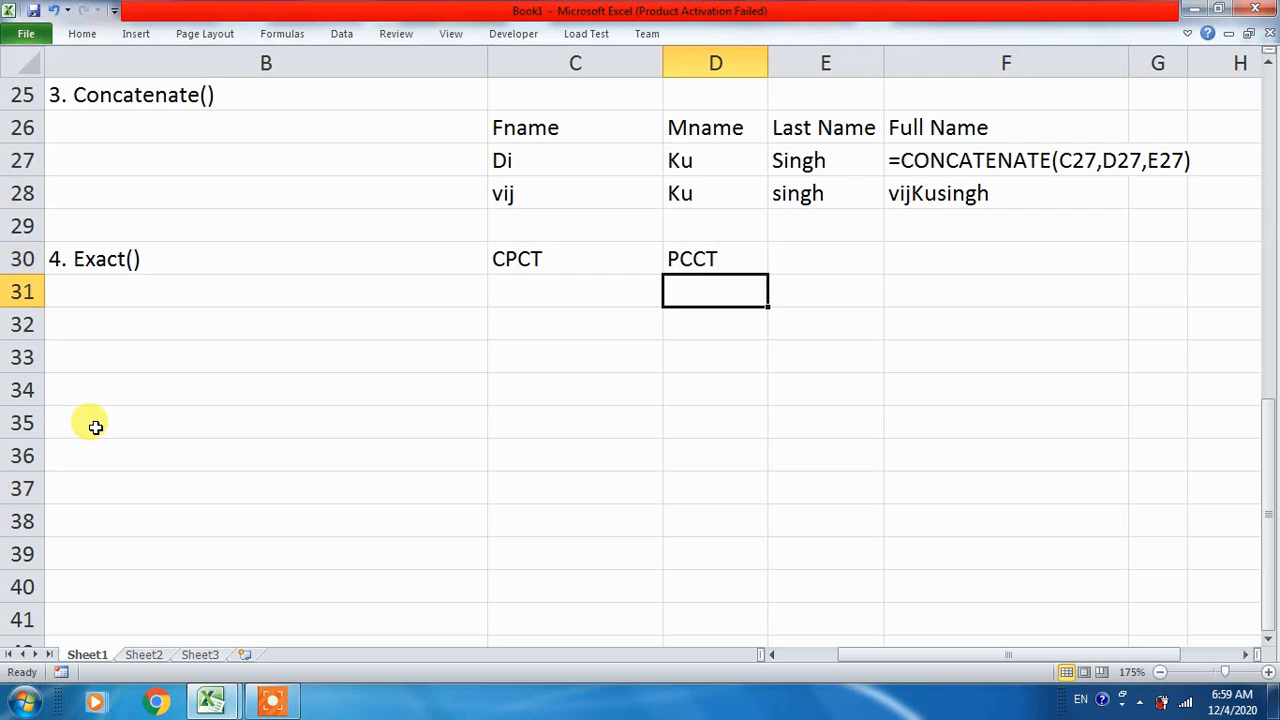
- Enter the formula =EXACT(C30,D30) in E30 to compare the two texts
{"action": "key", "text": "Up"}
{"action": "key", "text": "Left"}
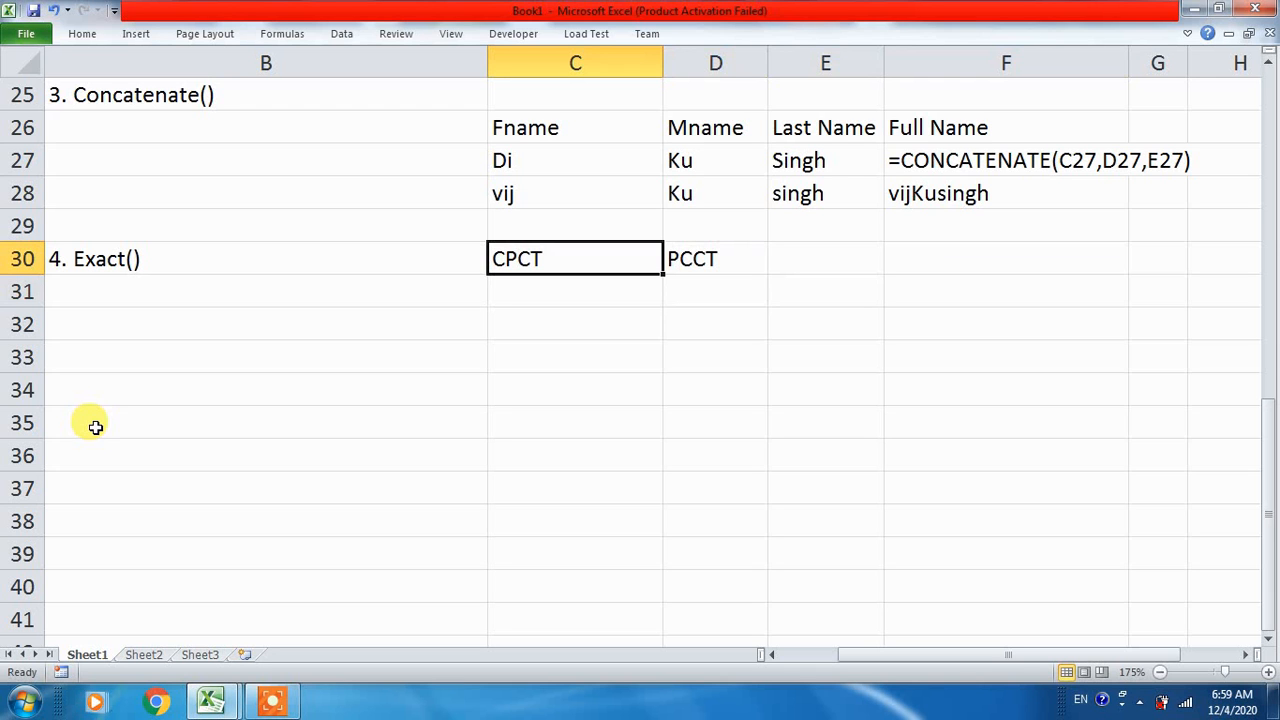
{"action": "key", "text": "Right"}
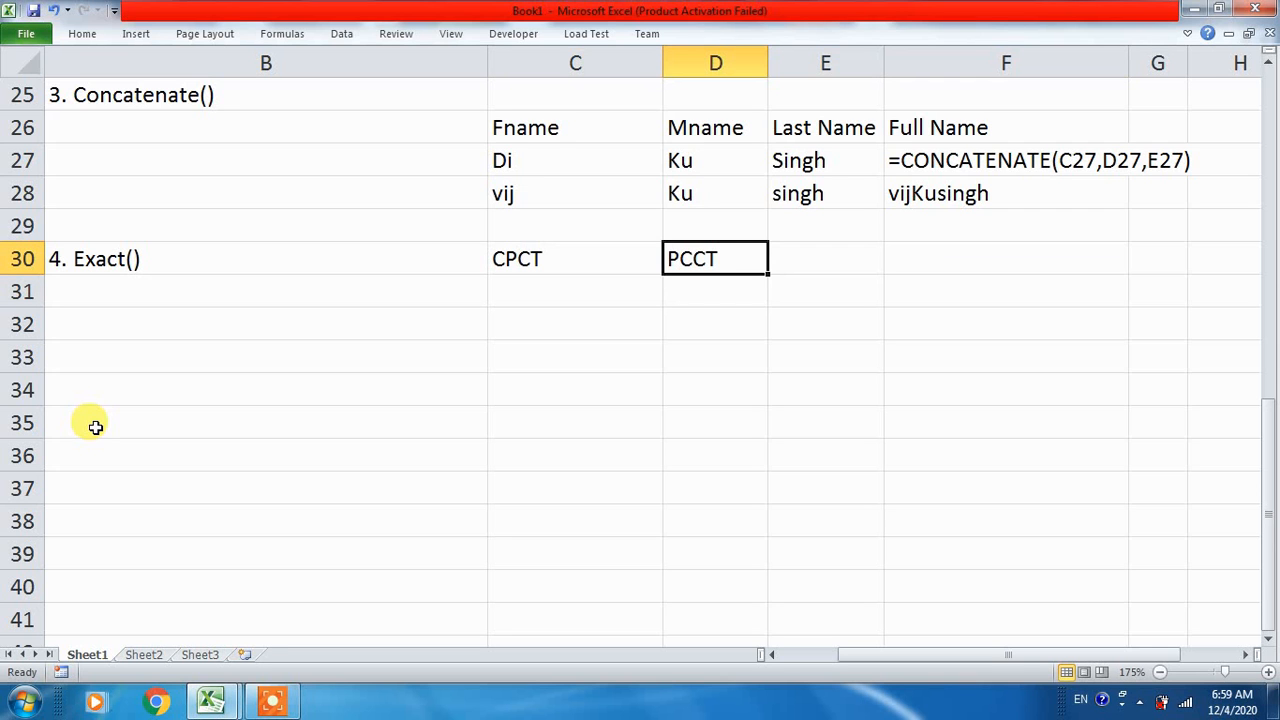
{"action": "key", "text": "Right"}
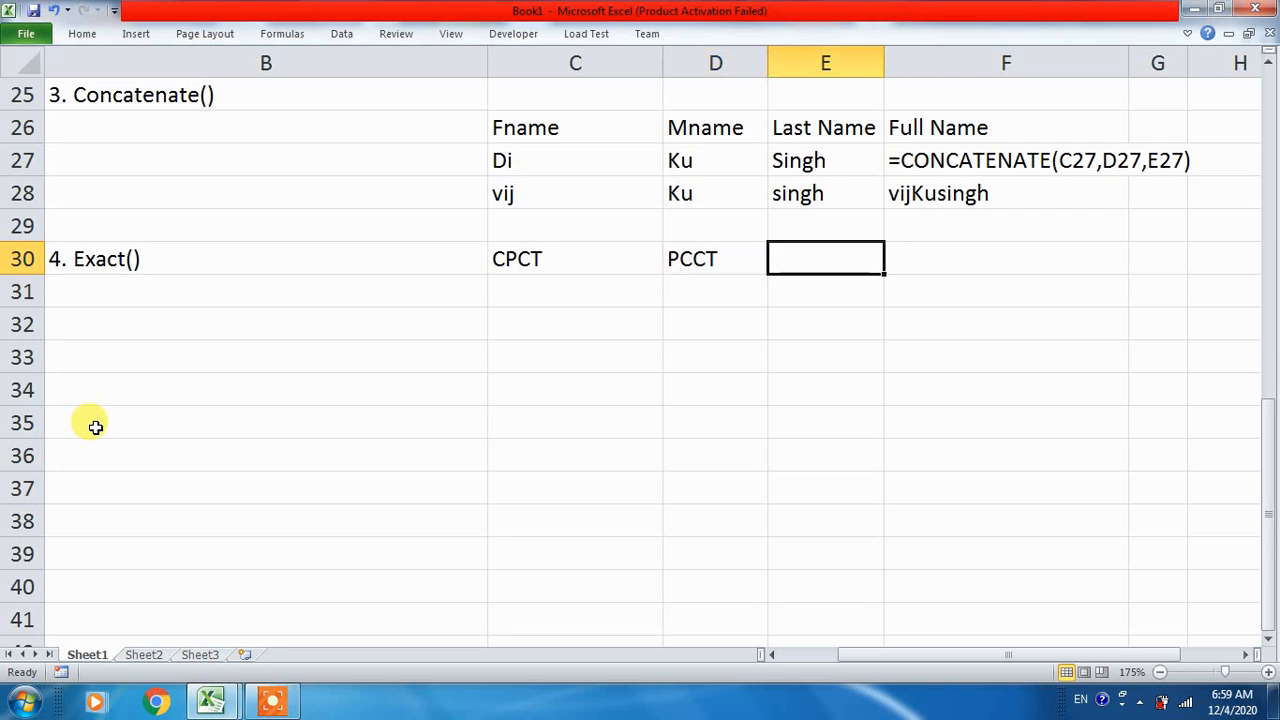
{"action": "type", "text": "="}
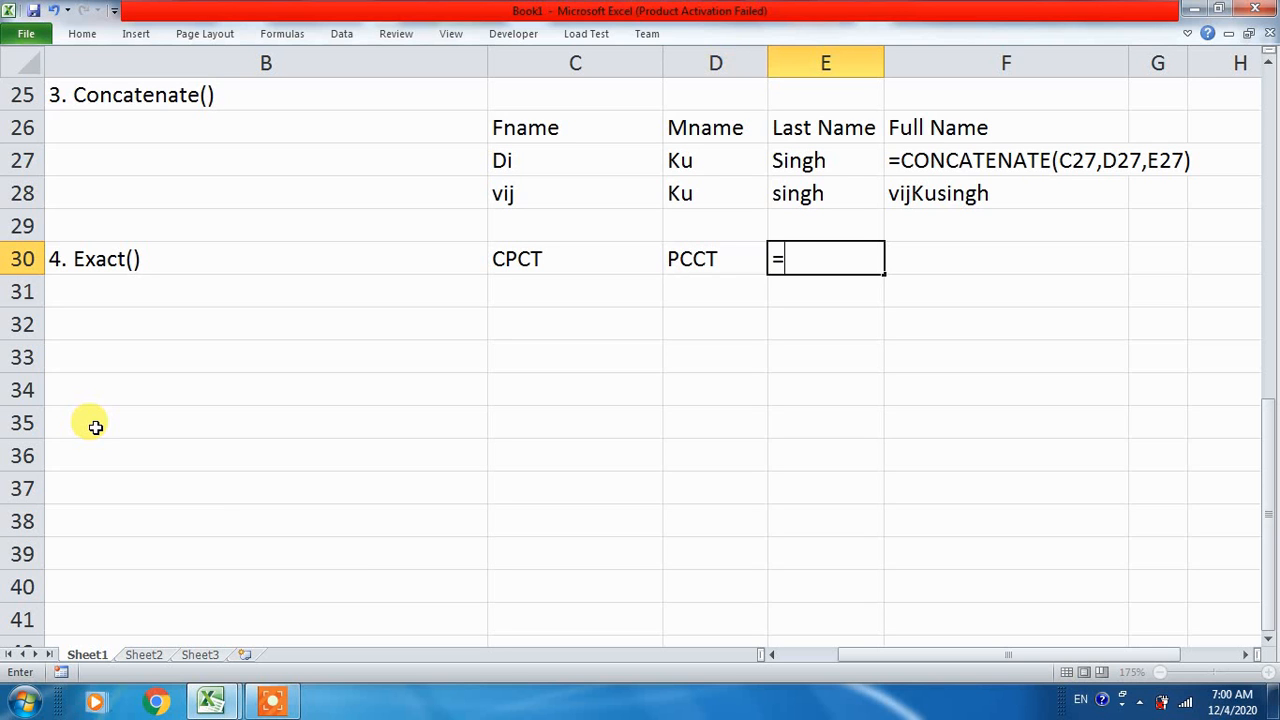
{"action": "type", "text": "ex"}
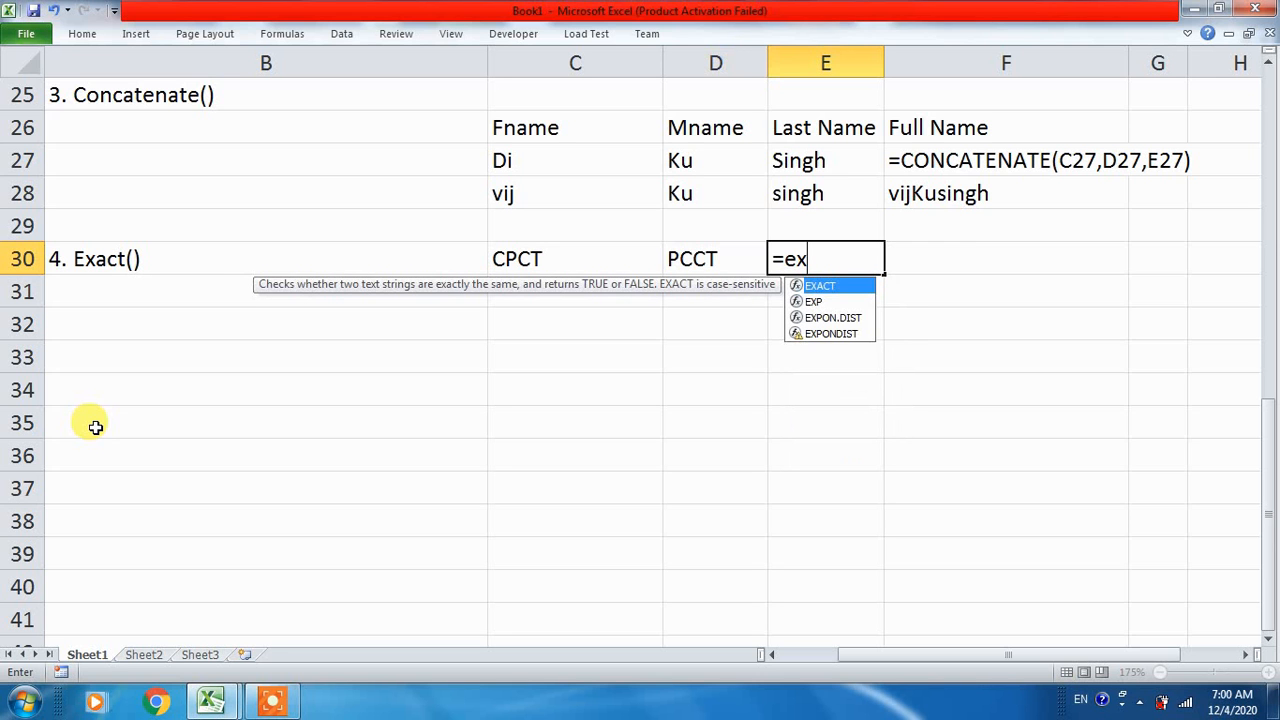
{"action": "key", "text": "Tab"}
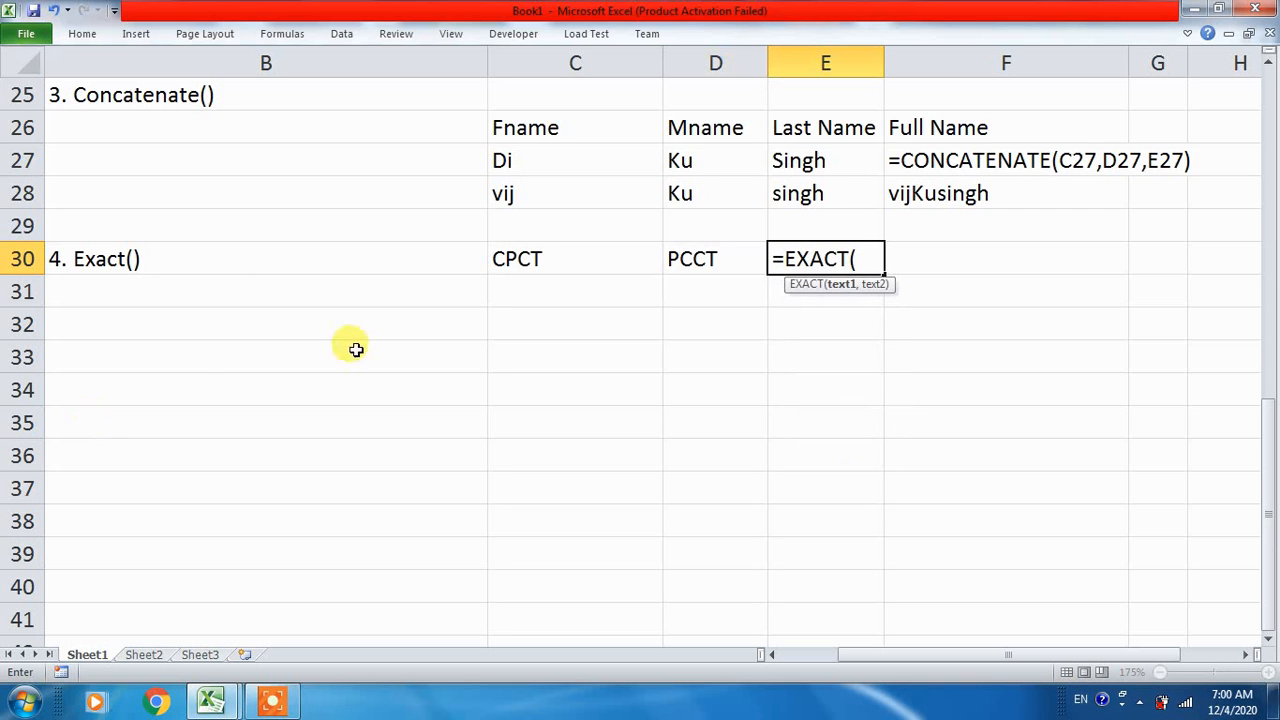
{"action": "left_click", "coordinate": [533, 258]}
{"action": "type", "text": ","}
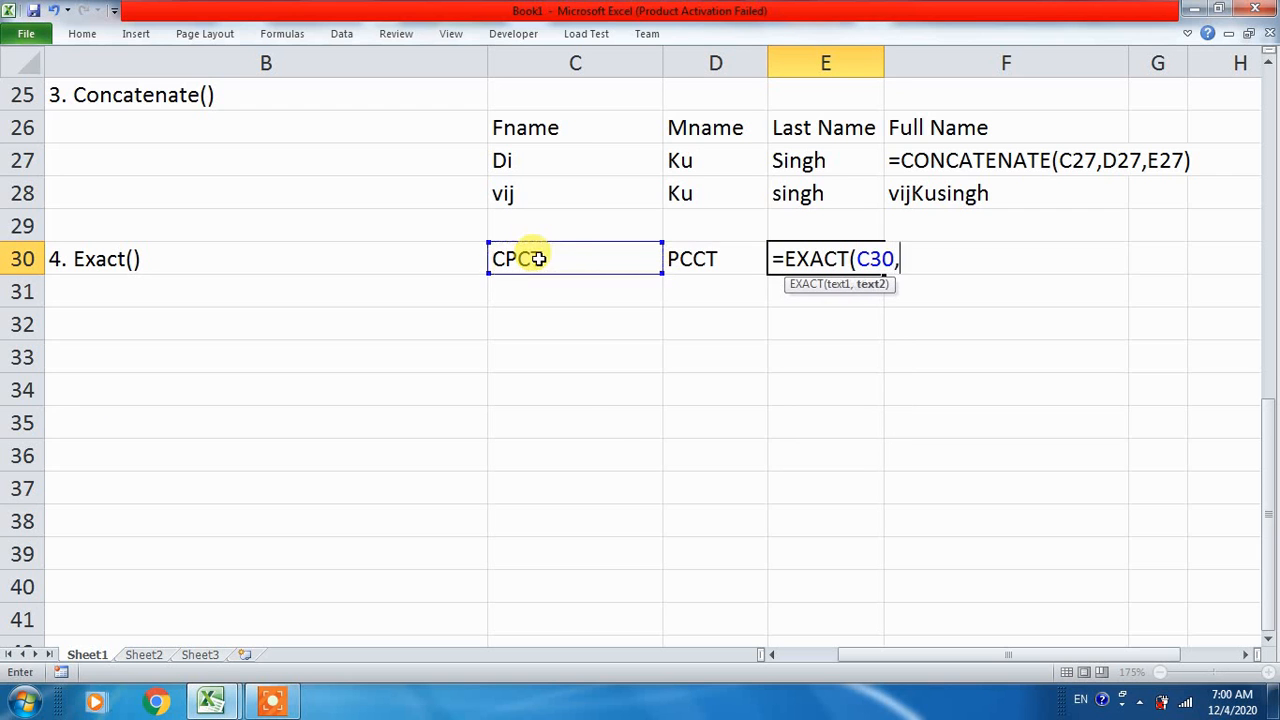
{"action": "left_click", "coordinate": [694, 258]}
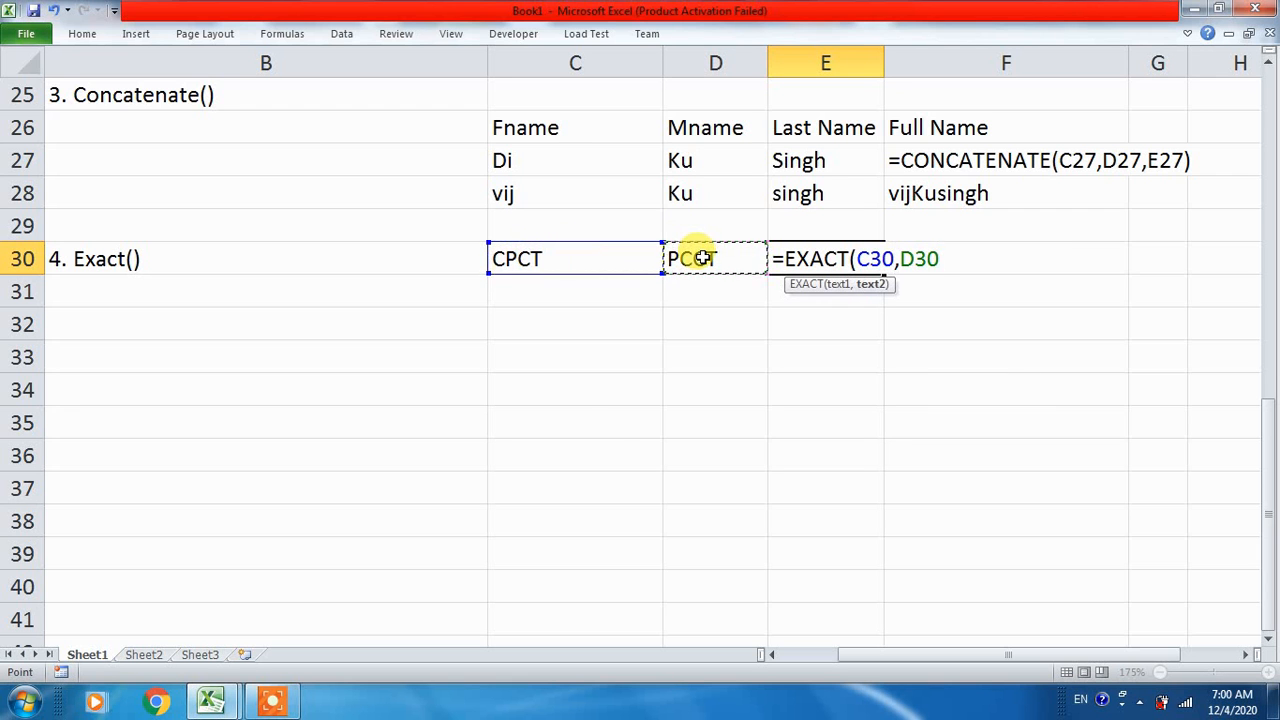
{"action": "type", "text": ")"}
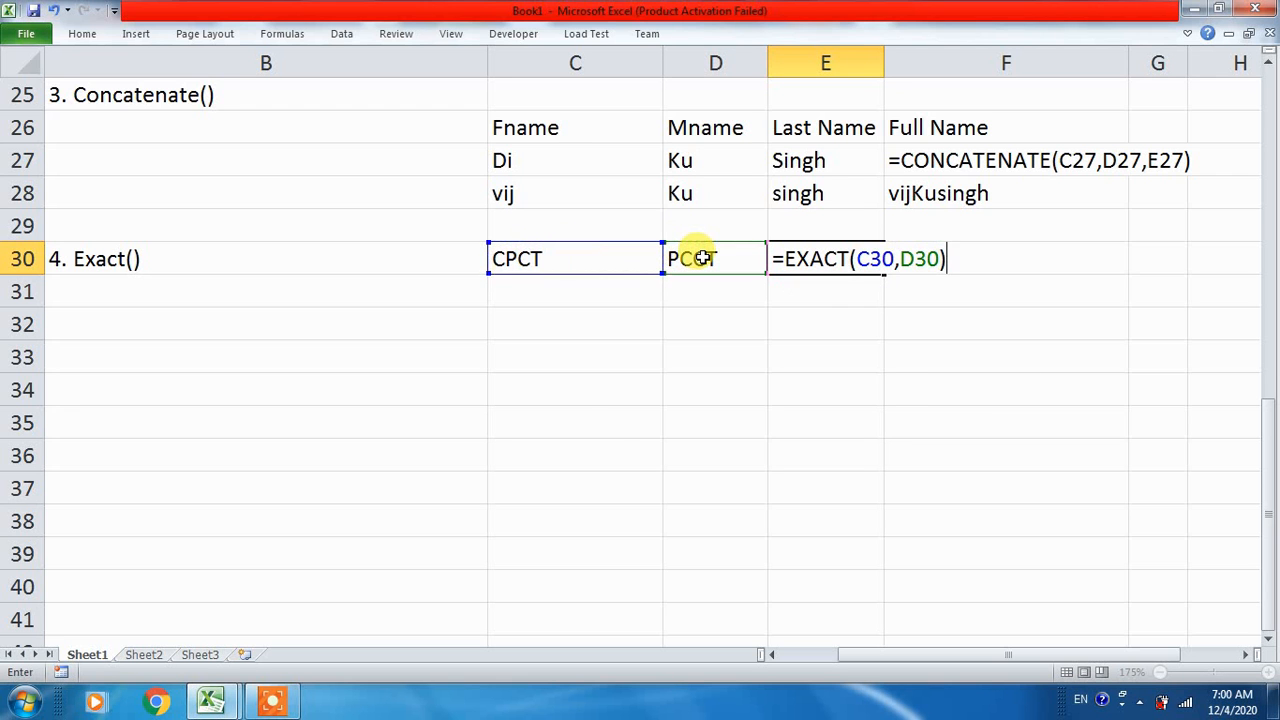
{"action": "key", "text": "Return"}
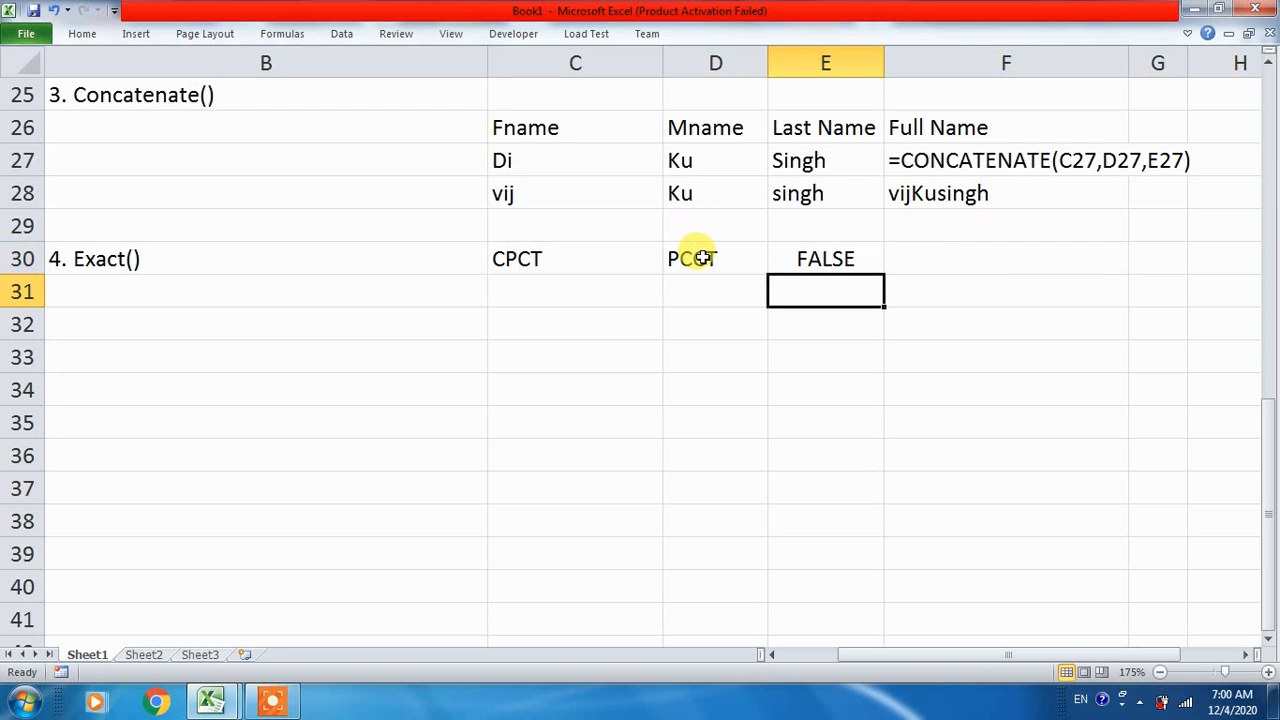
- Replace D30's text with lowercase cpct to test the case sensitivity of EXACT
{"action": "left_click", "coordinate": [703, 258]}
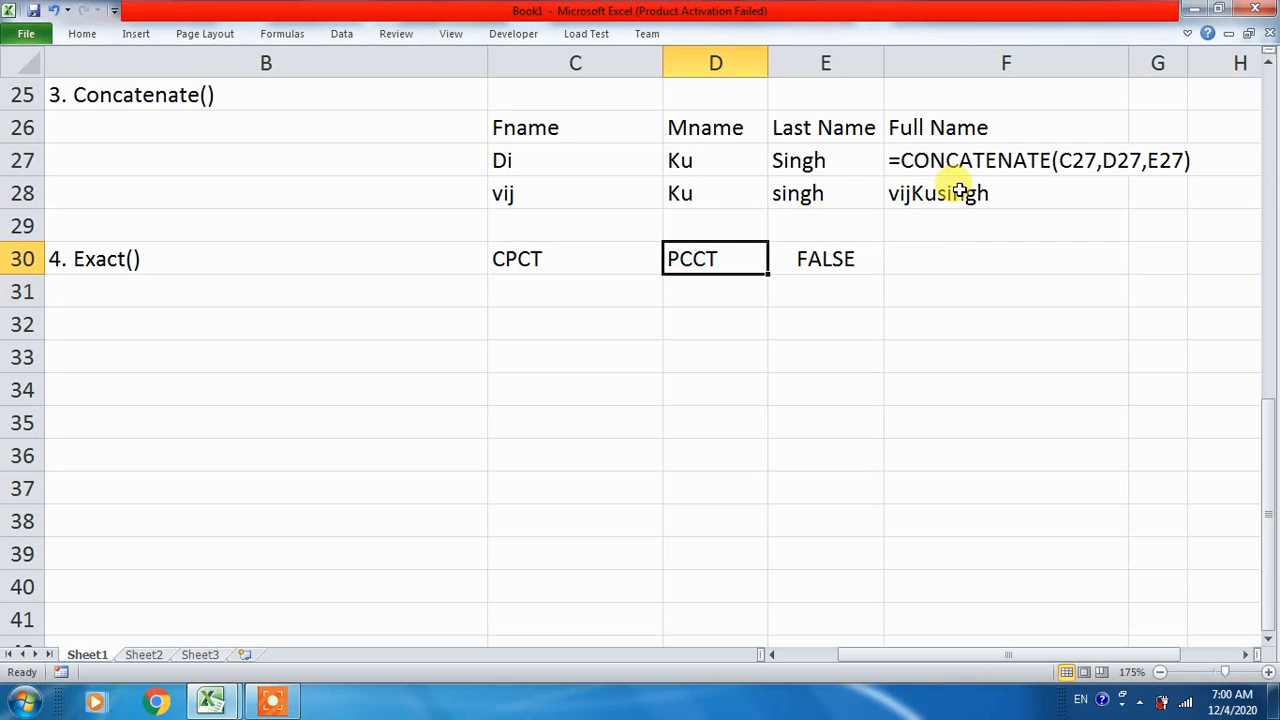
{"action": "type", "text": "cpct"}
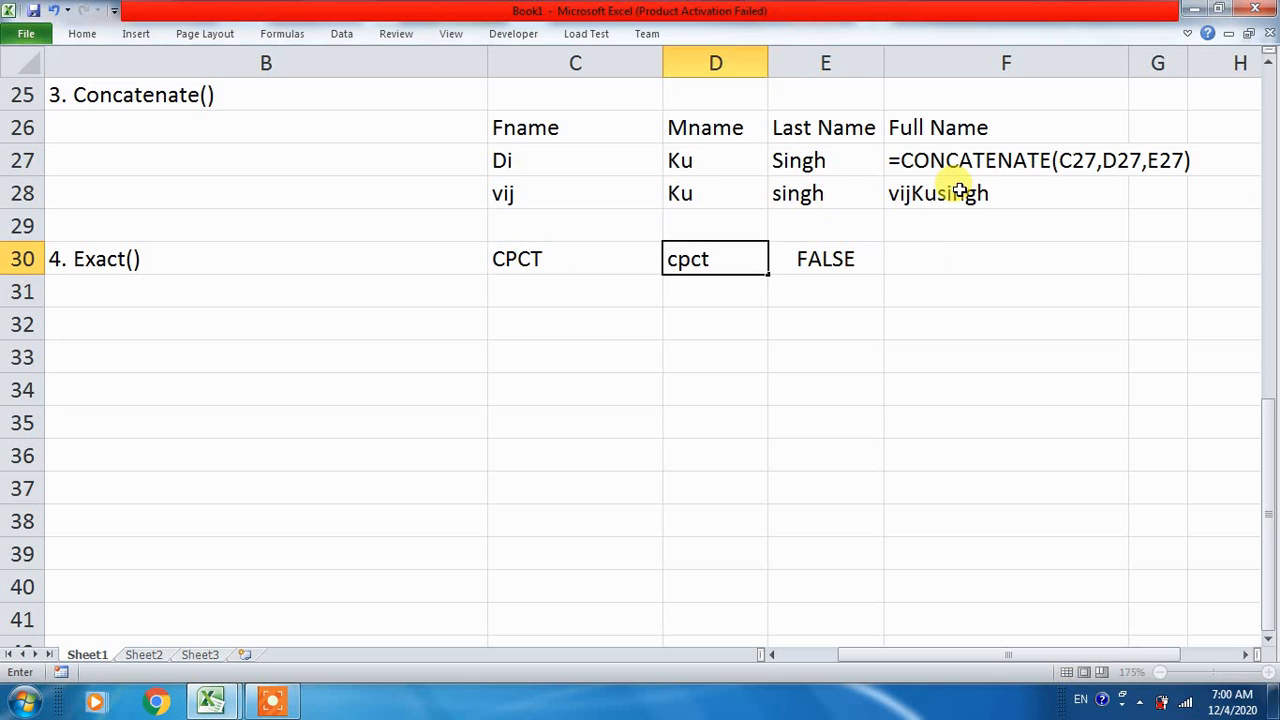
{"action": "key", "text": "Return"}
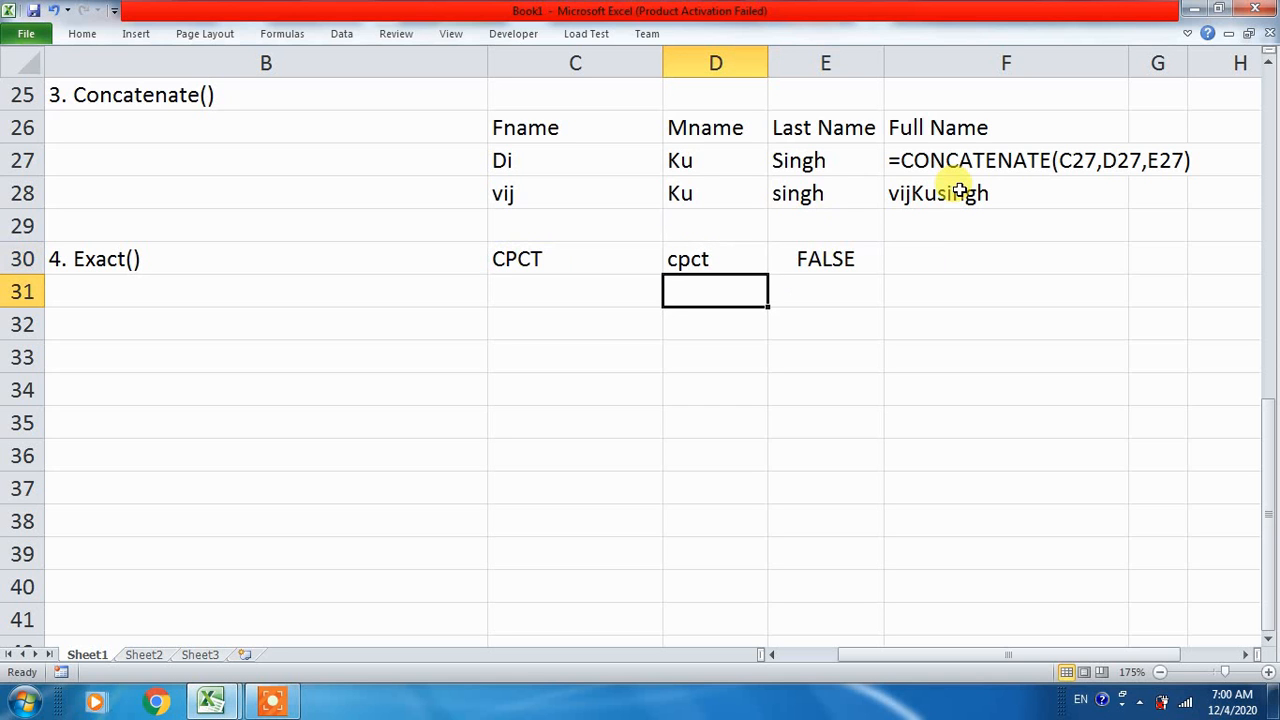
{"action": "left_click", "coordinate": [543, 257]}
- Replace D30's text with uppercase CPCT and check the EXACT result in E30
{"action": "left_click", "coordinate": [697, 260]}
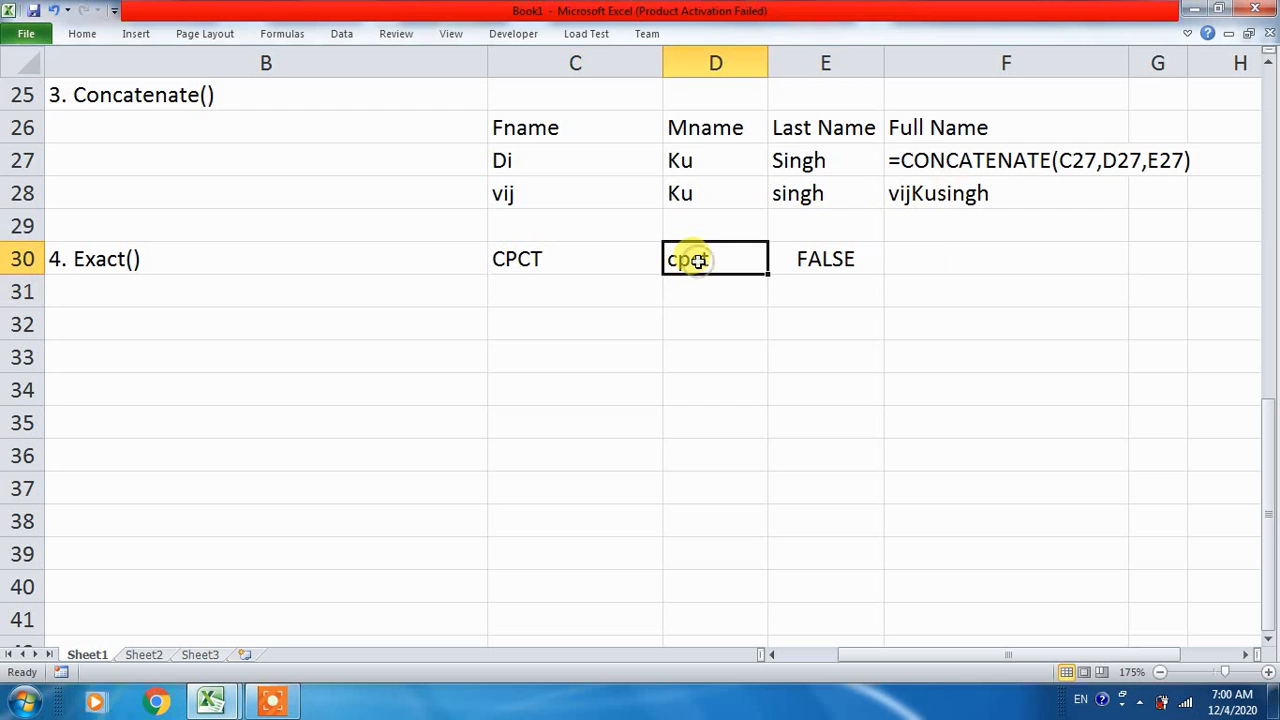
{"action": "type", "text": "CPCT"}
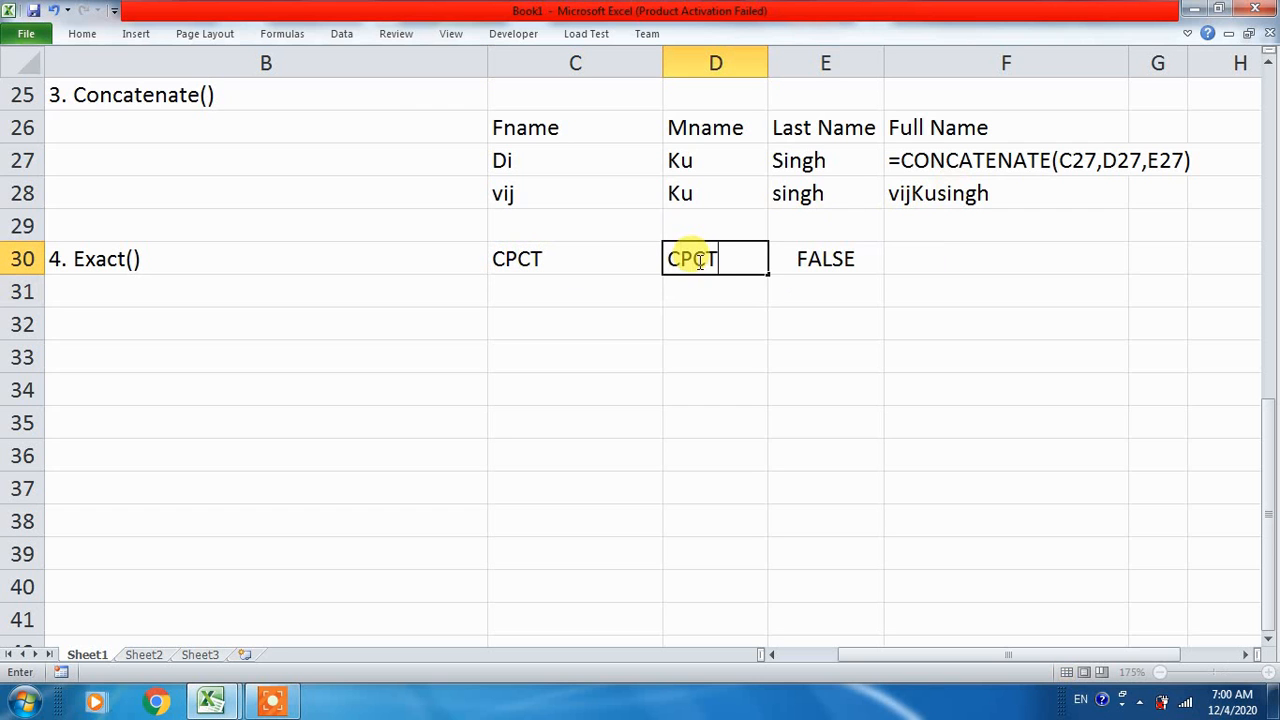
{"action": "key", "text": "Return"}
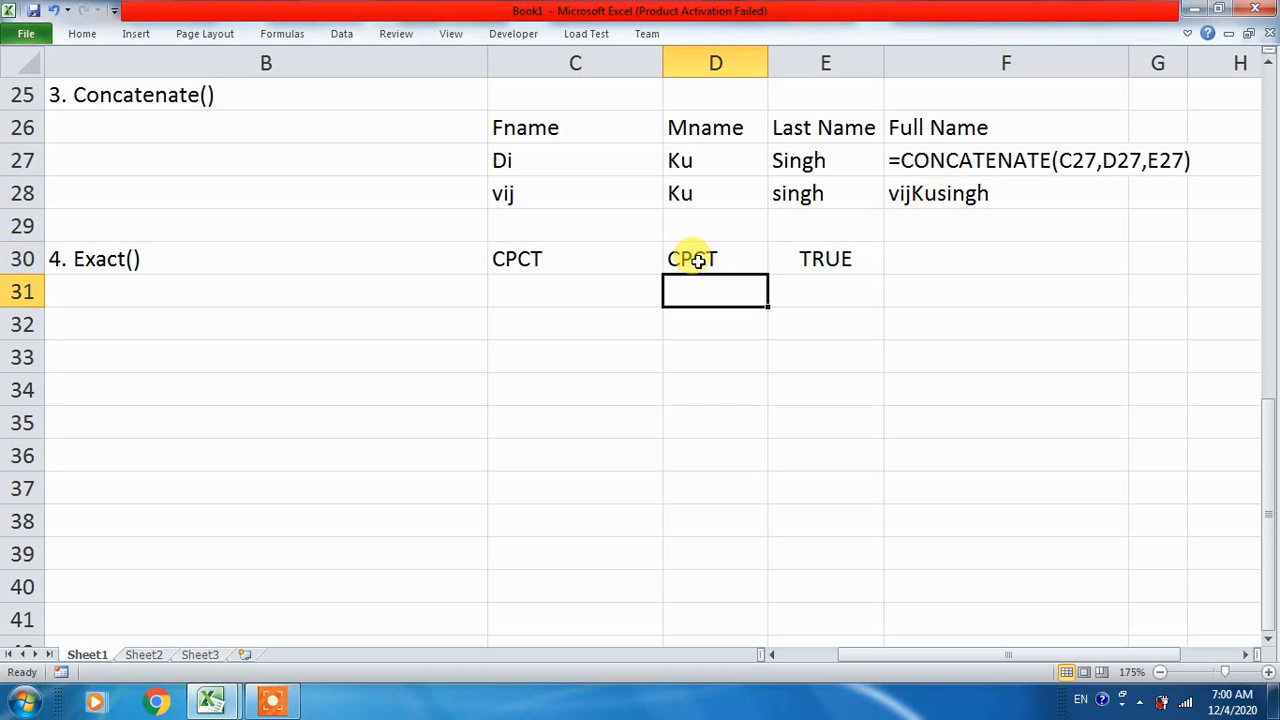
{"action": "left_click", "coordinate": [680, 257]}
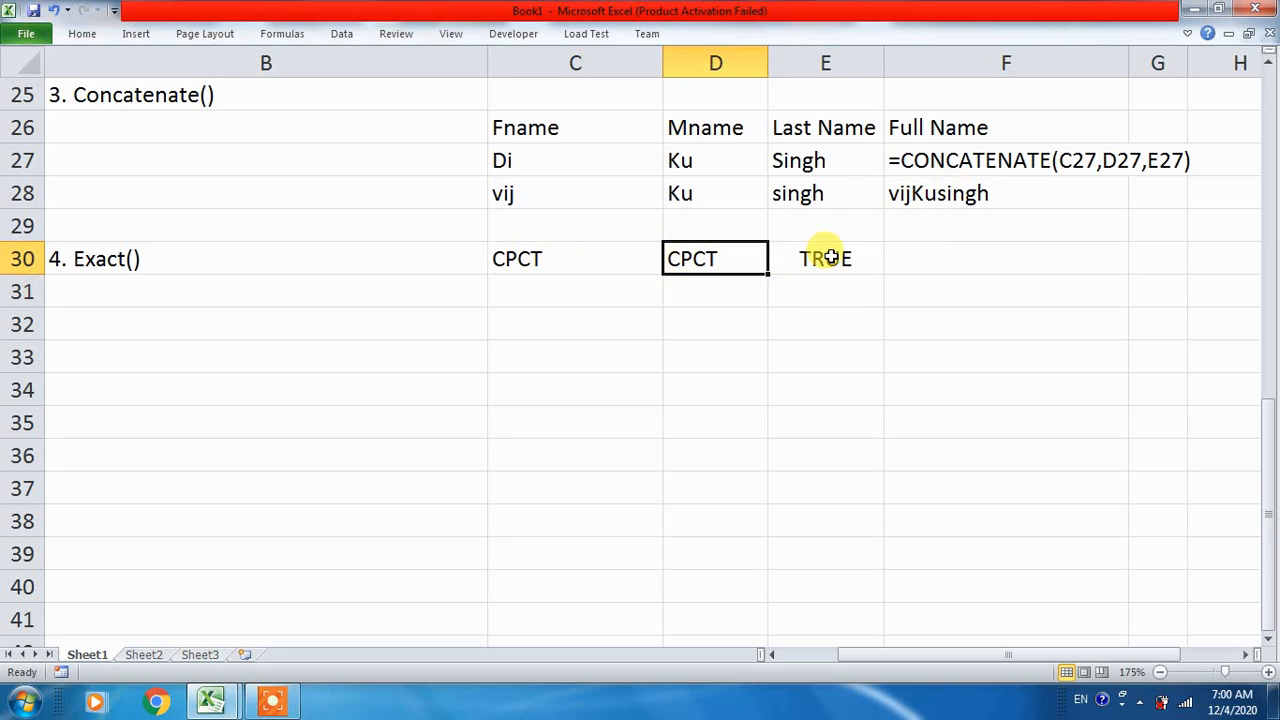
{"action": "left_click", "coordinate": [830, 257]}
- Delete the words PRACTICE SET from the text in C30, keeping CPCT and its trailing space
{"action": "left_click", "coordinate": [603, 262]}
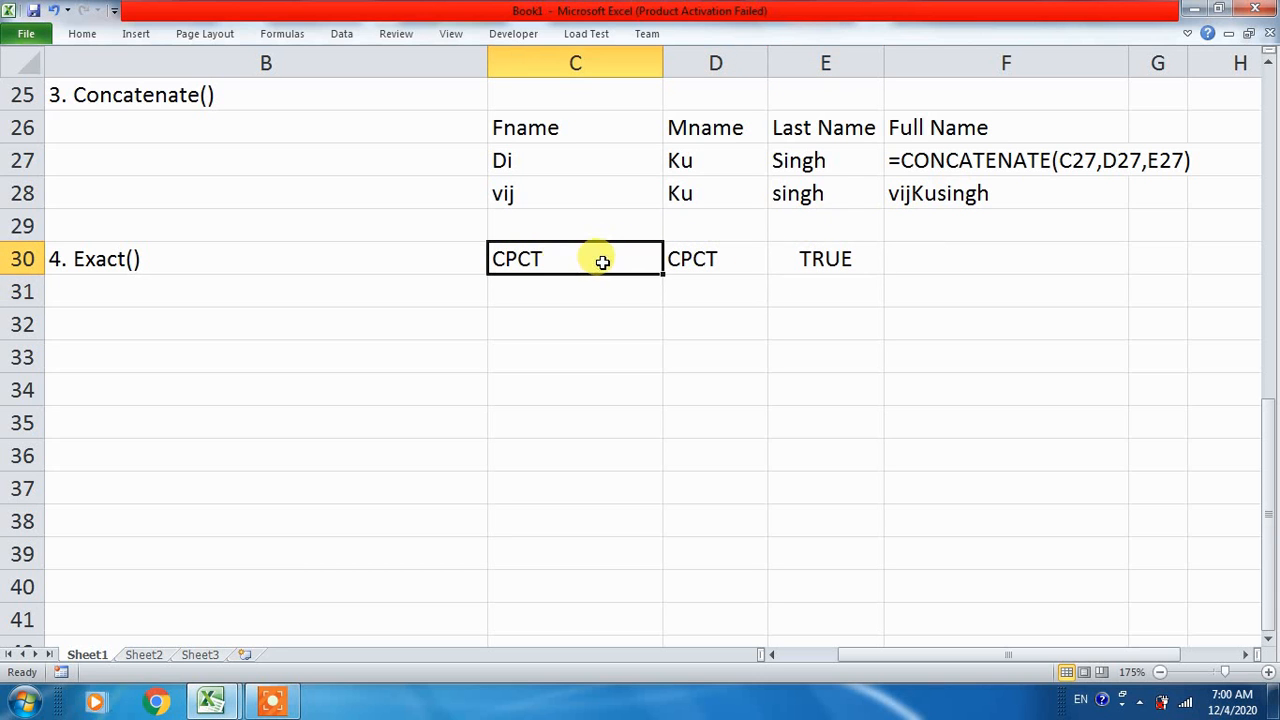
{"action": "double_click", "coordinate": [543, 257]}
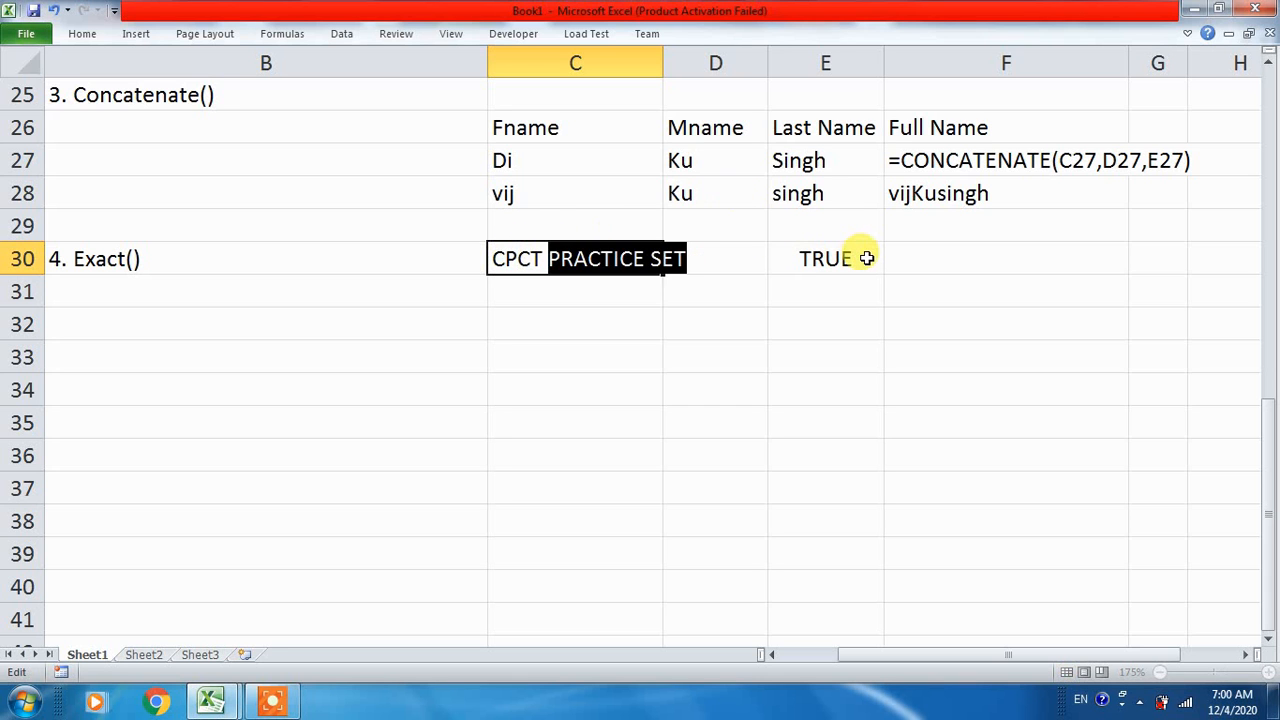
{"action": "key", "text": "BackSpace"}
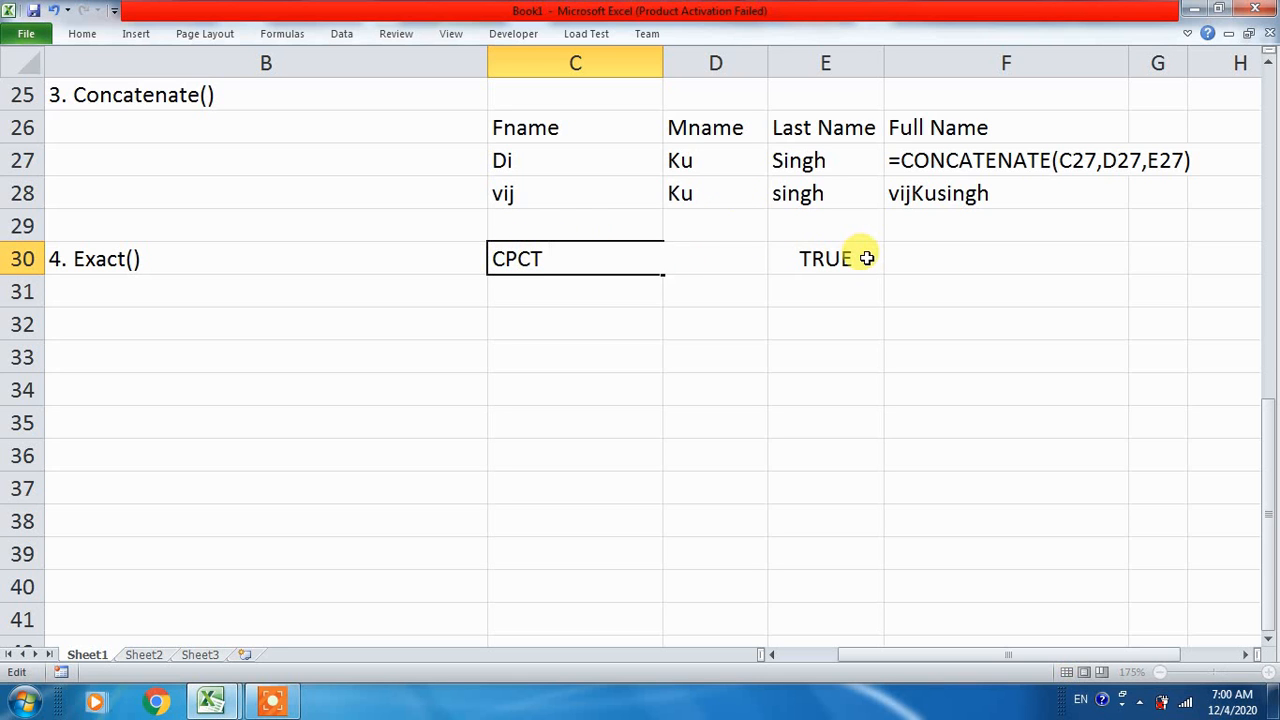
{"action": "key", "text": "Return"}
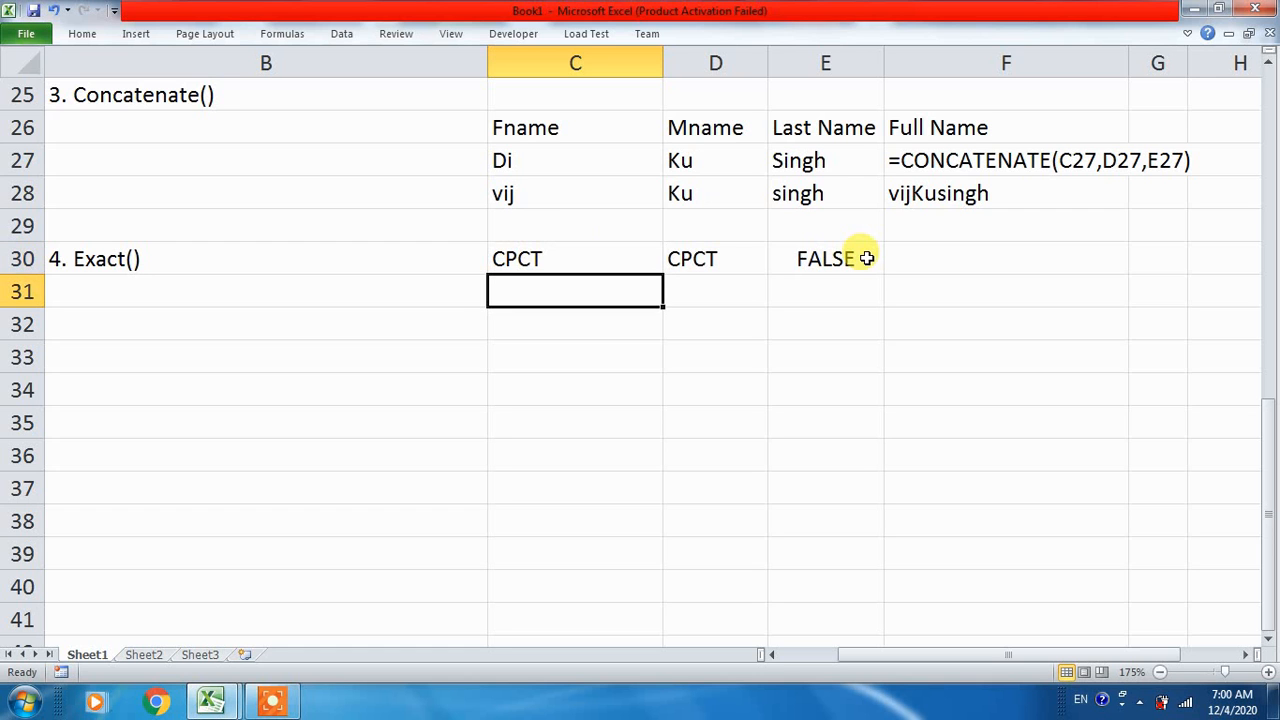
- Examine the texts in C30 and D30 for a trailing space and compare them with the EXACT result in E30
{"action": "left_click", "coordinate": [566, 256]}
{"action": "left_click", "coordinate": [680, 258]}
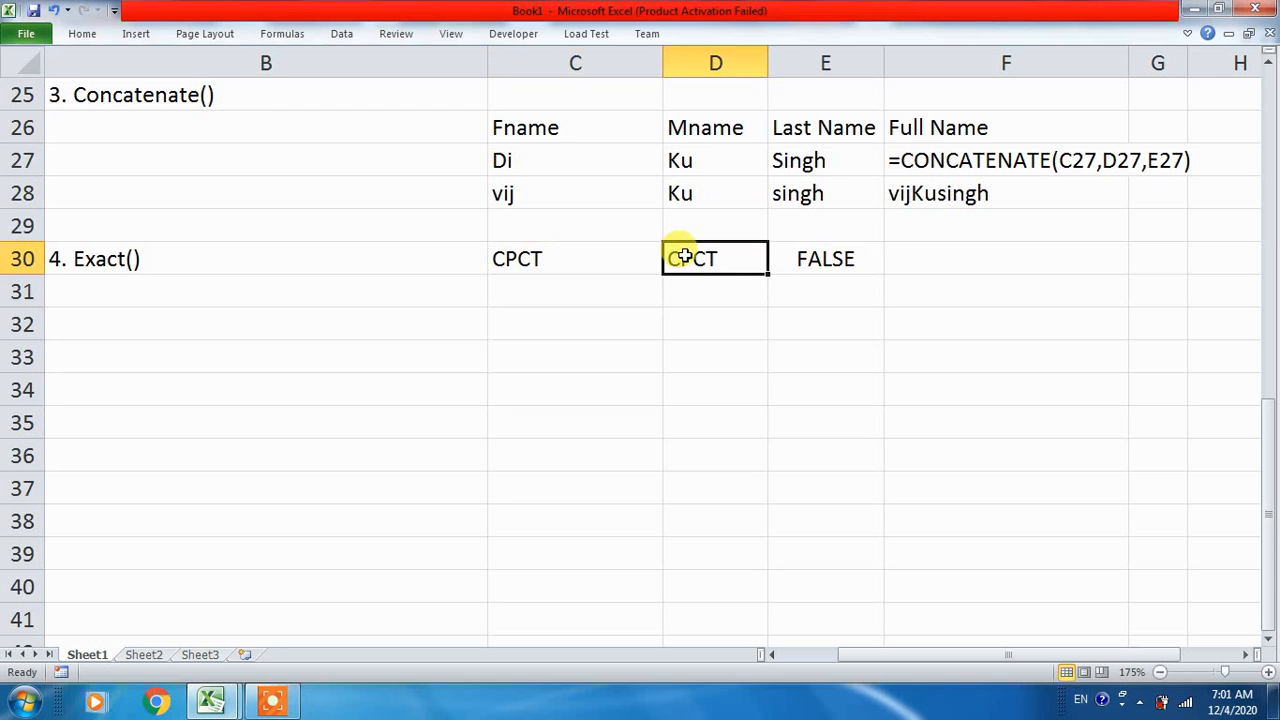
{"action": "double_click", "coordinate": [580, 255]}
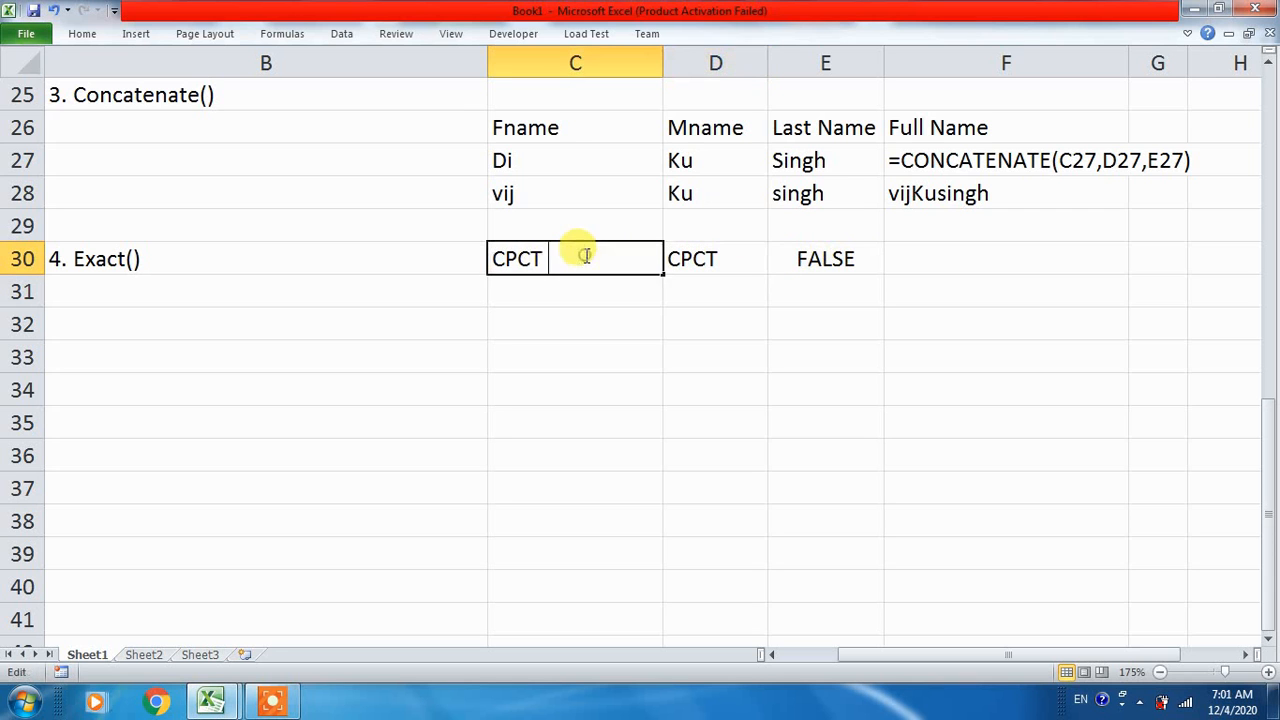
{"action": "double_click", "coordinate": [690, 252]}
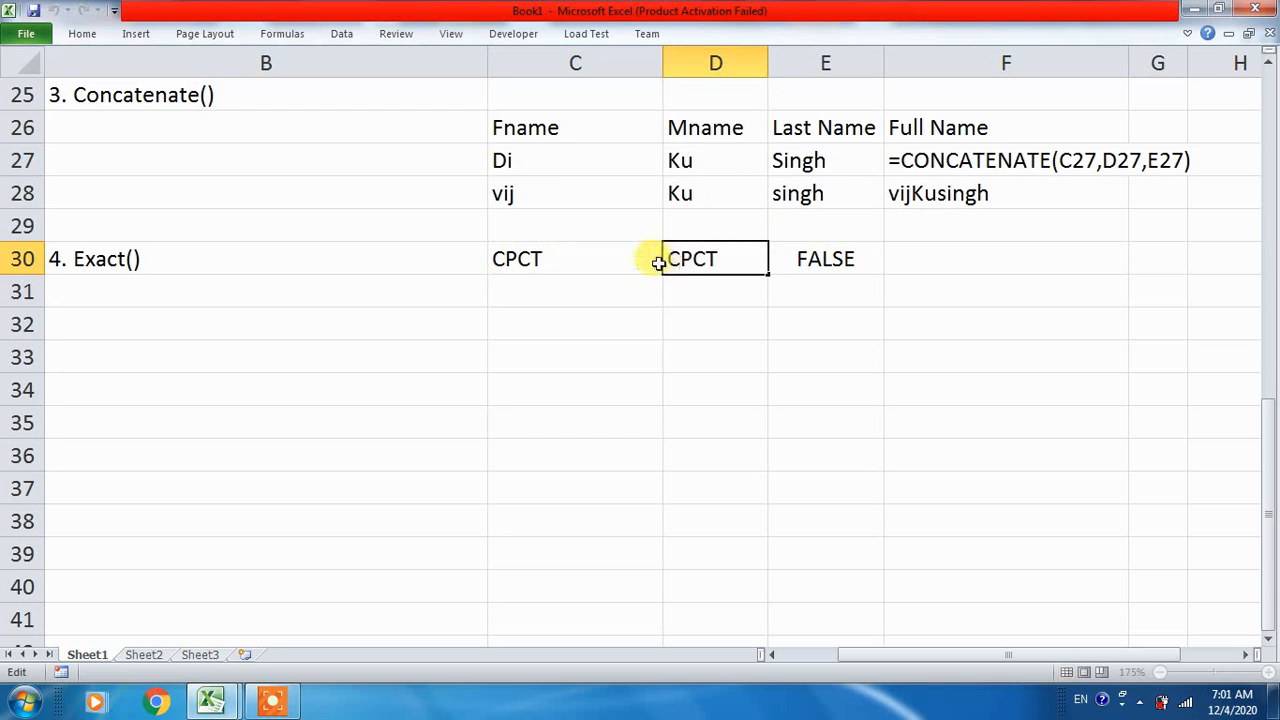
{"action": "left_click", "coordinate": [546, 257]}
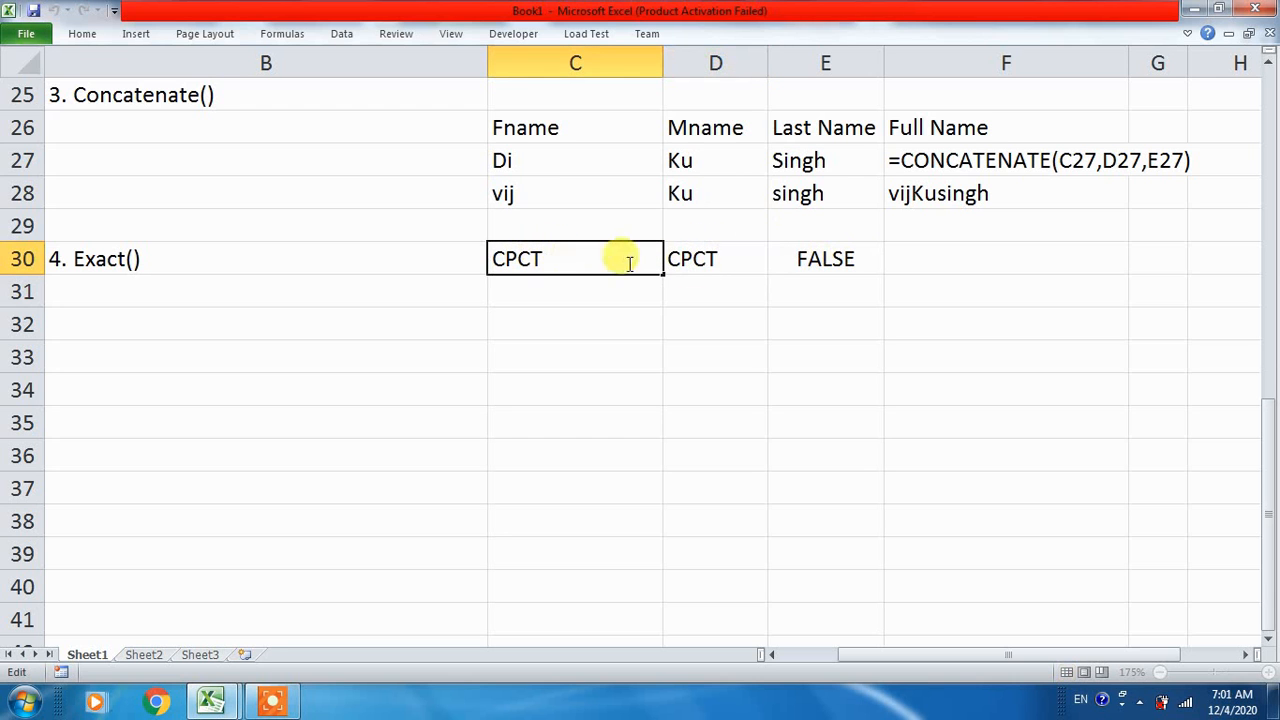
{"action": "left_click", "coordinate": [694, 259]}
{"action": "left_click", "coordinate": [830, 259]}
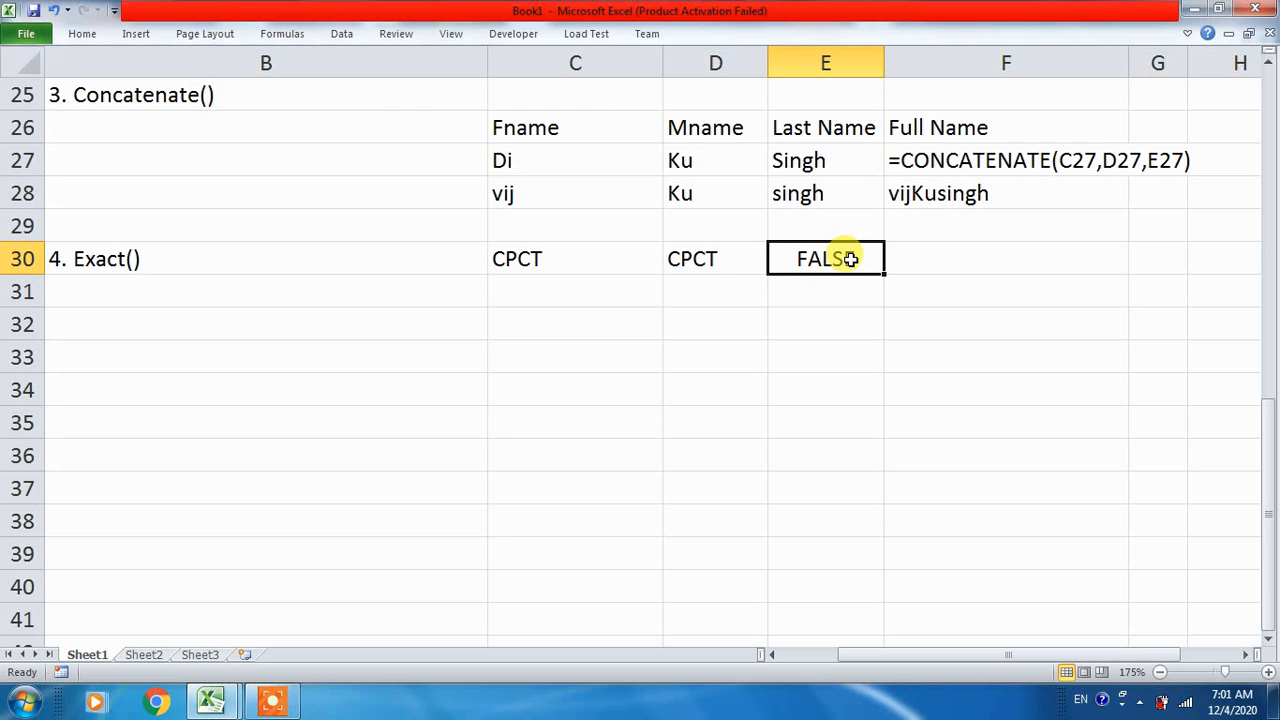
- Enter the heading 5. Left() in B32 for the next text function
{"action": "left_click", "coordinate": [63, 320]}
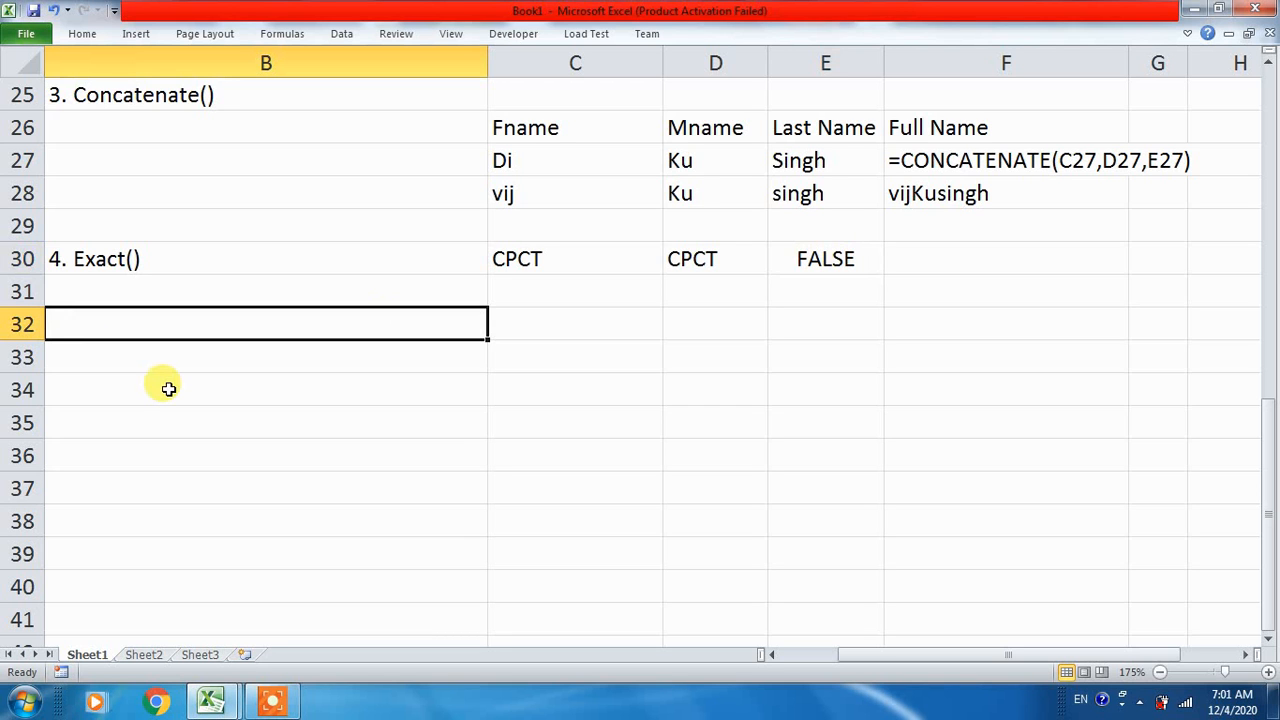
{"action": "type", "text": "="}
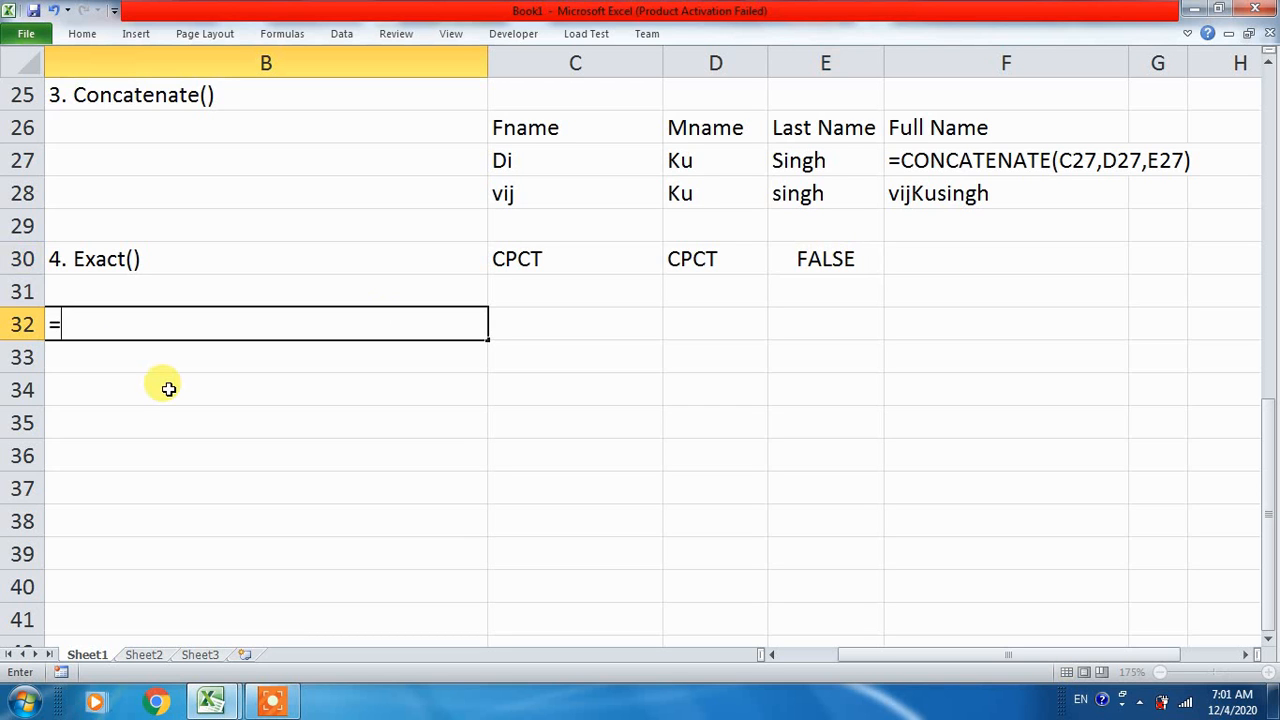
{"action": "key", "text": "BackSpace"}
{"action": "type", "text": "5. Left()"}
{"action": "key", "text": "Return"}
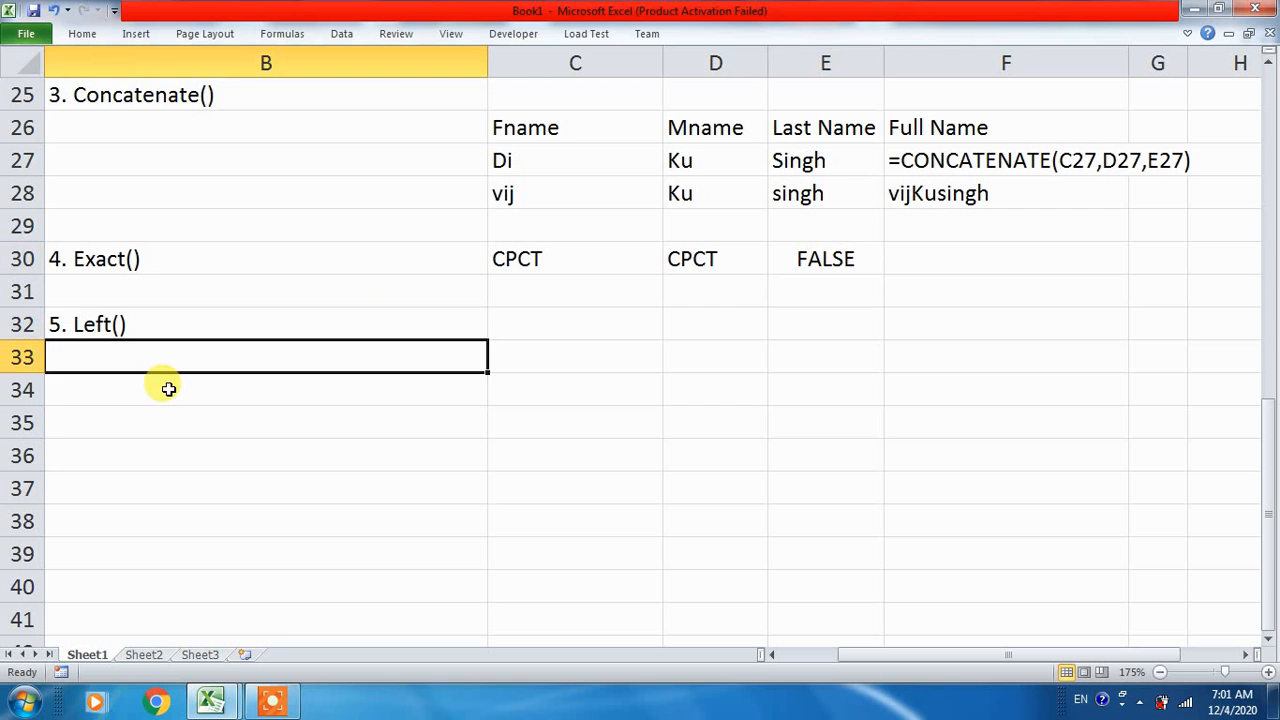
- Enter a sample name prefixed with the title Mr. in C32, without a space after the period
{"action": "key", "text": "Up"}
{"action": "key", "text": "Right"}
{"action": "key", "text": "Right"}
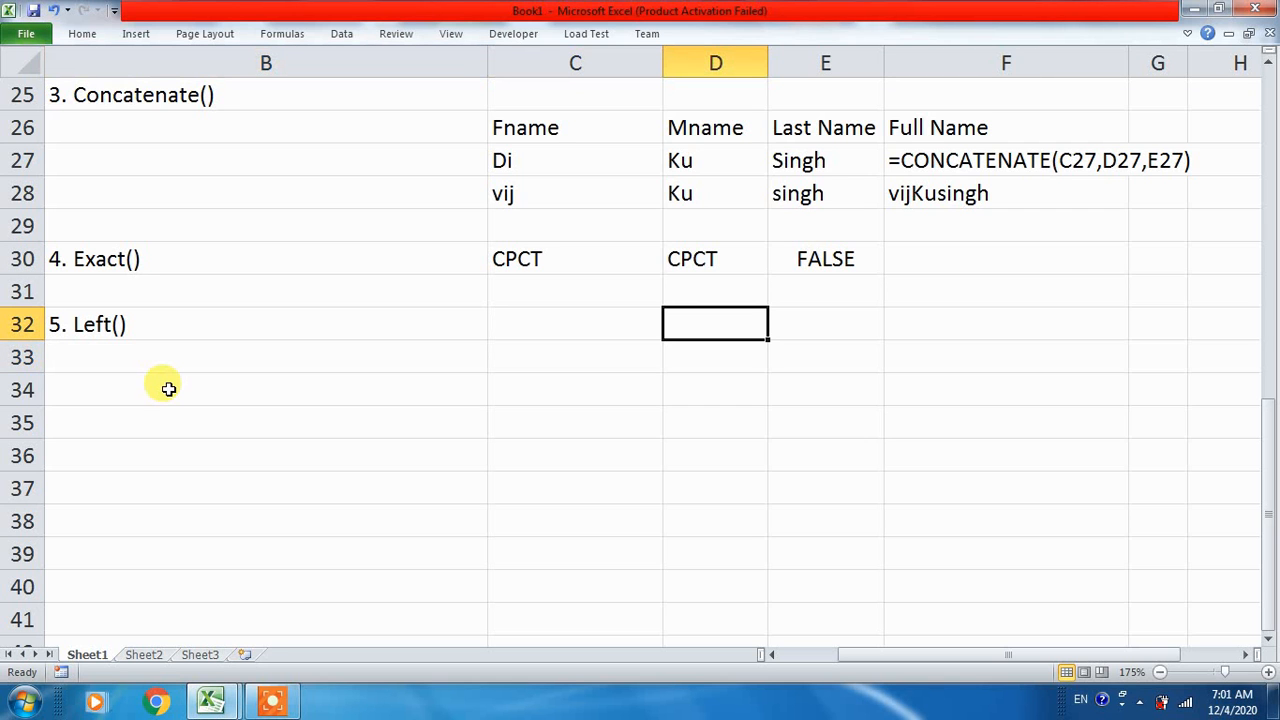
{"action": "key", "text": "Left"}
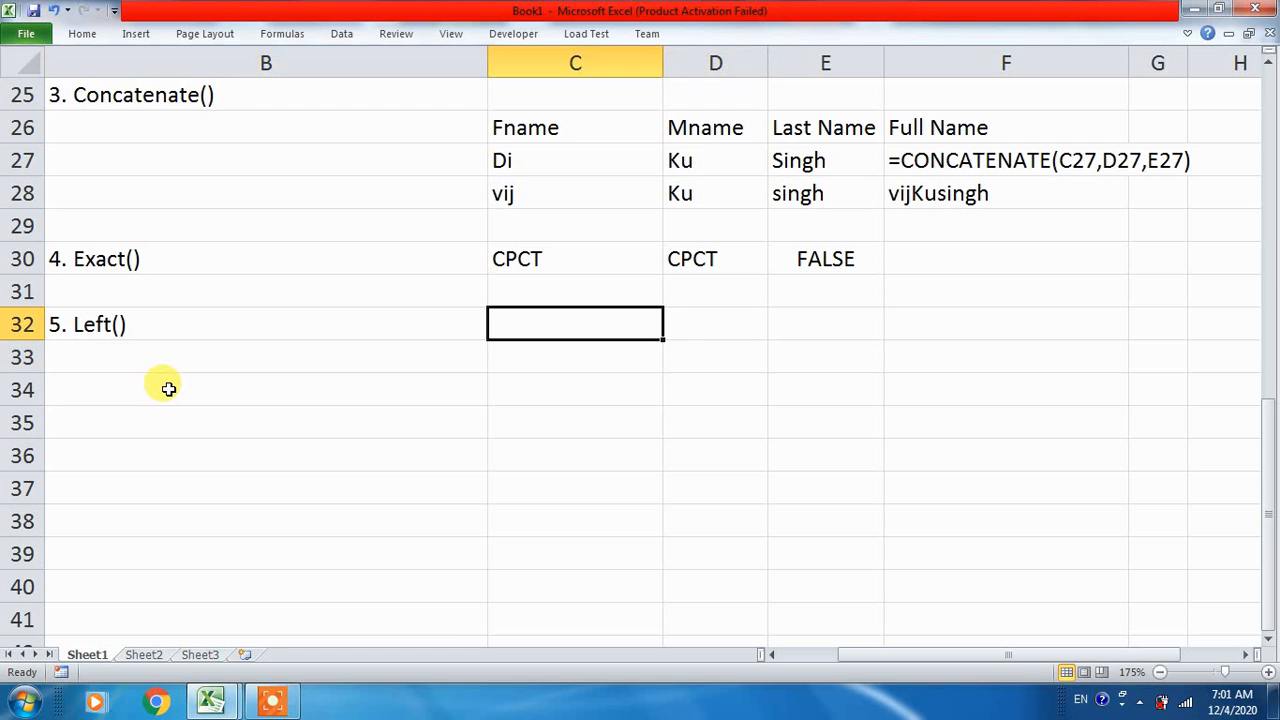
{"action": "type", "text": "Mr."}
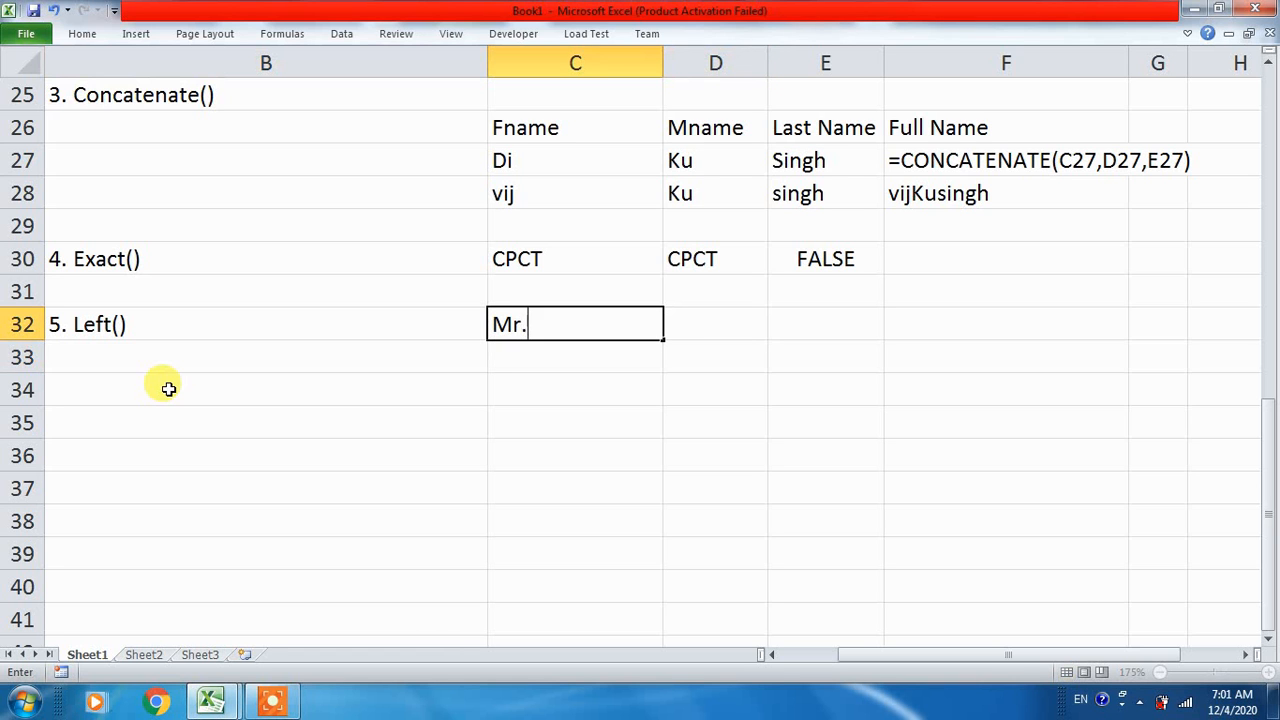
{"action": "type", "text": "Arun"}
{"action": "key", "text": "Return"}
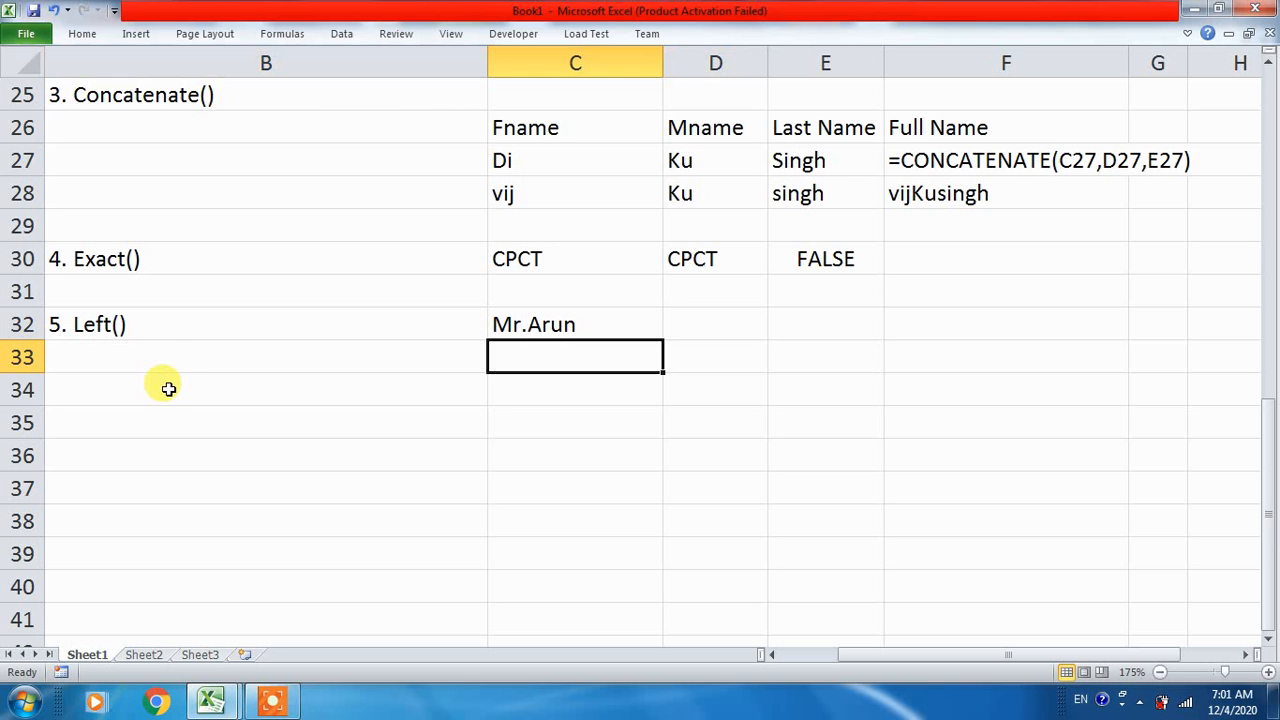
- Move the sample name from C32 to D32
{"action": "key", "text": "Up"}
{"action": "key", "text": "ctrl+x"}
{"action": "key", "text": "Right"}
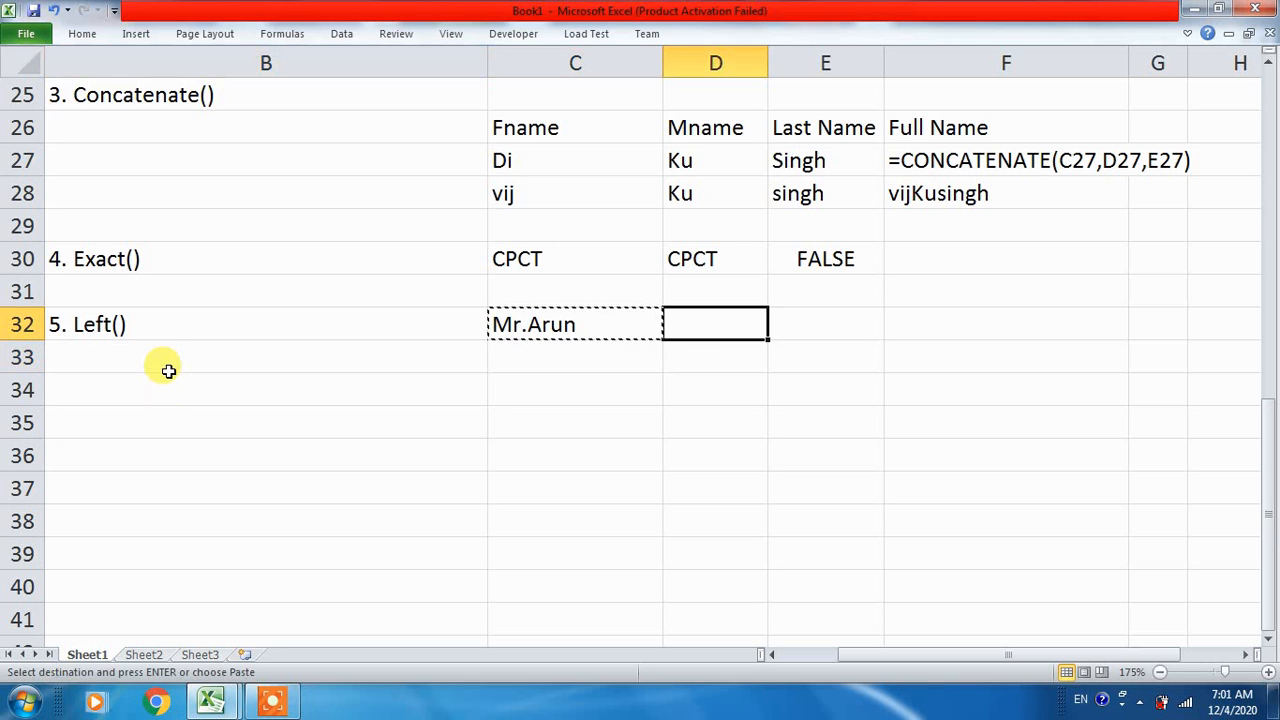
{"action": "key", "text": "ctrl+v"}
{"action": "key", "text": "Down"}
{"action": "key", "text": "Up"}
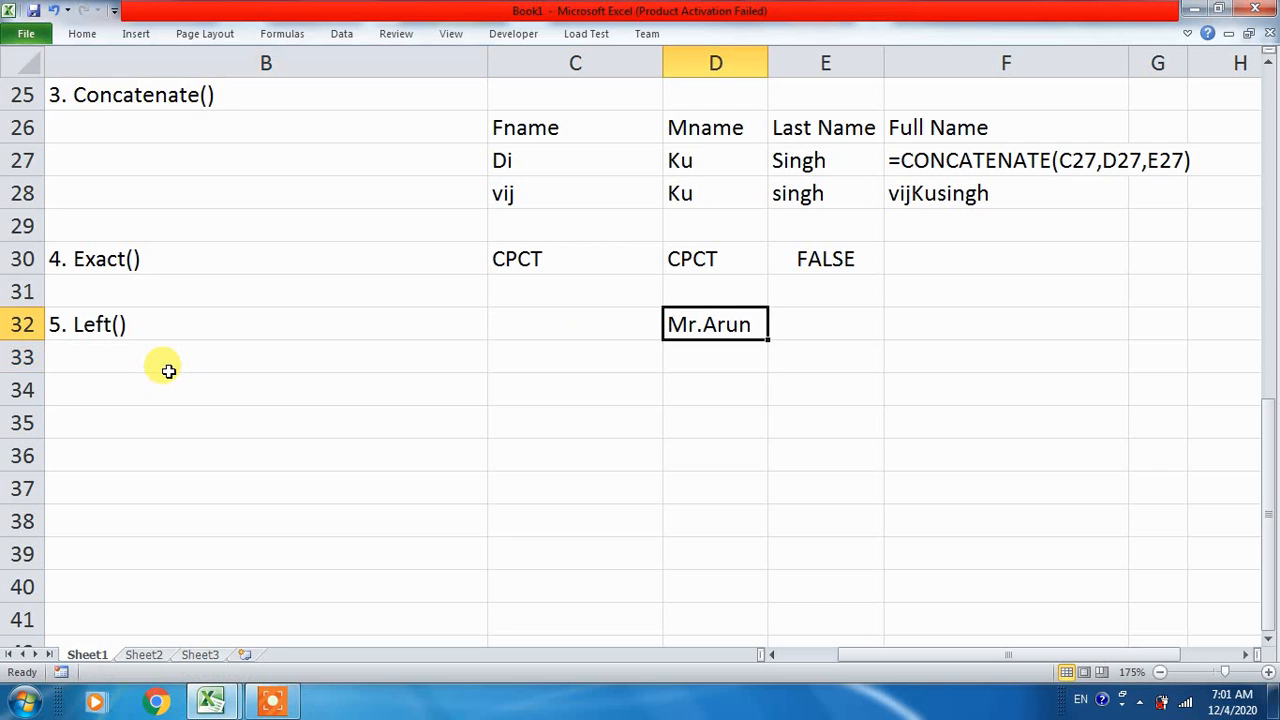
{"action": "key", "text": "Left"}
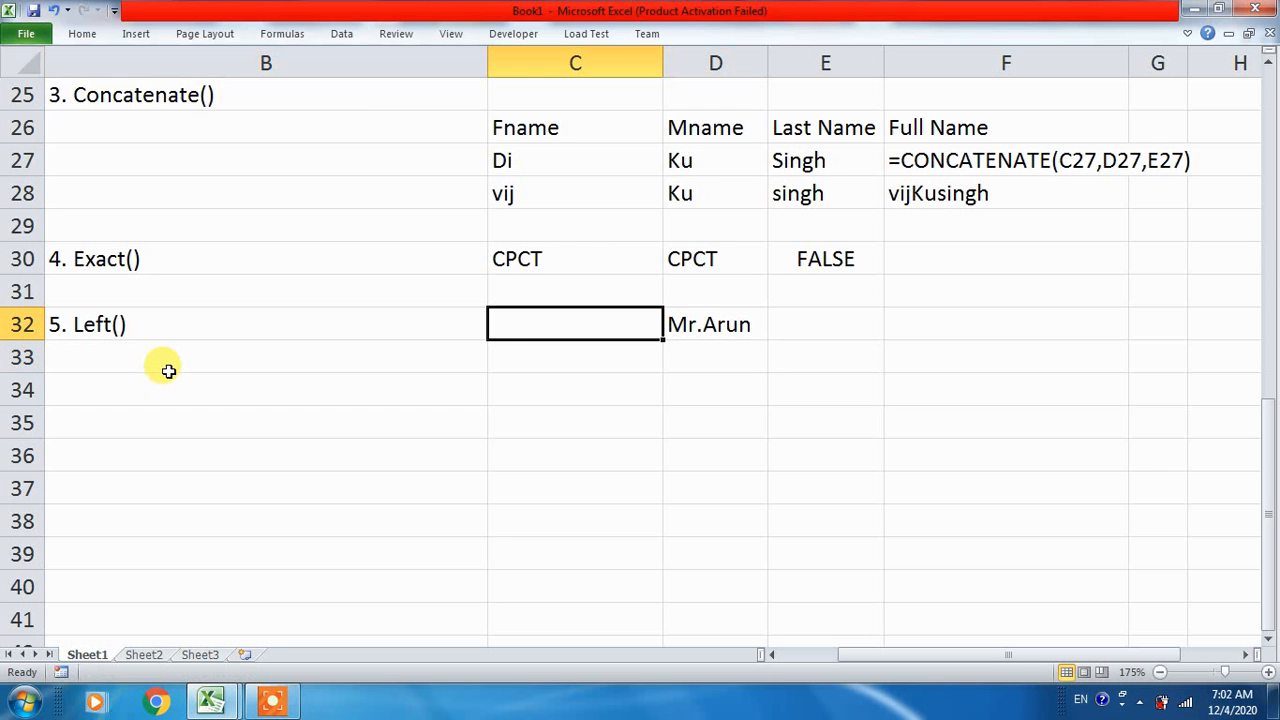
{"action": "key", "text": "Right"}
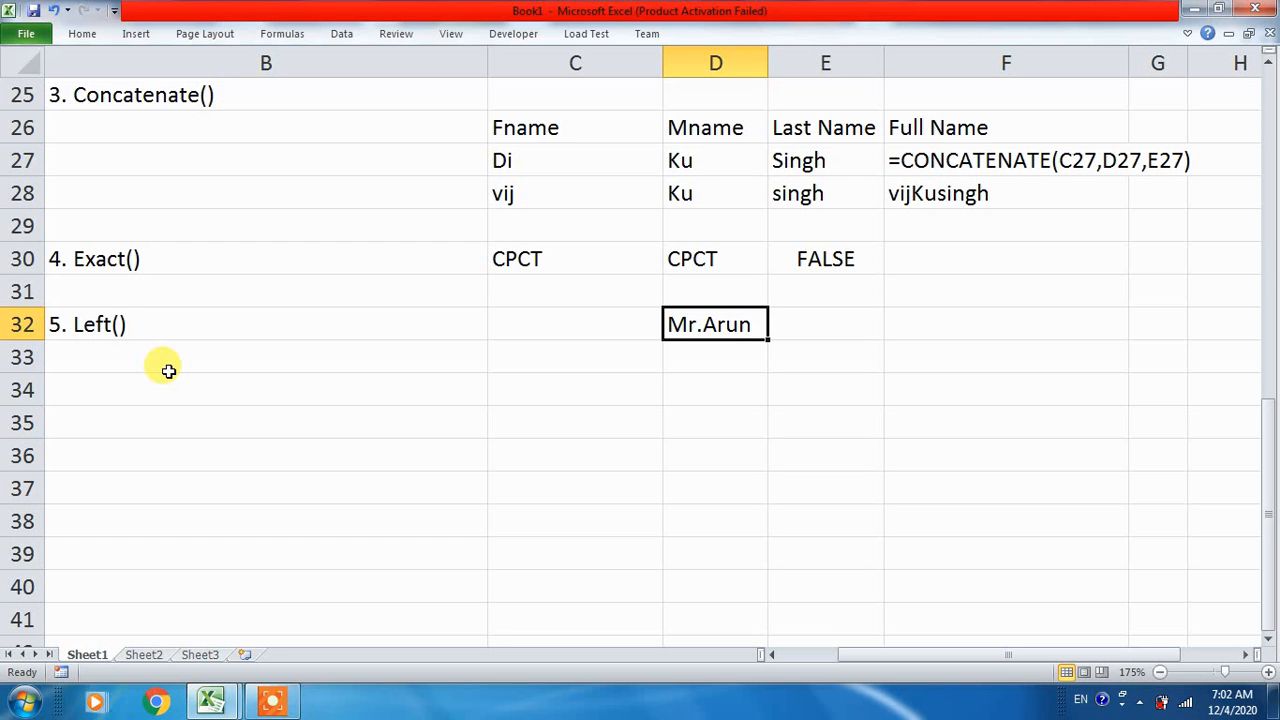
- Enter the formula =LEFT(D32,2) in D34 to extract the first two characters of the sample name
{"action": "key", "text": "Down"}
{"action": "key", "text": "Down"}
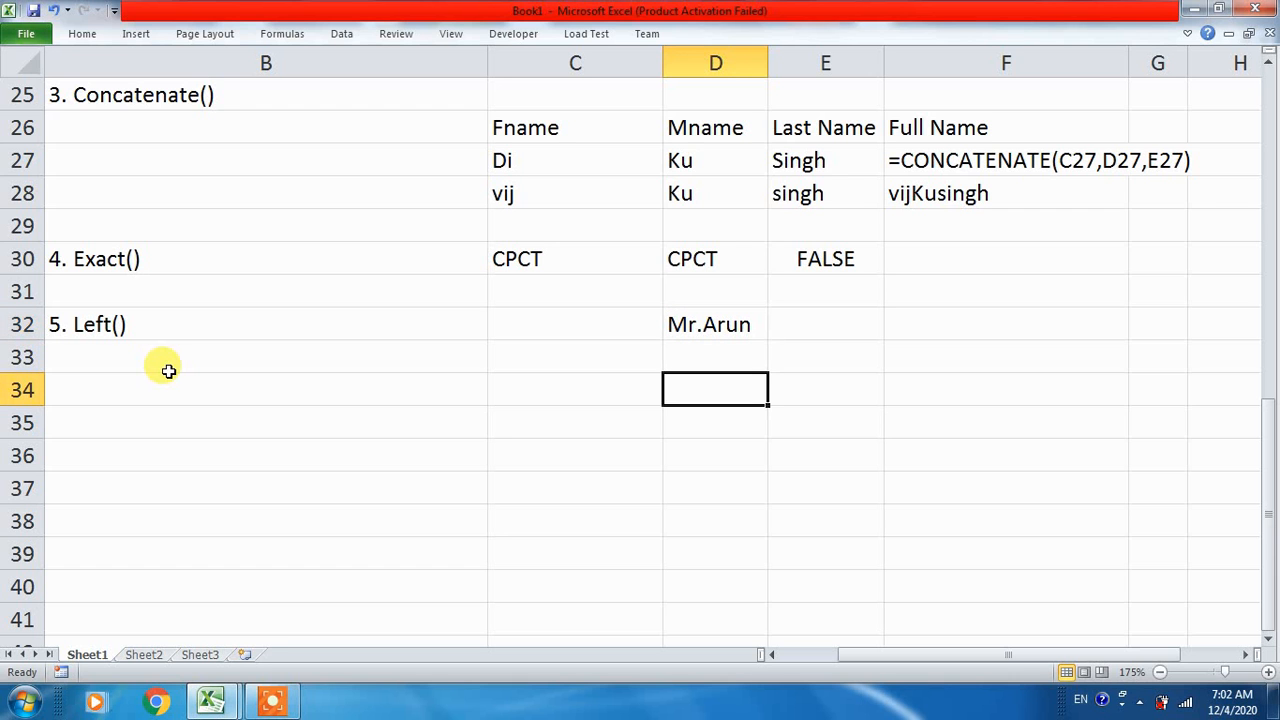
{"action": "type", "text": "=l"}
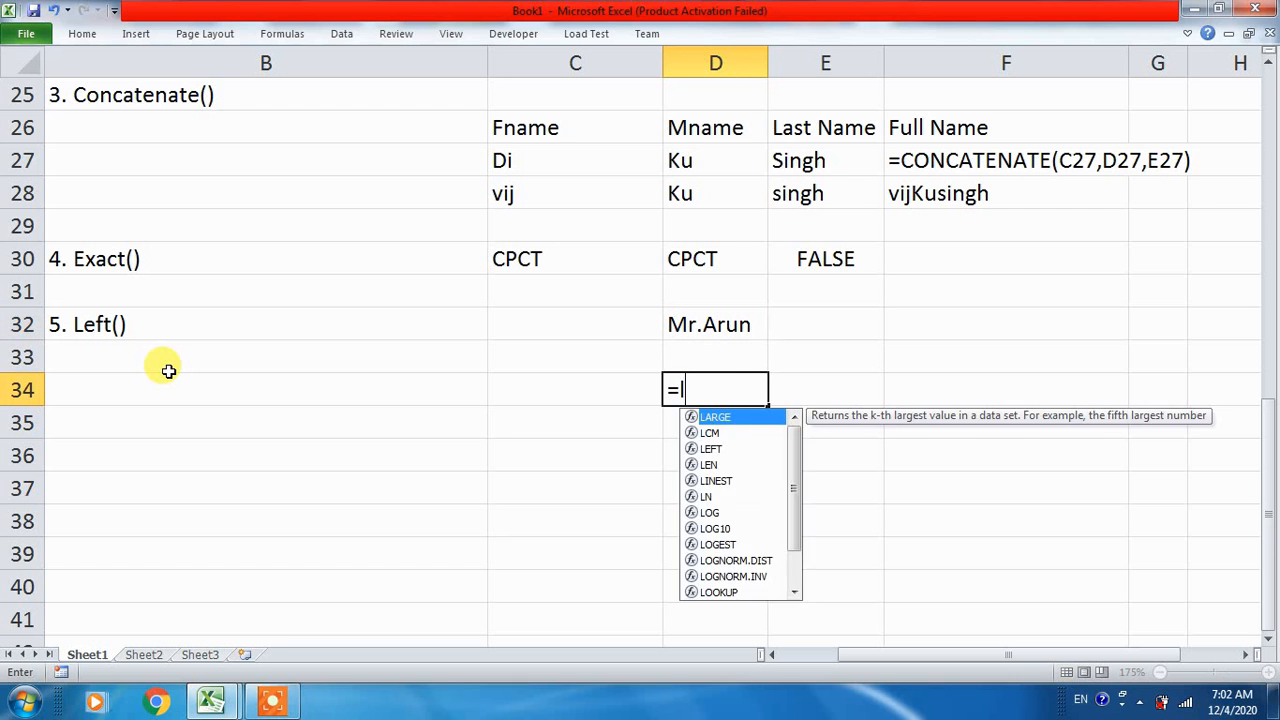
{"action": "type", "text": "eft"}
{"action": "key", "text": "Tab"}
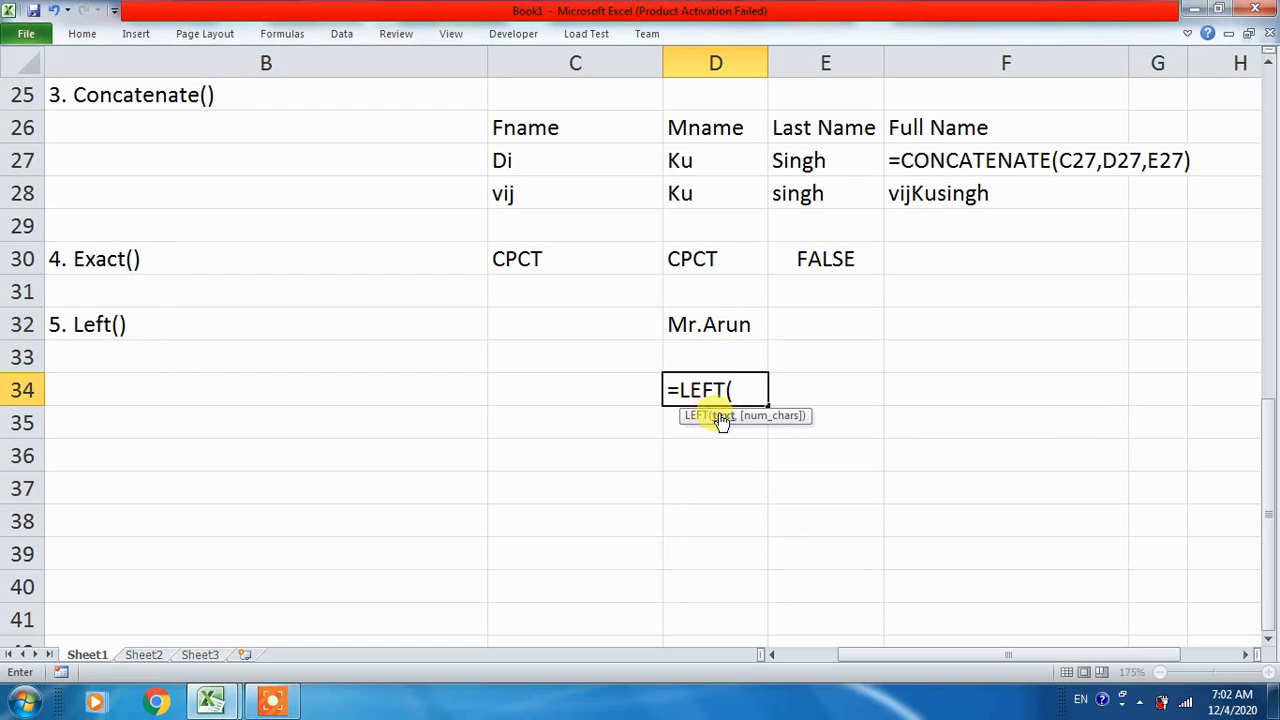
{"action": "left_click", "coordinate": [709, 324]}
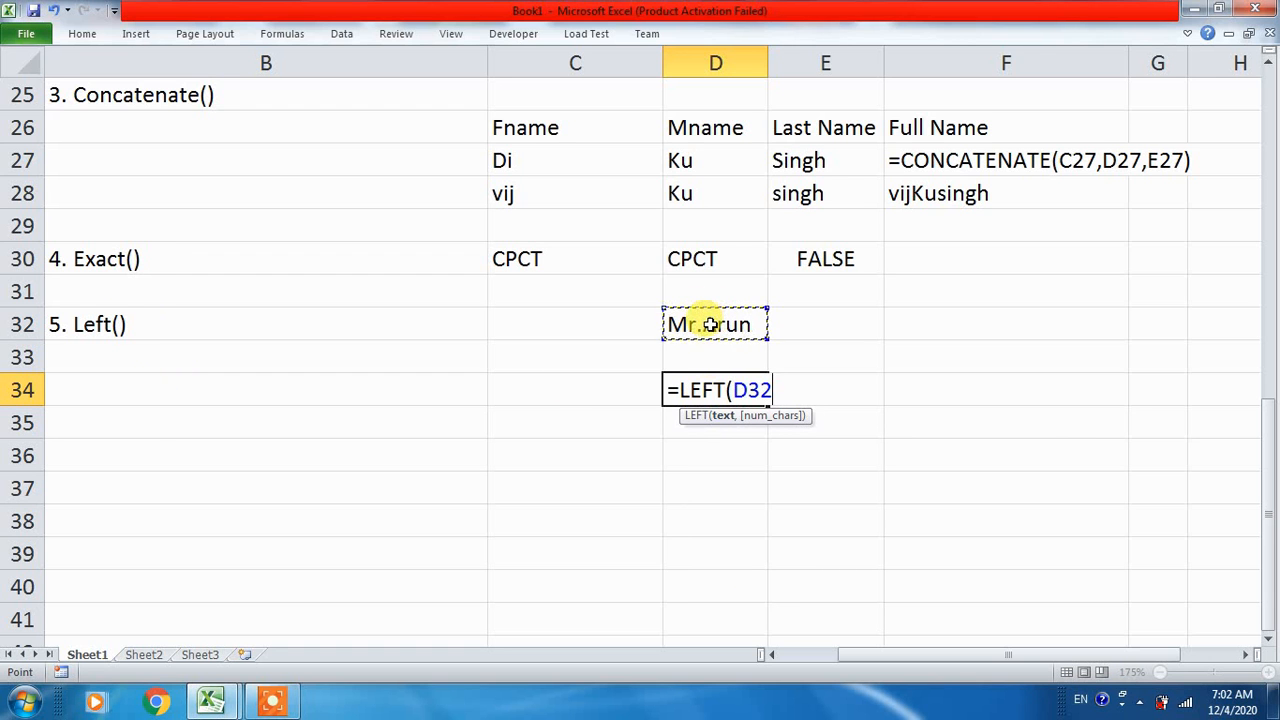
{"action": "type", "text": ","}
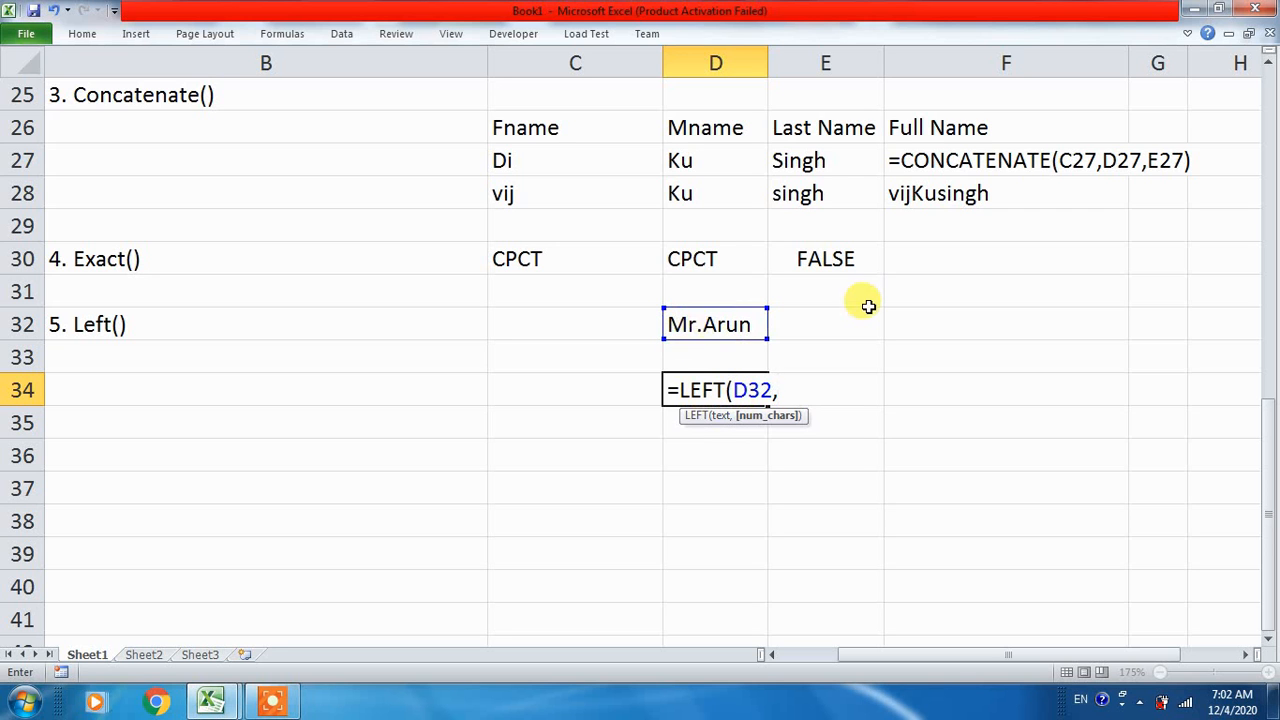
{"action": "type", "text": "2"}
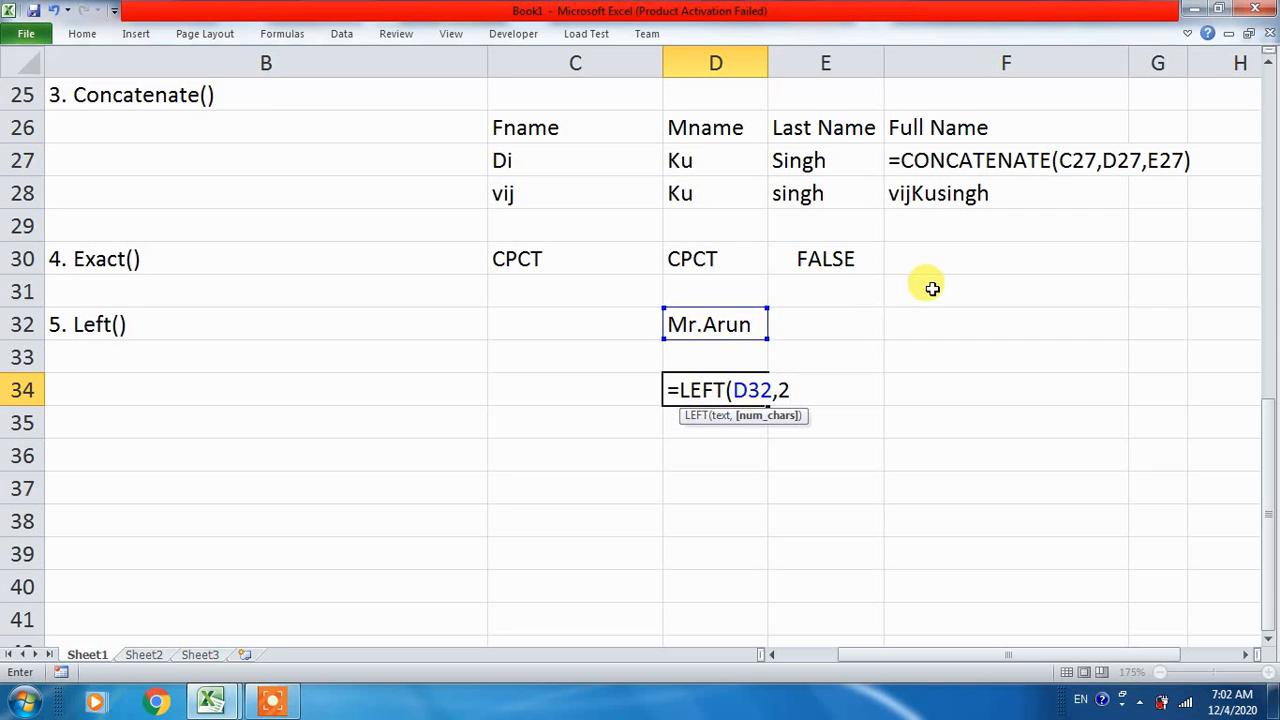
{"action": "type", "text": ")"}
{"action": "key", "text": "Return"}
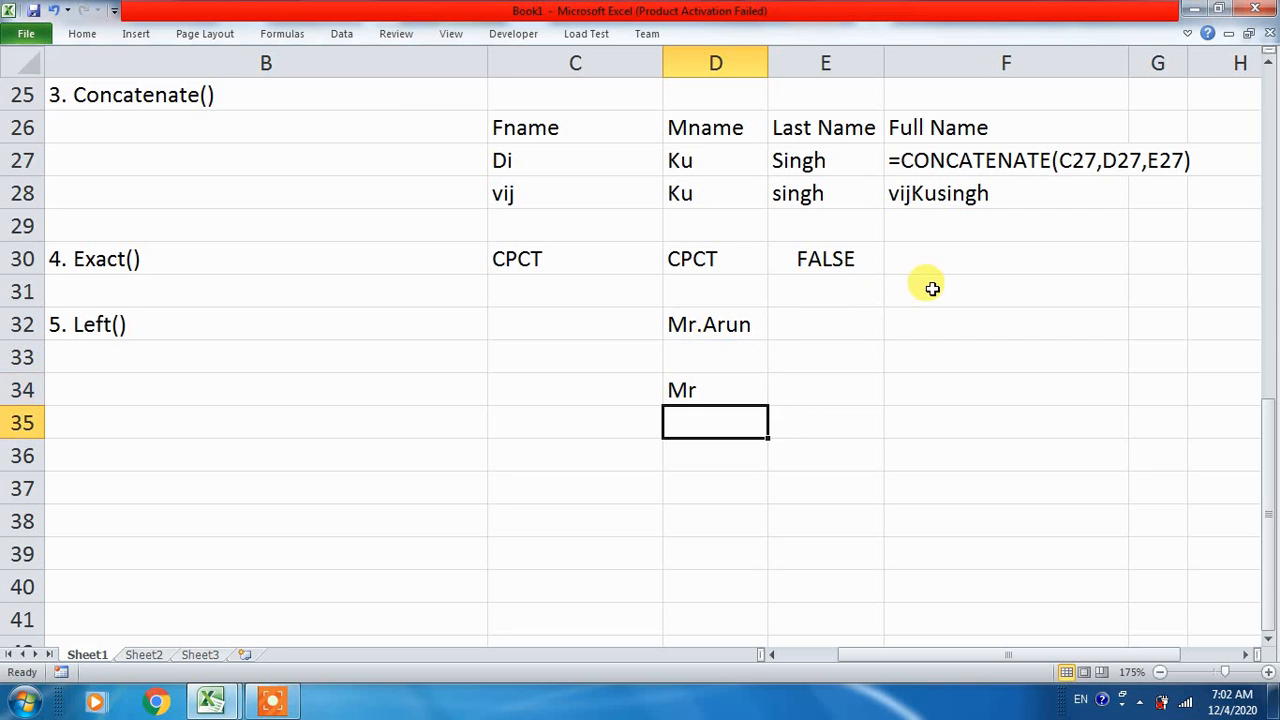
- Change the number of characters in D34's LEFT formula to 3 so that the period is included
{"action": "left_click", "coordinate": [680, 324]}
{"action": "double_click", "coordinate": [698, 391]}
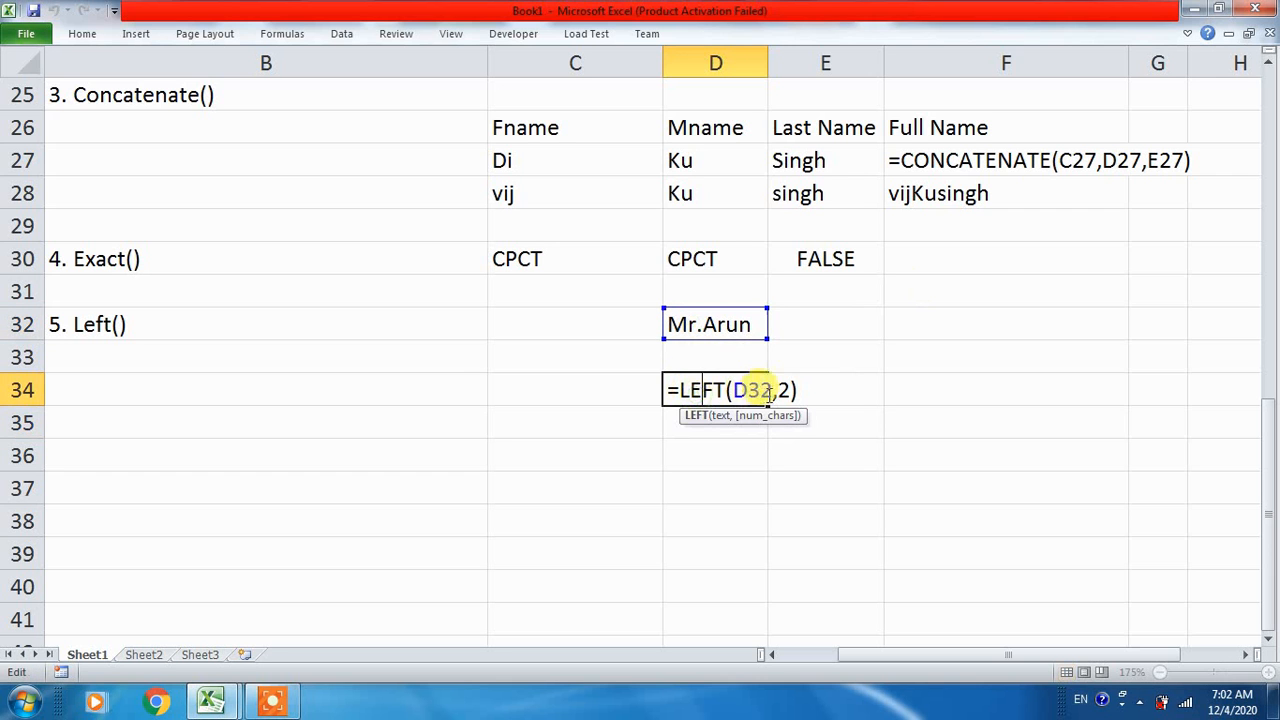
{"action": "left_click", "coordinate": [780, 390]}
{"action": "key", "text": "Delete"}
{"action": "key", "text": "Delete"}
{"action": "type", "text": "3"}
{"action": "key", "text": "Return"}
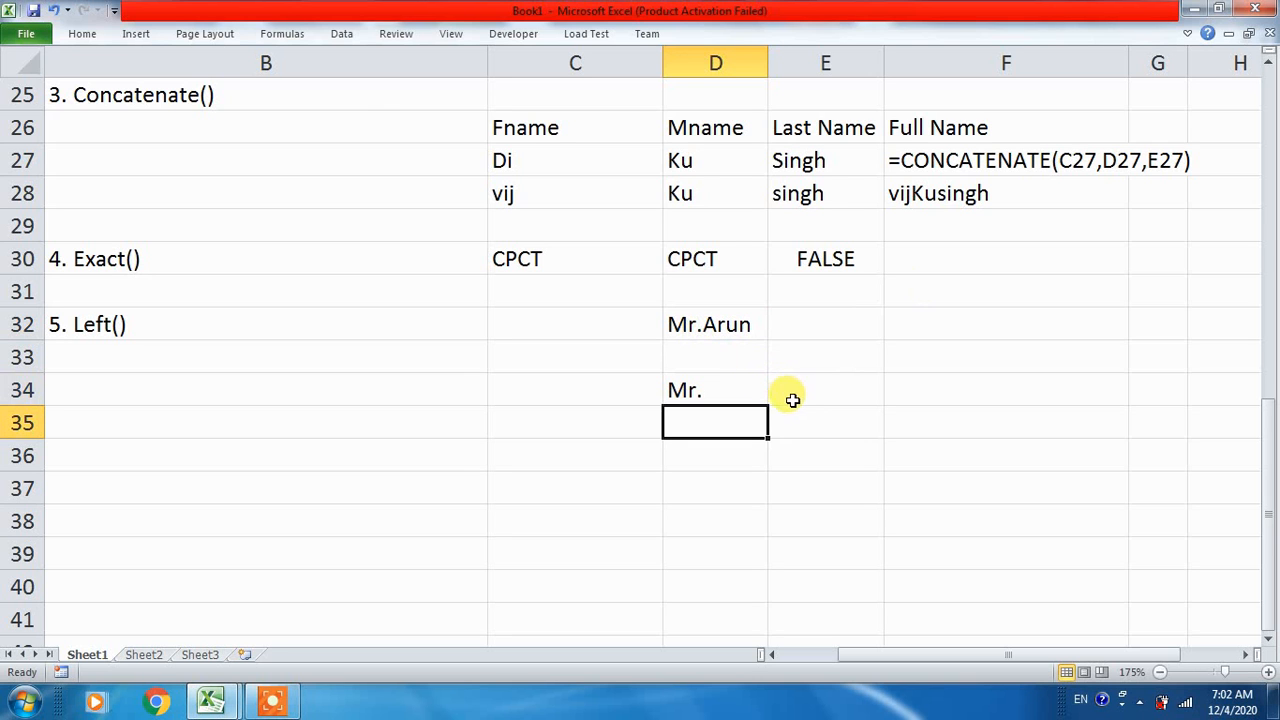
- Enter the formula =RIGHT(D32,4) in E34 to extract the last four characters of the sample name
{"action": "left_click", "coordinate": [707, 323]}
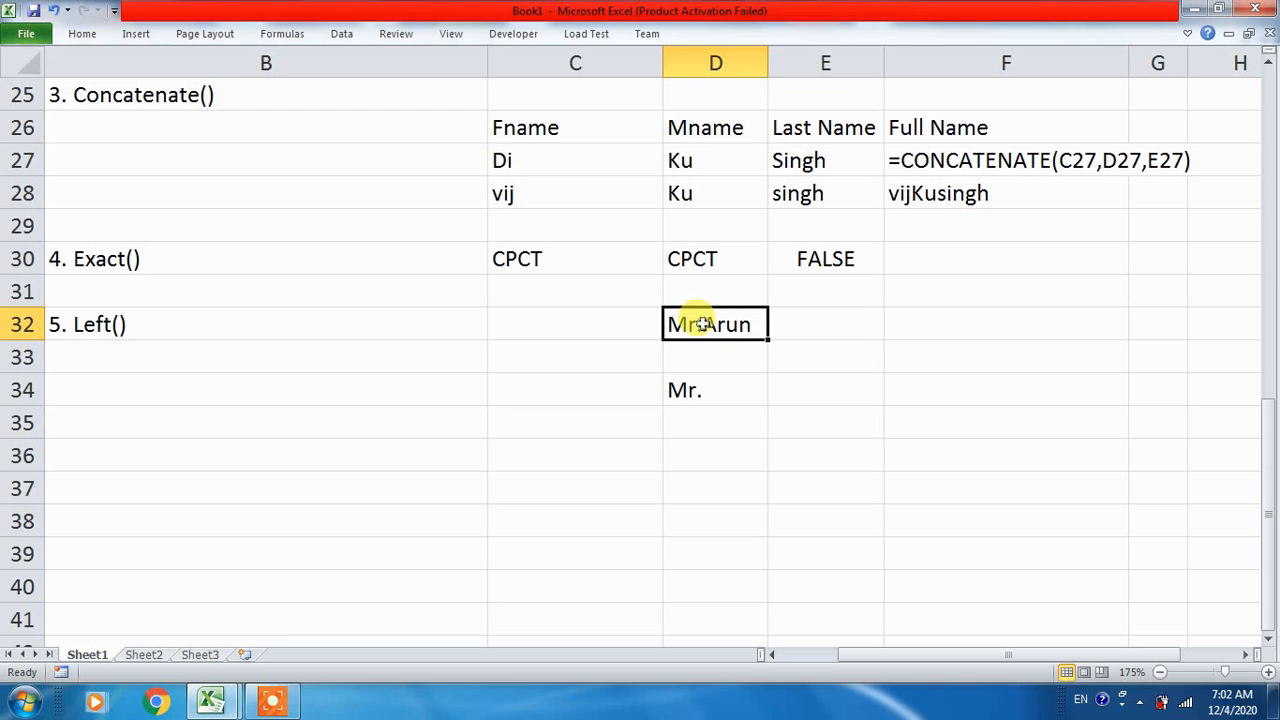
{"action": "left_click", "coordinate": [798, 390]}
{"action": "type", "text": "="}
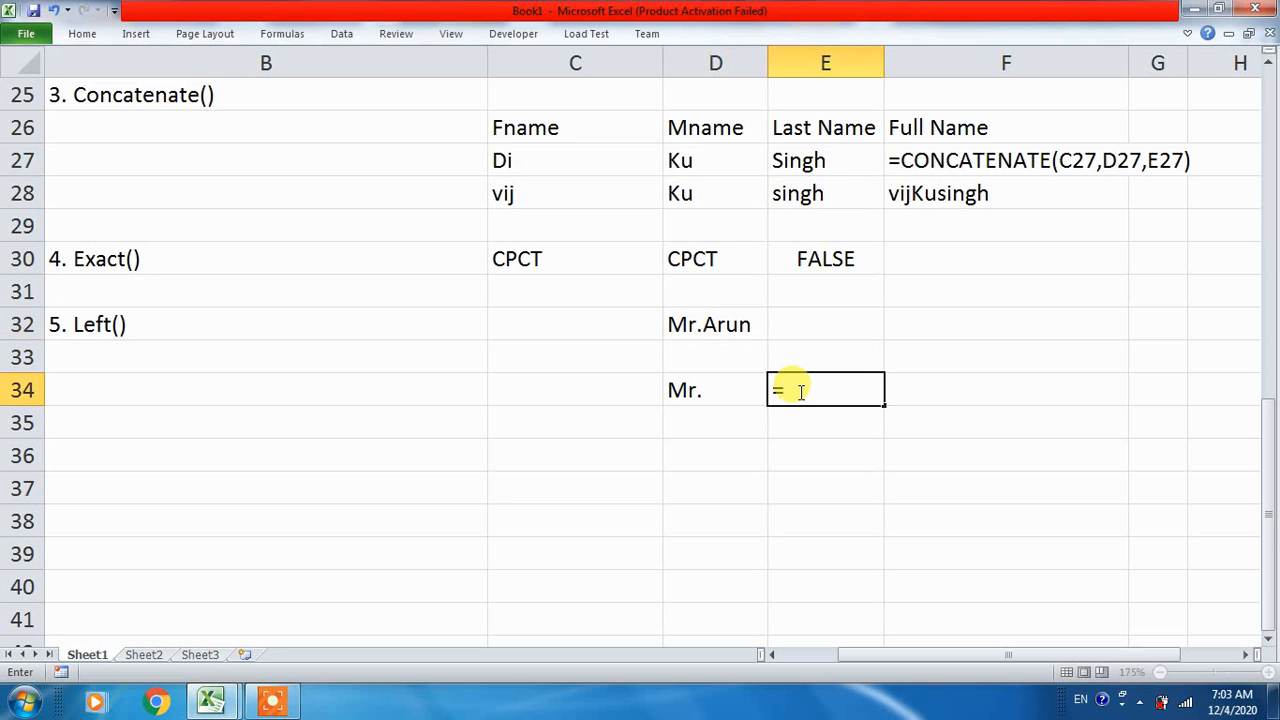
{"action": "type", "text": "ri"}
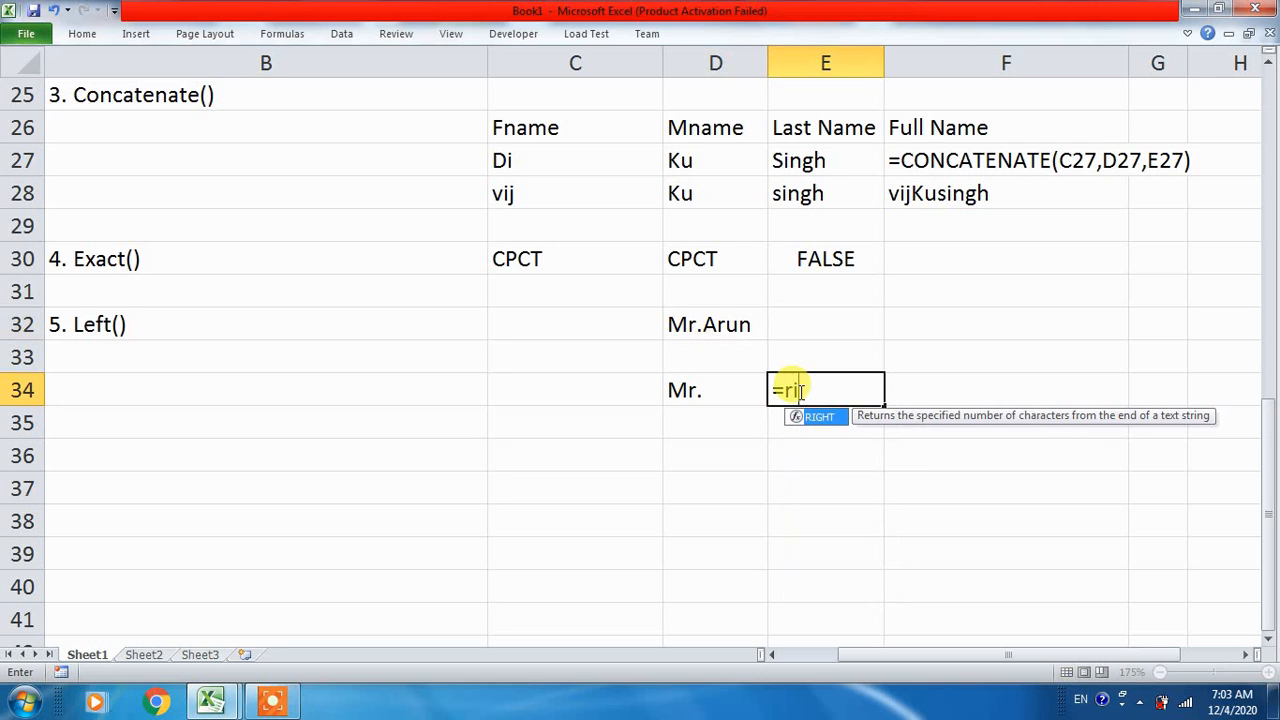
{"action": "key", "text": "Tab"}
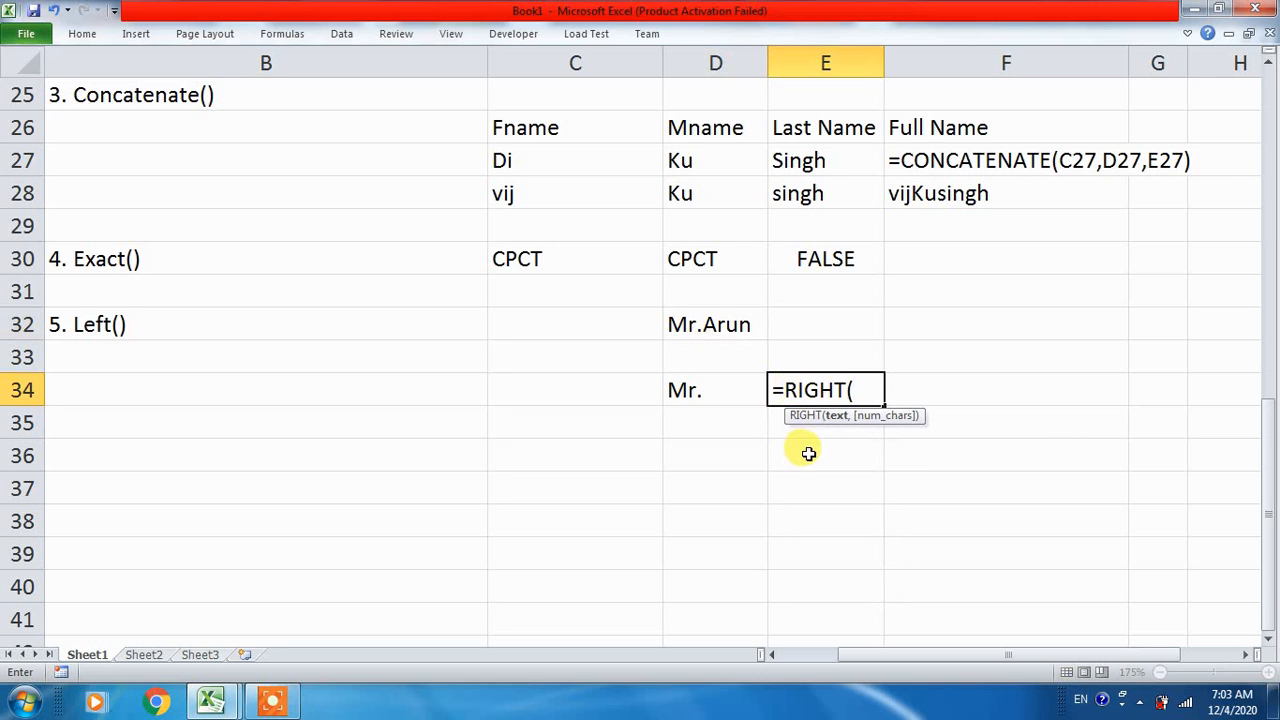
{"action": "left_click", "coordinate": [694, 324]}
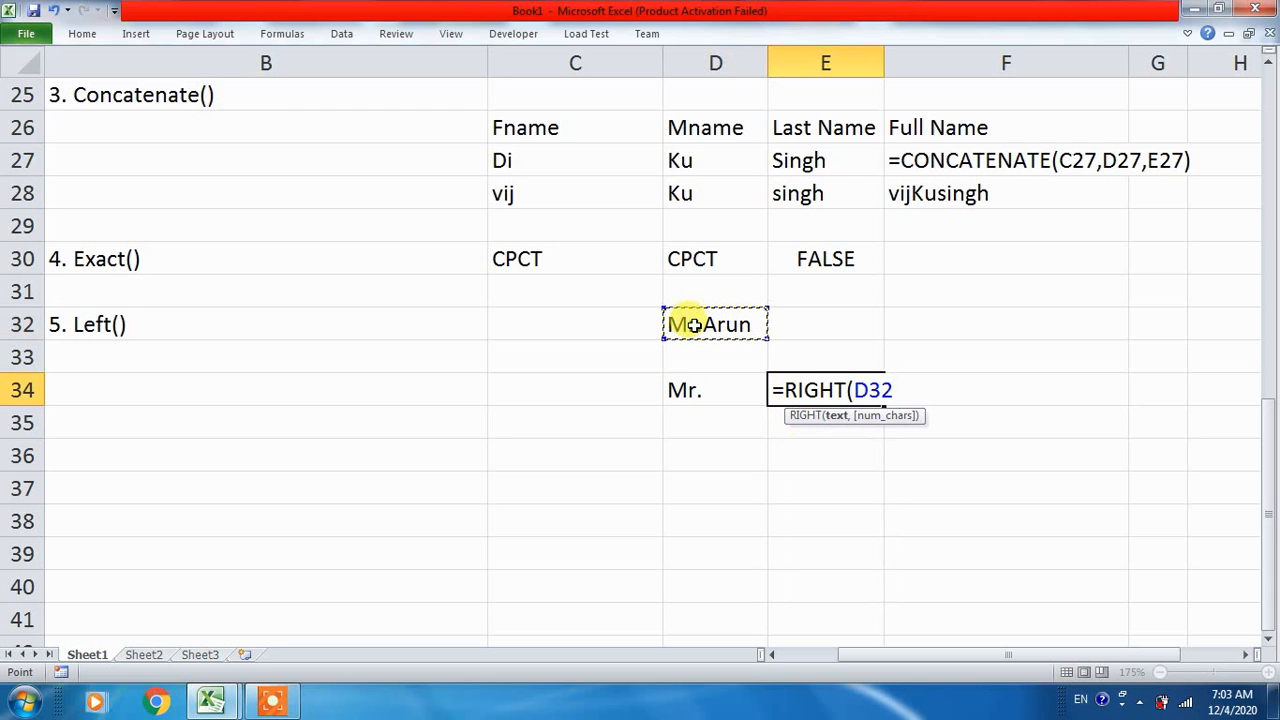
{"action": "type", "text": ","}
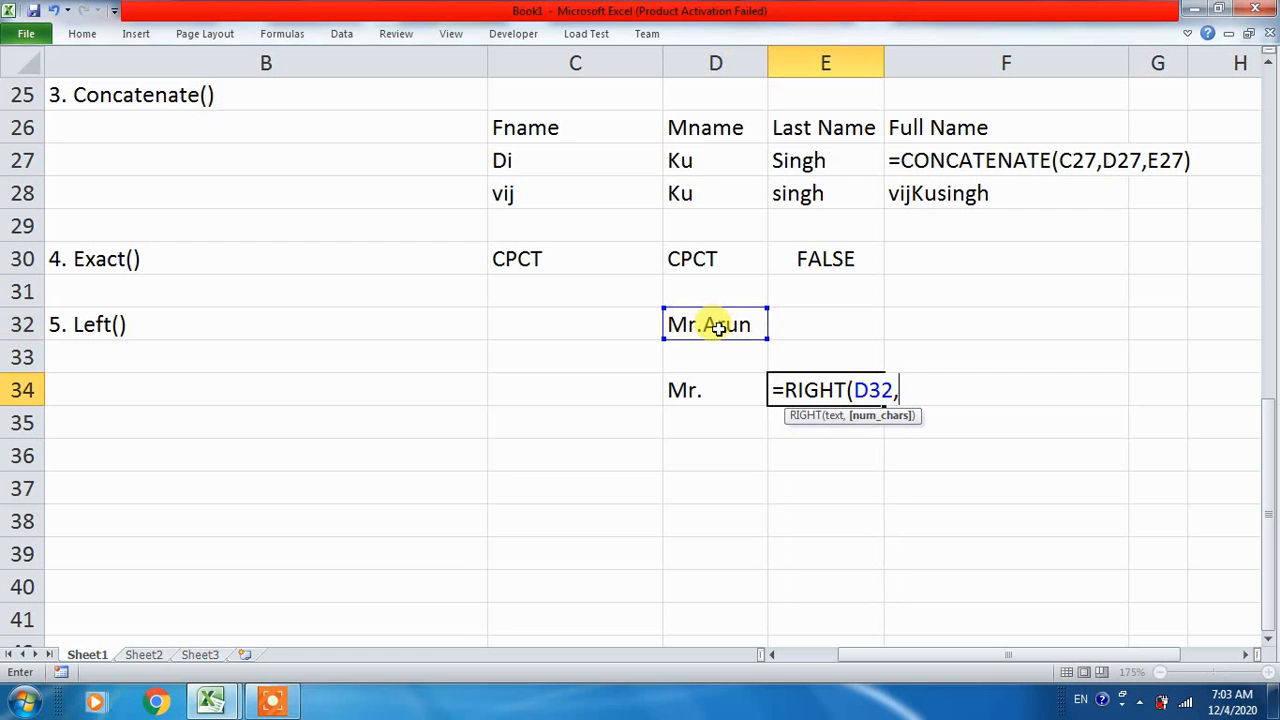
{"action": "type", "text": "4)"}
{"action": "key", "text": "Return"}
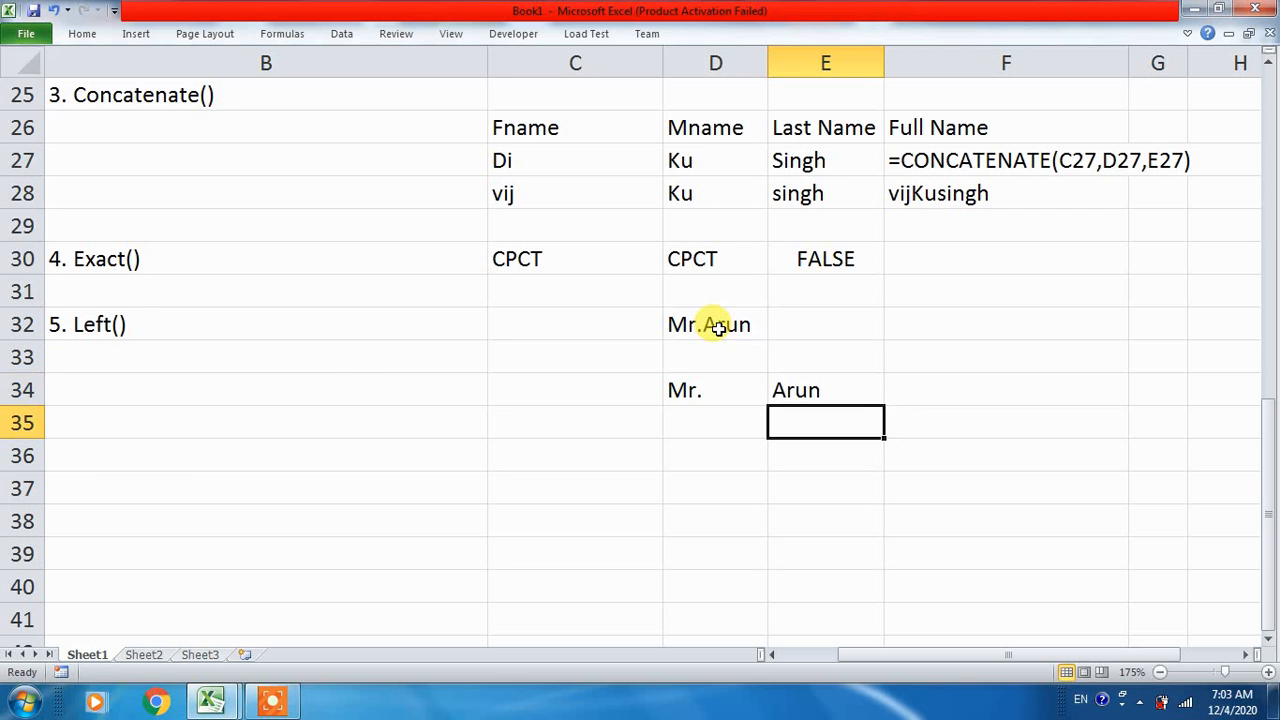
{"action": "left_click", "coordinate": [84, 447]}
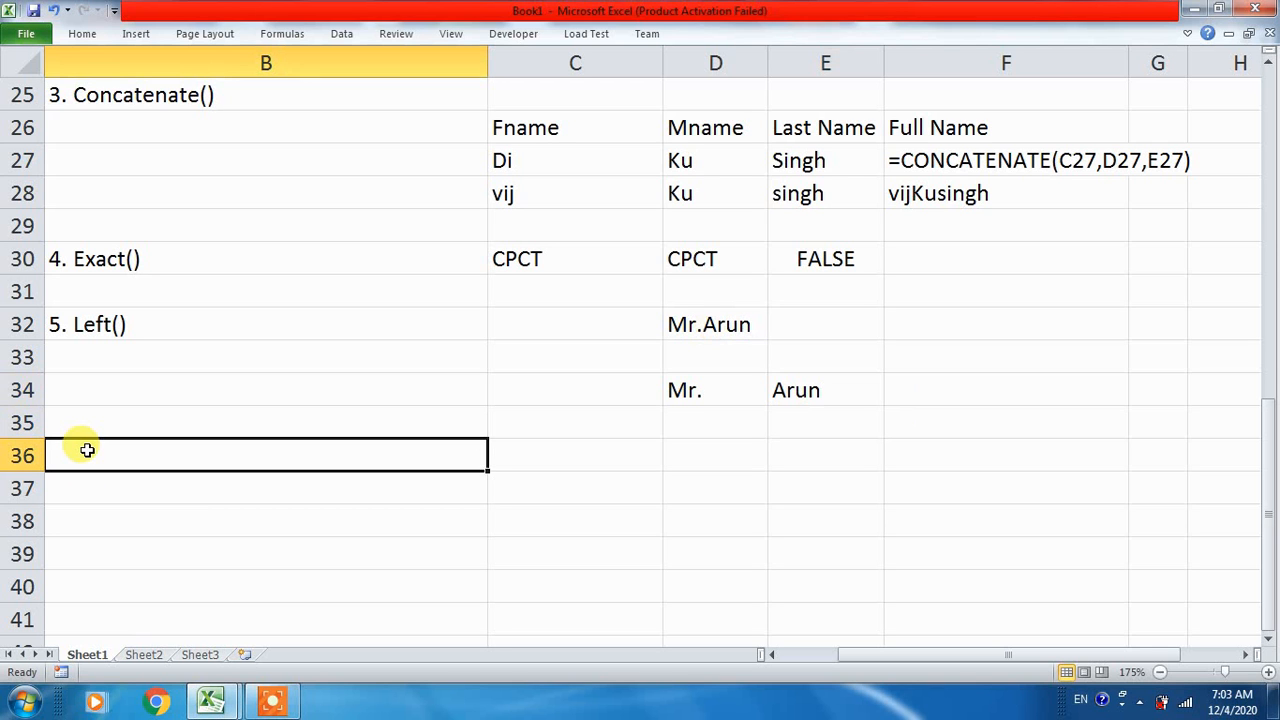
{"action": "type", "text": "mi"}
{"action": "key", "text": "BackSpace"}
{"action": "key", "text": "BackSpace"}
{"action": "type", "text": "=m"}
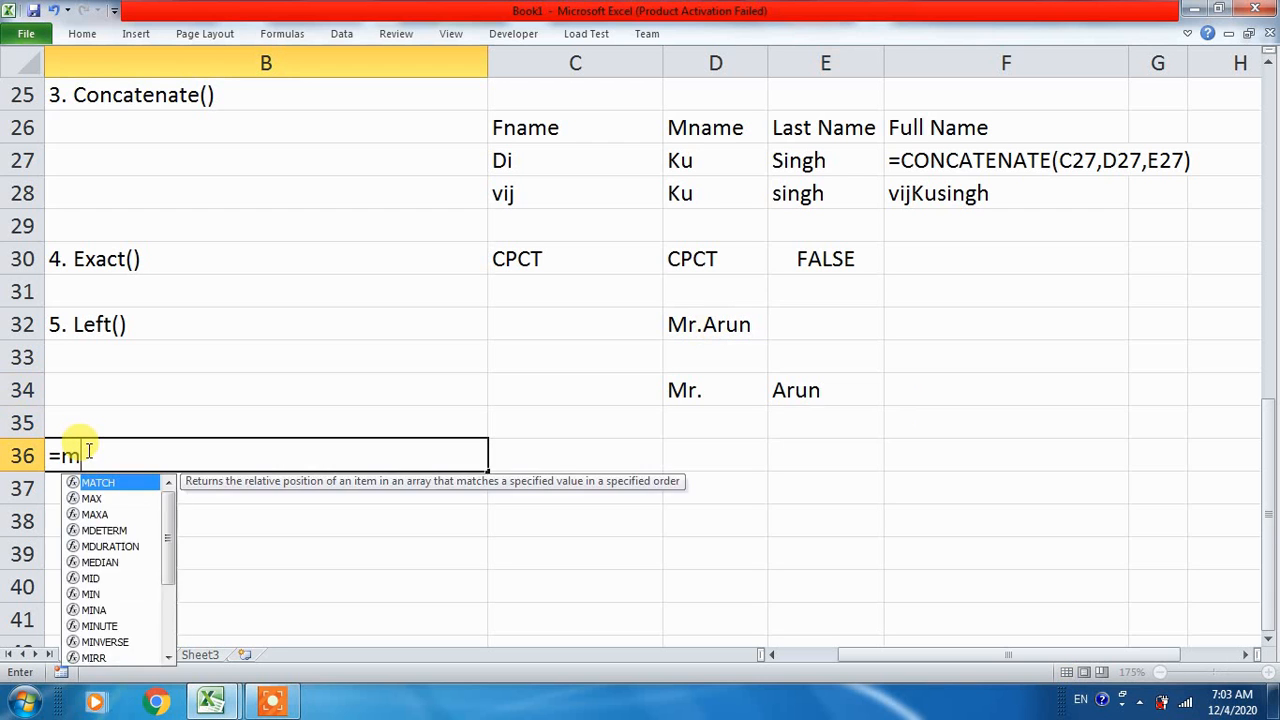
{"action": "type", "text": "id"}
{"action": "key", "text": "Tab"}
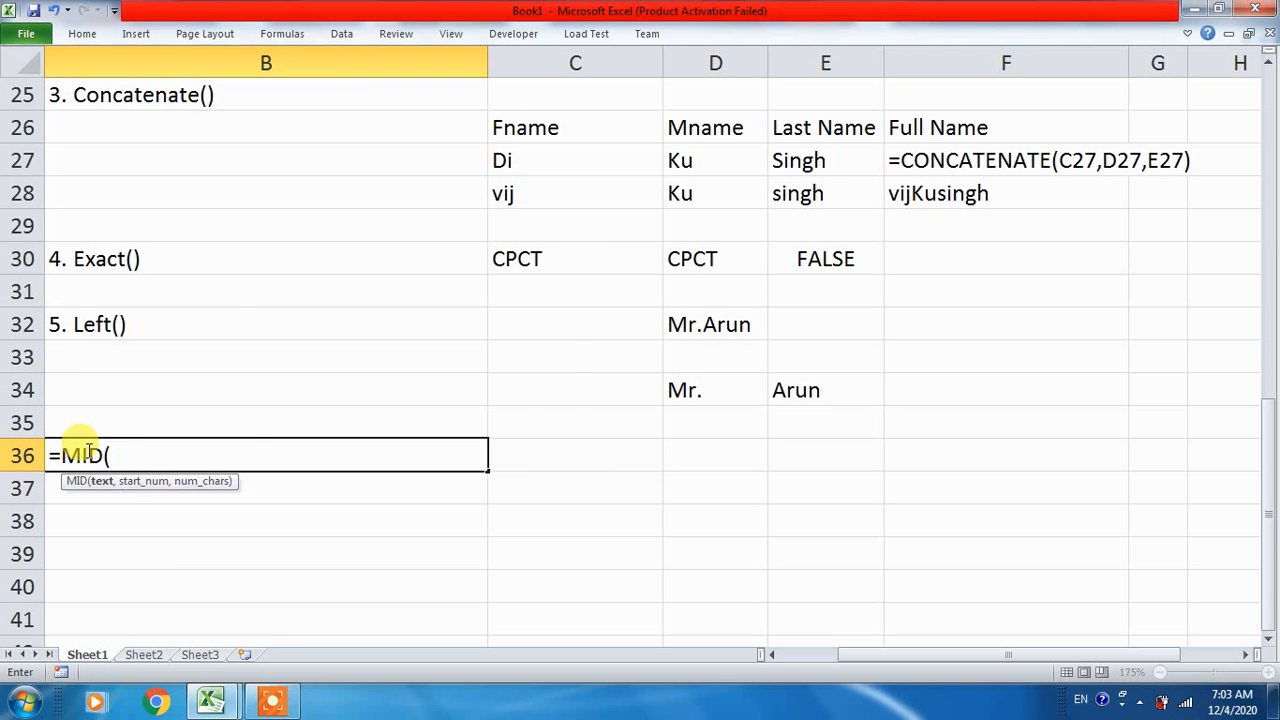
{"action": "key", "text": "Escape"}
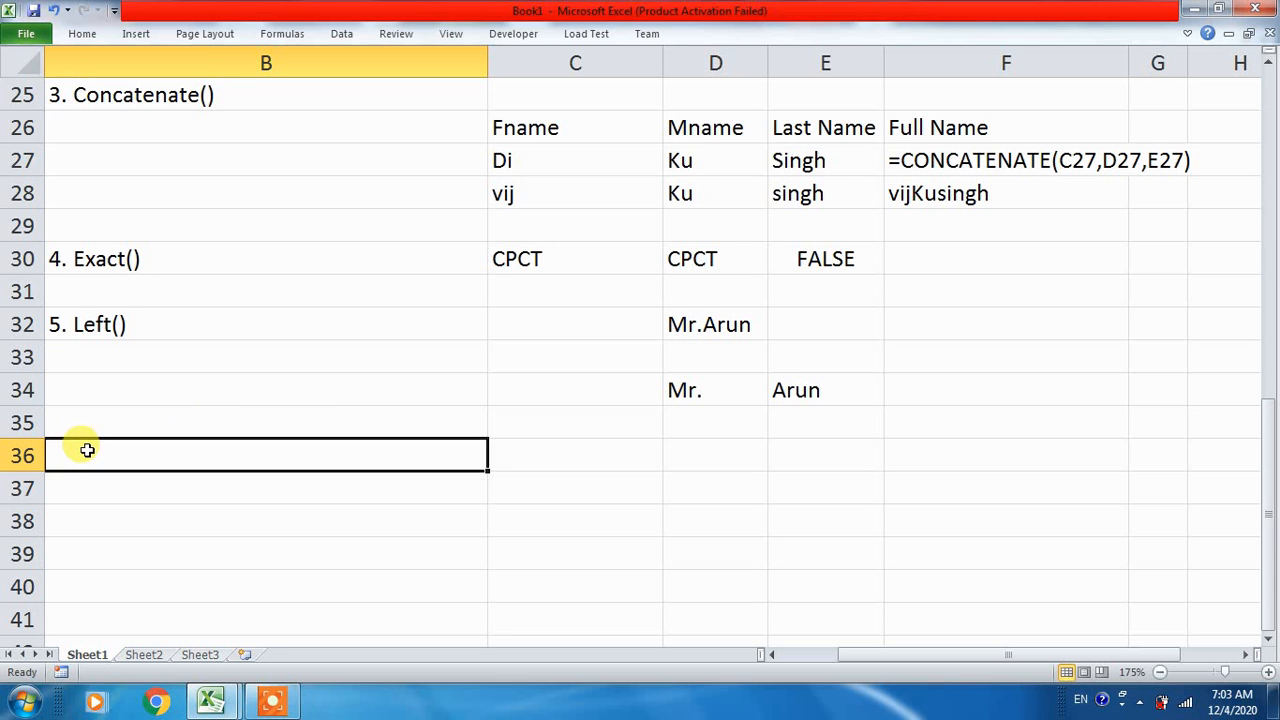
- Clear the extracted parts in D34 and E34 and the sample name in D32
{"action": "left_click", "coordinate": [731, 387]}
{"action": "key", "text": "Delete"}
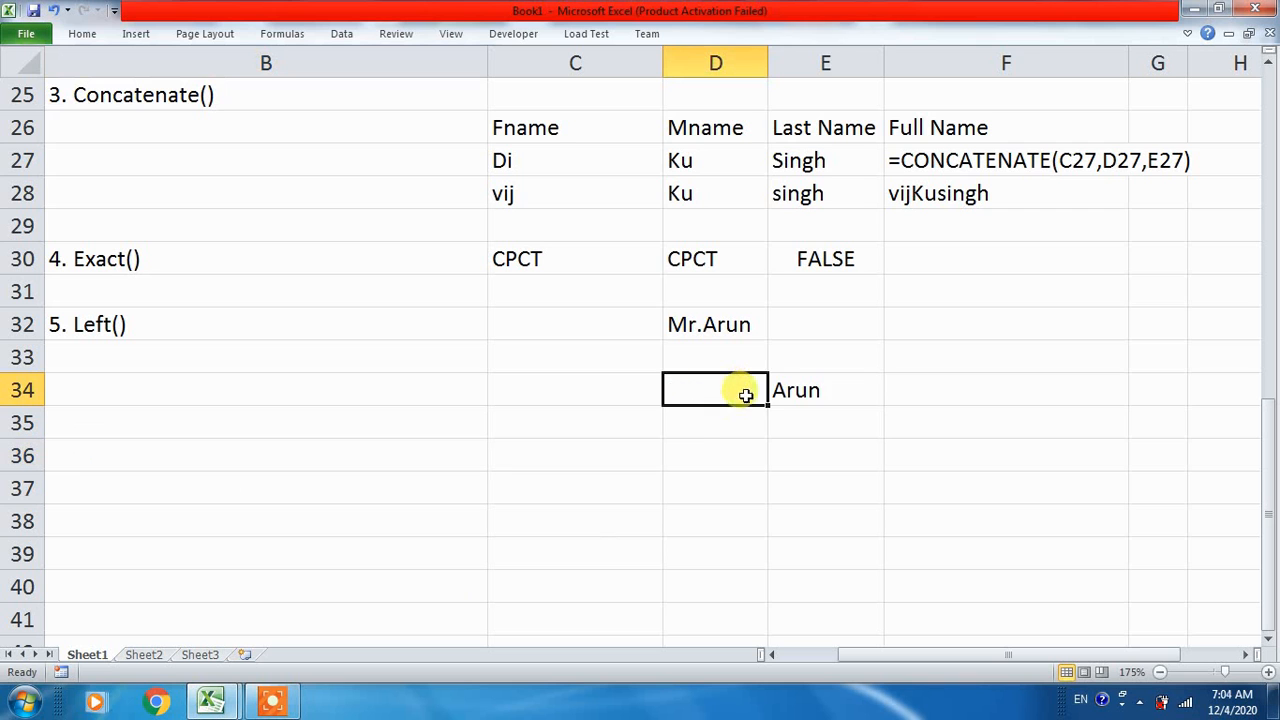
{"action": "left_click", "coordinate": [772, 378]}
{"action": "key", "text": "Delete"}
{"action": "left_click", "coordinate": [669, 323]}
{"action": "key", "text": "Delete"}
- Enter the sample text CPCTExamYUG in D33 and autofit column D to its contents
{"action": "left_click", "coordinate": [693, 349]}
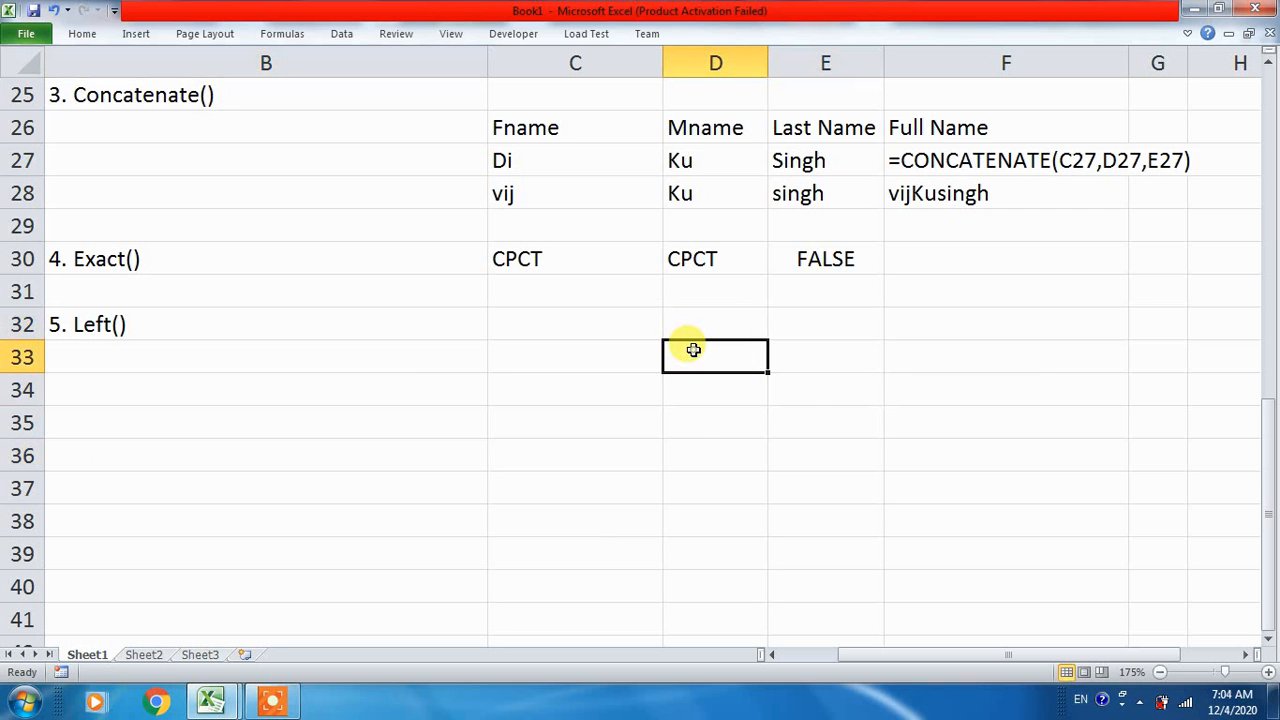
{"action": "type", "text": "CPCT"}
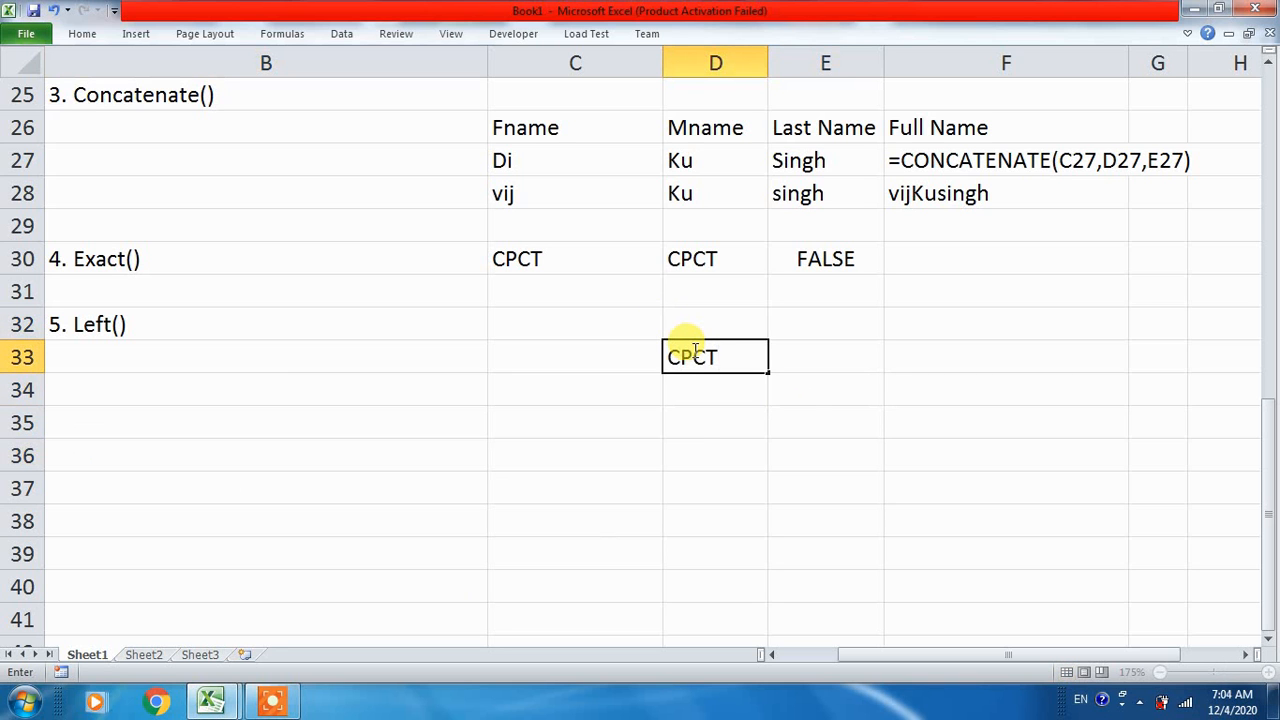
{"action": "type", "text": "ExamYUG"}
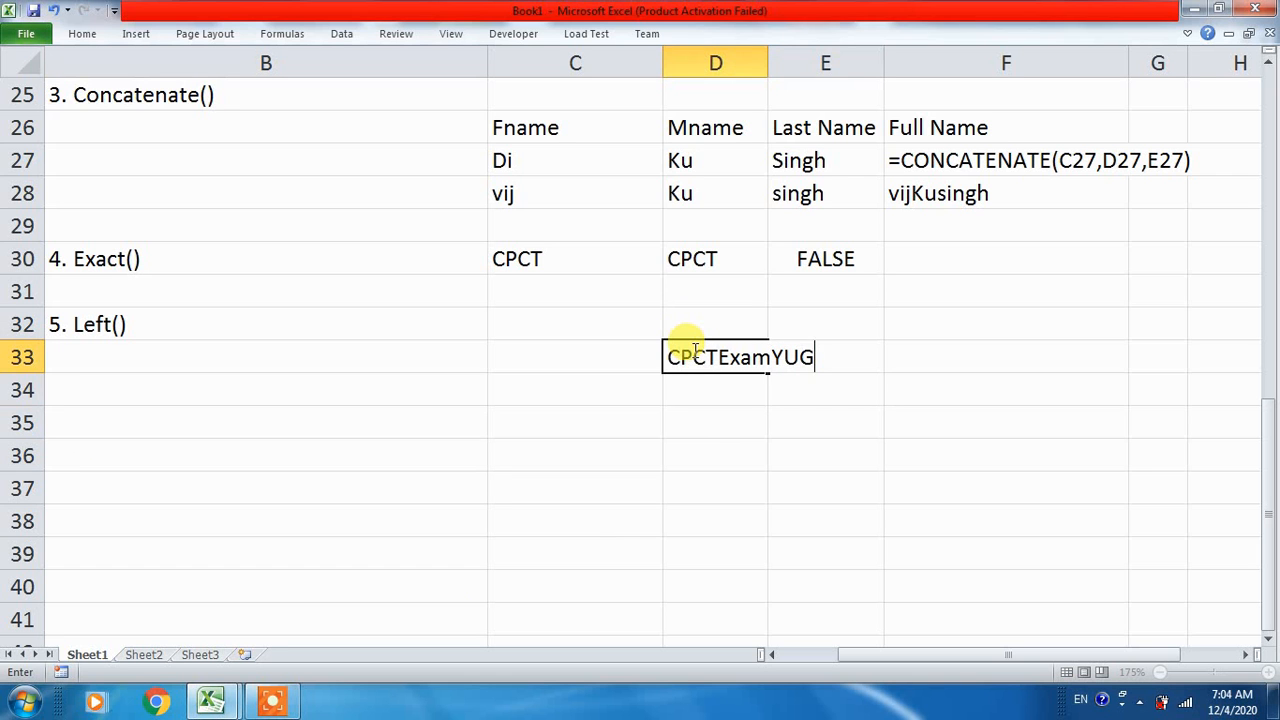
{"action": "key", "text": "Return"}
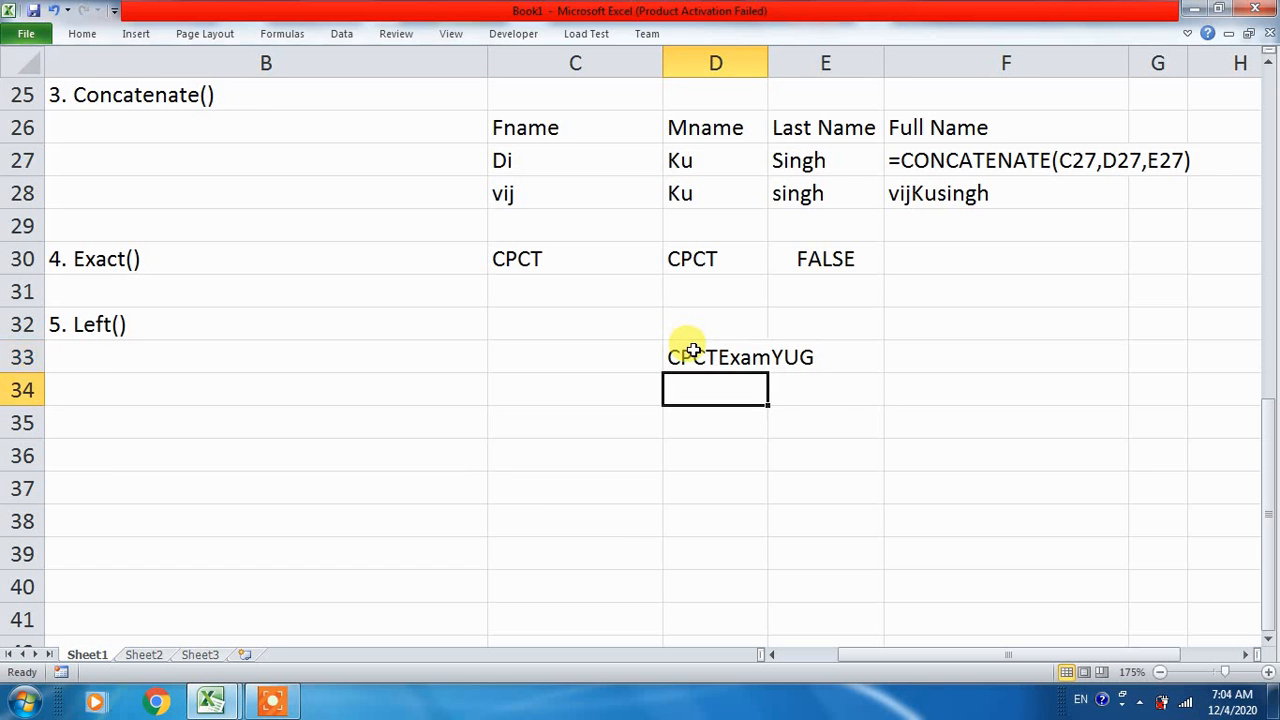
{"action": "double_click", "coordinate": [766, 63]}
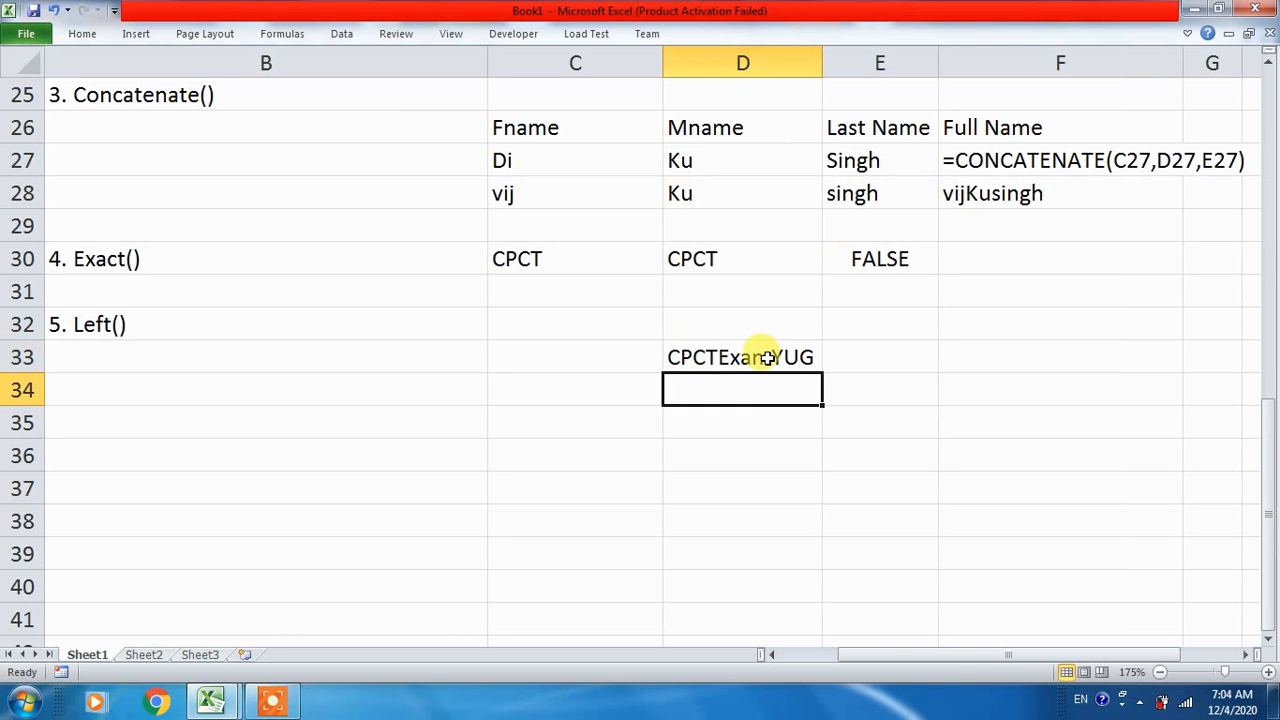
{"action": "left_click", "coordinate": [737, 420]}
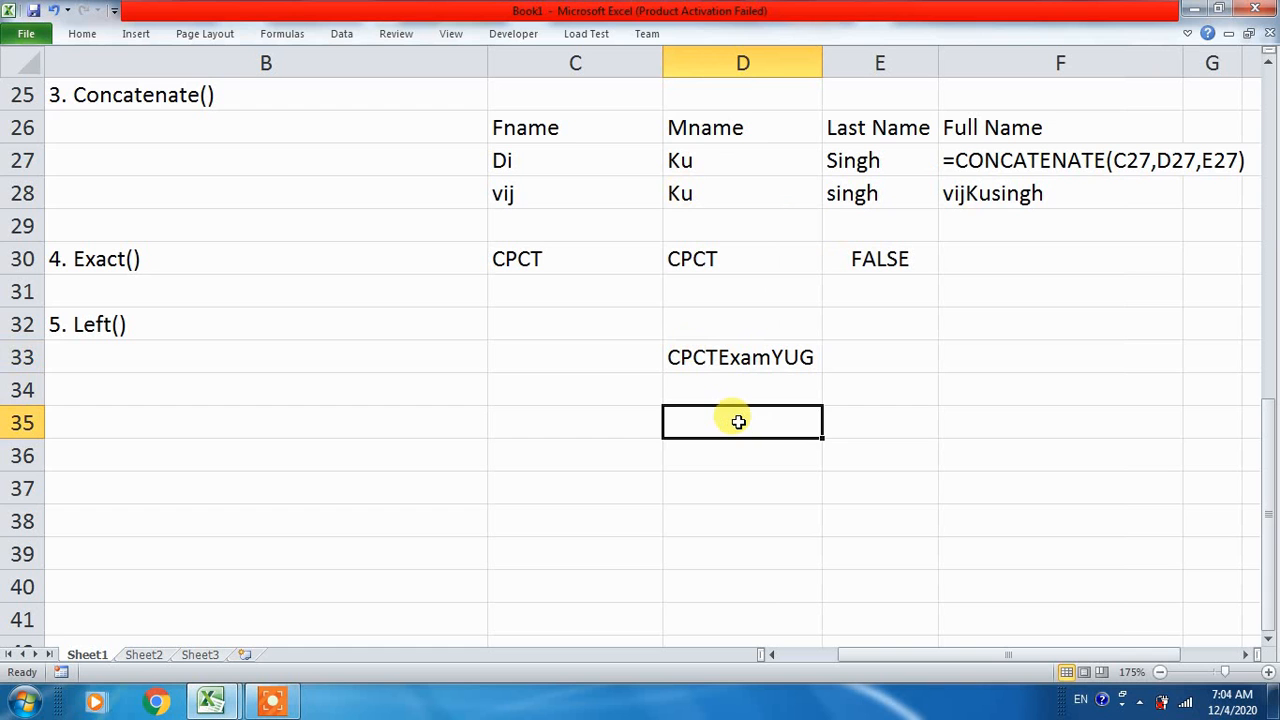
{"action": "left_click", "coordinate": [957, 322]}
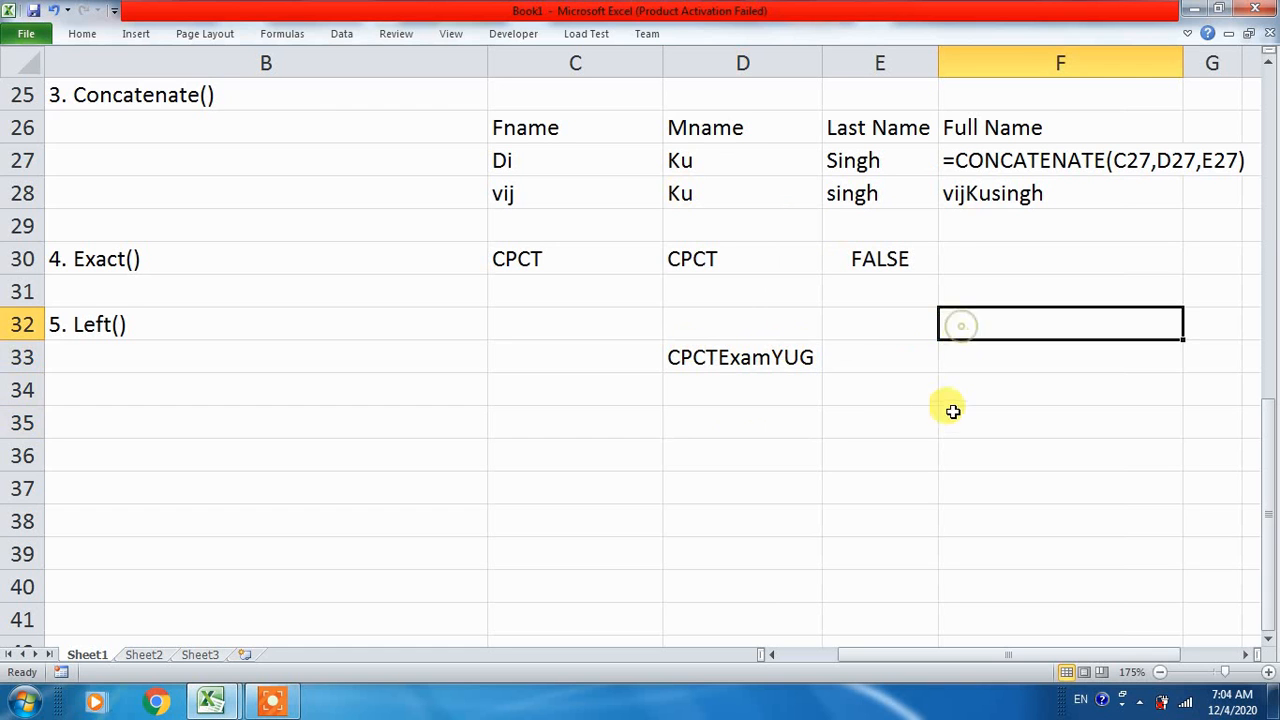
{"action": "left_click", "coordinate": [950, 417]}
{"action": "left_click", "coordinate": [565, 428]}
{"action": "left_click", "coordinate": [709, 495]}
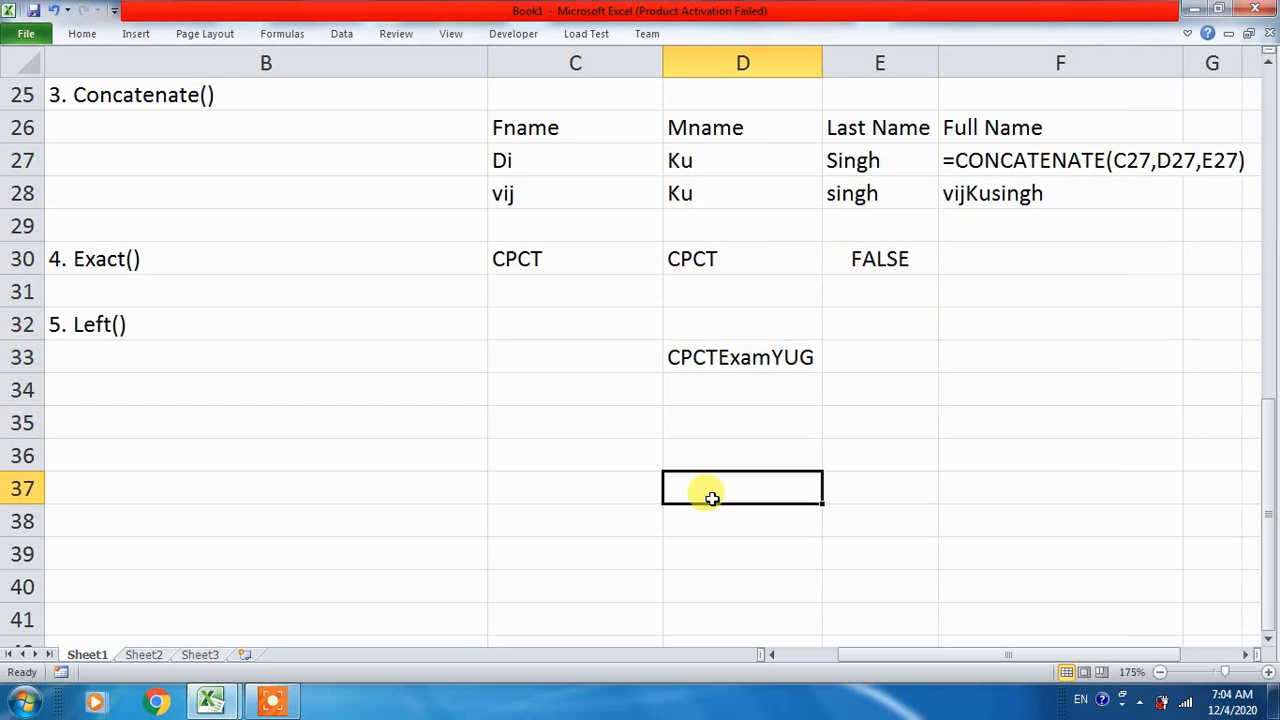
{"action": "left_click", "coordinate": [755, 385]}
{"action": "left_click", "coordinate": [829, 360]}
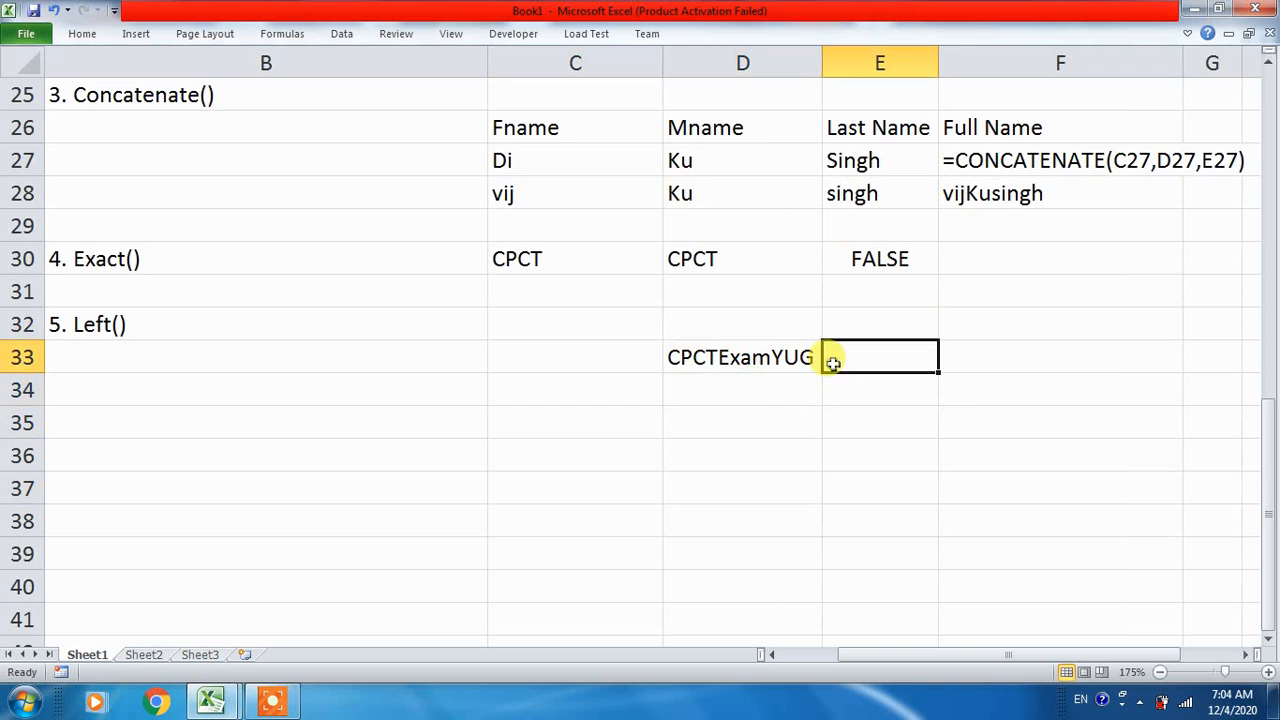
{"action": "left_click", "coordinate": [789, 430]}
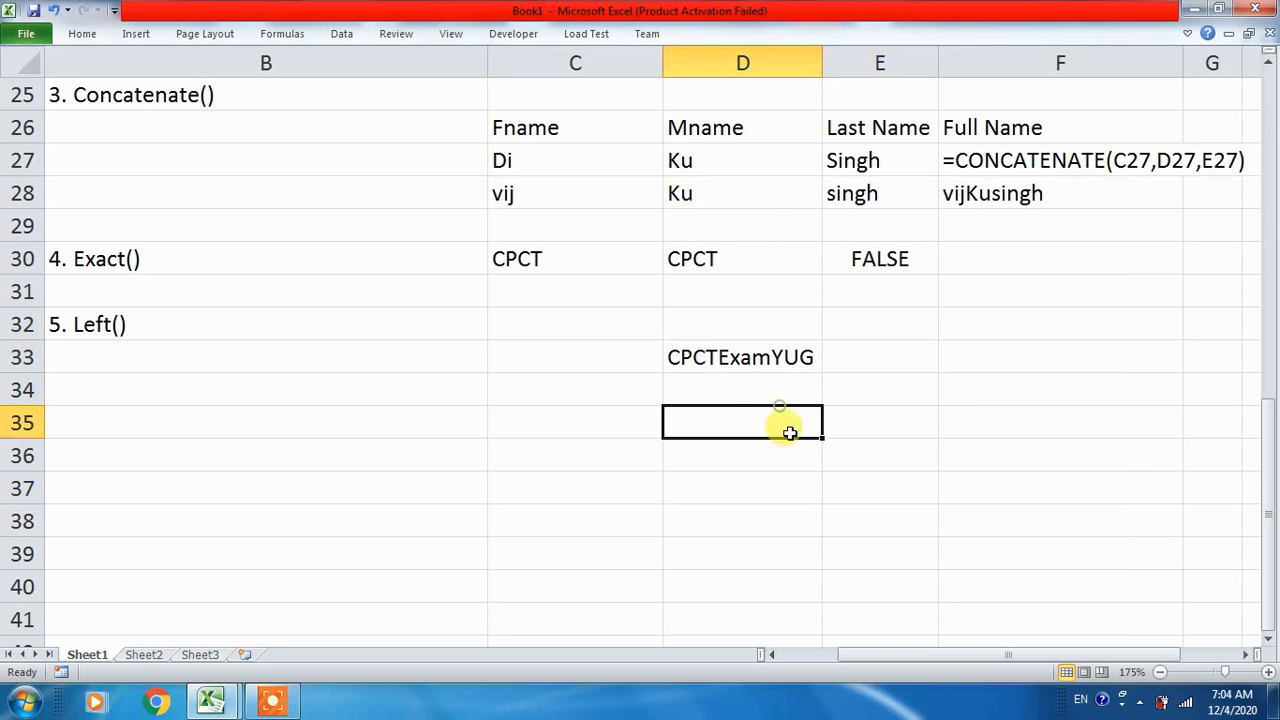
{"action": "left_click", "coordinate": [961, 445]}
{"action": "left_click", "coordinate": [968, 425]}
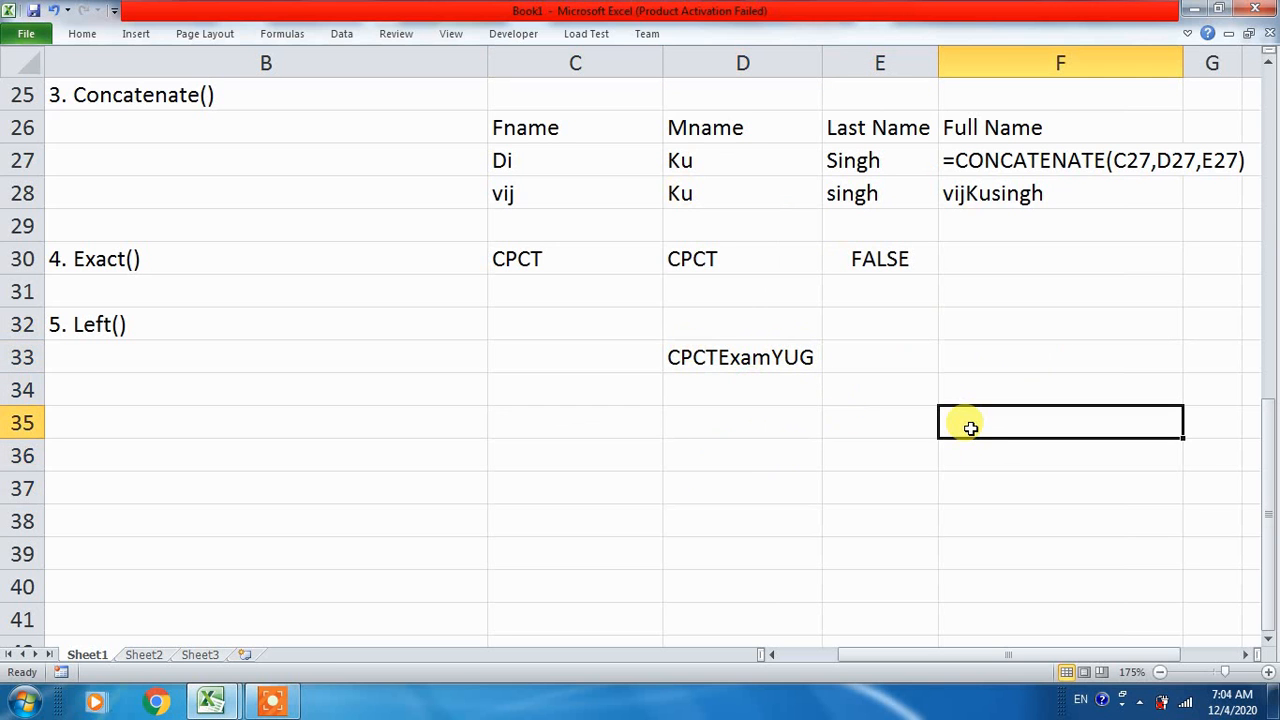
- Enter the formula =LEFT(4) in F33
{"action": "left_click", "coordinate": [980, 366]}
{"action": "type", "text": "="}
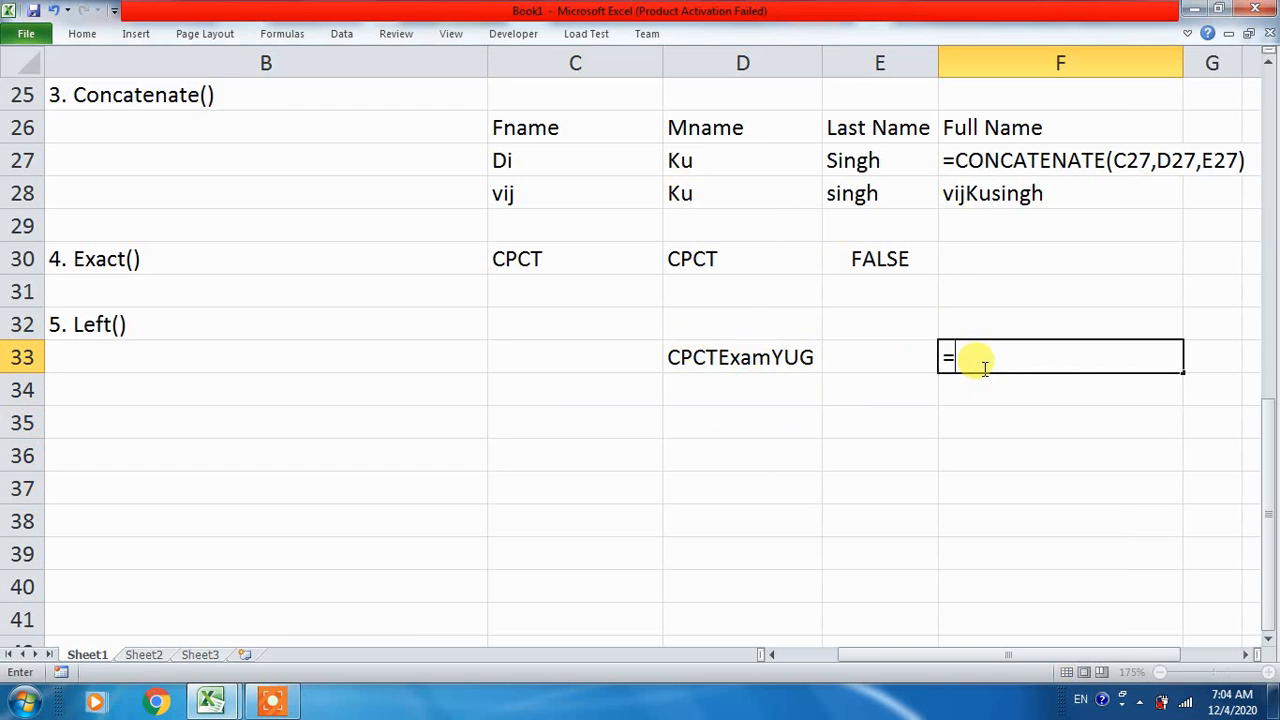
{"action": "type", "text": "left"}
{"action": "key", "text": "Tab"}
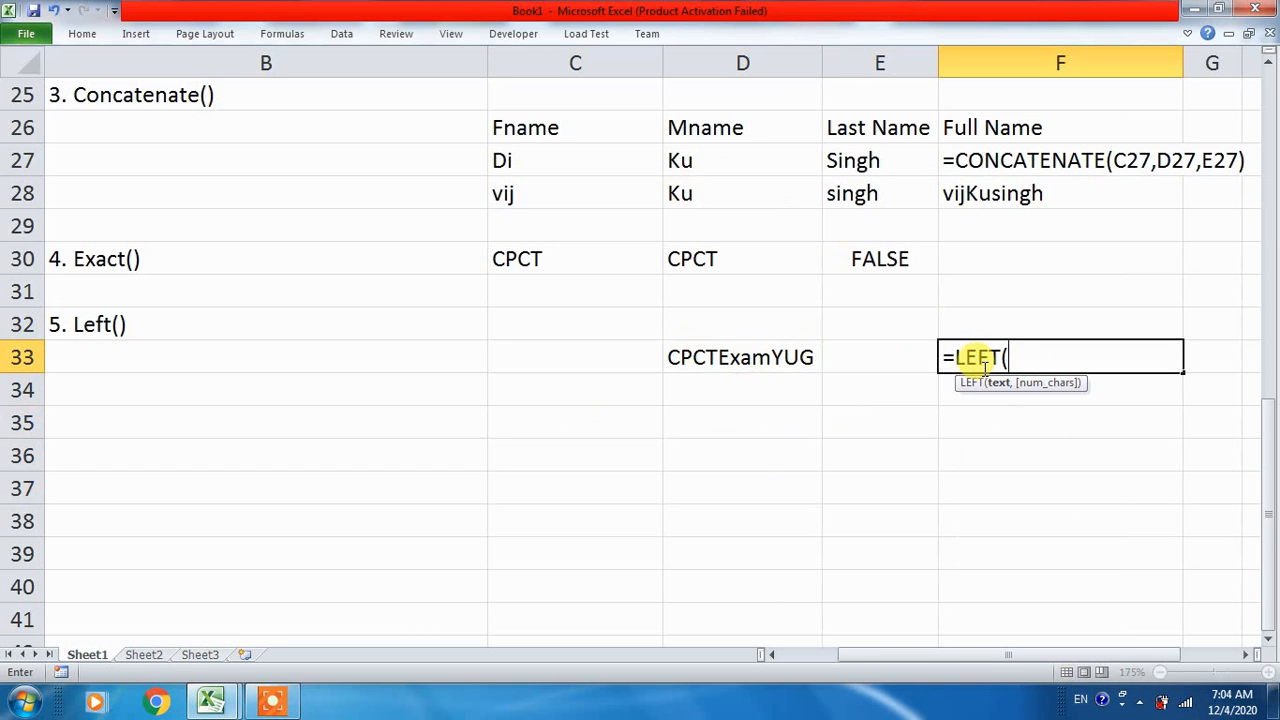
{"action": "type", "text": "4)"}
{"action": "key", "text": "Return"}
- Replace the argument of F33's LEFT formula with a reference to the sample text in D33
{"action": "double_click", "coordinate": [983, 368]}
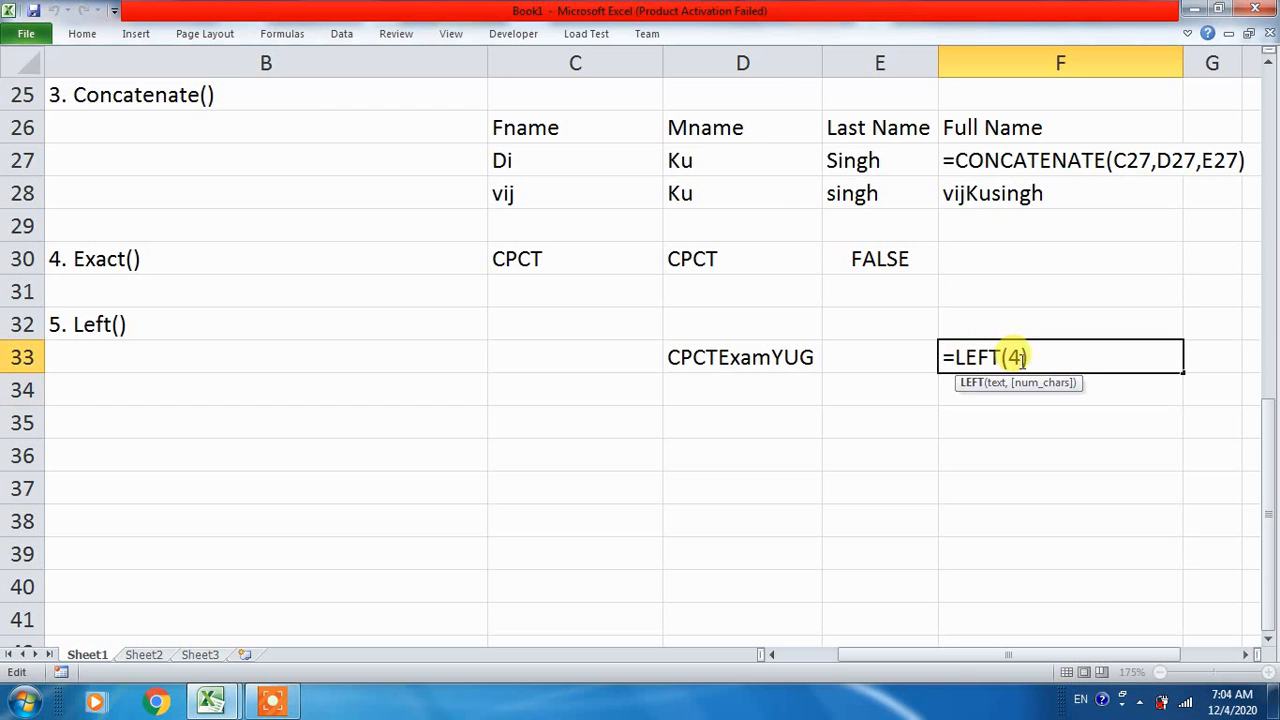
{"action": "left_click_drag", "start_coordinate": [1030, 357], "coordinate": [979, 357]}
{"action": "left_click", "coordinate": [985, 357]}
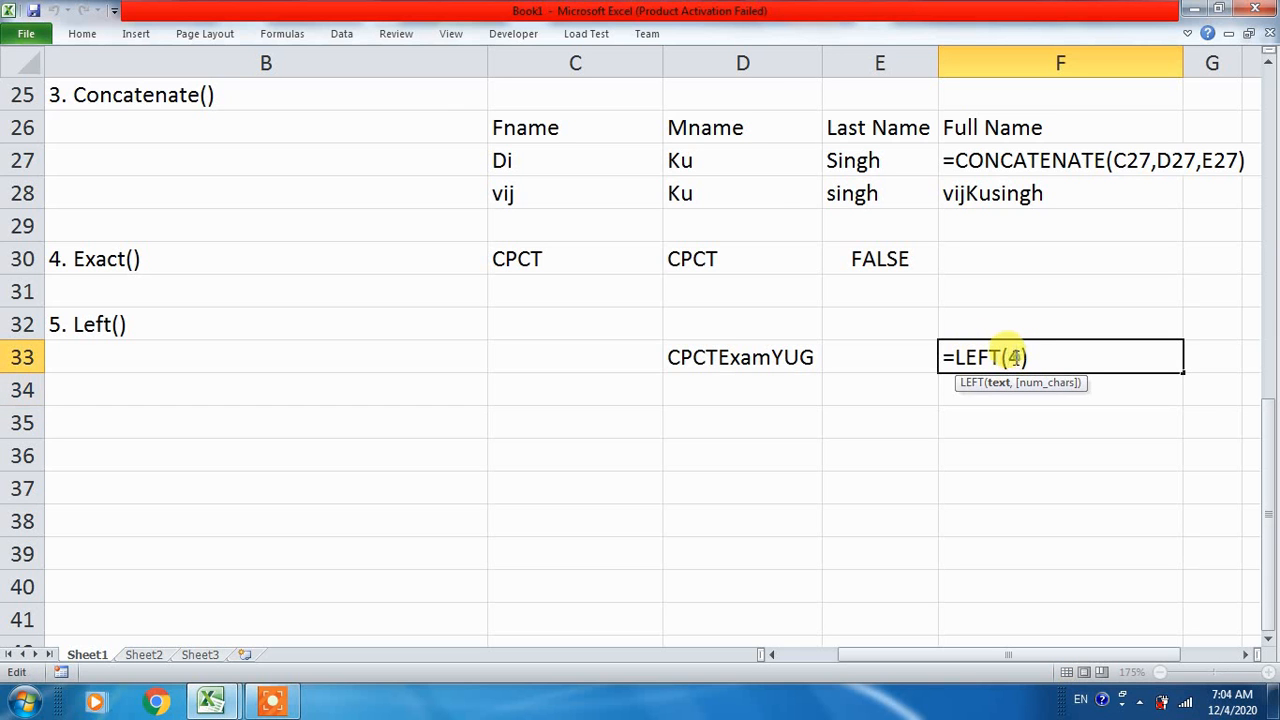
{"action": "left_click", "coordinate": [1008, 357]}
{"action": "key", "text": "Delete"}
{"action": "left_click", "coordinate": [805, 360]}
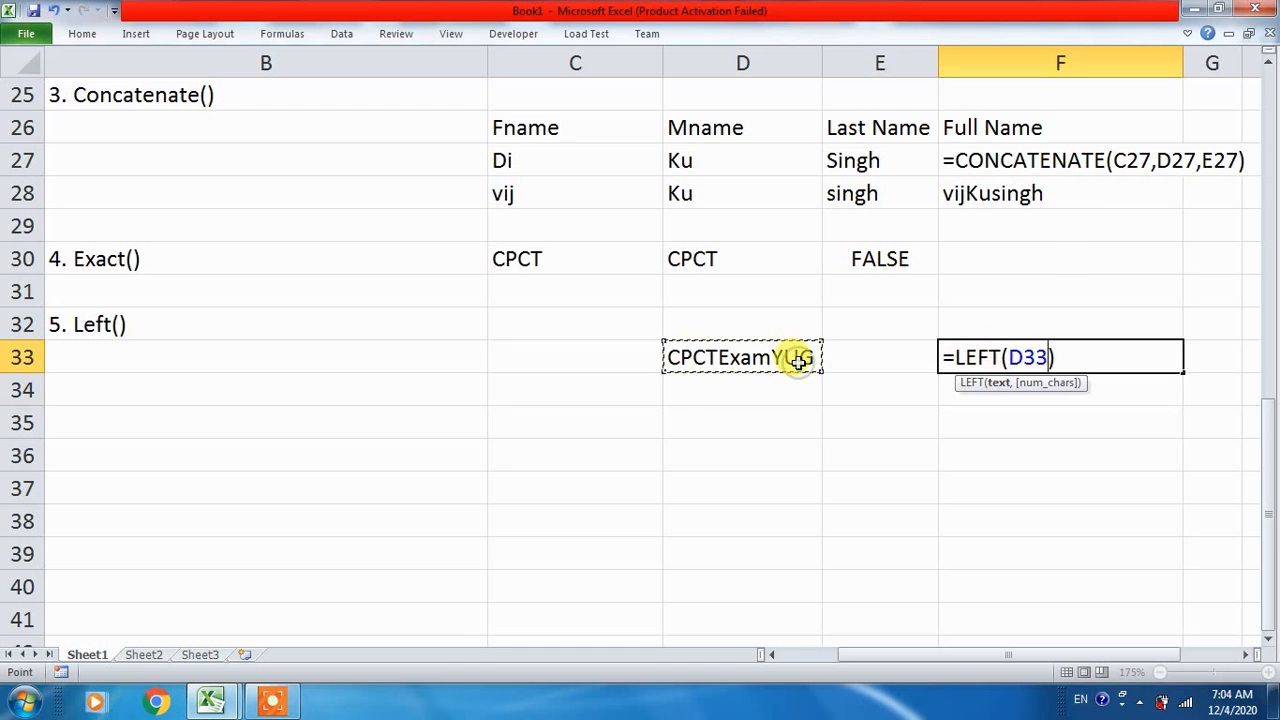
{"action": "key", "text": "Return"}
- Add 4 as the number of characters to F33's formula, making it =LEFT(D33,4)
{"action": "left_click", "coordinate": [1014, 363]}
{"action": "double_click", "coordinate": [963, 360]}
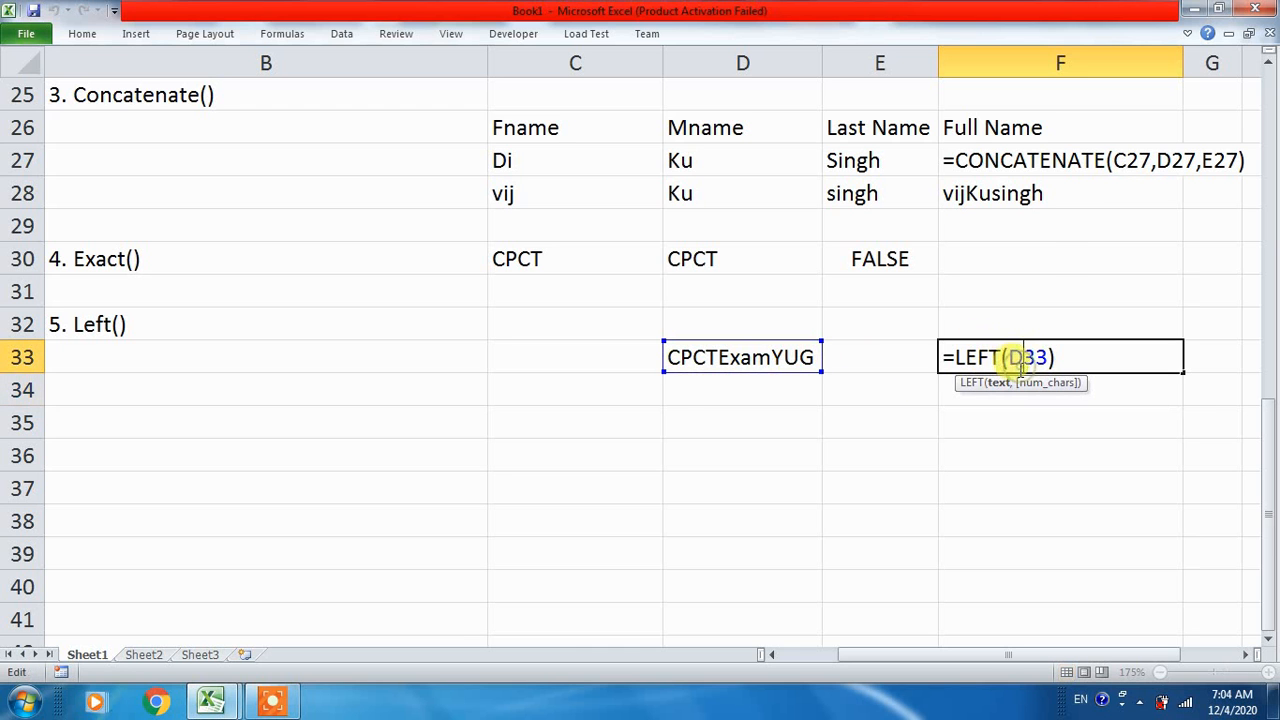
{"action": "left_click_drag", "start_coordinate": [1048, 357], "coordinate": [1011, 358]}
{"action": "left_click", "coordinate": [1044, 360]}
{"action": "type", "text": ",4"}
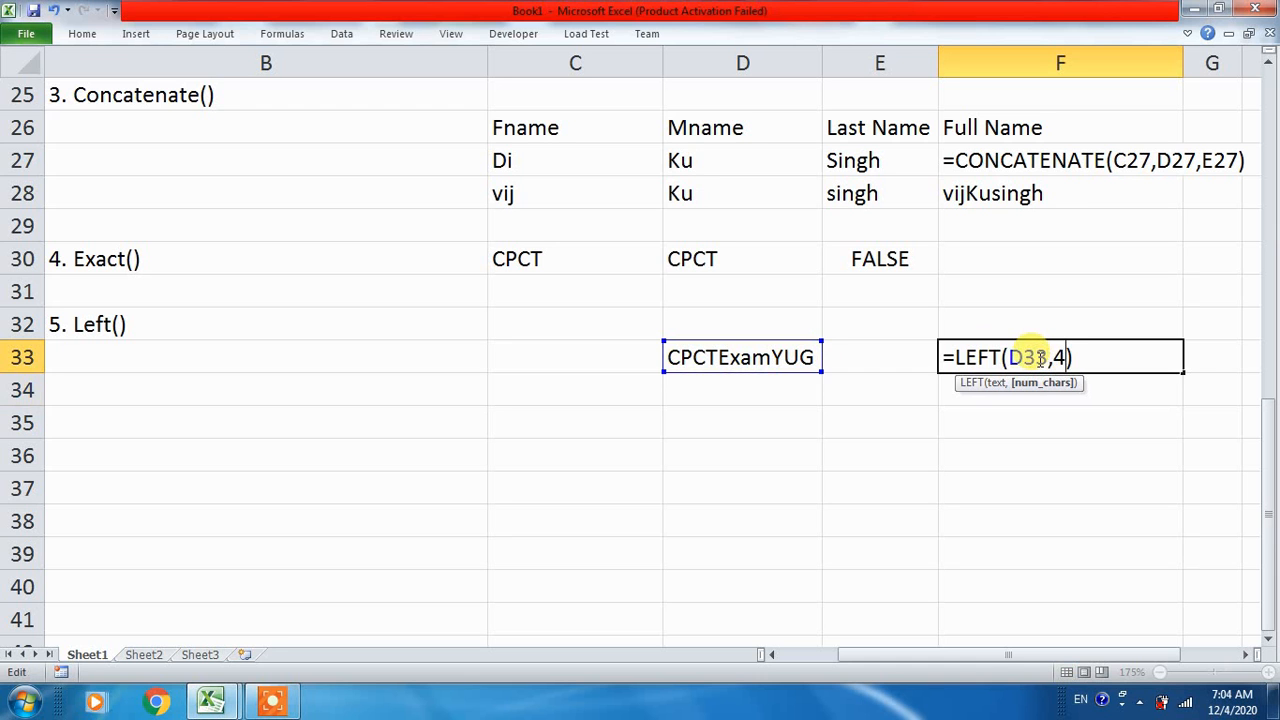
{"action": "key", "text": "Return"}
- Show the LEFT formula in F33 as plain text by putting an apostrophe in front of it
{"action": "left_click", "coordinate": [960, 357]}
{"action": "double_click", "coordinate": [952, 357]}
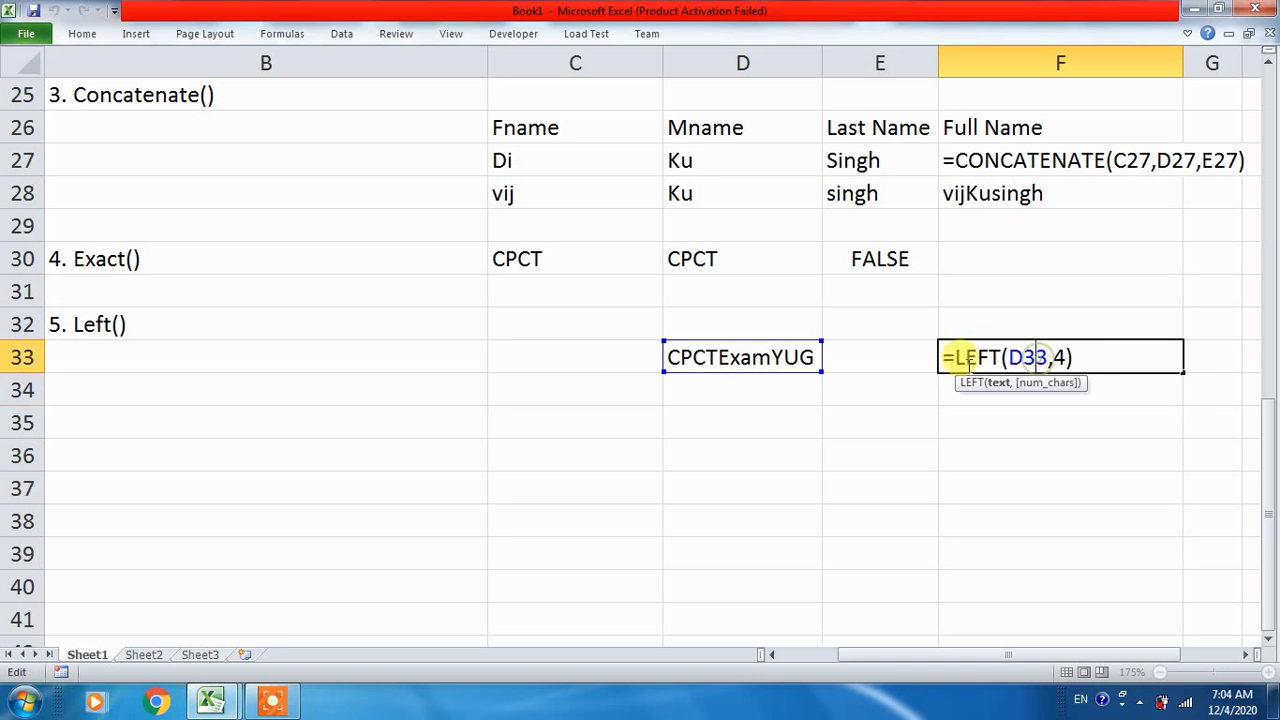
{"action": "left_click", "coordinate": [946, 358]}
{"action": "type", "text": "'"}
{"action": "key", "text": "Return"}
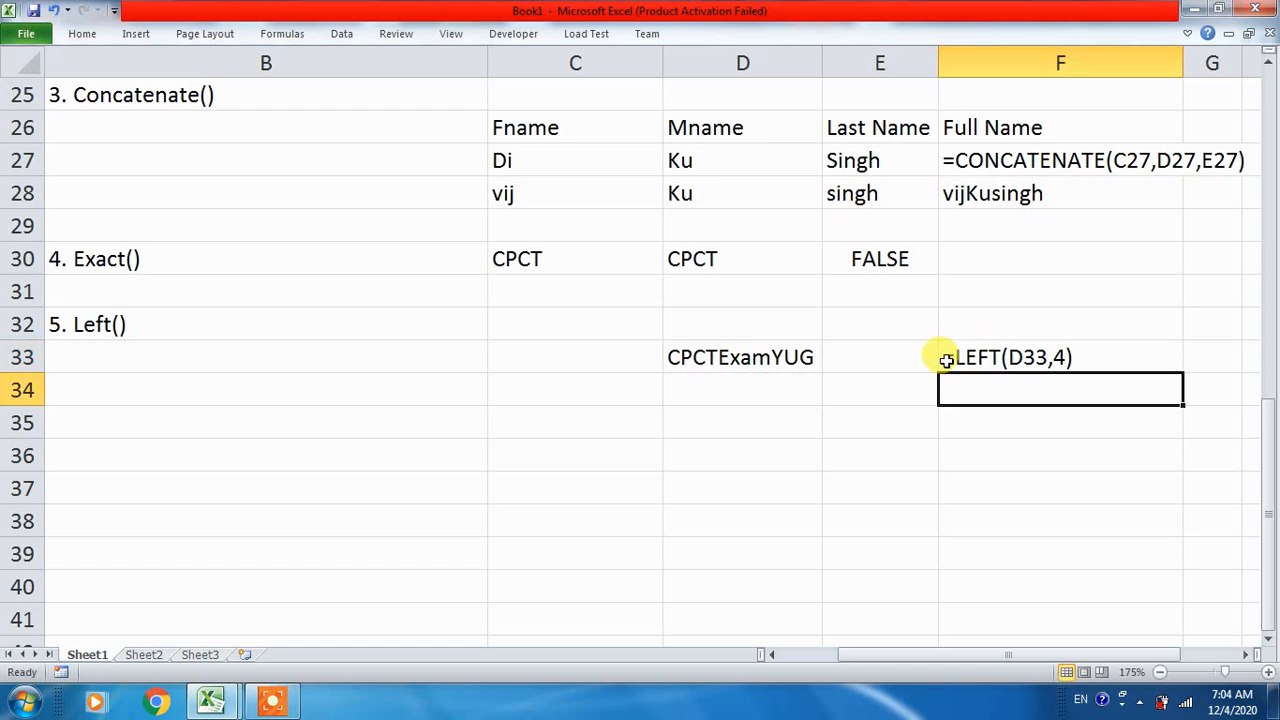
- Enter the formula =RIGHT(D33,7) in F34 to extract the last seven characters of the sample text
{"action": "left_click", "coordinate": [737, 362]}
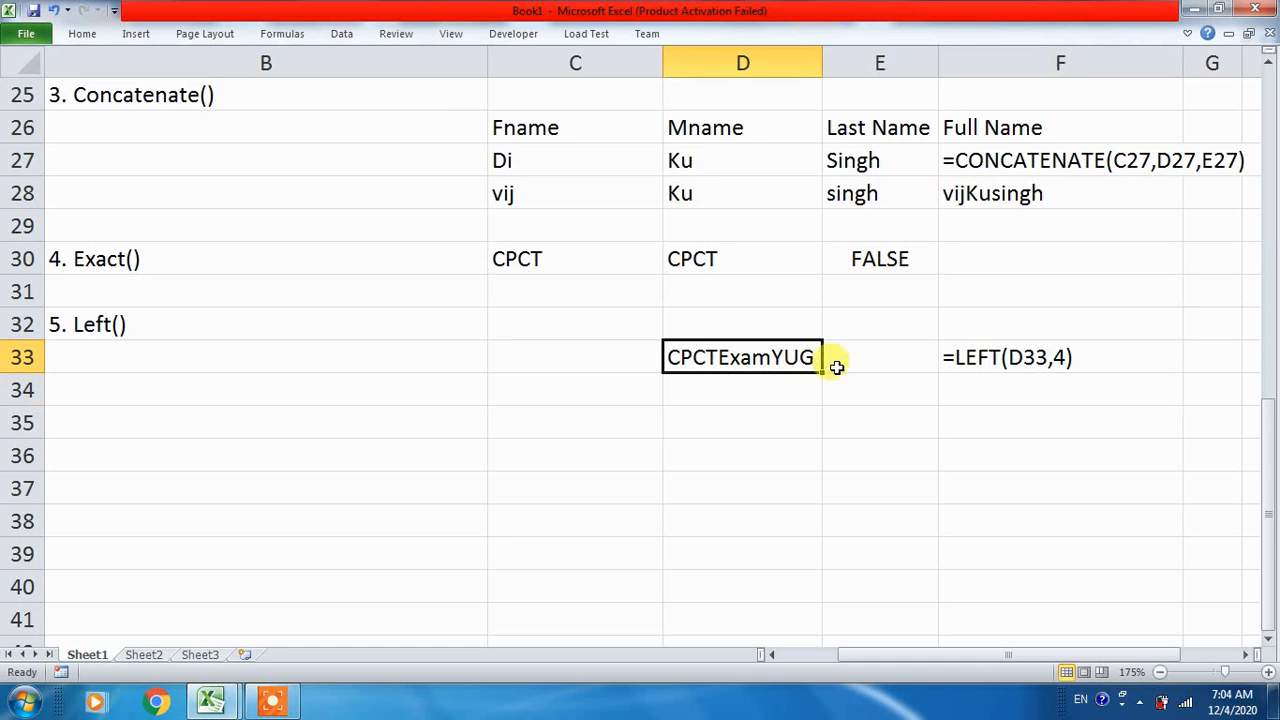
{"action": "left_click", "coordinate": [983, 397]}
{"action": "type", "text": "="}
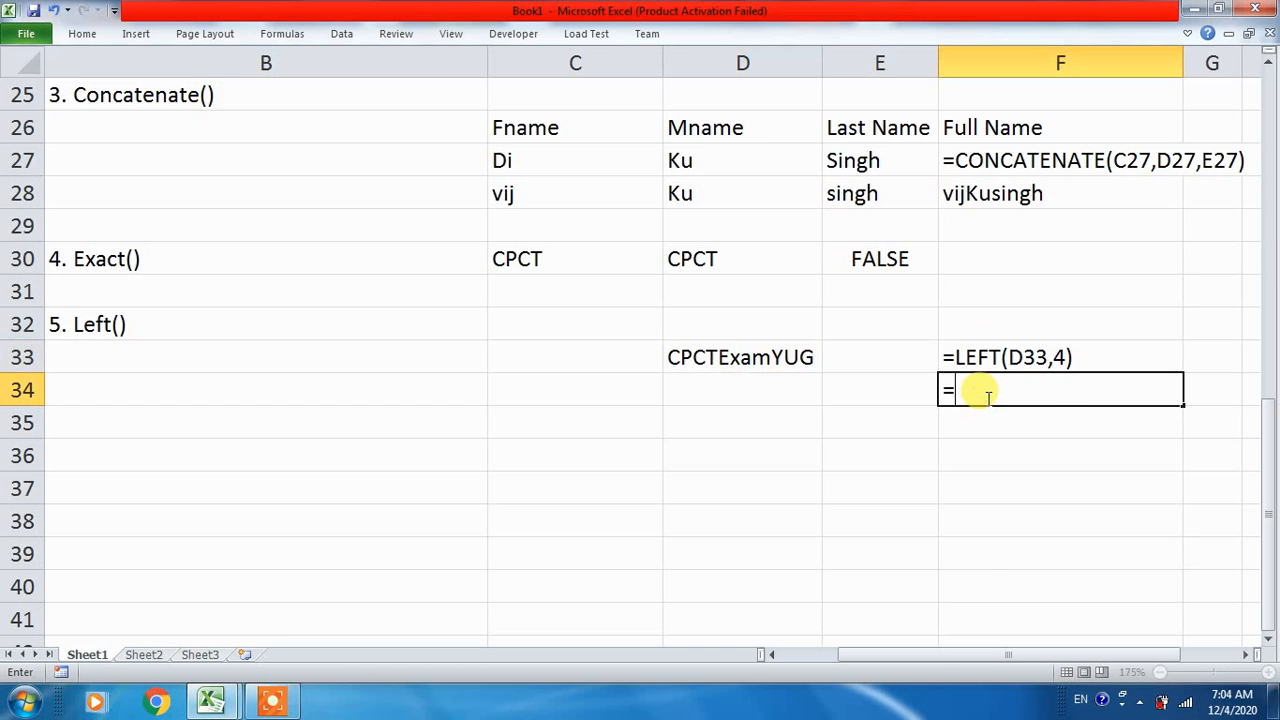
{"action": "type", "text": "right("}
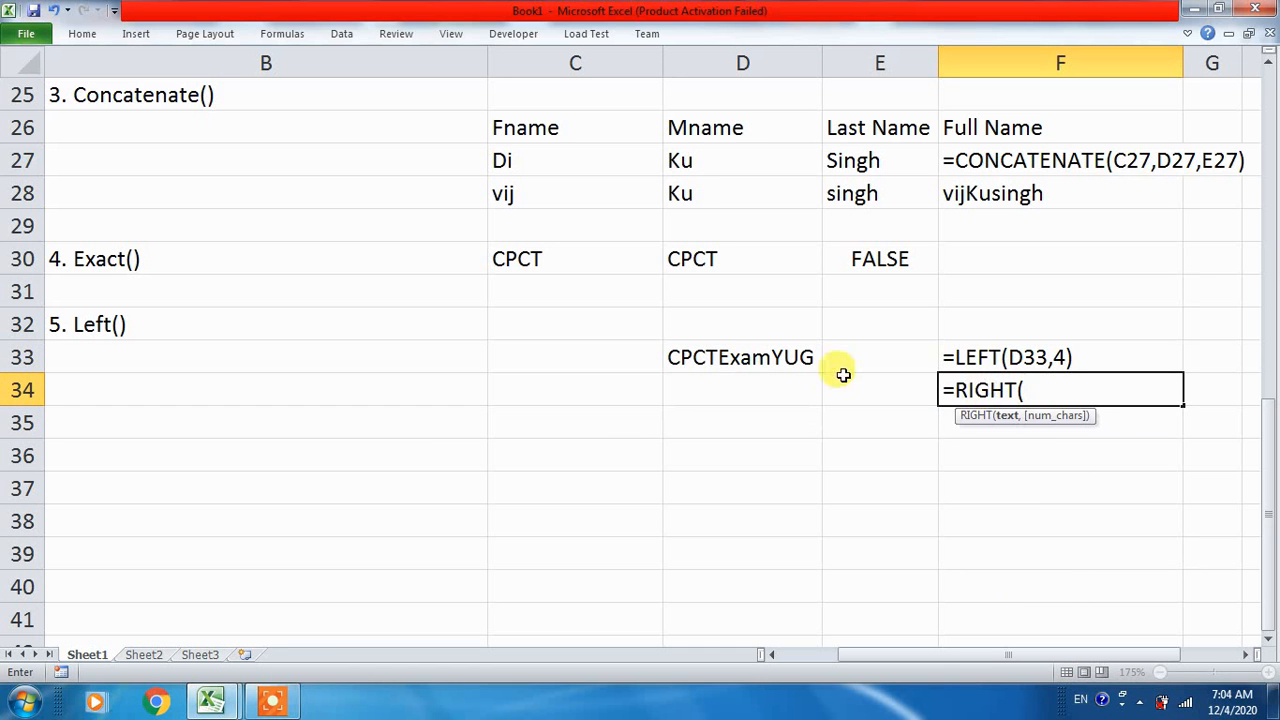
{"action": "left_click", "coordinate": [745, 360]}
{"action": "type", "text": ",7"}
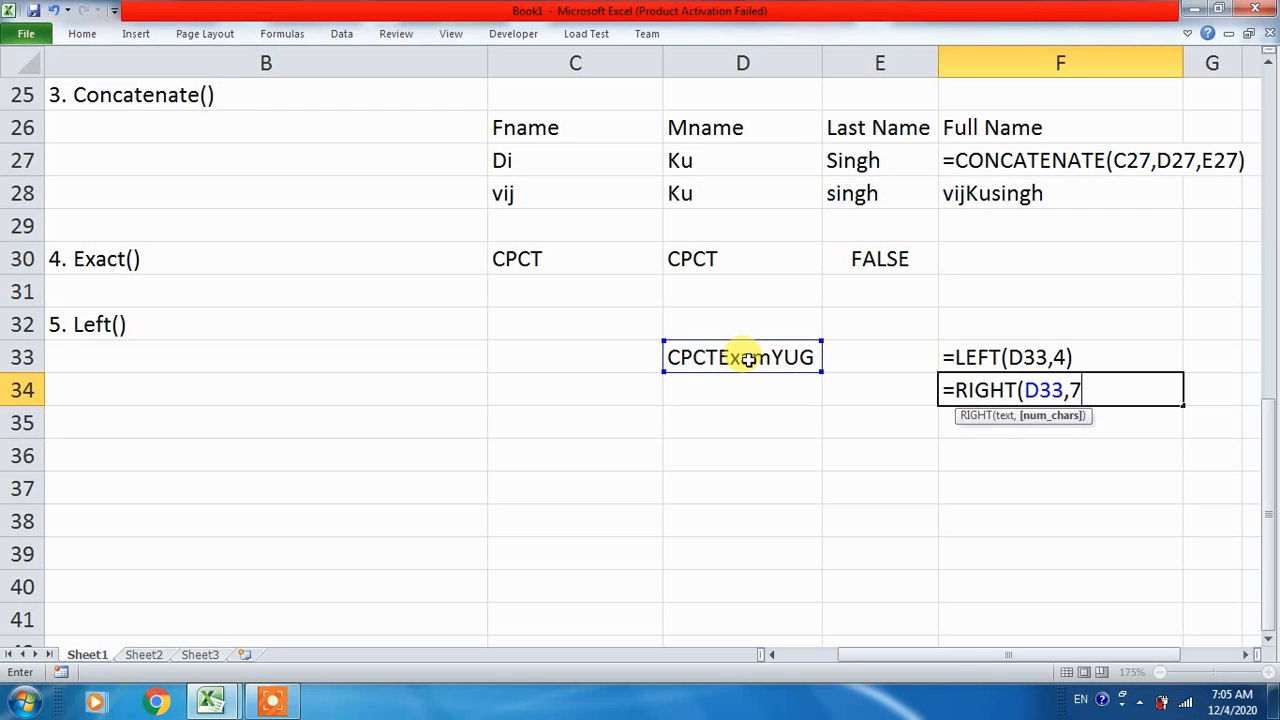
{"action": "type", "text": ")"}
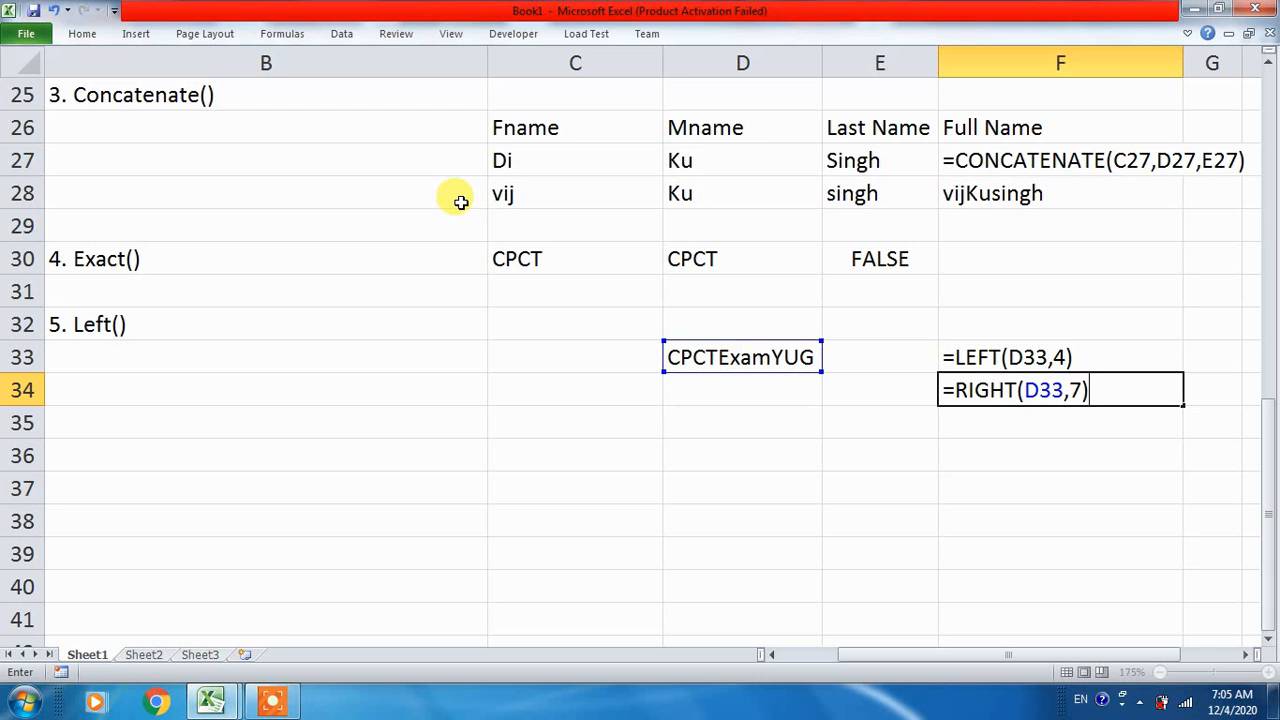
{"action": "key", "text": "Return"}
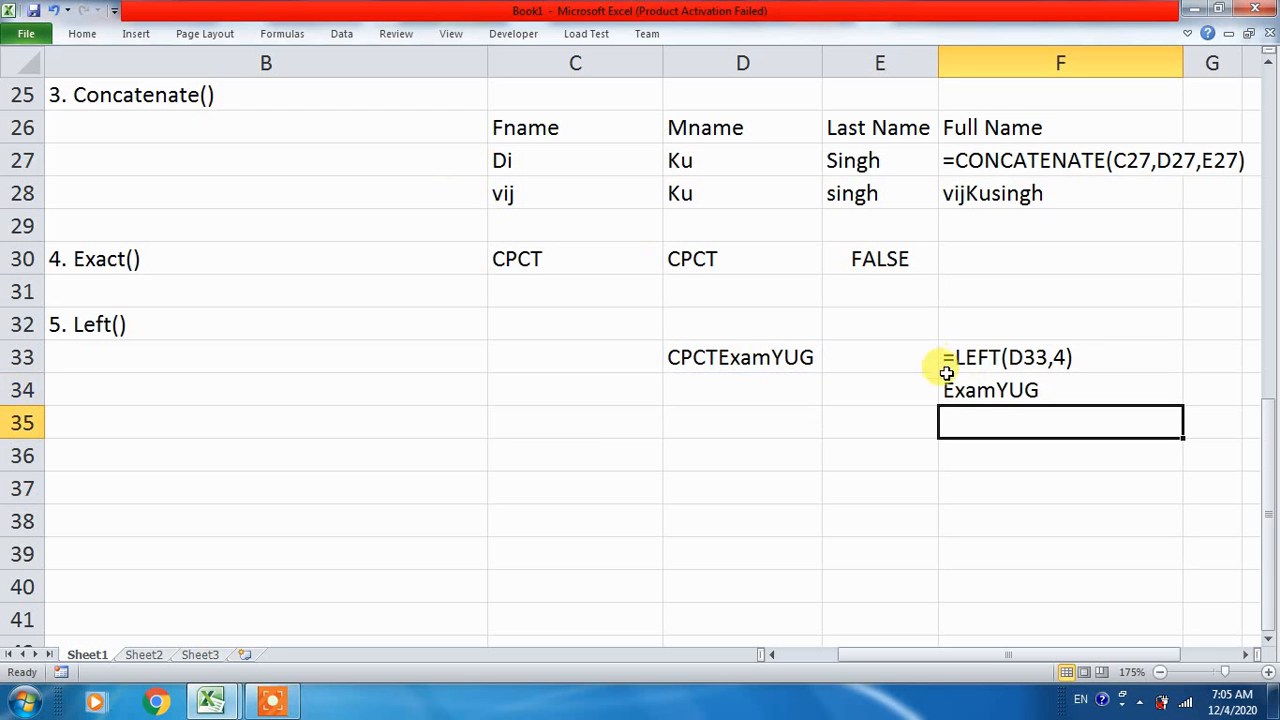
- Show the RIGHT formula in F34 as plain text by putting an apostrophe in front of it
{"action": "double_click", "coordinate": [957, 392]}
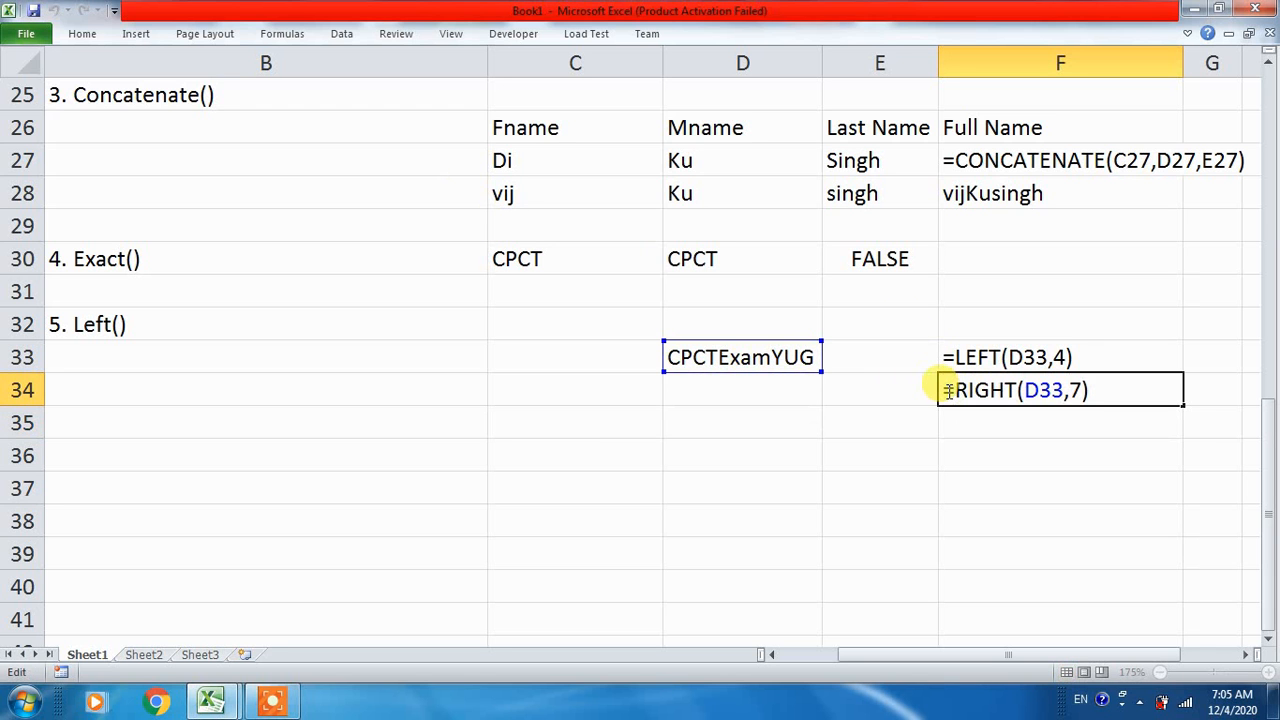
{"action": "type", "text": "'"}
{"action": "key", "text": "Return"}
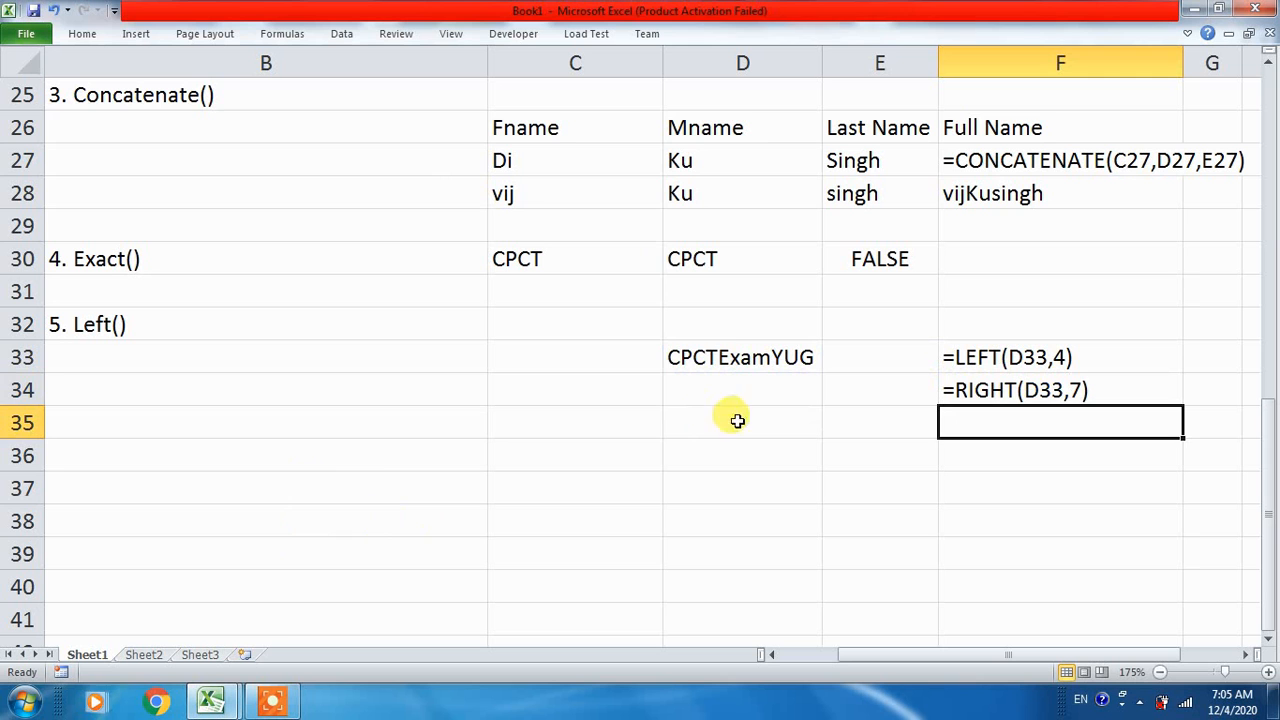
{"action": "left_click", "coordinate": [725, 364]}
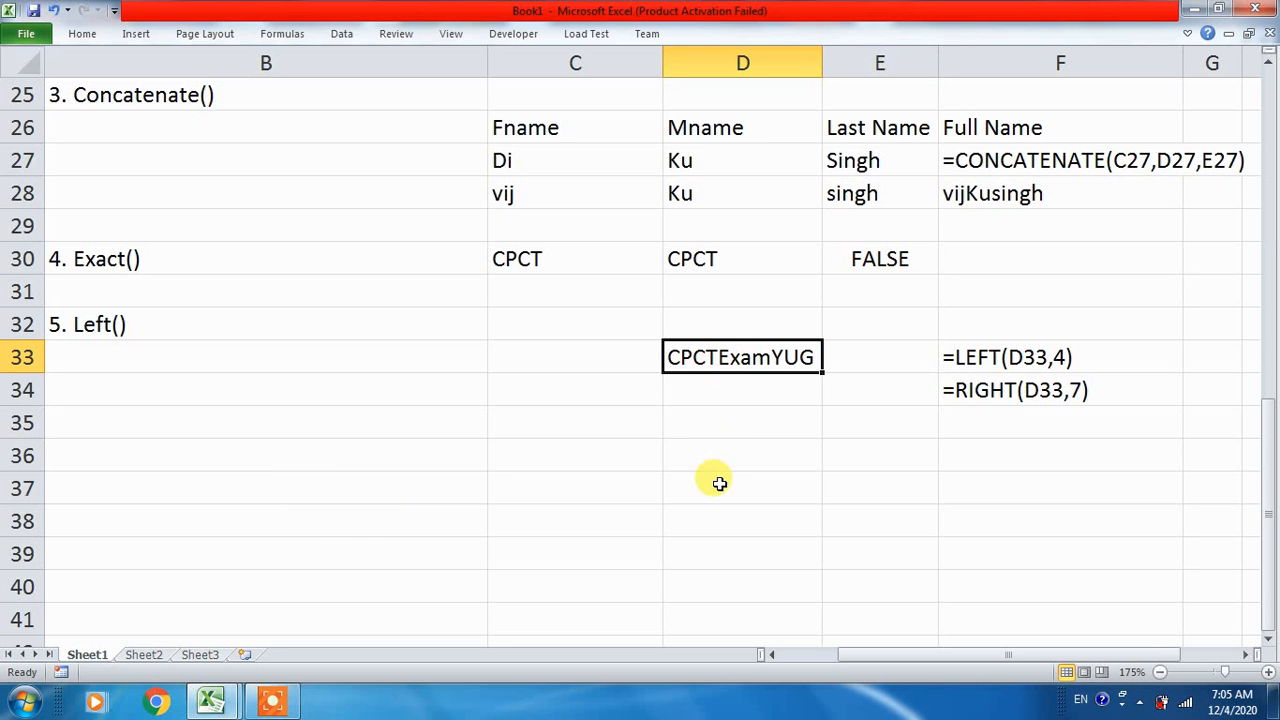
{"action": "left_click", "coordinate": [265, 702]}
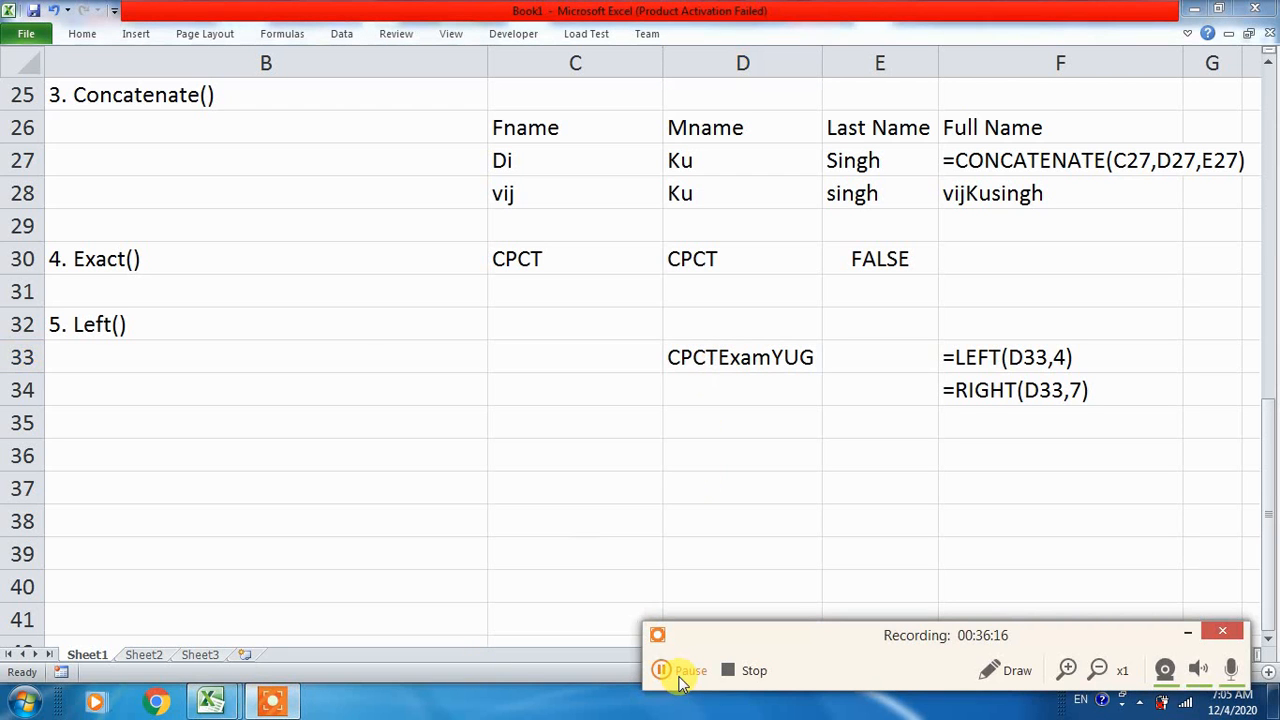
{"action": "left_click", "coordinate": [672, 678]}
{"action": "left_click", "coordinate": [678, 678]}
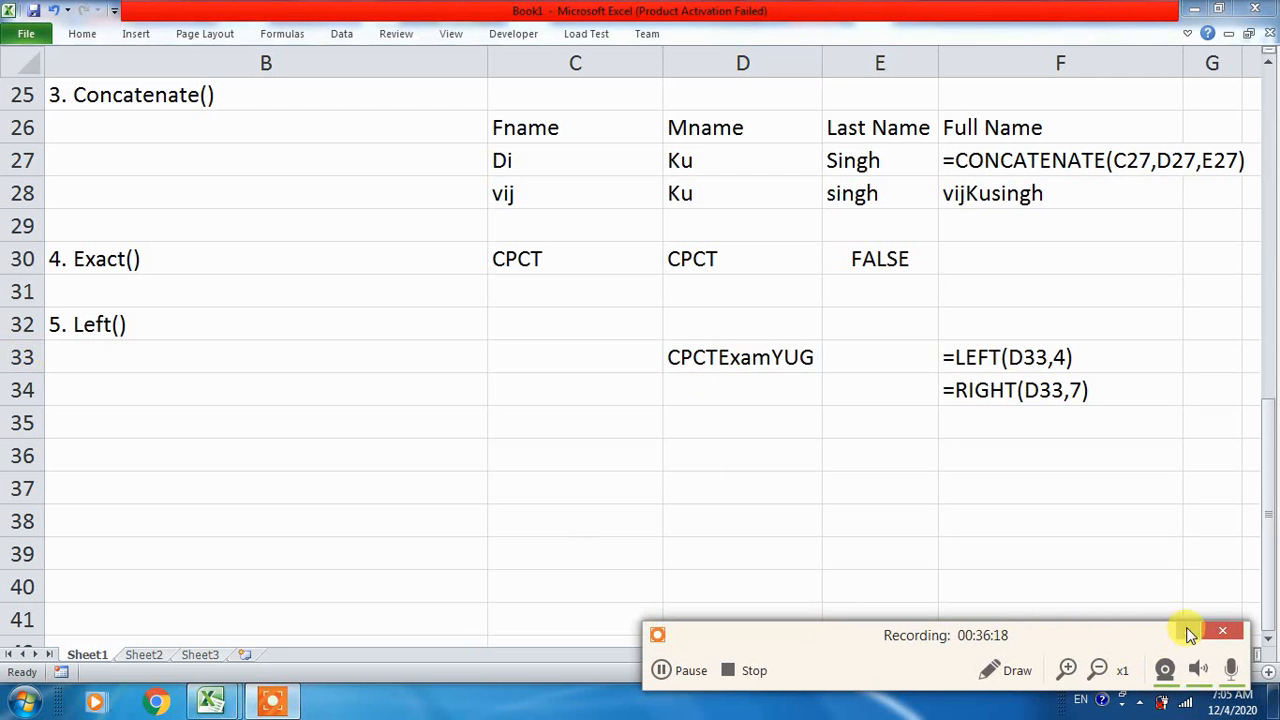
{"action": "left_click", "coordinate": [1218, 631]}
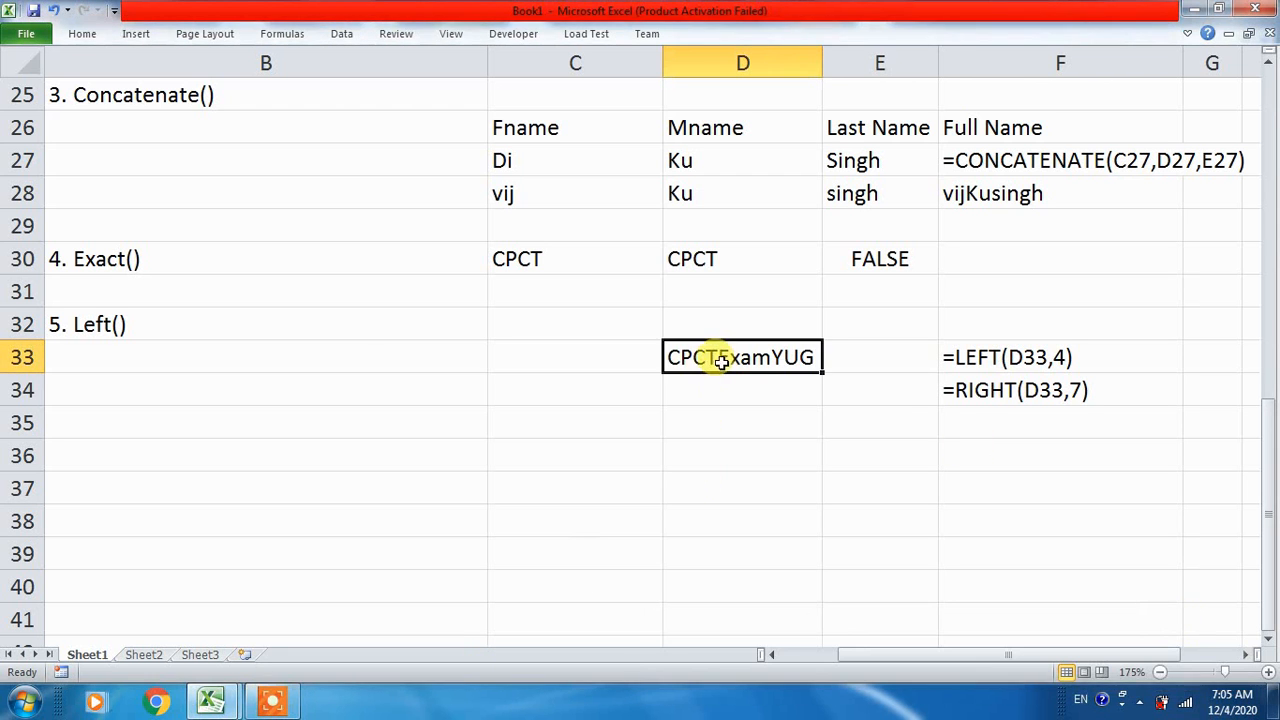
- Enter the formula =MID(D33,5,4) in D35 to extract four characters of the sample text starting at the fifth
{"action": "left_click", "coordinate": [732, 433]}
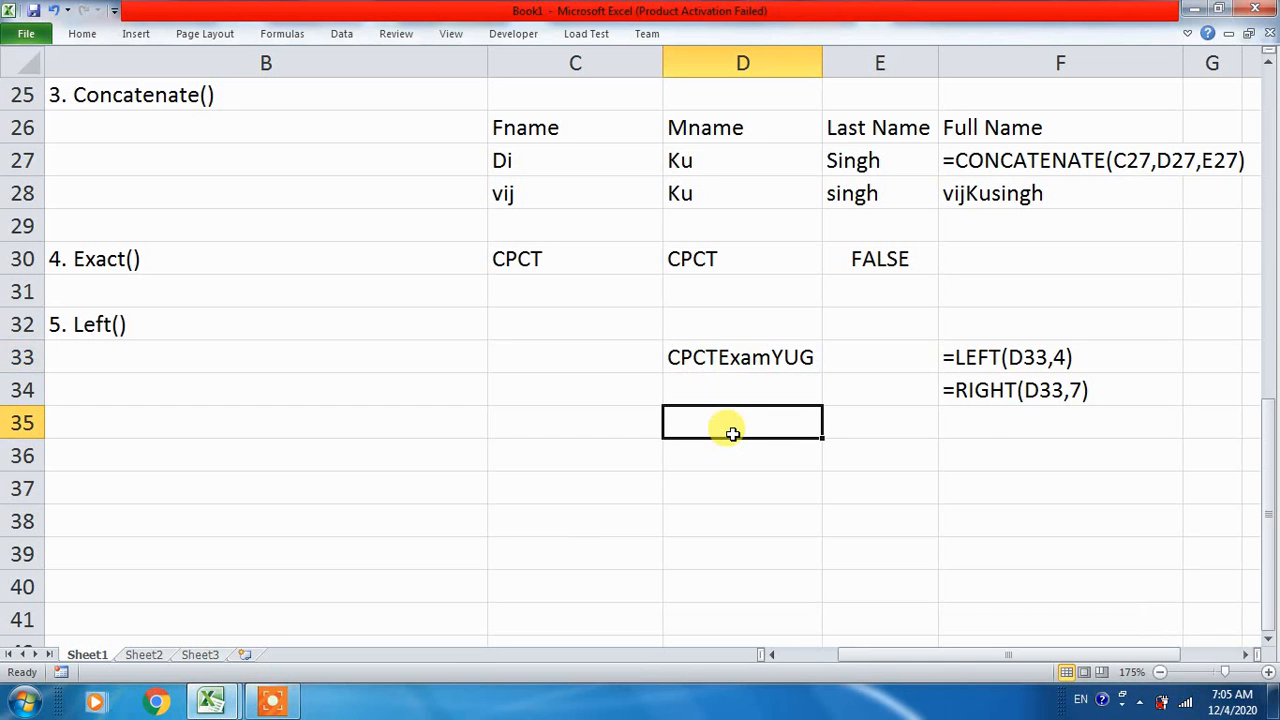
{"action": "type", "text": "=mi"}
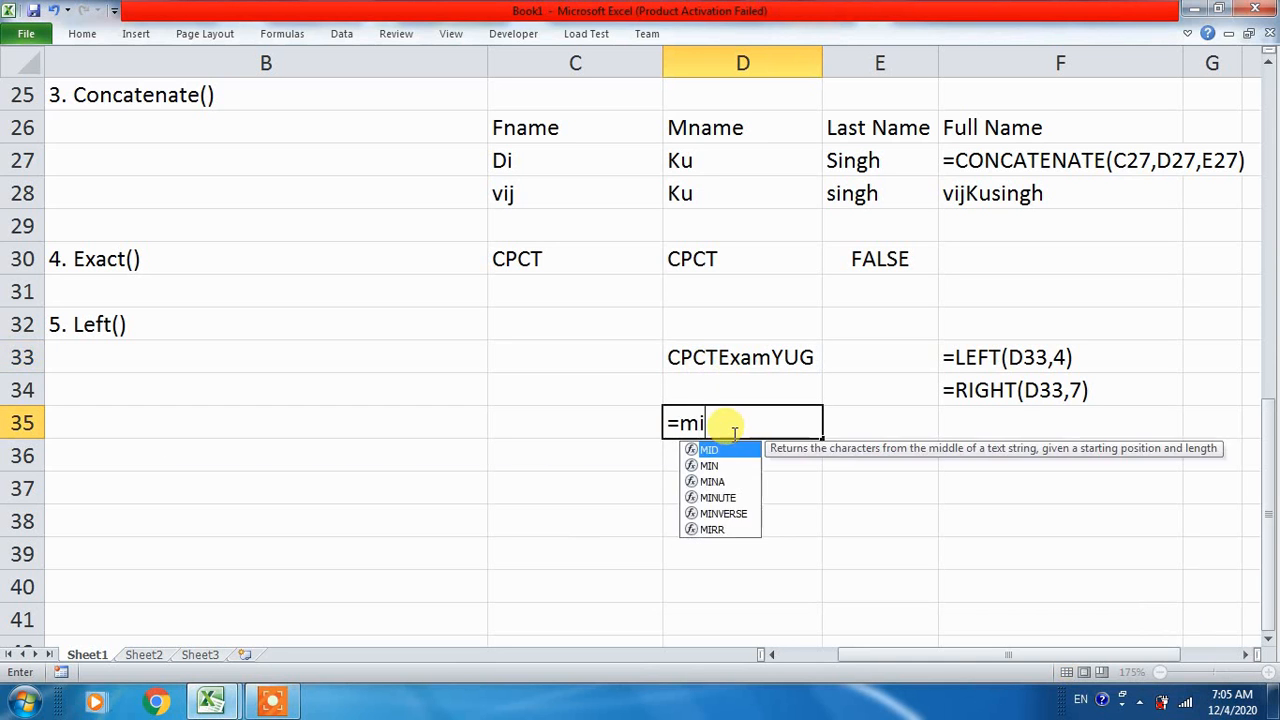
{"action": "key", "text": "Tab"}
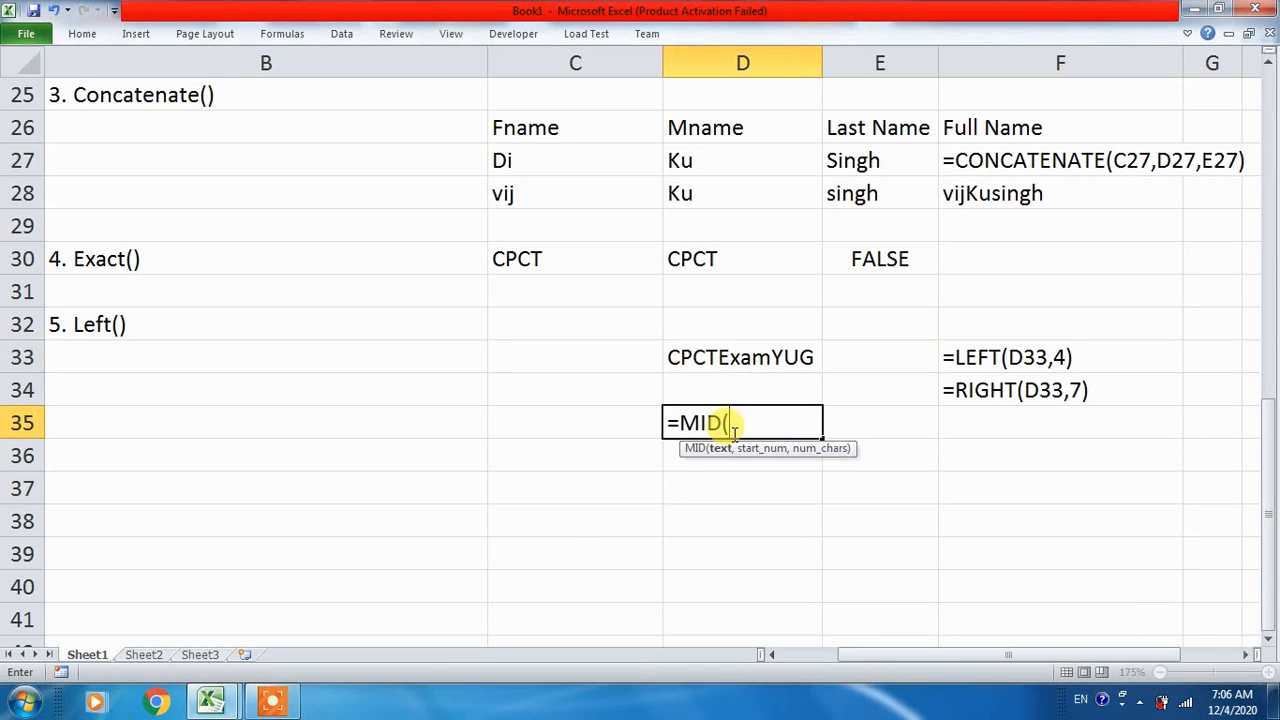
{"action": "left_click", "coordinate": [713, 358]}
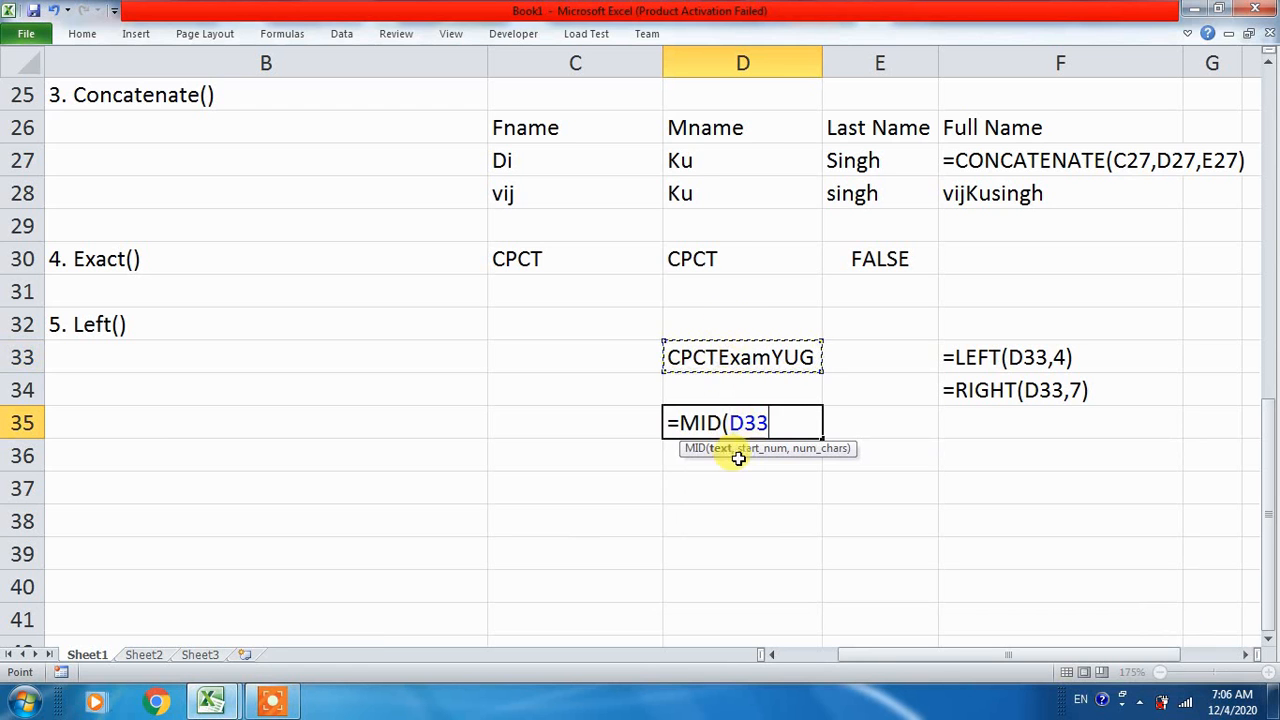
{"action": "type", "text": ","}
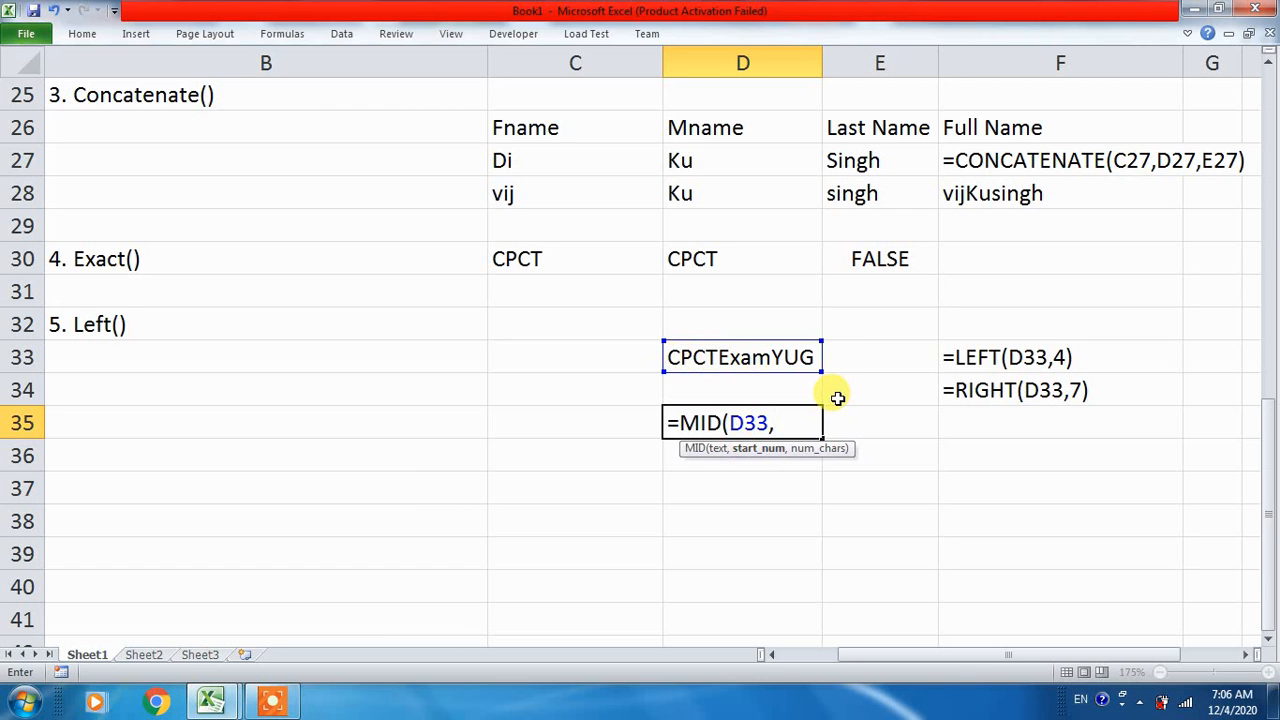
{"action": "type", "text": "5,"}
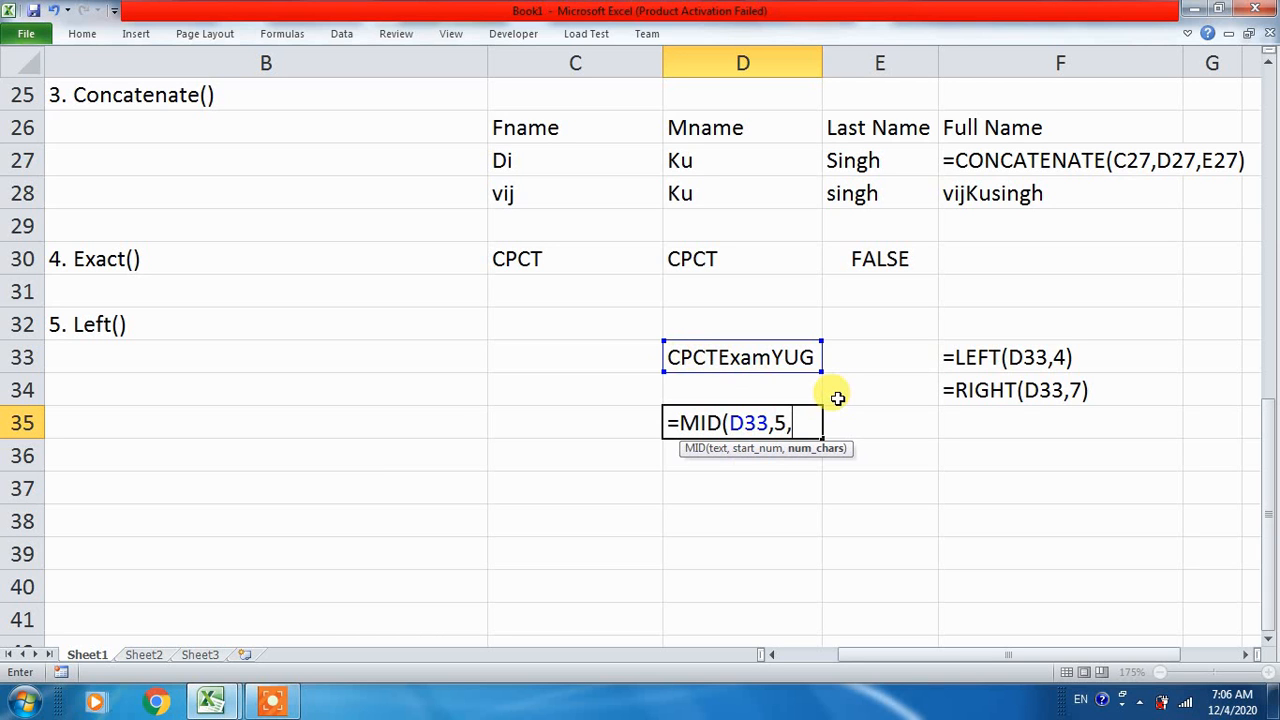
{"action": "type", "text": "4)"}
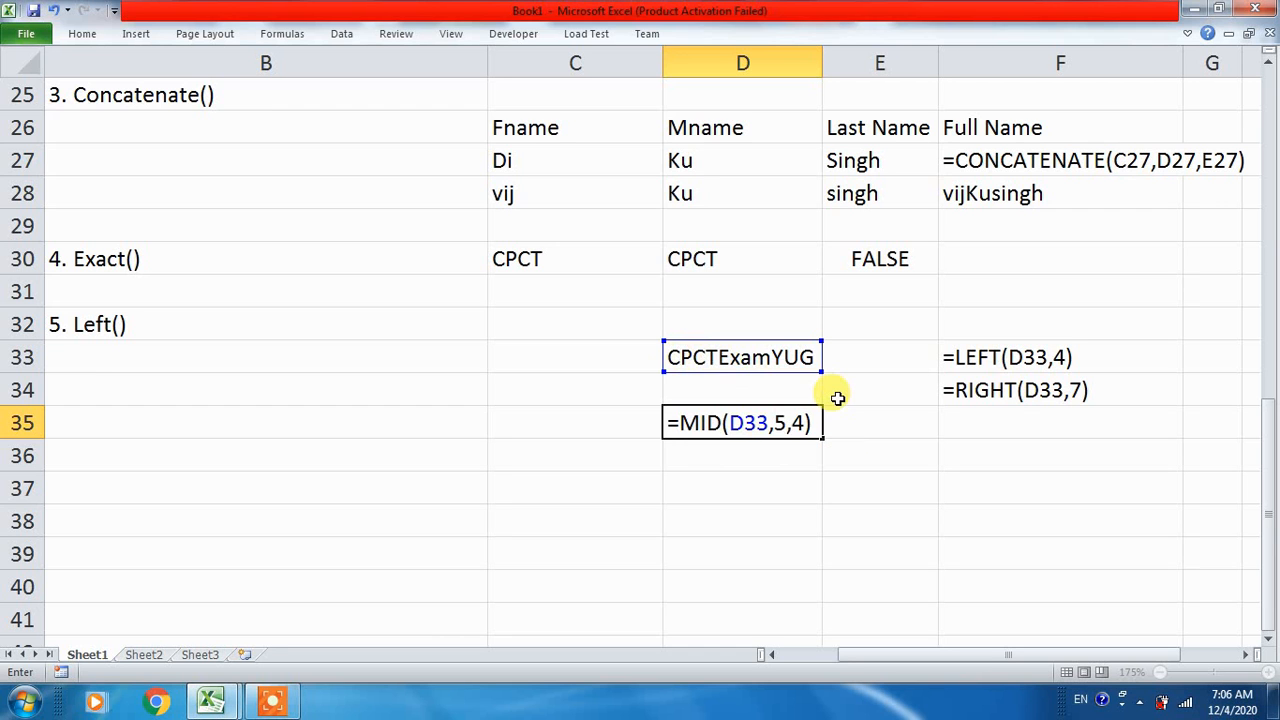
{"action": "key", "text": "Return"}
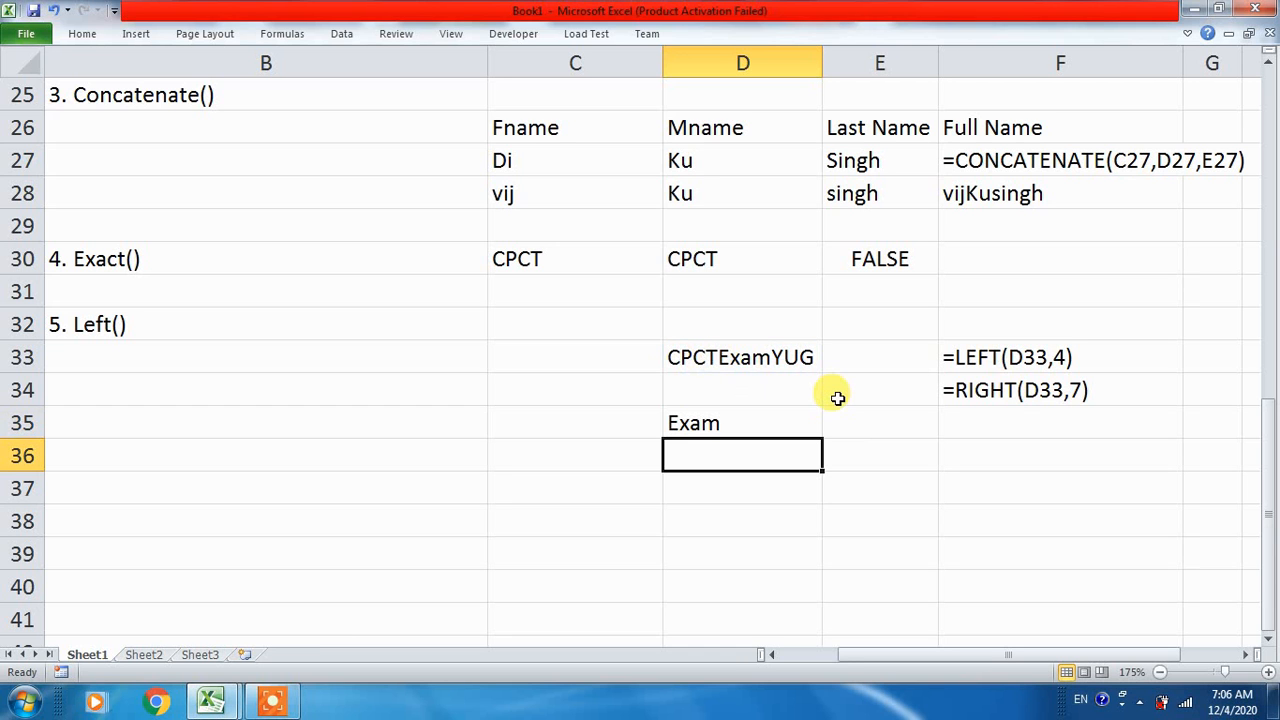
- Review the arguments of the MID formula in D35 without changing it
{"action": "key", "text": "Up"}
{"action": "key", "text": "F2"}
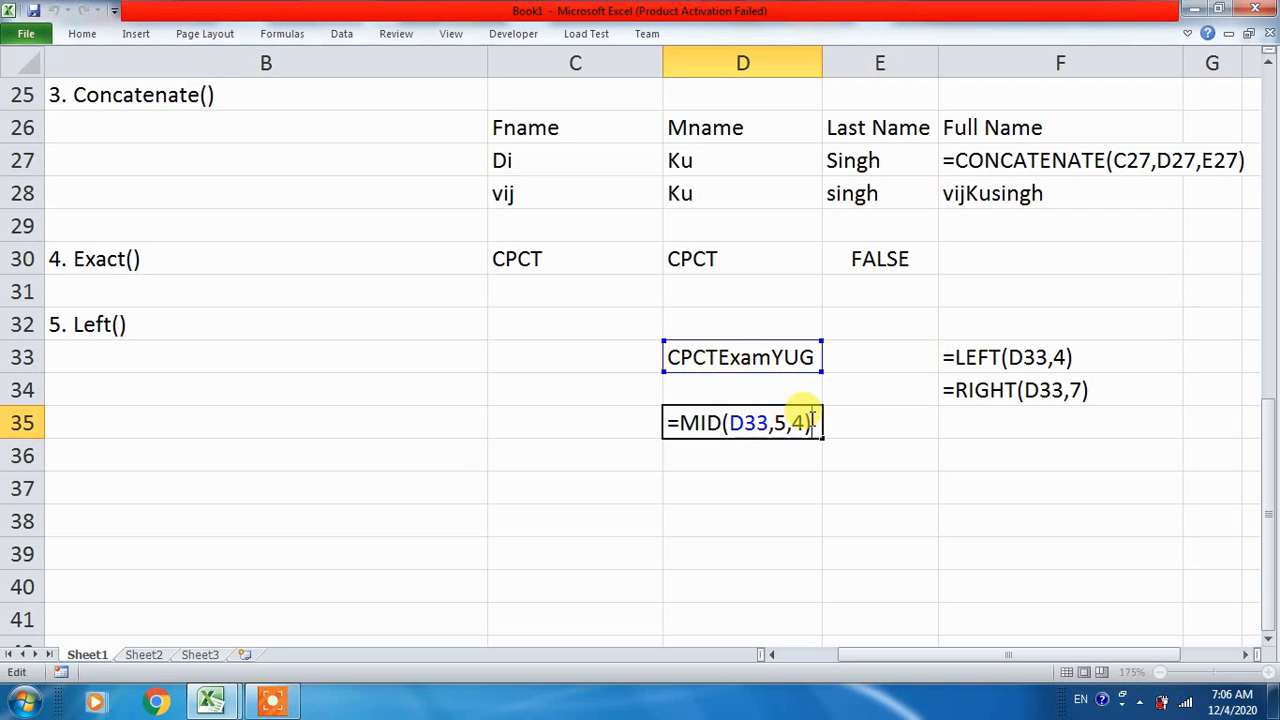
{"action": "key", "text": "Return"}
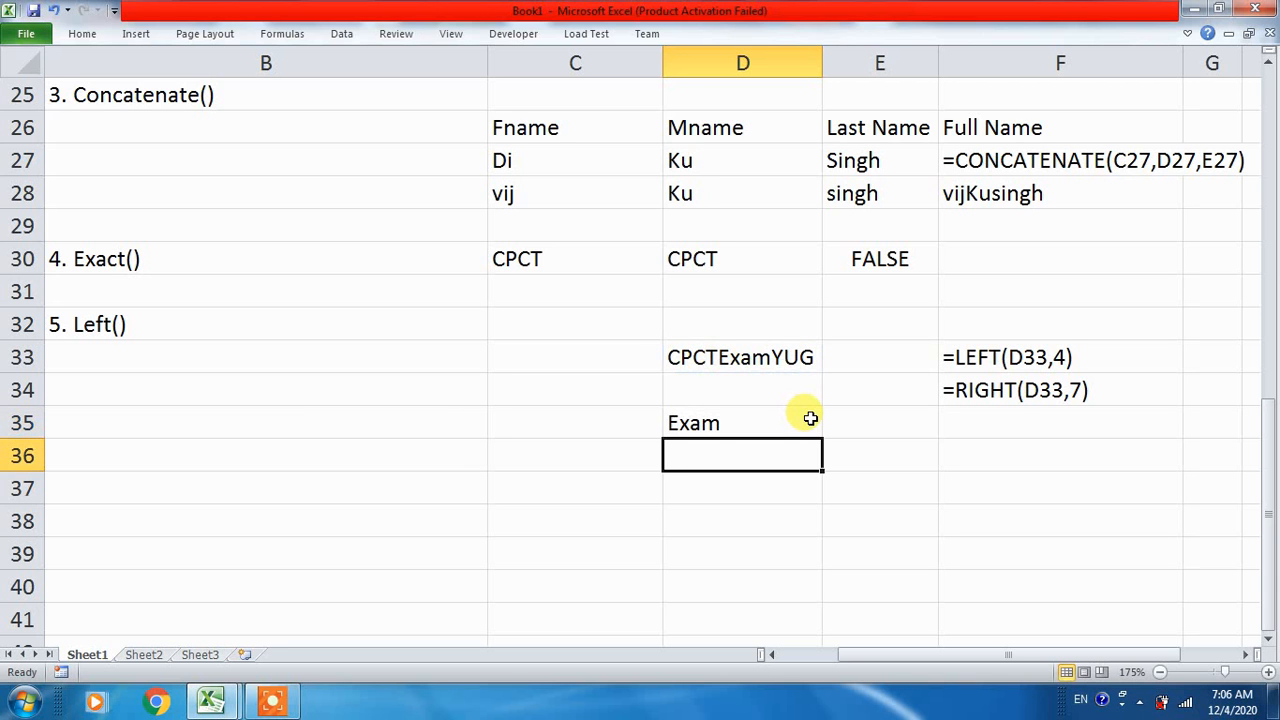
{"action": "left_click", "coordinate": [810, 418]}
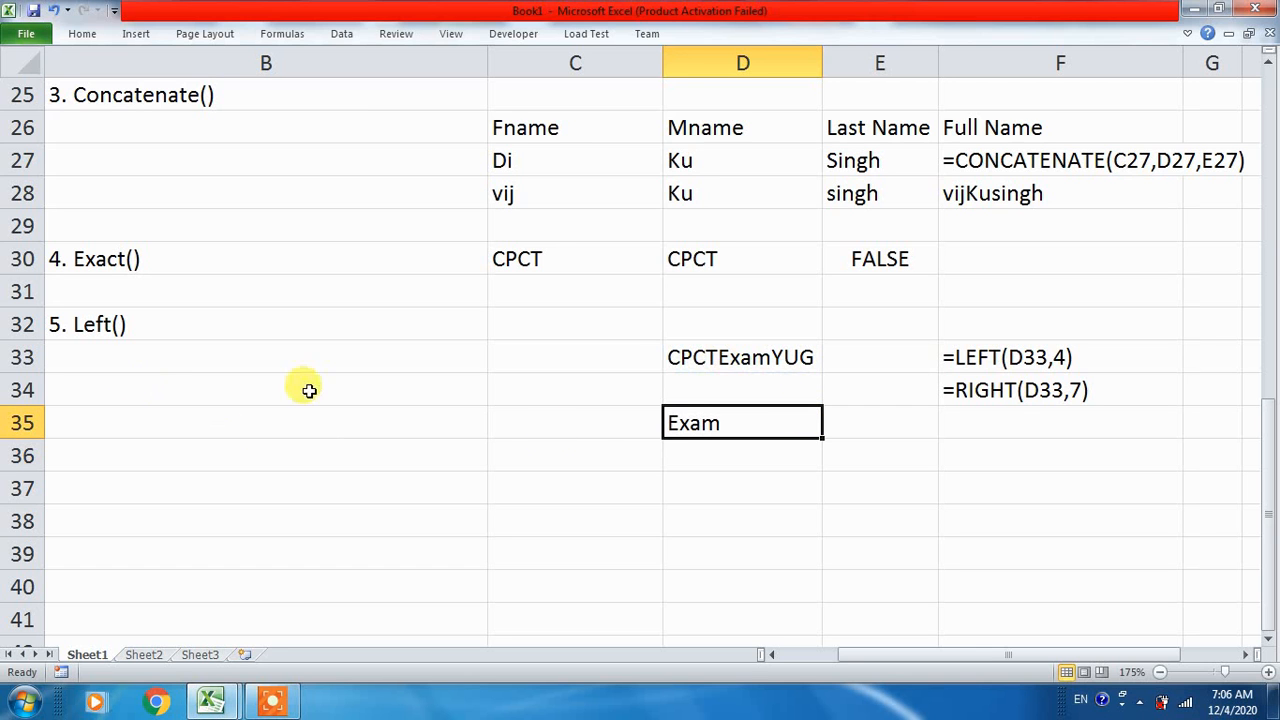
{"action": "double_click", "coordinate": [677, 422]}
{"action": "left_click", "coordinate": [668, 422]}
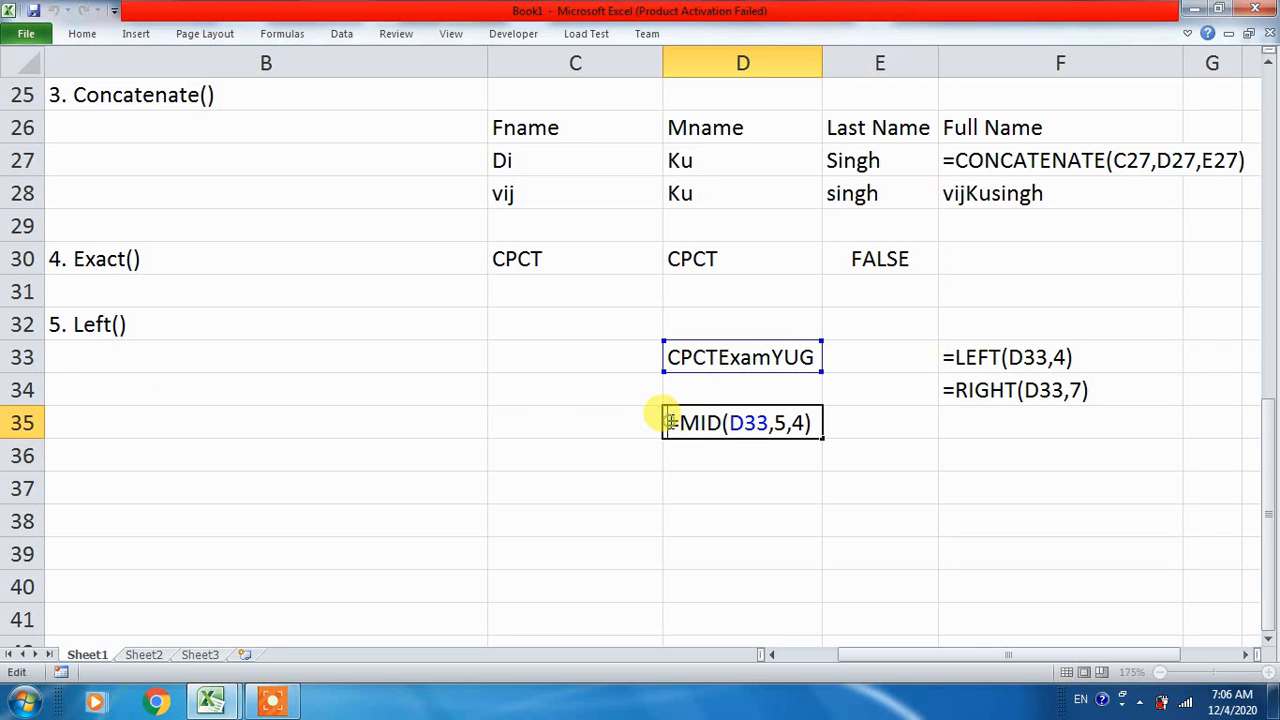
{"action": "type", "text": "="}
{"action": "left_click", "coordinate": [686, 443]}
{"action": "key", "text": "Escape"}
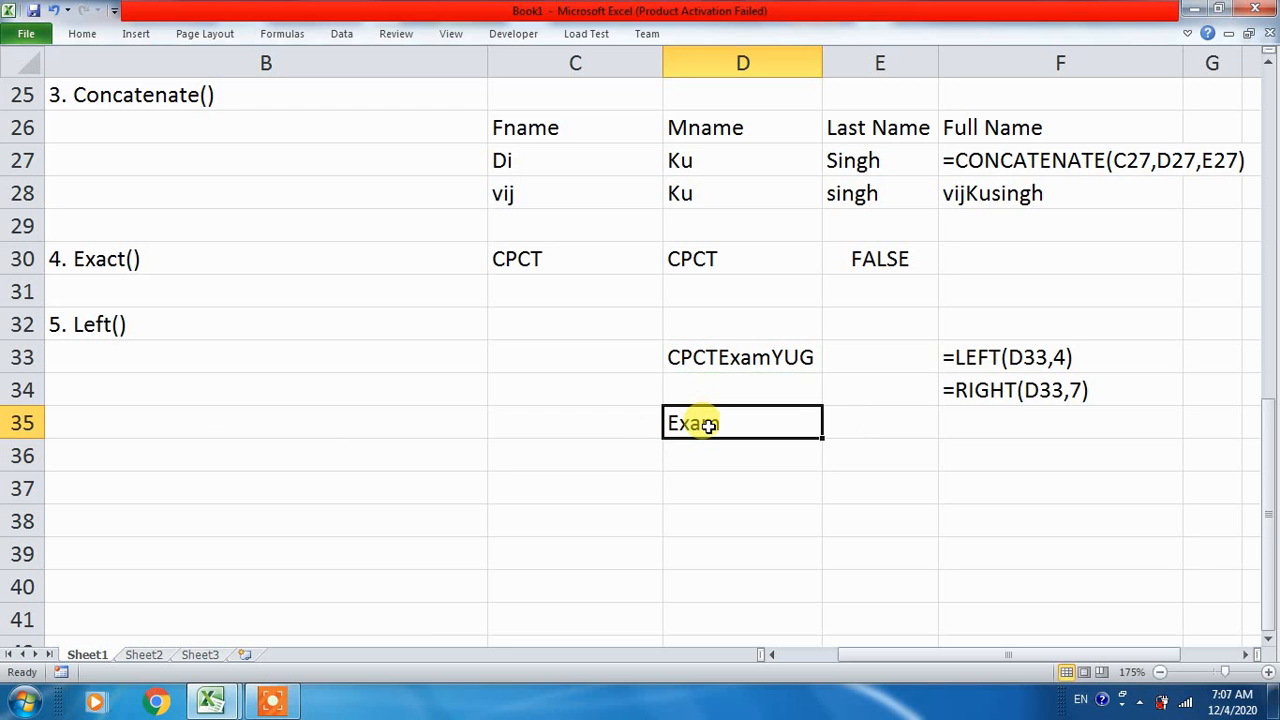
- Move the MID formula from D35 to B33 and show it as plain text with a leading apostrophe
{"action": "key", "text": "ctrl+x"}
{"action": "left_click", "coordinate": [97, 354]}
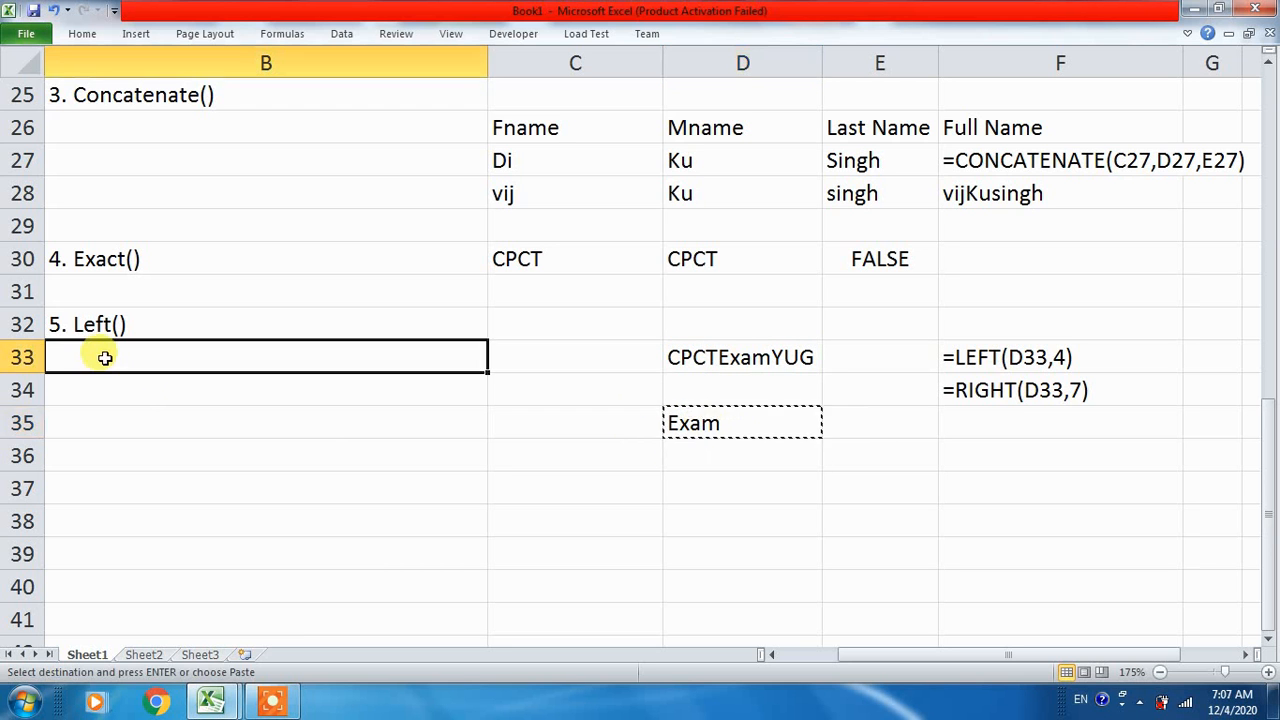
{"action": "key", "text": "ctrl+v"}
{"action": "double_click", "coordinate": [58, 360]}
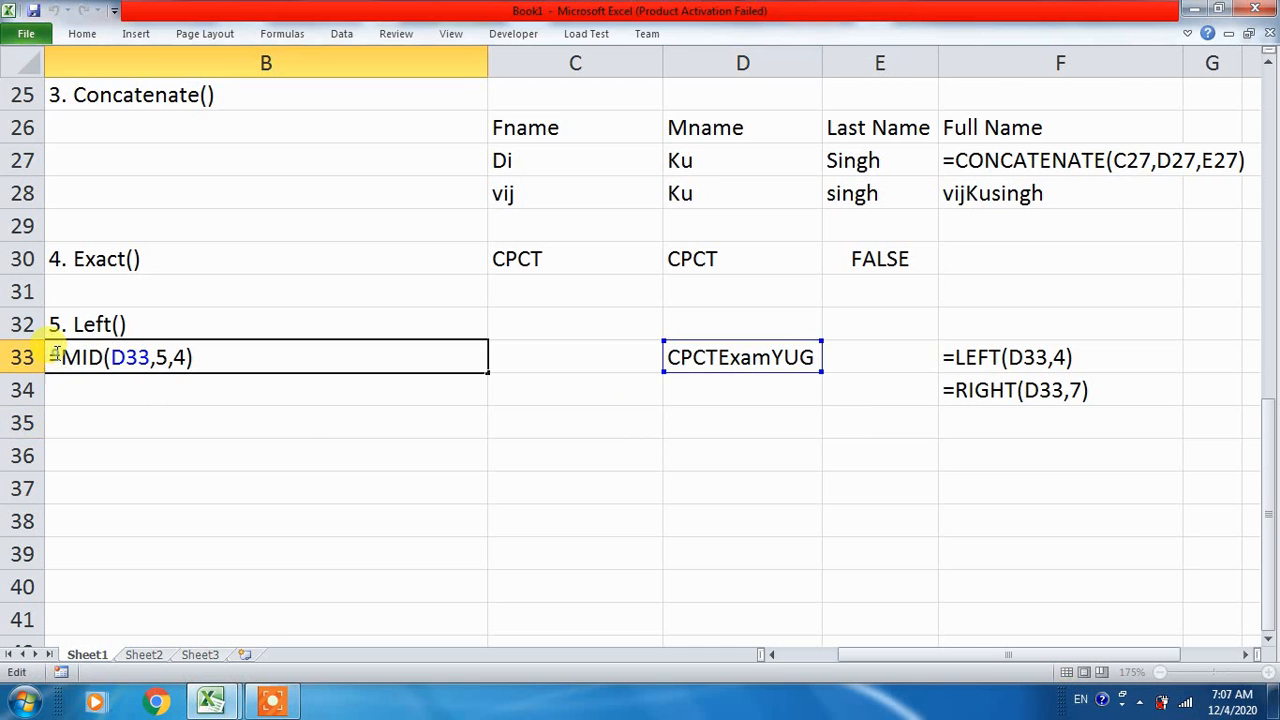
{"action": "key", "text": "Return"}
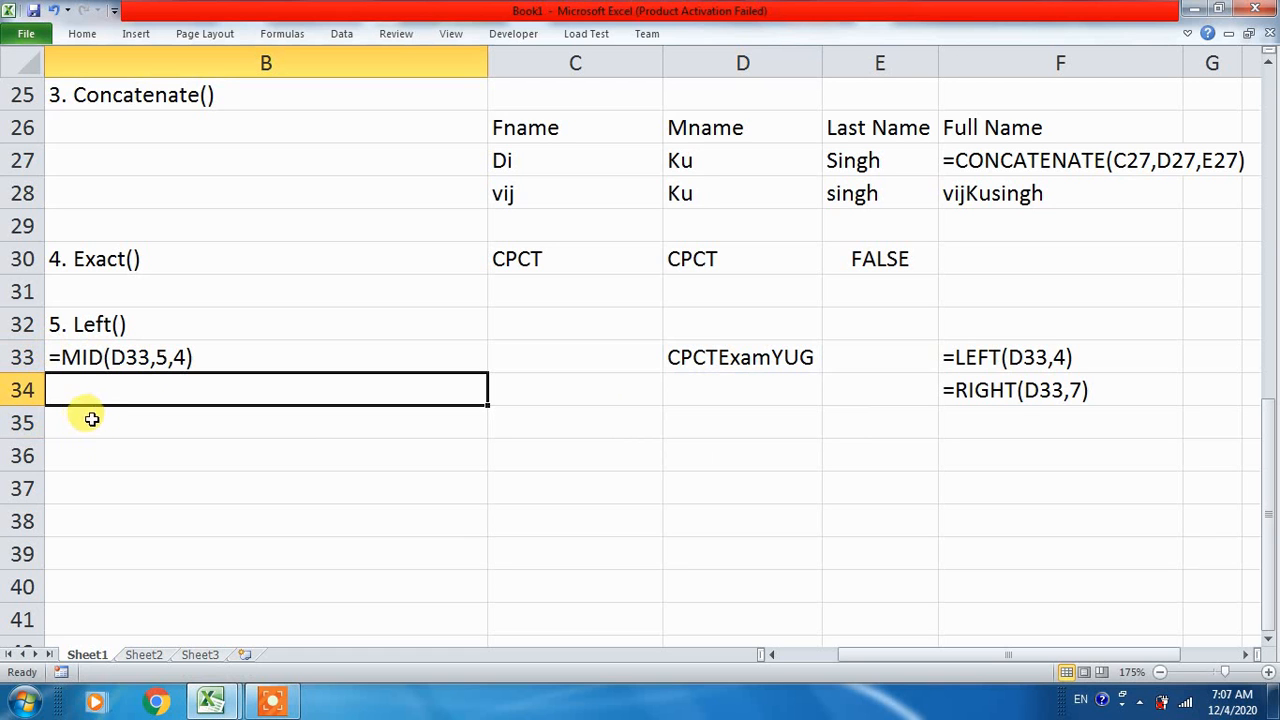
- Enter the label len() in B34, below the MID formula text
{"action": "type", "text": "="}
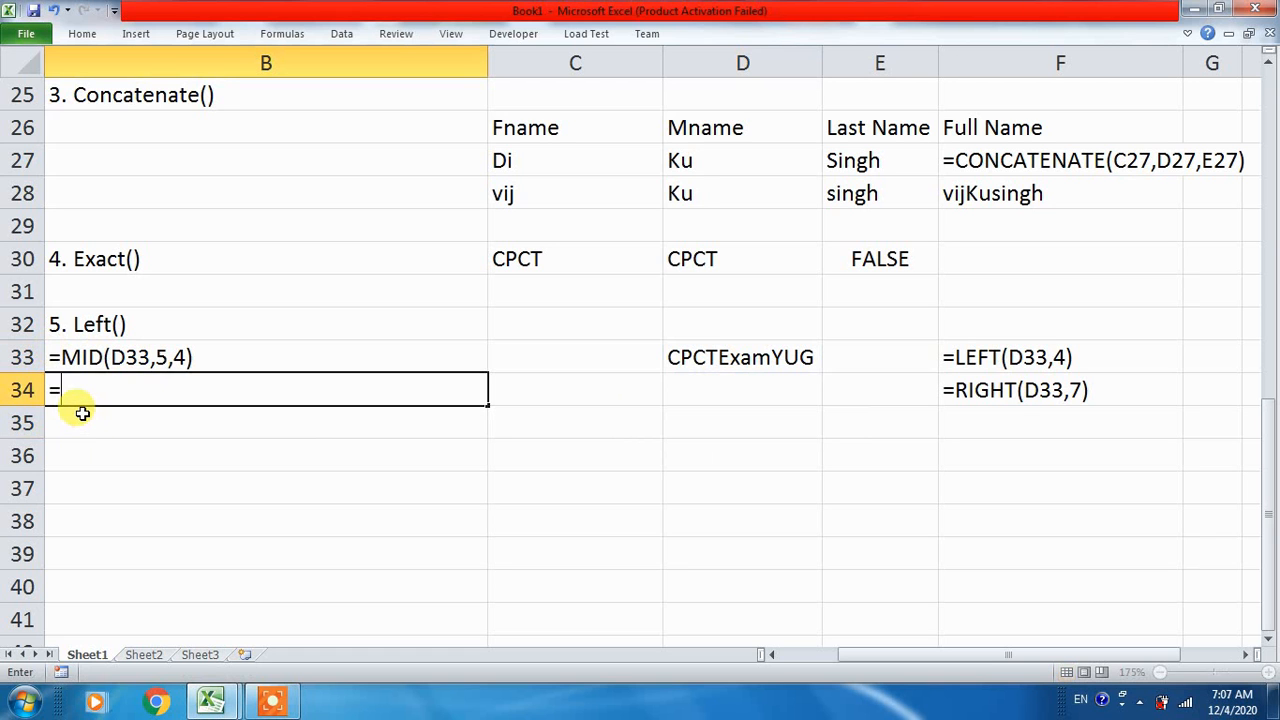
{"action": "key", "text": "BackSpace"}
{"action": "type", "text": "len()"}
{"action": "key", "text": "Return"}
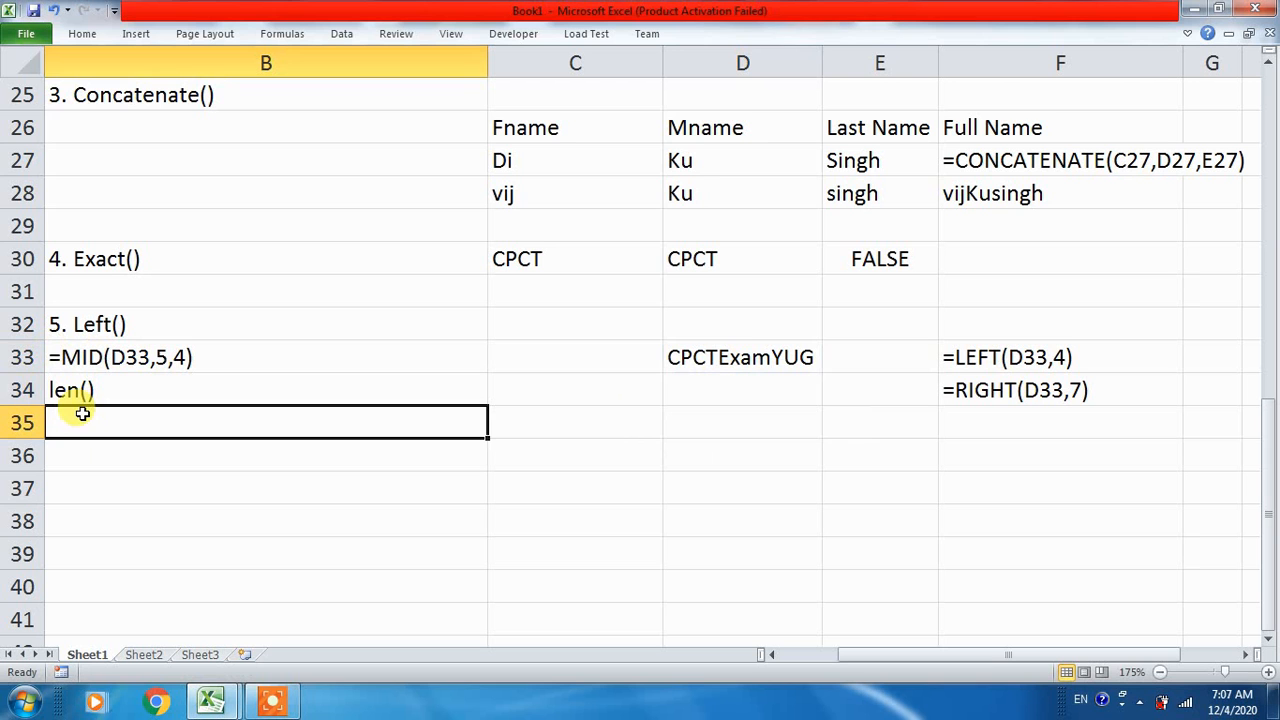
- Enter the formula =LEN(D33) in D36 to count the characters of the sample text
{"action": "left_click", "coordinate": [748, 357]}
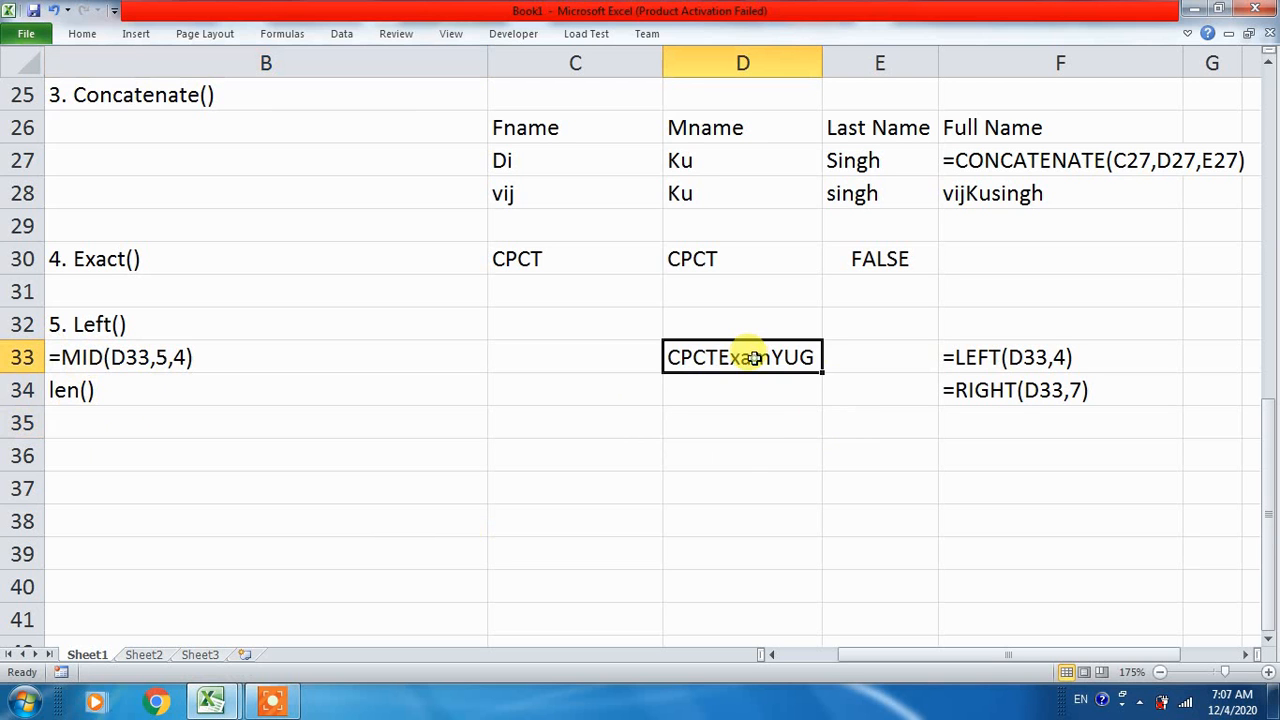
{"action": "left_click", "coordinate": [744, 455]}
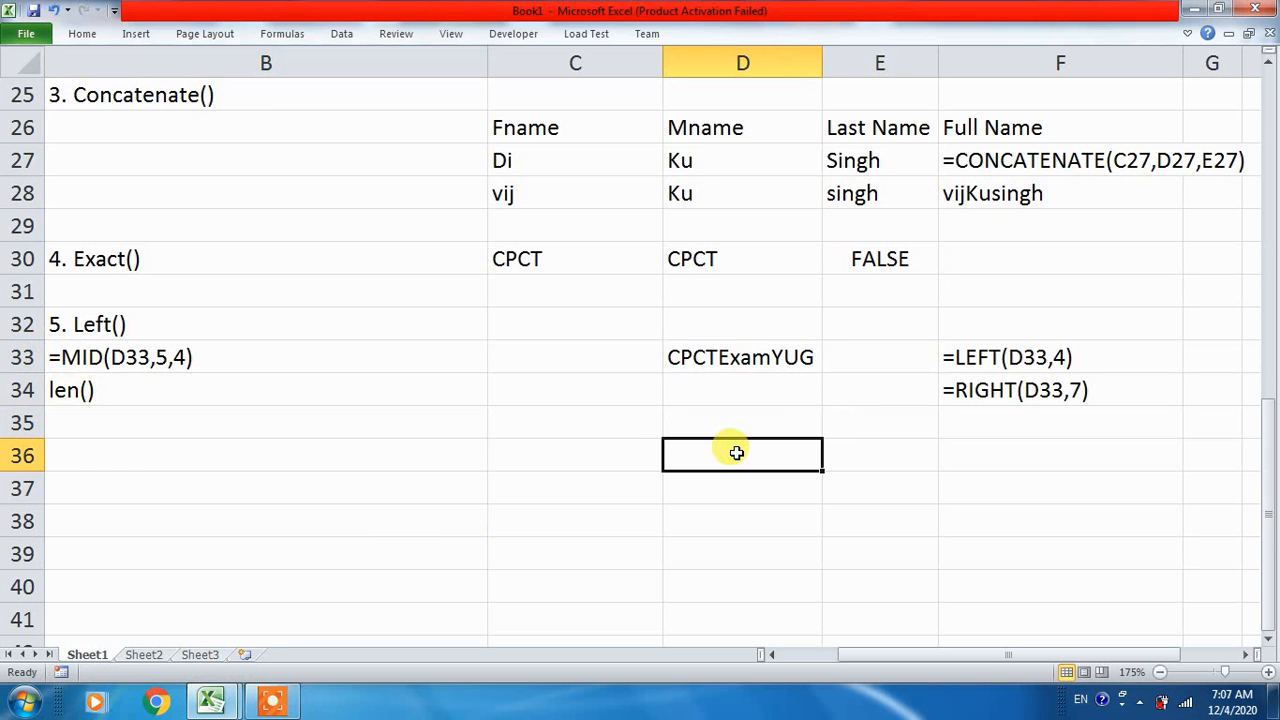
{"action": "type", "text": "=len"}
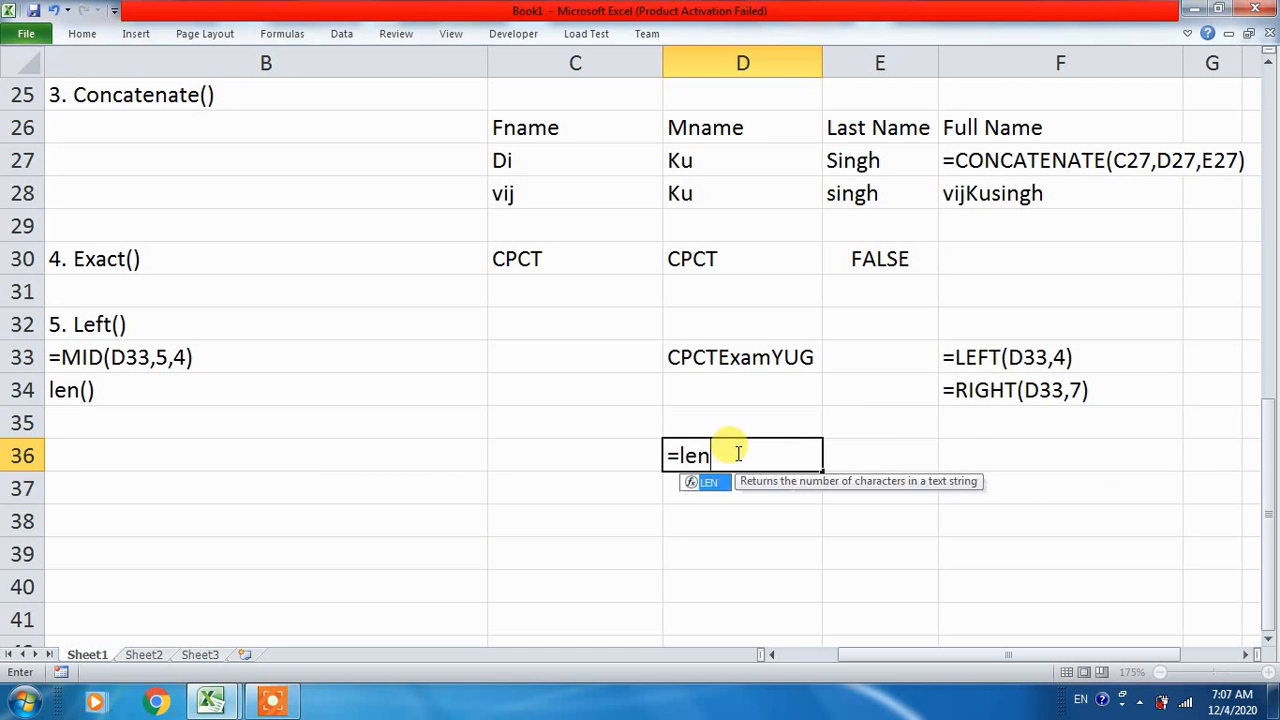
{"action": "key", "text": "Tab"}
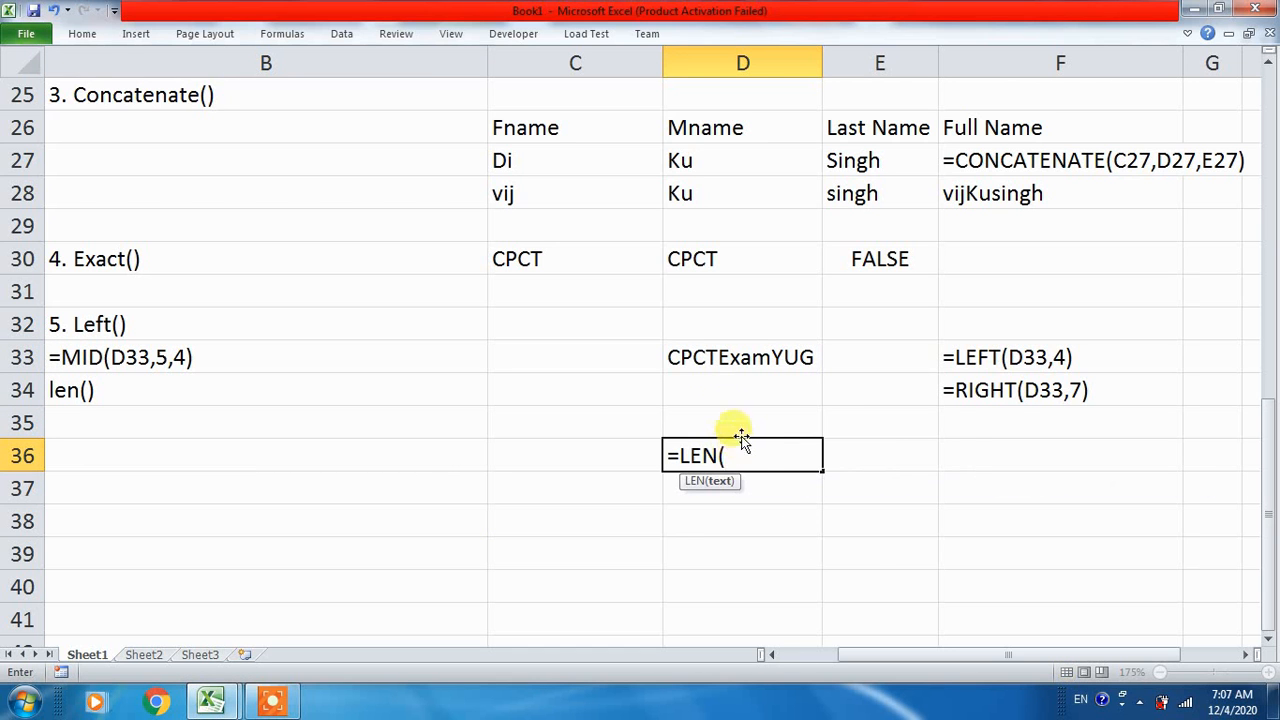
{"action": "left_click", "coordinate": [703, 345]}
{"action": "type", "text": ")"}
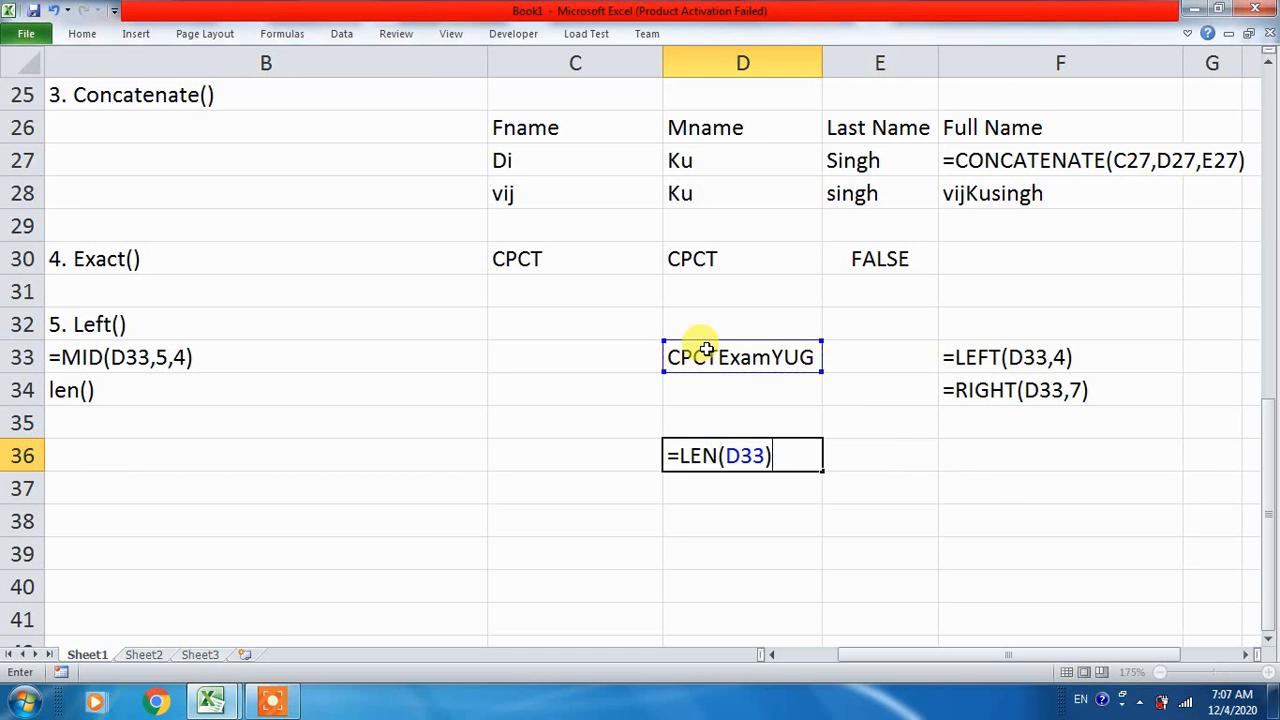
{"action": "key", "text": "Return"}
{"action": "left_click", "coordinate": [751, 452]}
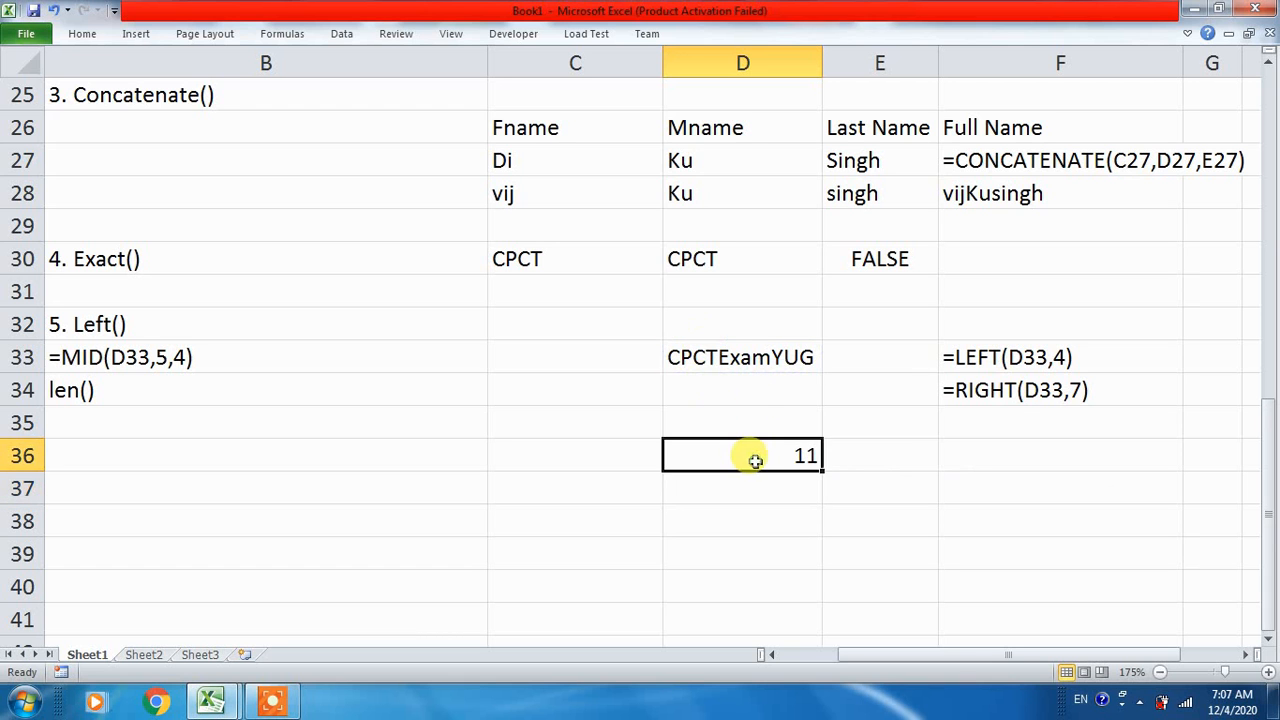
- Replace the sample text in D33 with abcd to test the LEN formula in D36
{"action": "left_click", "coordinate": [738, 360]}
{"action": "type", "text": "abcd"}
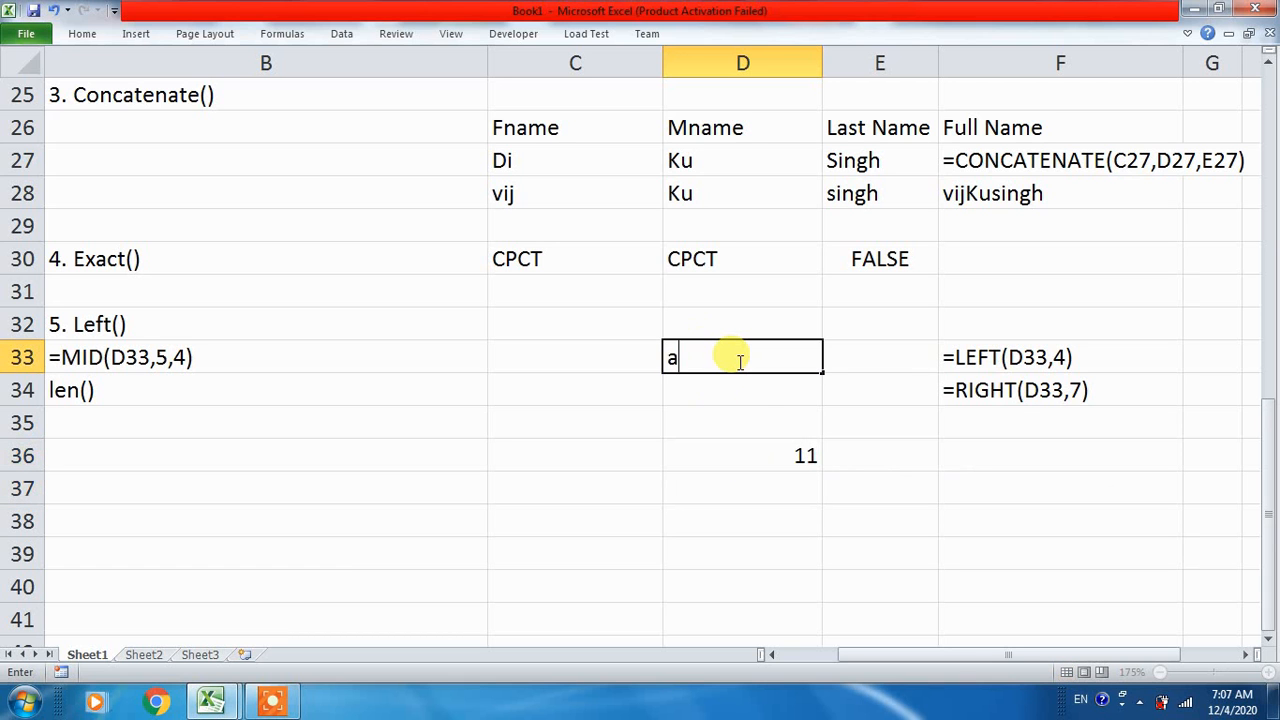
{"action": "key", "text": "Return"}
{"action": "left_click", "coordinate": [755, 448]}
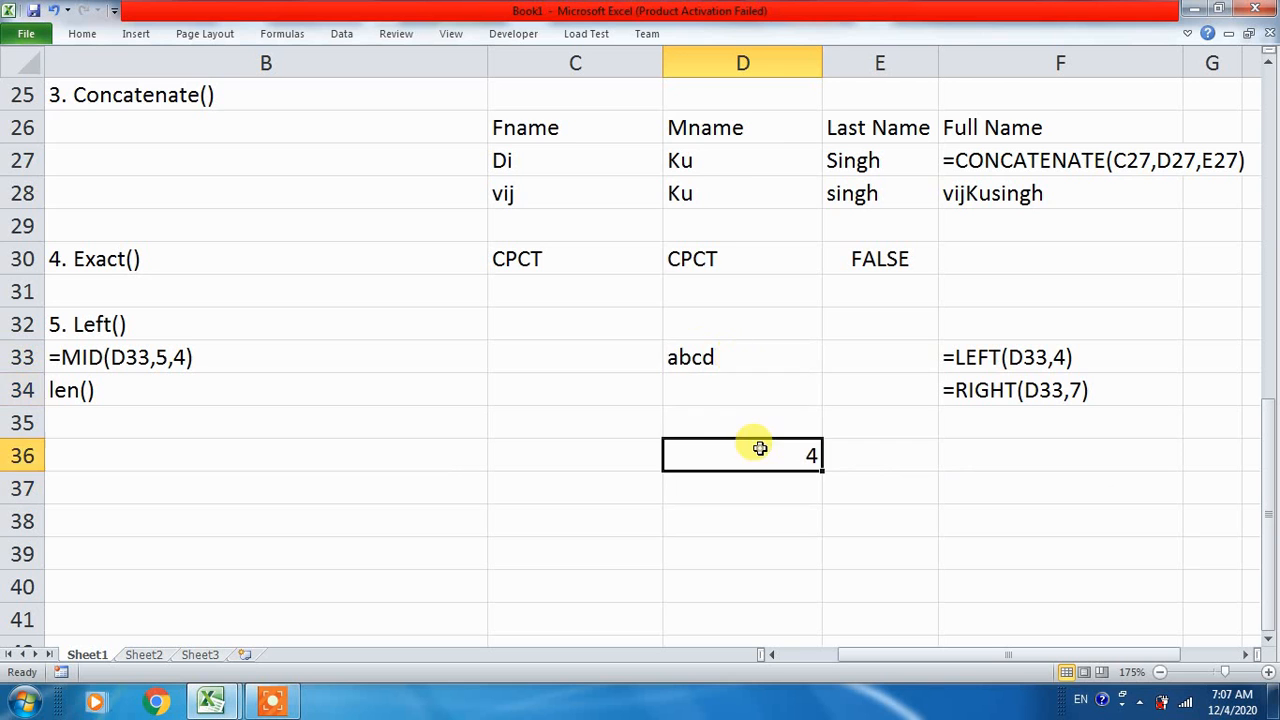
- Re-enter abcd in D33 with two leading spaces to test whether LEN counts spaces
{"action": "left_click", "coordinate": [708, 358]}
{"action": "key", "text": "BackSpace"}
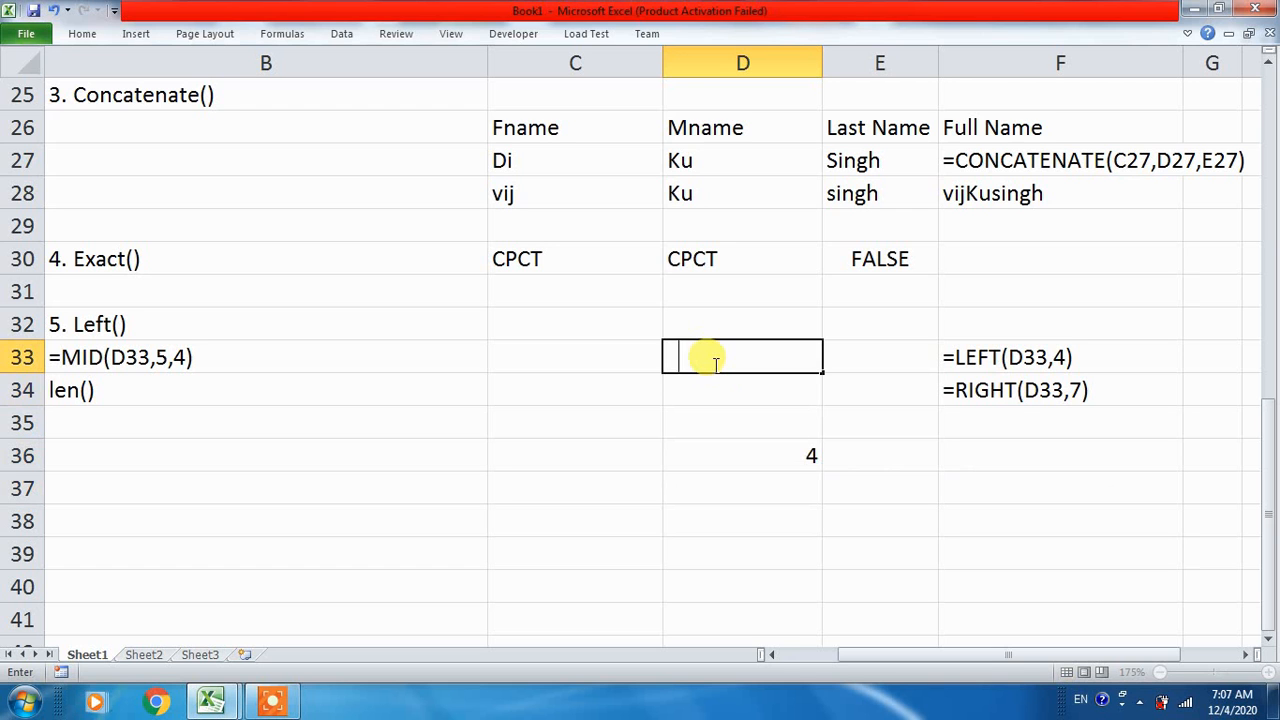
{"action": "type", "text": "abcd"}
{"action": "key", "text": "Return"}
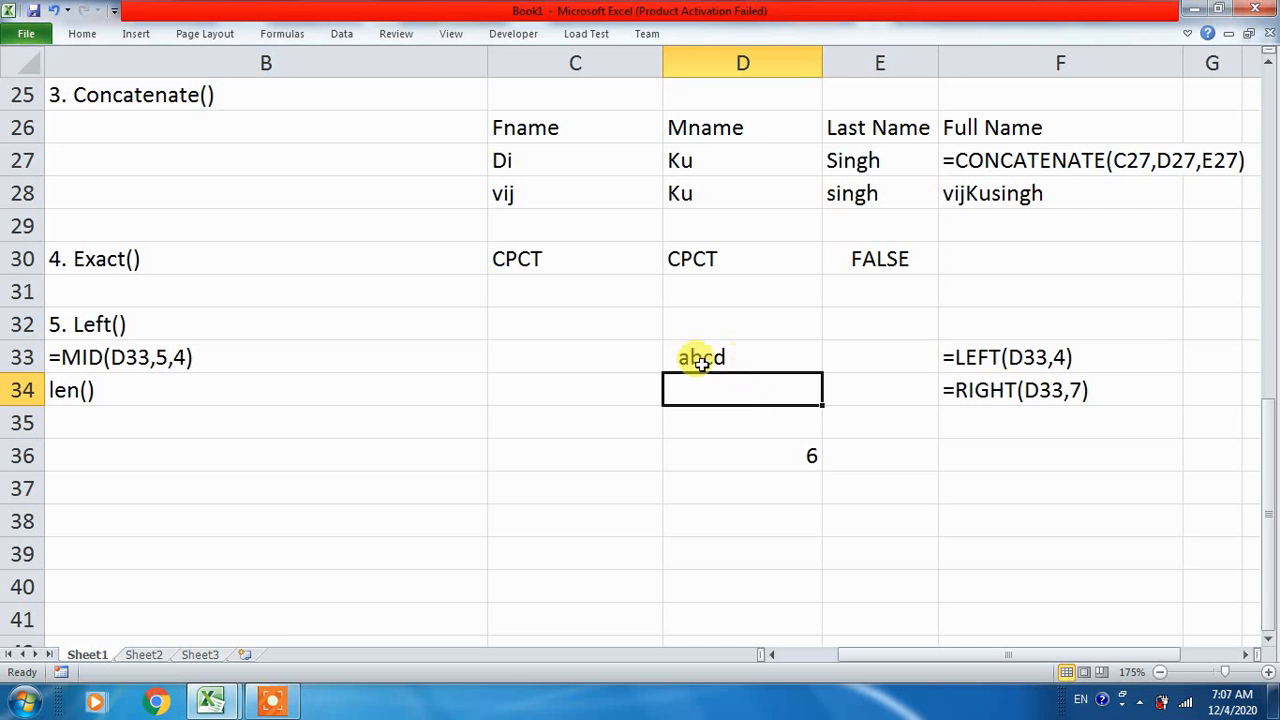
- Clear the text in D33 and fill the cell with ten spaces only
{"action": "left_click", "coordinate": [703, 356]}
{"action": "key", "text": "Delete"}
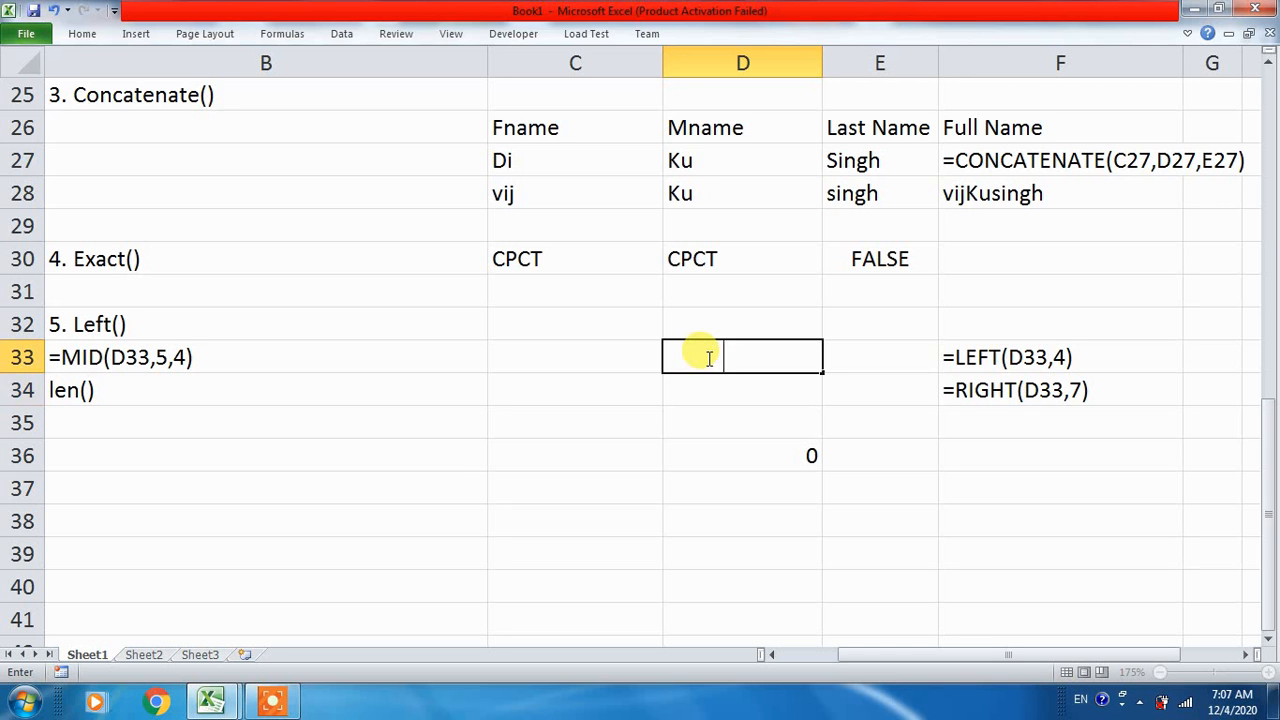
{"action": "key", "text": "Return"}
{"action": "left_click", "coordinate": [707, 357]}
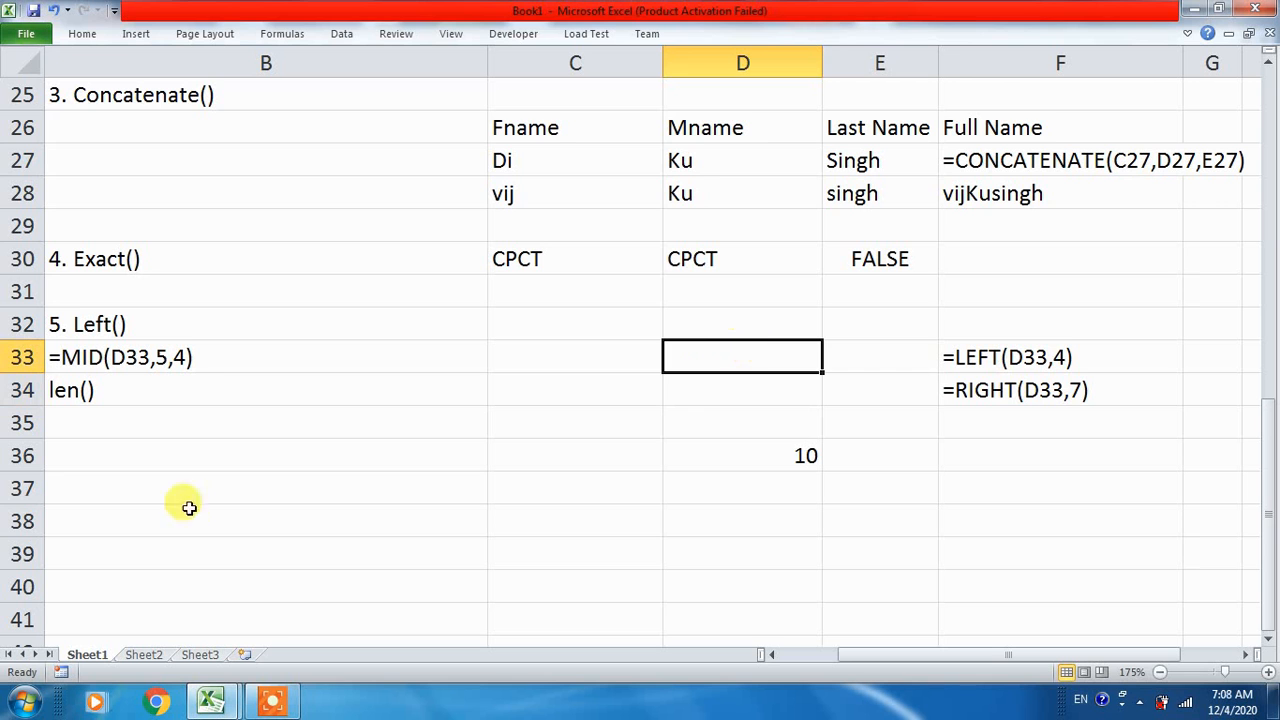
- Enter the label proper() in B36, two rows below the len() label
{"action": "left_click", "coordinate": [140, 464]}
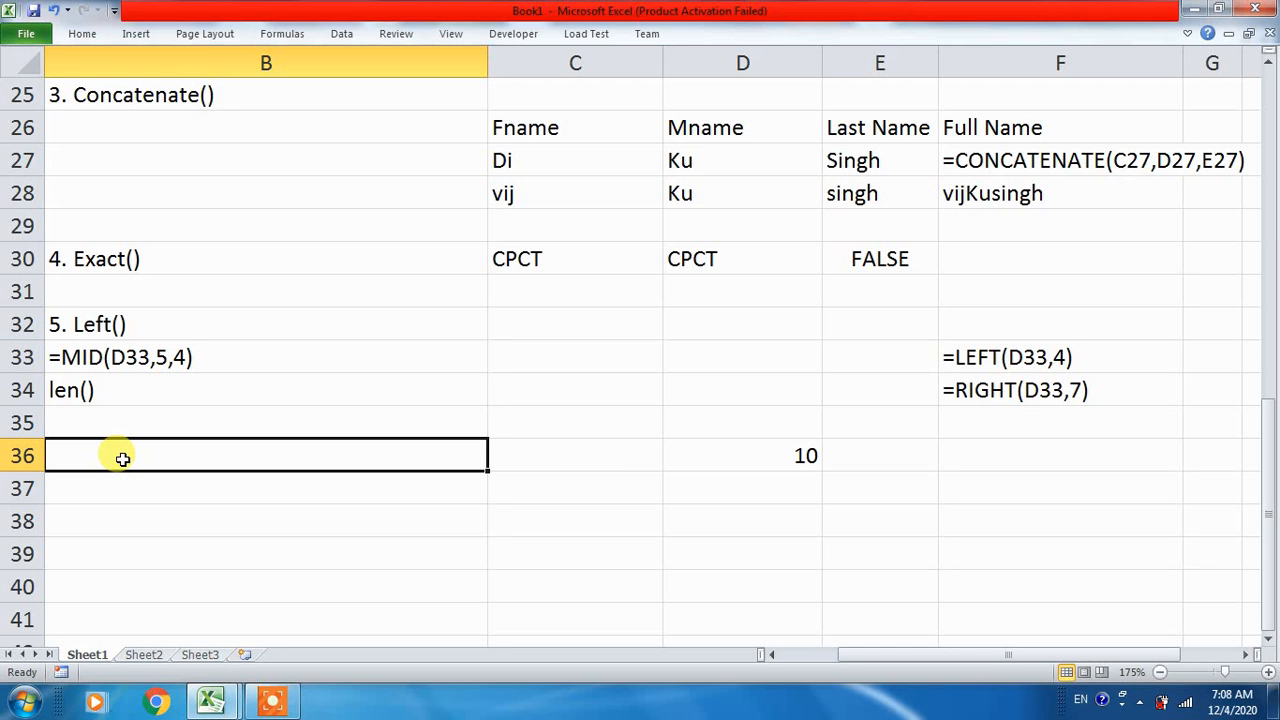
{"action": "type", "text": "="}
{"action": "key", "text": "BackSpace"}
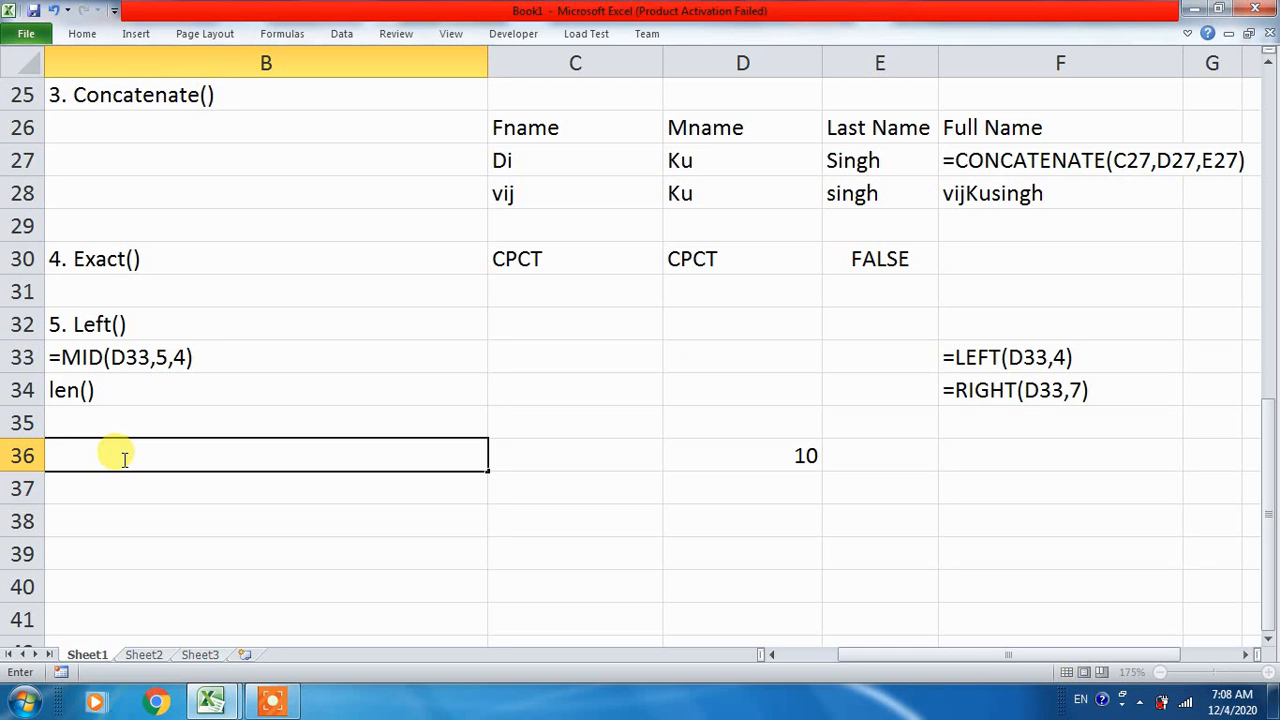
{"action": "type", "text": "proper()"}
{"action": "key", "text": "Return"}
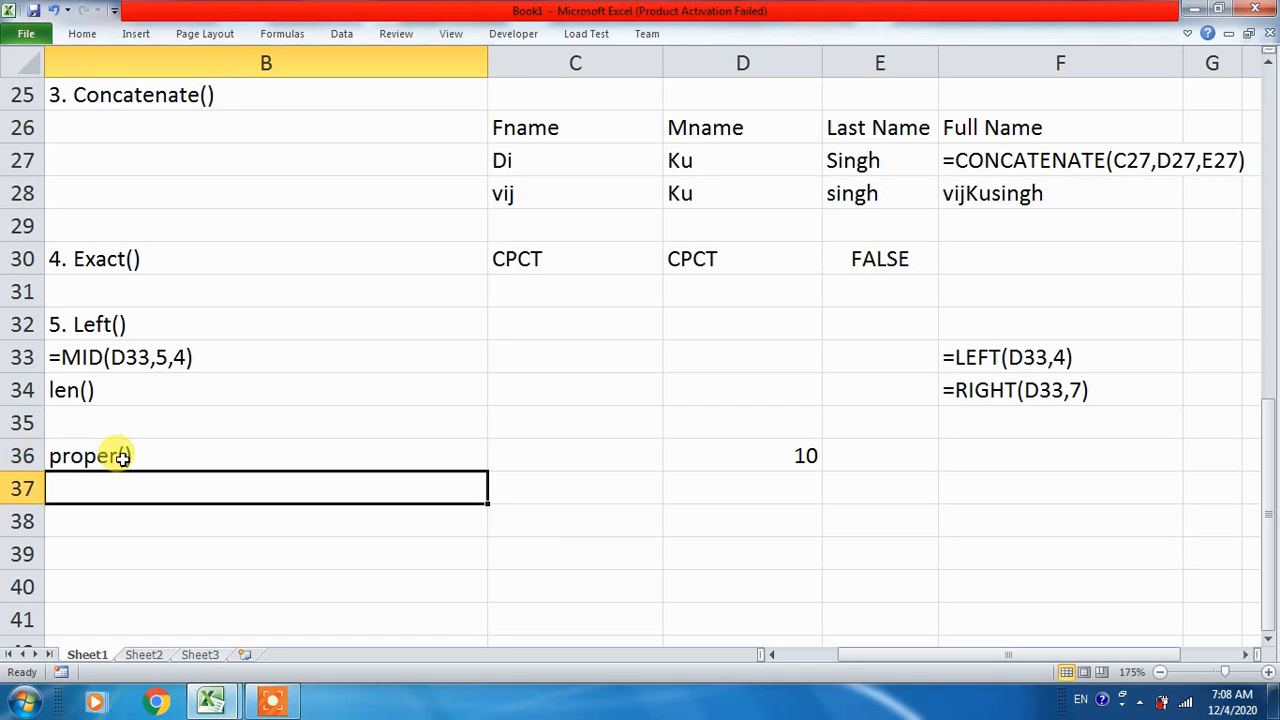
- Enter the lowercase sample sentence "this is apple." in C38
{"action": "left_click", "coordinate": [541, 515]}
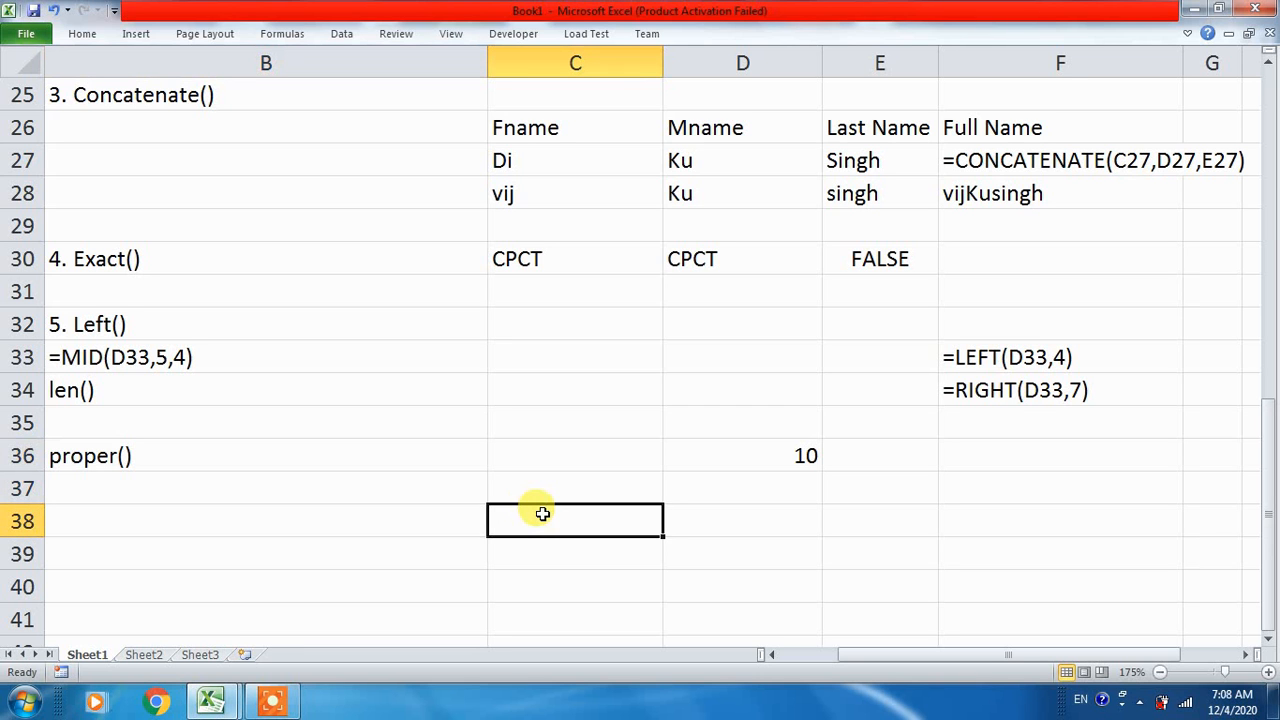
{"action": "type", "text": "th"}
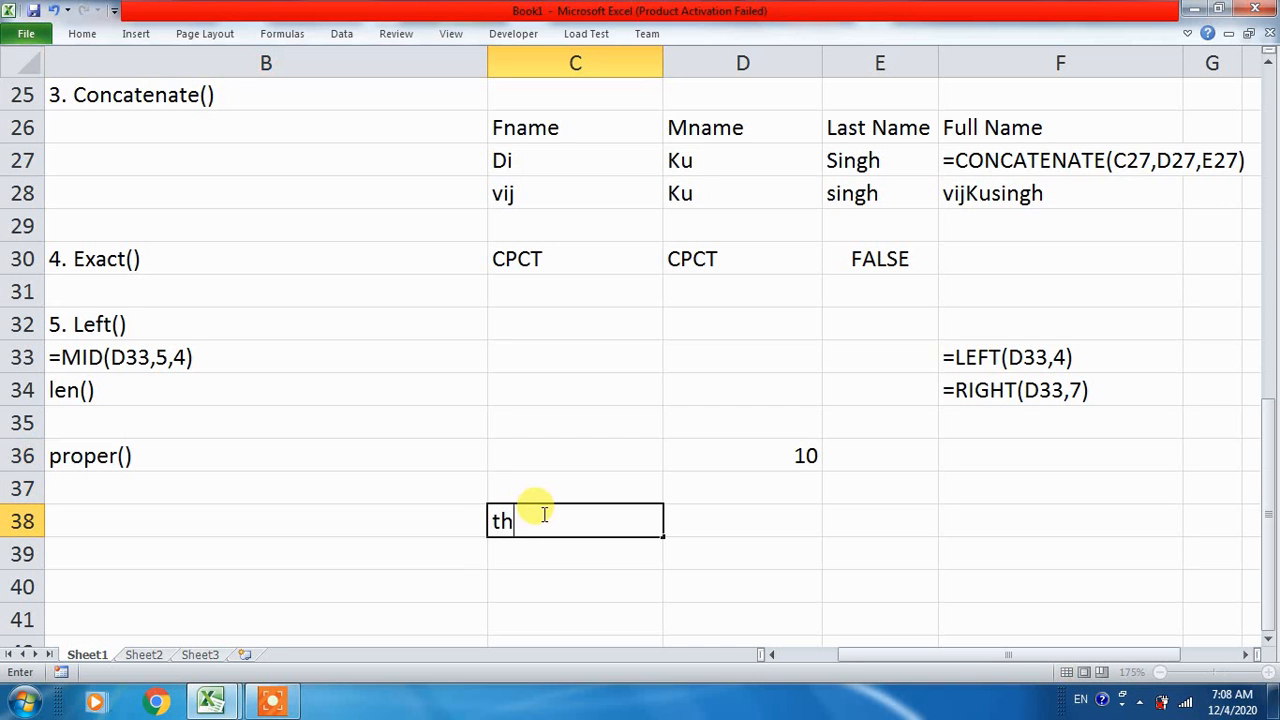
{"action": "type", "text": "is is apple."}
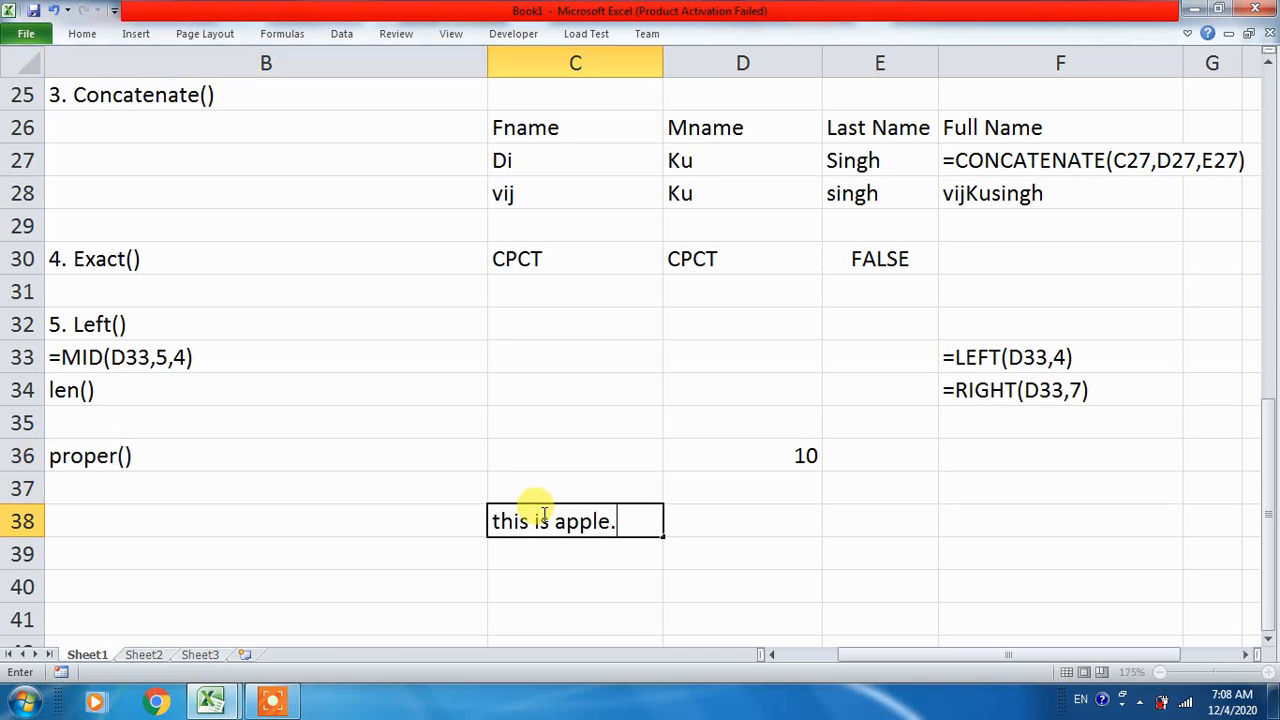
{"action": "key", "text": "Return"}
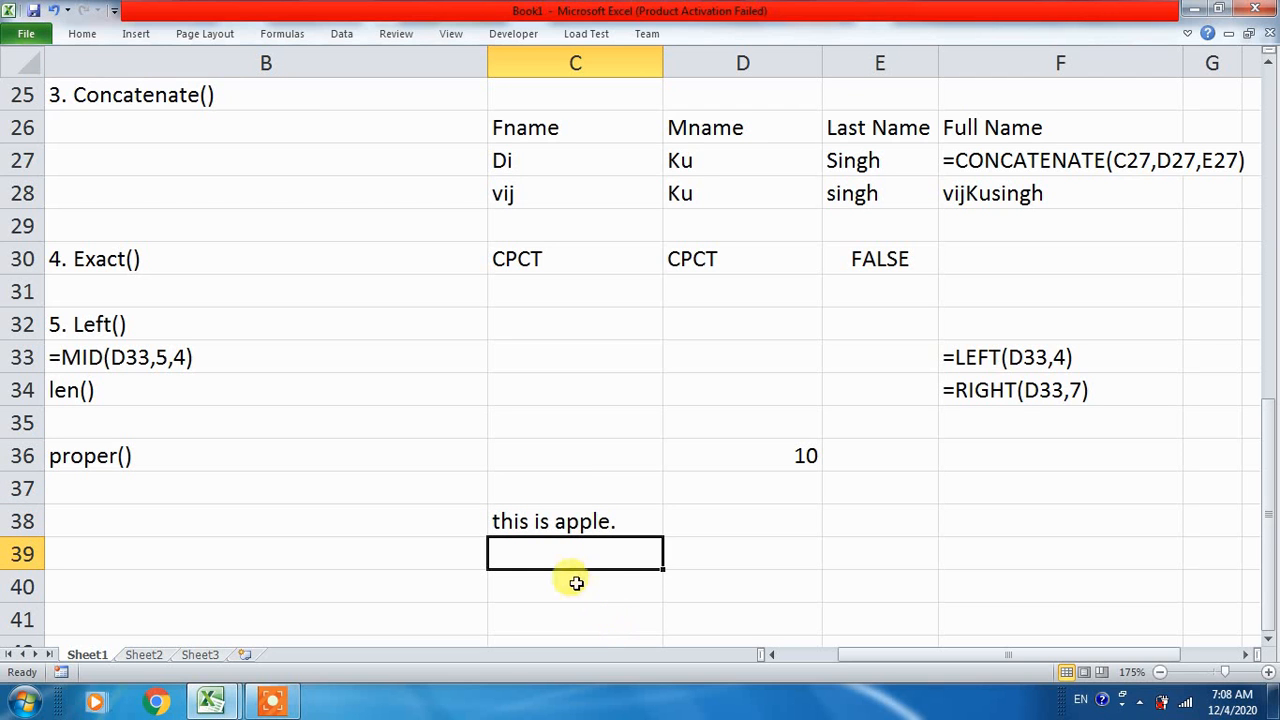
- Enter the formula =PROPER(C38) in C39 to capitalise each word of the sample sentence
{"action": "type", "text": "=pro"}
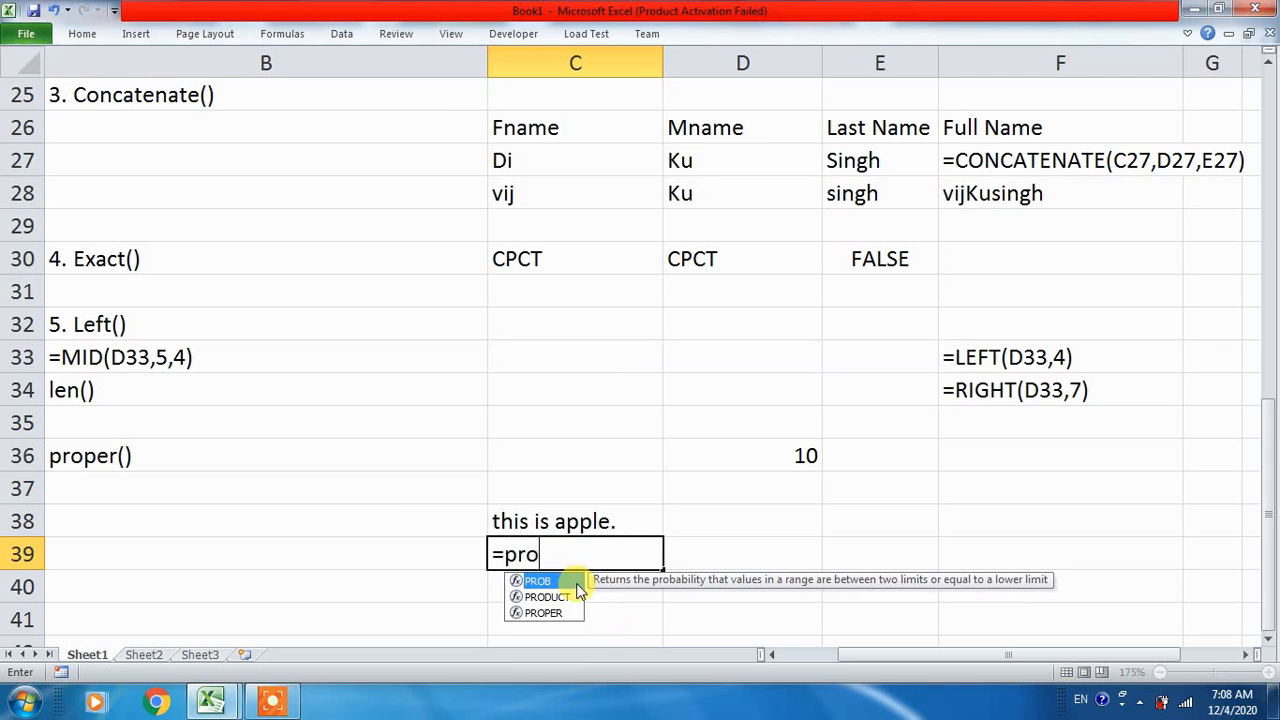
{"action": "key", "text": "Down"}
{"action": "key", "text": "Down"}
{"action": "key", "text": "Tab"}
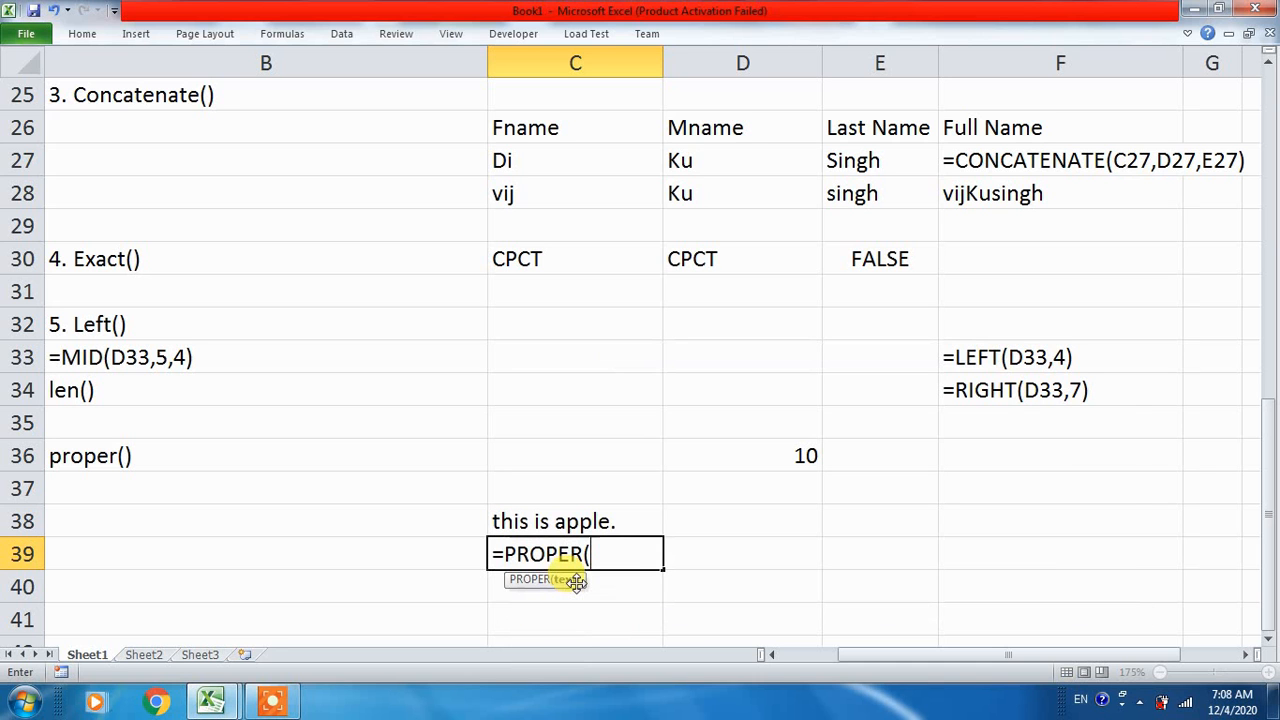
{"action": "left_click", "coordinate": [535, 518]}
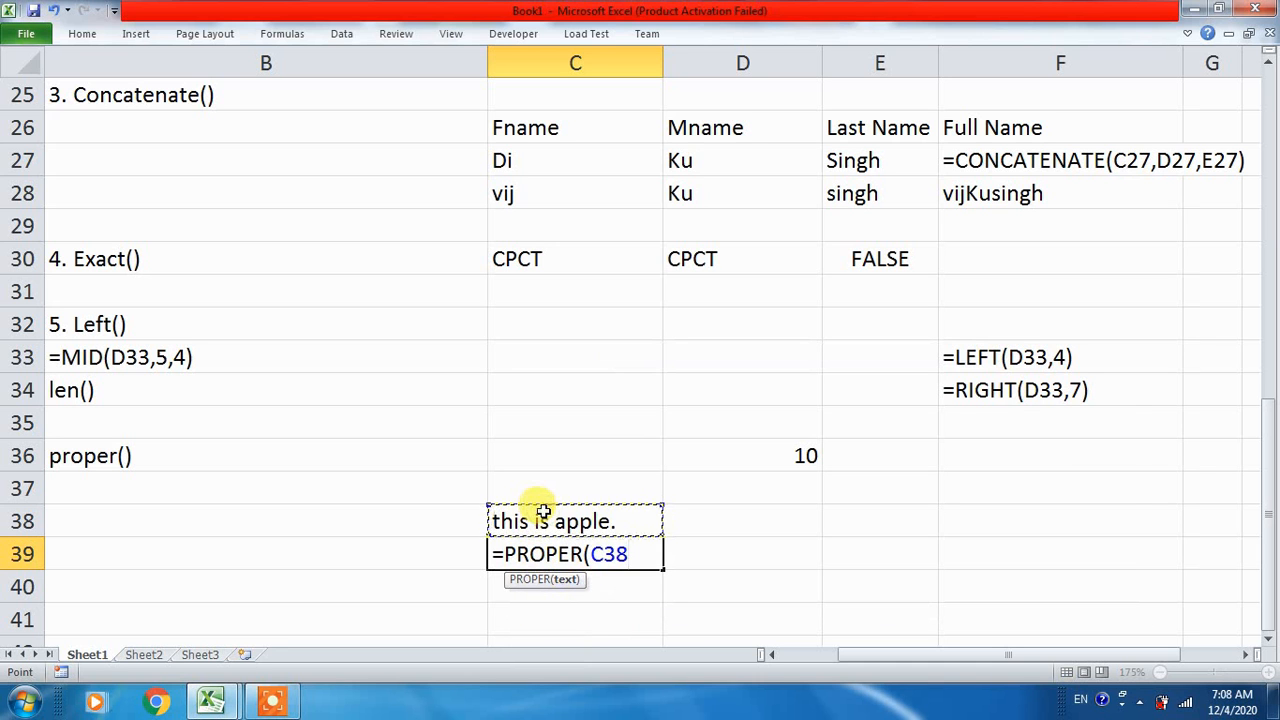
{"action": "type", "text": ")"}
{"action": "key", "text": "Return"}
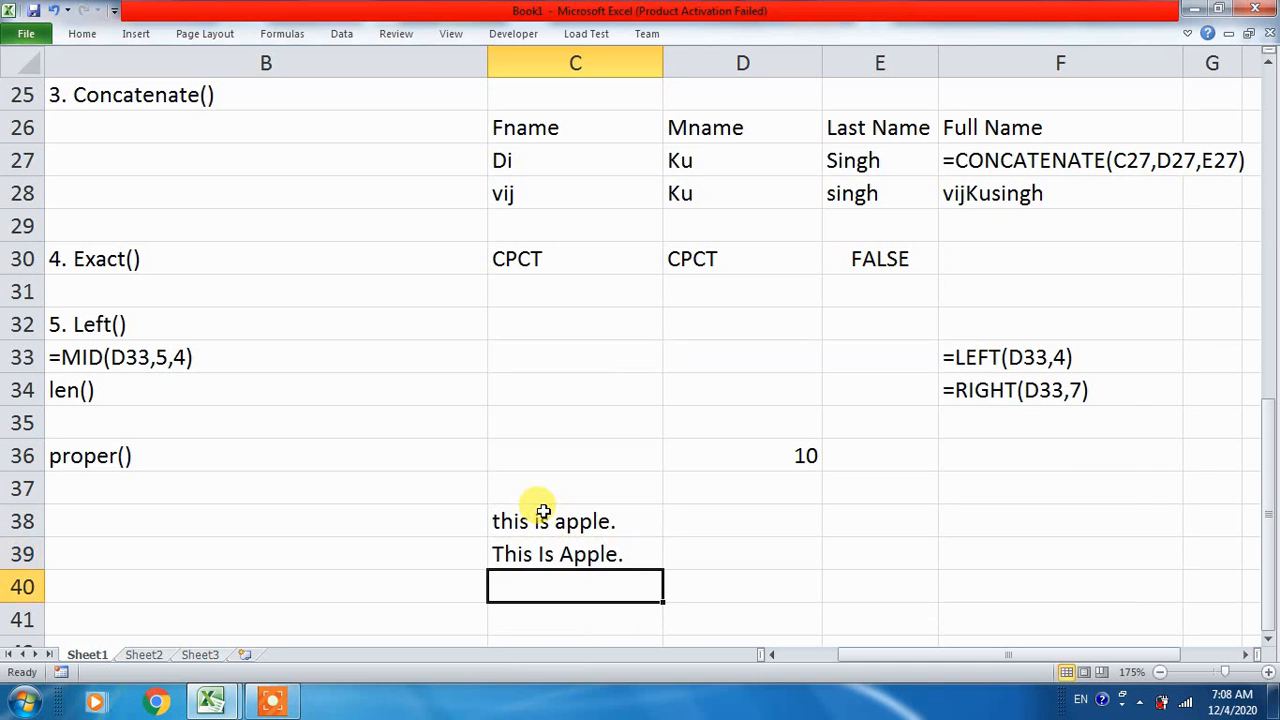
{"action": "left_click", "coordinate": [527, 552]}
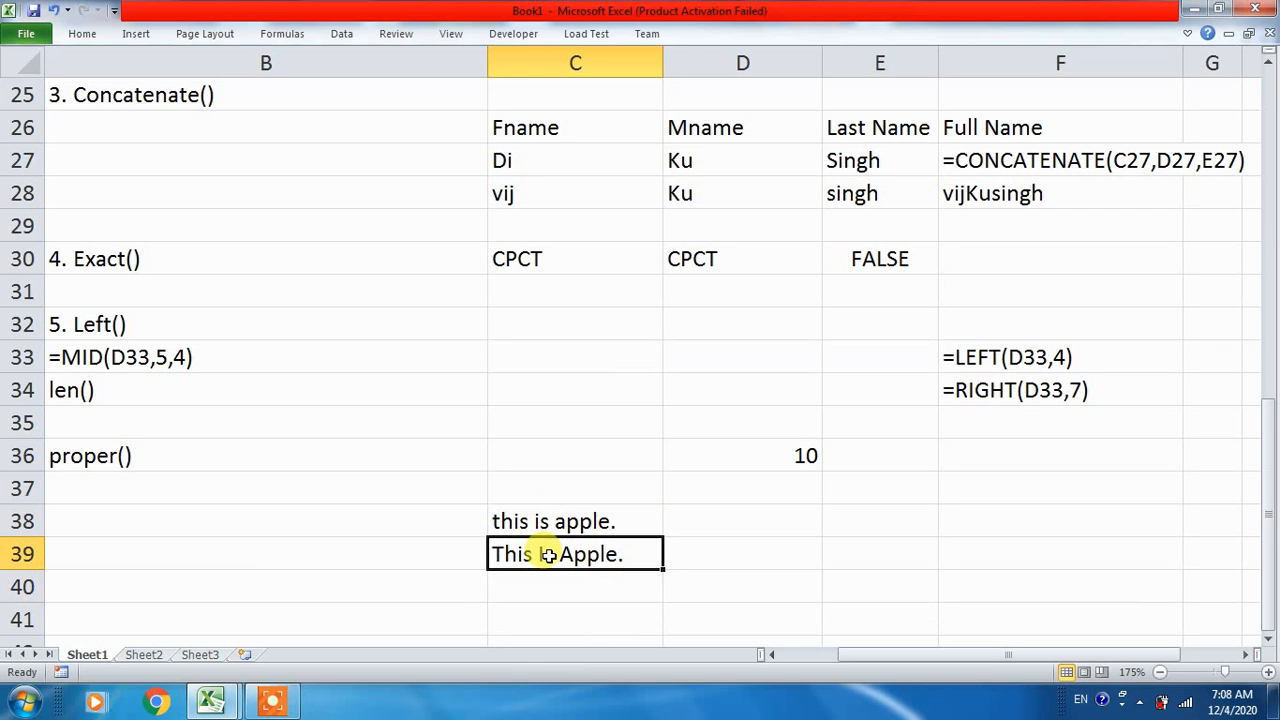
{"action": "key", "text": "Return"}
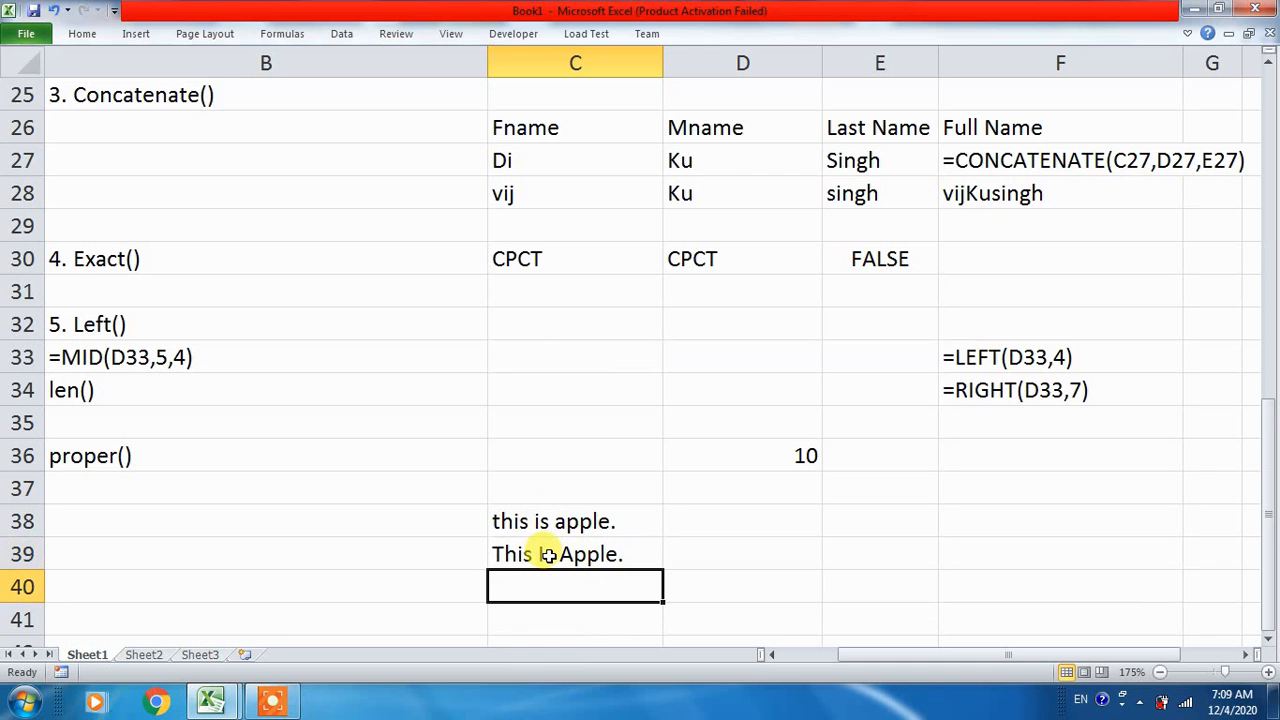
- Enter the label trim() in B41, below the PROPER example
{"action": "scroll", "coordinate": [443, 540], "scroll_direction": "down", "scroll_amount": 2}
{"action": "left_click", "coordinate": [123, 423]}
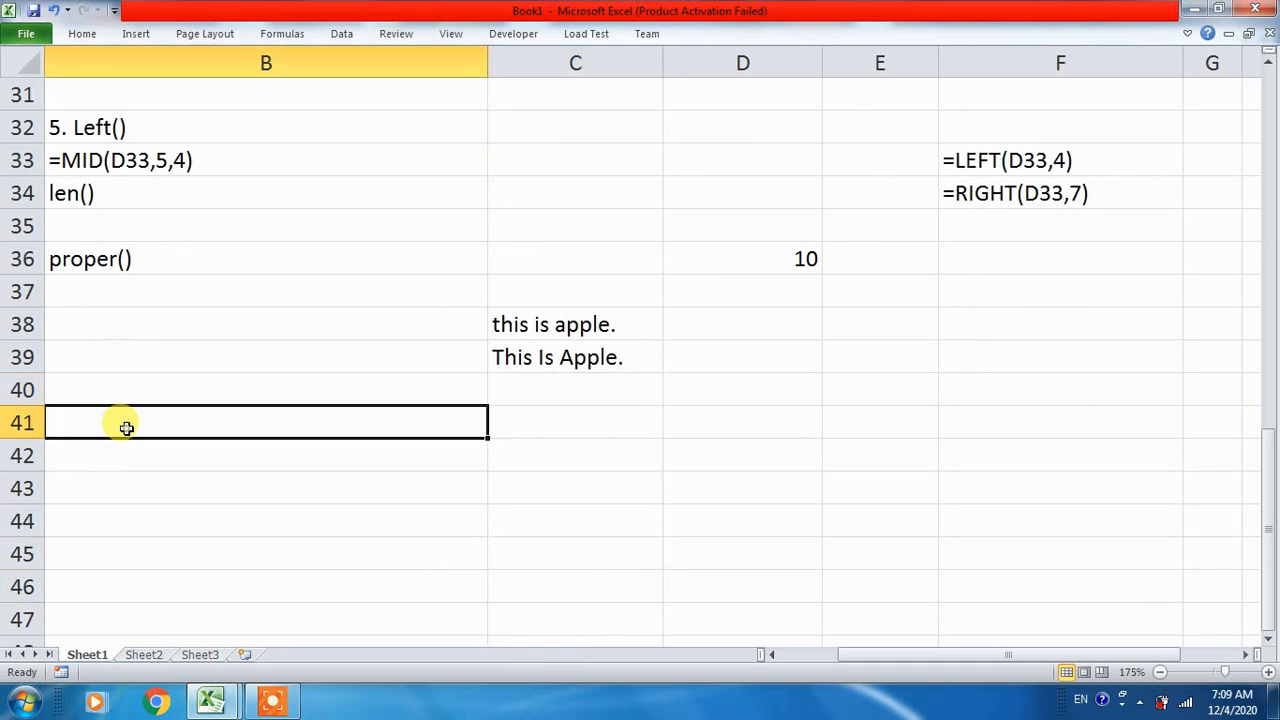
{"action": "type", "text": "="}
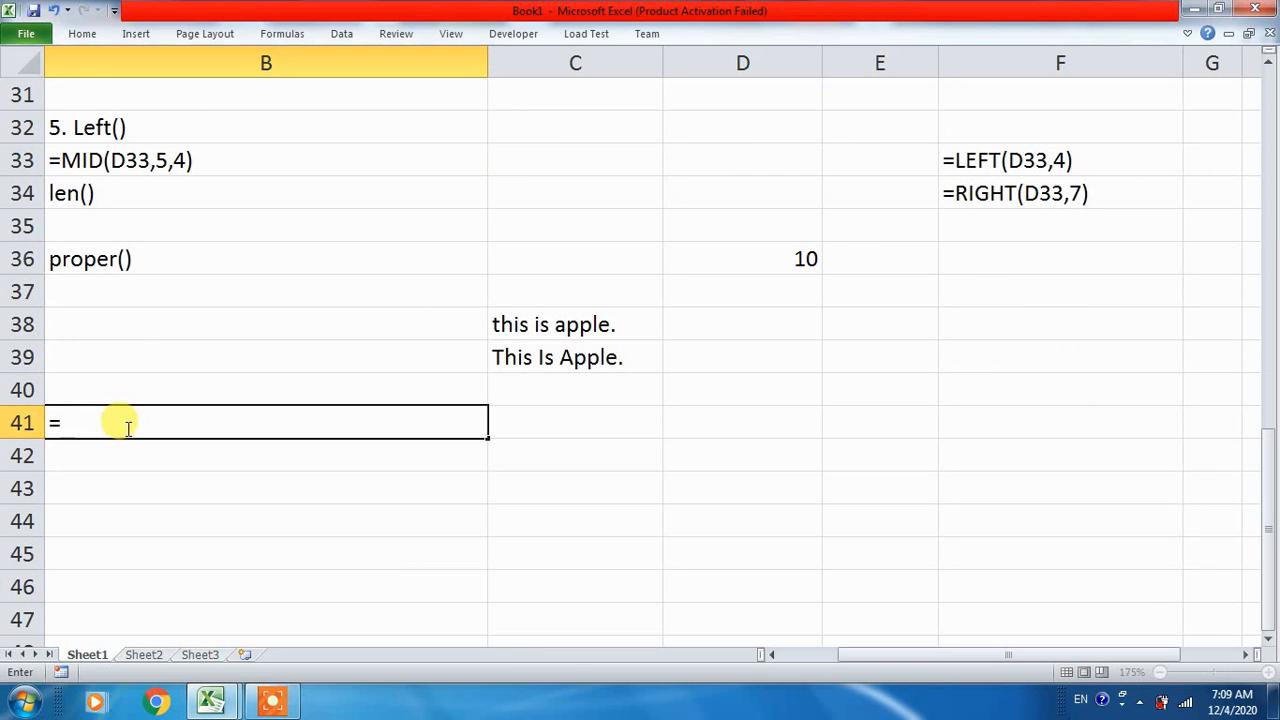
{"action": "key", "text": "BackSpace"}
{"action": "type", "text": "trim()"}
{"action": "key", "text": "Return"}
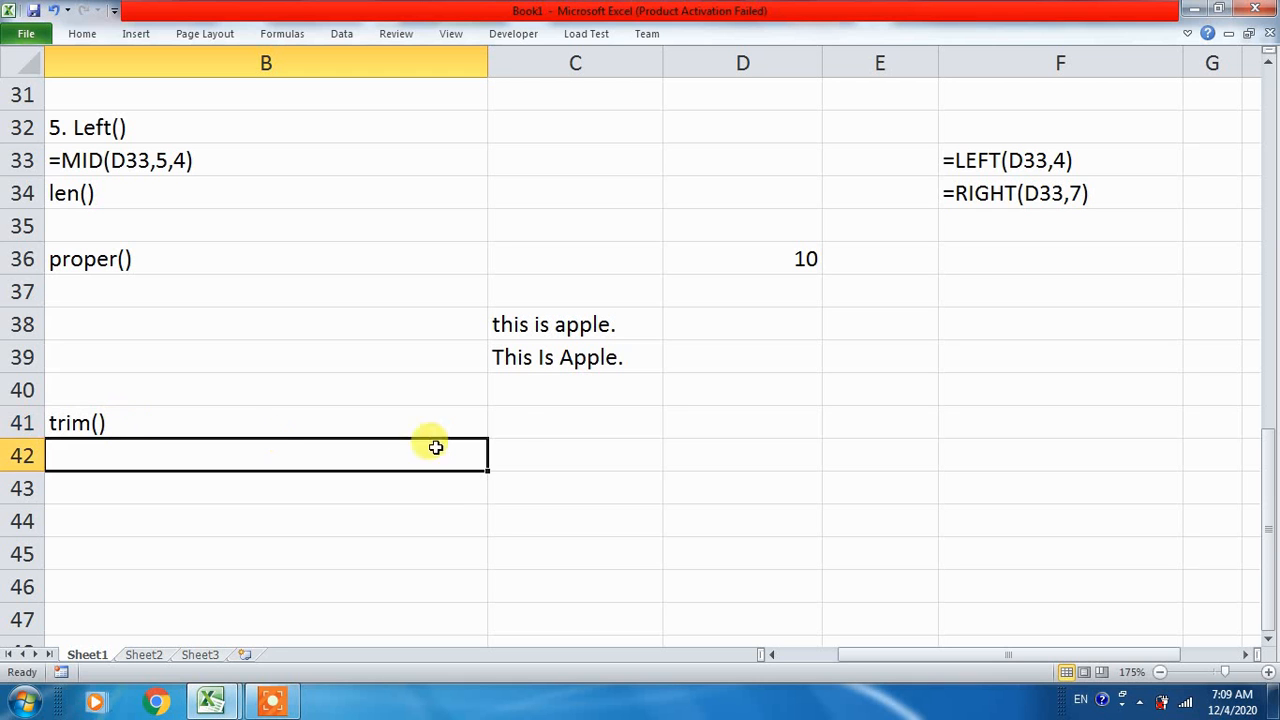
- Enter a lowercase sample full name in C41 with extra spaces before it and between its two words
{"action": "left_click", "coordinate": [530, 430]}
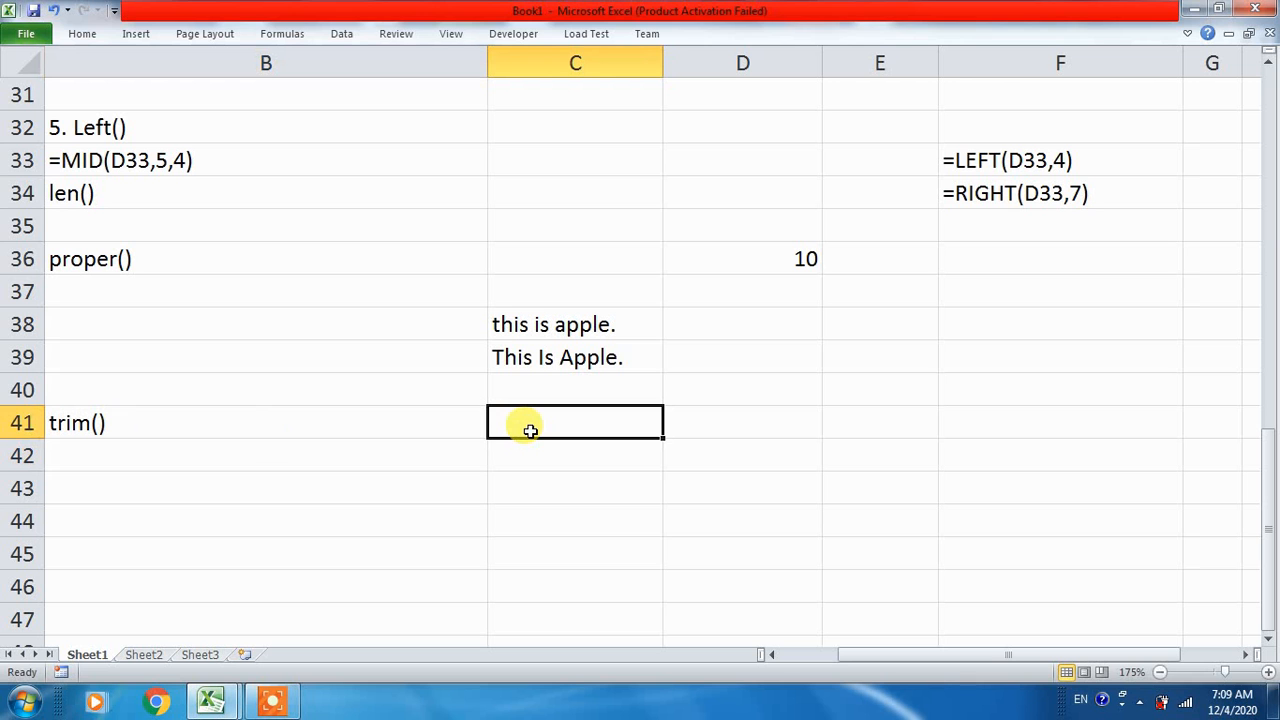
{"action": "type", "text": "ramesh"}
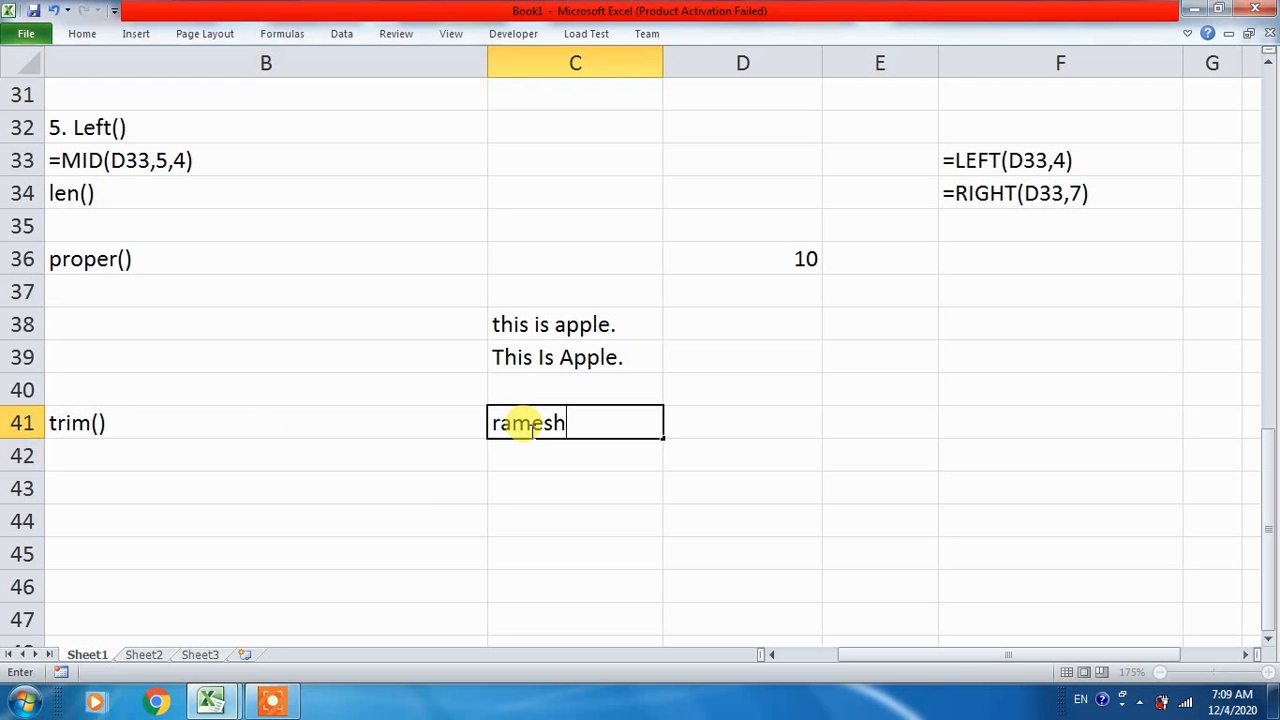
{"action": "key", "text": "BackSpace"}
{"action": "key", "text": "BackSpace"}
{"action": "key", "text": "BackSpace"}
{"action": "key", "text": "BackSpace"}
{"action": "key", "text": "BackSpace"}
{"action": "key", "text": "BackSpace"}
{"action": "type", "text": "ramesh   "}
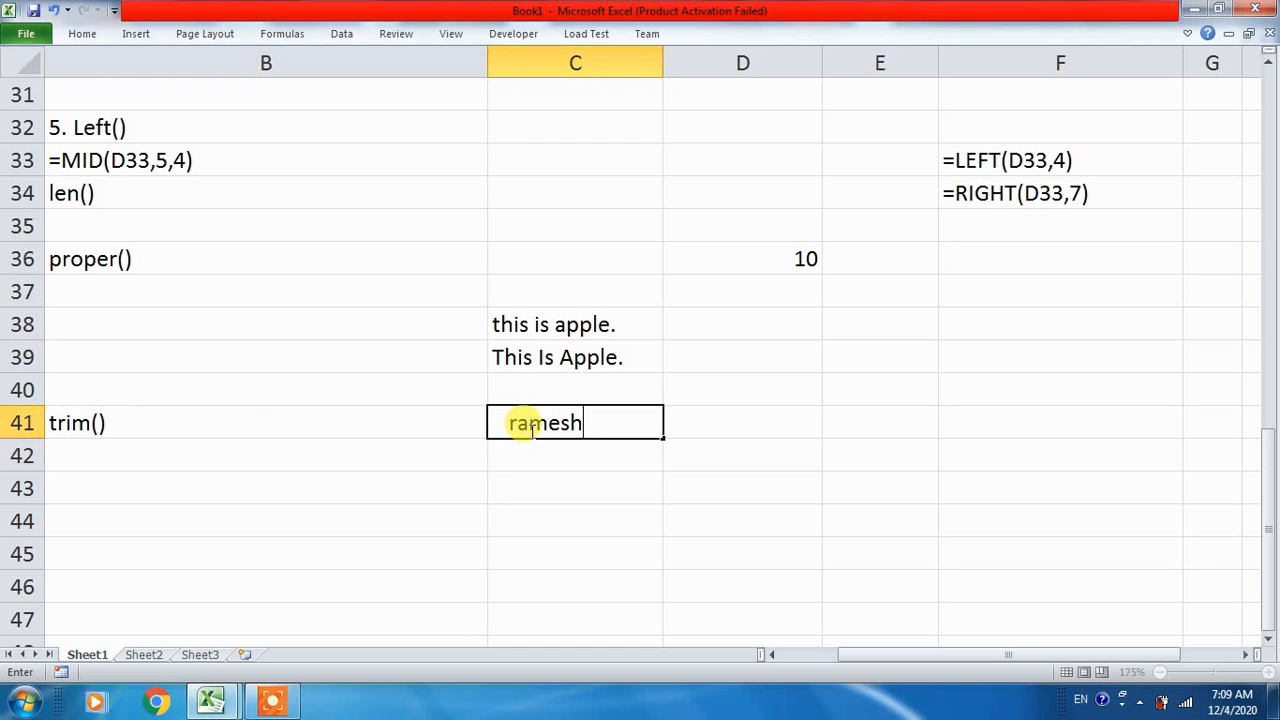
{"action": "type", "text": "kumar"}
{"action": "key", "text": "Return"}
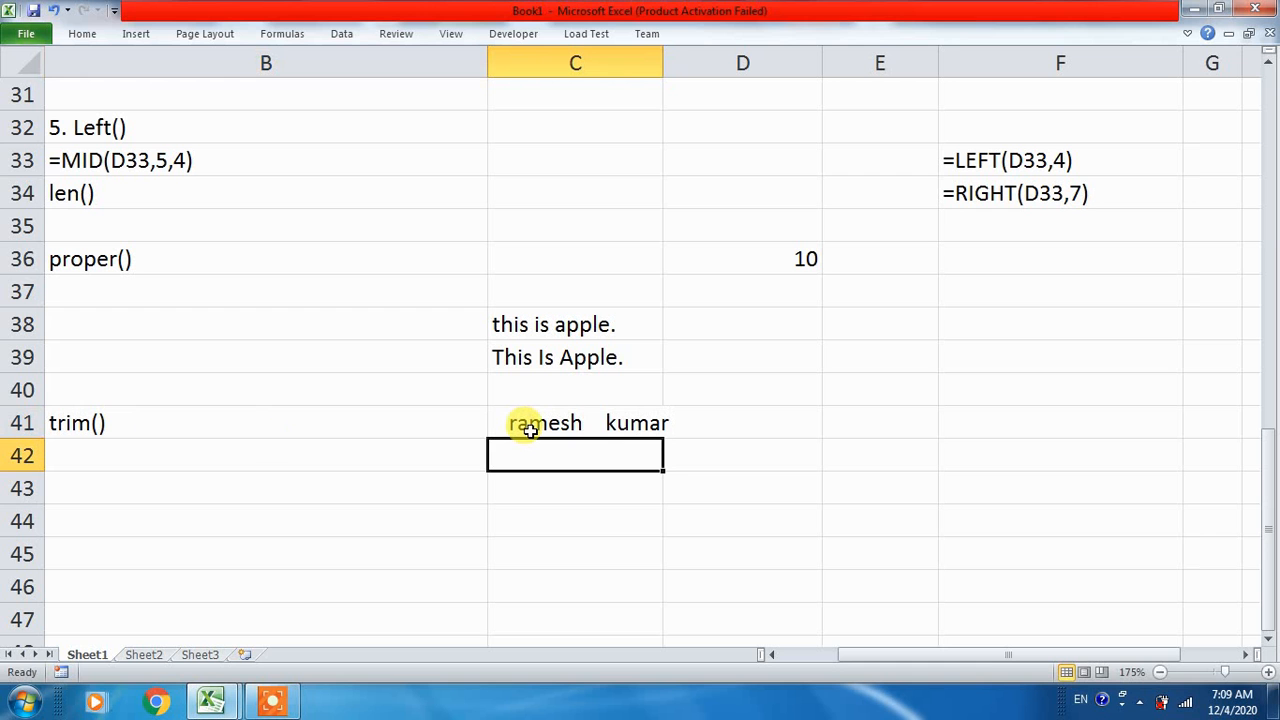
- Enter the formula =TRIM(C41) in C42 to remove the extra spaces from the sample name
{"action": "type", "text": "="}
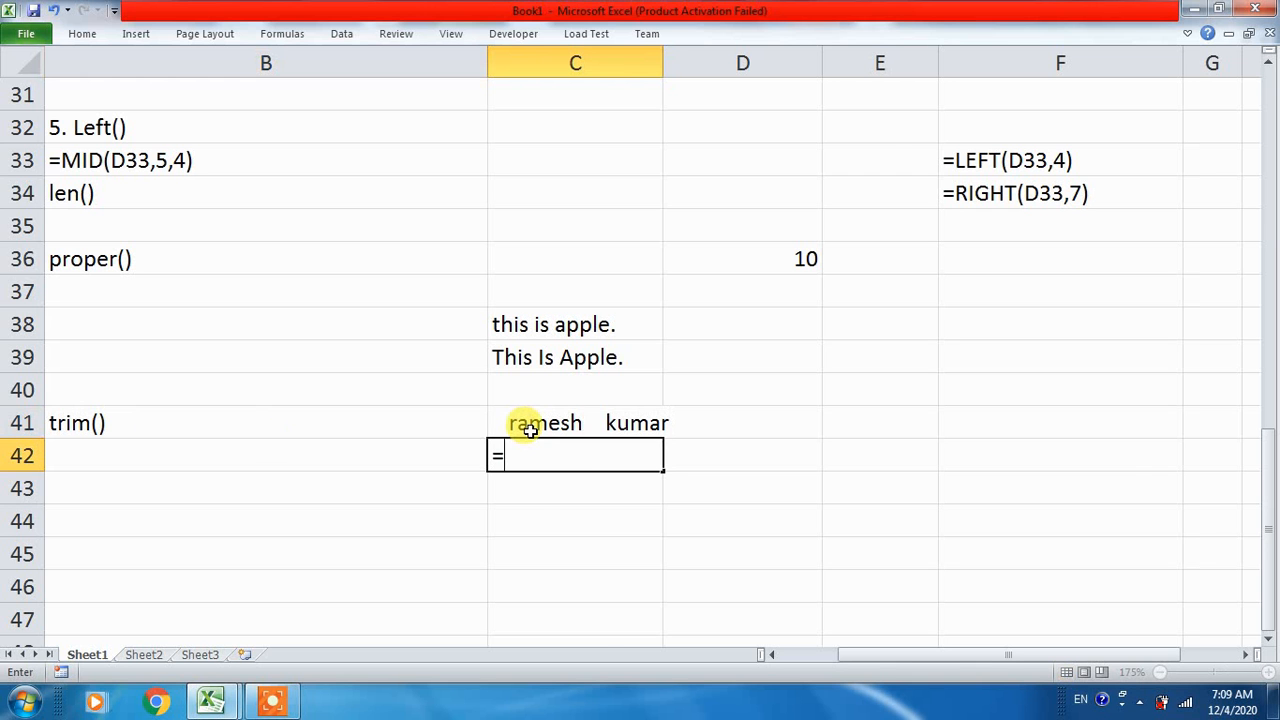
{"action": "type", "text": "trim"}
{"action": "key", "text": "Tab"}
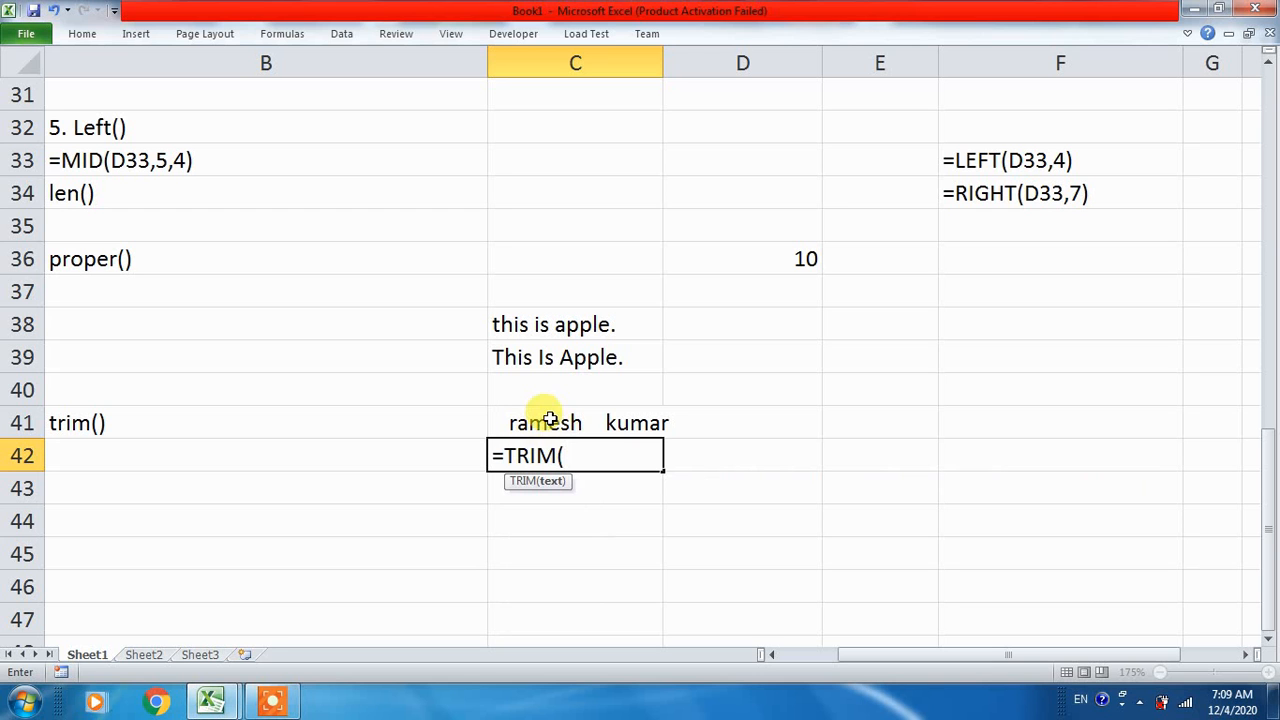
{"action": "left_click", "coordinate": [549, 418]}
{"action": "type", "text": ")"}
{"action": "key", "text": "Return"}
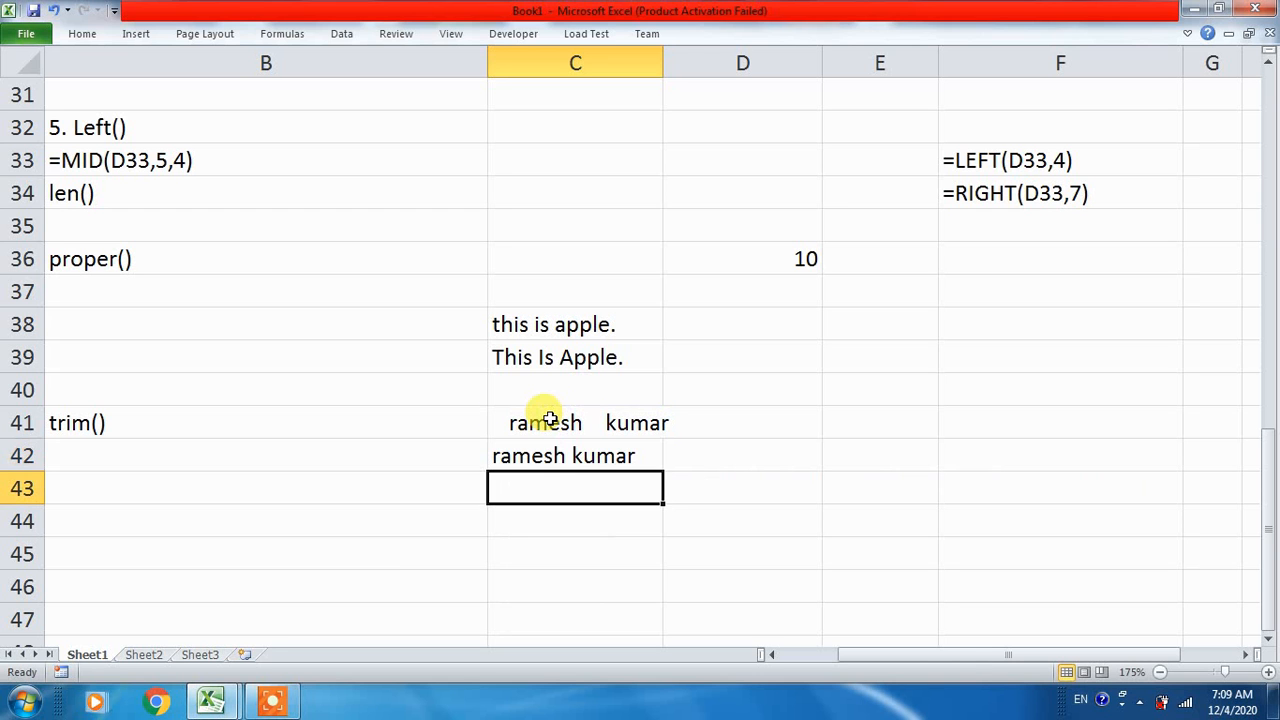
- Review the TRIM formula in C42 without changing it, and widen column C to fit the spaced name in C41
{"action": "left_click", "coordinate": [566, 456]}
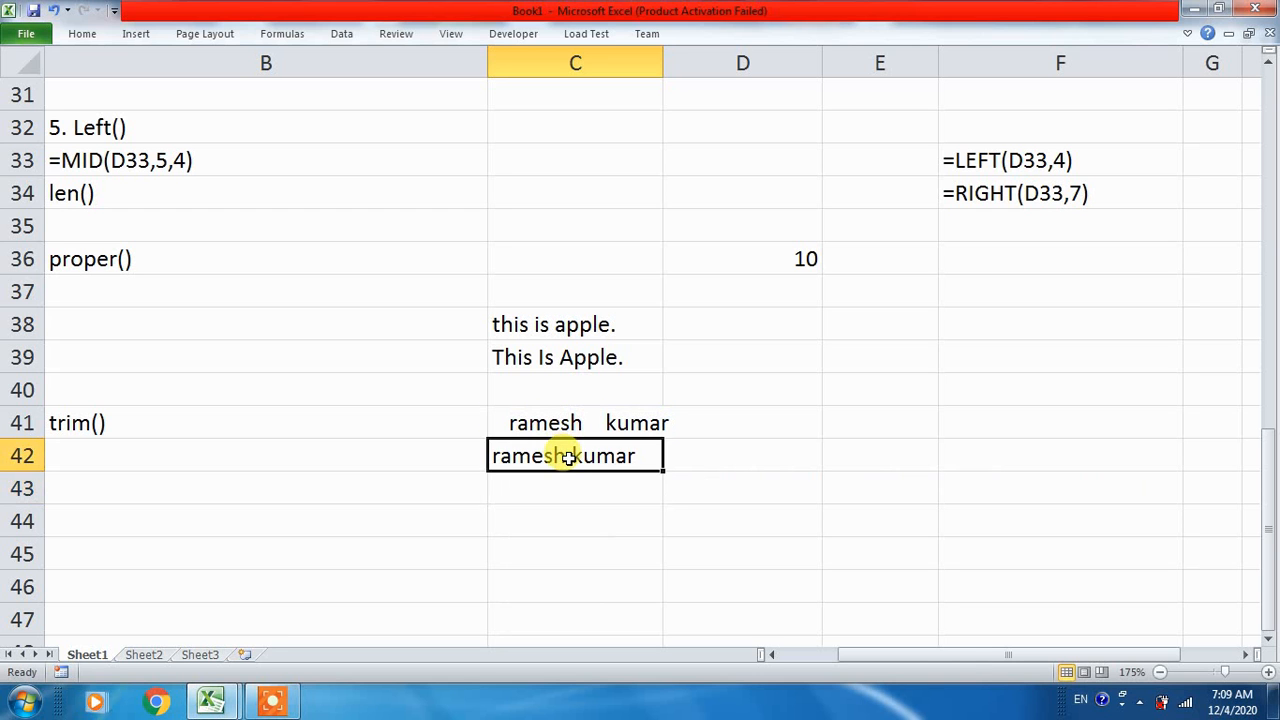
{"action": "double_click", "coordinate": [566, 456]}
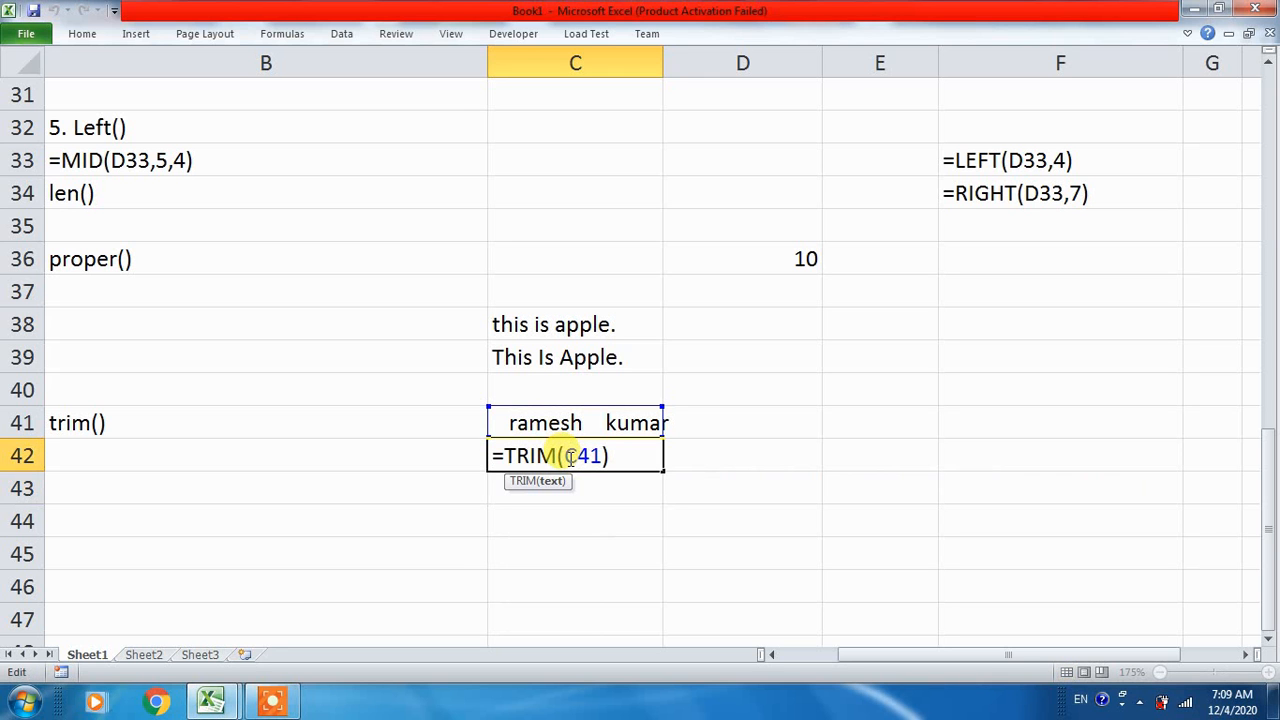
{"action": "key", "text": "Escape"}
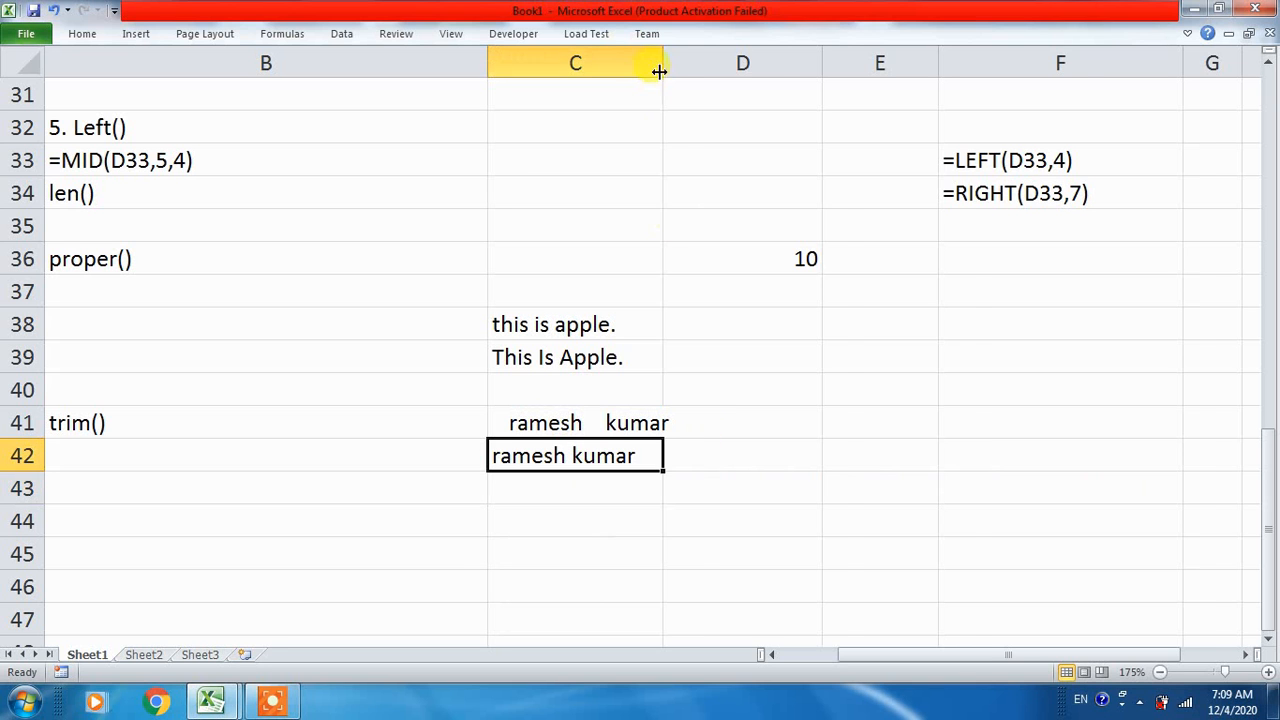
{"action": "left_click_drag", "start_coordinate": [662, 63], "coordinate": [694, 63]}
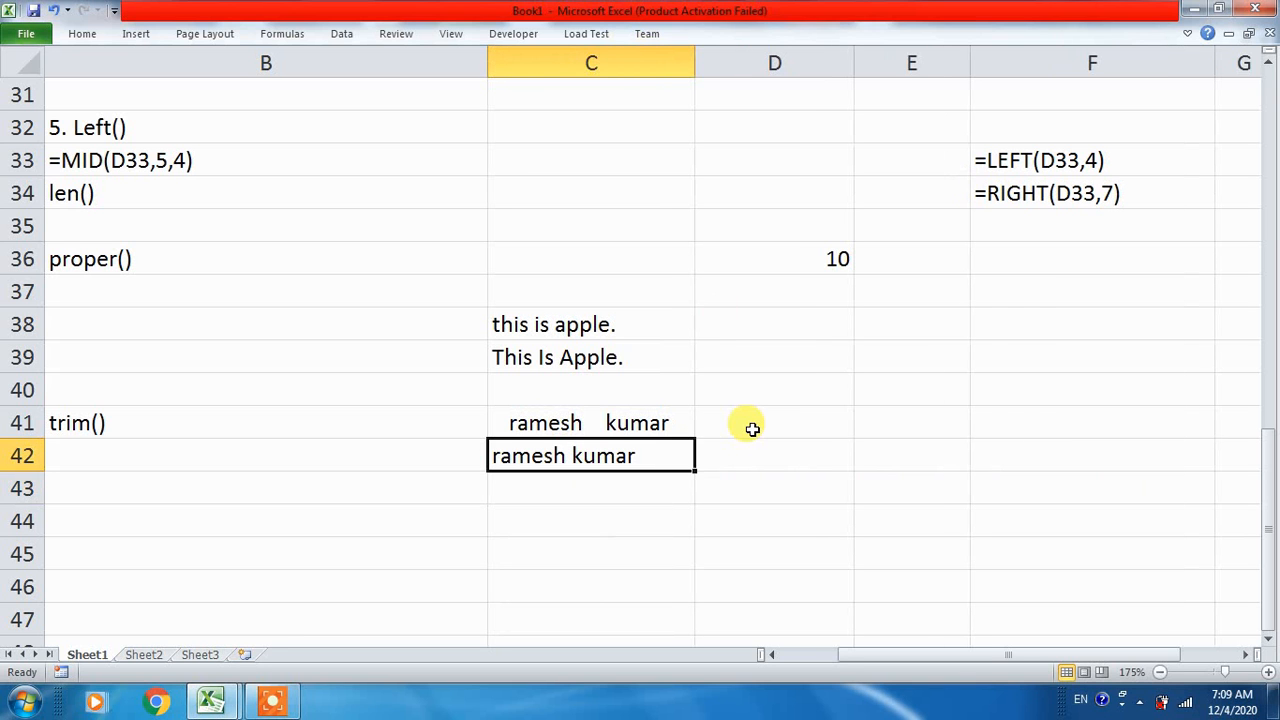